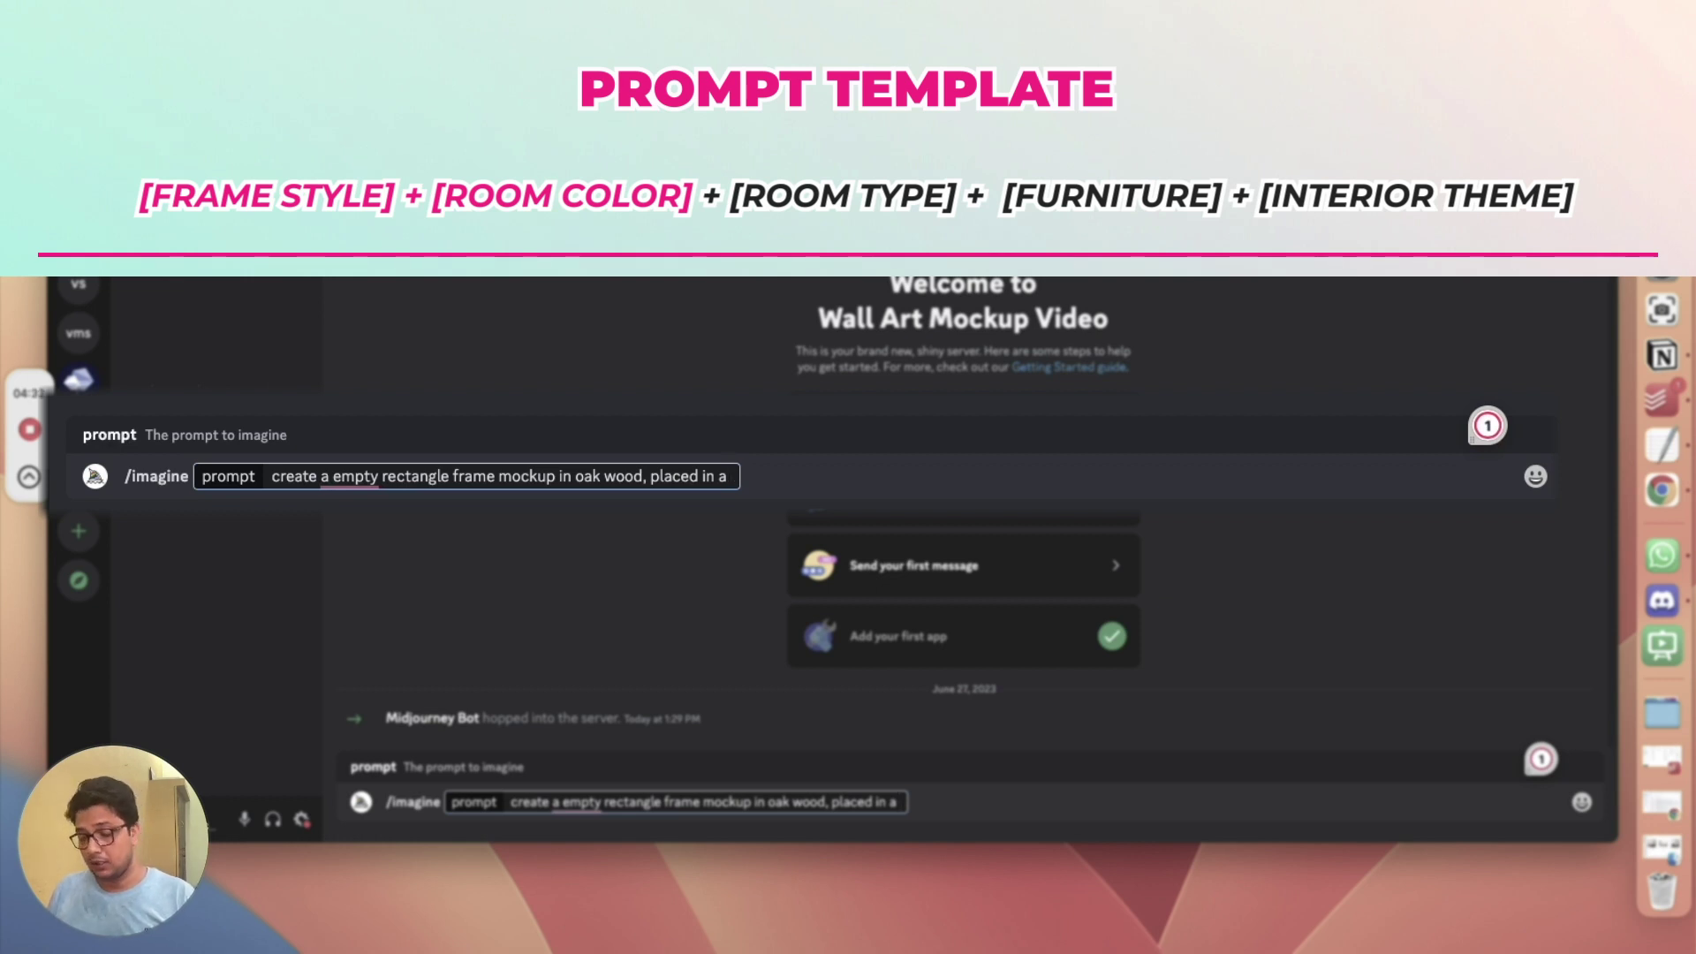
Step: Continue the imagine prompt with the room colour and type: "neutral color living room,"
{"action": "type", "text": "neutral c"}
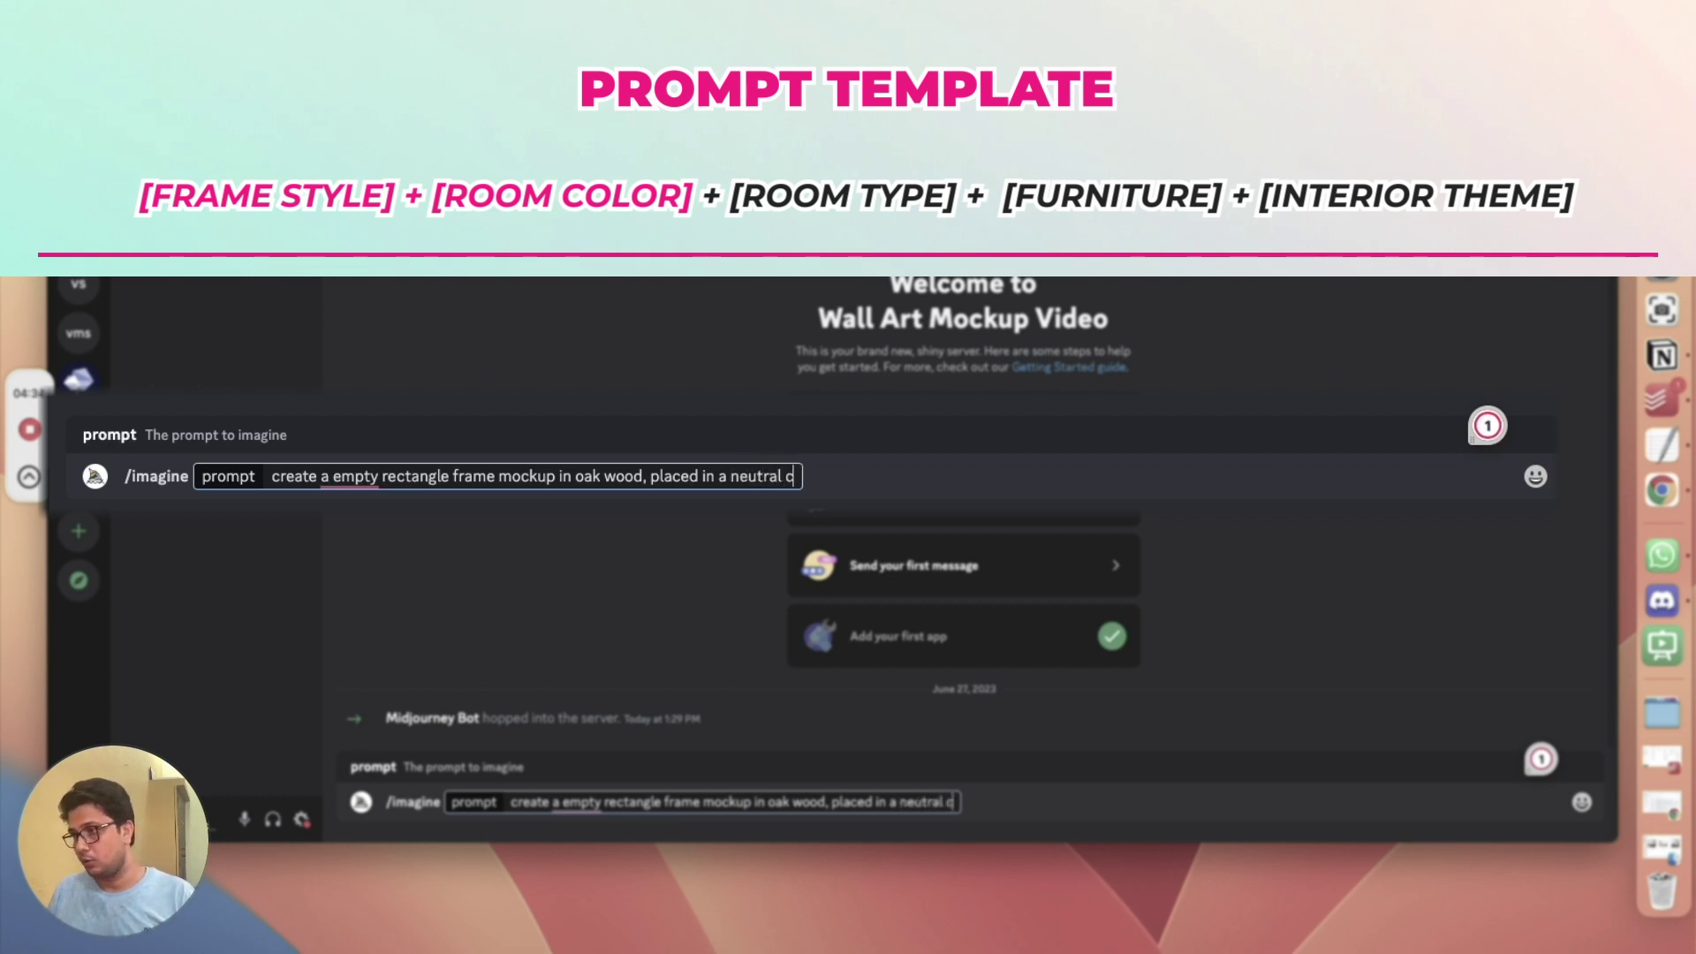
{"action": "type", "text": "olor licin"}
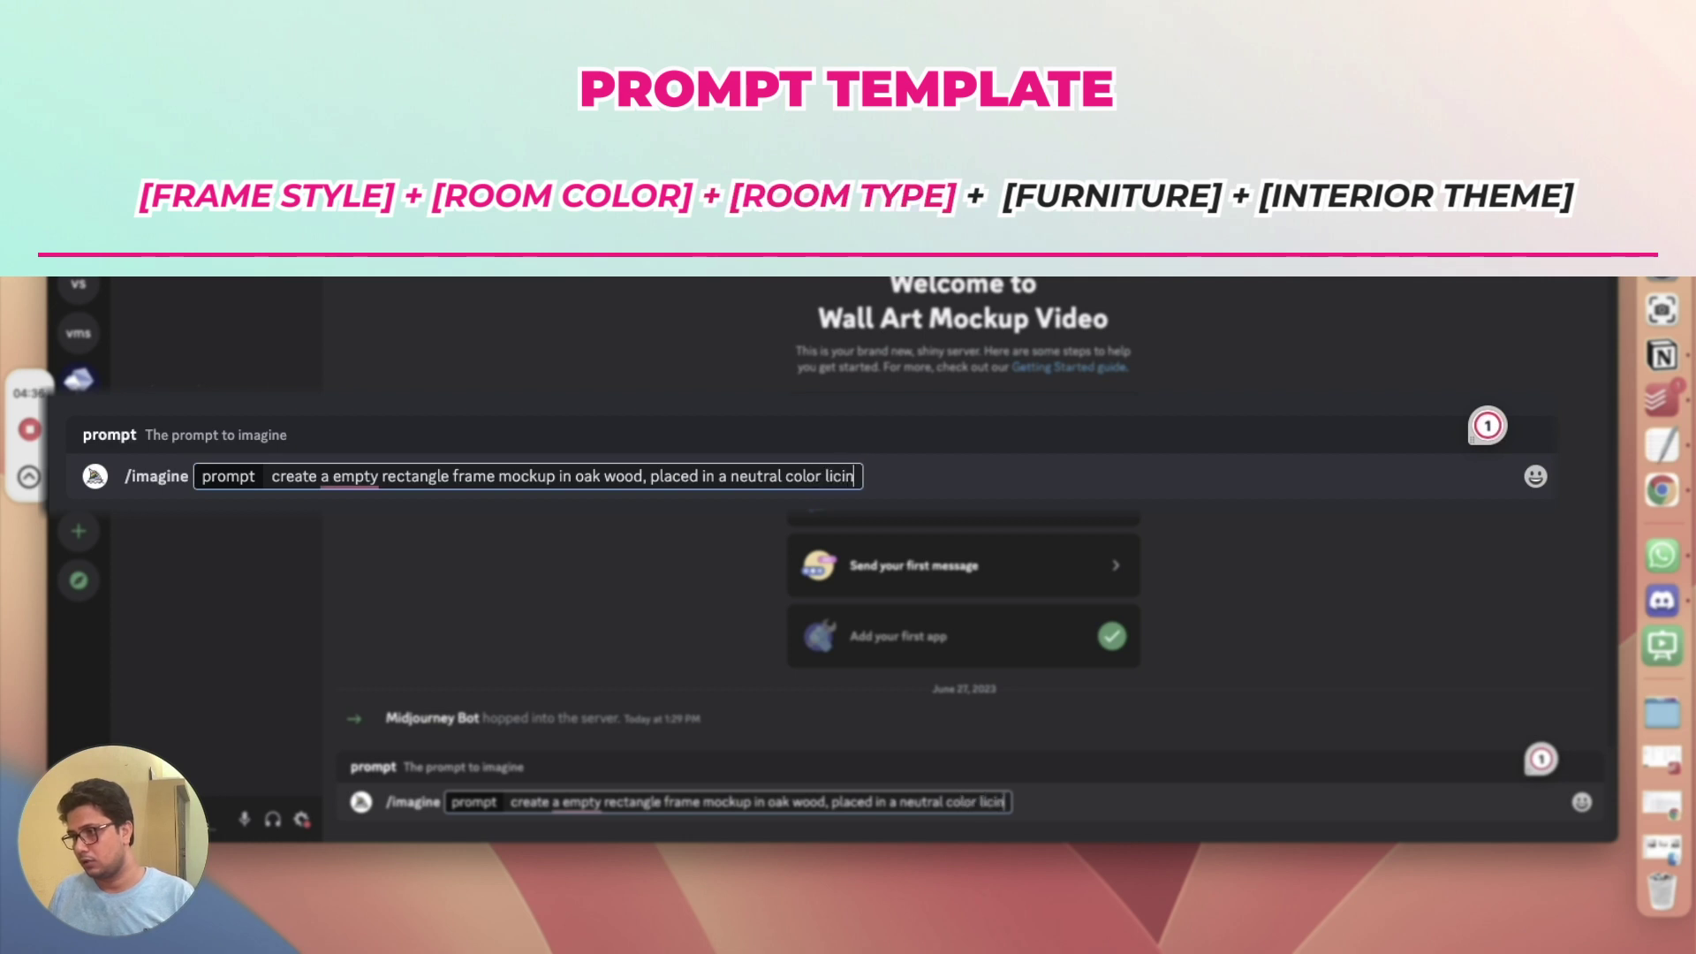
{"action": "key", "text": "BackSpace"}
{"action": "key", "text": "BackSpace"}
{"action": "key", "text": "BackSpace"}
{"action": "type", "text": "ving room"}
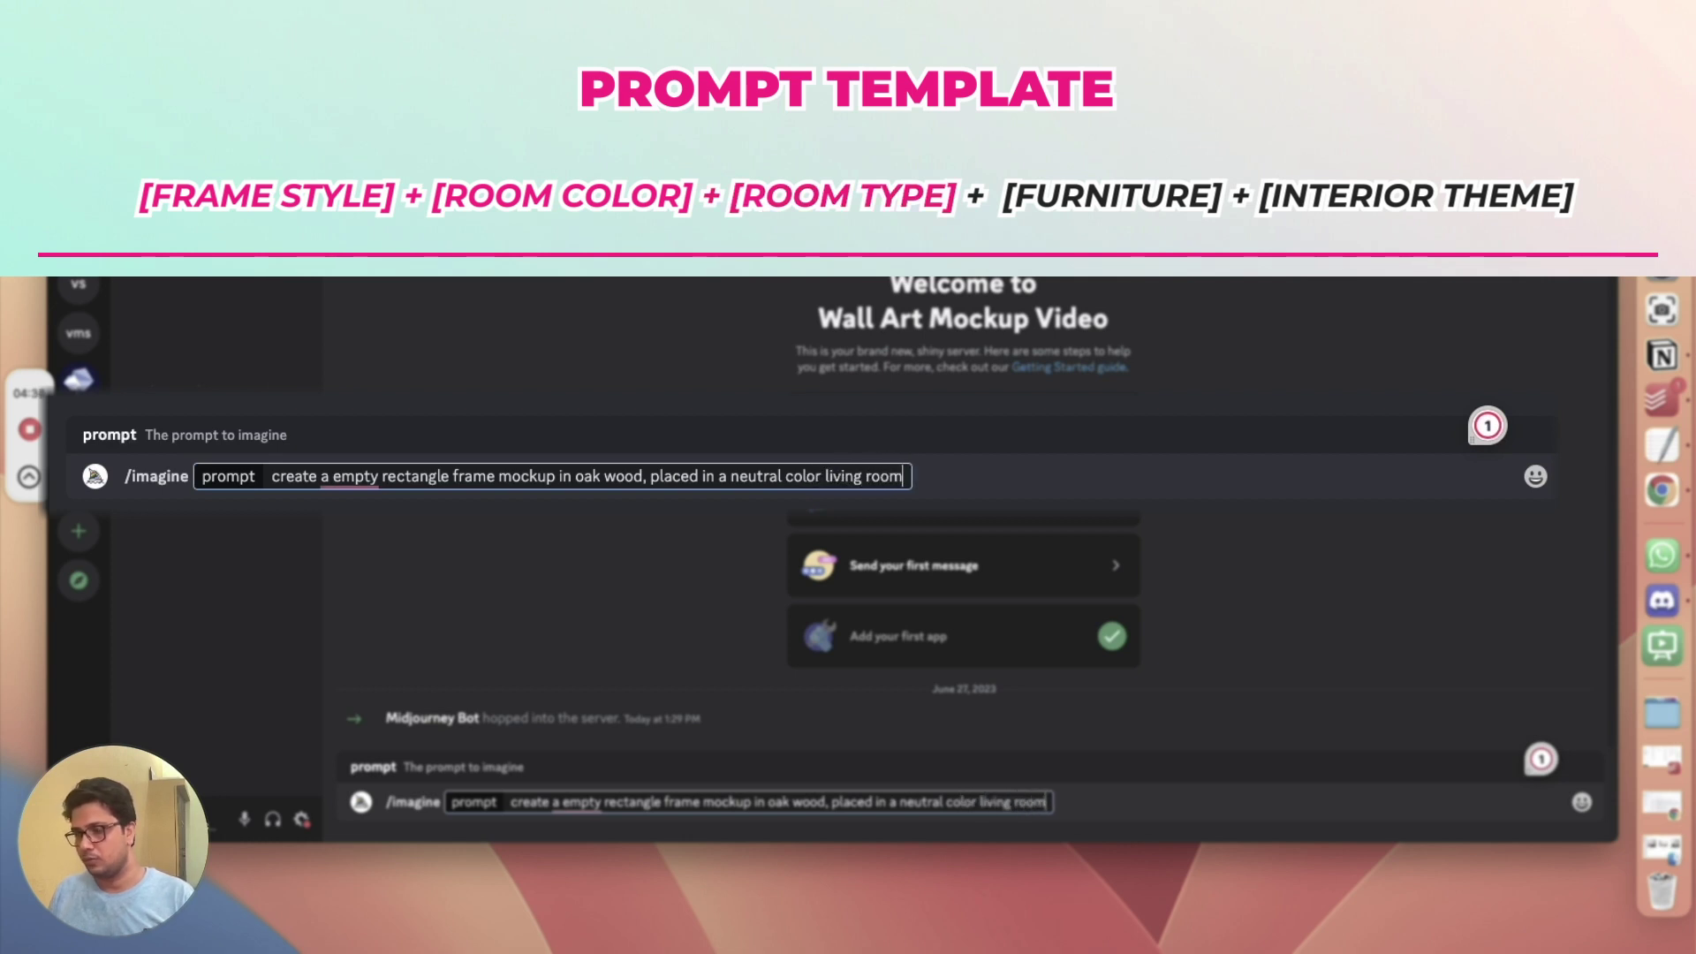
{"action": "type", "text": ","}
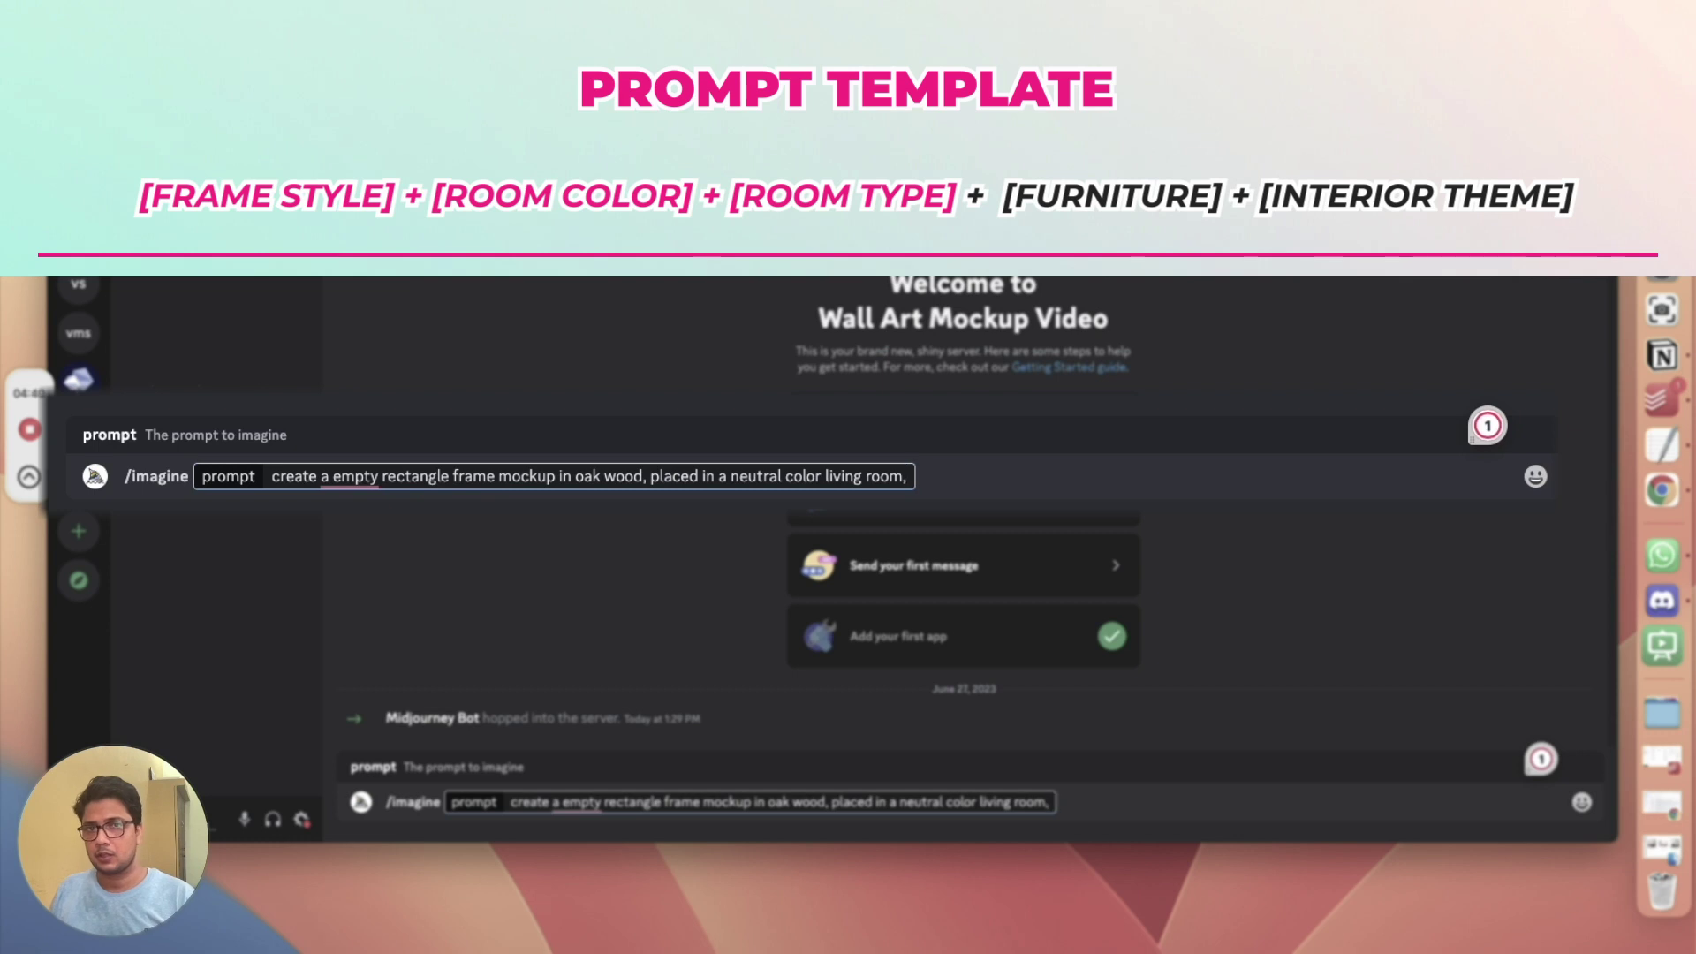
Step: Add the furniture description "the living room has a couch and coffee table" to the imagine prompt
{"action": "type", "text": " the l"}
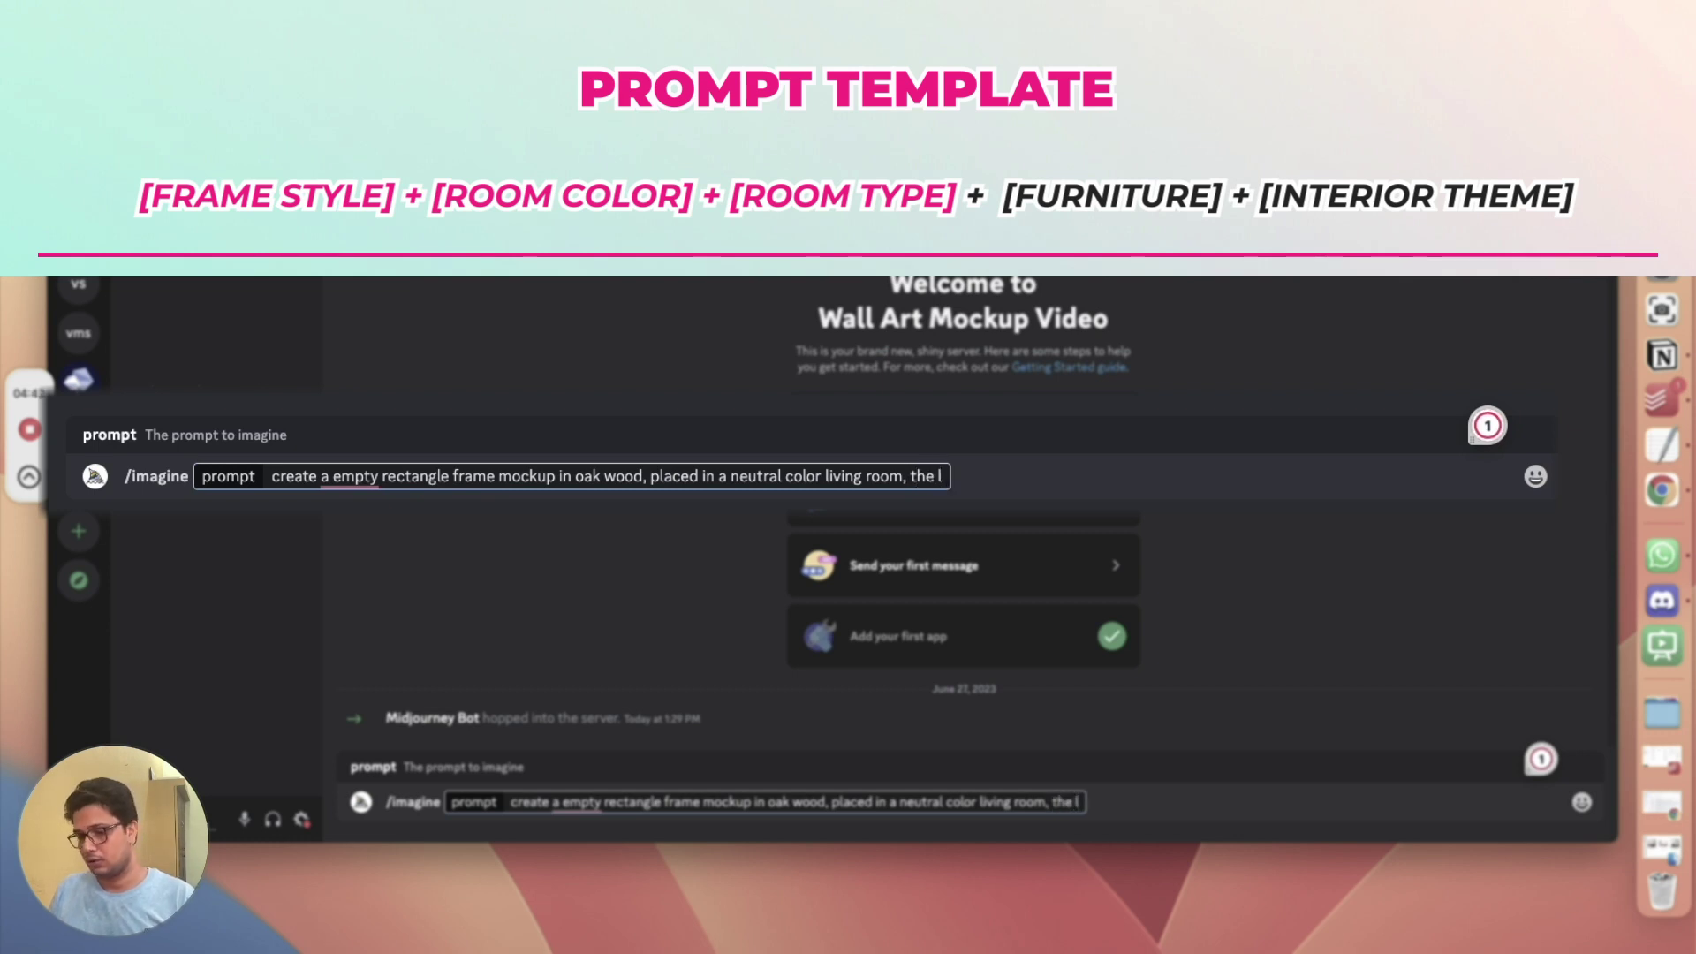
{"action": "type", "text": "iving"}
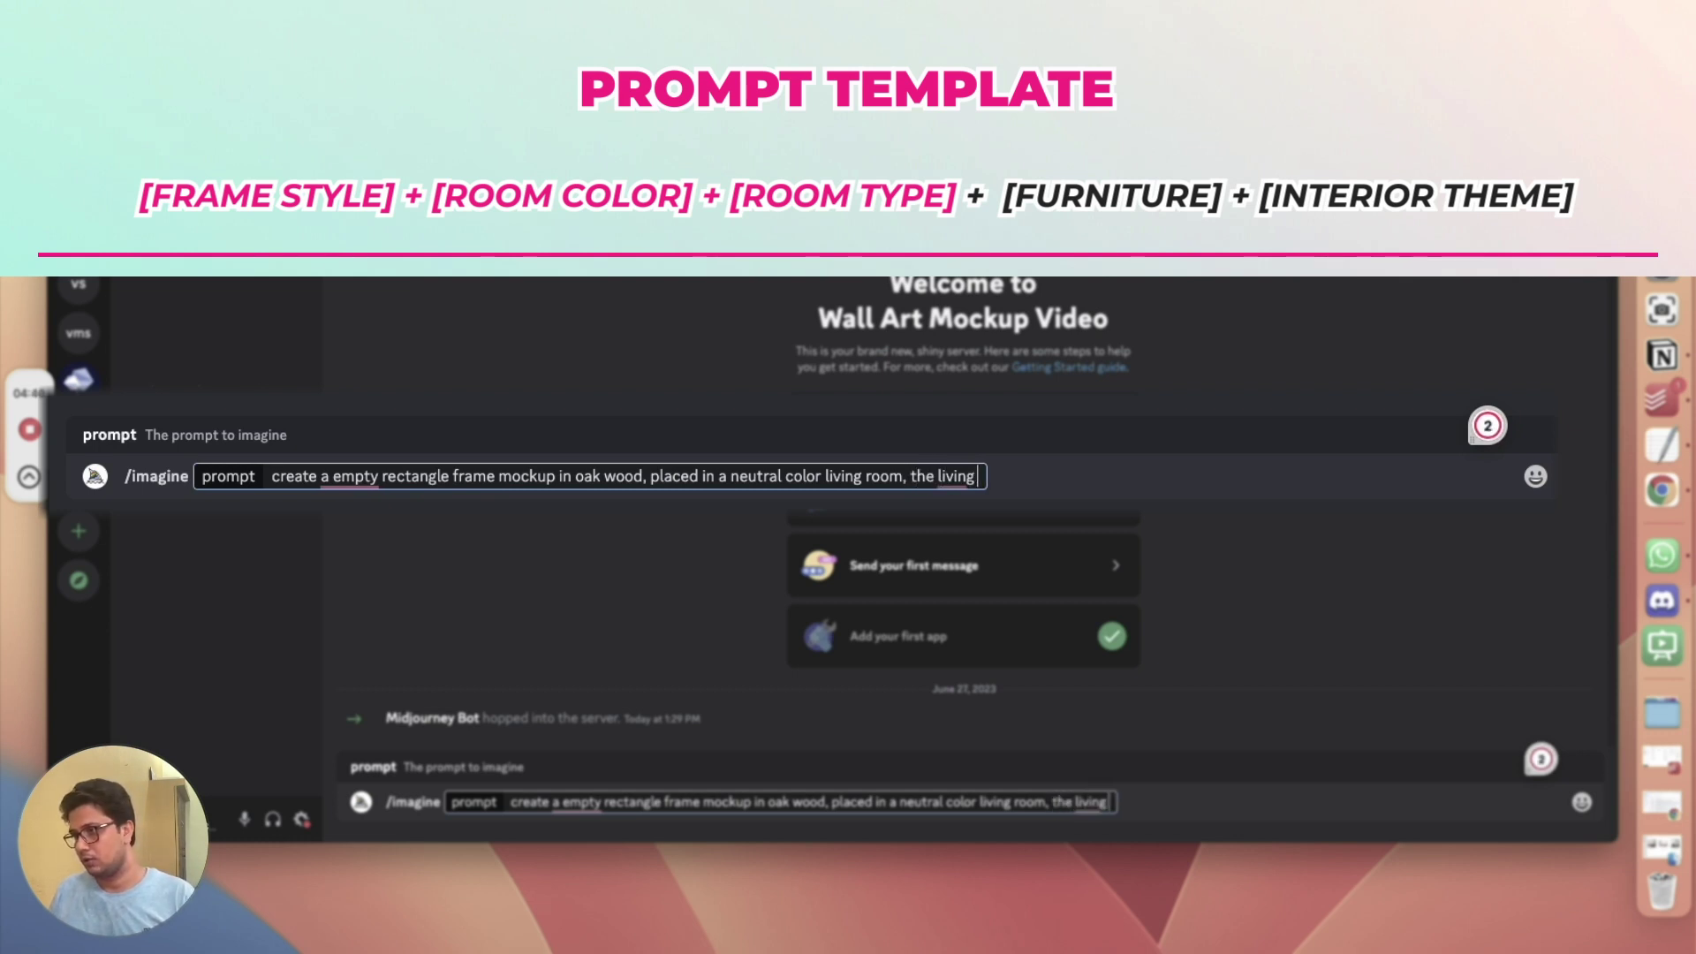
{"action": "type", "text": " roo"}
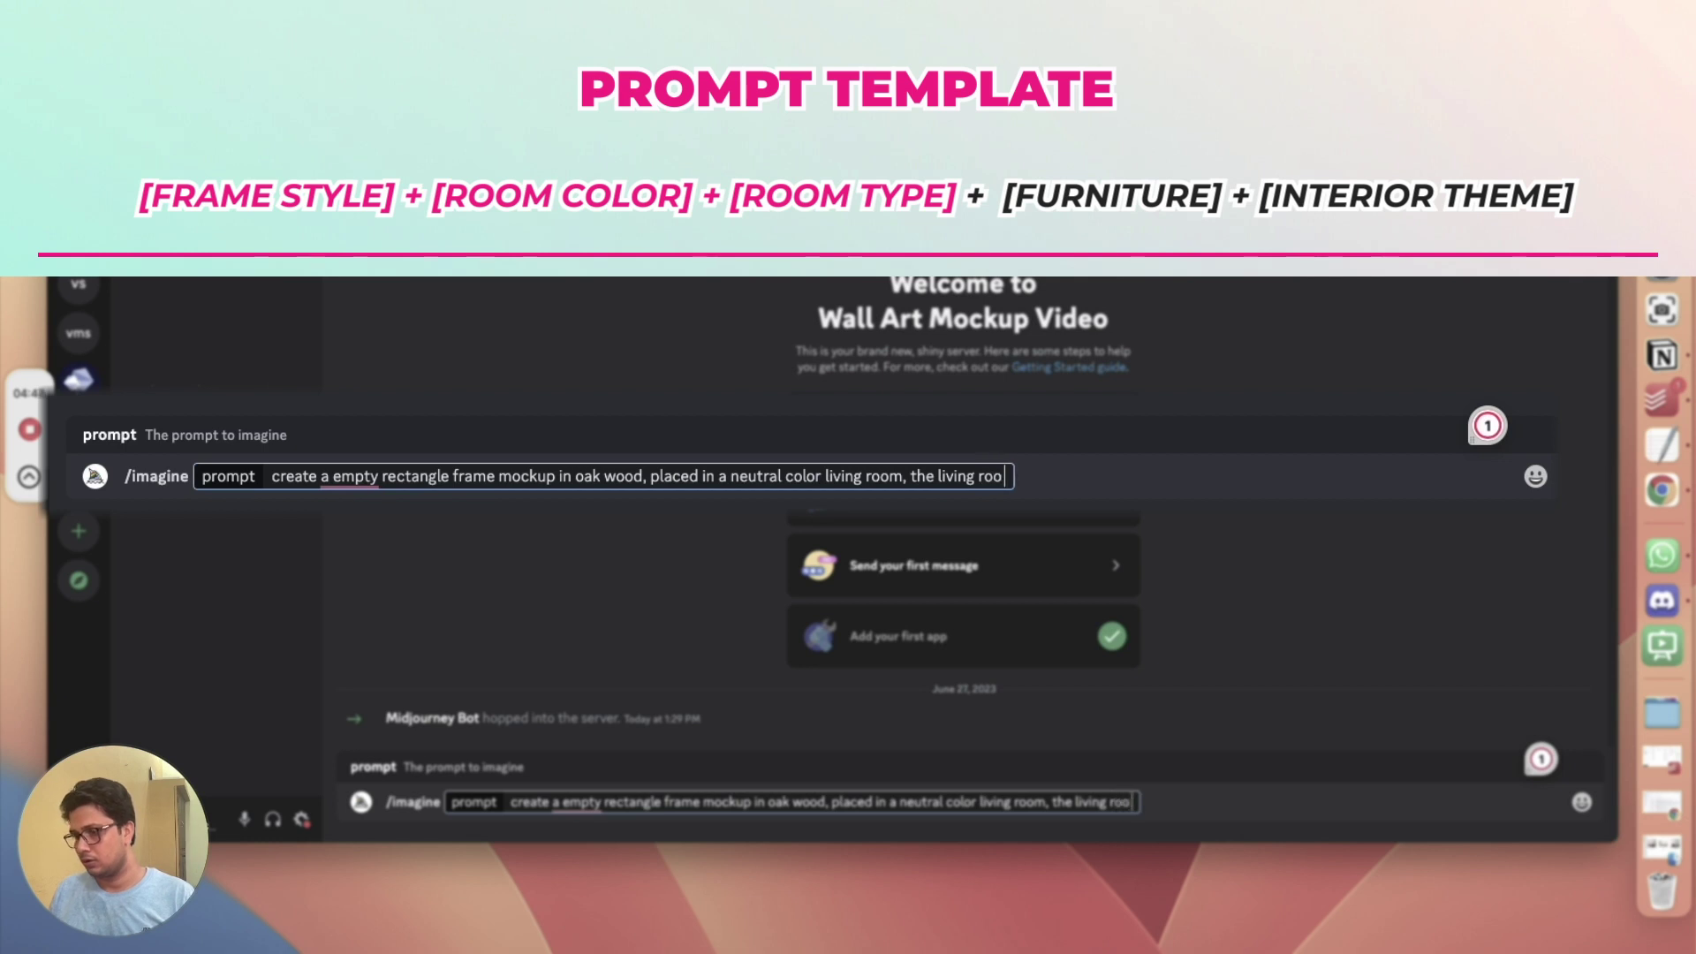
{"action": "type", "text": "m has a"}
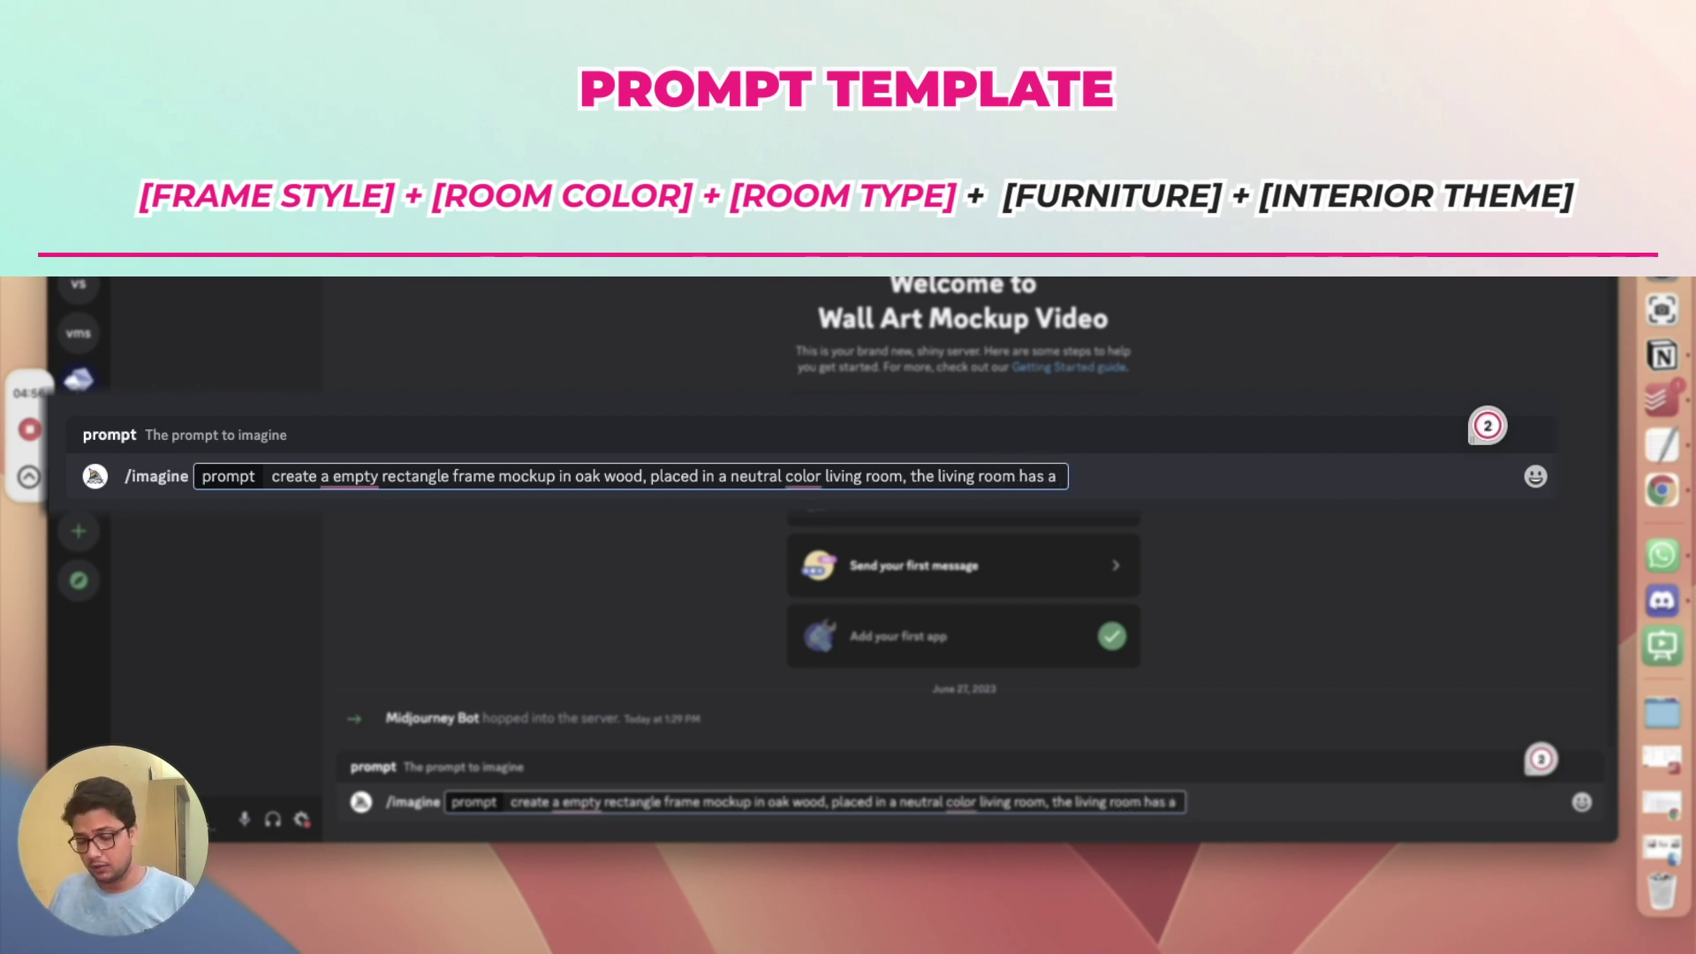
{"action": "type", "text": " couc"}
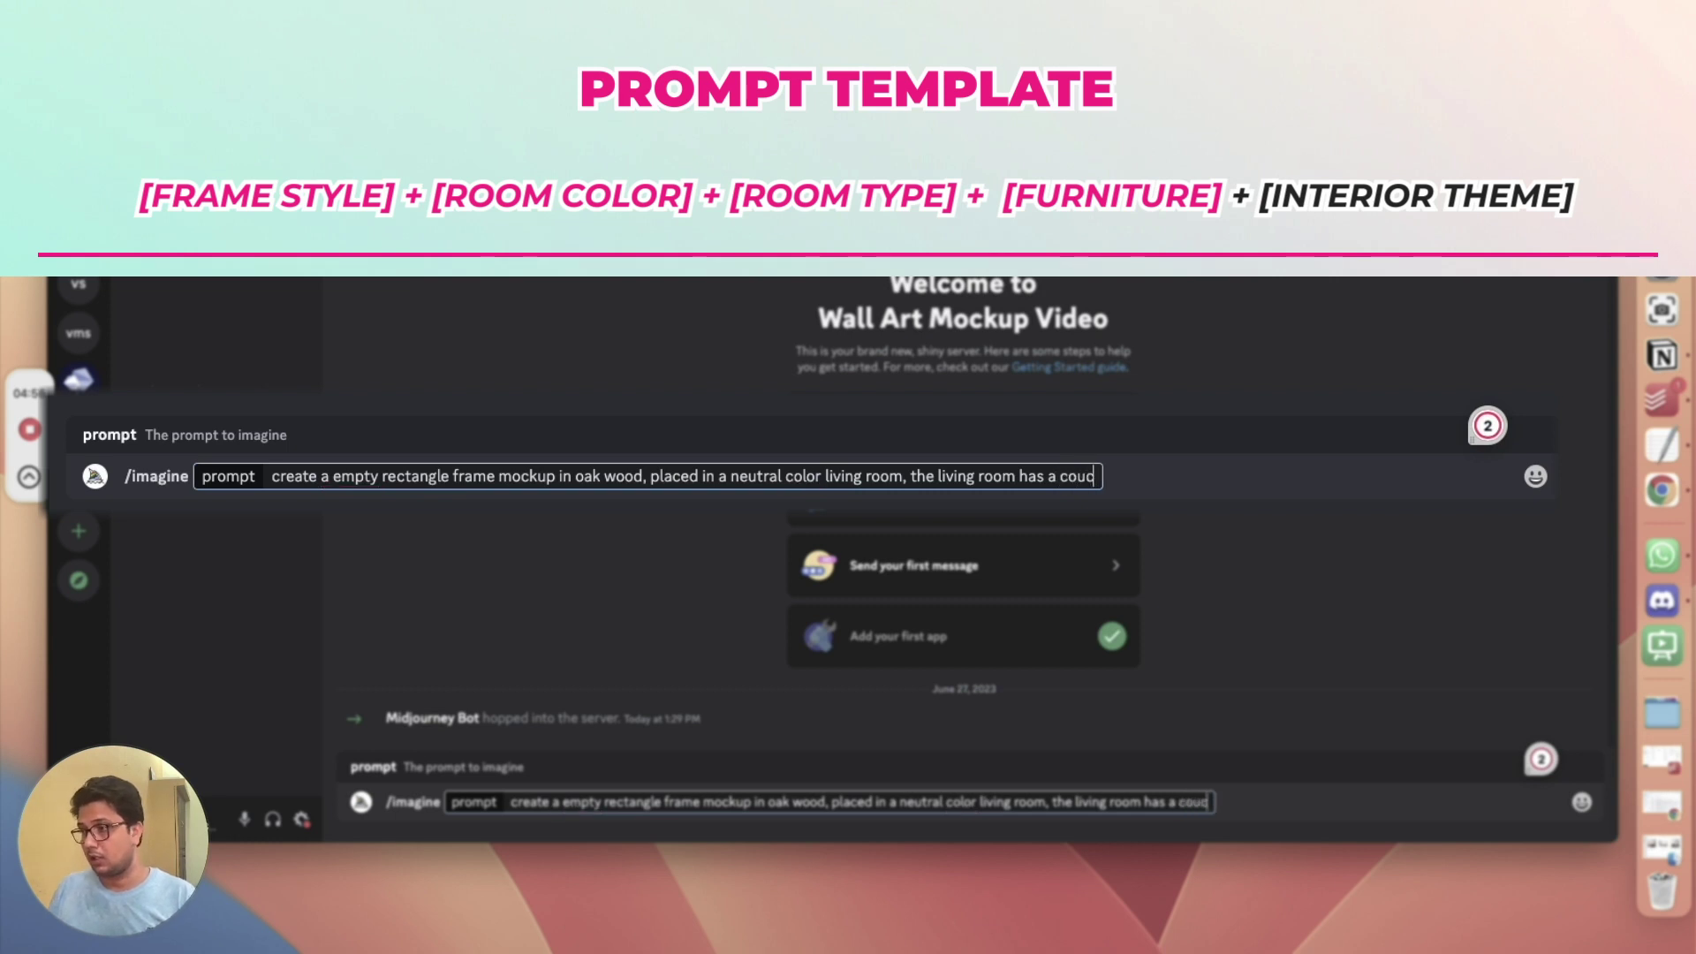
{"action": "type", "text": "h and coffe"}
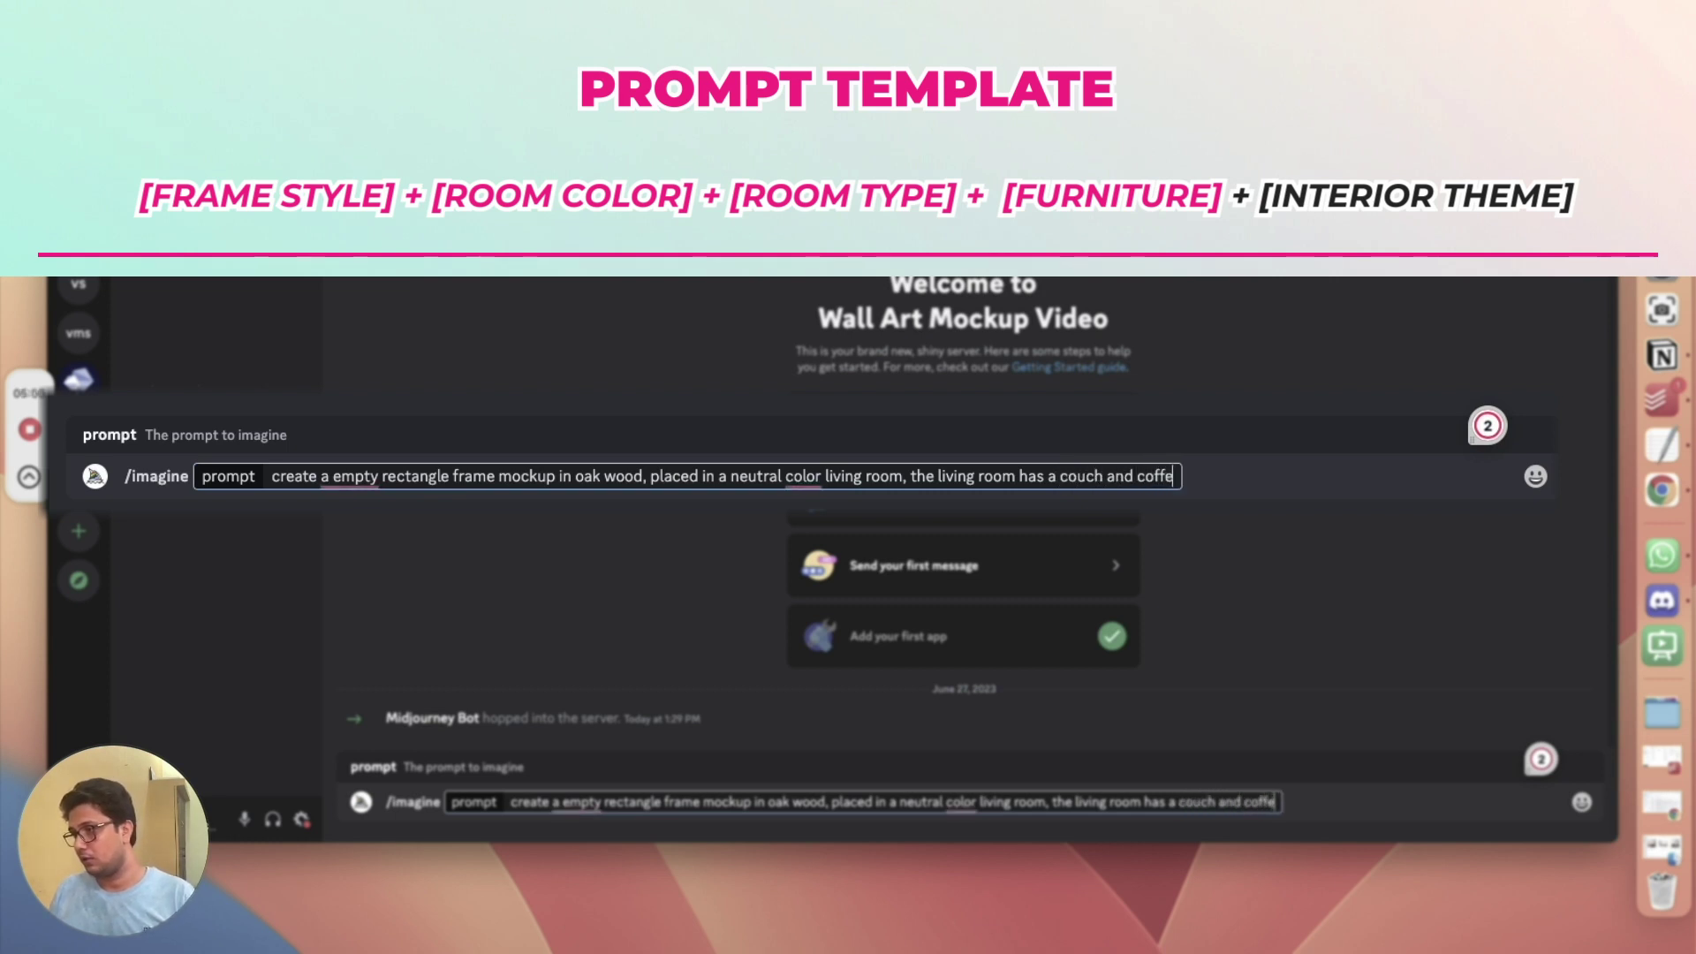
{"action": "type", "text": "e table"}
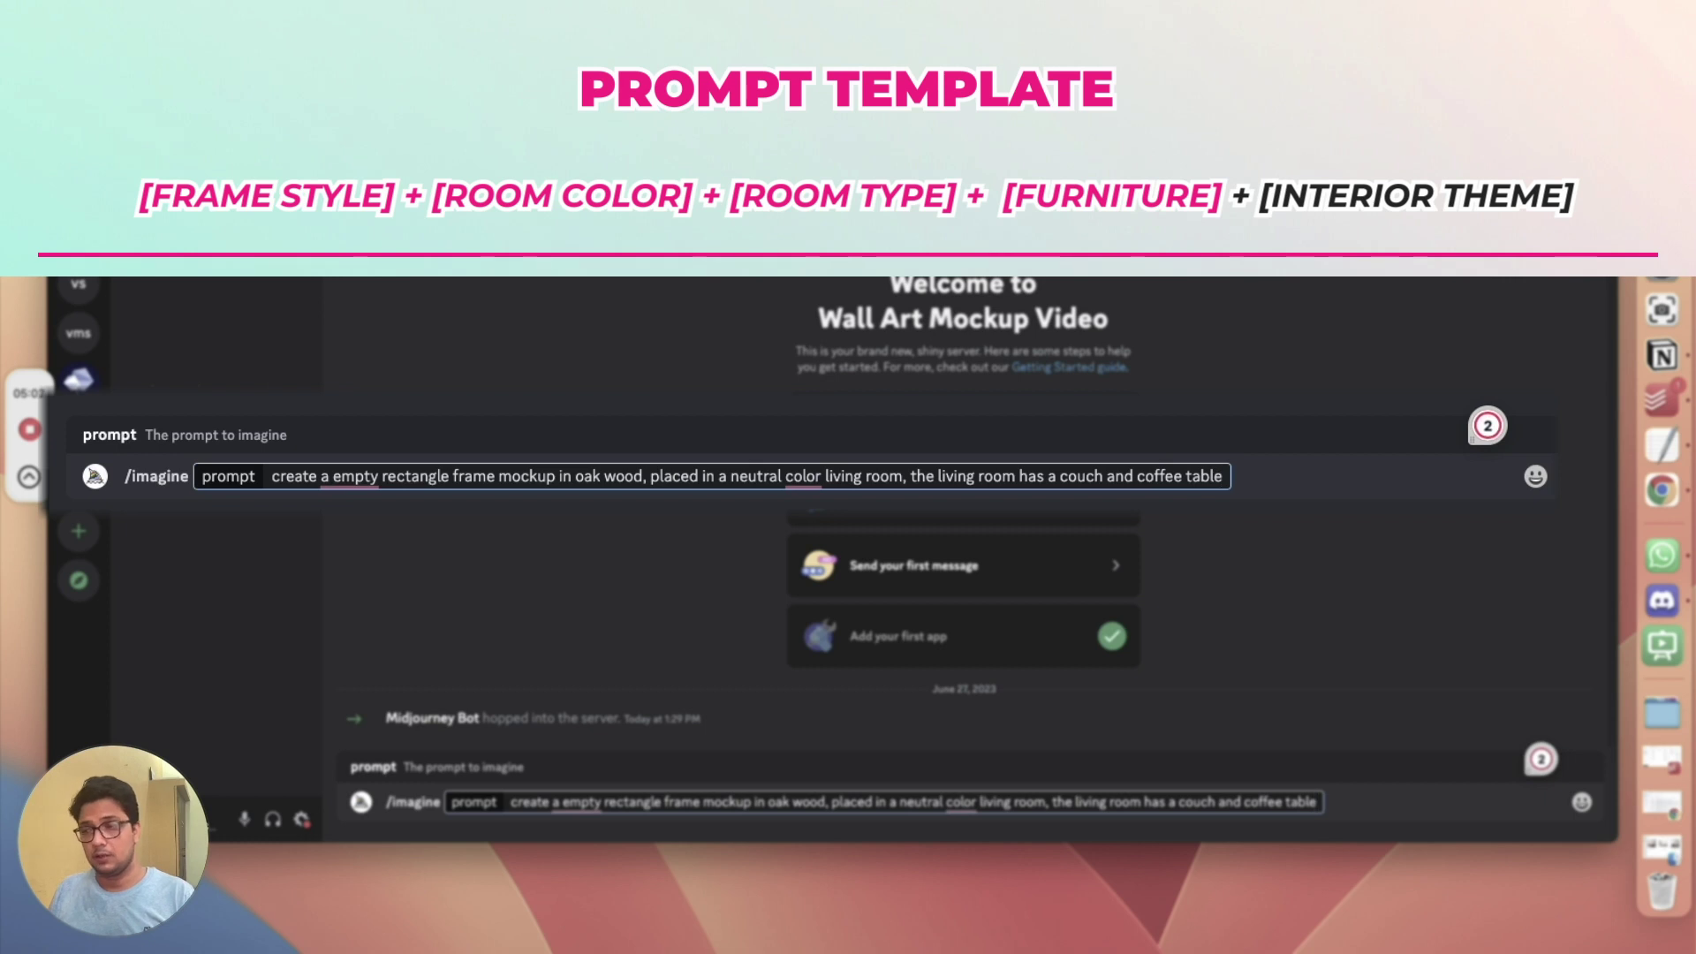
Step: Complete the prompt with ", the room also has a minimal design interior theme" and submit it to generate the images
{"action": "type", "text": ", the roo"}
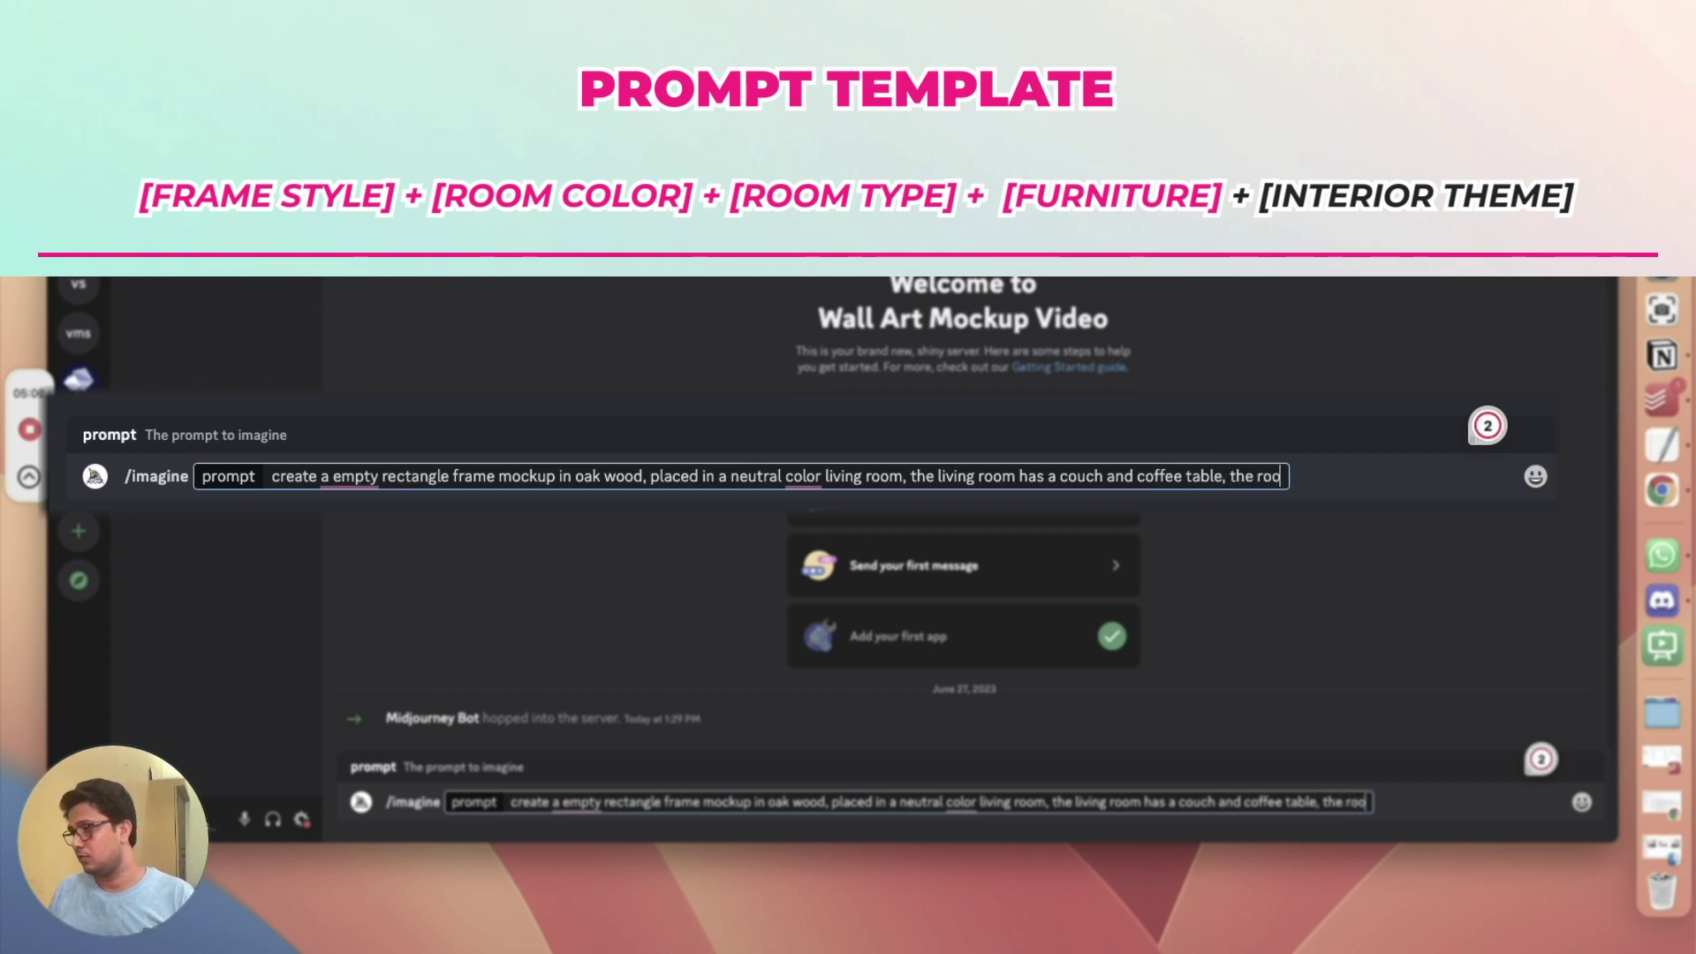
{"action": "type", "text": "m also "}
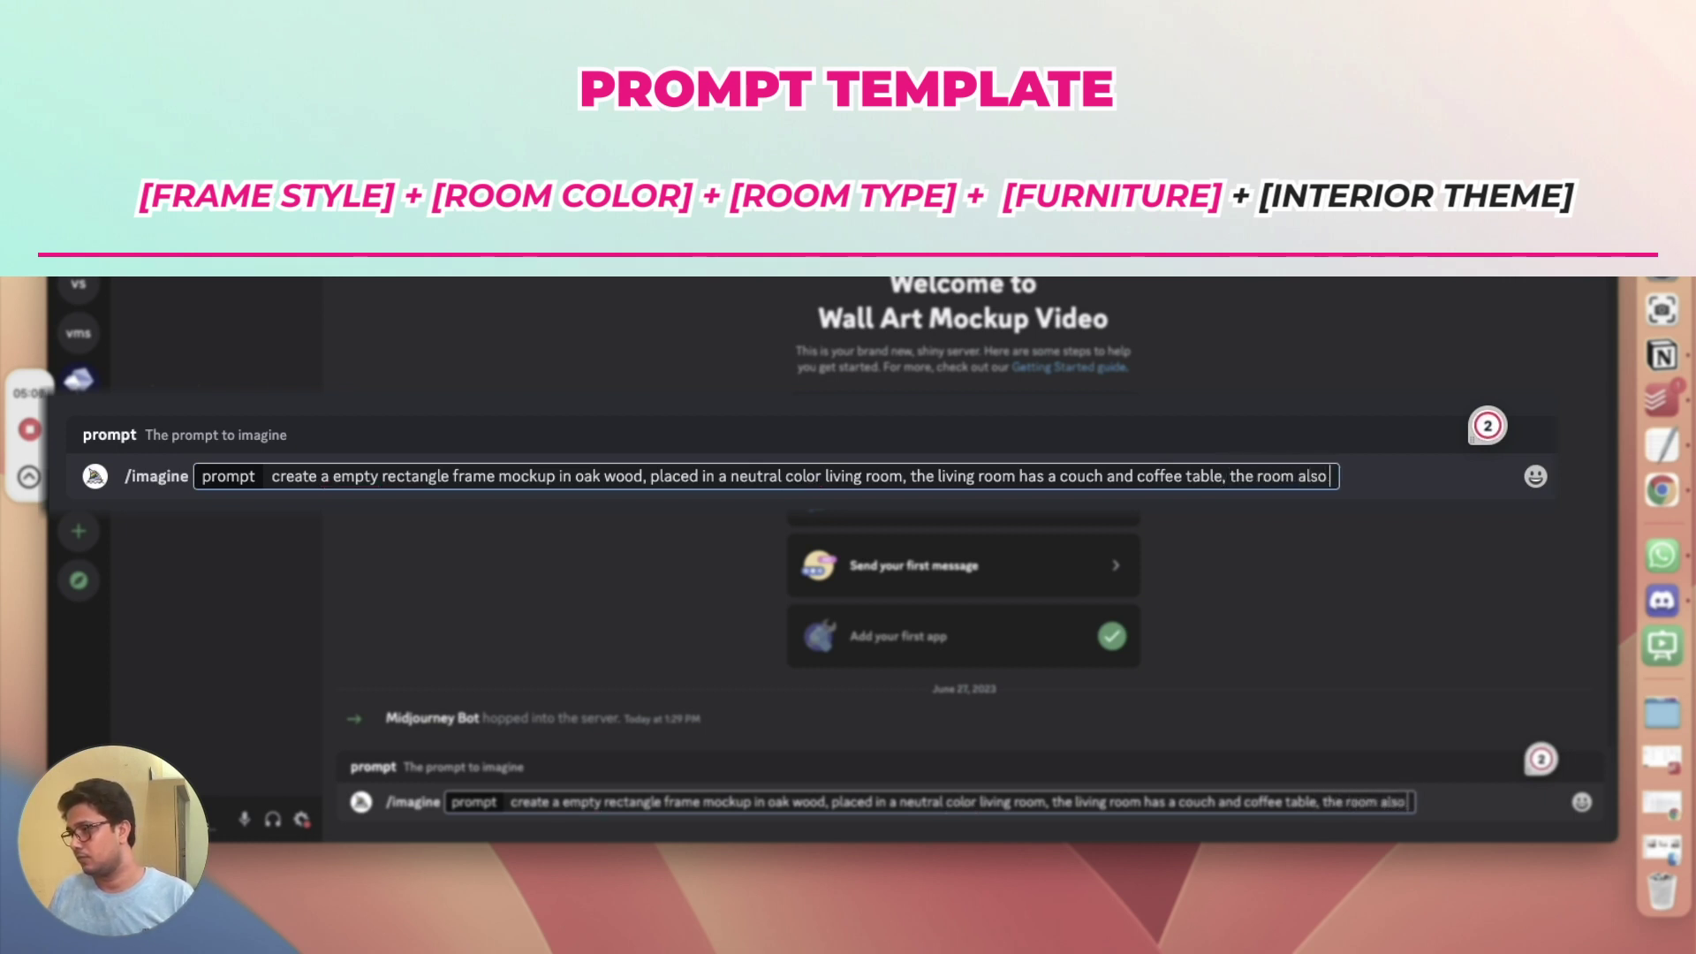
{"action": "type", "text": "has a min"}
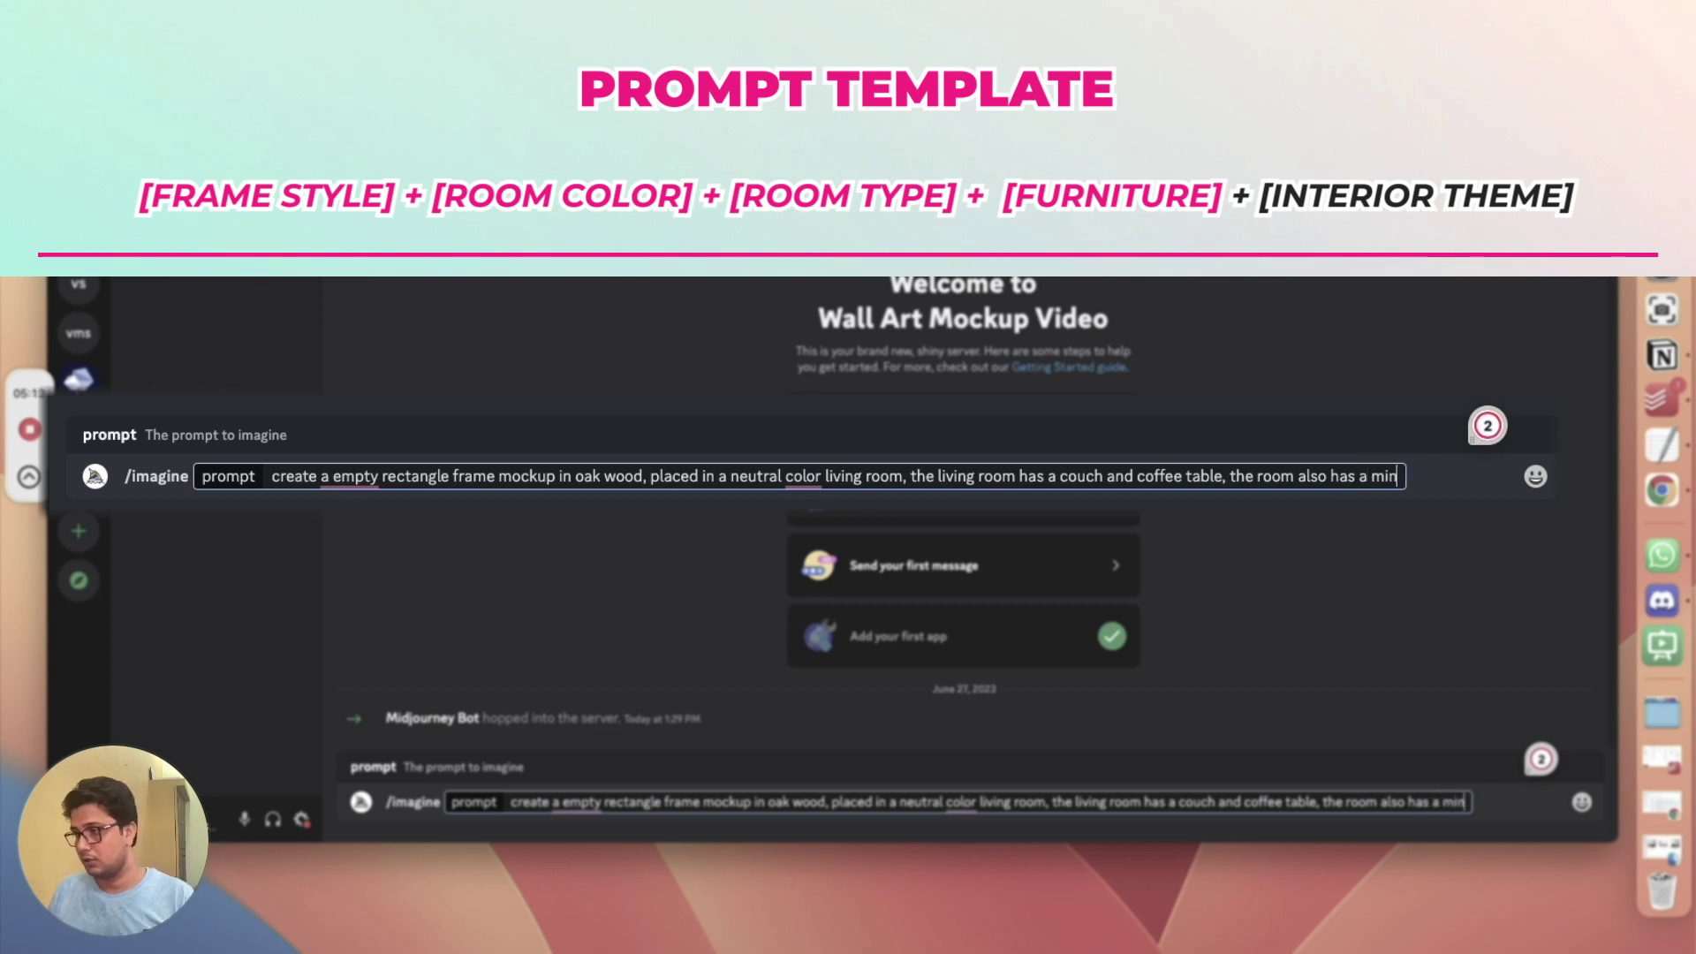
{"action": "type", "text": "imal "}
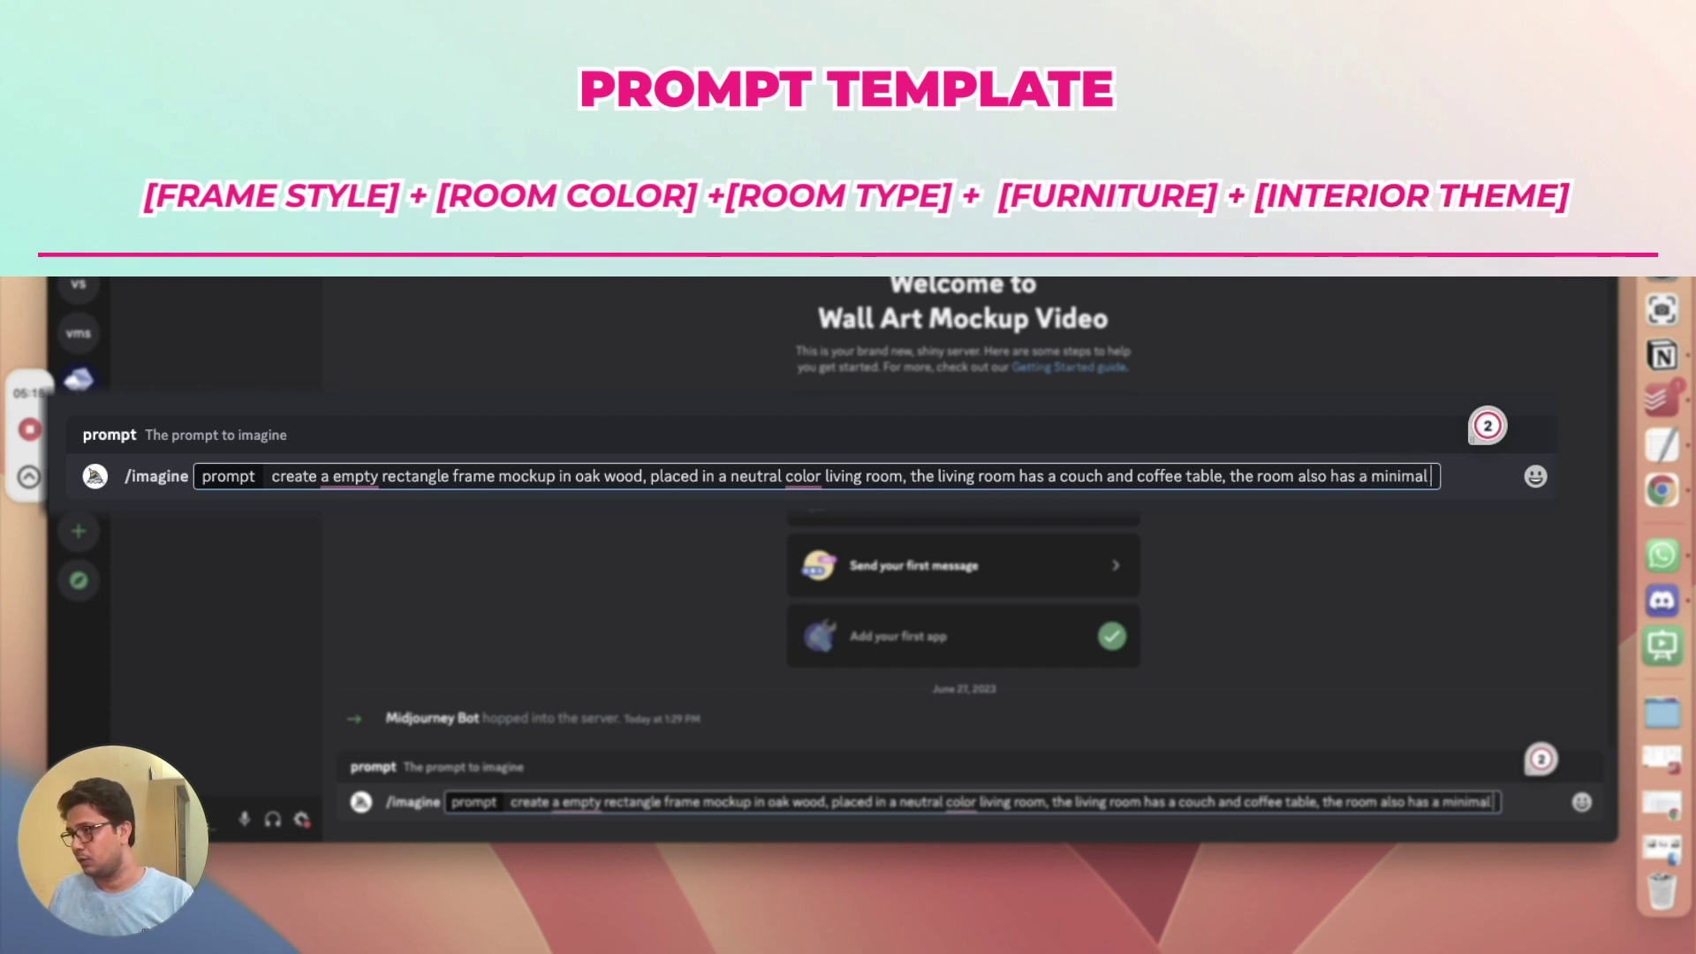
{"action": "type", "text": "design in"}
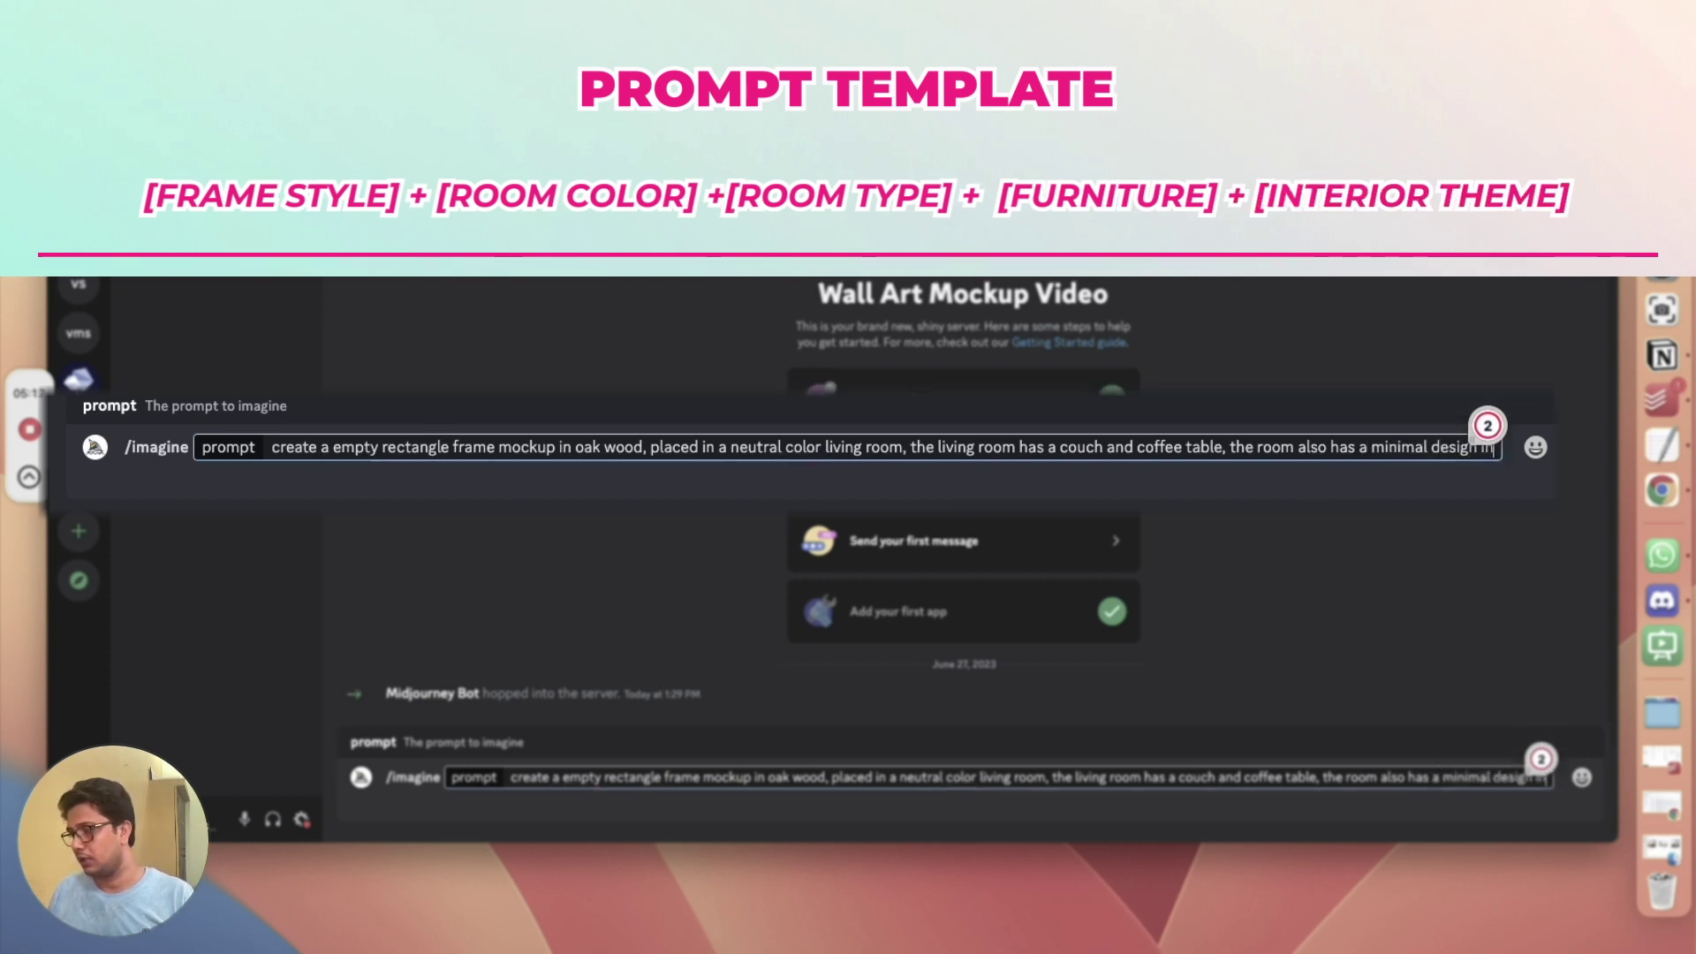
{"action": "type", "text": "terior th"}
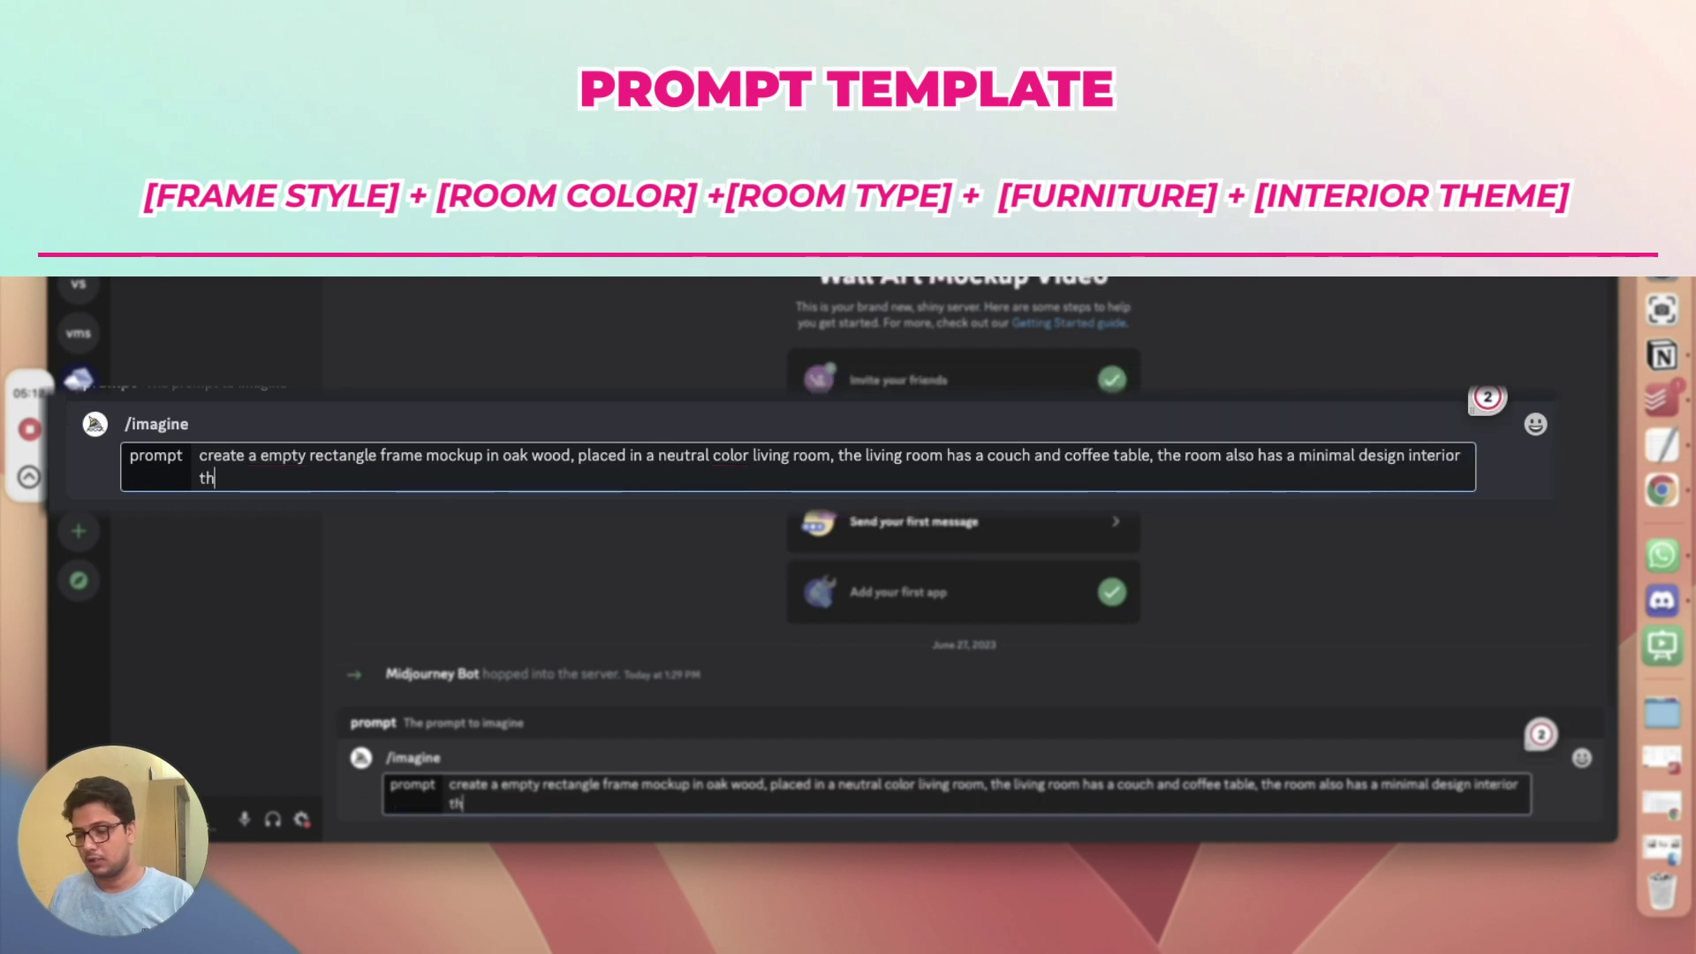
{"action": "type", "text": "eme"}
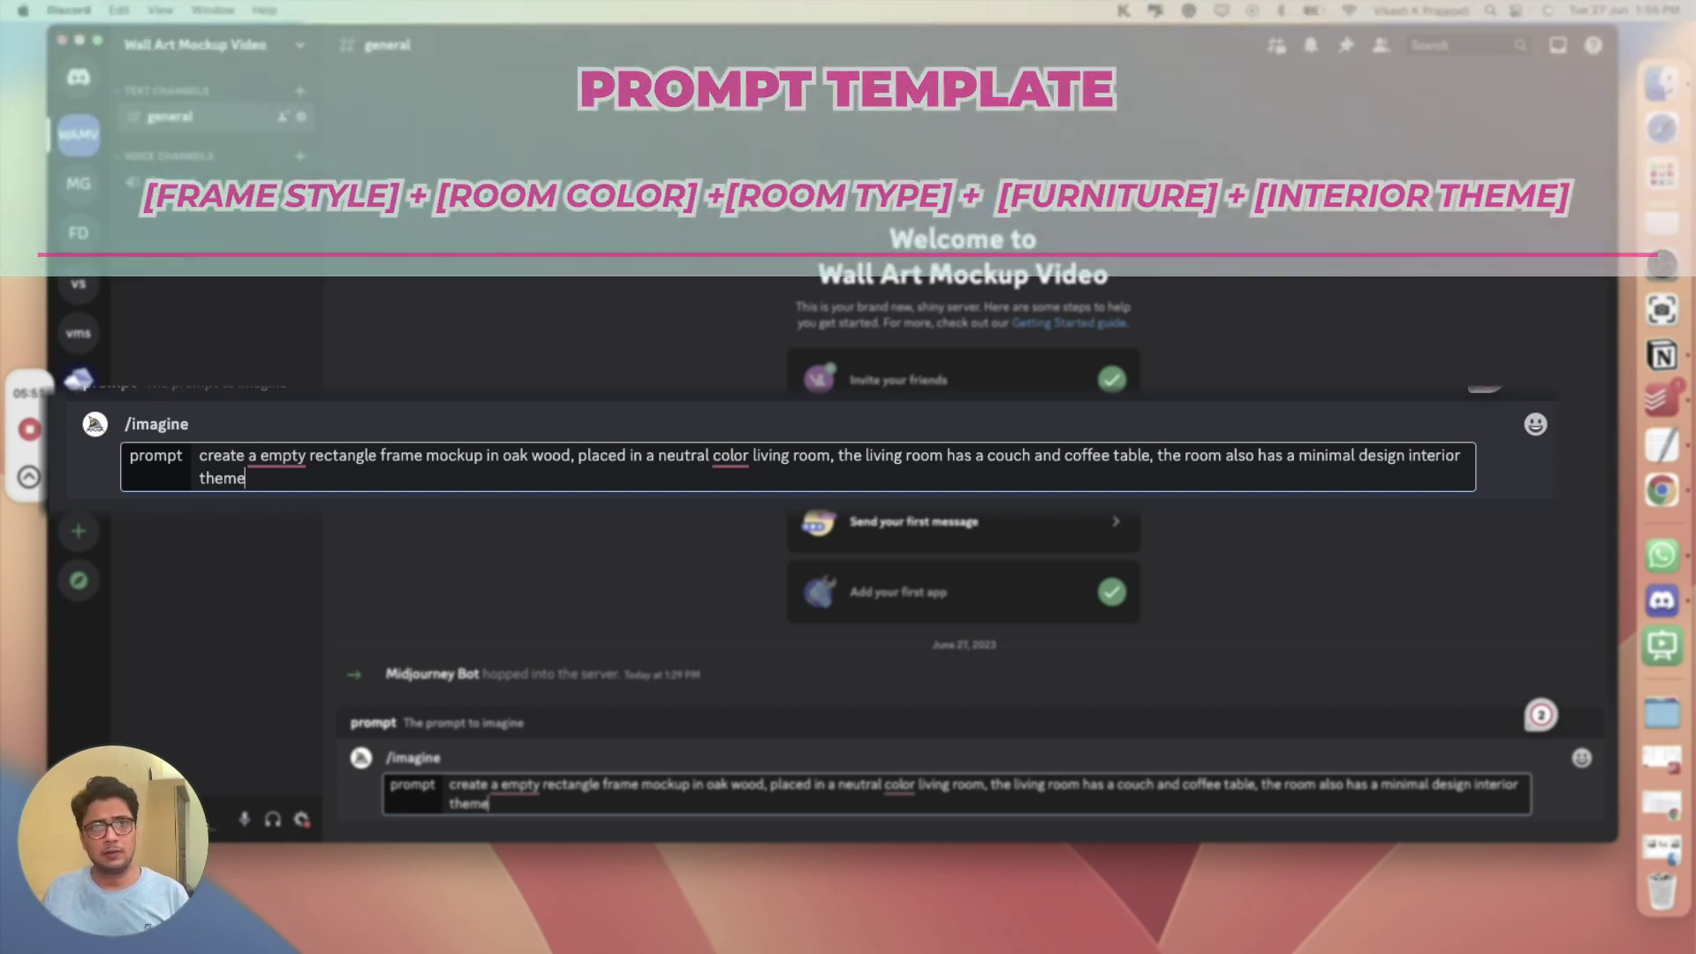
{"action": "key", "text": "Return"}
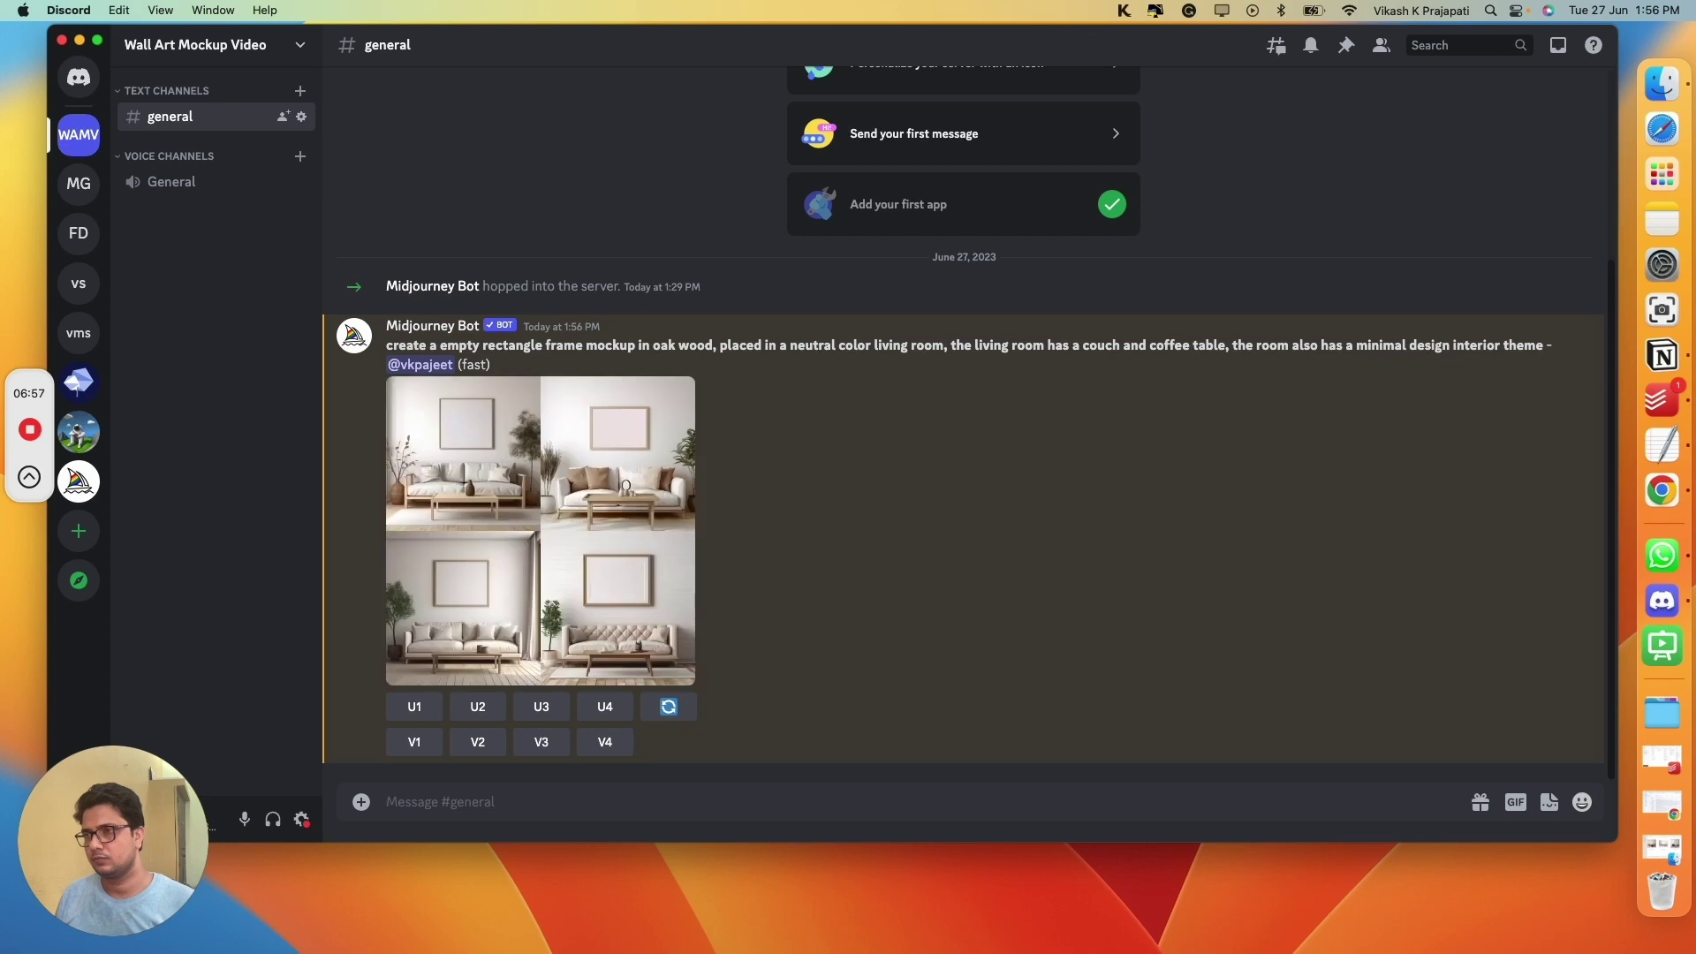
Step: View the generated grid of four living room mockups enlarged, and close the preview
{"action": "left_click", "coordinate": [531, 536]}
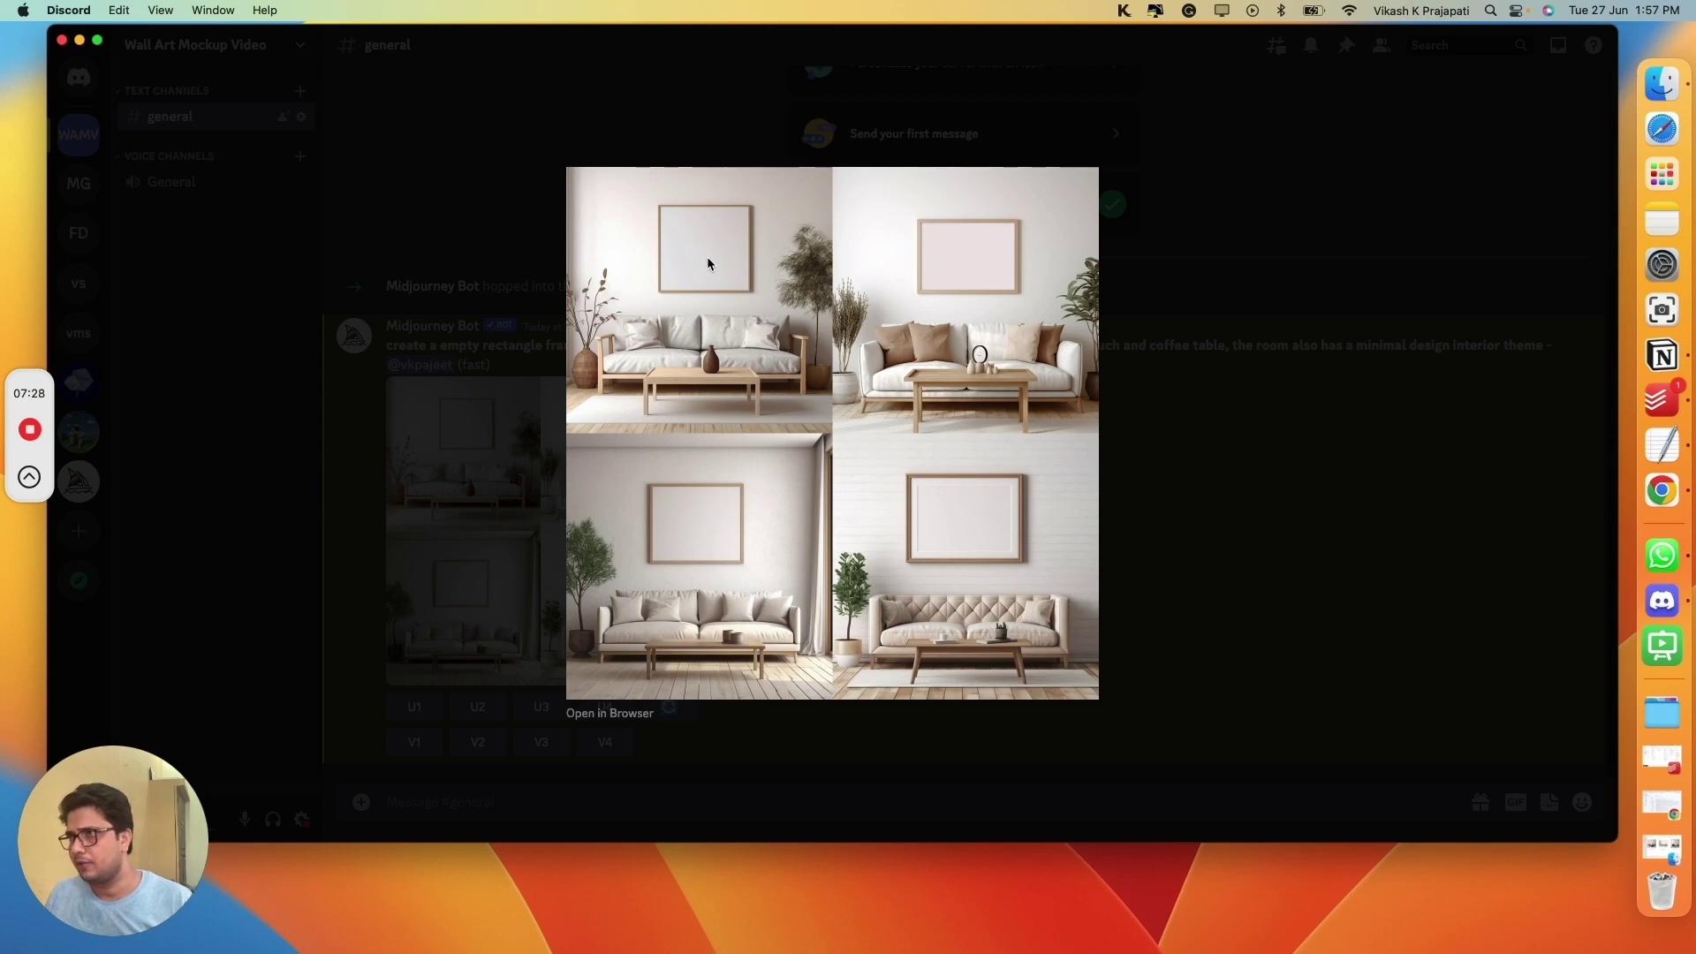
{"action": "left_click", "coordinate": [1206, 562]}
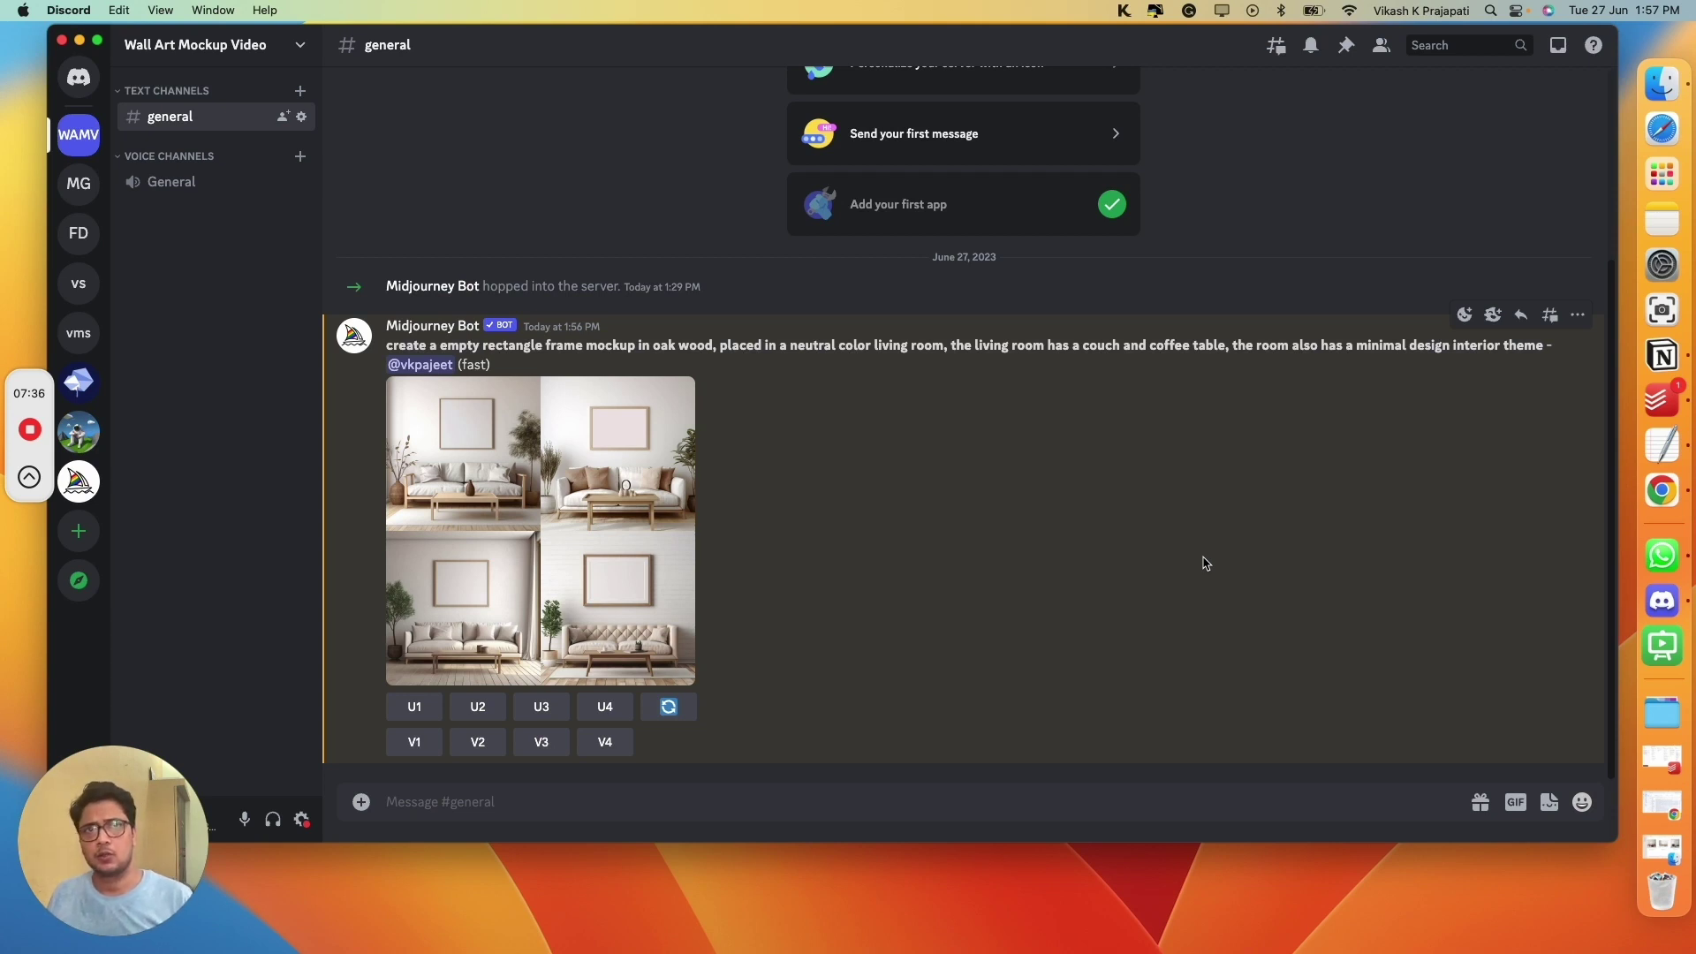
Step: Run the Midjourney /settings command in the general channel to bring up the personal settings
{"action": "left_click", "coordinate": [621, 802]}
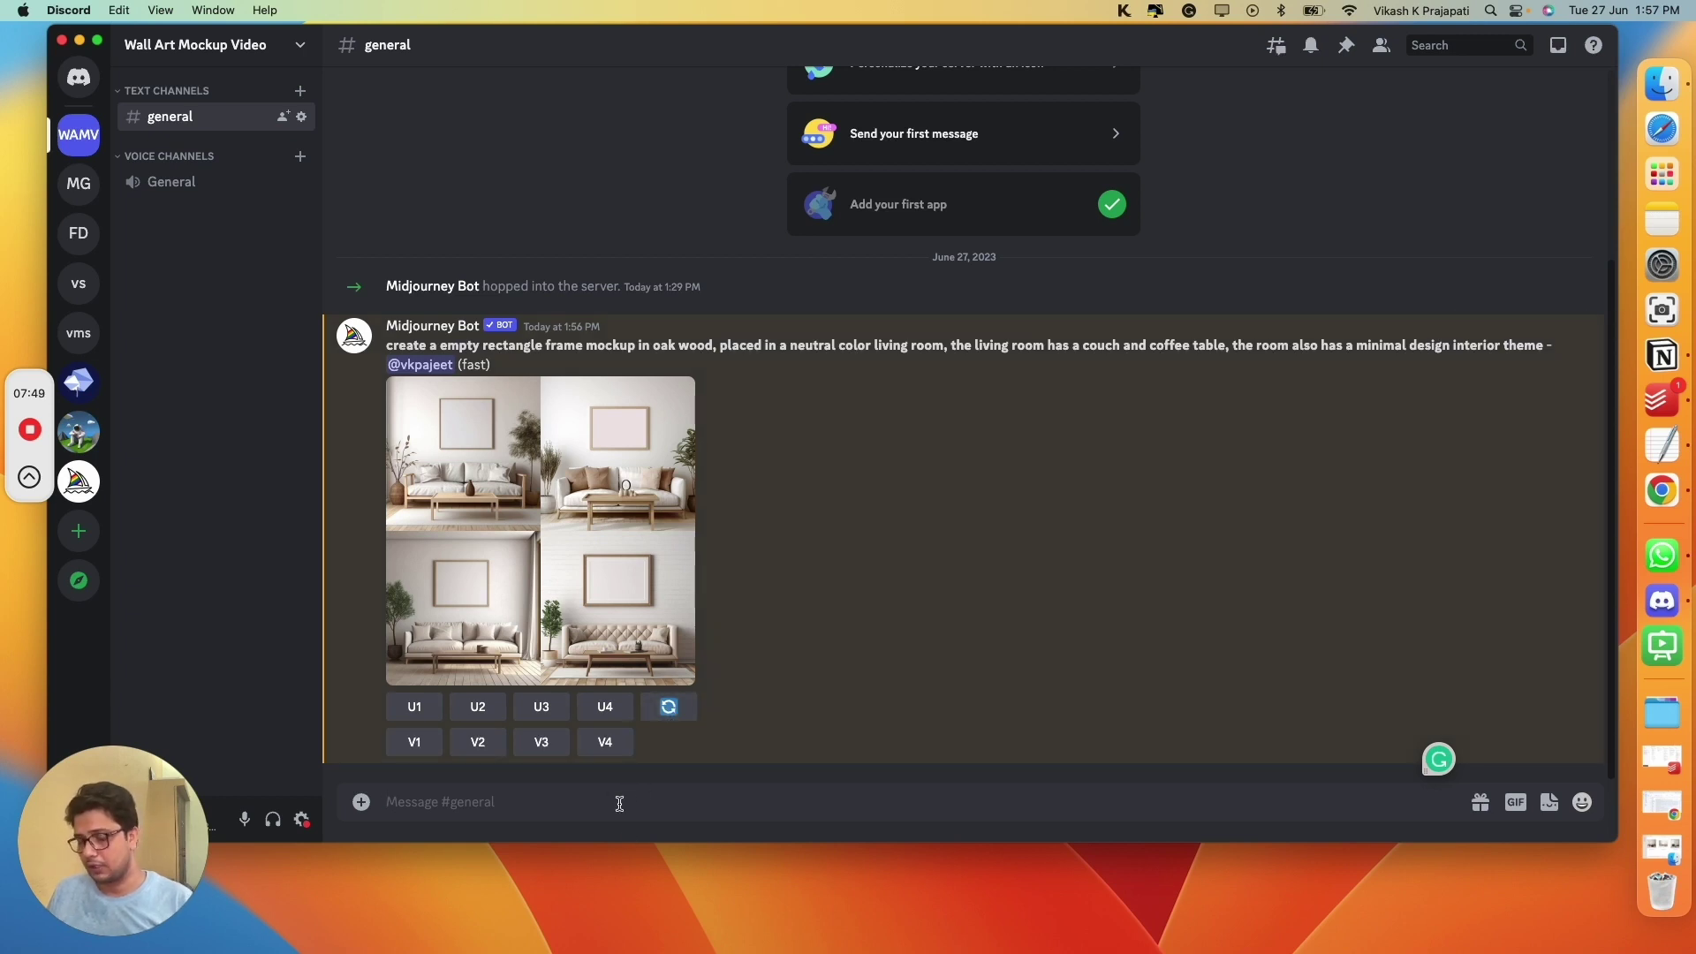
{"action": "type", "text": "/set"}
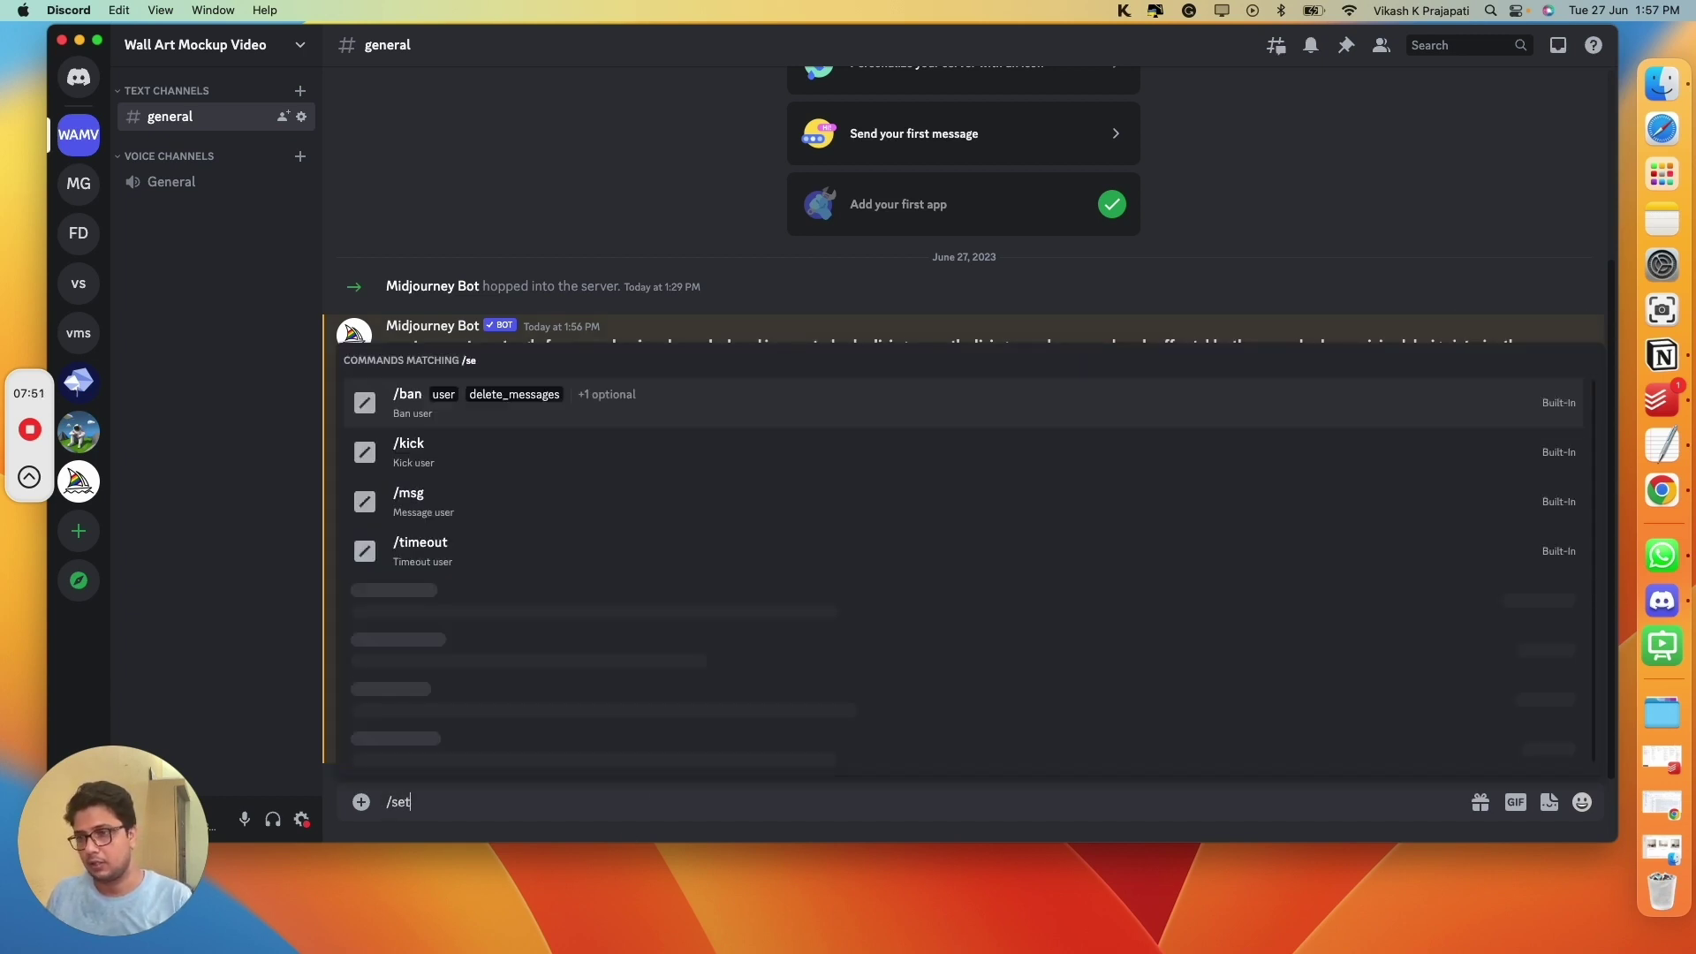
{"action": "type", "text": "tings"}
{"action": "key", "text": "Tab"}
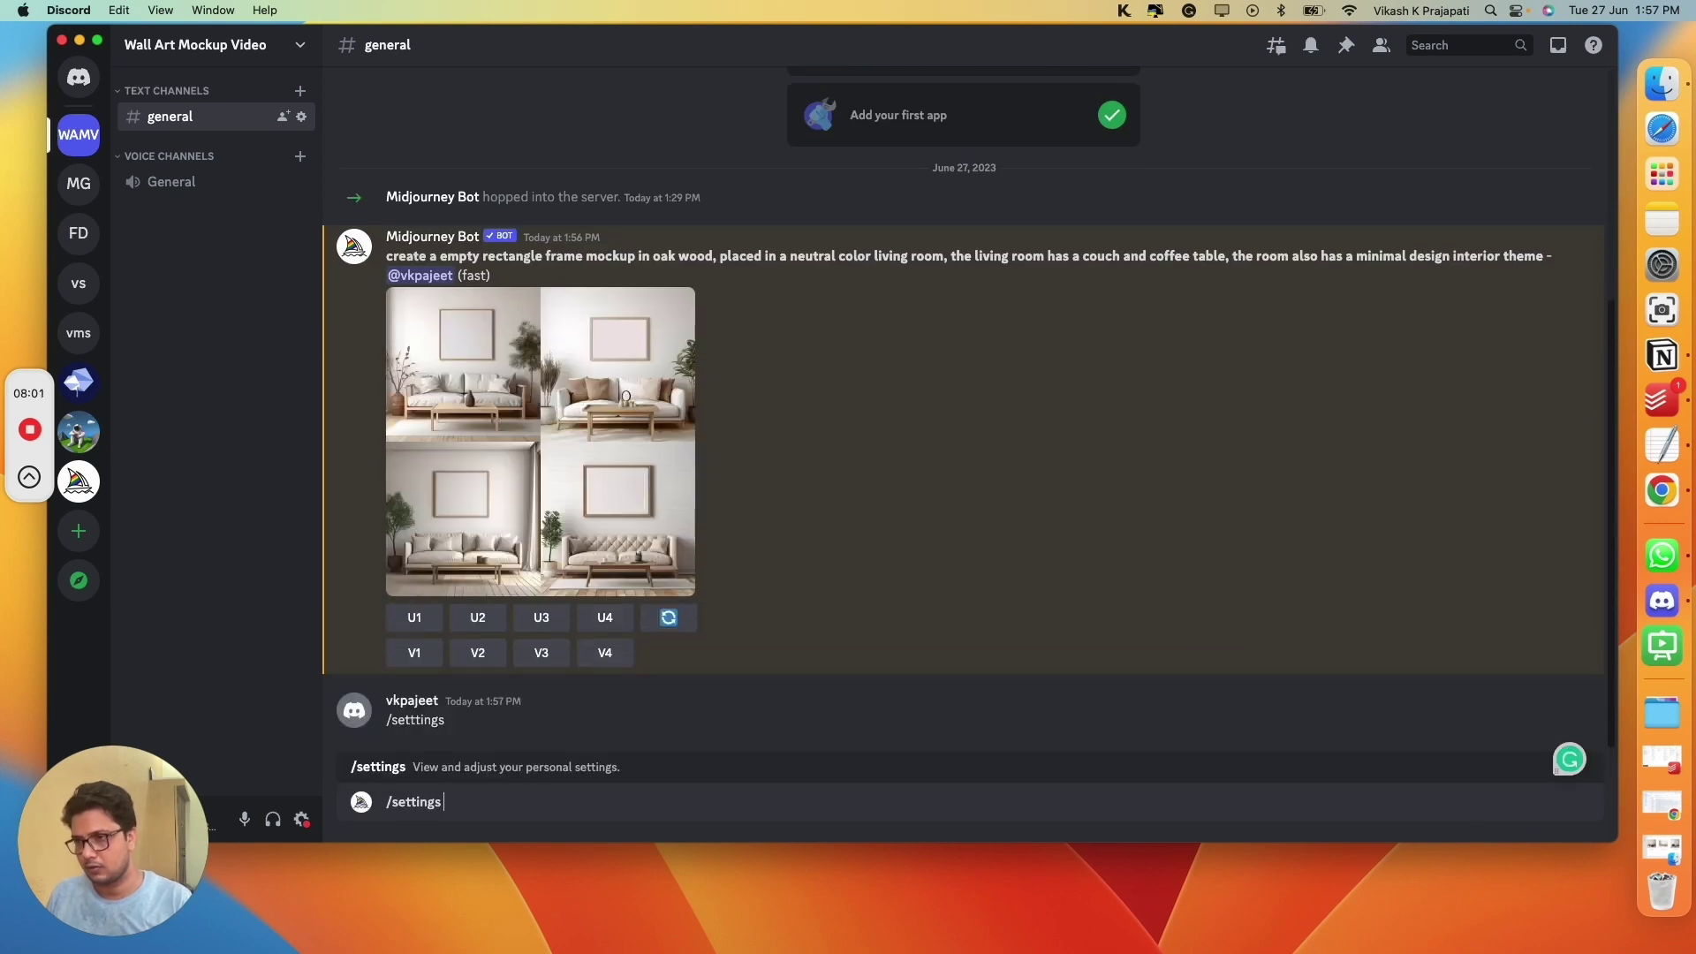
{"action": "key", "text": "Return"}
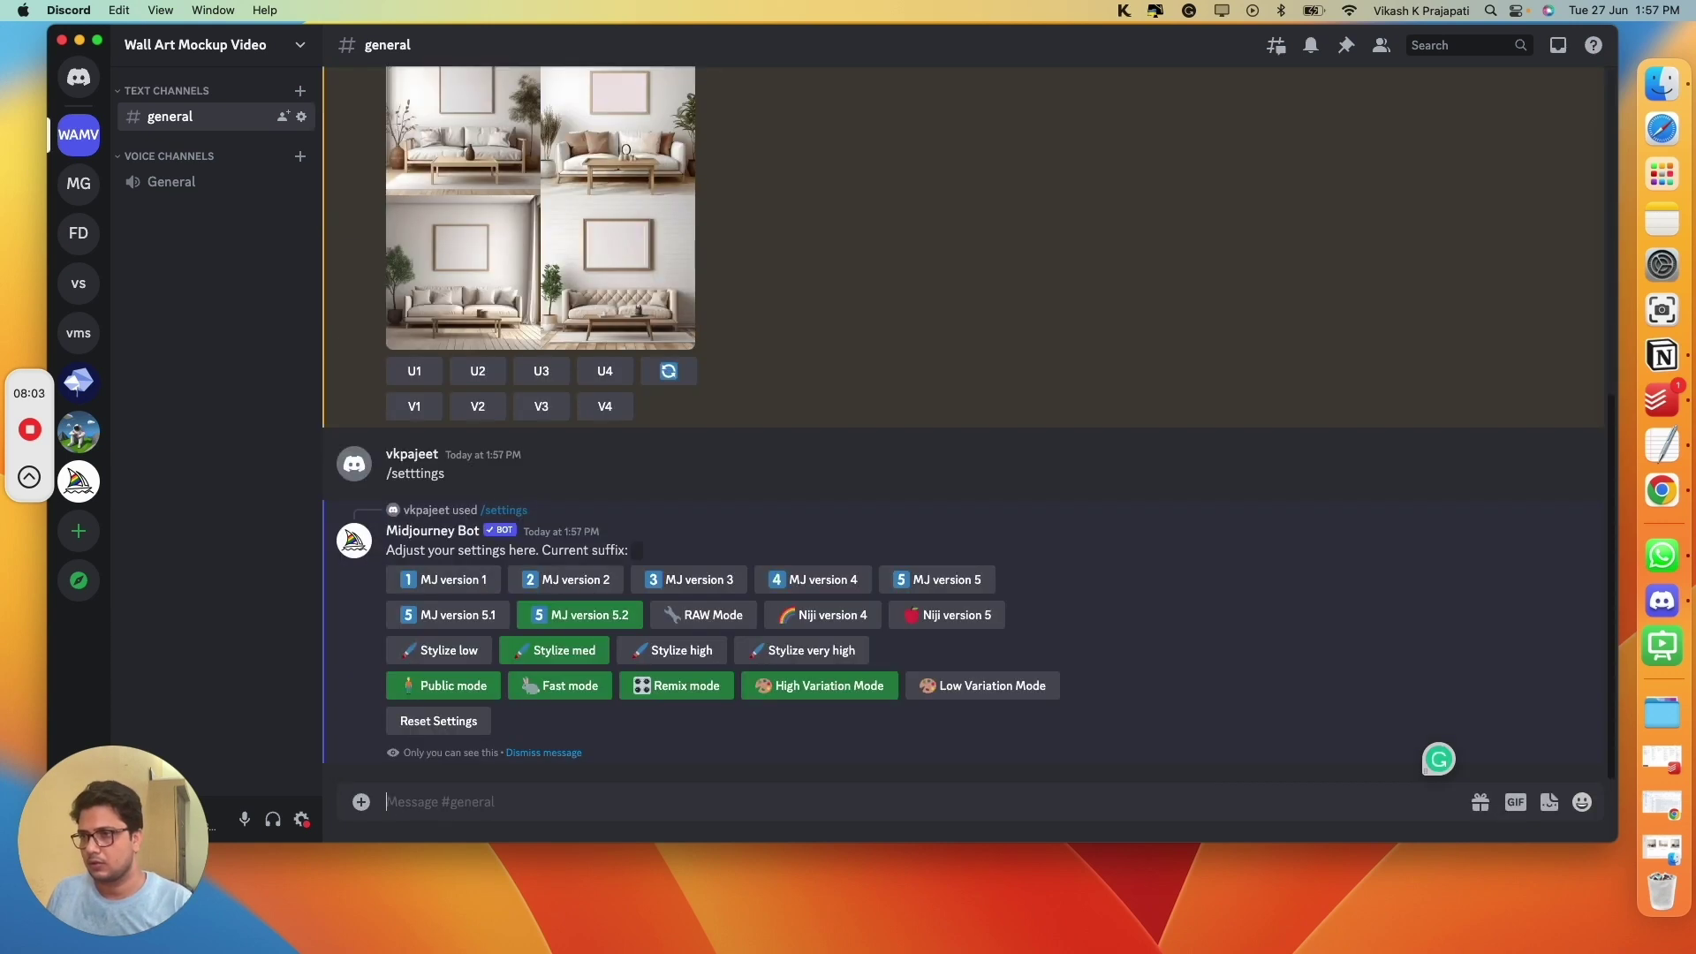
Step: Turn Remix mode off and on again, and dismiss the Midjourney settings message
{"action": "left_click", "coordinate": [649, 687]}
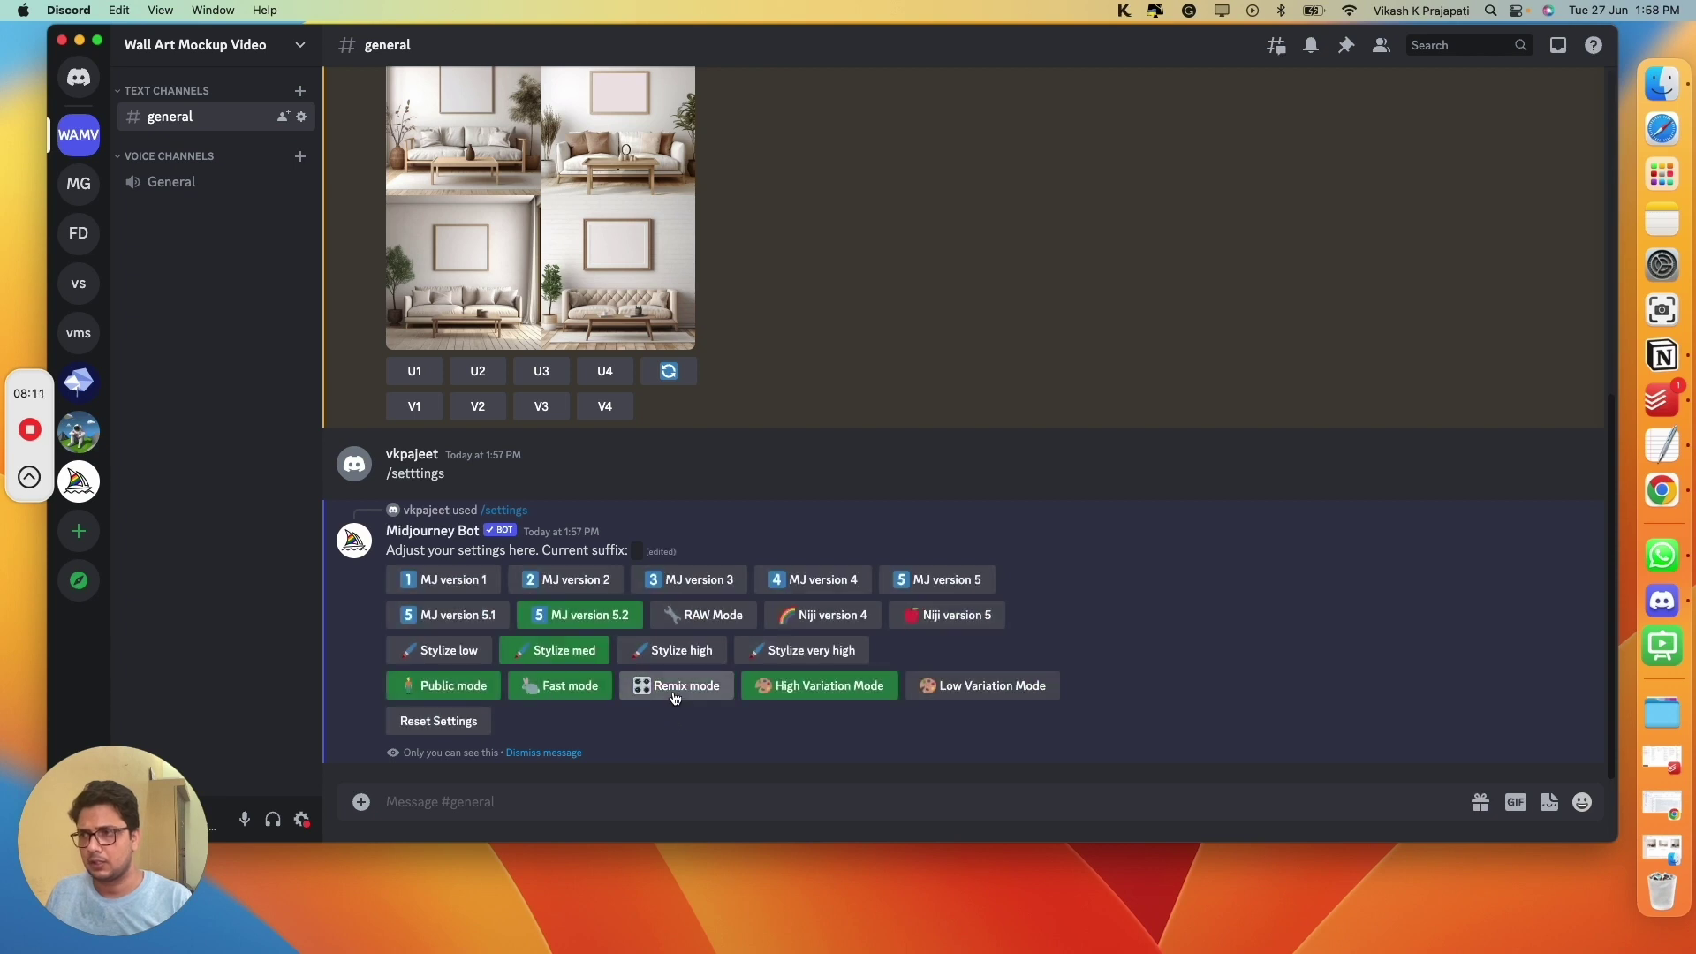
{"action": "left_click", "coordinate": [667, 689]}
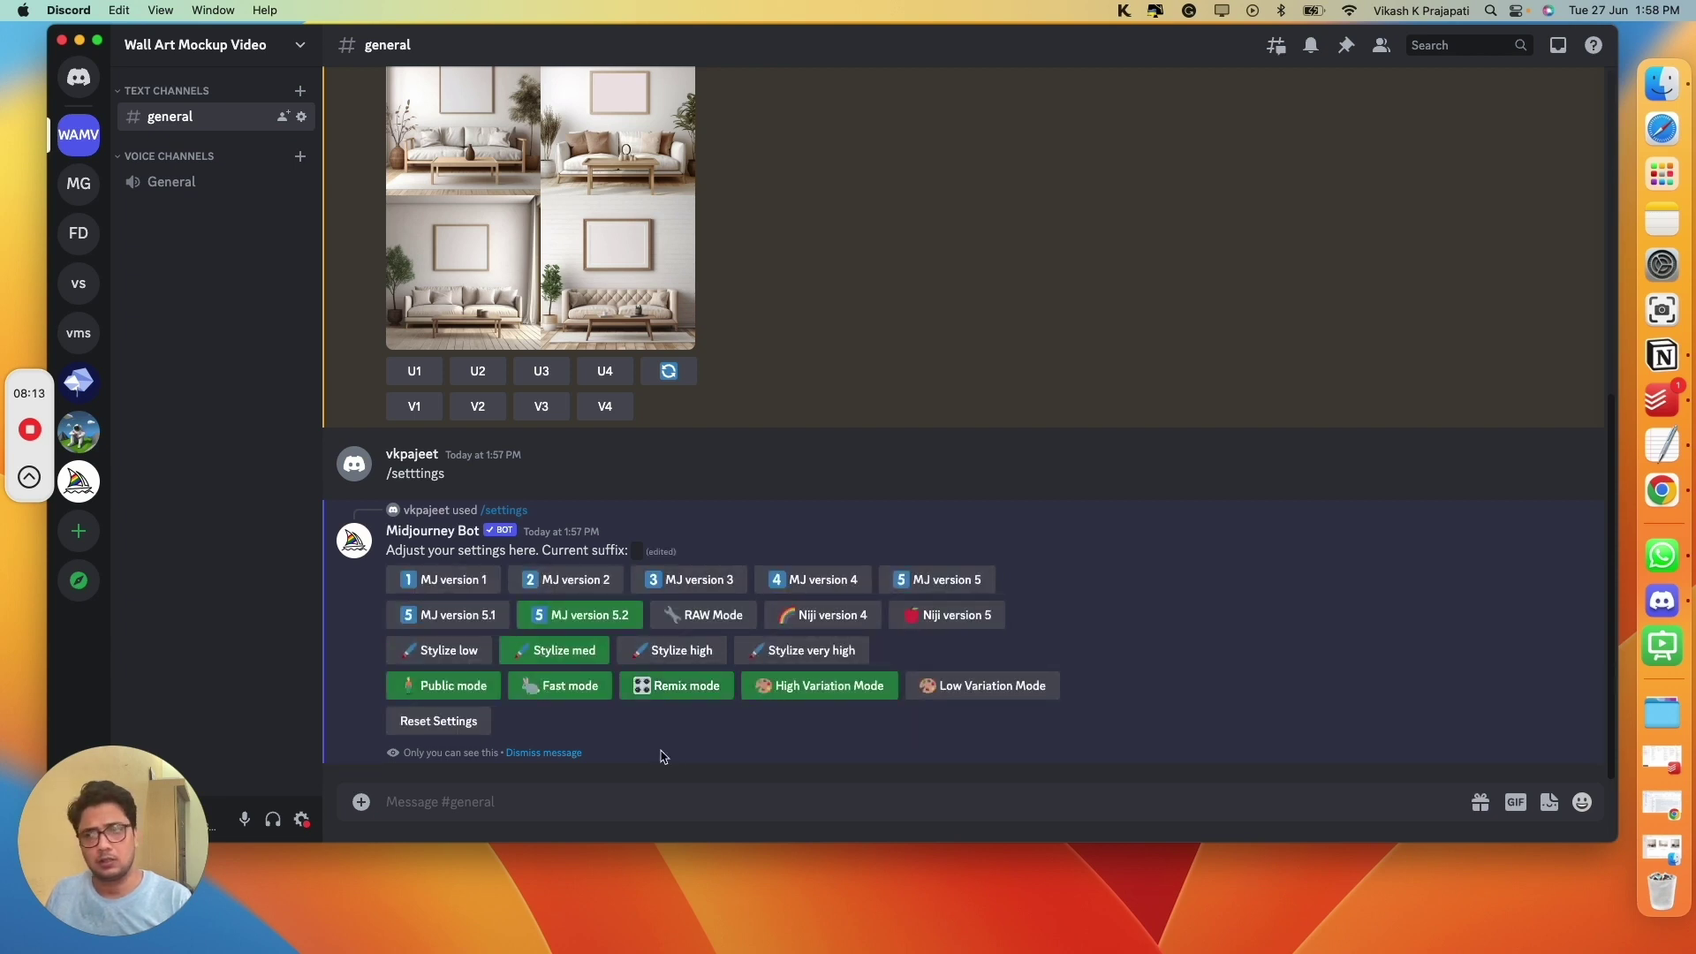
{"action": "left_click", "coordinate": [560, 754]}
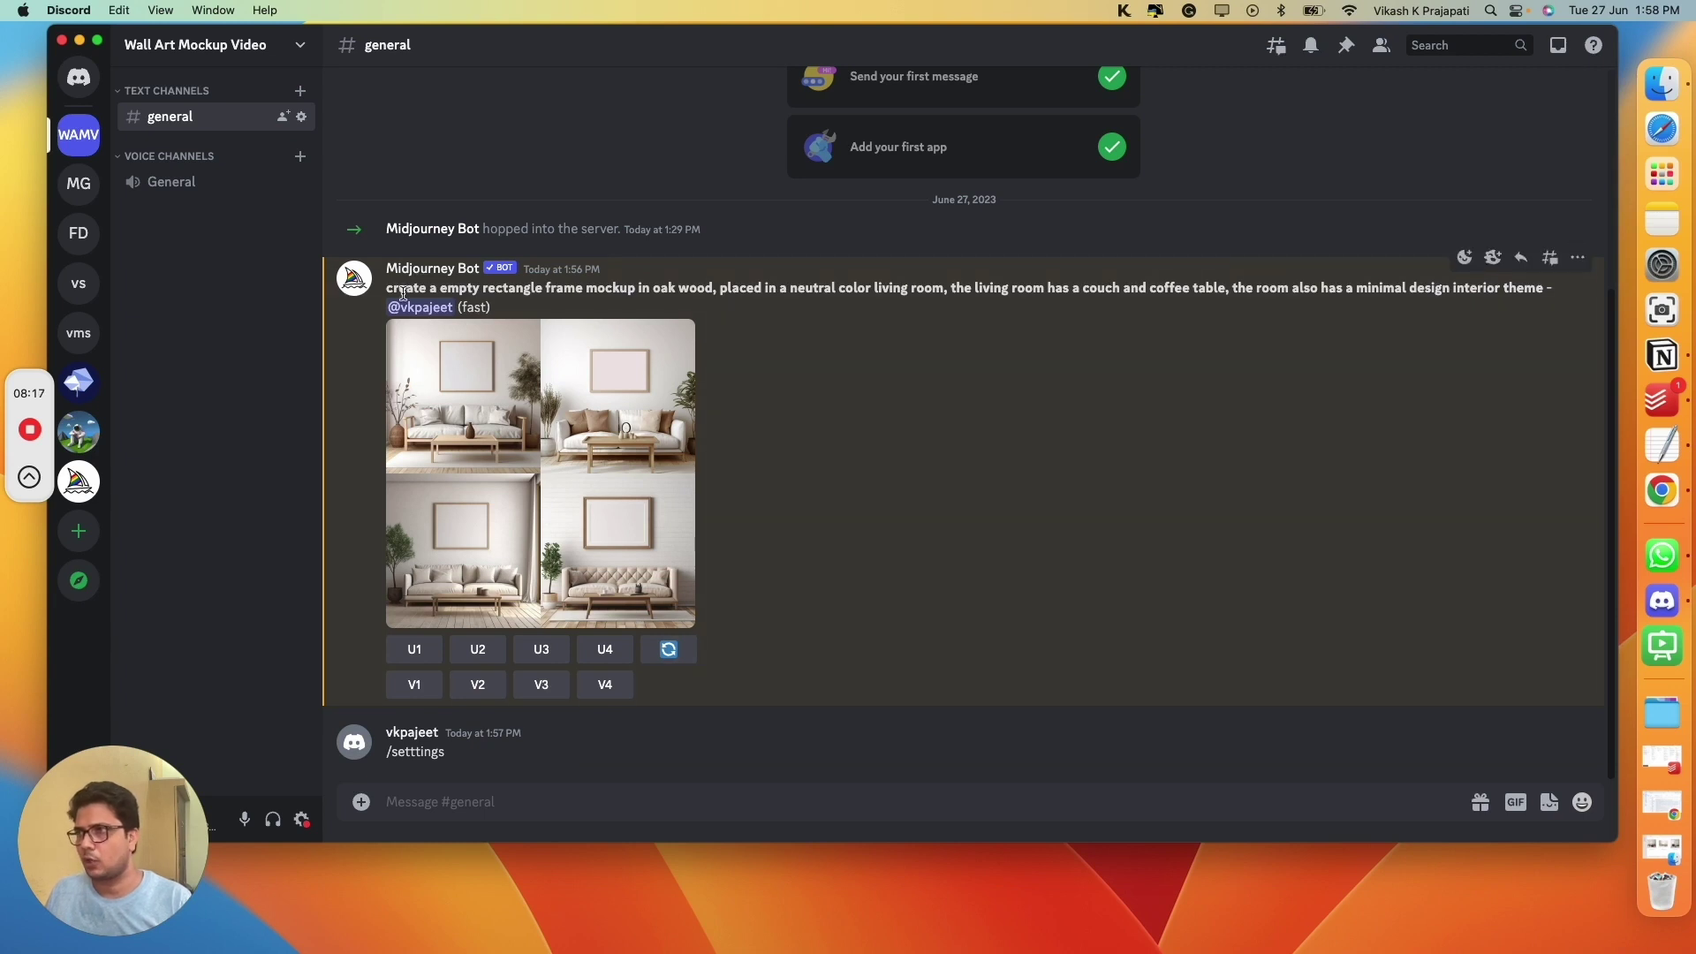
Step: Start a reroll of the generated image grid and replace "neutral" with "blue" in its prompt
{"action": "left_click", "coordinate": [668, 659]}
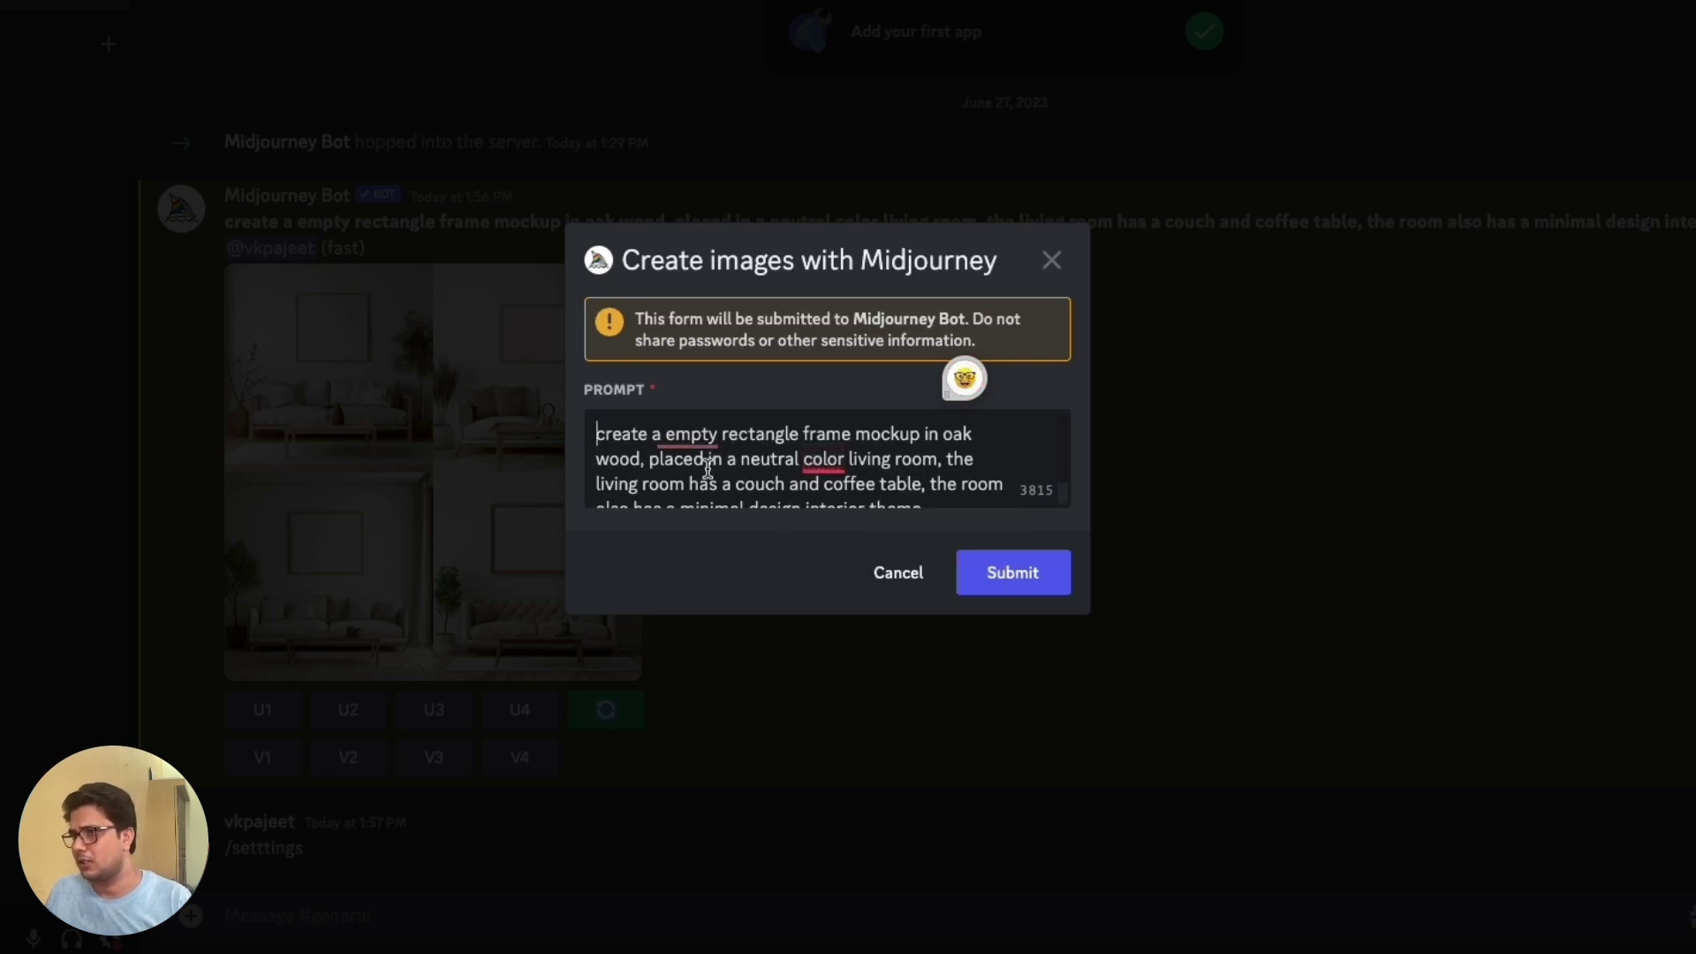
{"action": "double_click", "coordinate": [764, 459]}
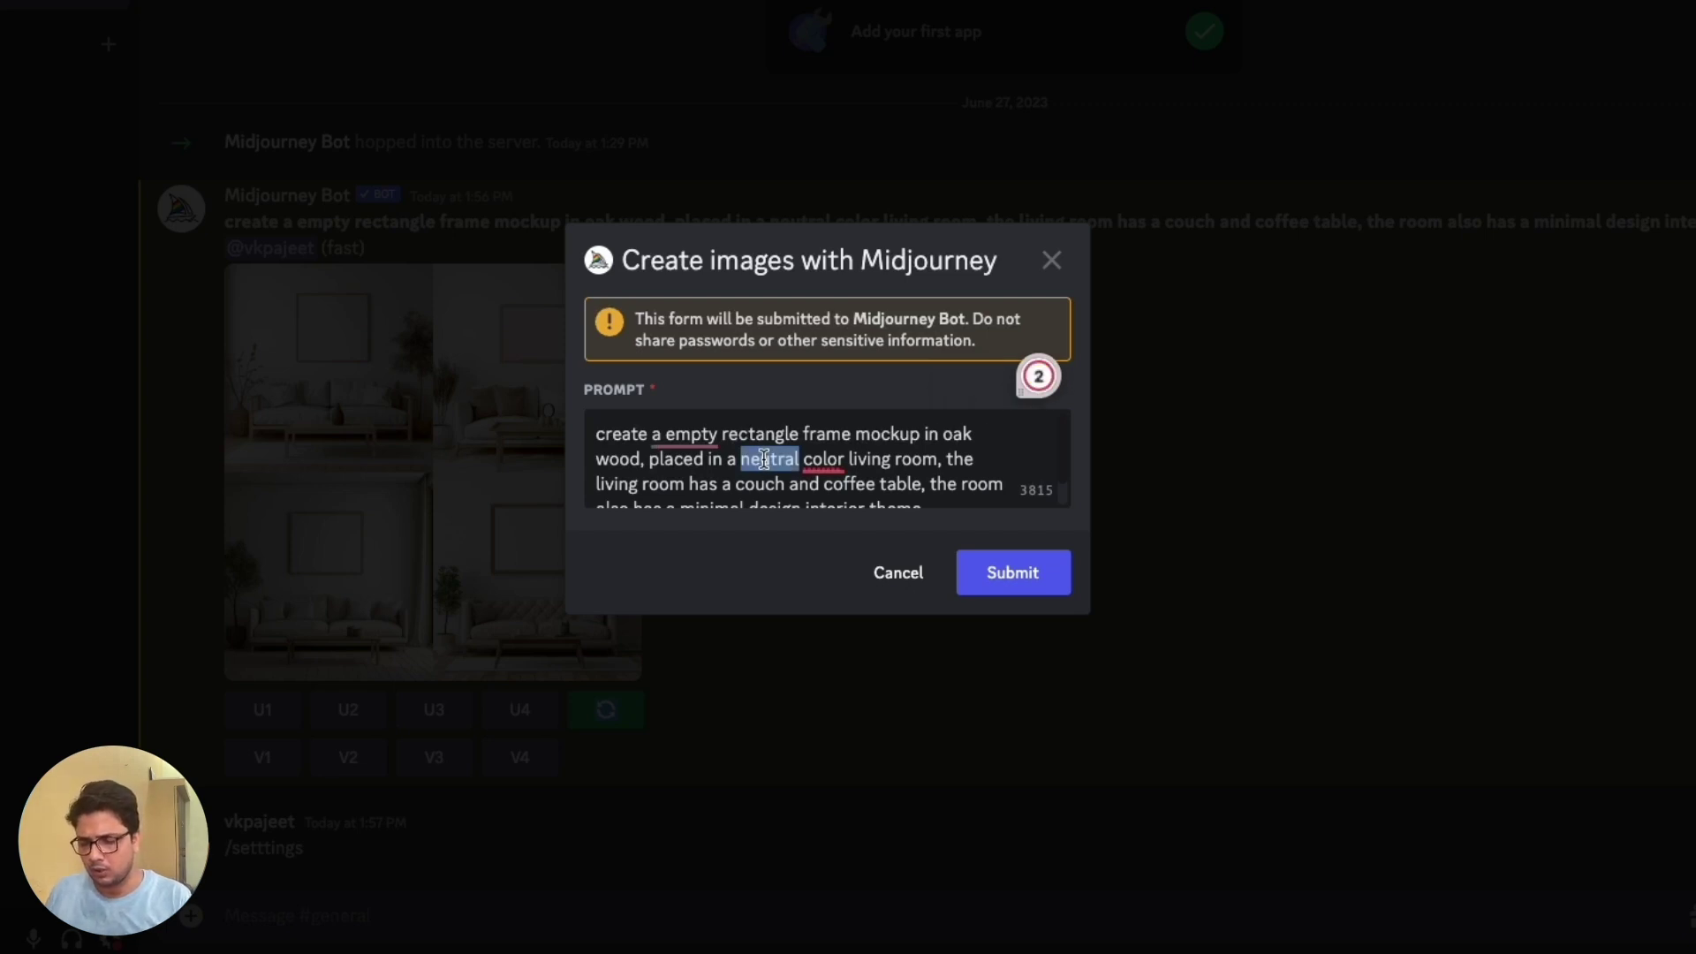
{"action": "type", "text": "blue"}
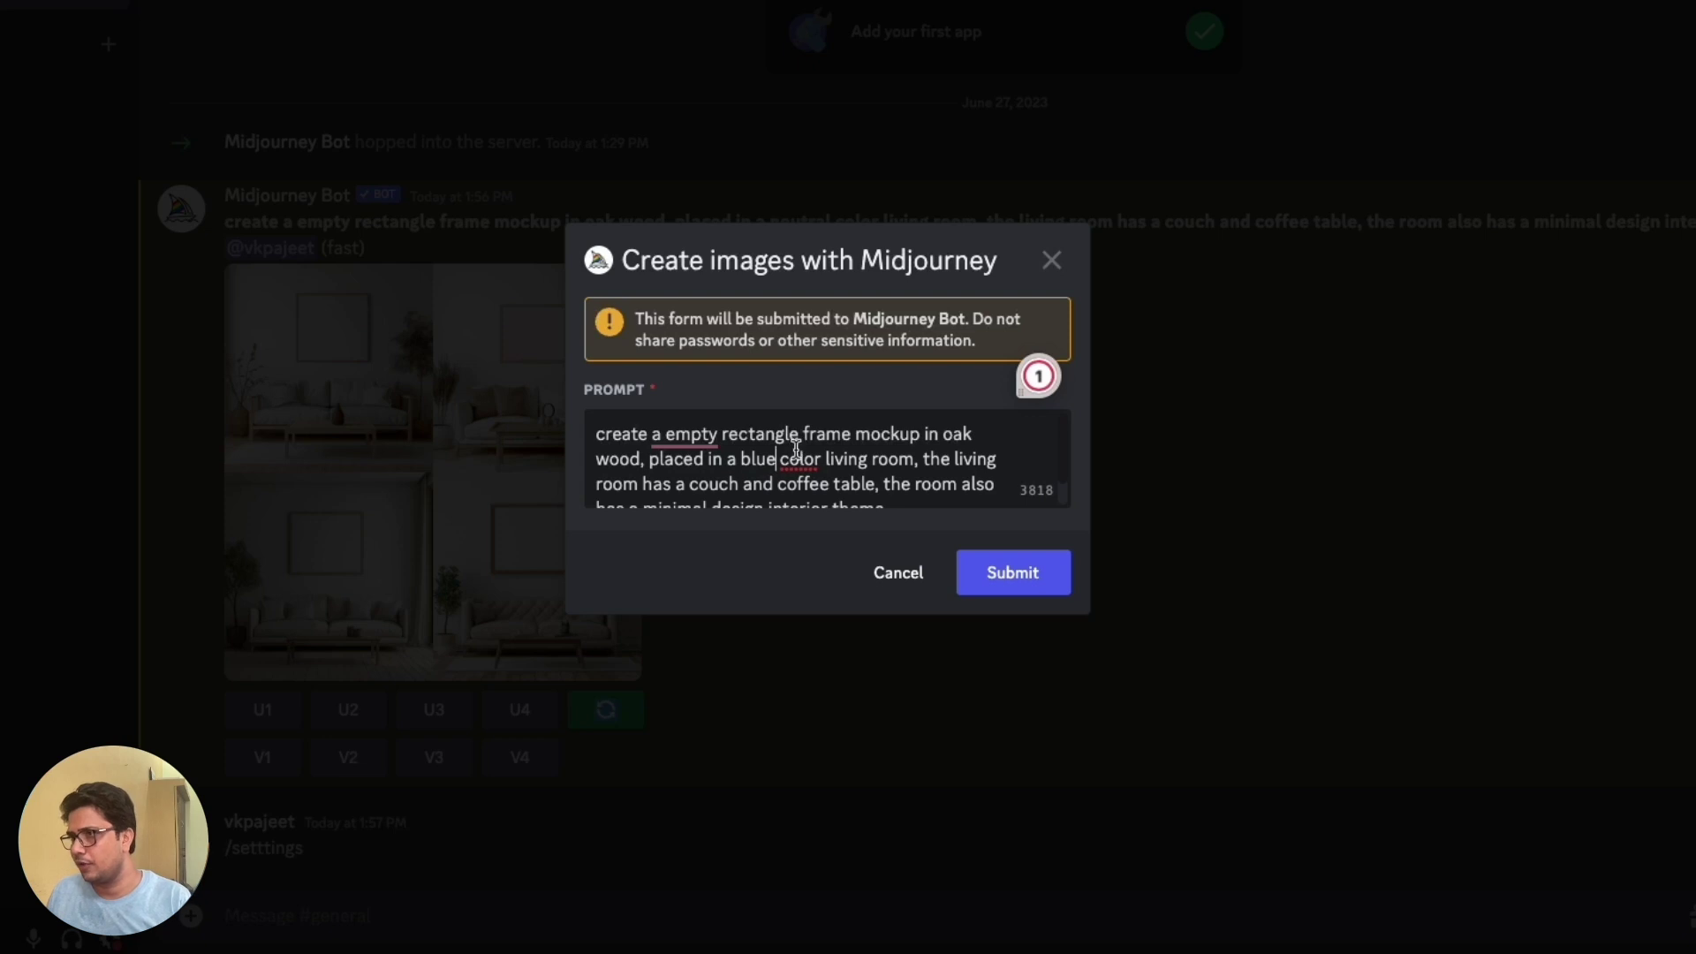
Step: Replace "couch" with "armchair" in the reroll prompt
{"action": "scroll", "coordinate": [760, 459], "scroll_direction": "down", "scroll_amount": 1}
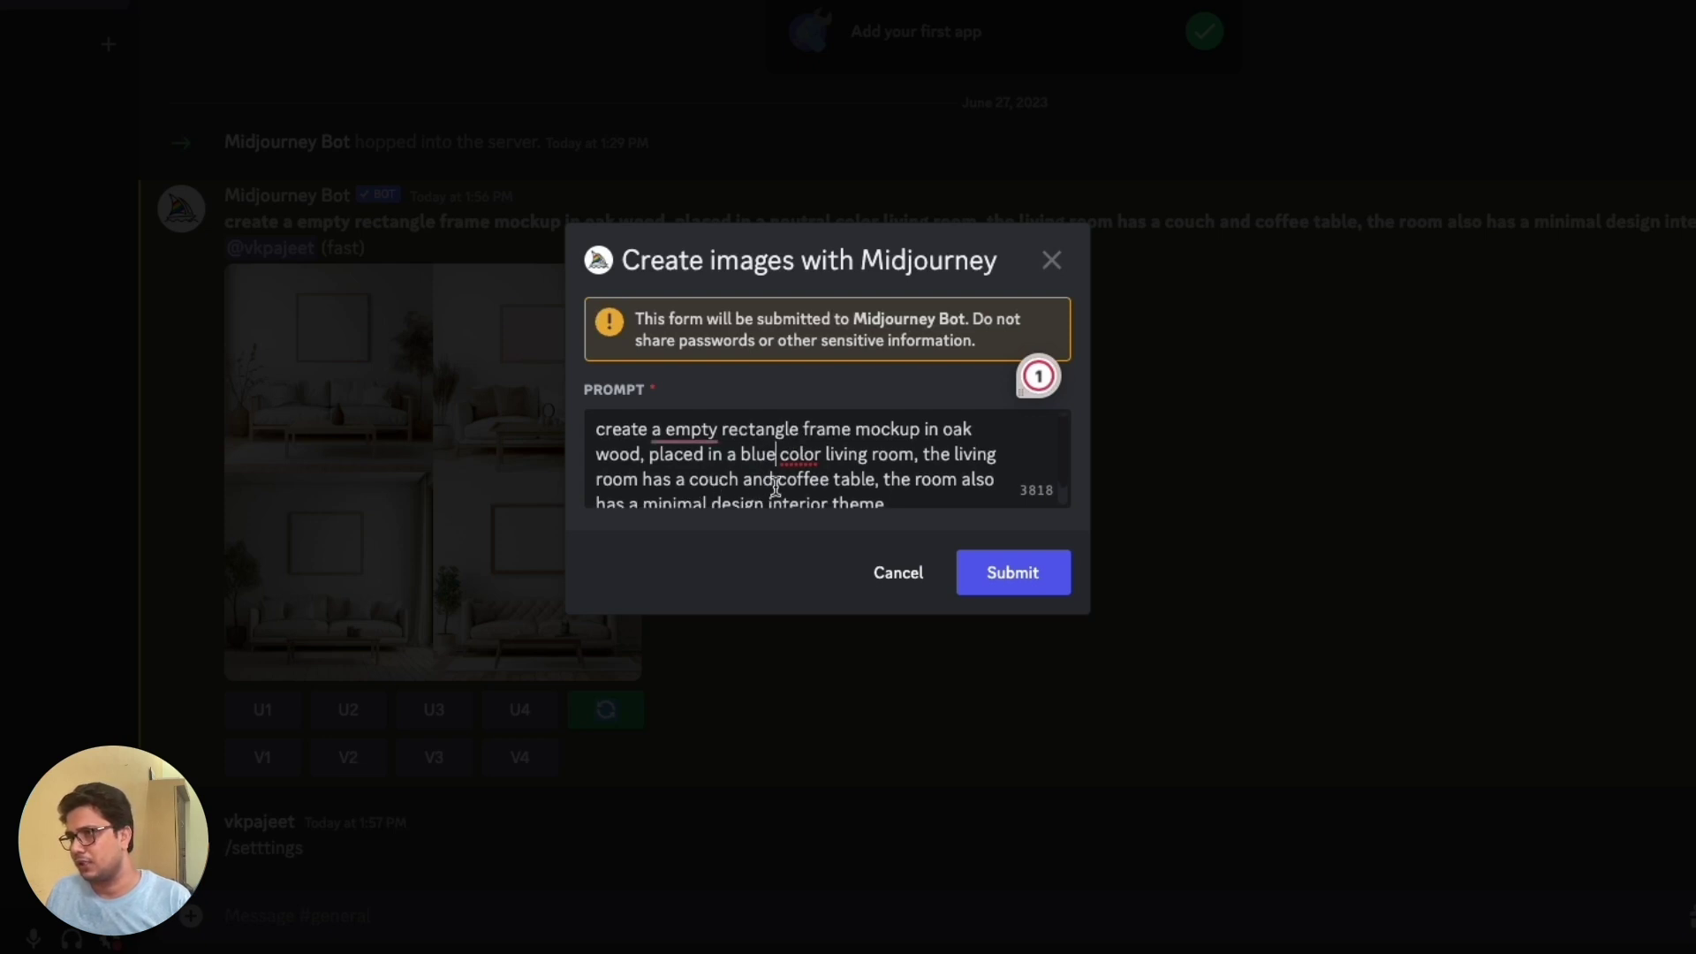
{"action": "double_click", "coordinate": [704, 483]}
{"action": "type", "text": "arm"}
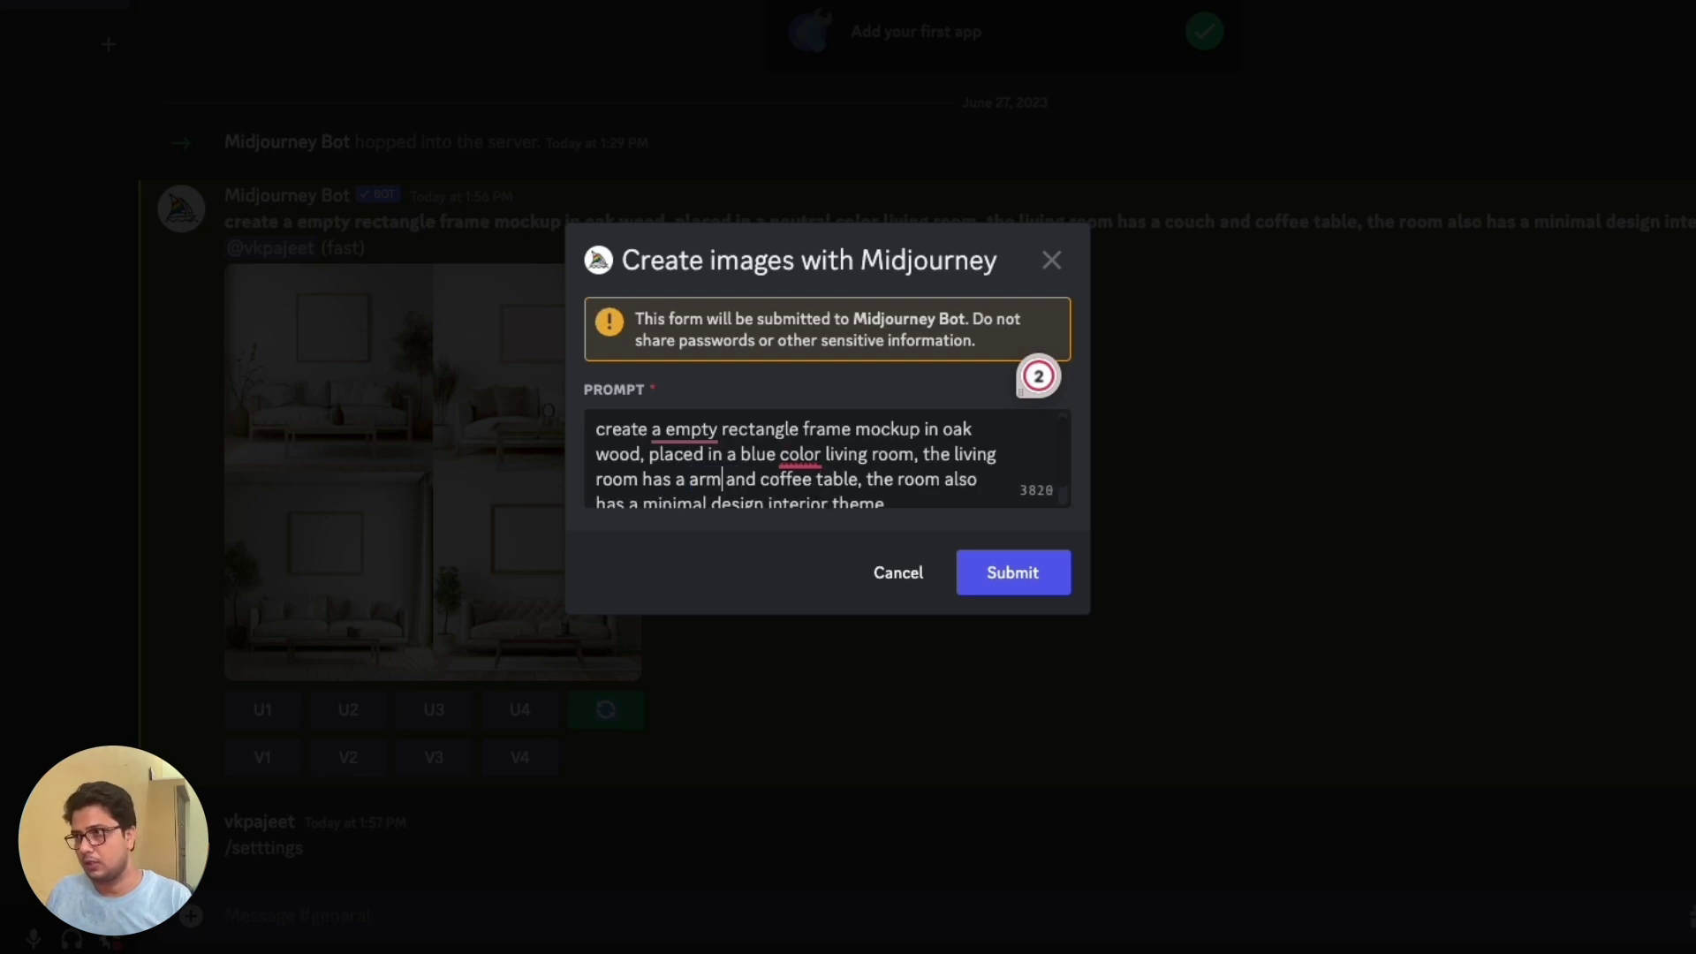
{"action": "type", "text": "chair"}
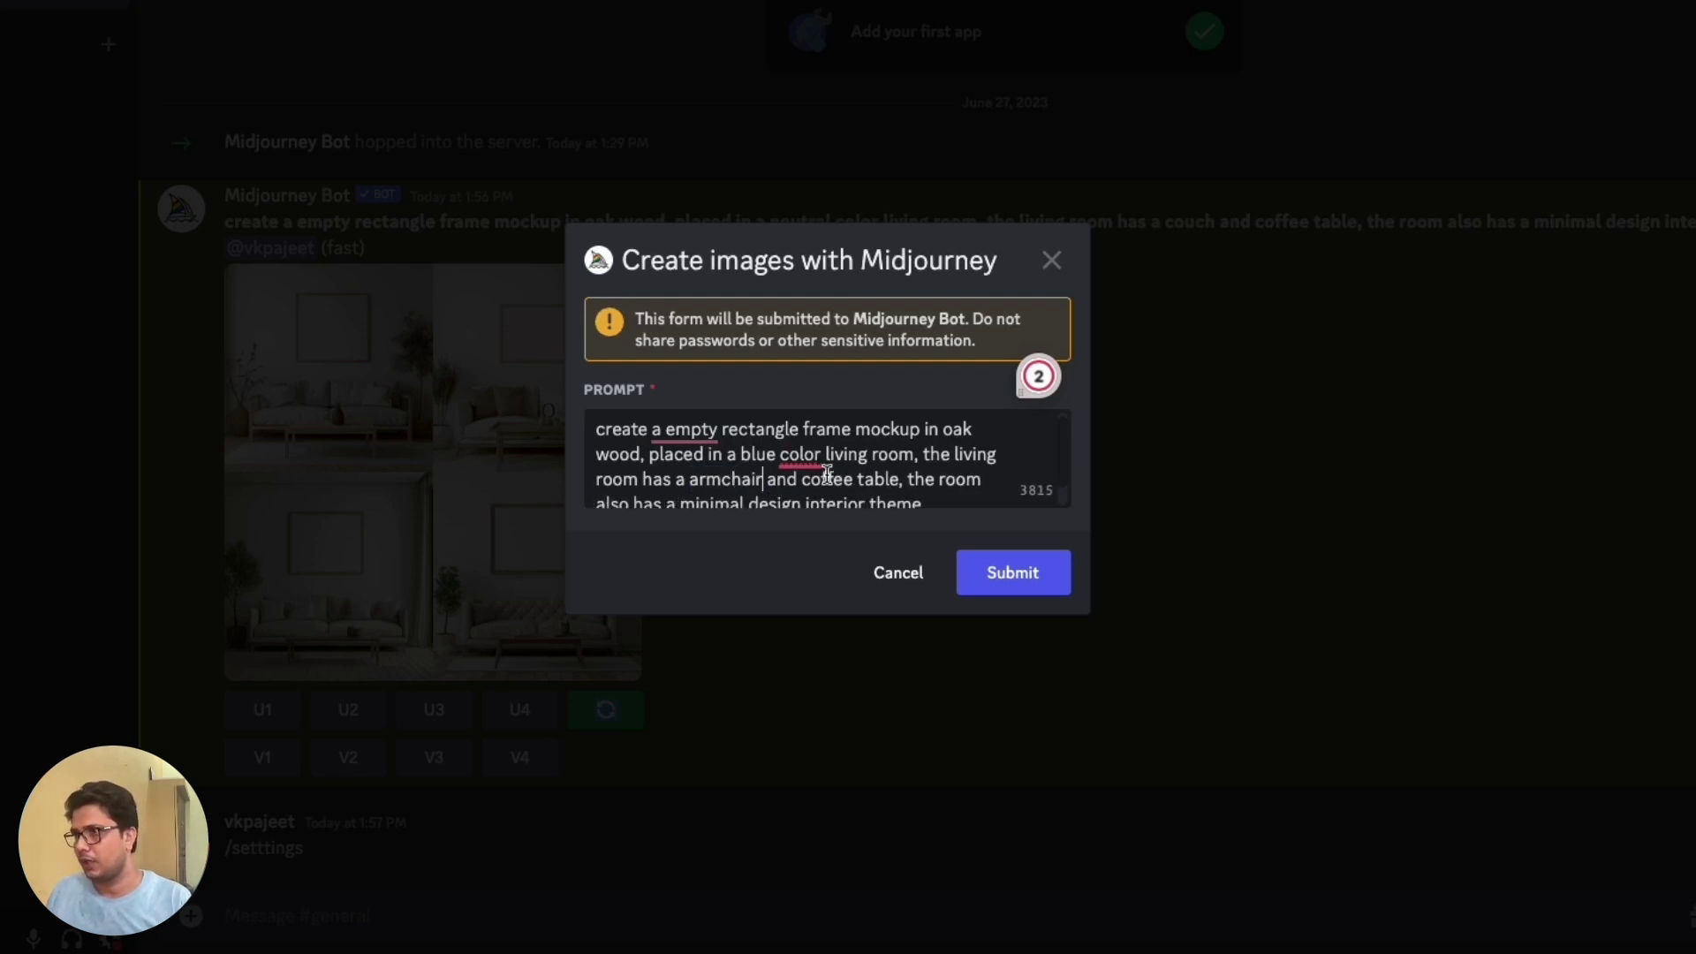
{"action": "scroll", "coordinate": [910, 478], "scroll_direction": "down", "scroll_amount": 1}
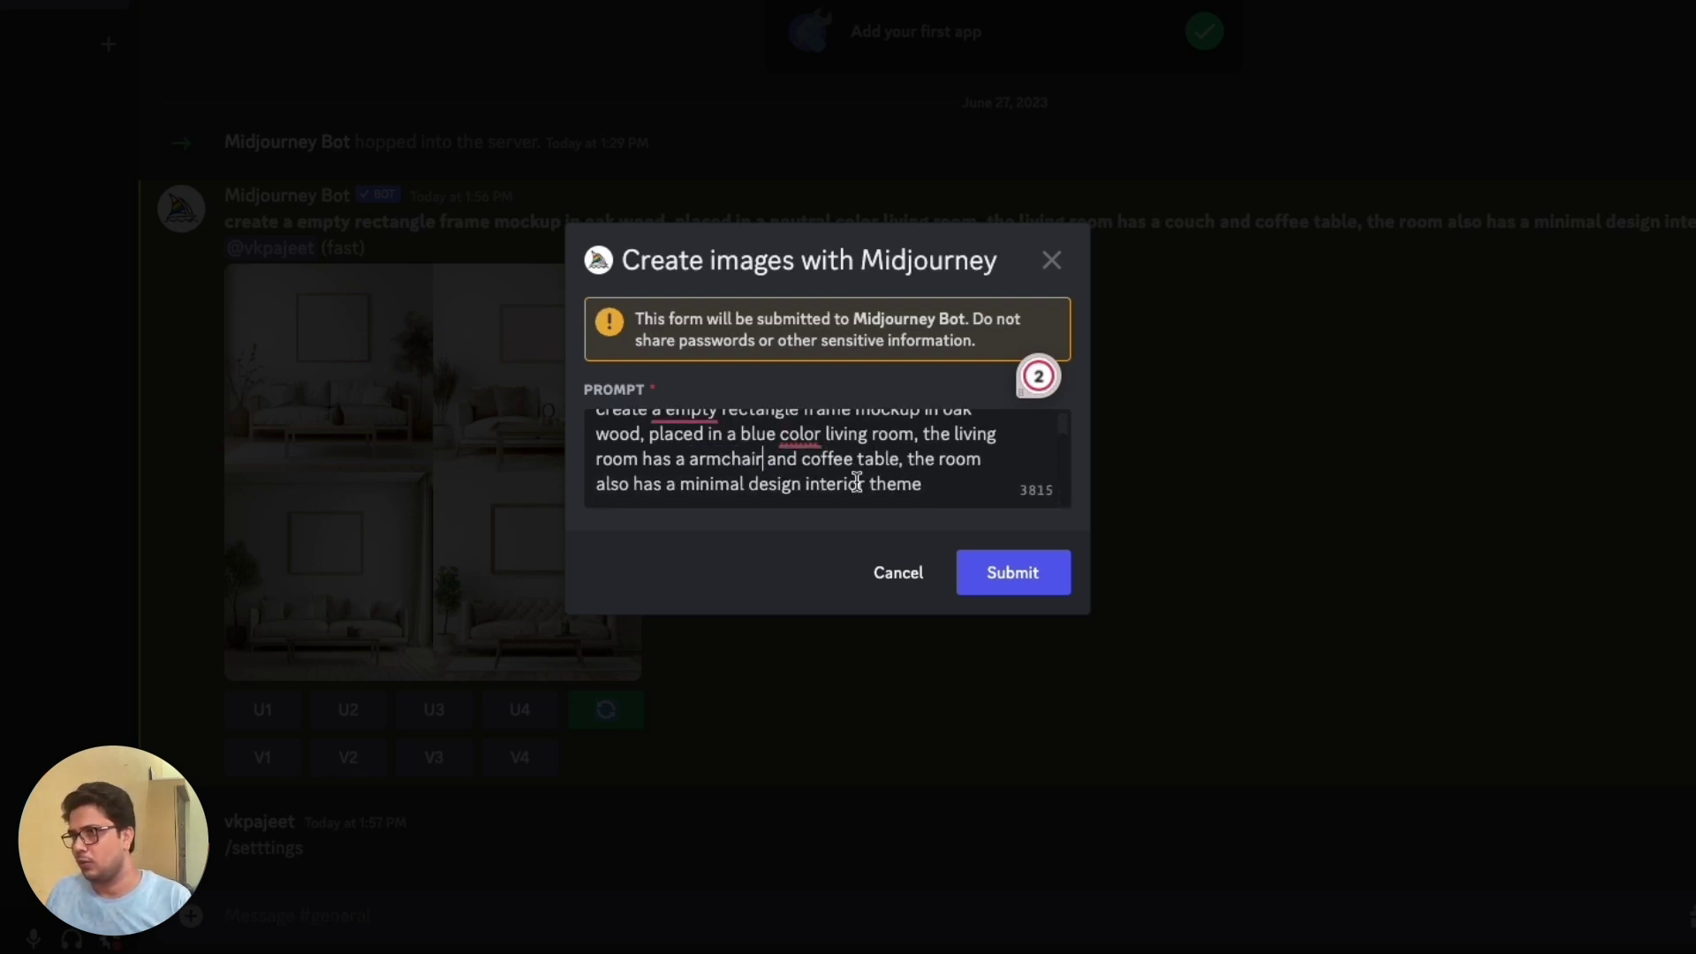
Step: Replace "minimal" with "coastal" in the reroll prompt and submit it to generate a new image grid
{"action": "double_click", "coordinate": [702, 485]}
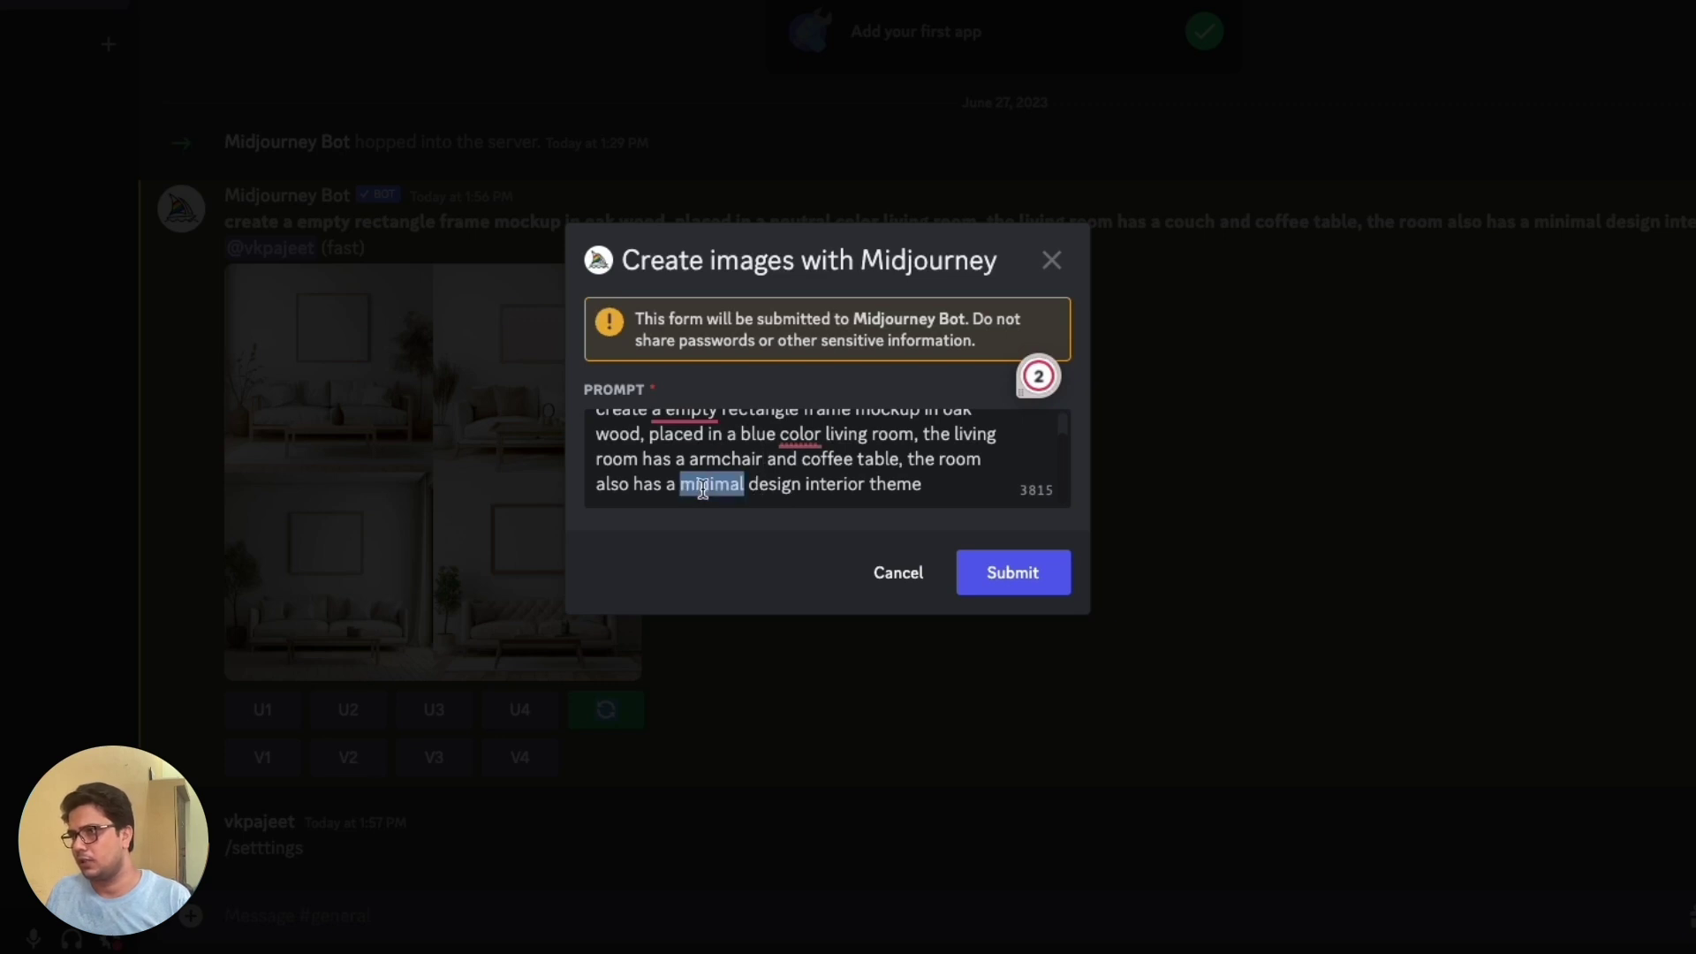
{"action": "type", "text": "coastal"}
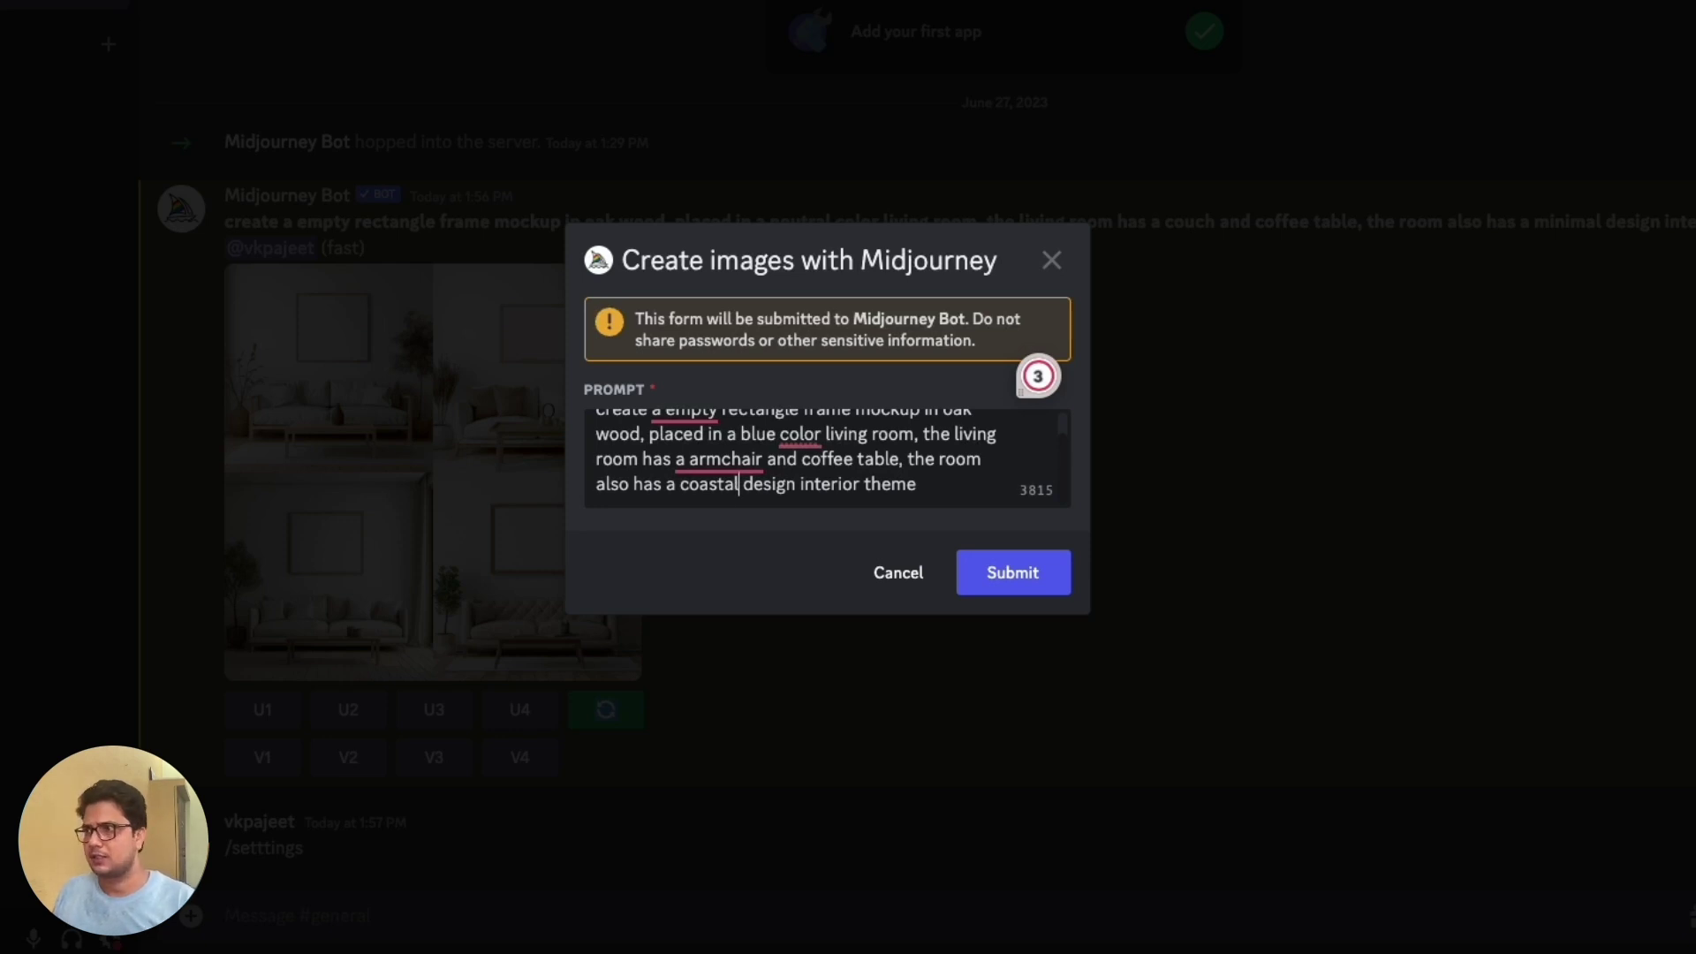
{"action": "key", "text": "Return"}
{"action": "key", "text": "BackSpace"}
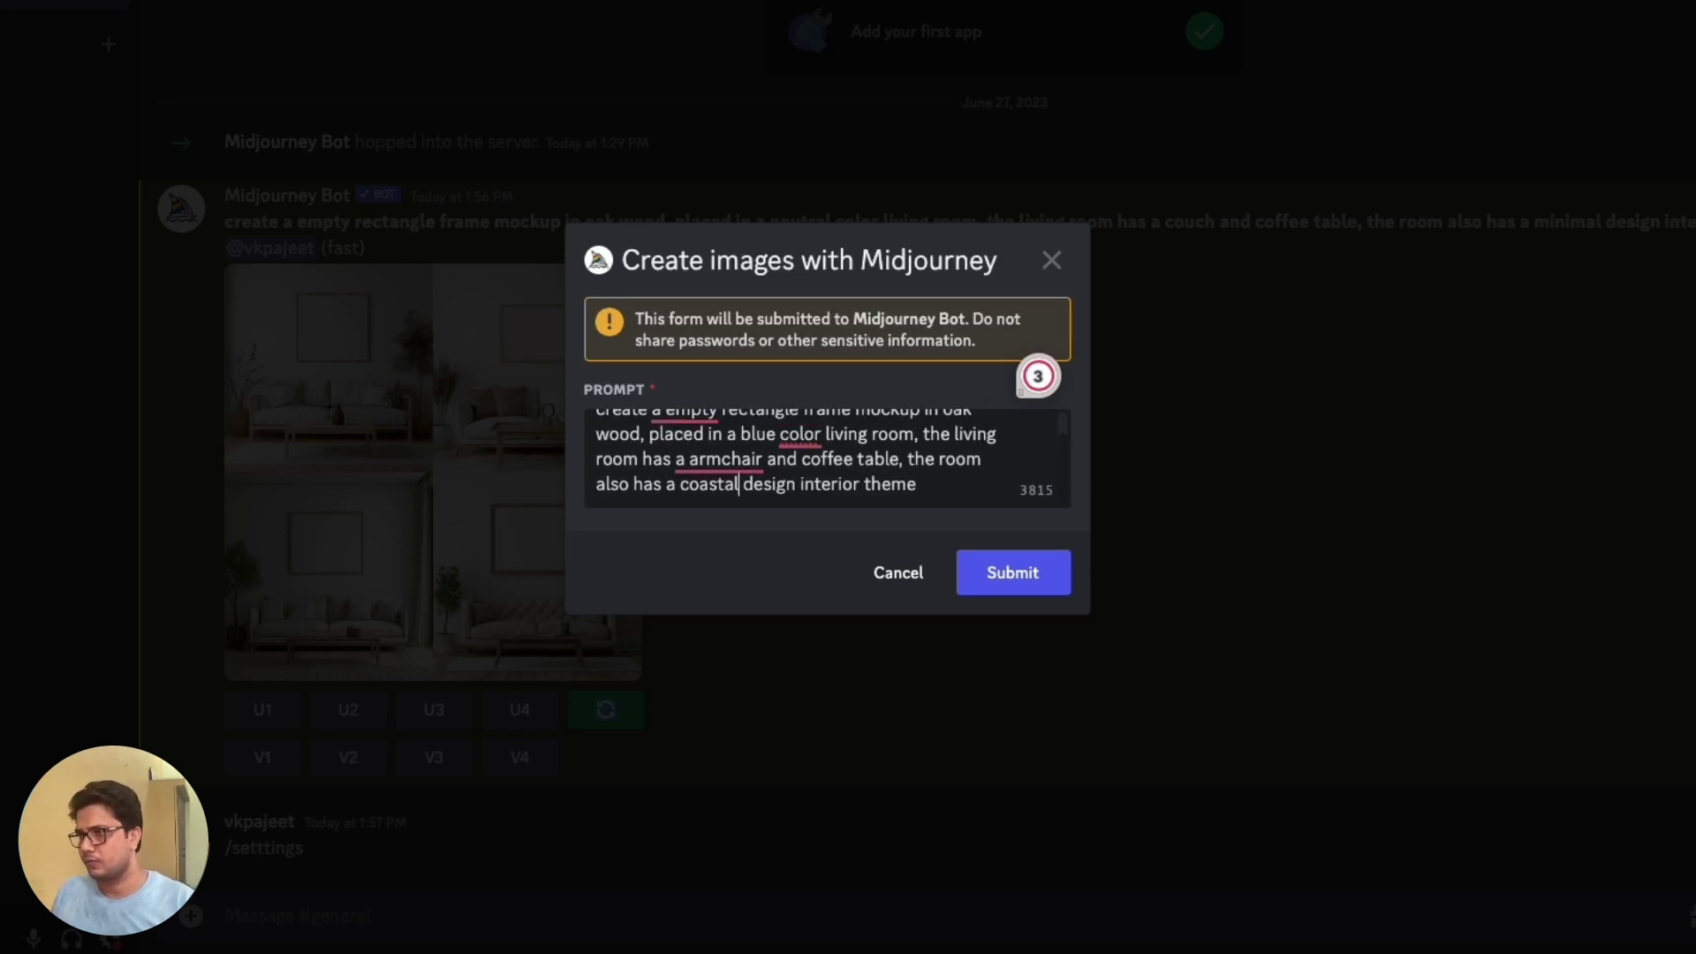
{"action": "left_click", "coordinate": [978, 578]}
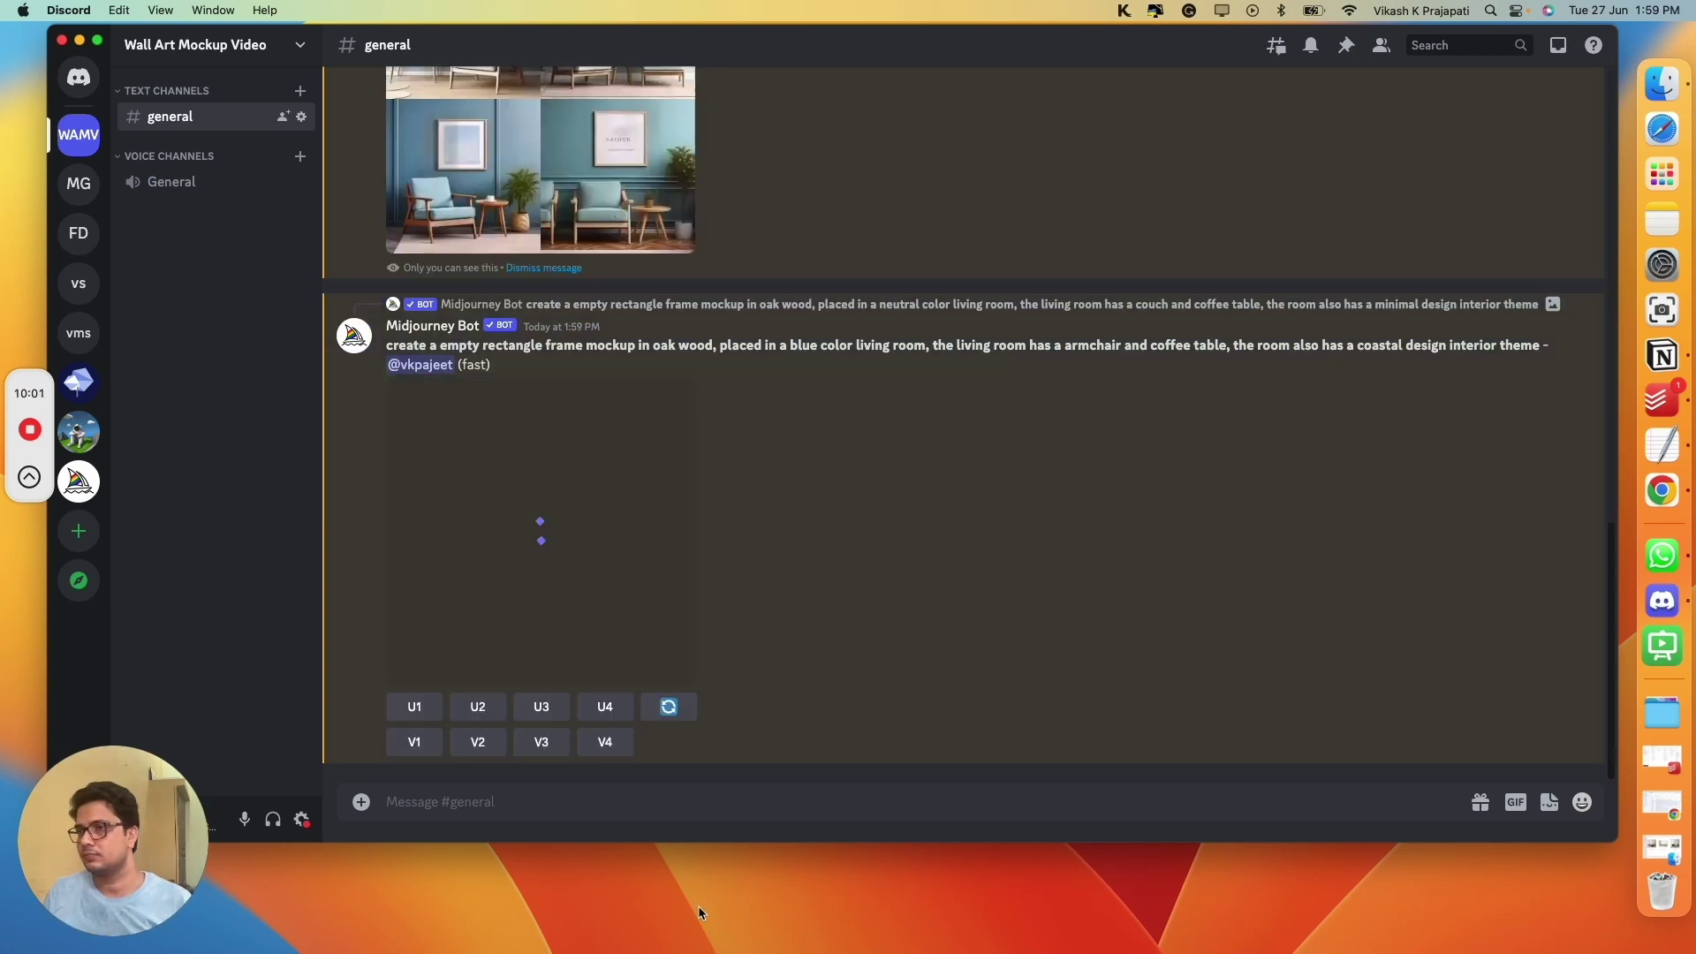
Step: View the new blue coastal grid enlarged, and generate variations of its second image with the remix prompt as it stands
{"action": "left_click", "coordinate": [543, 541]}
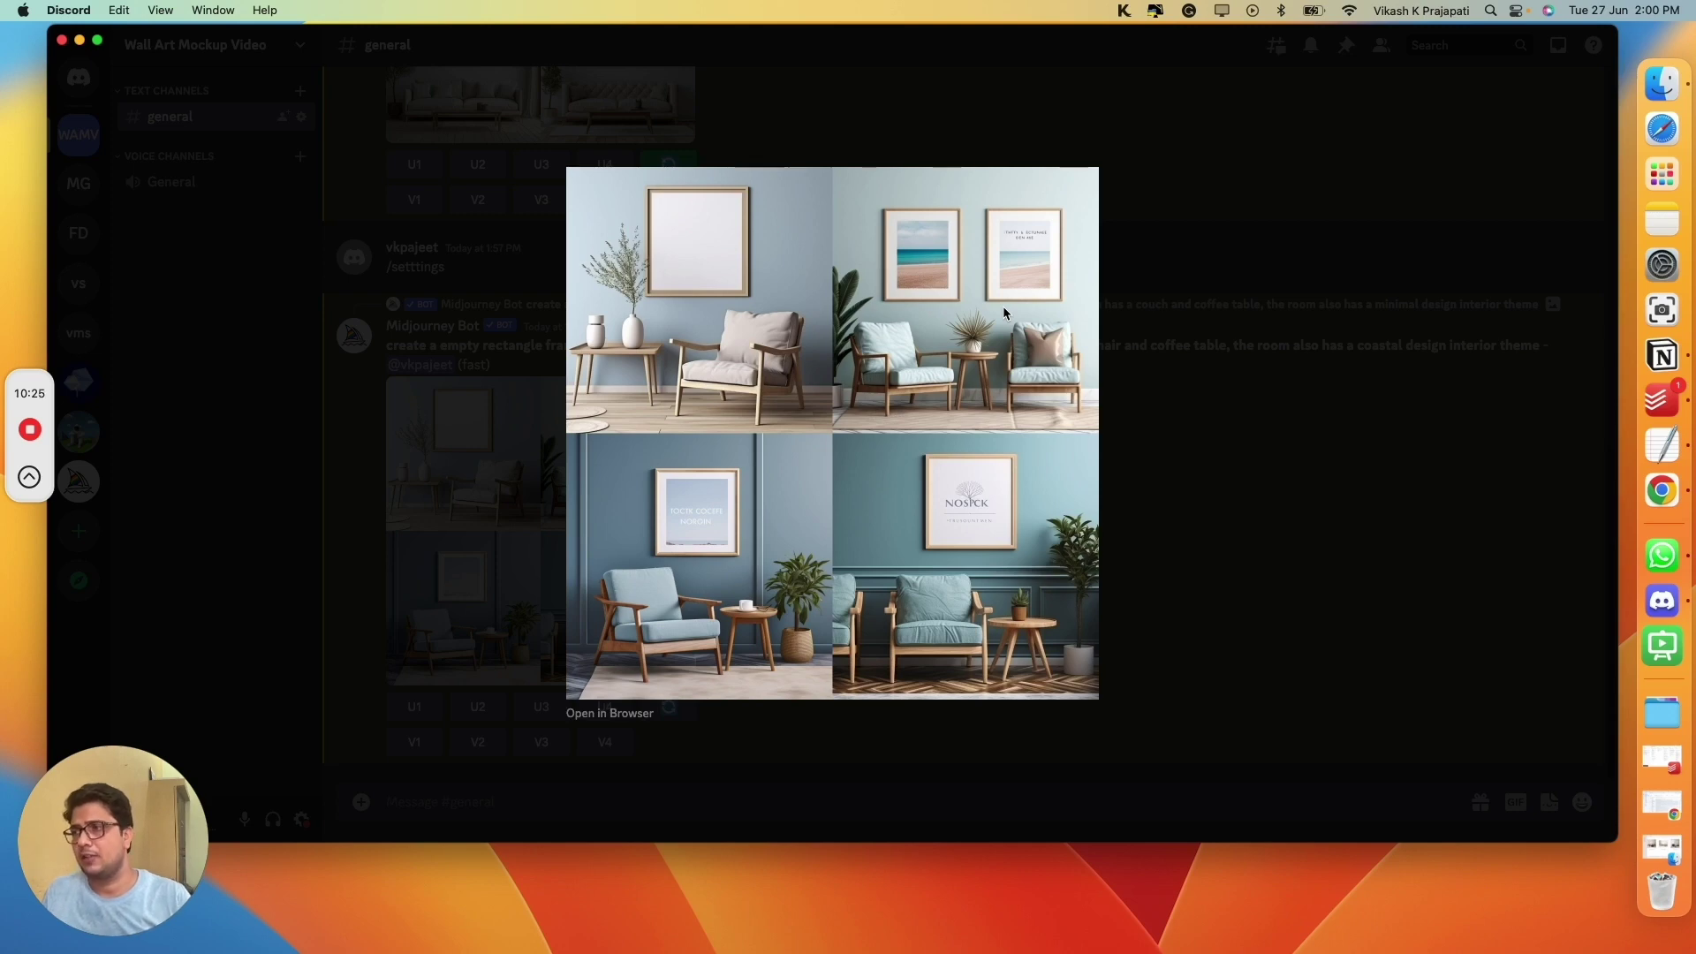
{"action": "left_click", "coordinate": [1159, 497]}
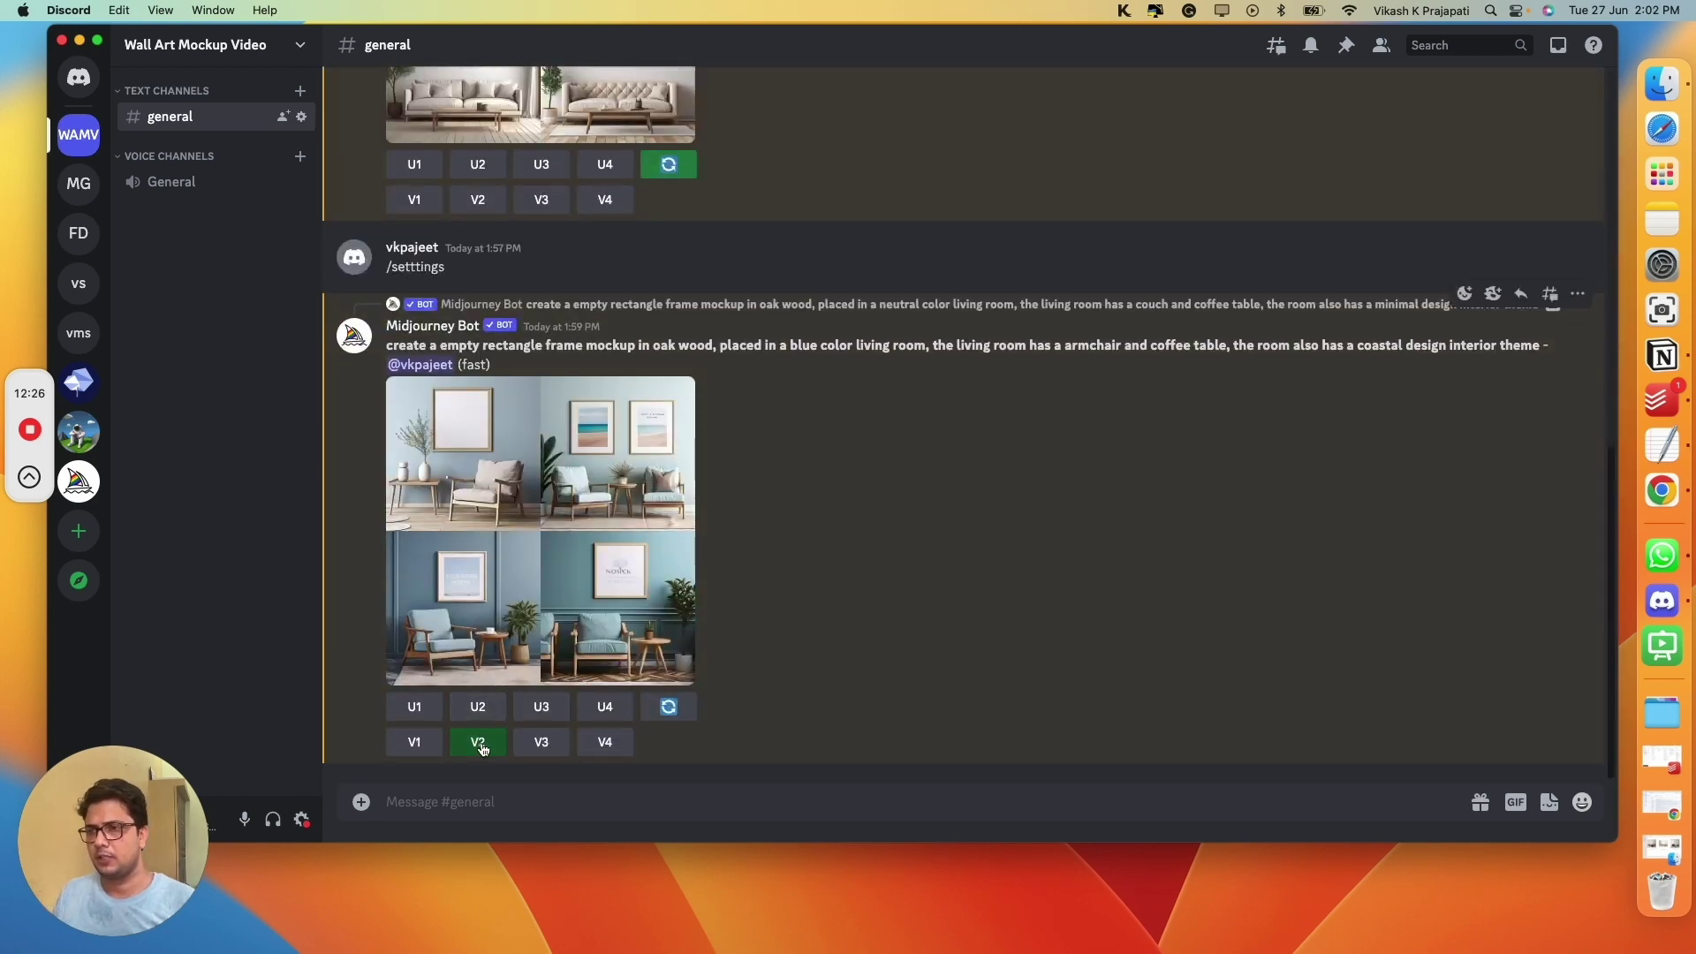
{"action": "left_click", "coordinate": [479, 745]}
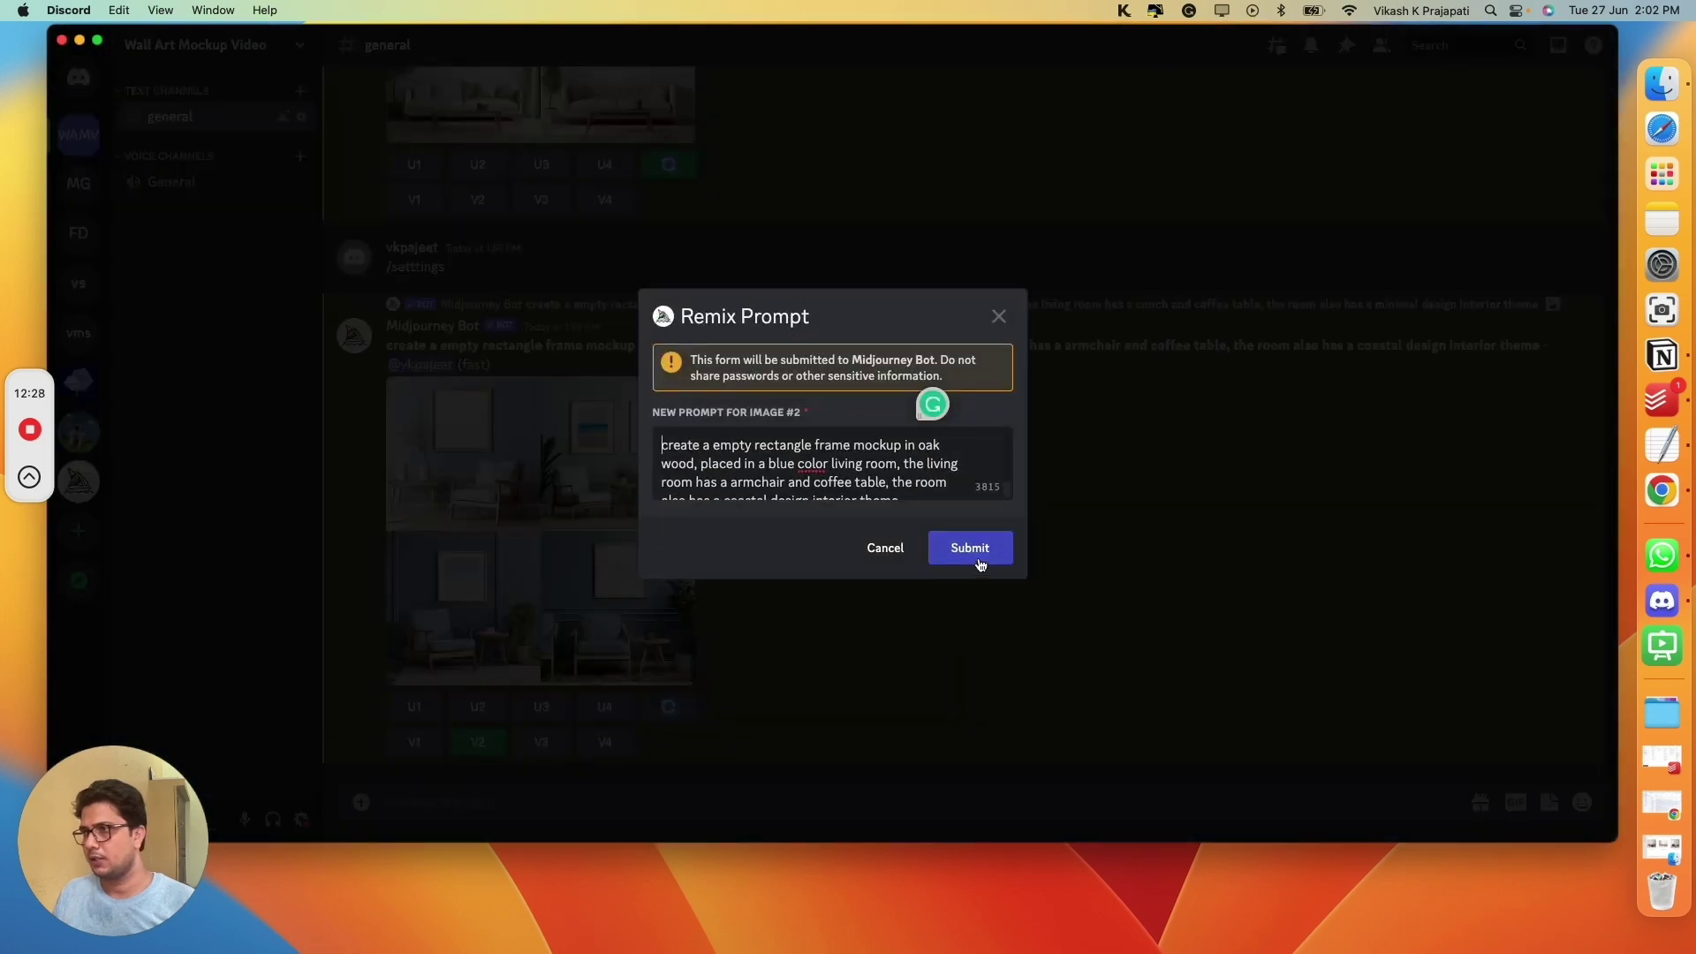
{"action": "left_click", "coordinate": [969, 547]}
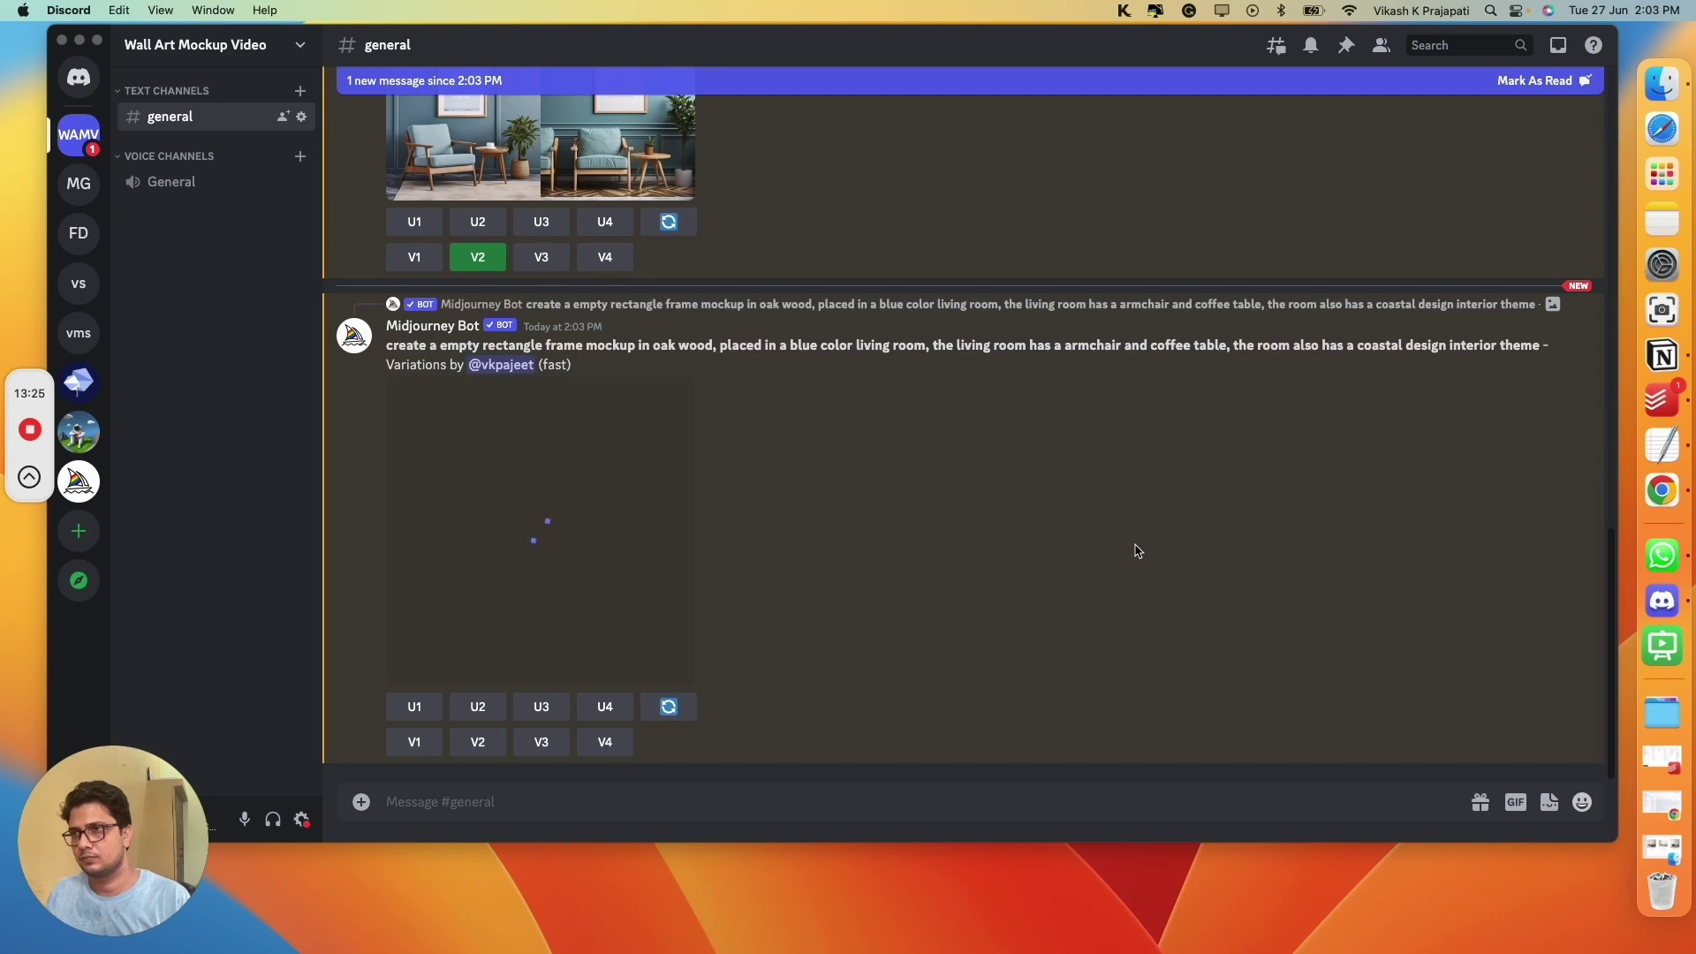
Step: Examine the variations grid at enlarged size, checking the frames and furniture in each of the four images
{"action": "left_click", "coordinate": [611, 521]}
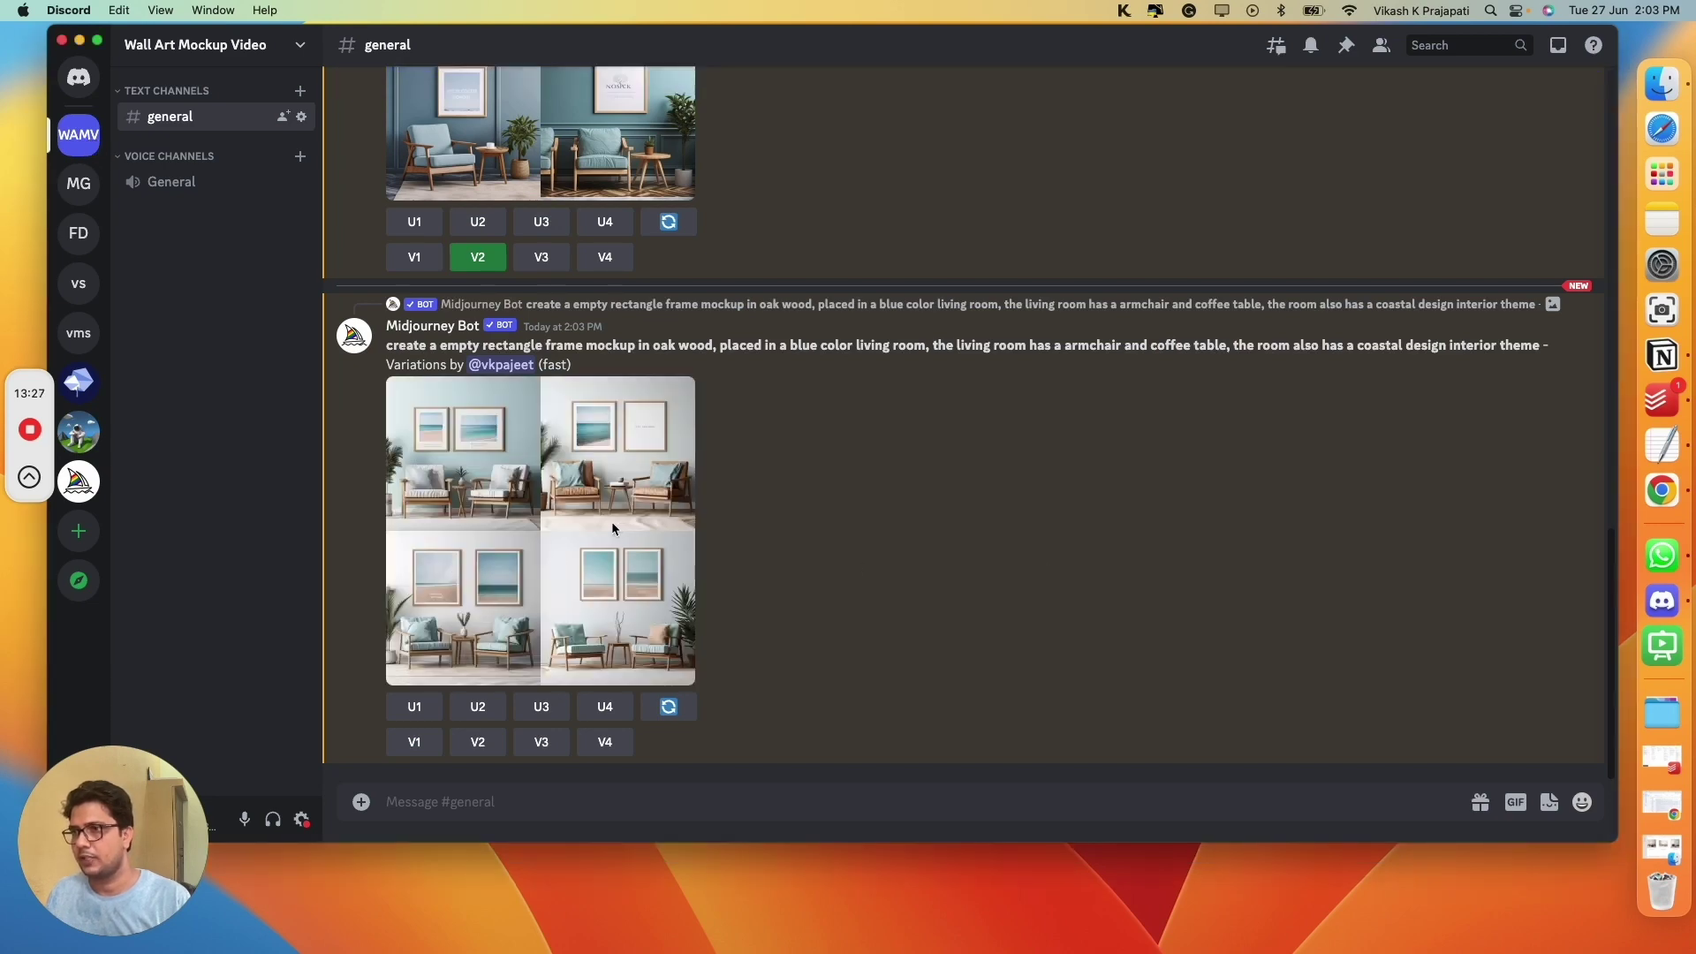
{"action": "left_click", "coordinate": [561, 550]}
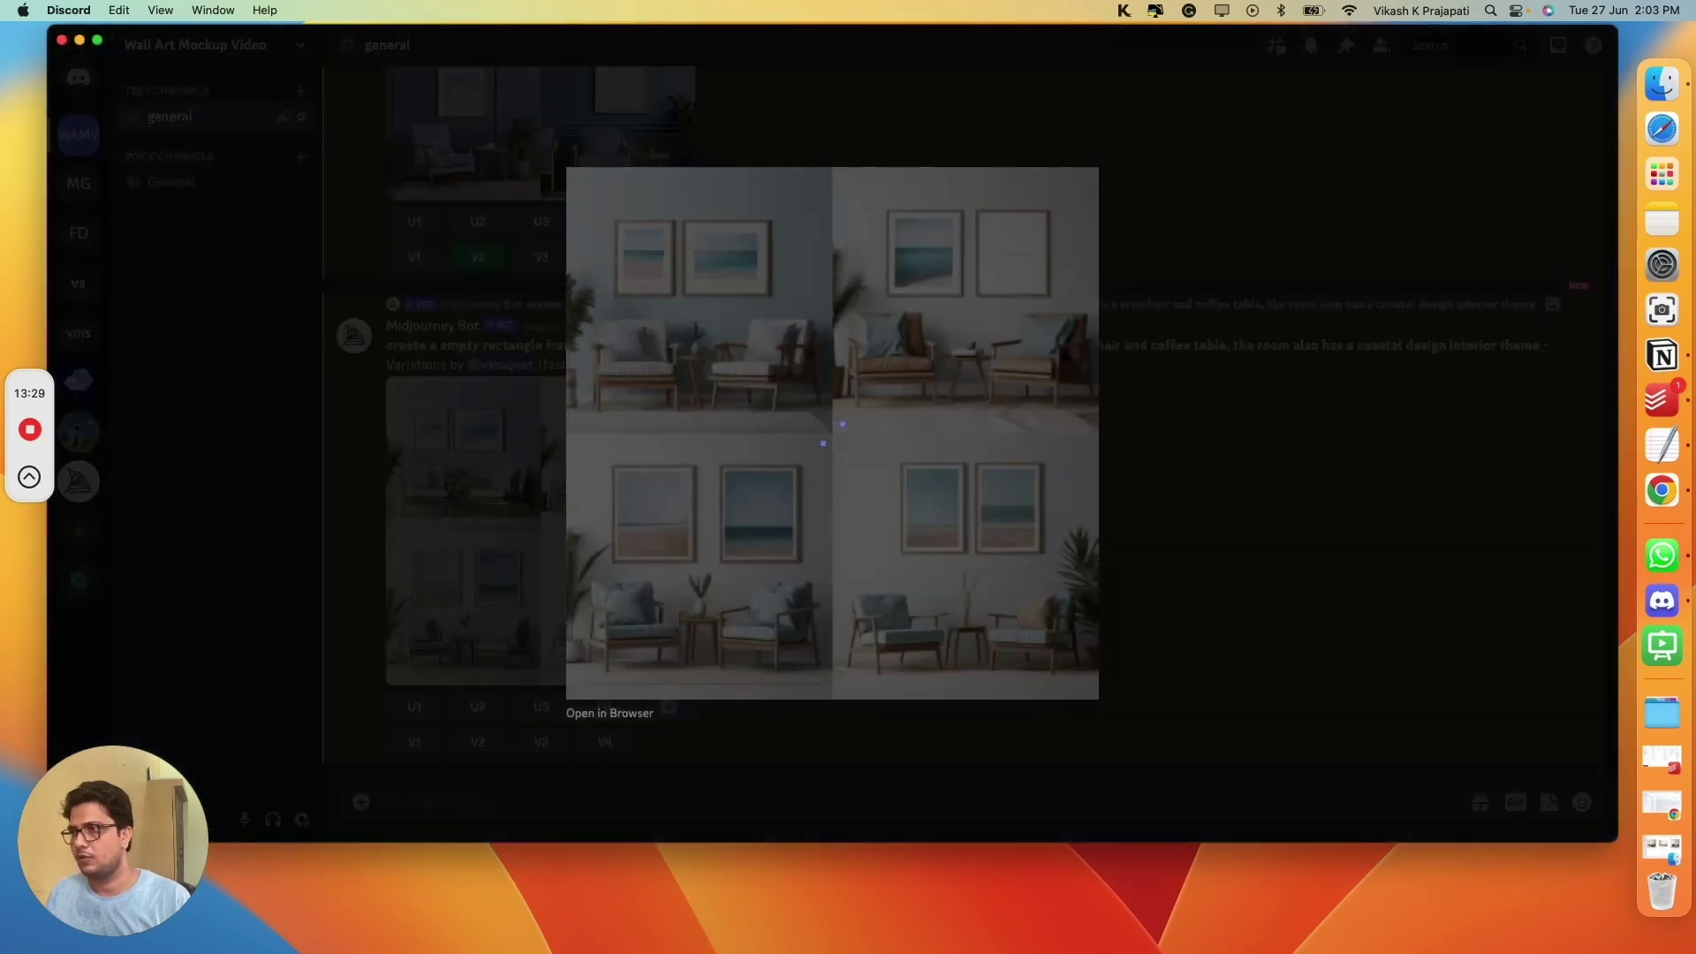
{"action": "left_click", "coordinate": [1441, 514]}
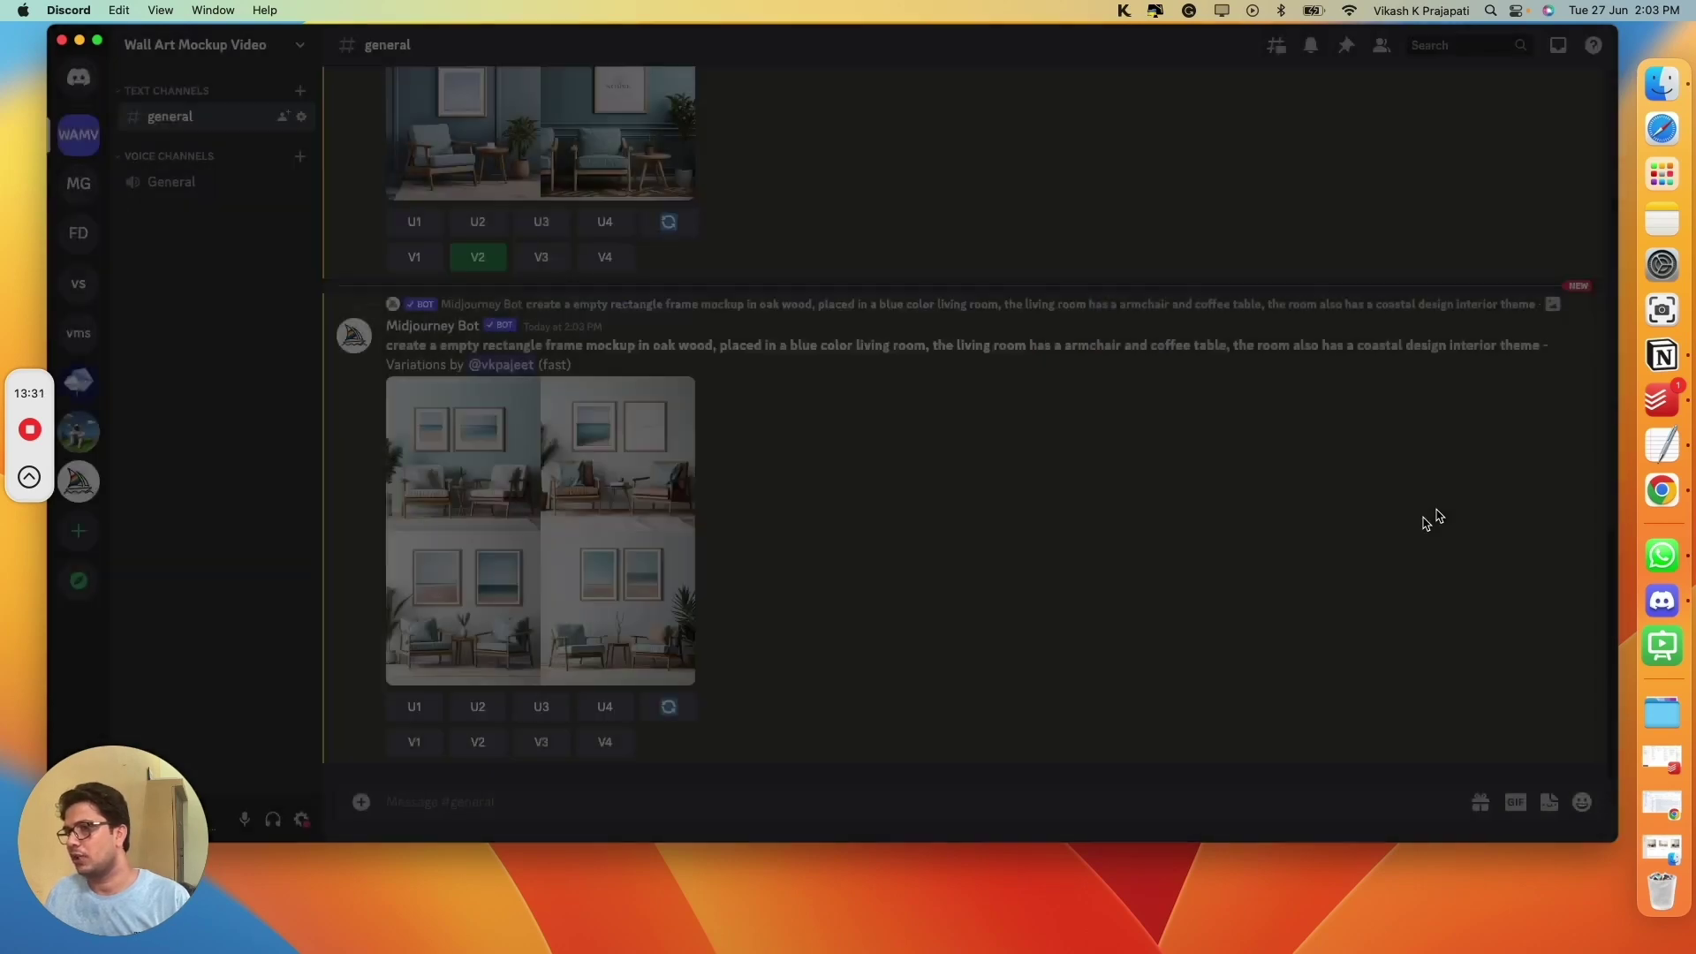
{"action": "left_click", "coordinate": [587, 605]}
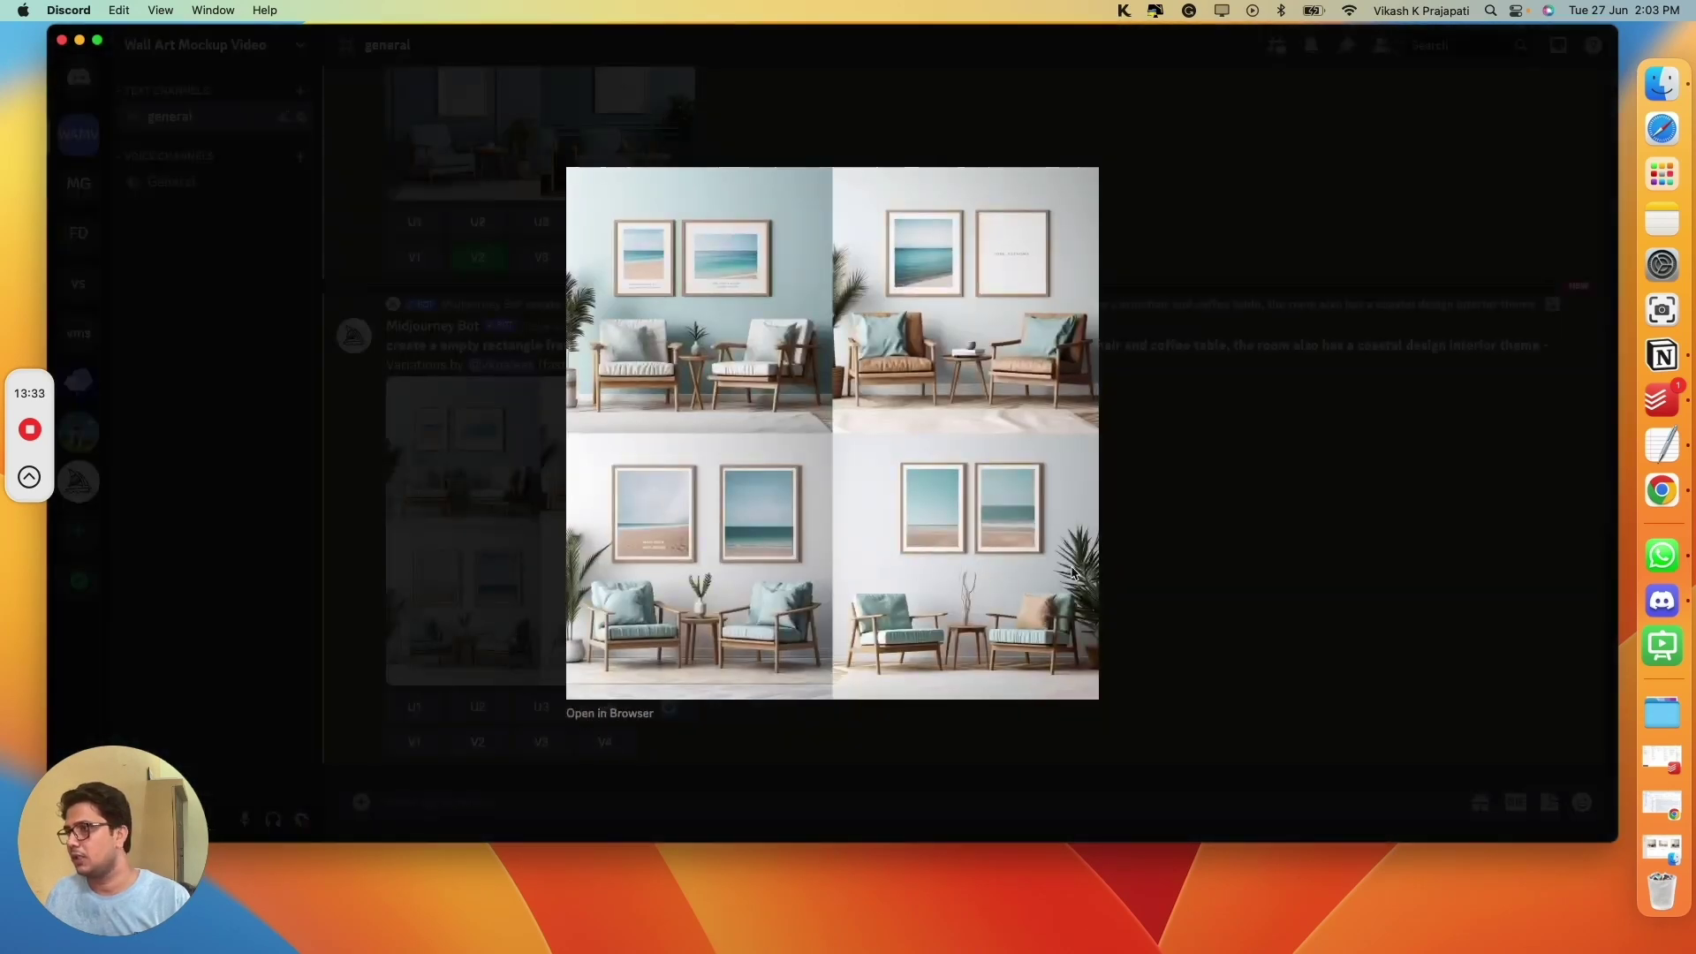
{"action": "left_click", "coordinate": [1193, 566]}
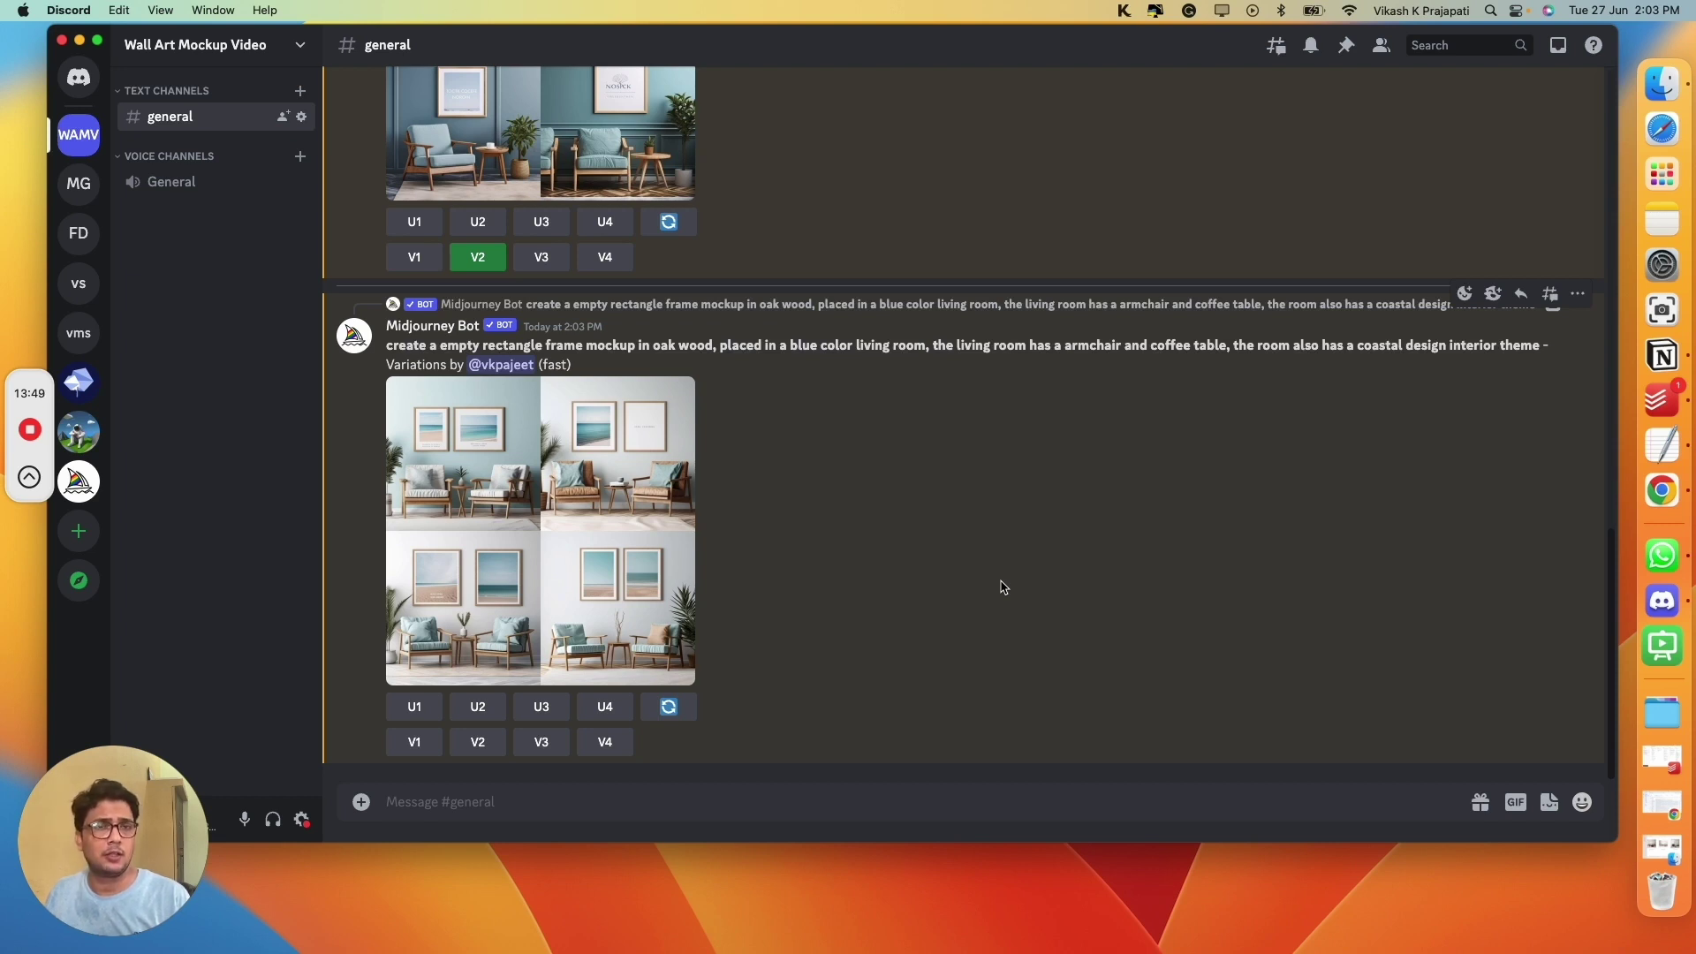
{"action": "scroll", "coordinate": [1003, 586], "scroll_direction": "up", "scroll_amount": 5}
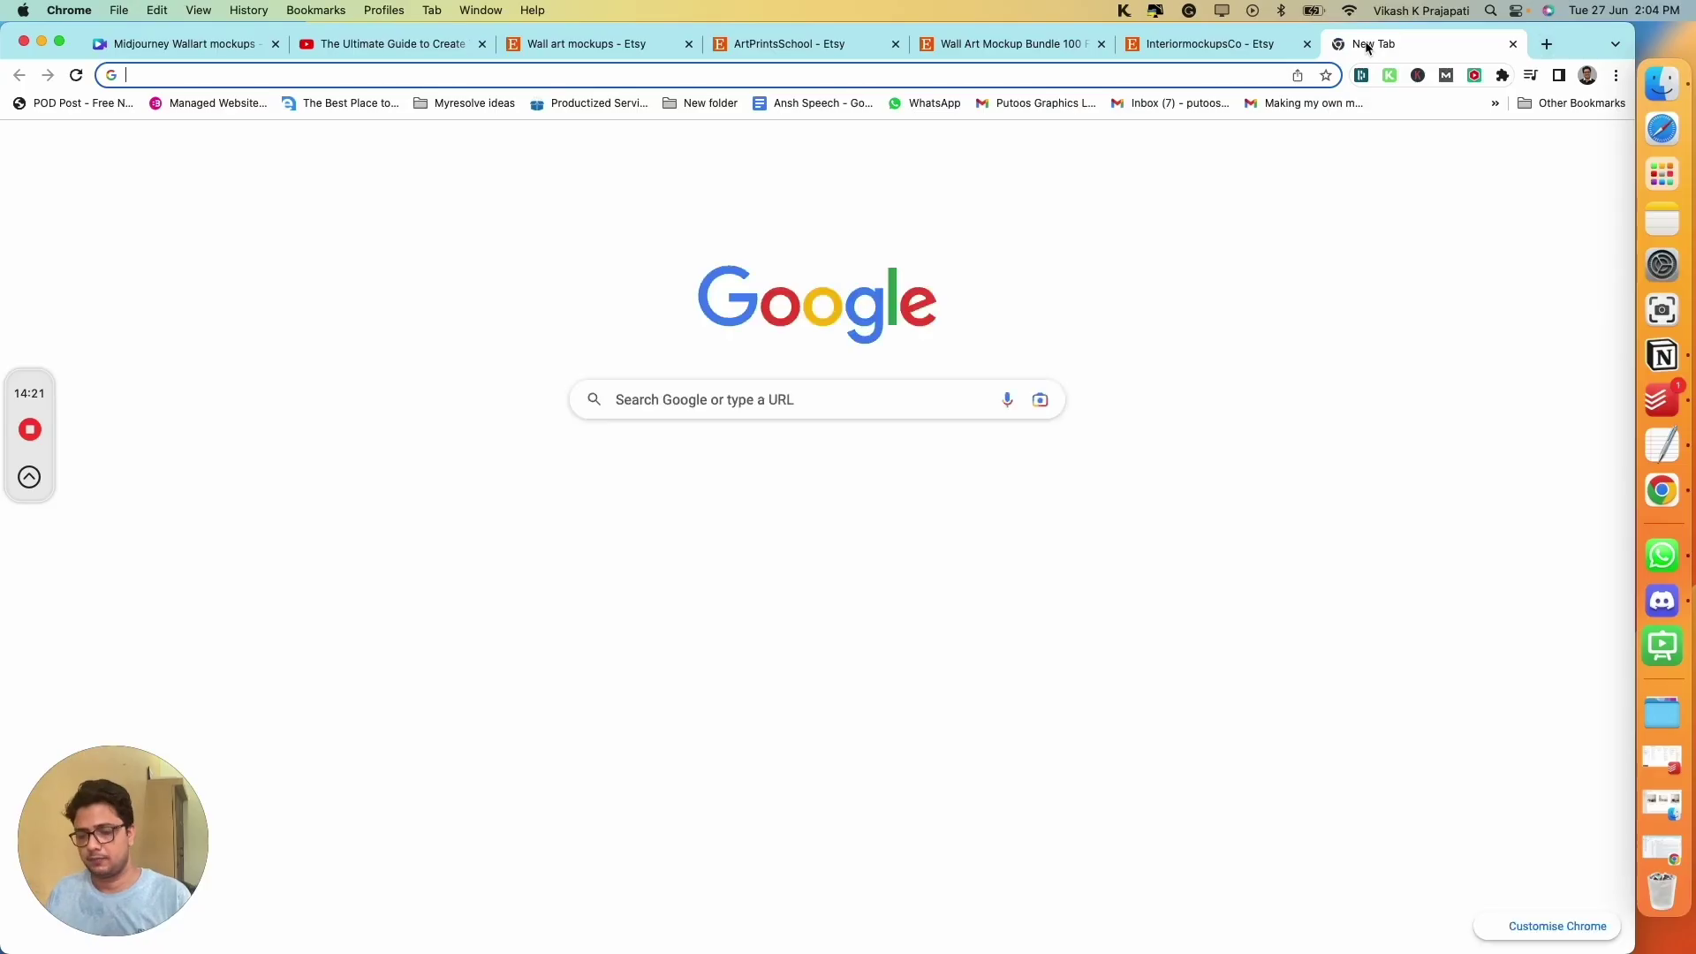
Step: Switch to Chrome, open the Midjourney website and go to its Explore community feed
{"action": "type", "text": "mid"}
{"action": "key", "text": "Return"}
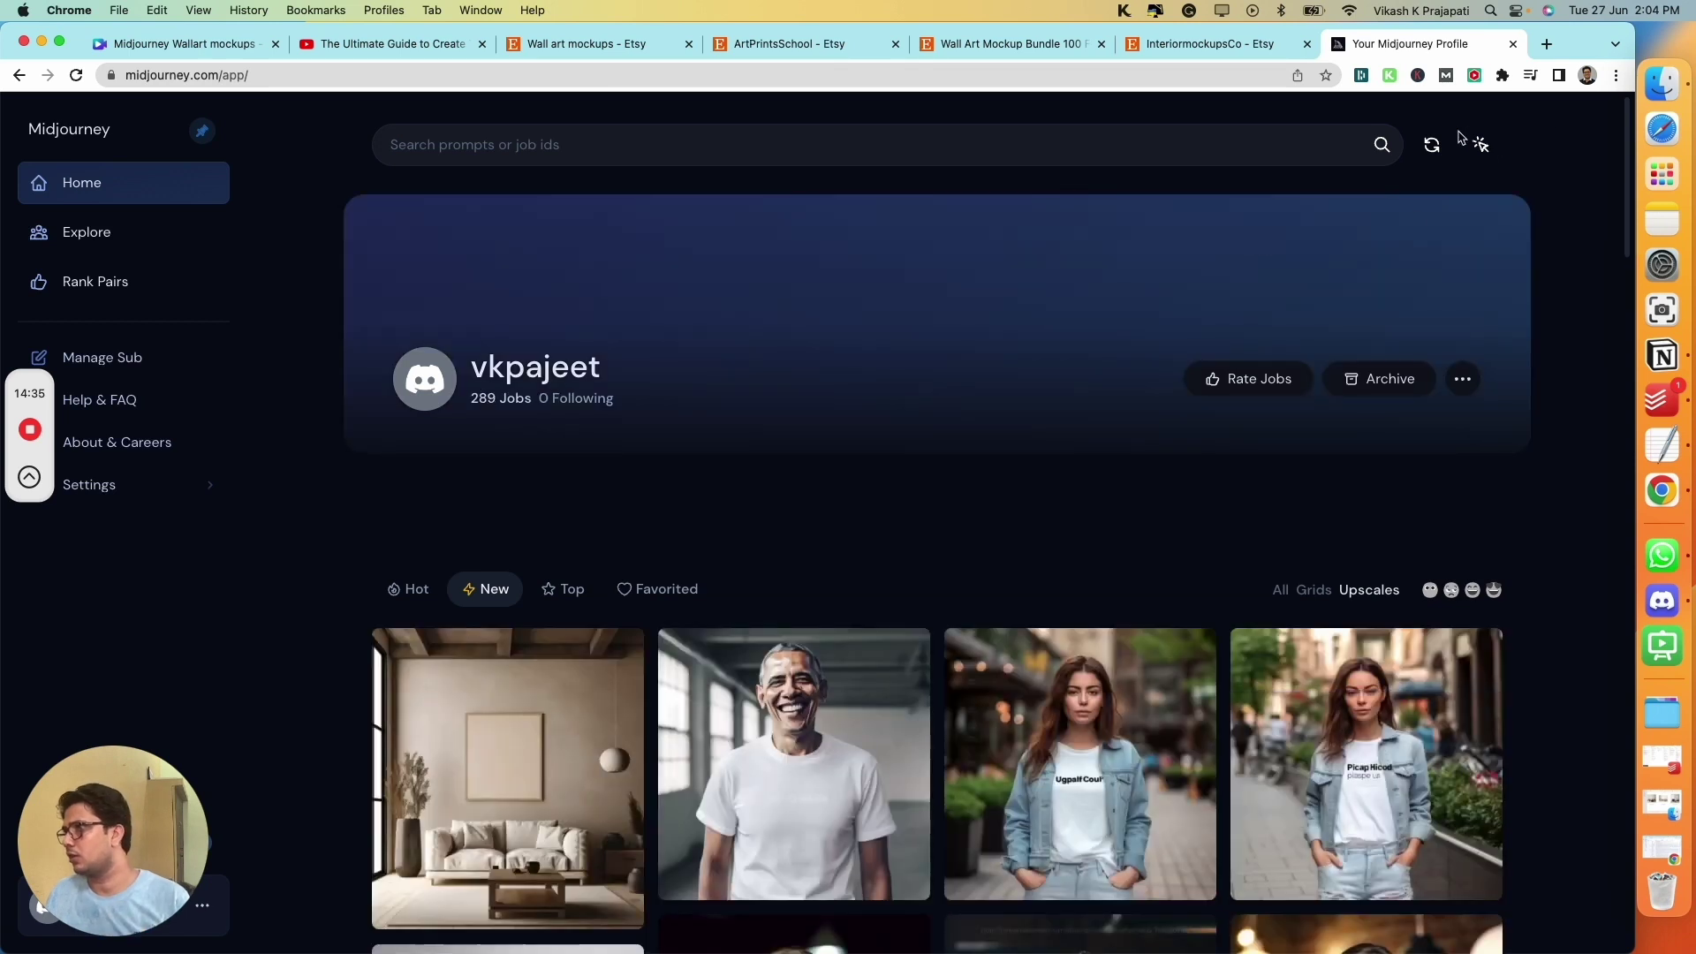
{"action": "left_click", "coordinate": [81, 233]}
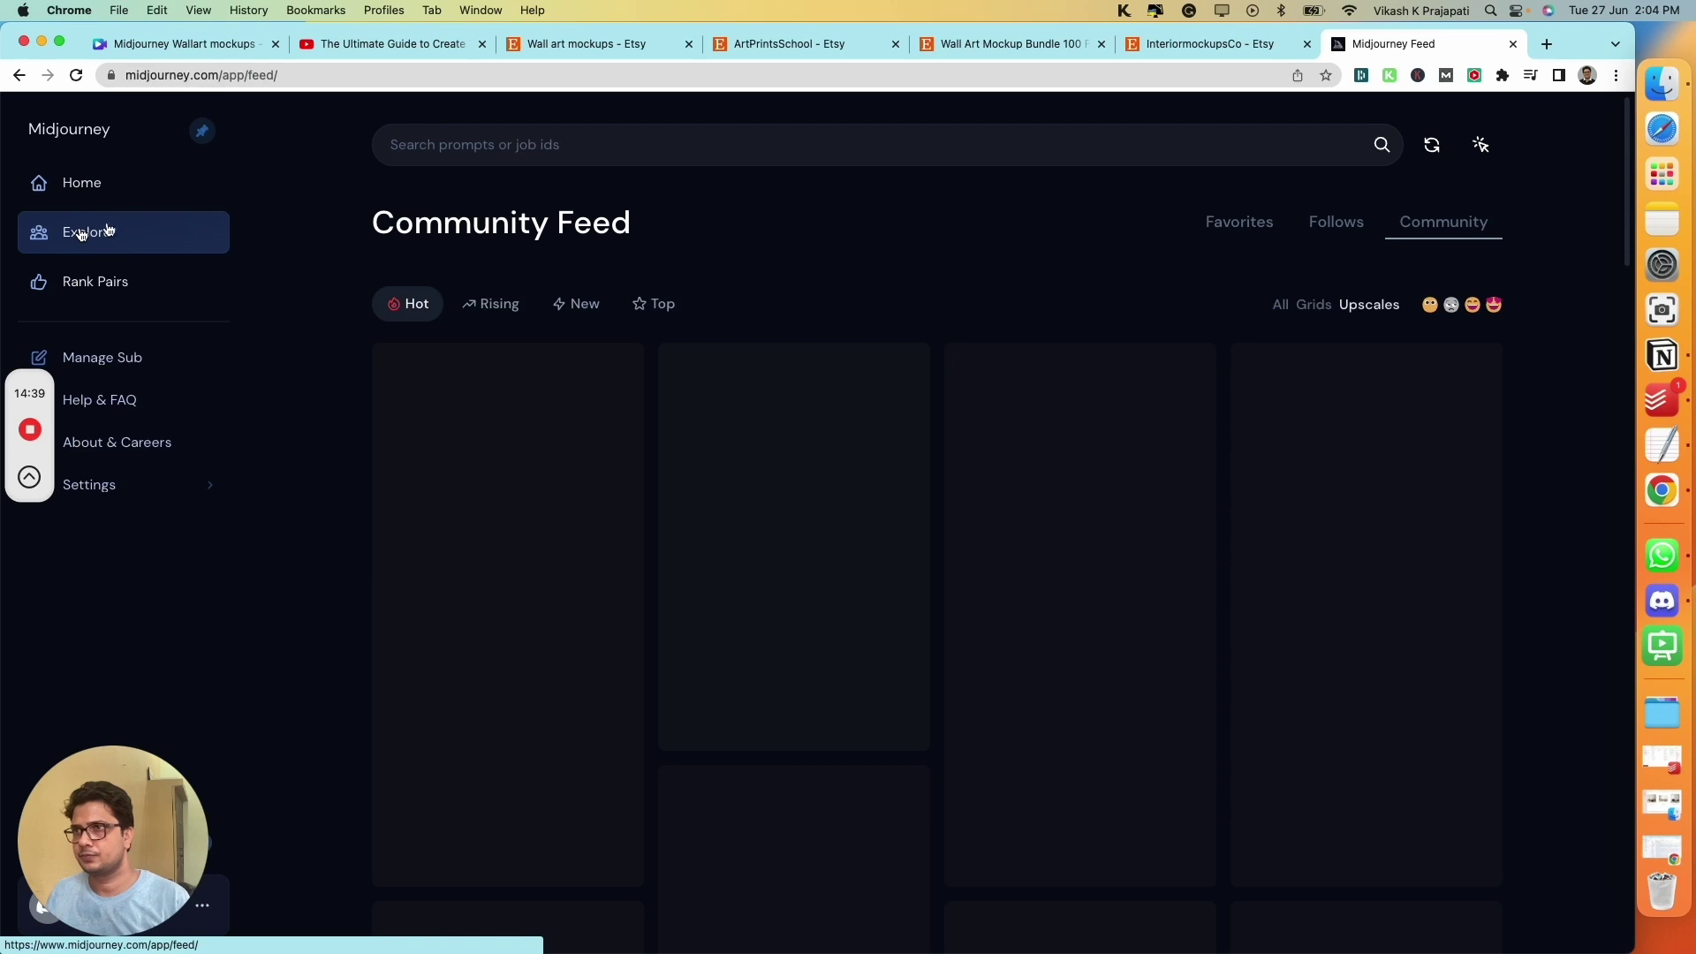
Step: Search the Midjourney community feed for "wall art mockup" and expand the search to more images
{"action": "left_click", "coordinate": [455, 145]}
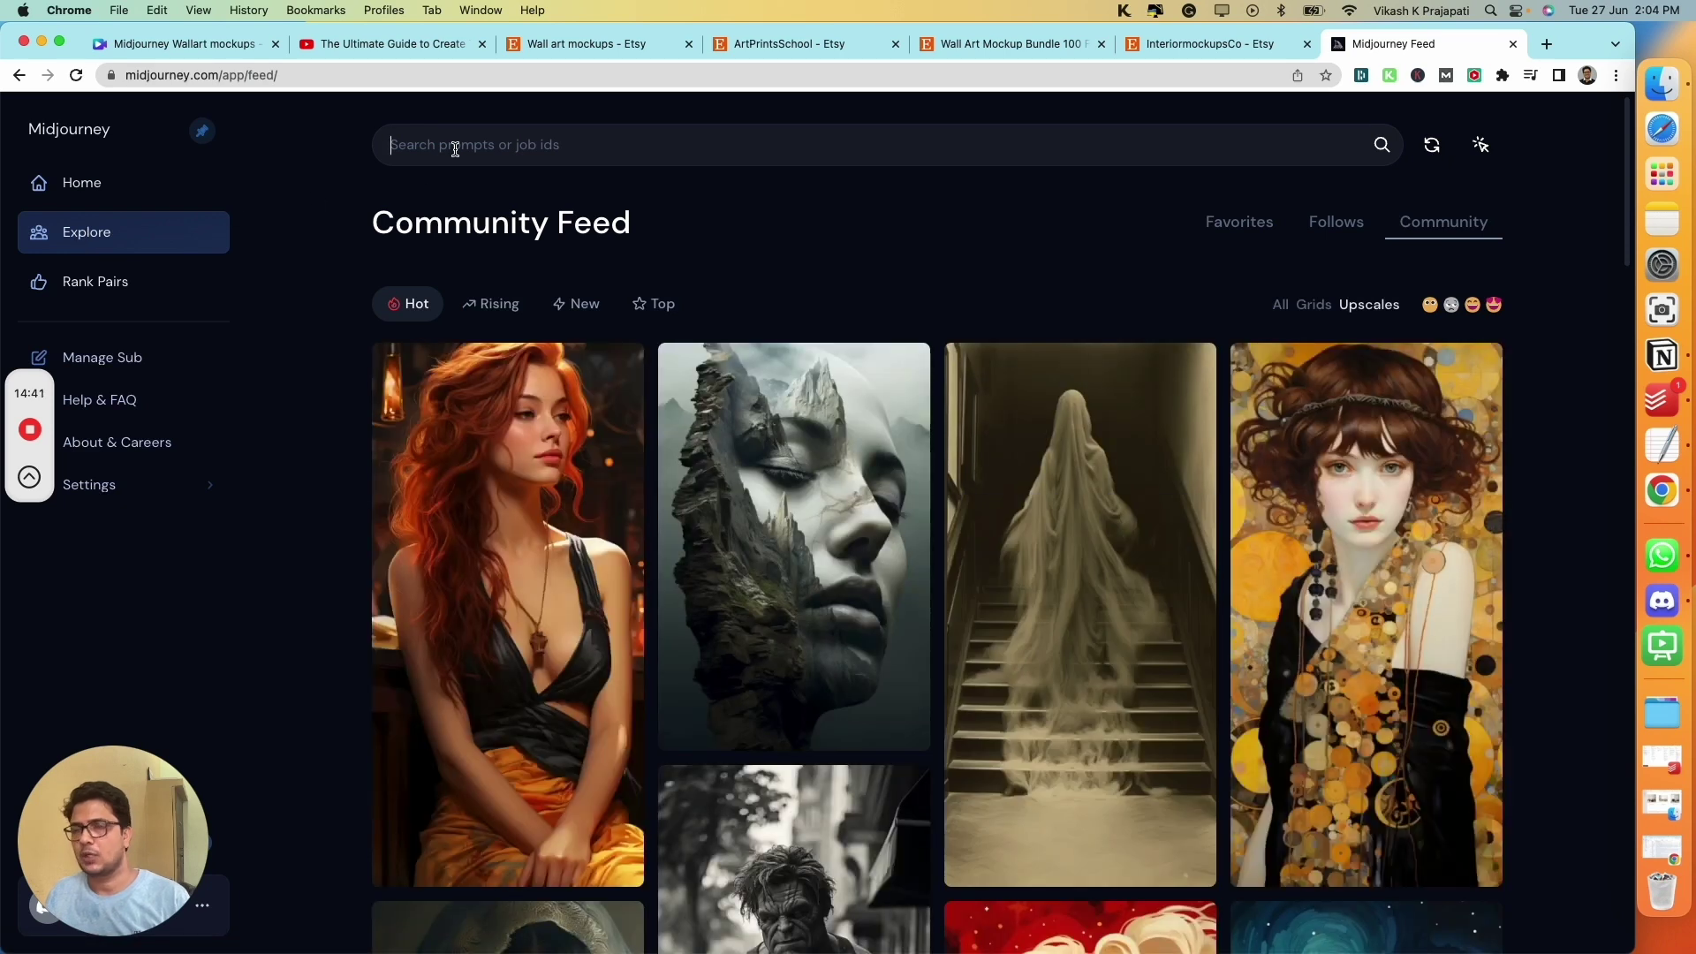
{"action": "type", "text": "wall a"}
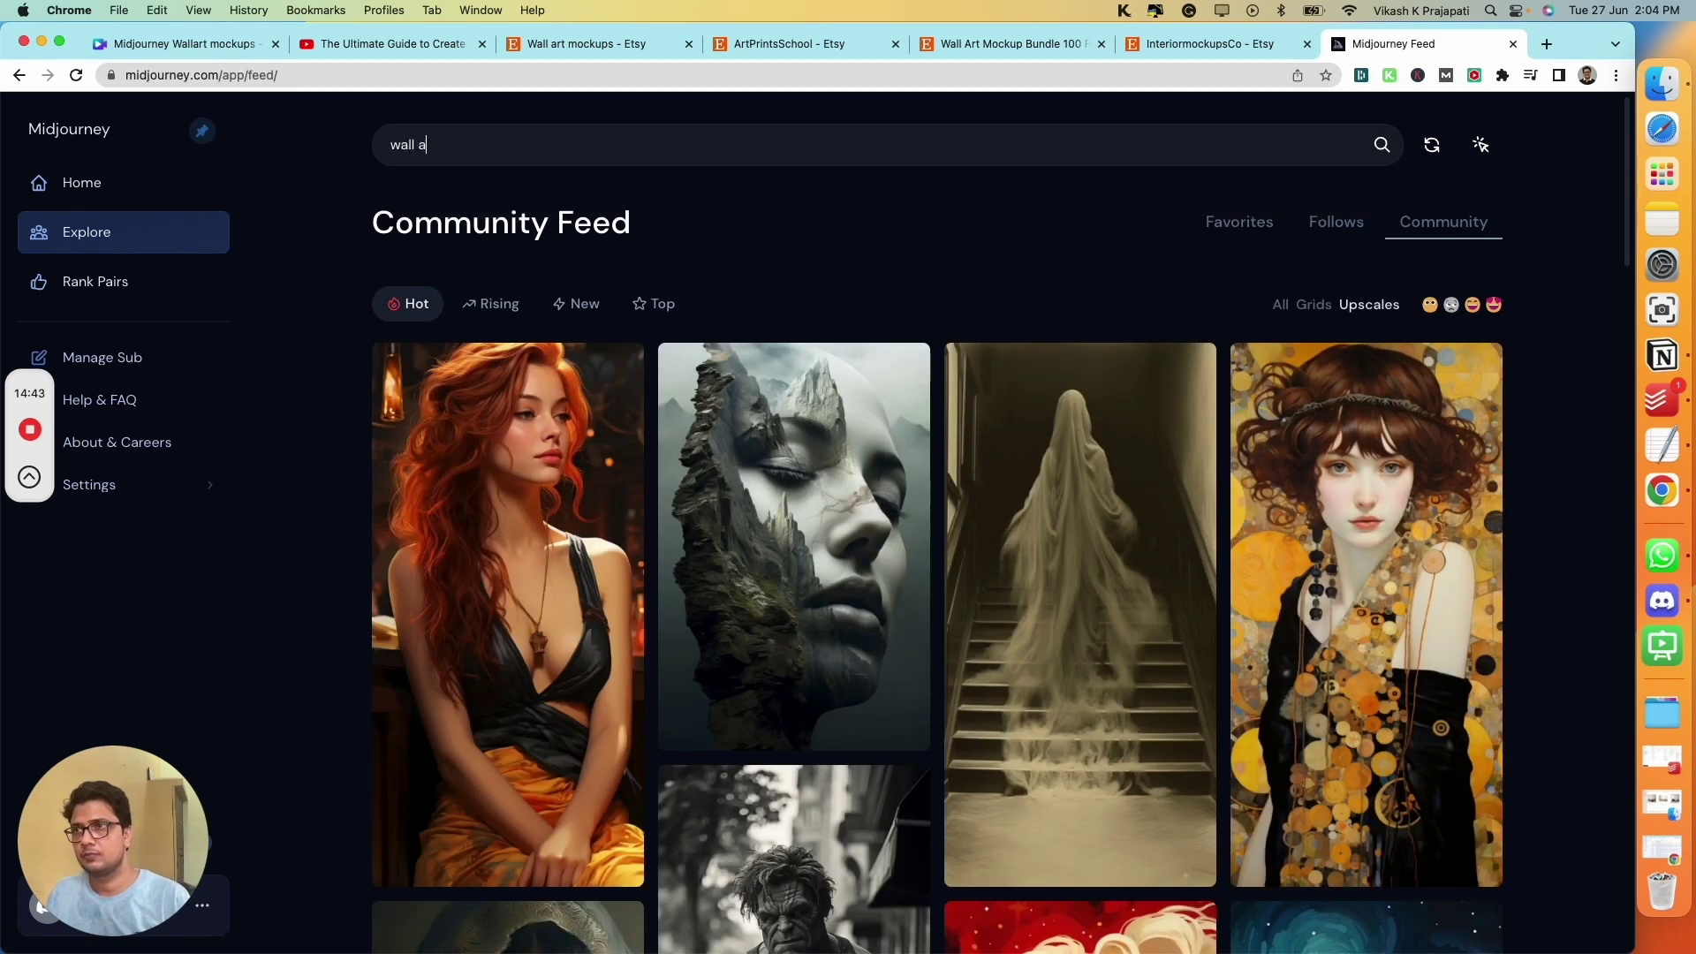
{"action": "type", "text": "rt mo"}
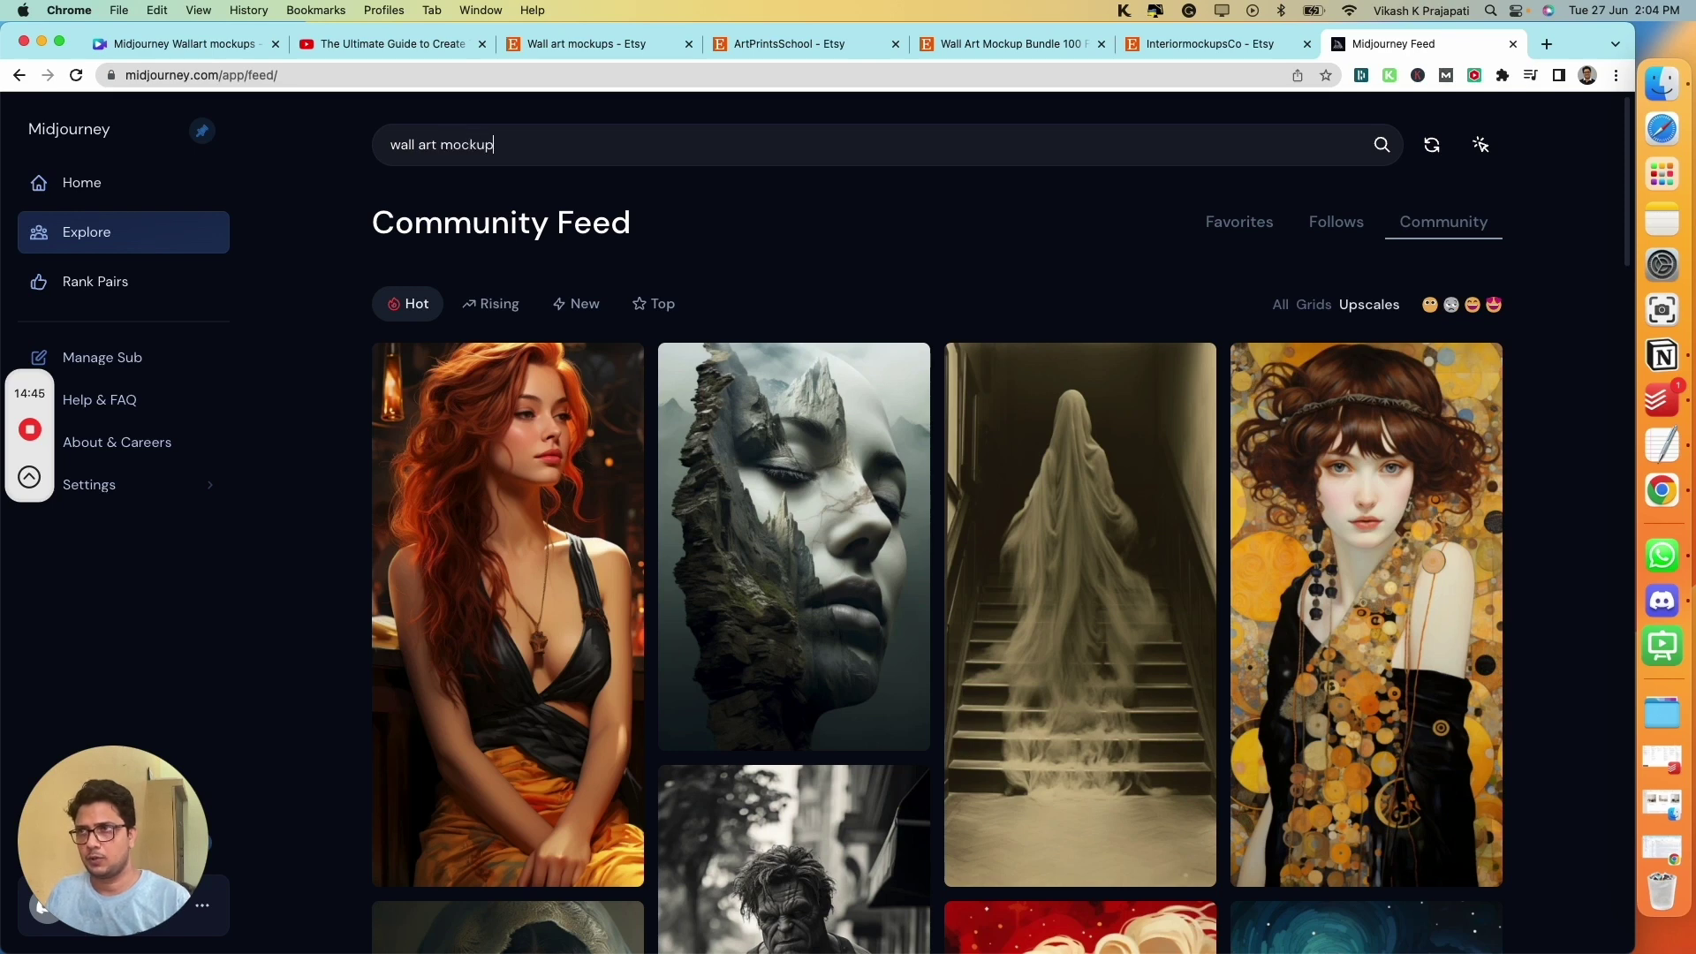
{"action": "type", "text": "ckup"}
{"action": "key", "text": "Return"}
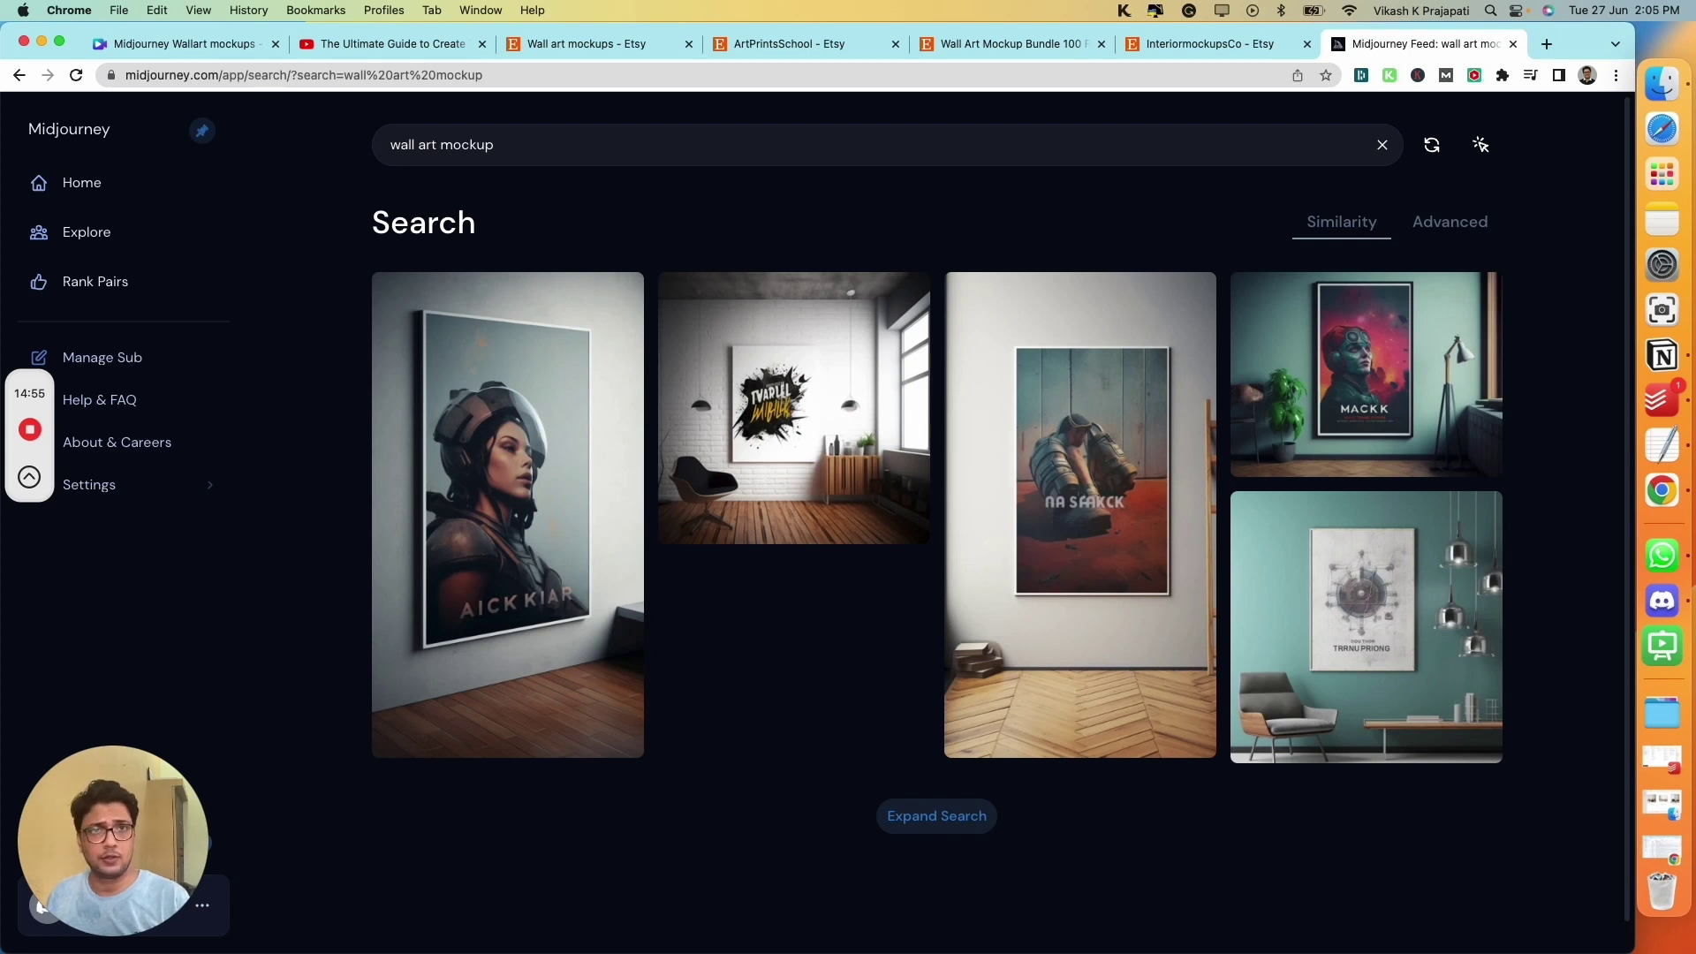
{"action": "left_click", "coordinate": [905, 819]}
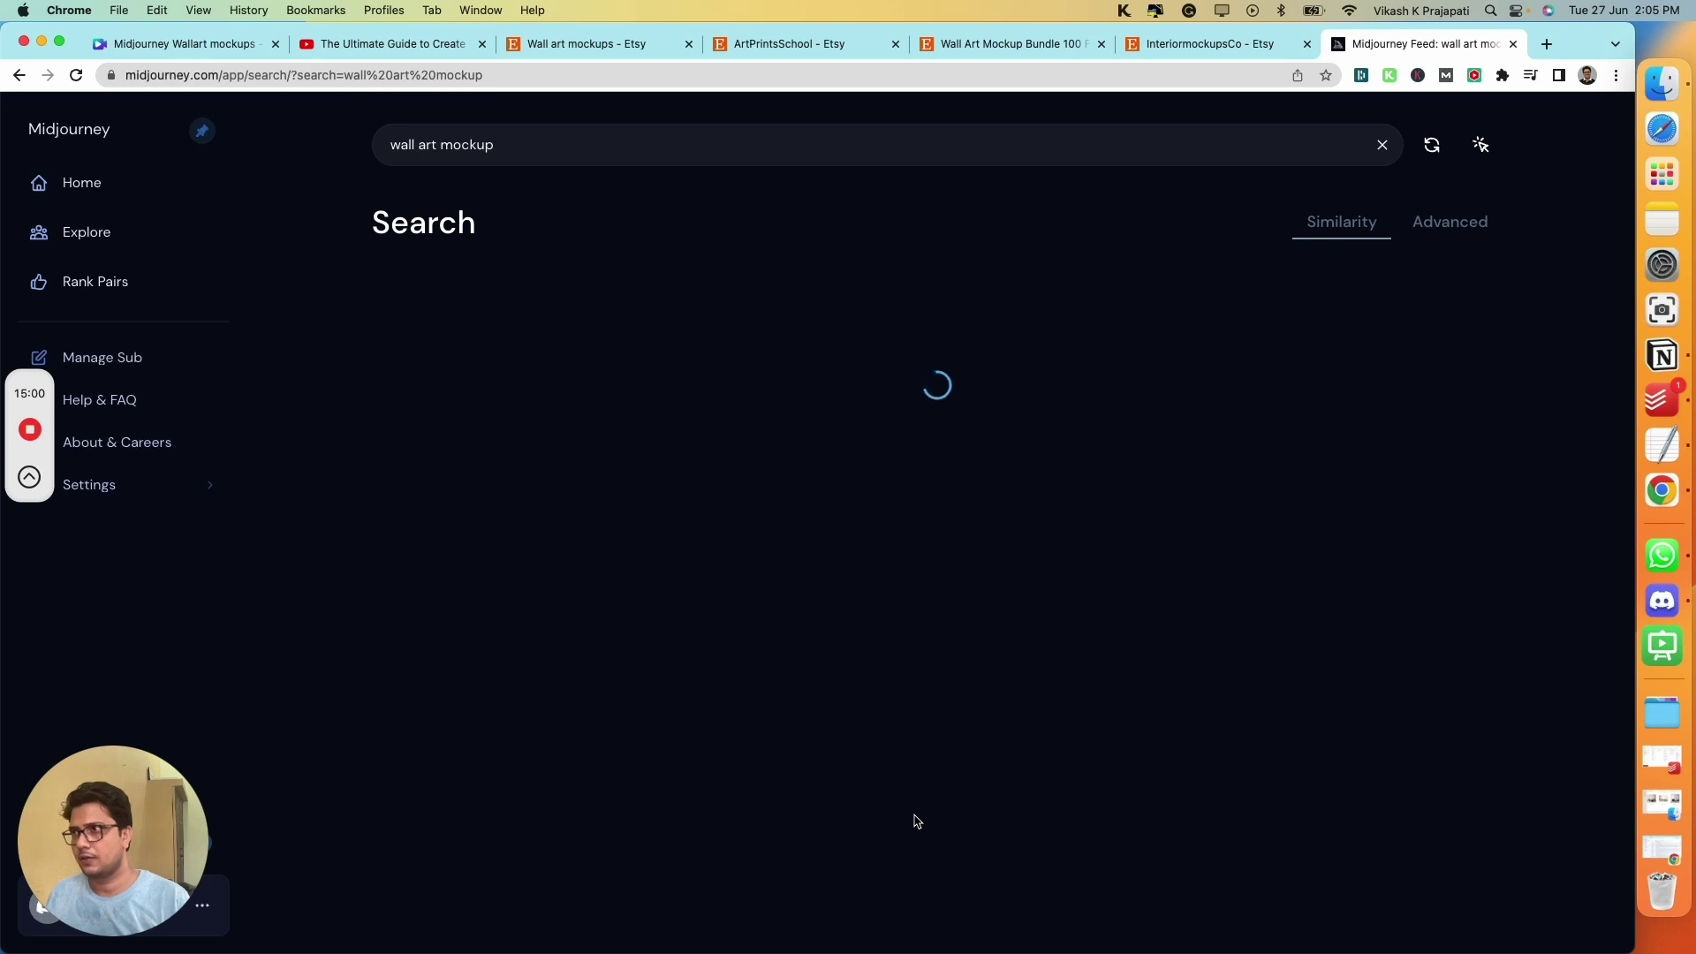
Step: Copy the prompt of the framed poster above the wooden sideboard, "poster mockup, Ultrarealistic, Photorealistic, Octane Render, 8k, Intricate Detail", from the search results
{"action": "scroll", "coordinate": [1541, 737], "scroll_direction": "down", "scroll_amount": 3}
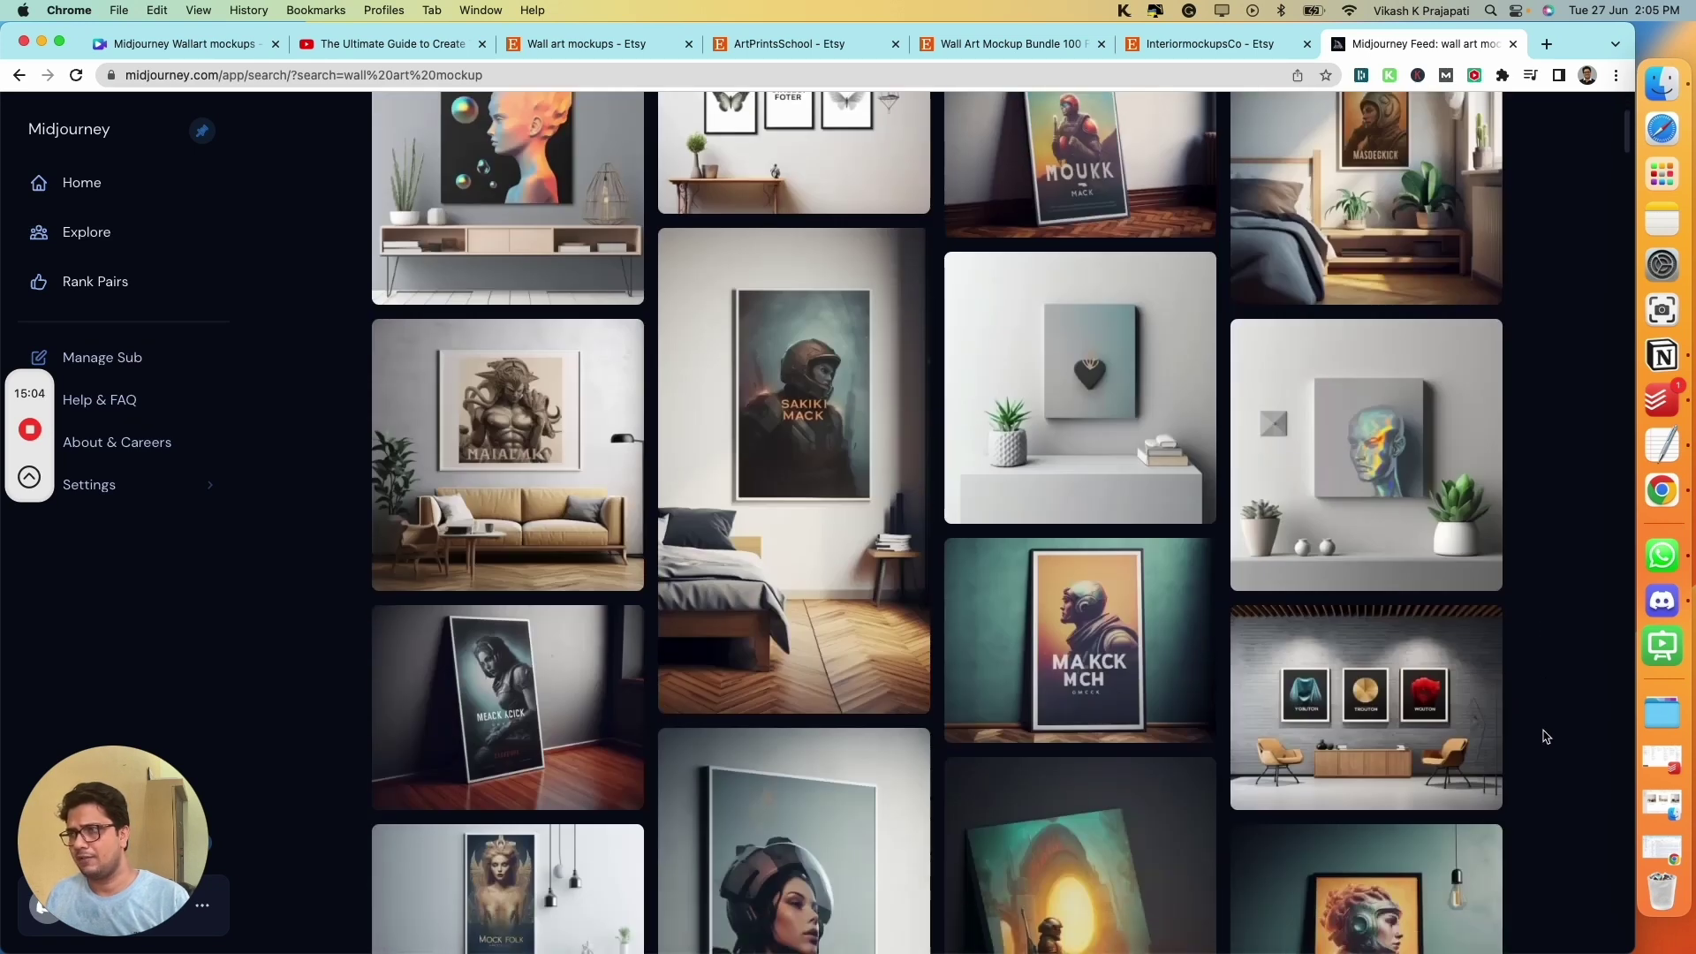
{"action": "scroll", "coordinate": [1546, 736], "scroll_direction": "down", "scroll_amount": 10}
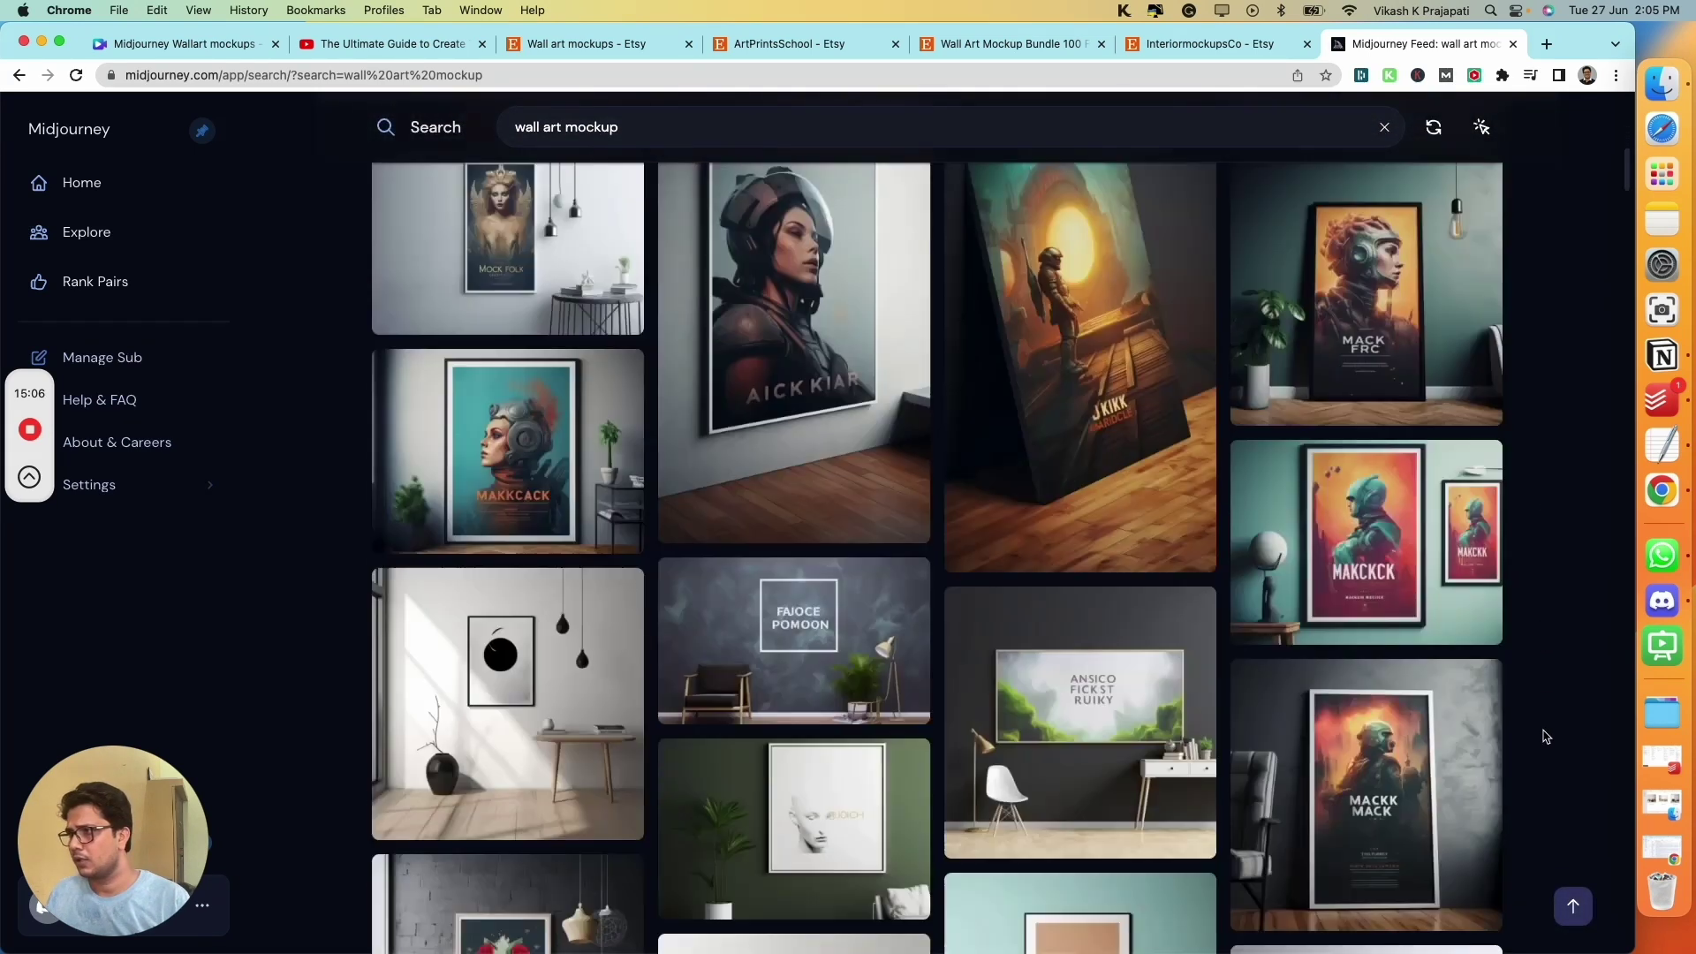
{"action": "scroll", "coordinate": [1545, 736], "scroll_direction": "down", "scroll_amount": 6}
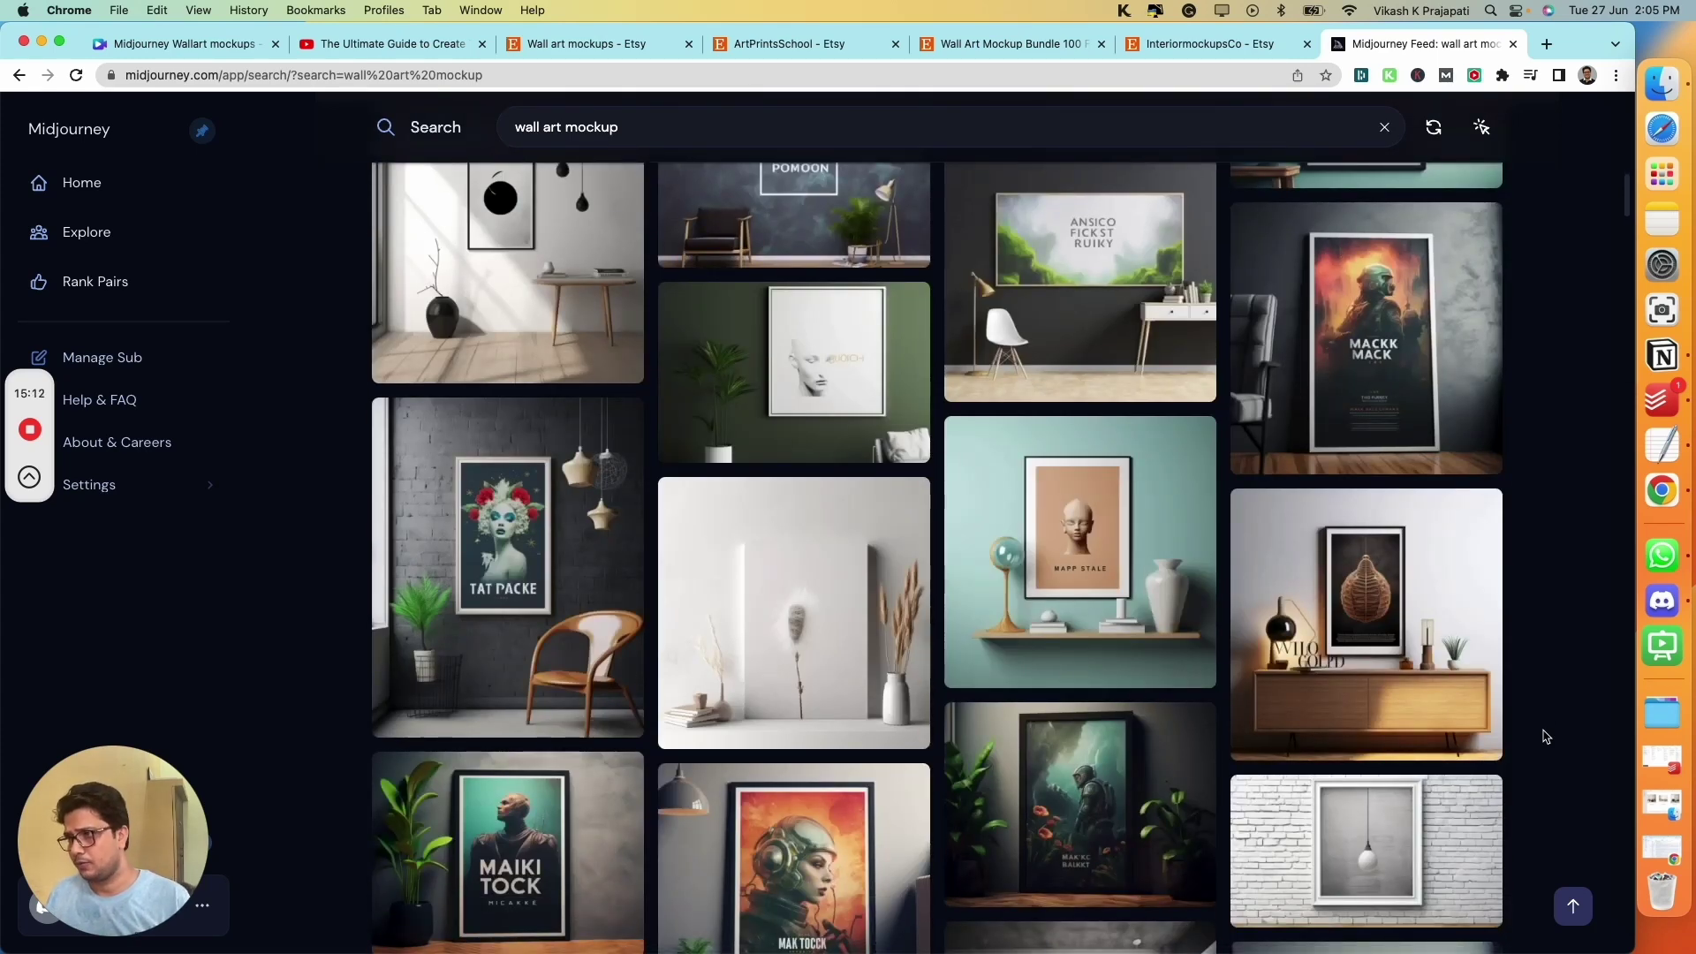
{"action": "mouse_move", "coordinate": [1079, 676]}
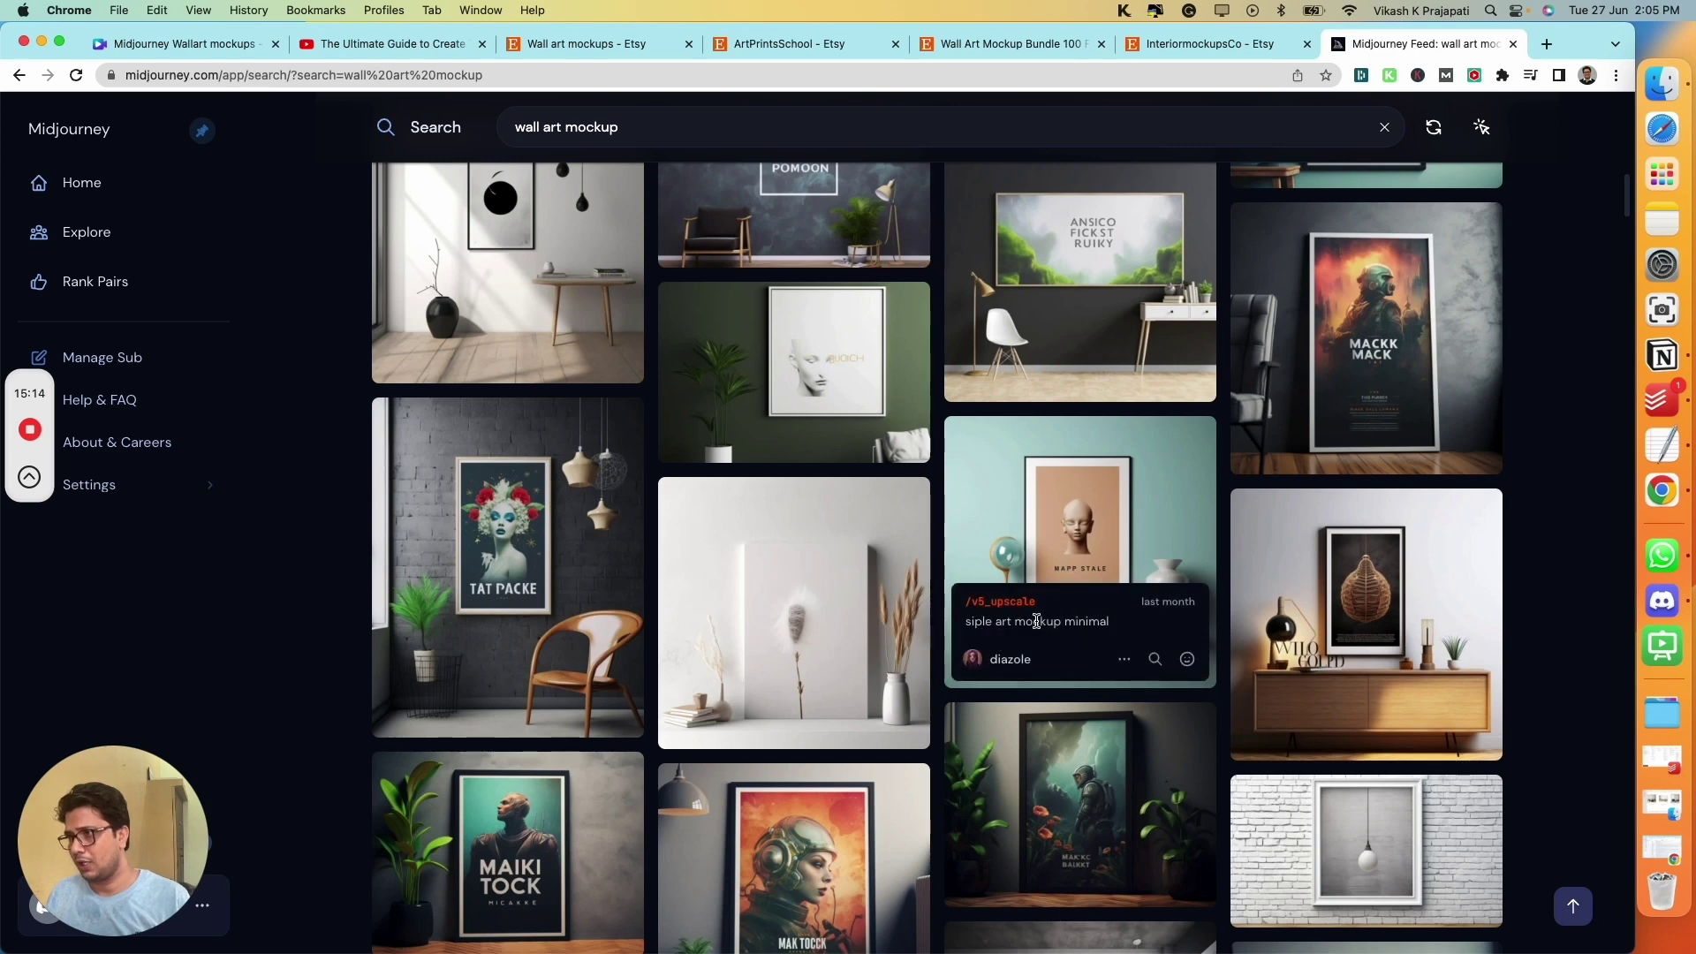
{"action": "mouse_move", "coordinate": [1325, 649]}
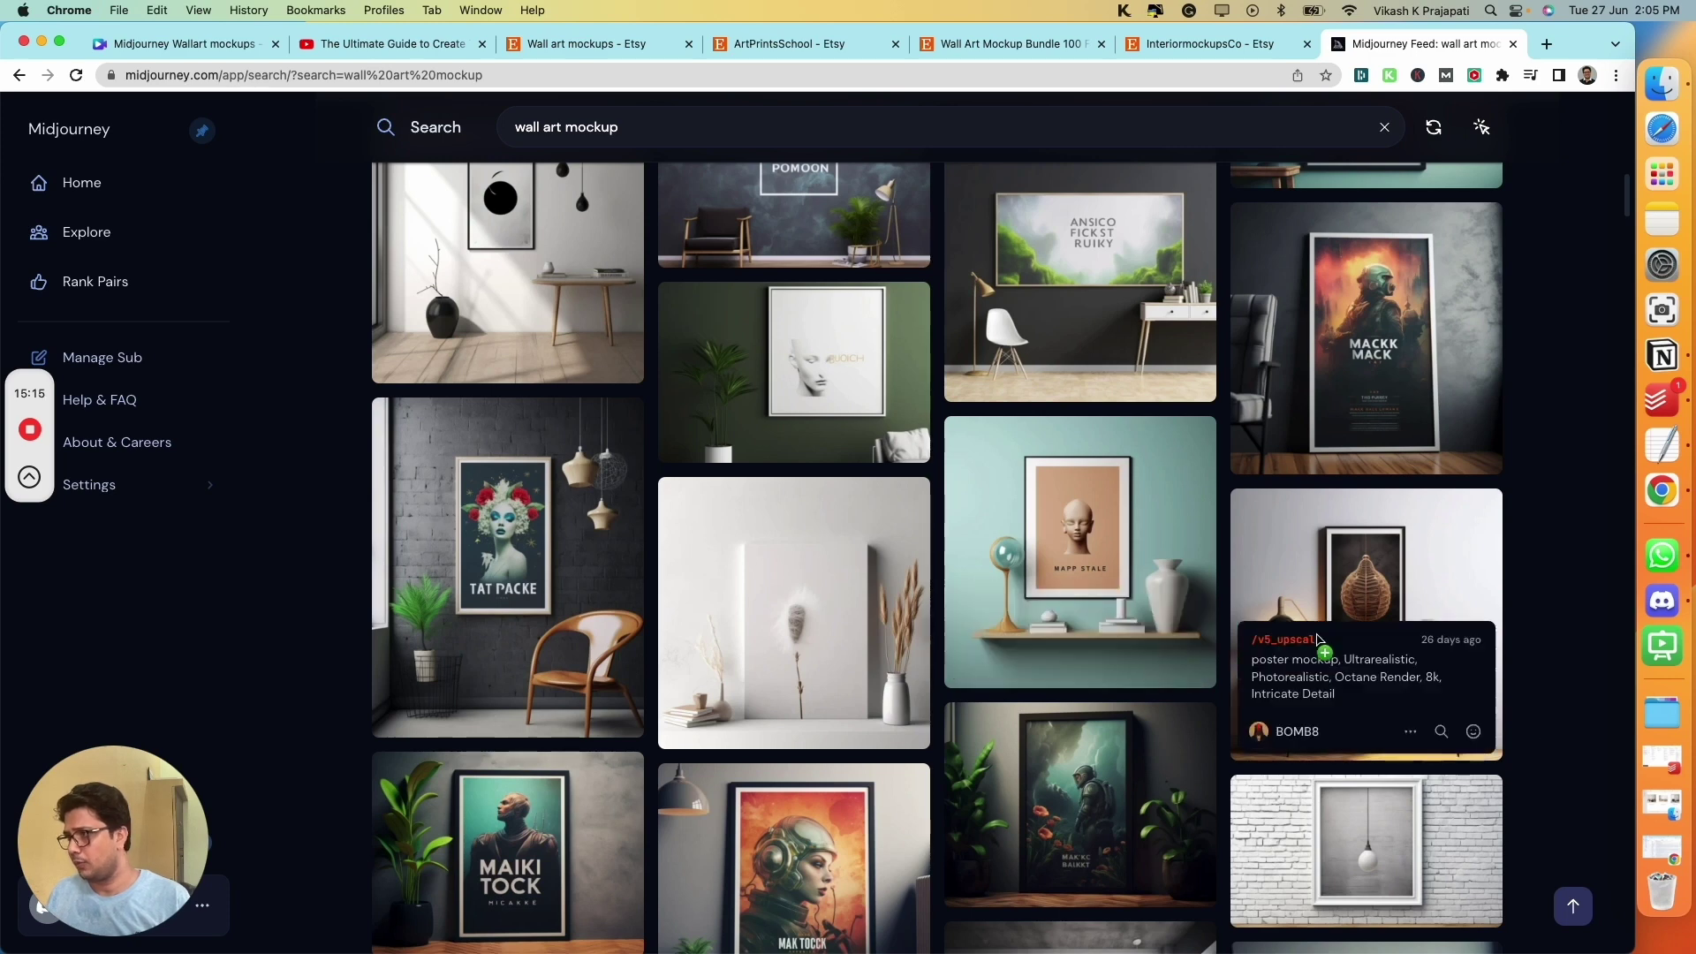
{"action": "left_click", "coordinate": [1410, 733]}
{"action": "mouse_move", "coordinate": [1413, 512]}
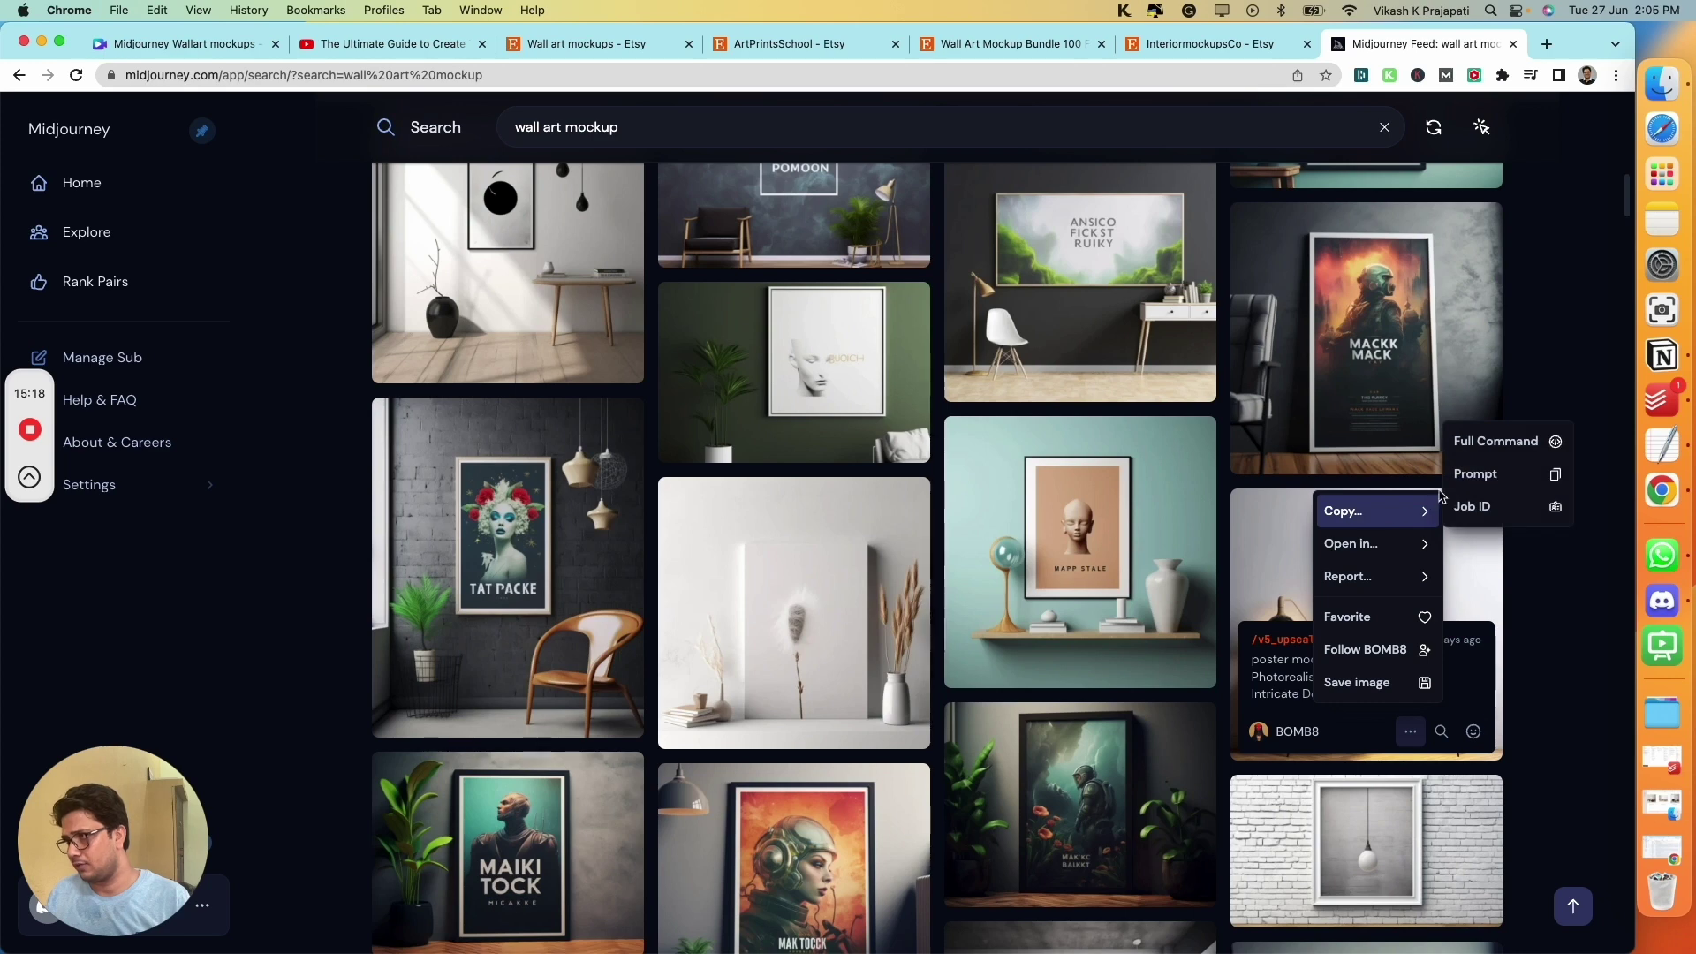
{"action": "left_click", "coordinate": [1526, 475]}
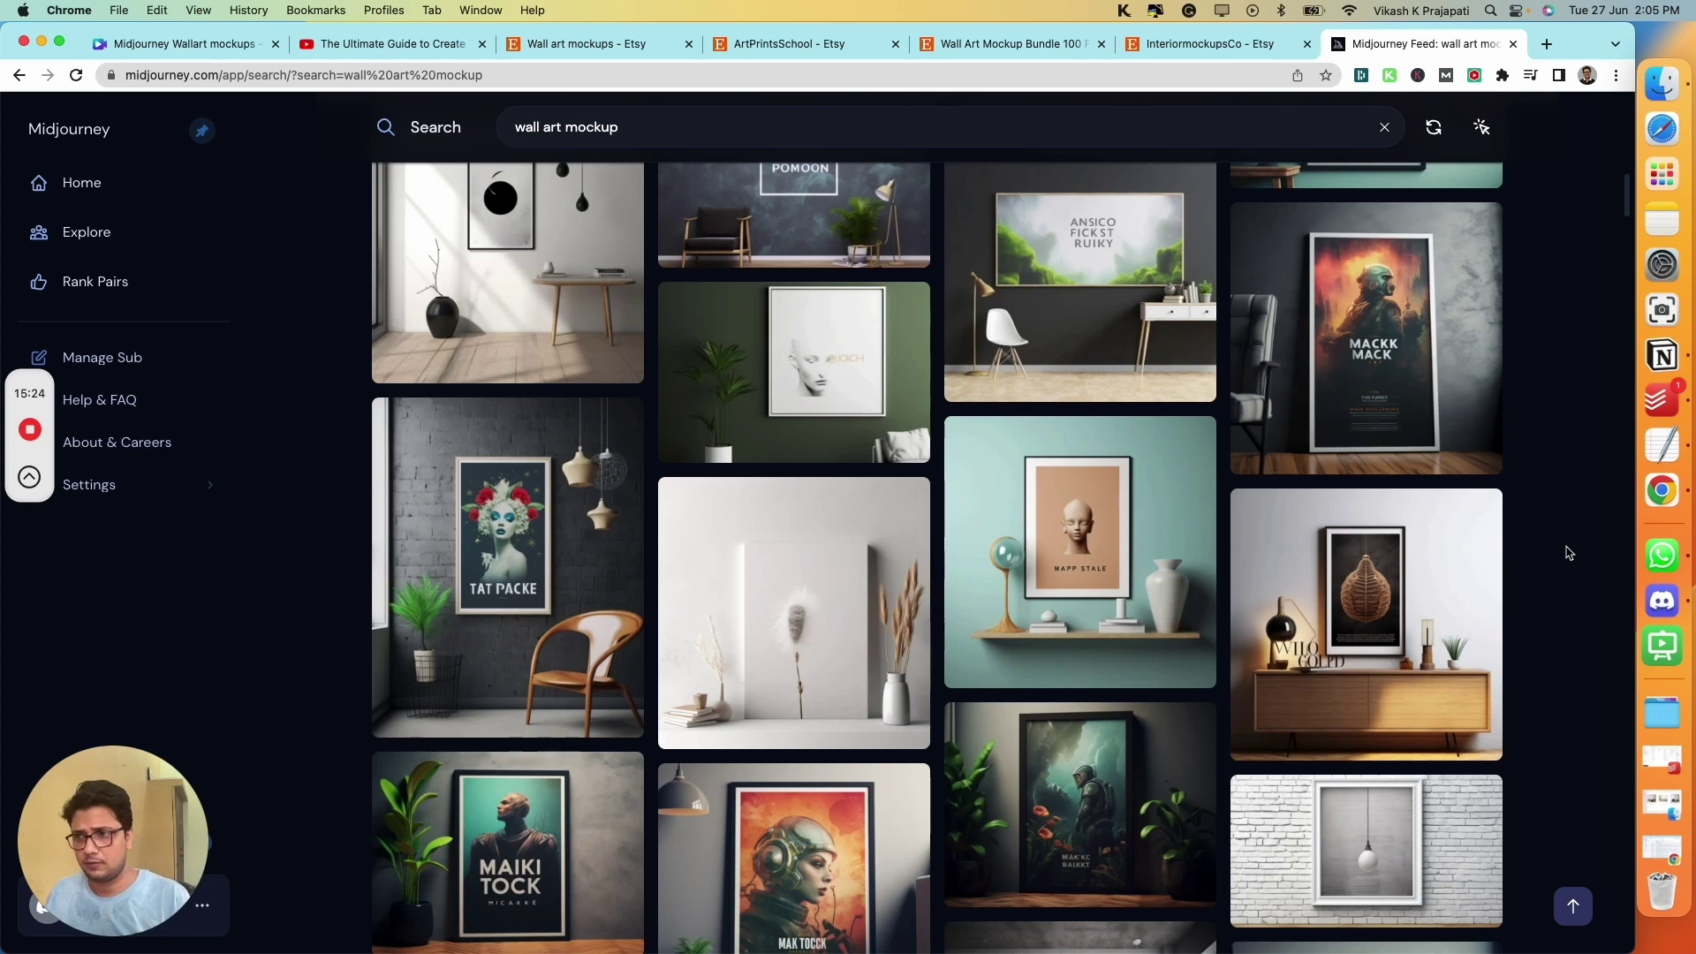
Step: Browse further wall art mockups and open the gallery of the "thick 3D canvas mockup" image's creator in a new tab
{"action": "scroll", "coordinate": [1448, 706], "scroll_direction": "down", "scroll_amount": 5}
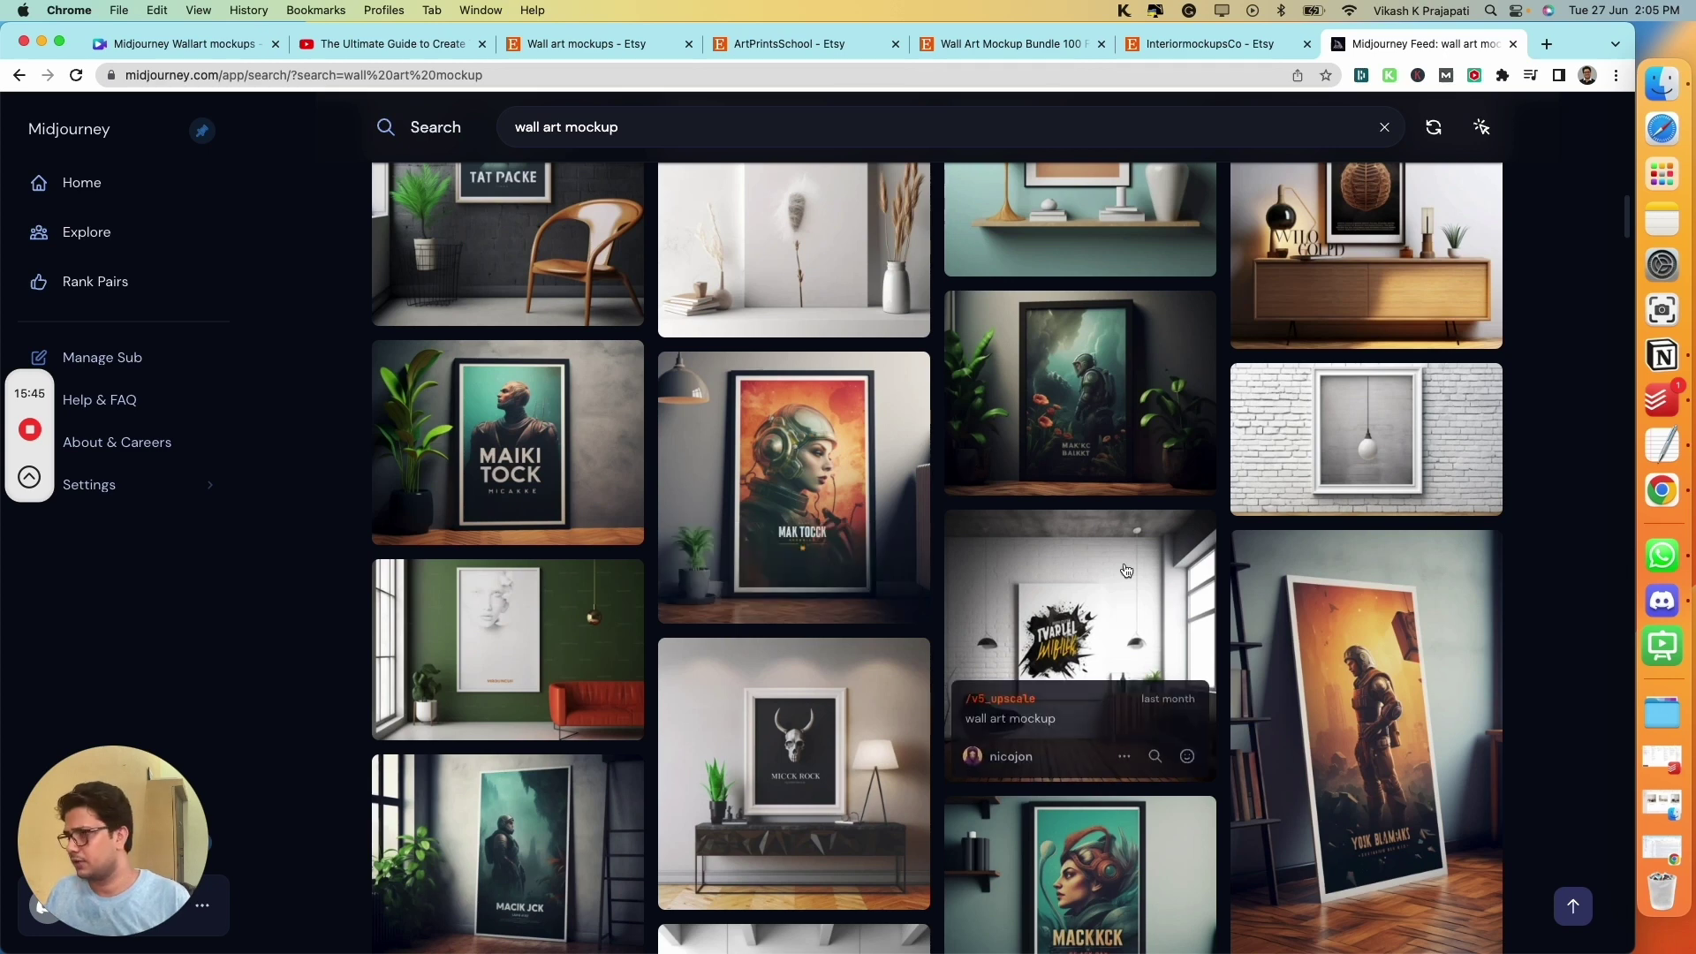
{"action": "scroll", "coordinate": [796, 452], "scroll_direction": "down", "scroll_amount": 5}
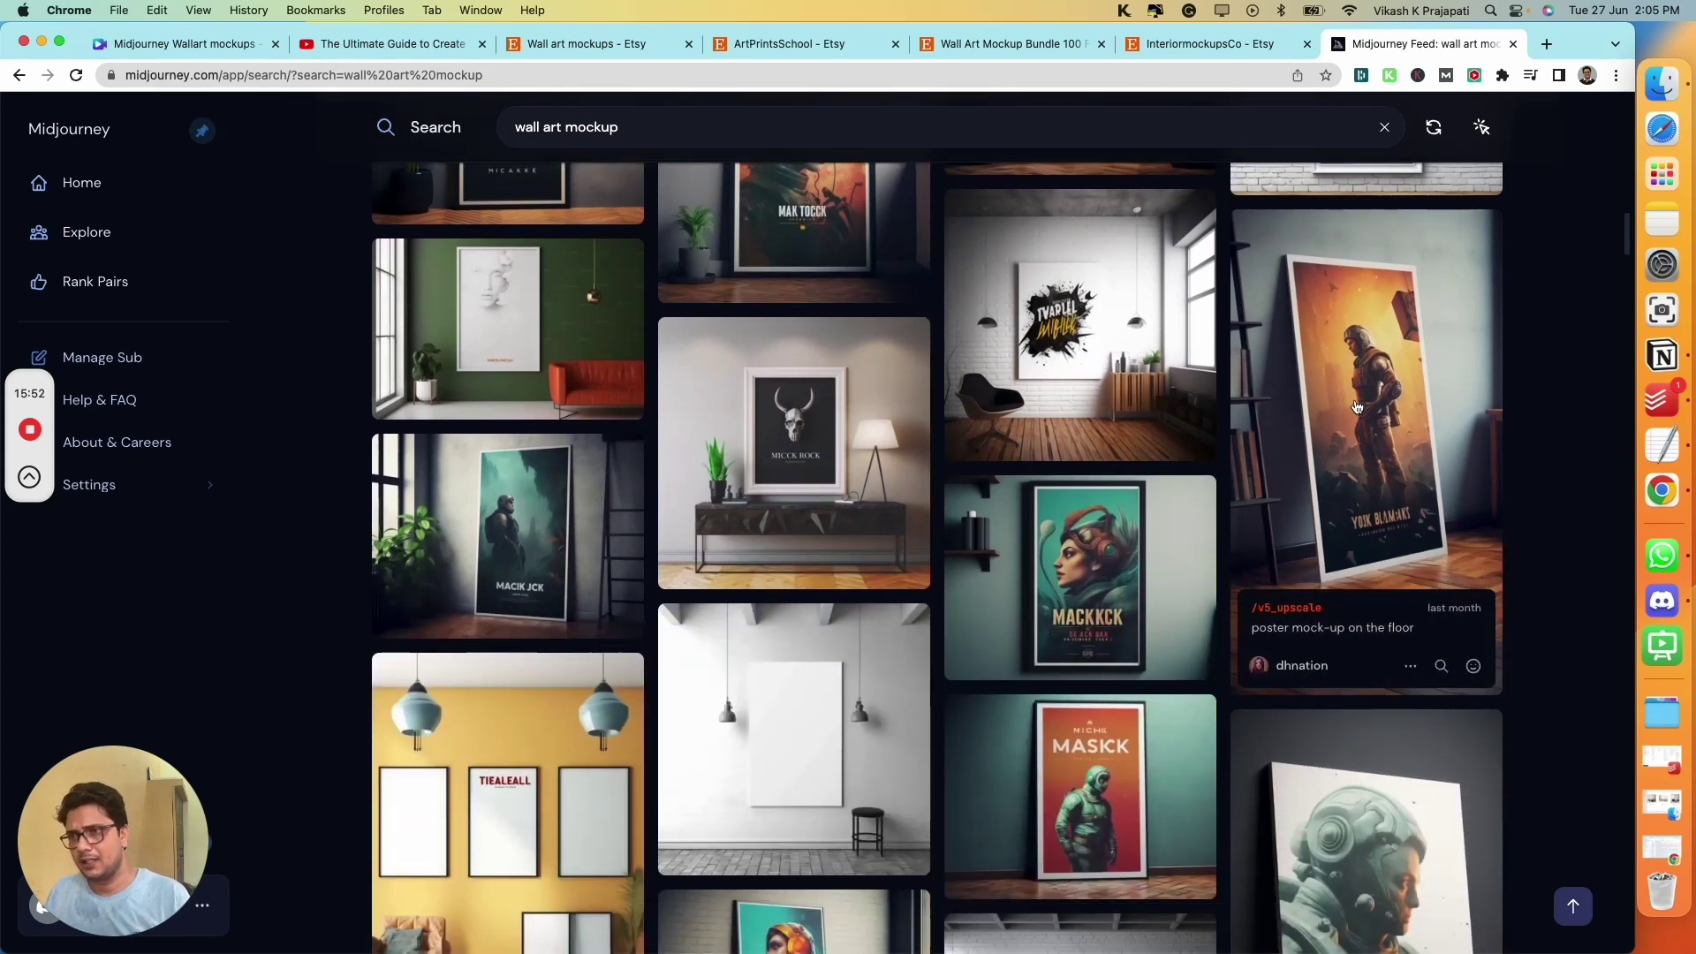
{"action": "scroll", "coordinate": [1335, 442], "scroll_direction": "down", "scroll_amount": 10}
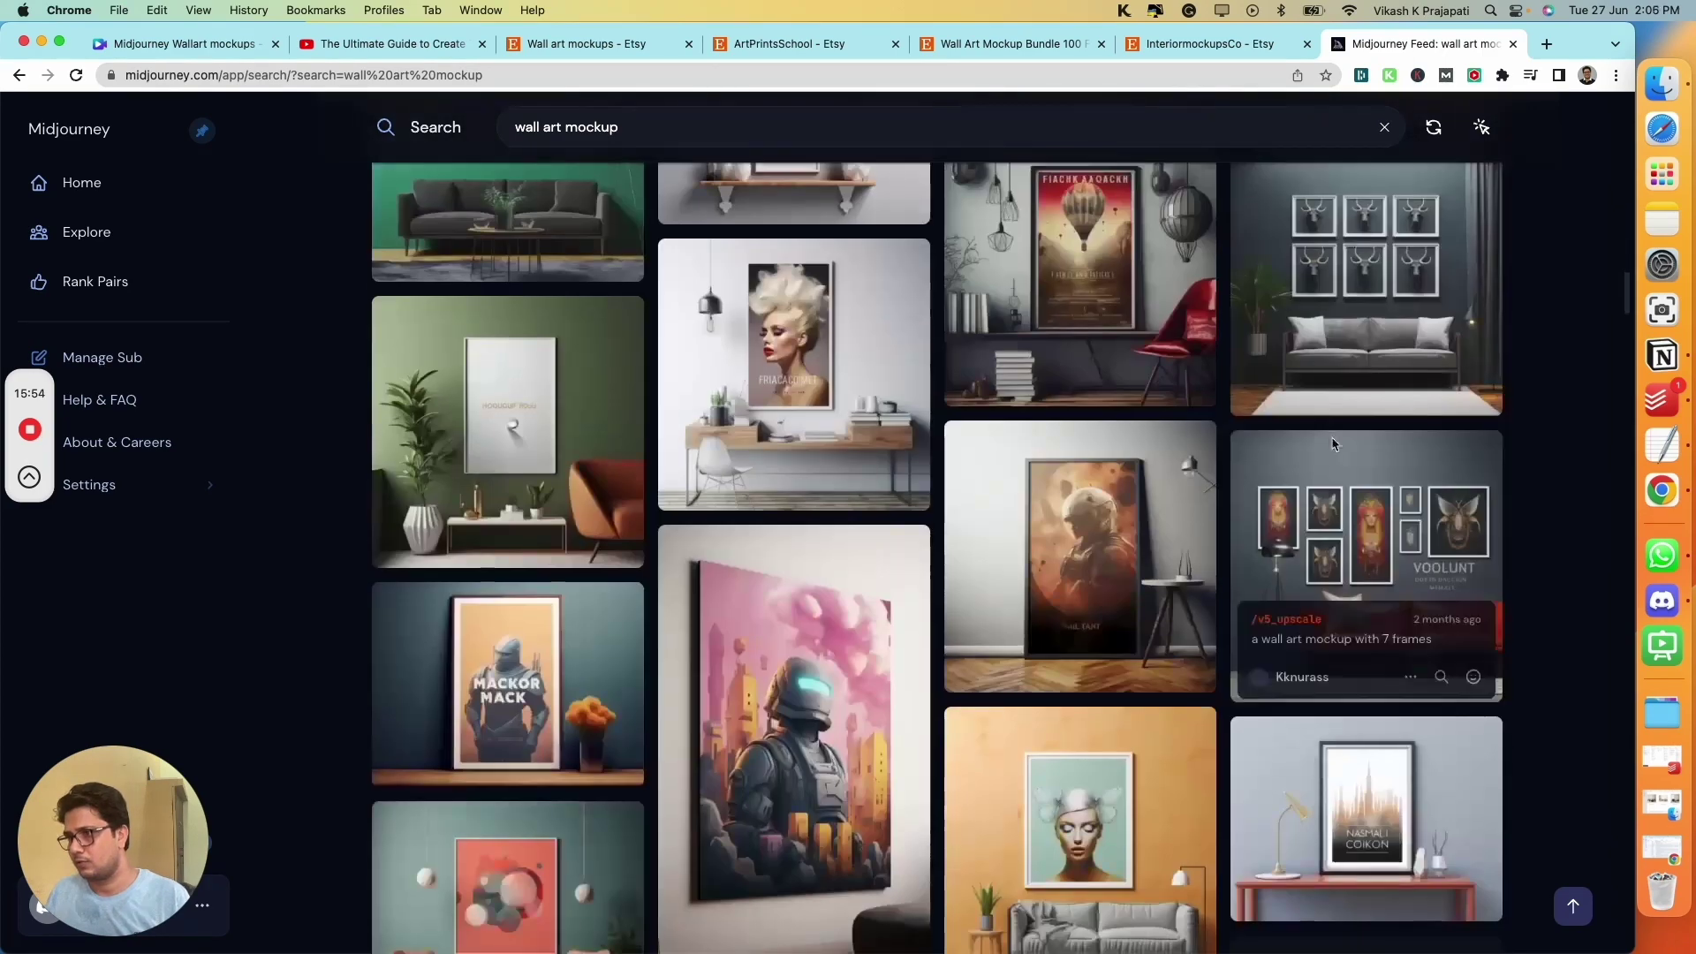
{"action": "scroll", "coordinate": [1333, 443], "scroll_direction": "down", "scroll_amount": 2}
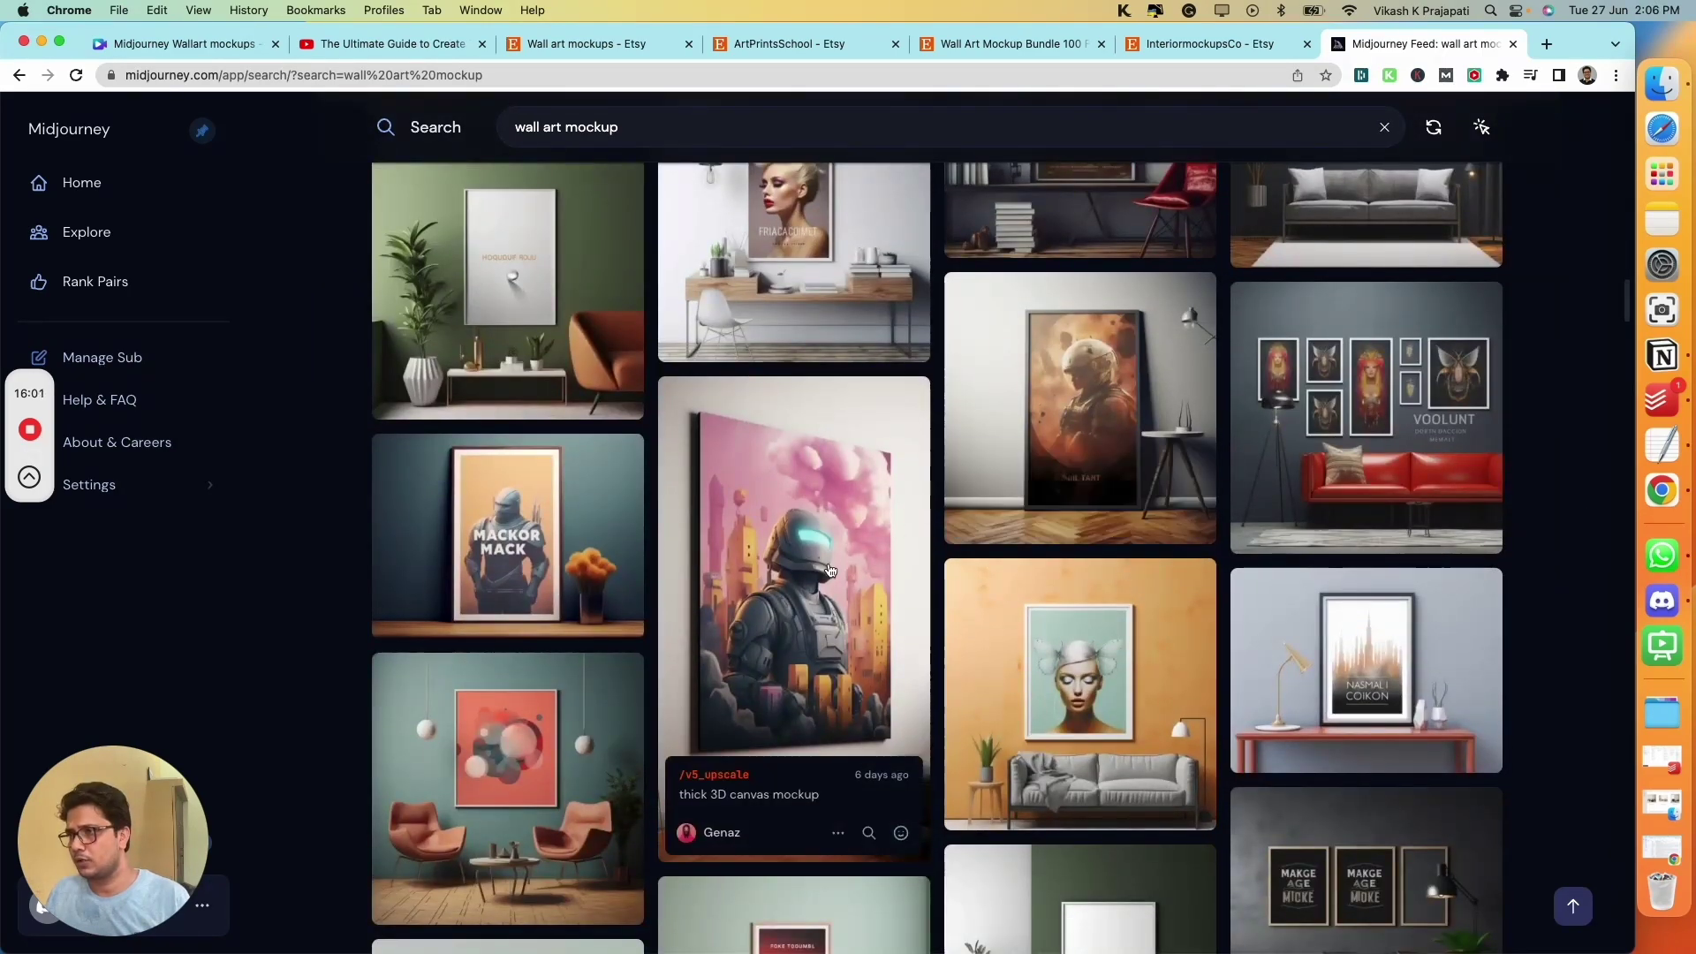
{"action": "scroll", "coordinate": [830, 569], "scroll_direction": "down", "scroll_amount": 4}
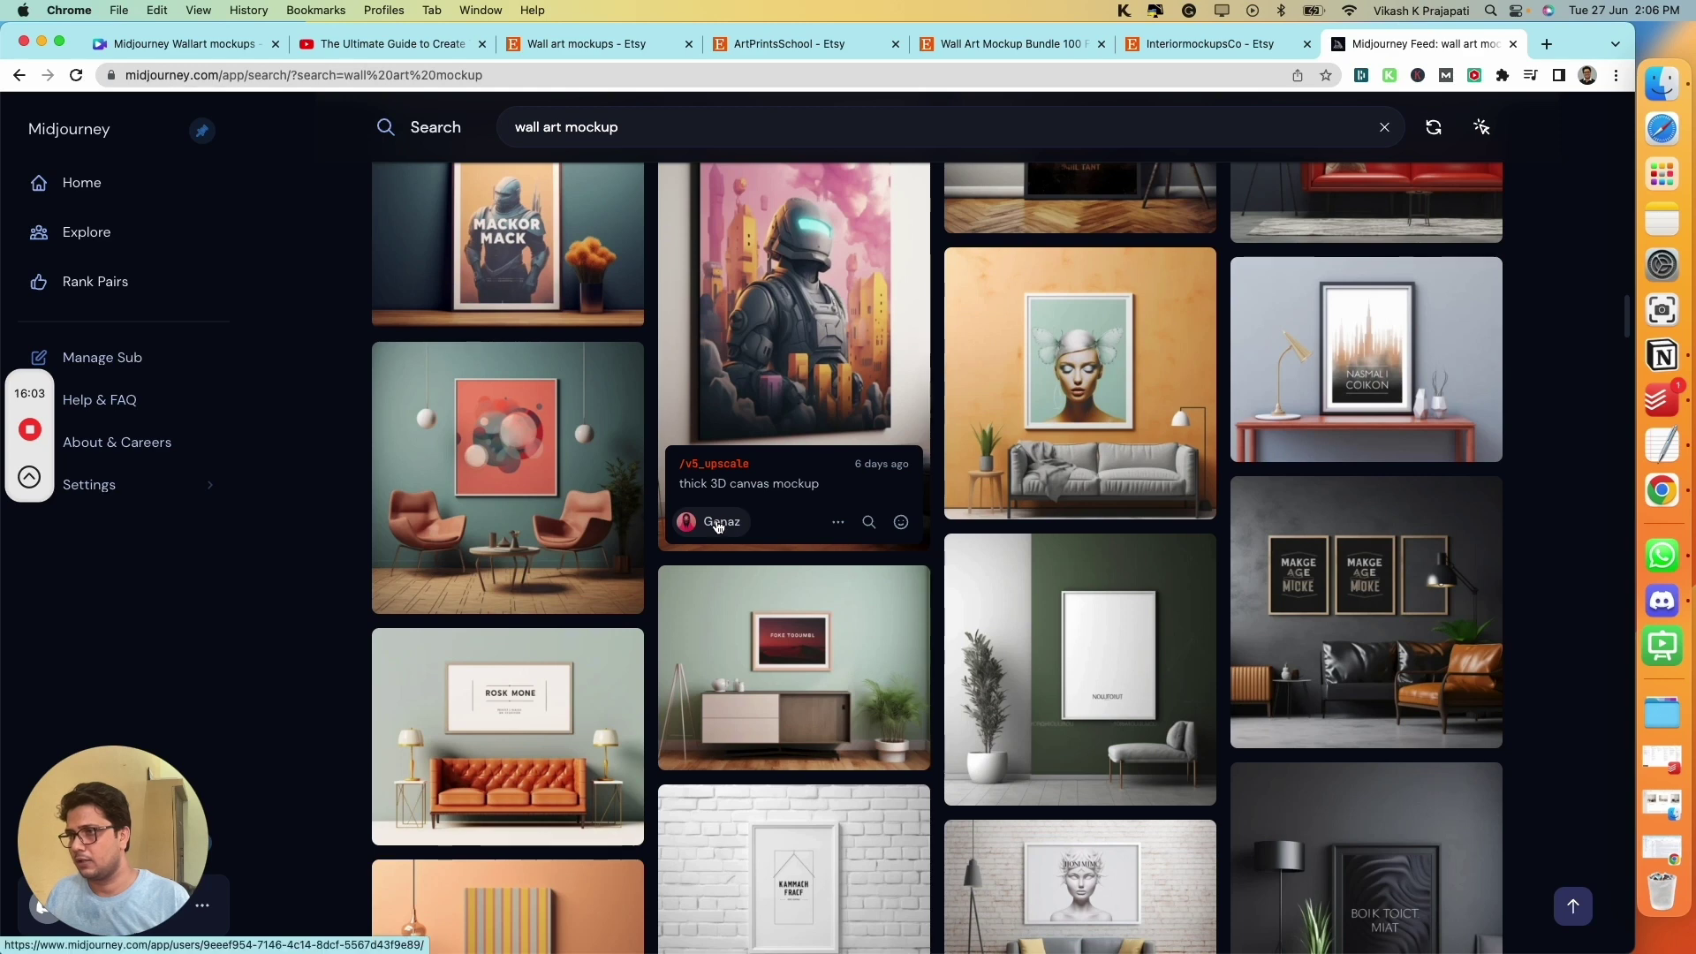
{"action": "right_click", "coordinate": [719, 526]}
{"action": "left_click", "coordinate": [737, 526]}
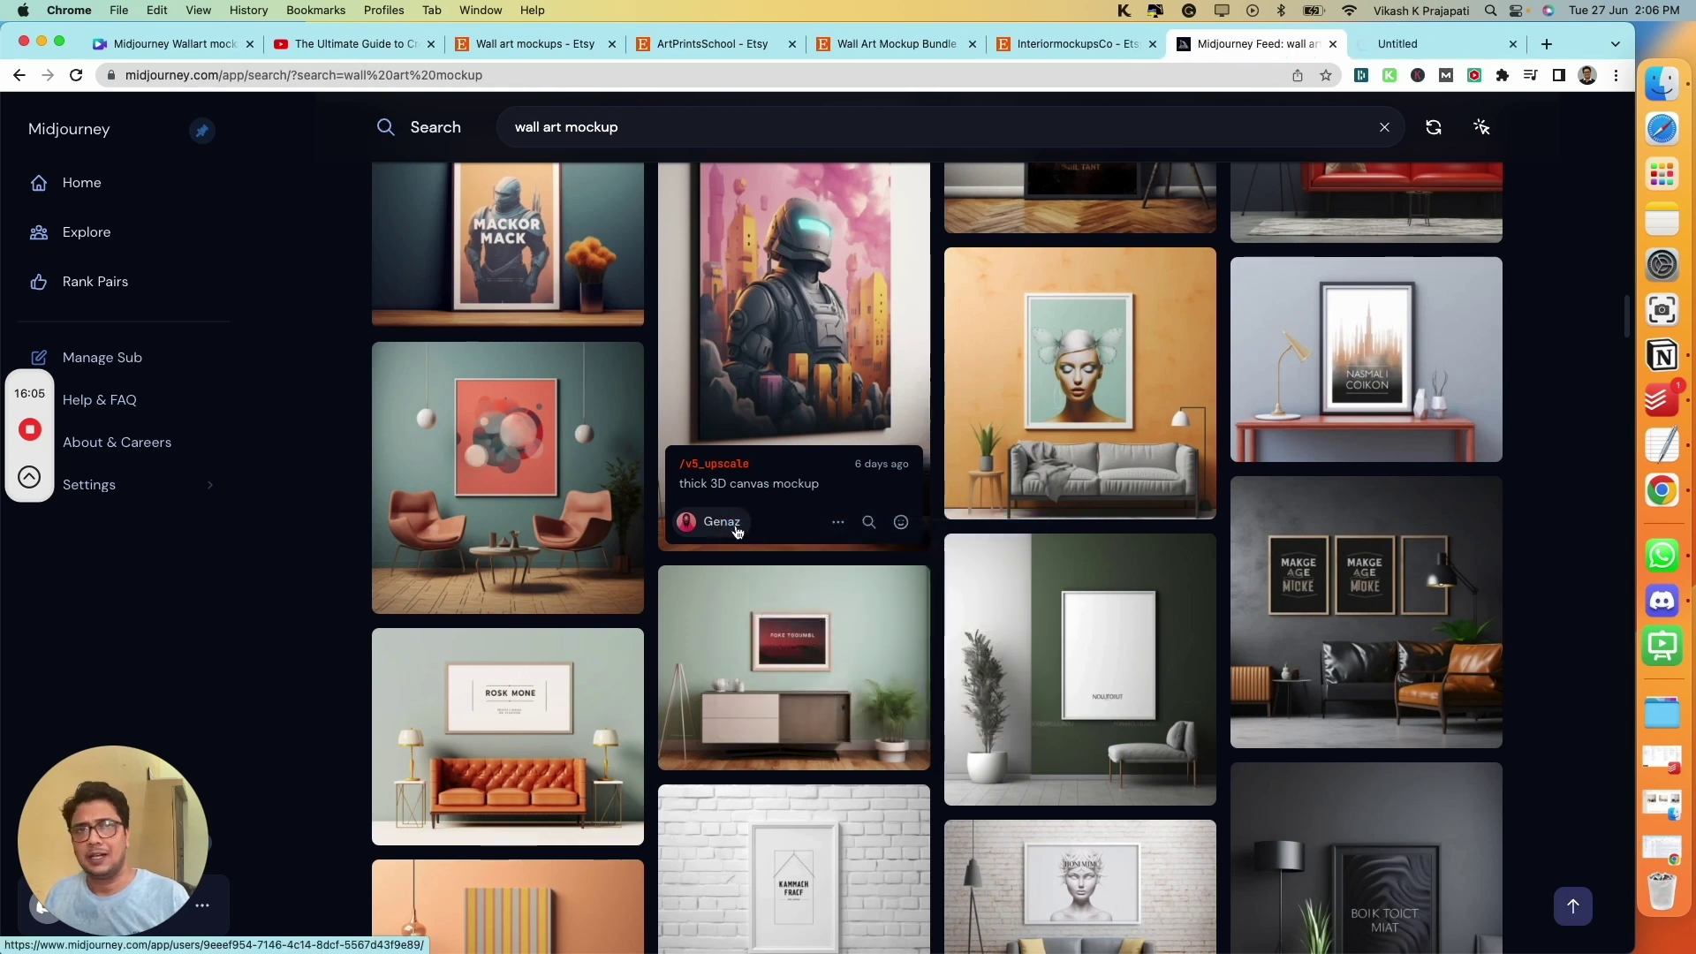
{"action": "left_click", "coordinate": [1388, 51]}
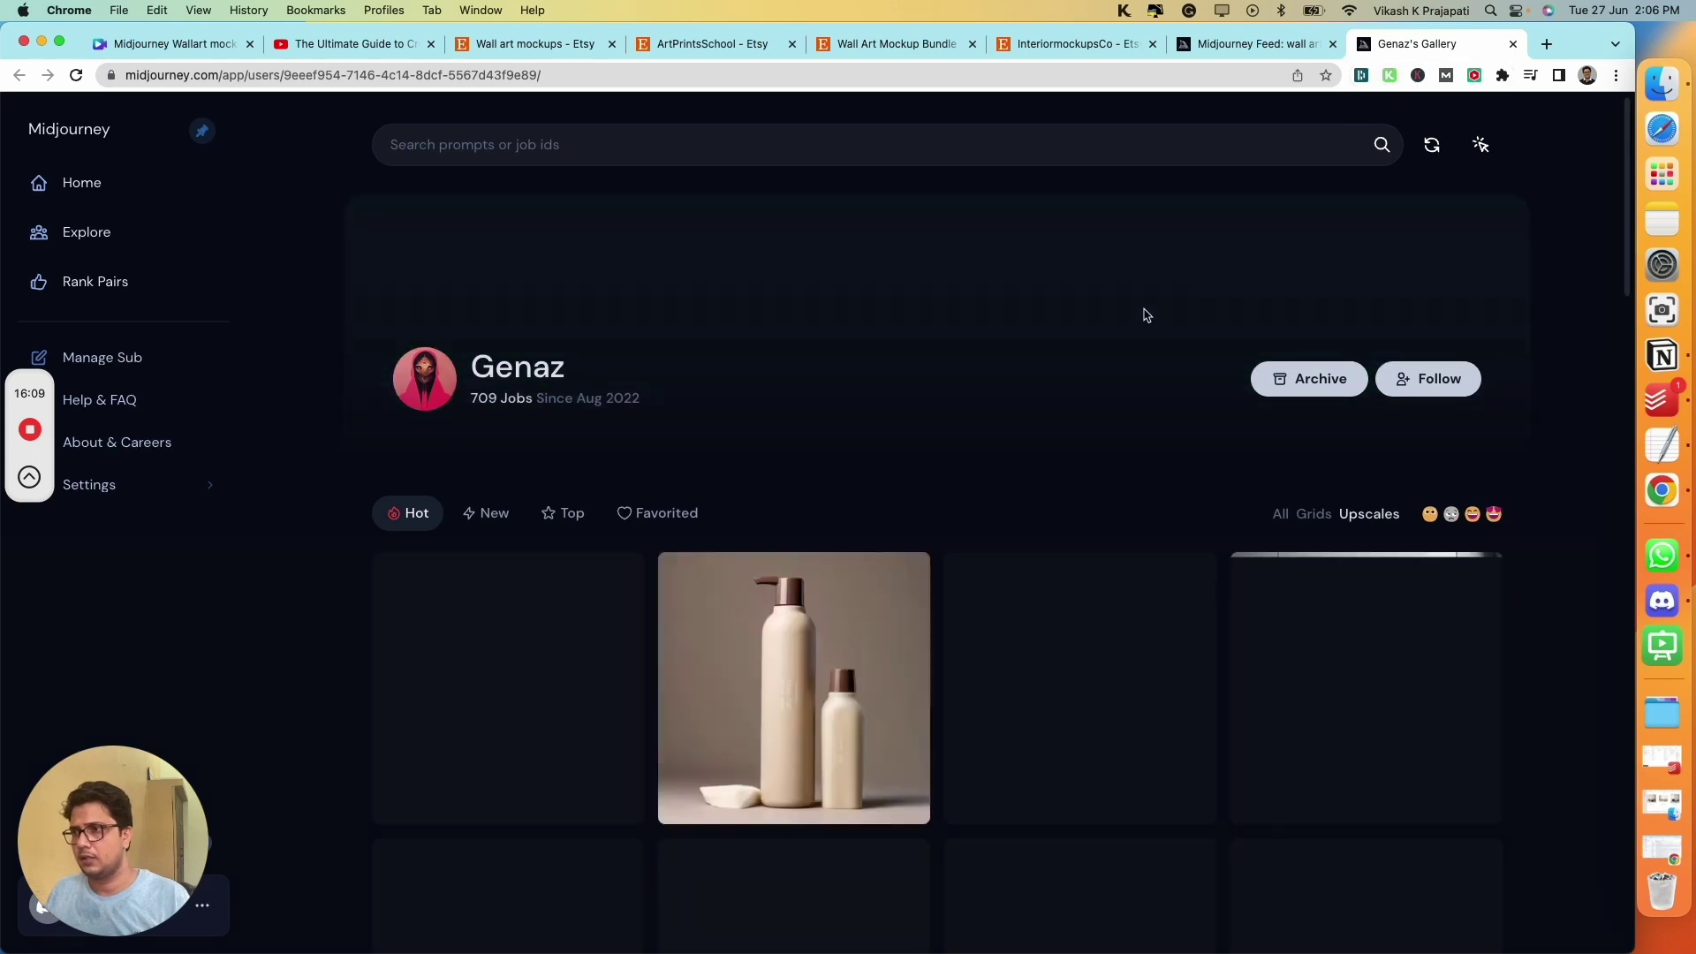
Step: Look through the creator's gallery for product and poster mockups and return to the "wall art mockup" search results
{"action": "scroll", "coordinate": [1139, 321], "scroll_direction": "down", "scroll_amount": 7}
{"action": "scroll", "coordinate": [1166, 327], "scroll_direction": "up", "scroll_amount": 6}
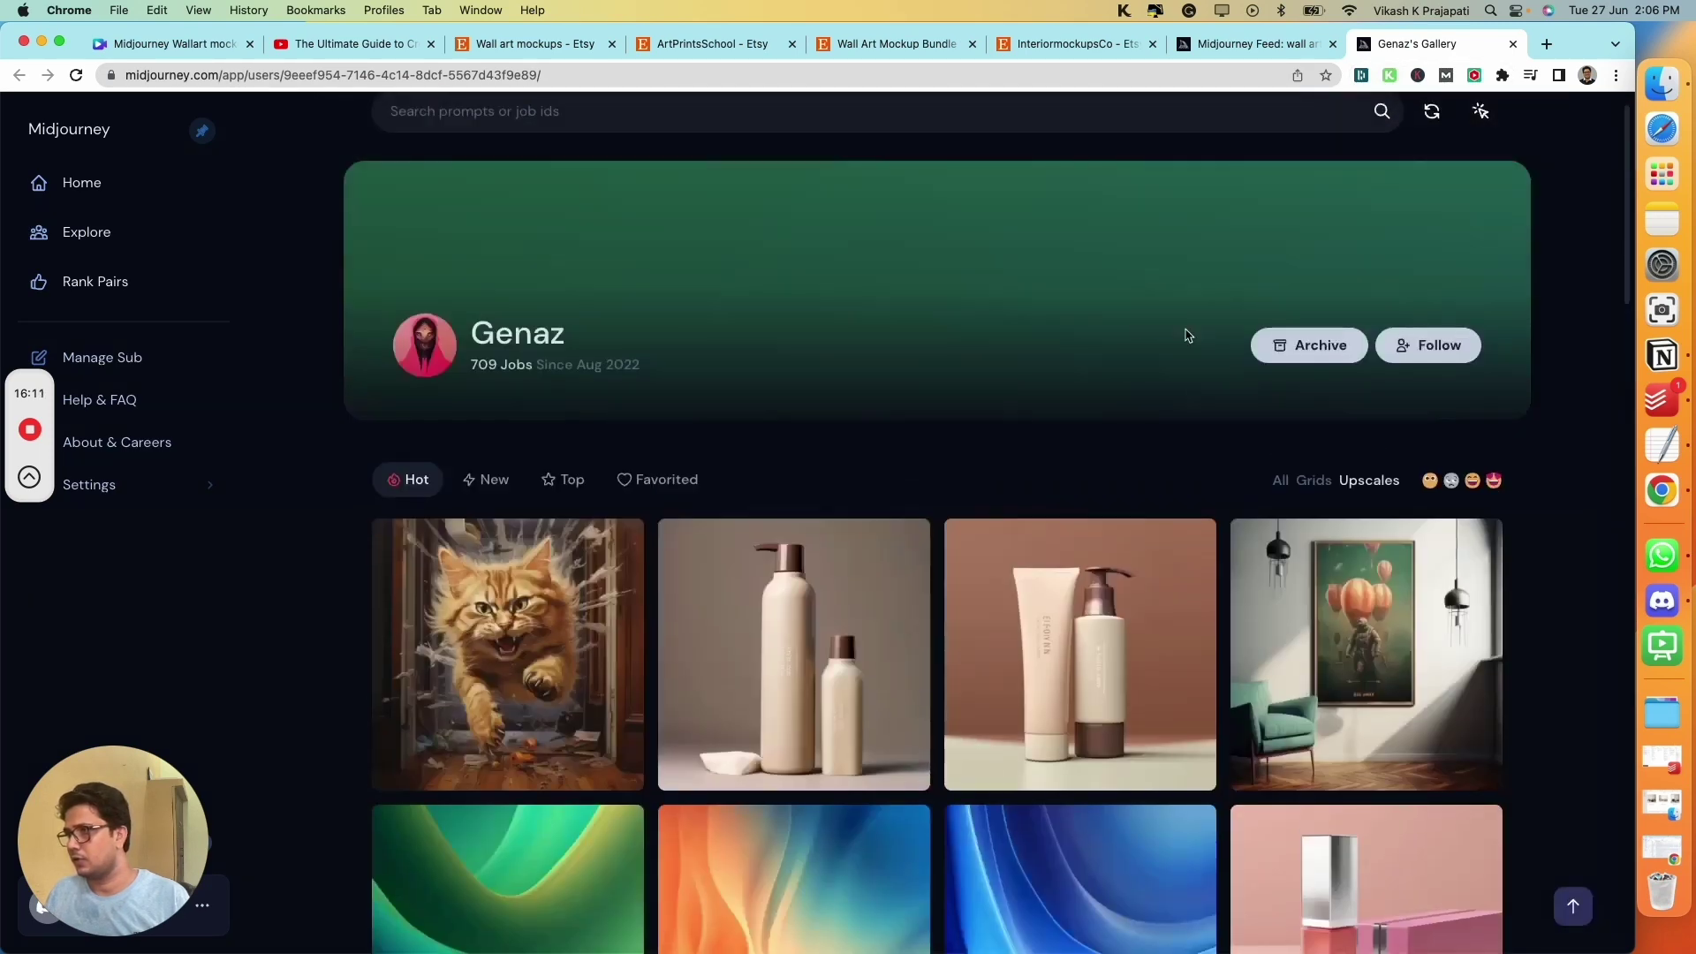
{"action": "scroll", "coordinate": [1405, 618], "scroll_direction": "down", "scroll_amount": 8}
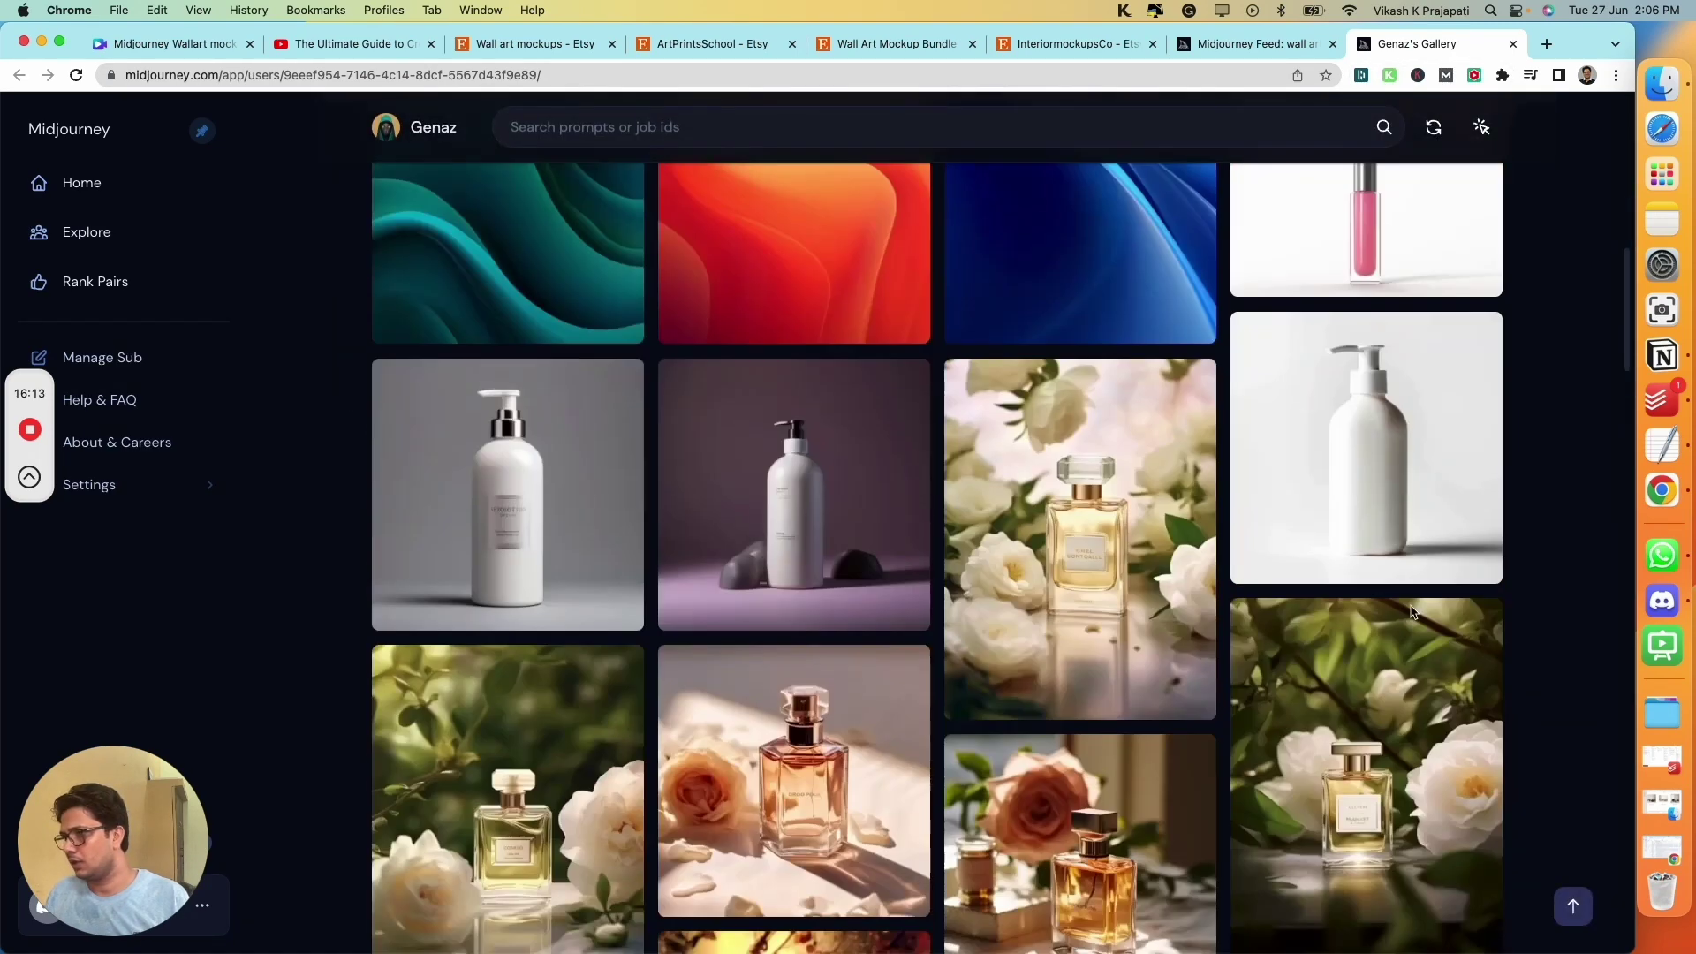
{"action": "scroll", "coordinate": [1410, 611], "scroll_direction": "down", "scroll_amount": 15}
{"action": "scroll", "coordinate": [887, 616], "scroll_direction": "down", "scroll_amount": 6}
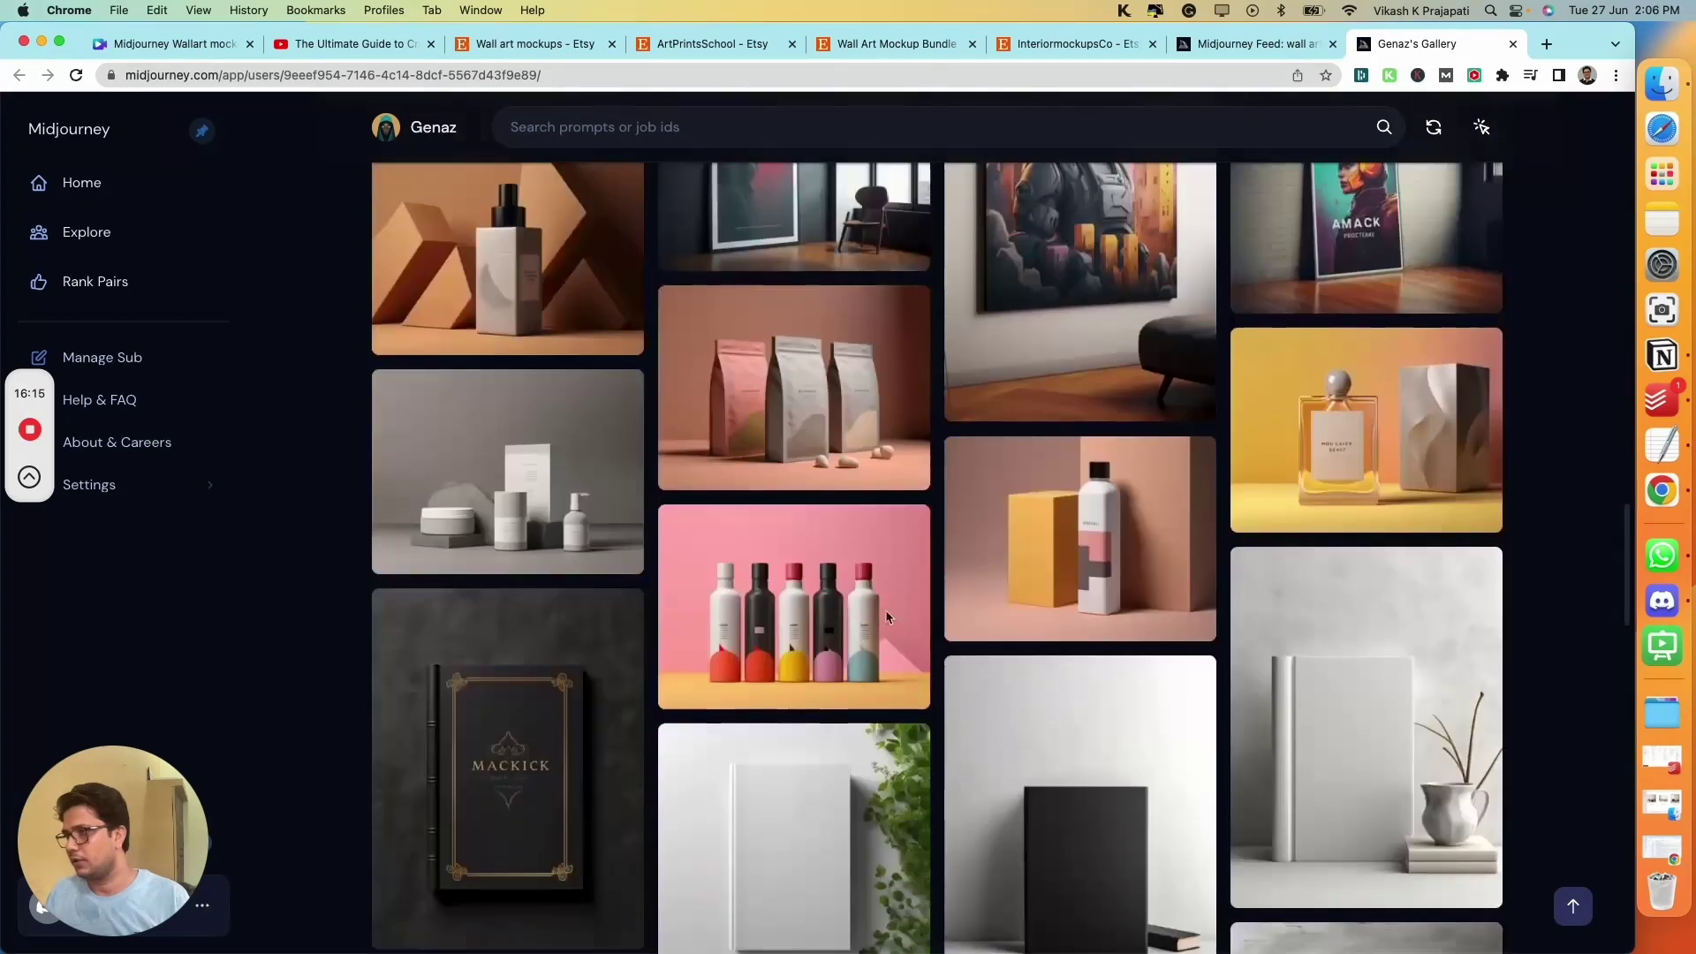
{"action": "scroll", "coordinate": [887, 617], "scroll_direction": "down", "scroll_amount": 15}
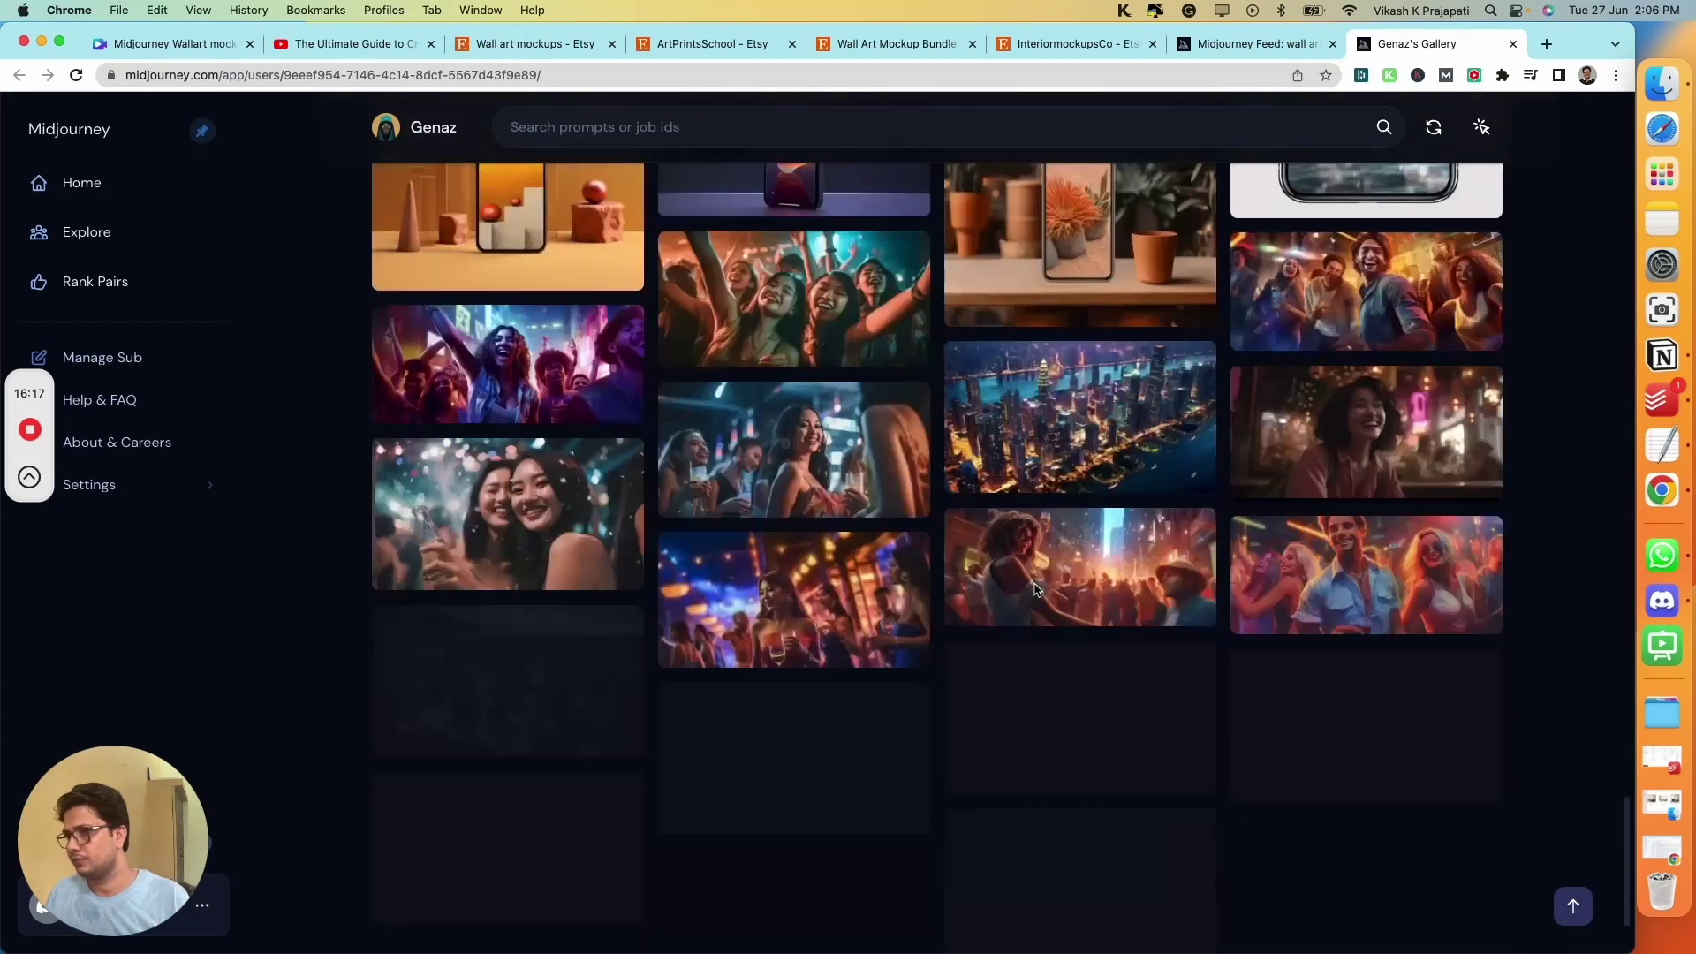
{"action": "scroll", "coordinate": [1036, 589], "scroll_direction": "up", "scroll_amount": 10}
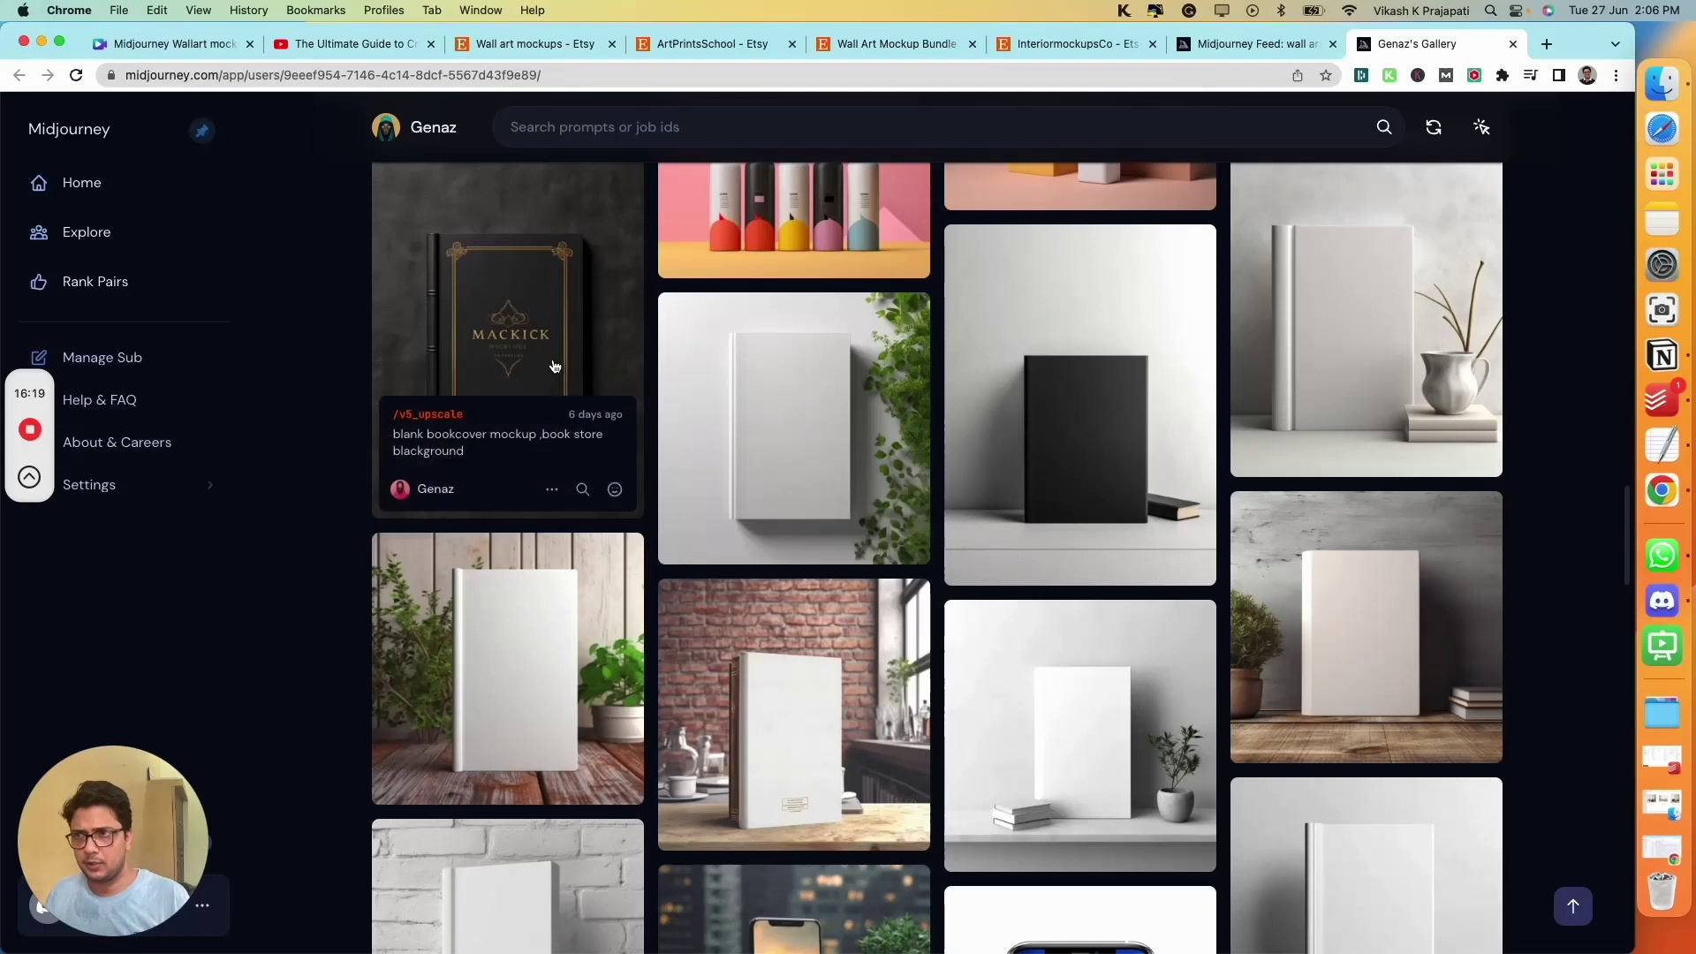
{"action": "scroll", "coordinate": [554, 365], "scroll_direction": "up", "scroll_amount": 15}
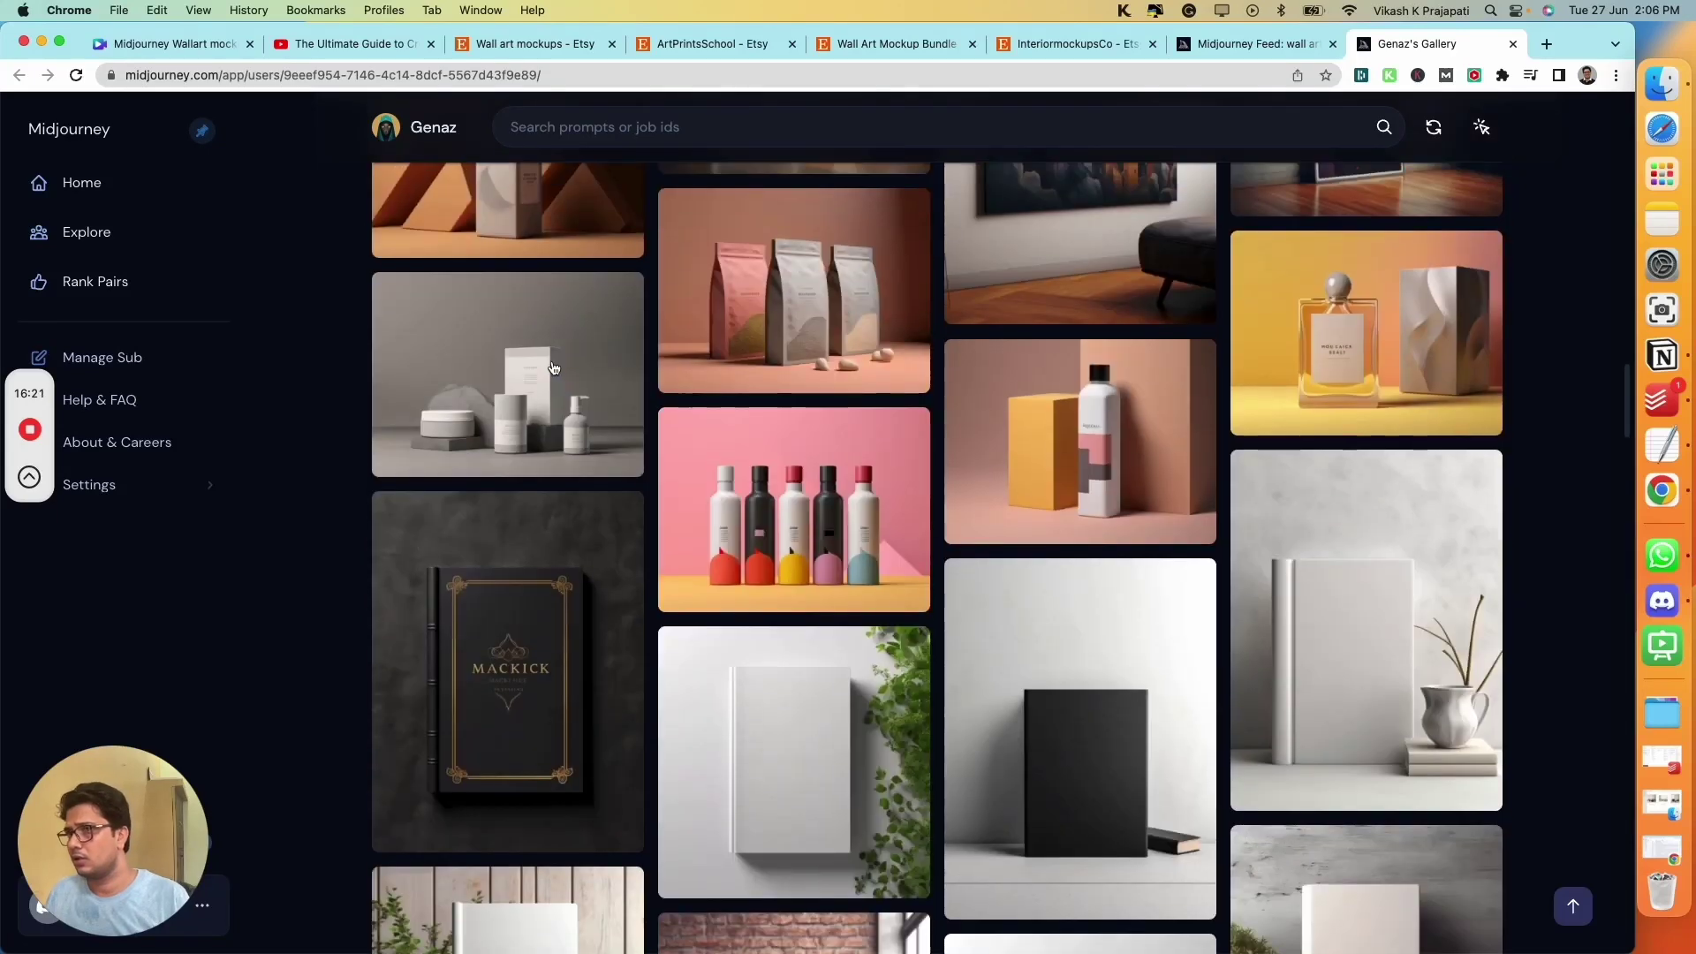
{"action": "scroll", "coordinate": [1236, 422], "scroll_direction": "up", "scroll_amount": 2}
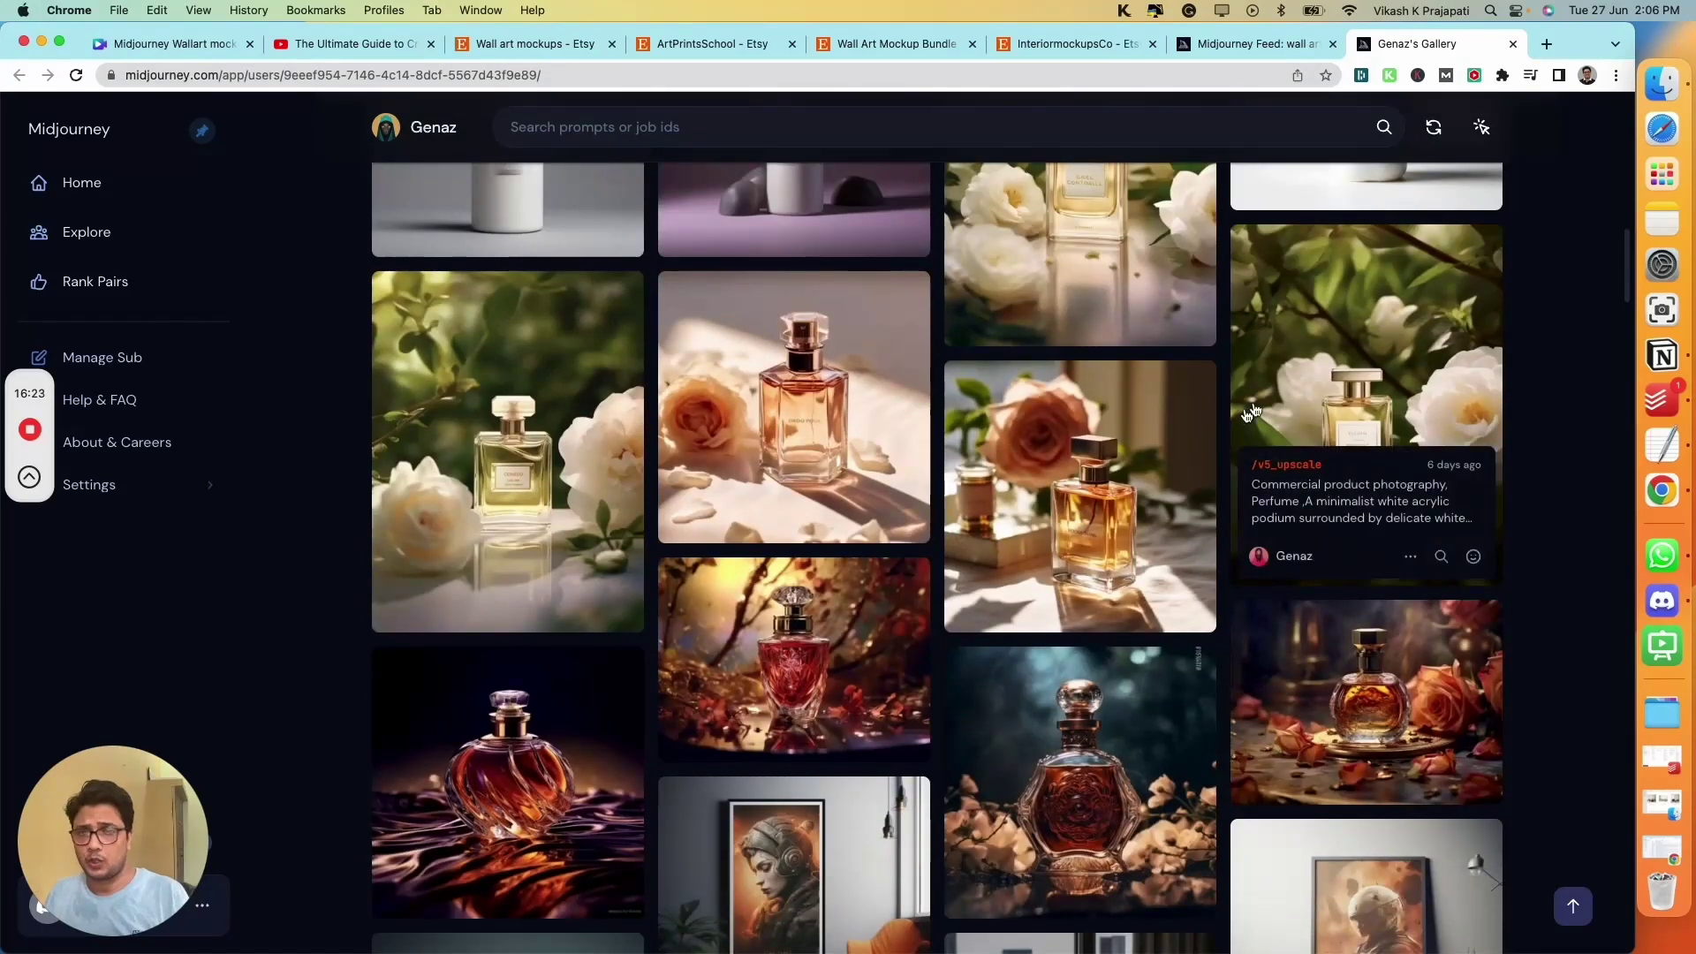
{"action": "left_click", "coordinate": [1260, 49]}
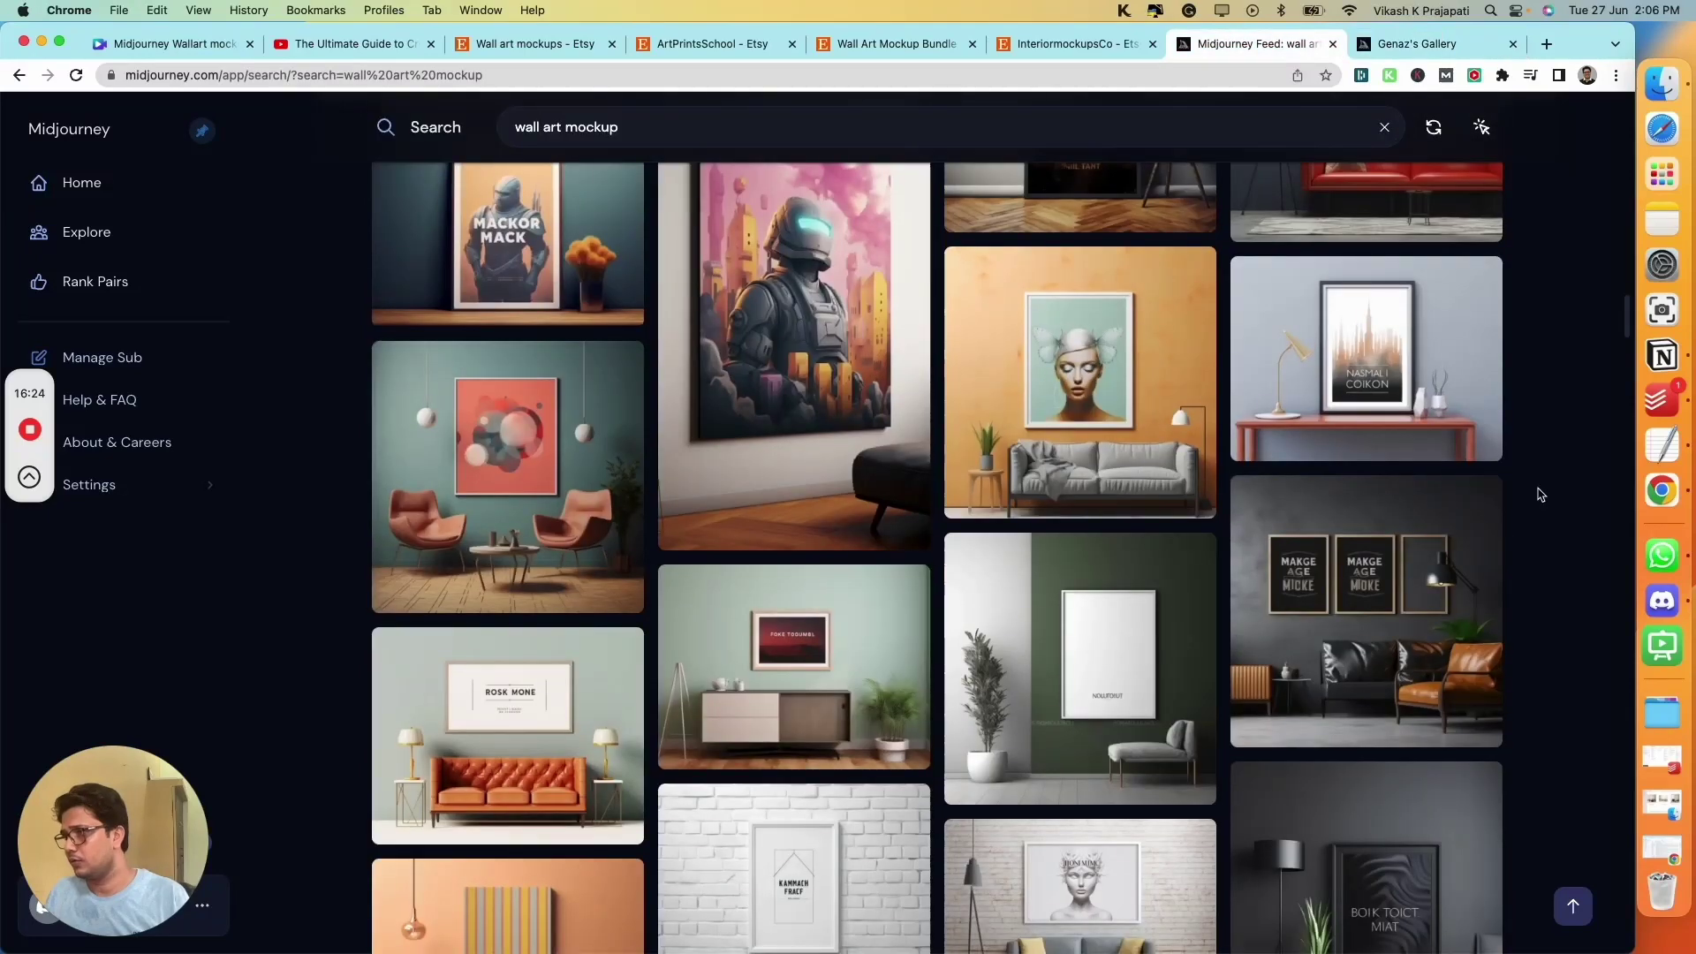
{"action": "scroll", "coordinate": [1540, 494], "scroll_direction": "down", "scroll_amount": 8}
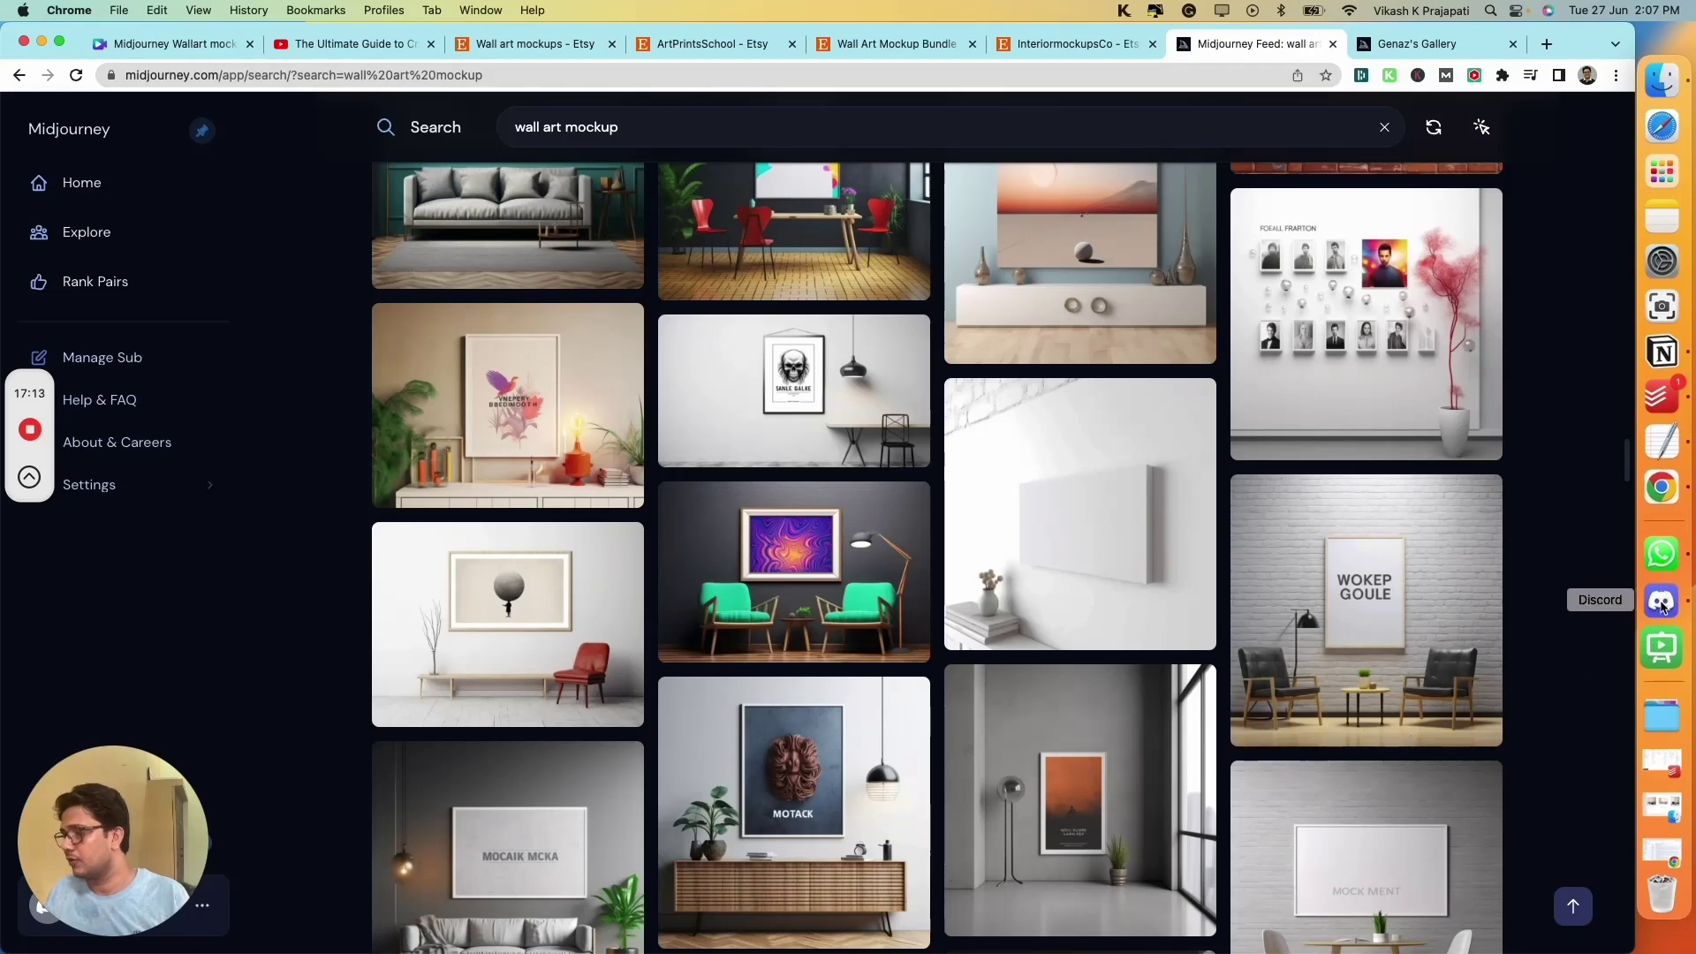
Step: Switch to Discord and start a Midjourney /describe command in the general channel
{"action": "left_click", "coordinate": [1660, 603]}
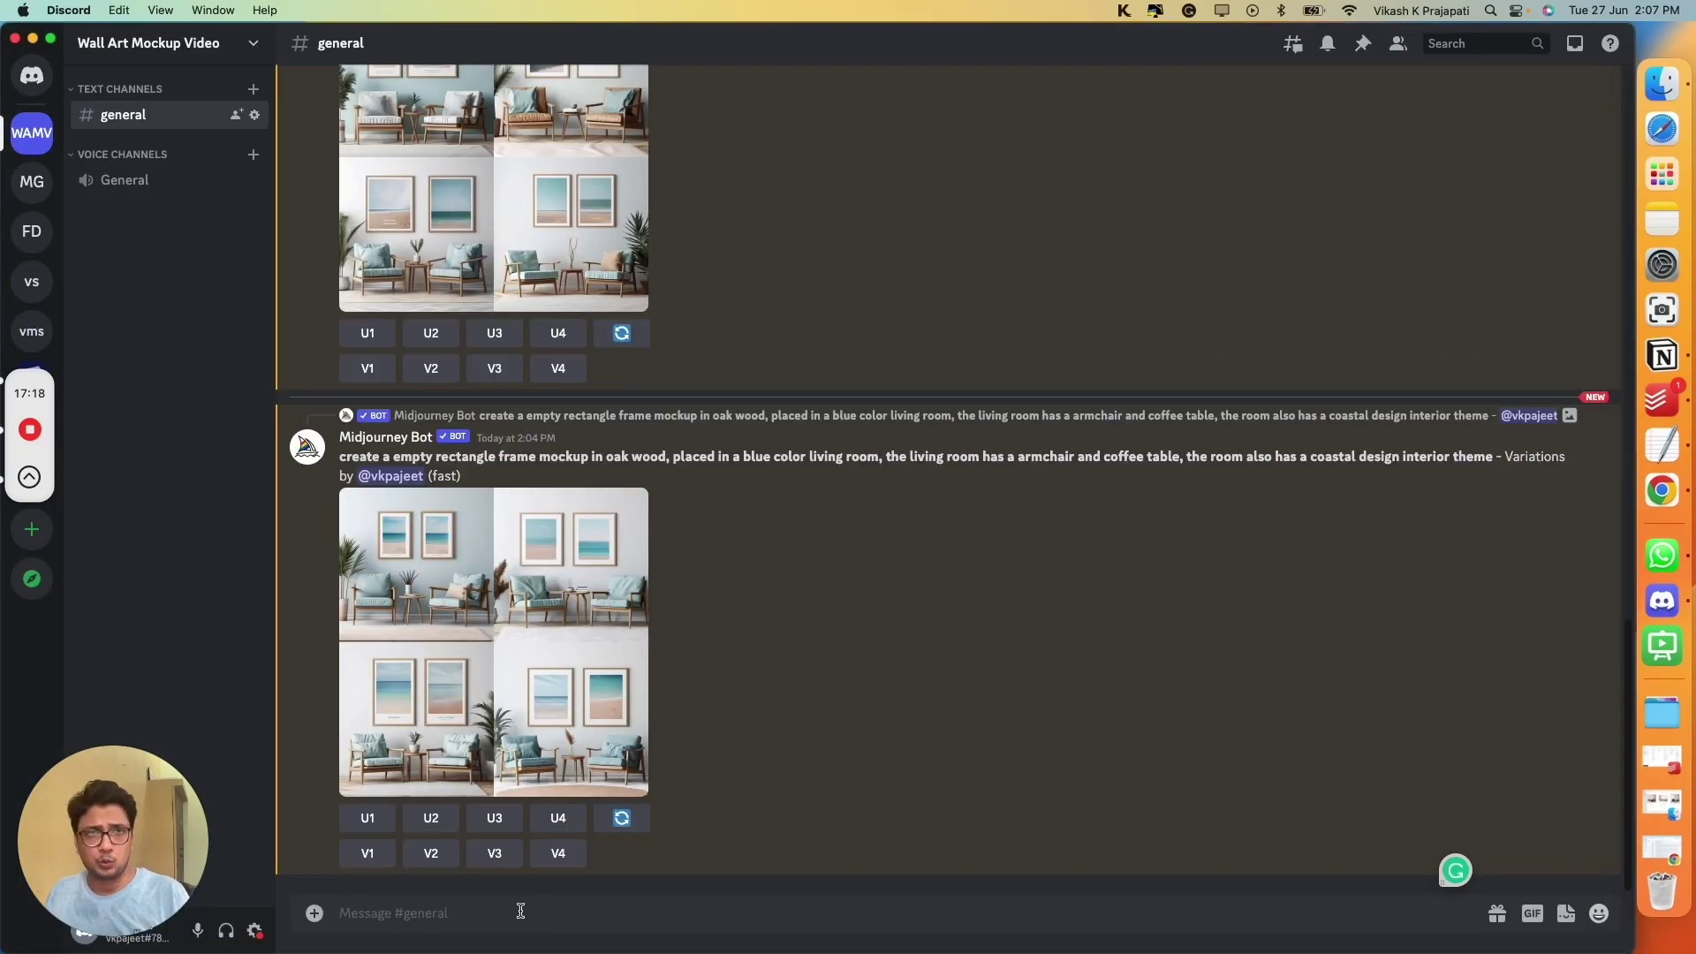
{"action": "left_click", "coordinate": [520, 911]}
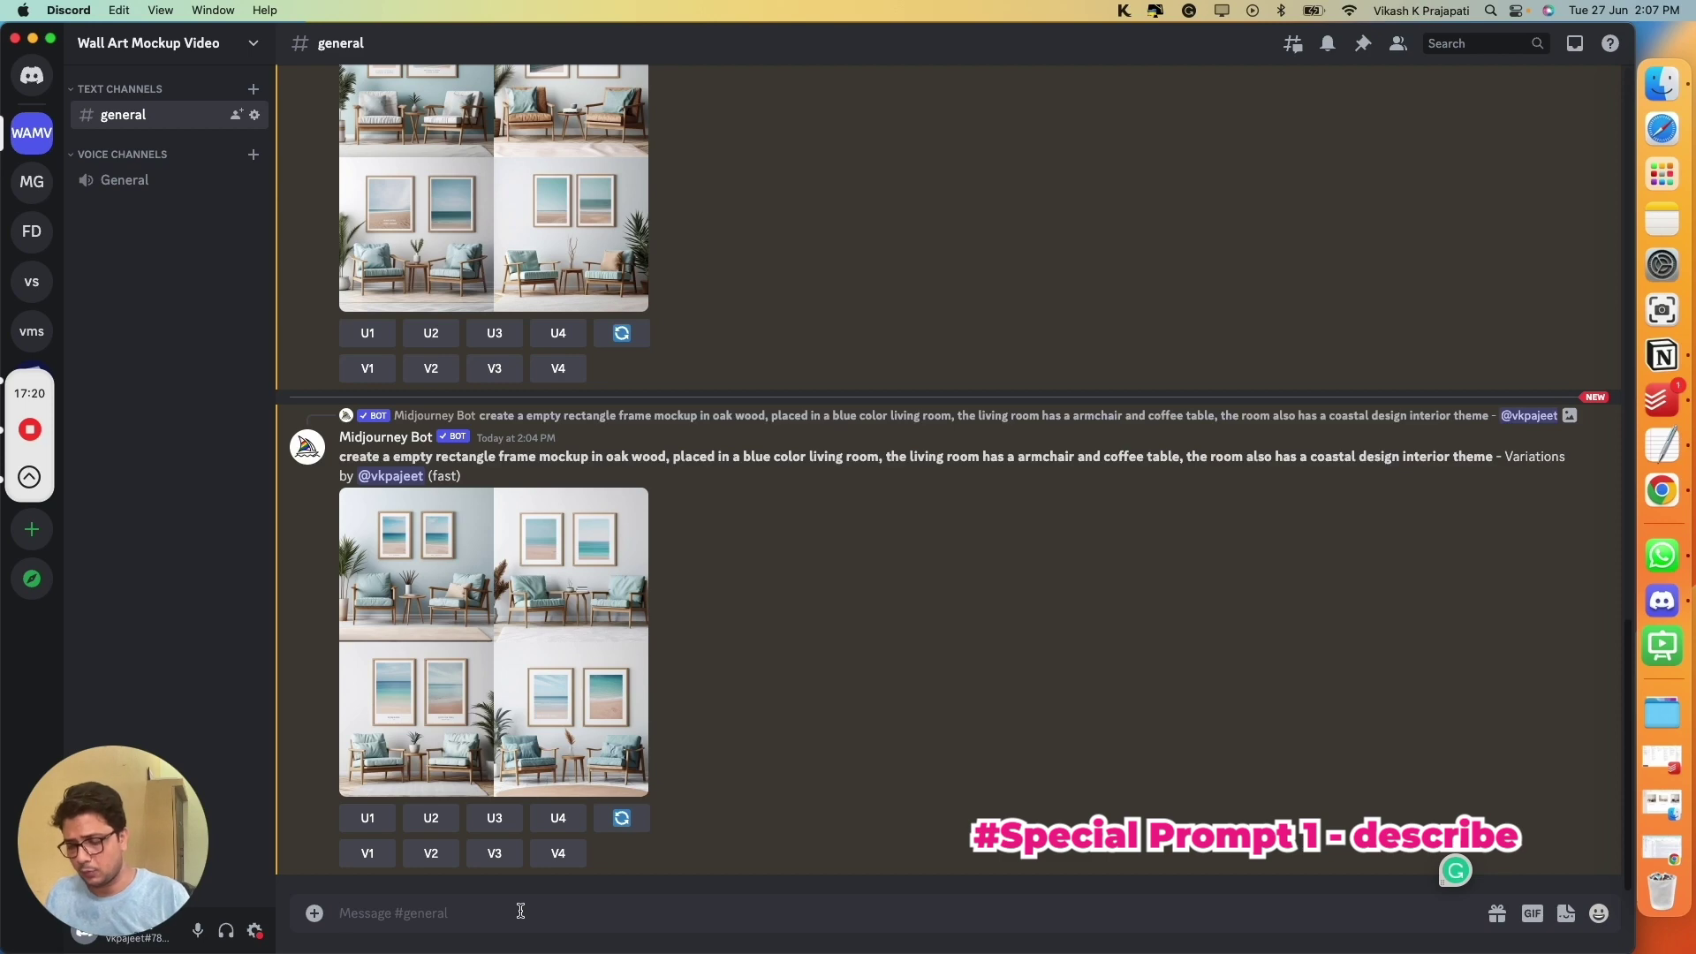
{"action": "type", "text": "/des"}
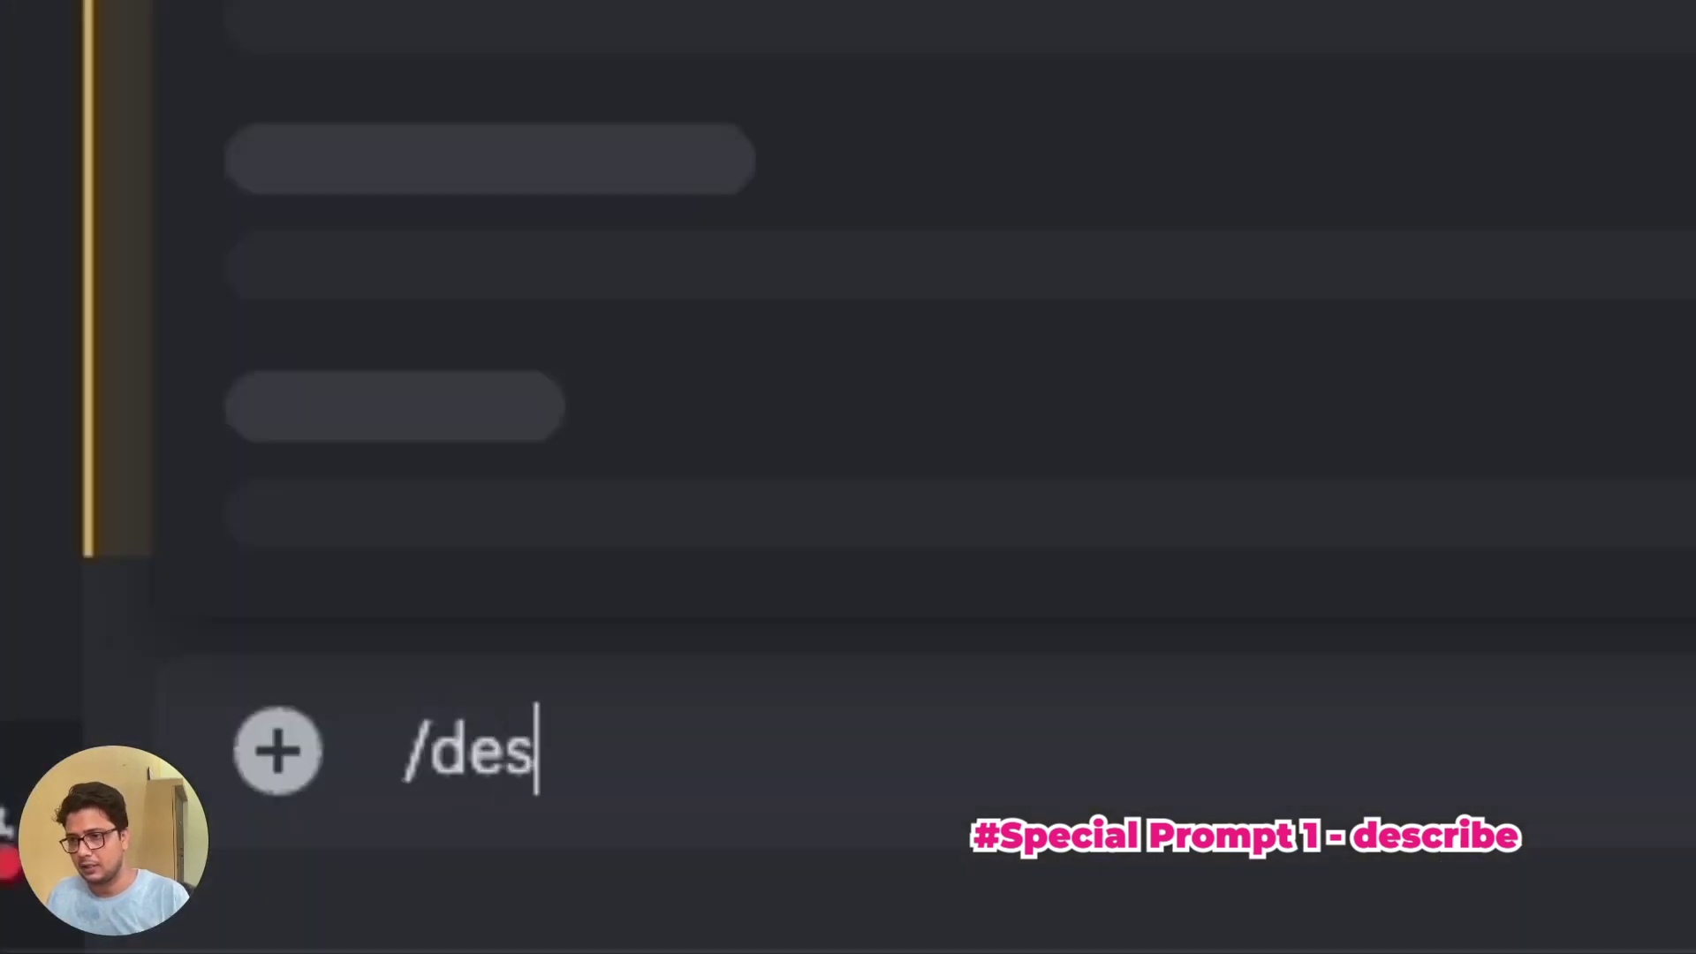
{"action": "type", "text": "cribe"}
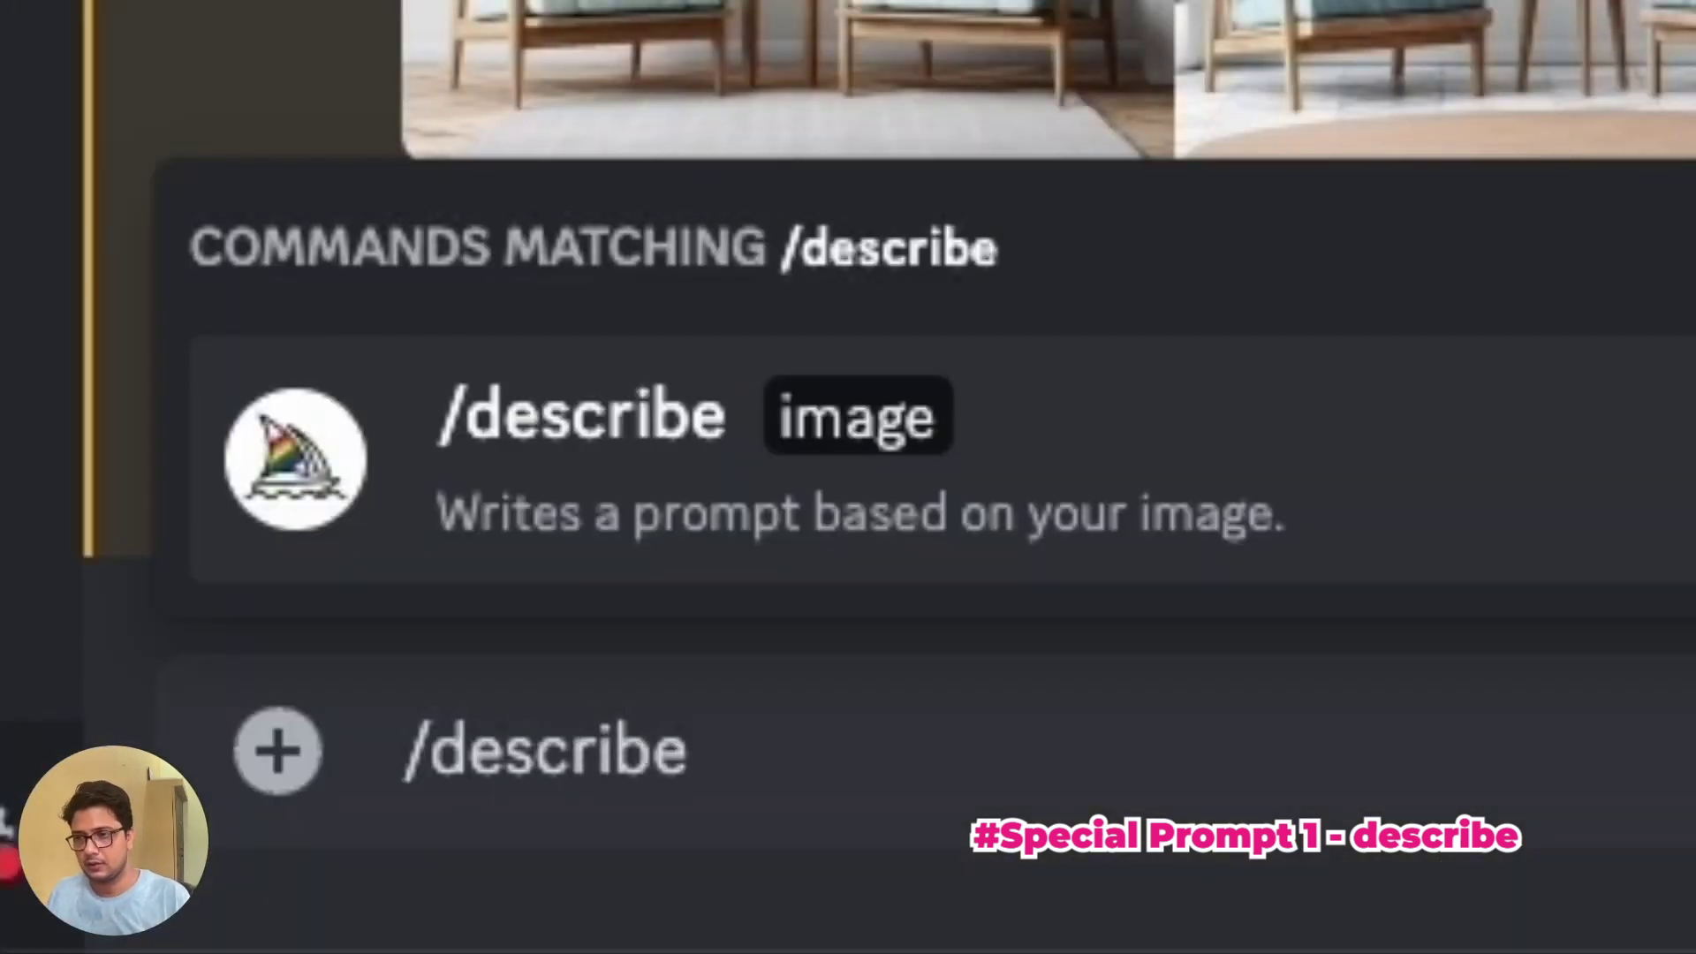
{"action": "key", "text": "Return"}
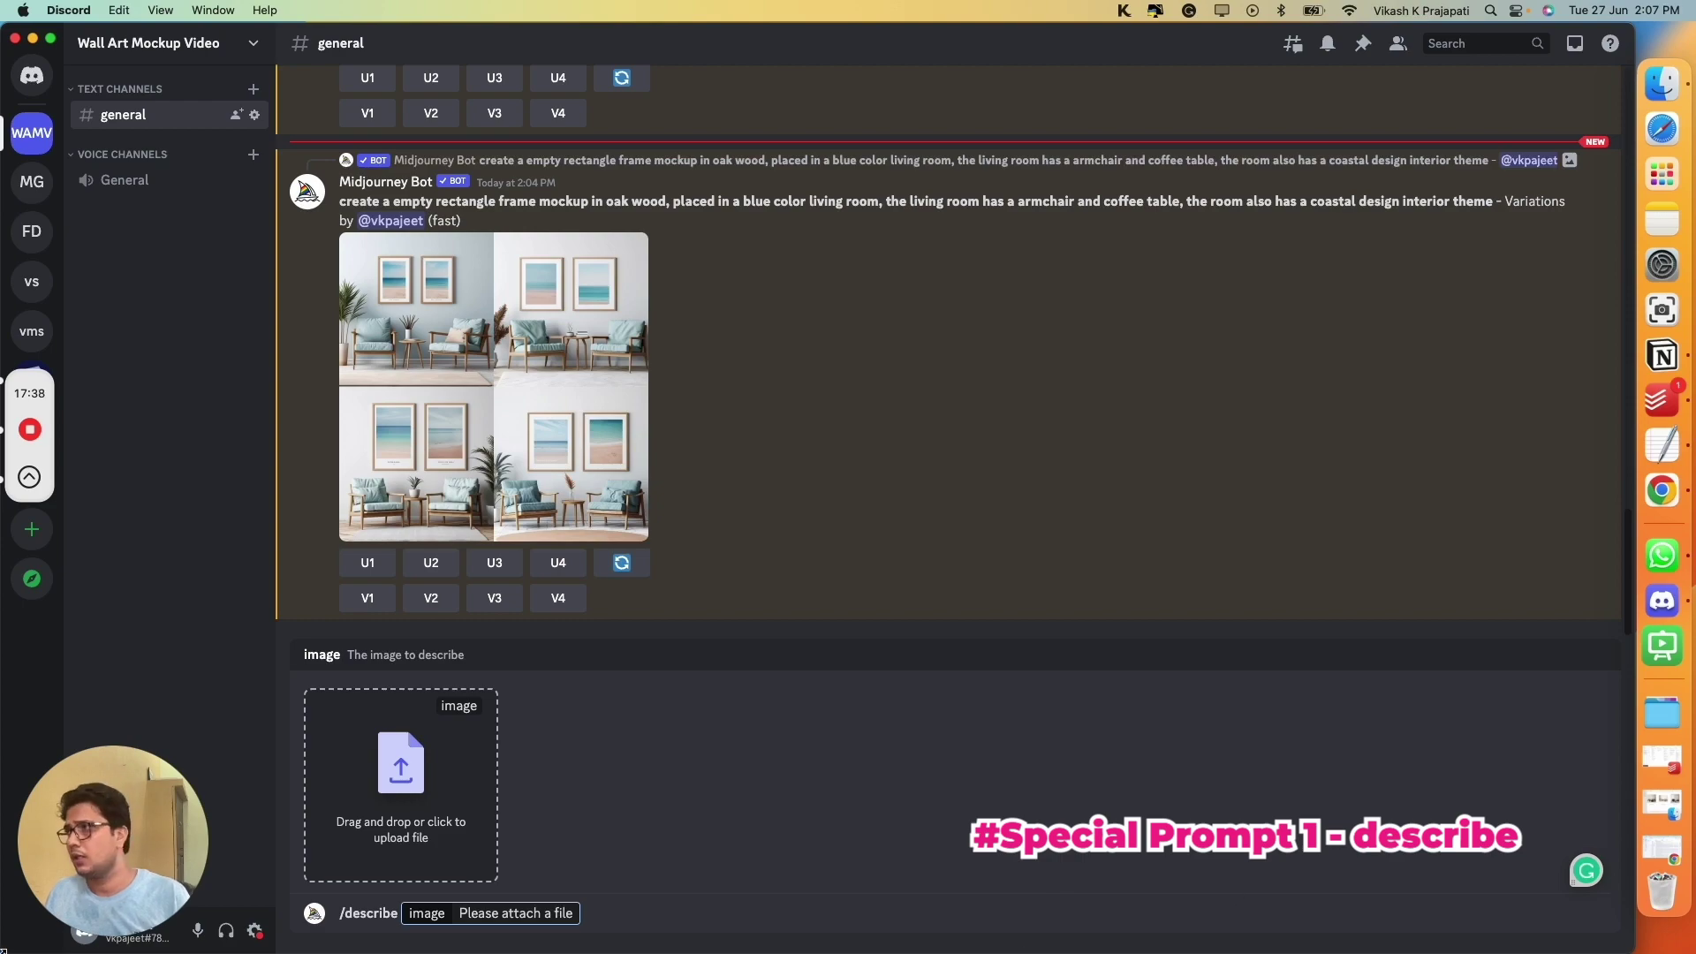
Step: Switch to Chrome and take an area screenshot of the InteriormockupsCo Etsy banner image showing a black frame above an armchair
{"action": "key", "text": "ctrl+Up"}
{"action": "left_click", "coordinate": [415, 300]}
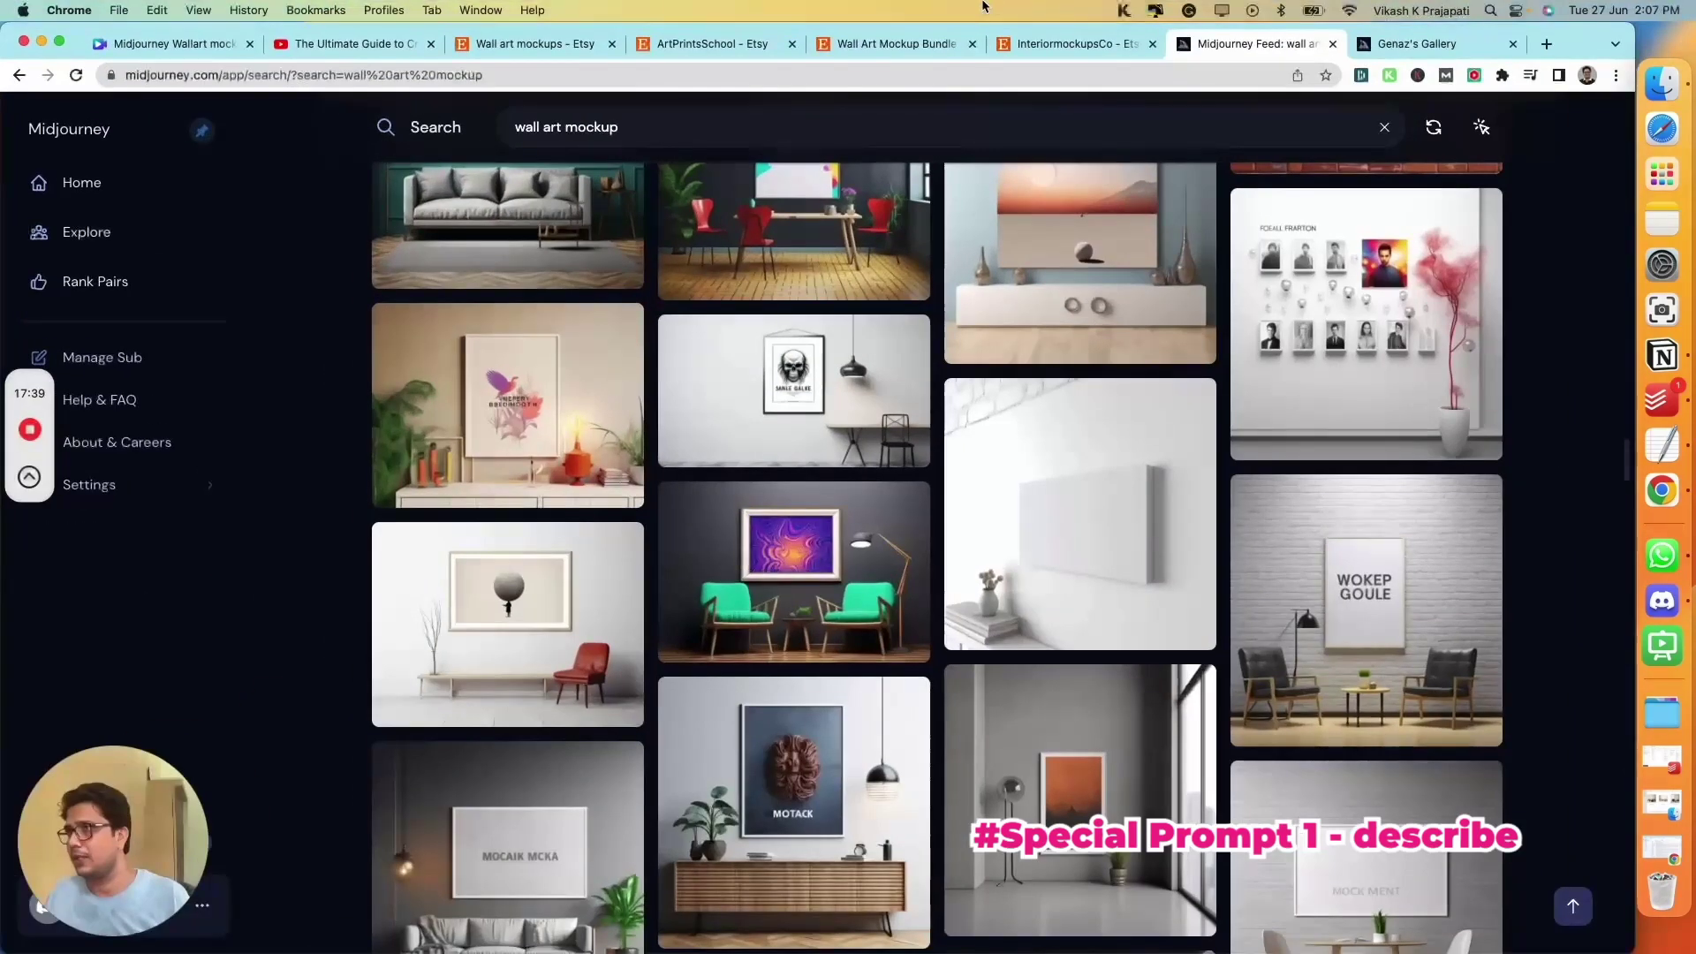
{"action": "left_click", "coordinate": [1023, 42]}
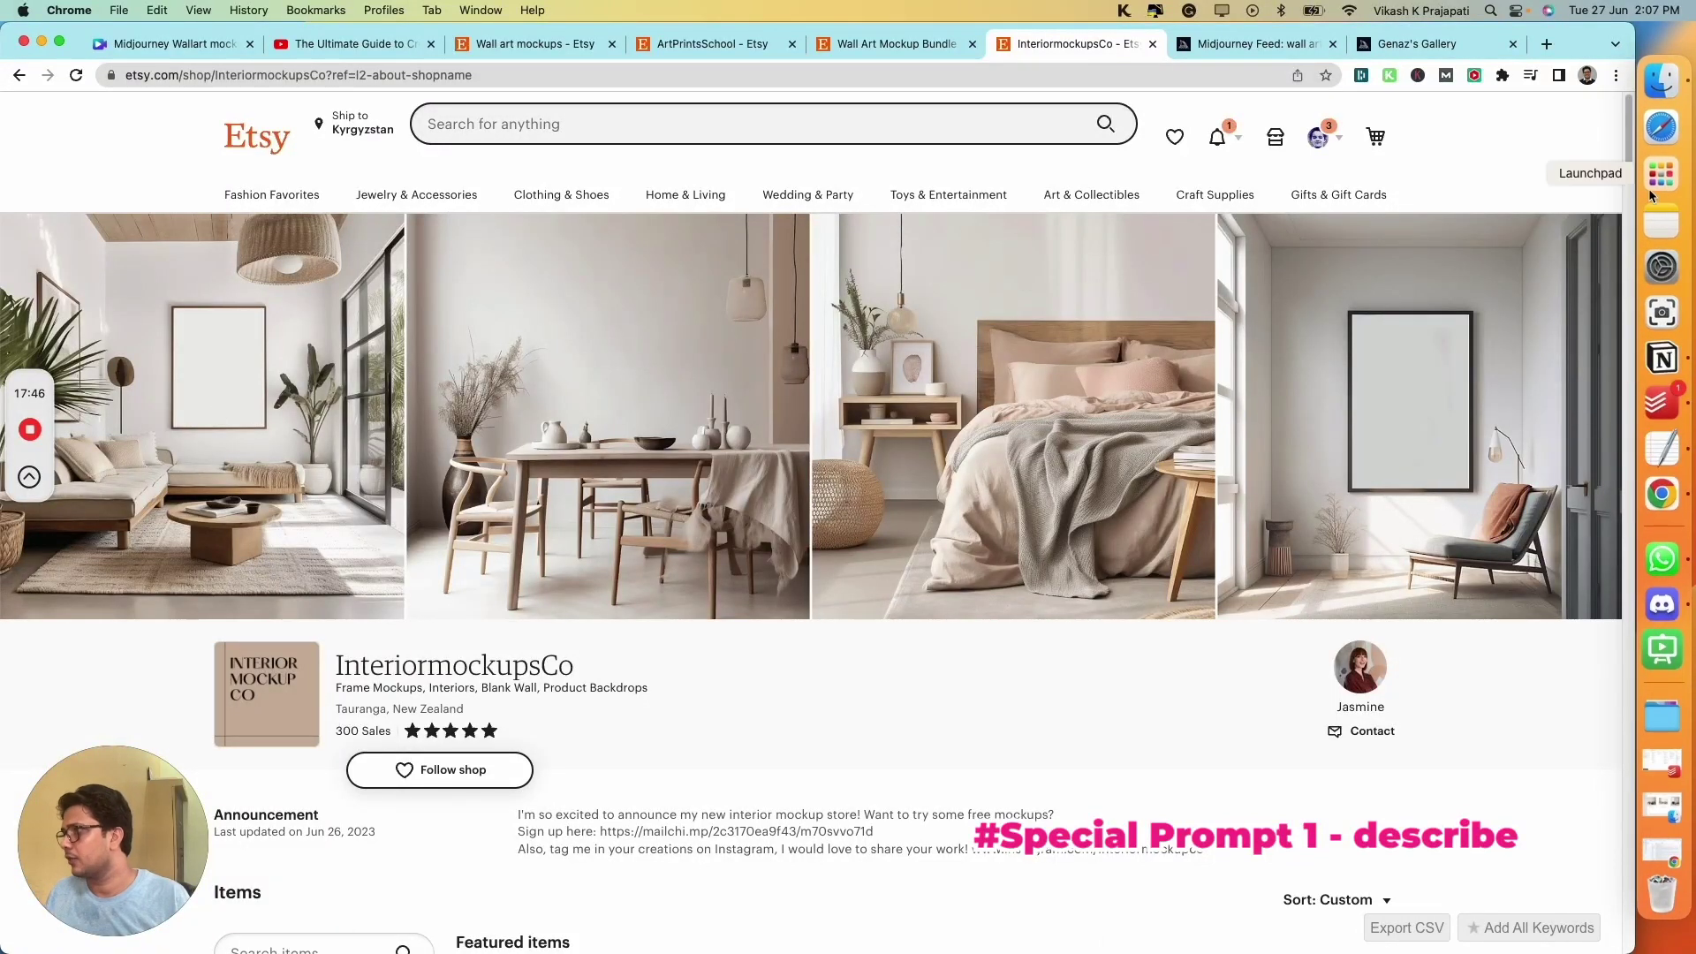
{"action": "left_click", "coordinate": [1661, 312]}
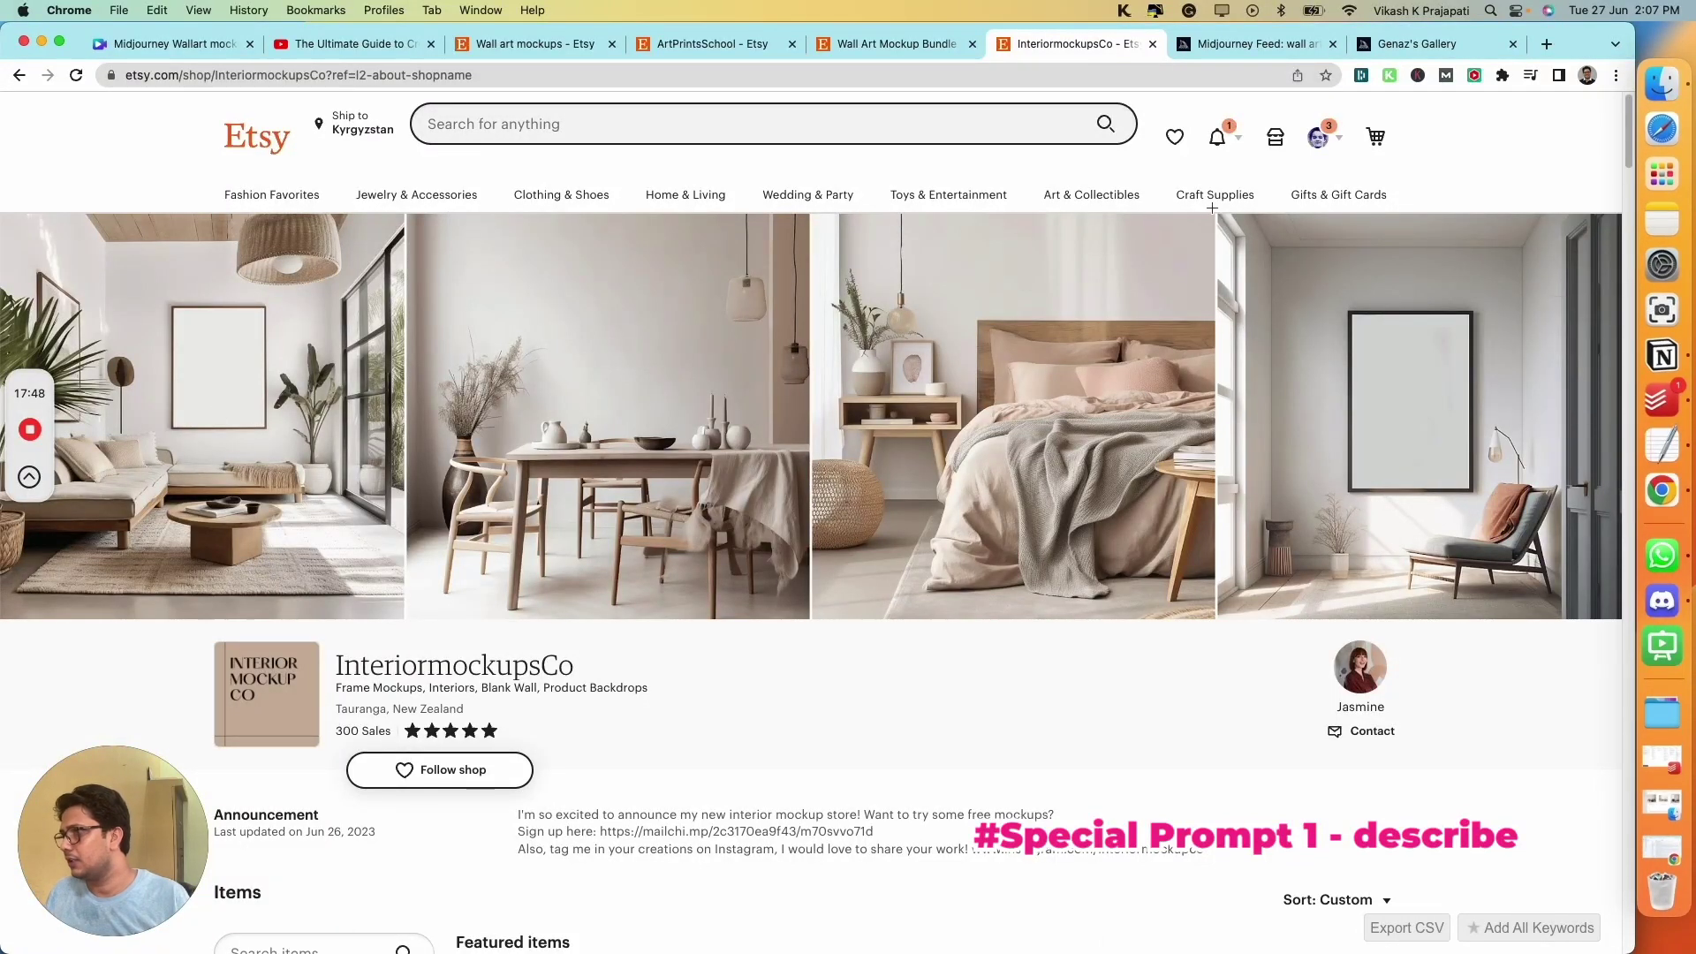
{"action": "left_click_drag", "start_coordinate": [1215, 212], "coordinate": [1615, 618]}
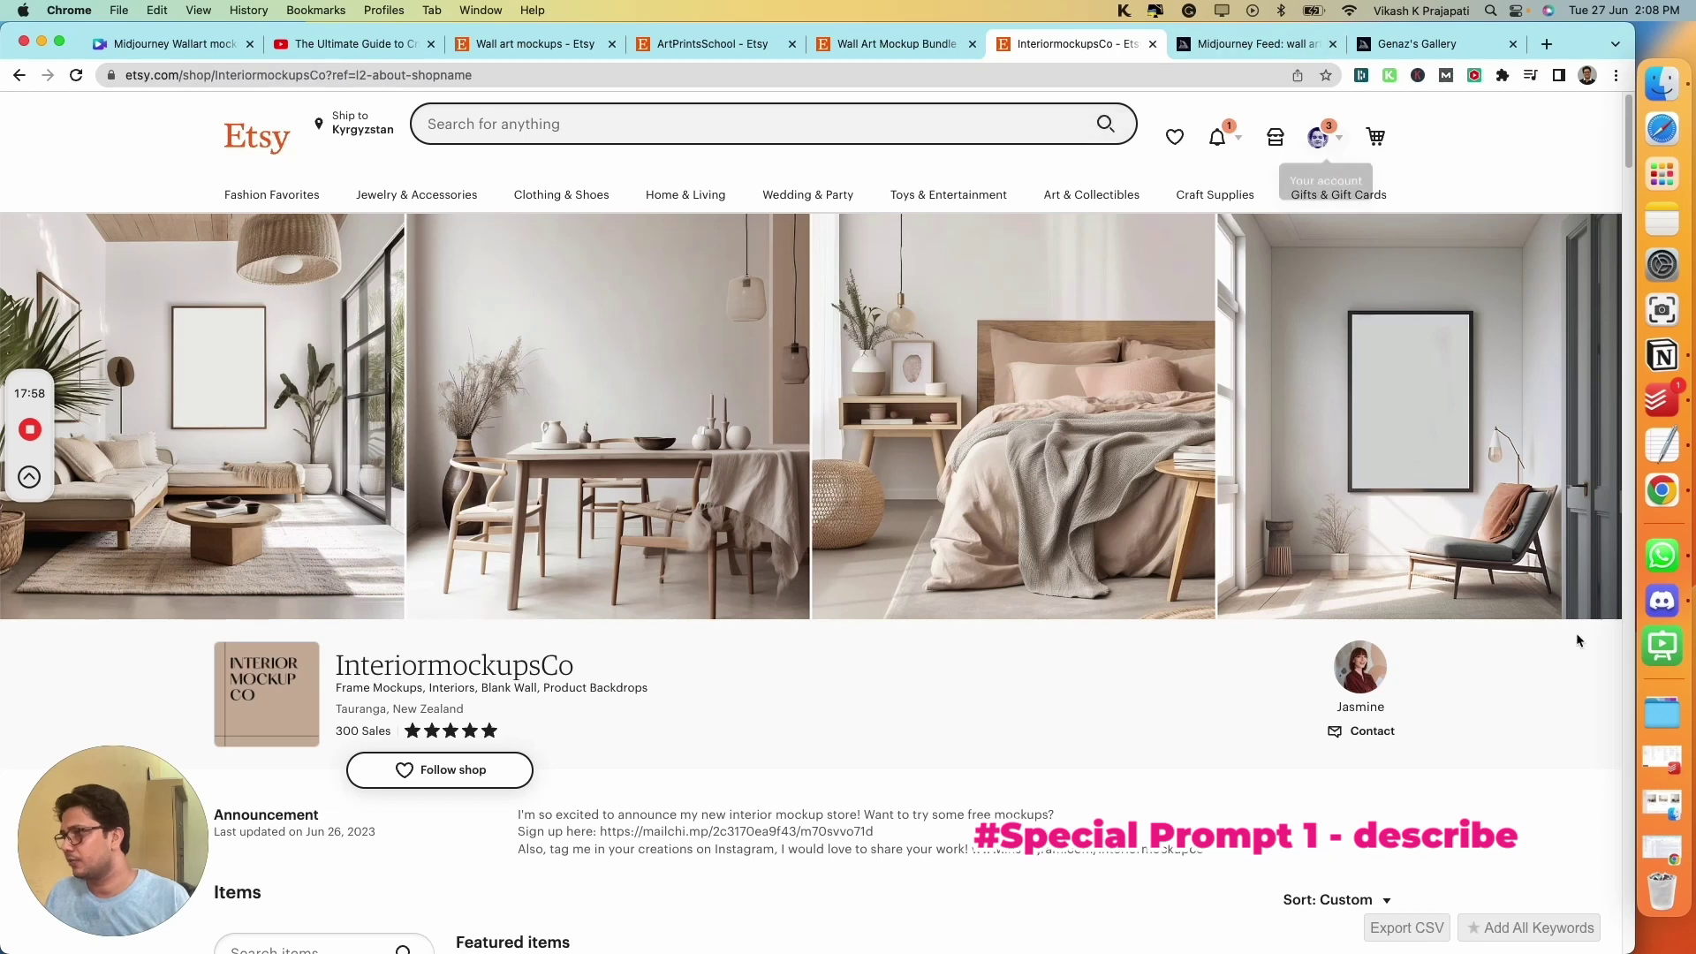
Step: Switch to Discord, attach the newest screenshot from Documents to the /describe command and submit it
{"action": "left_click", "coordinate": [1668, 611]}
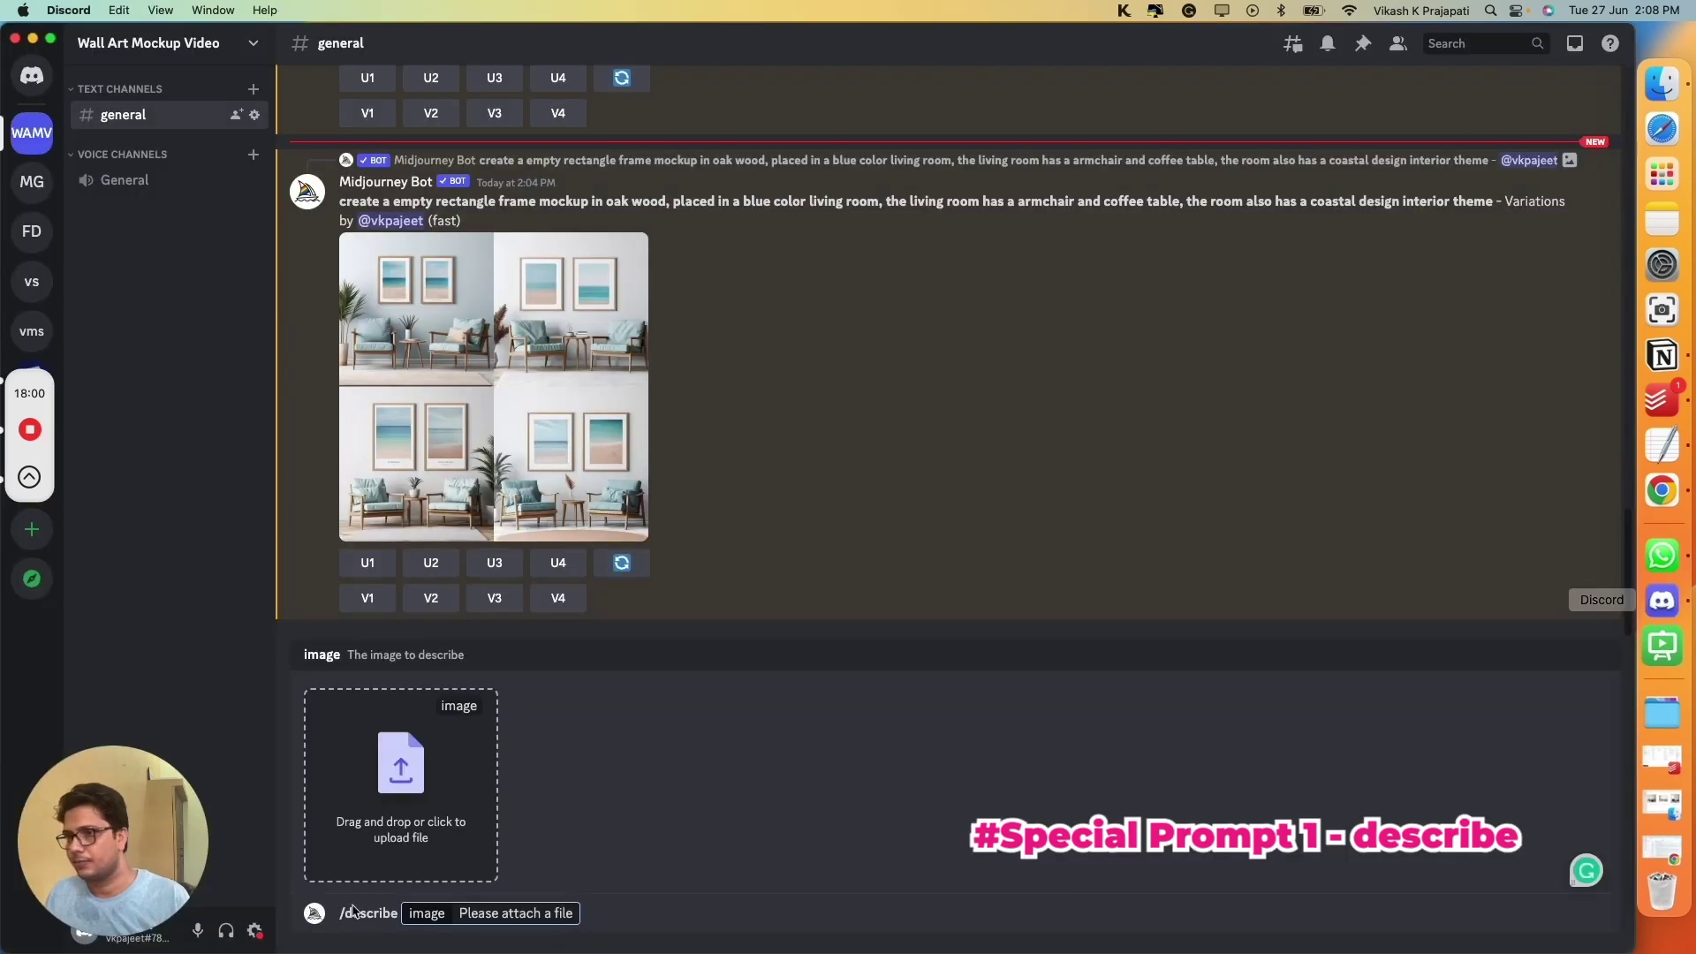
{"action": "left_click", "coordinate": [404, 805]}
{"action": "left_click", "coordinate": [521, 236]}
{"action": "left_click", "coordinate": [640, 431]}
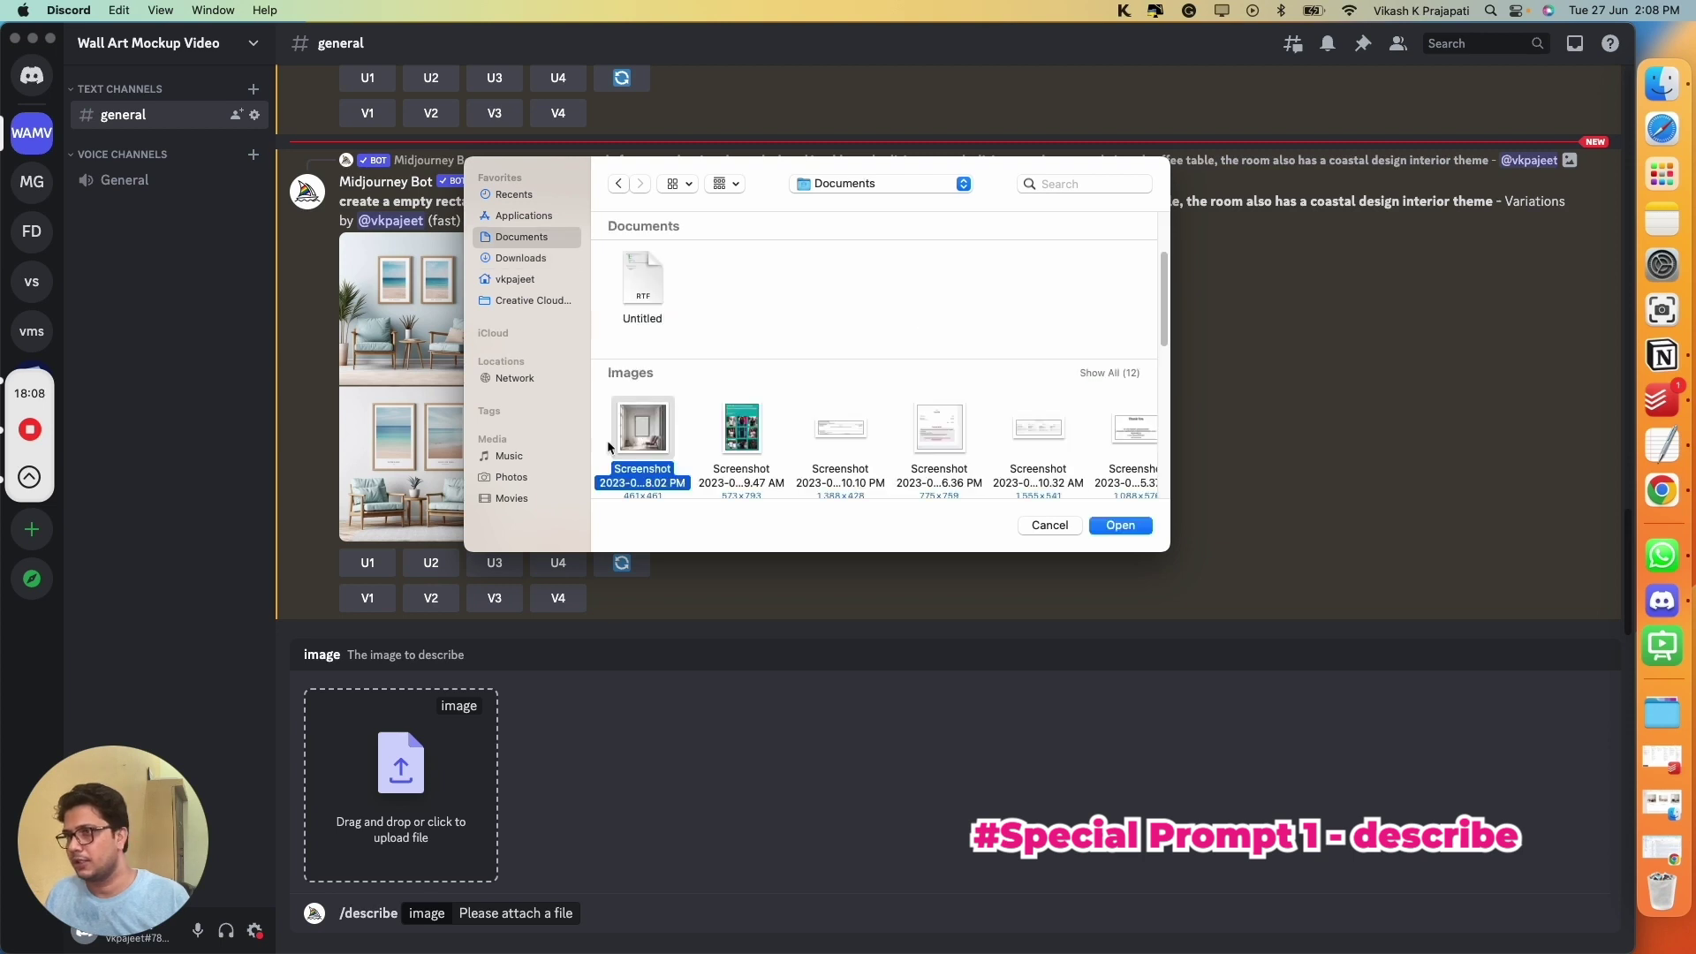
{"action": "left_click", "coordinate": [1120, 525]}
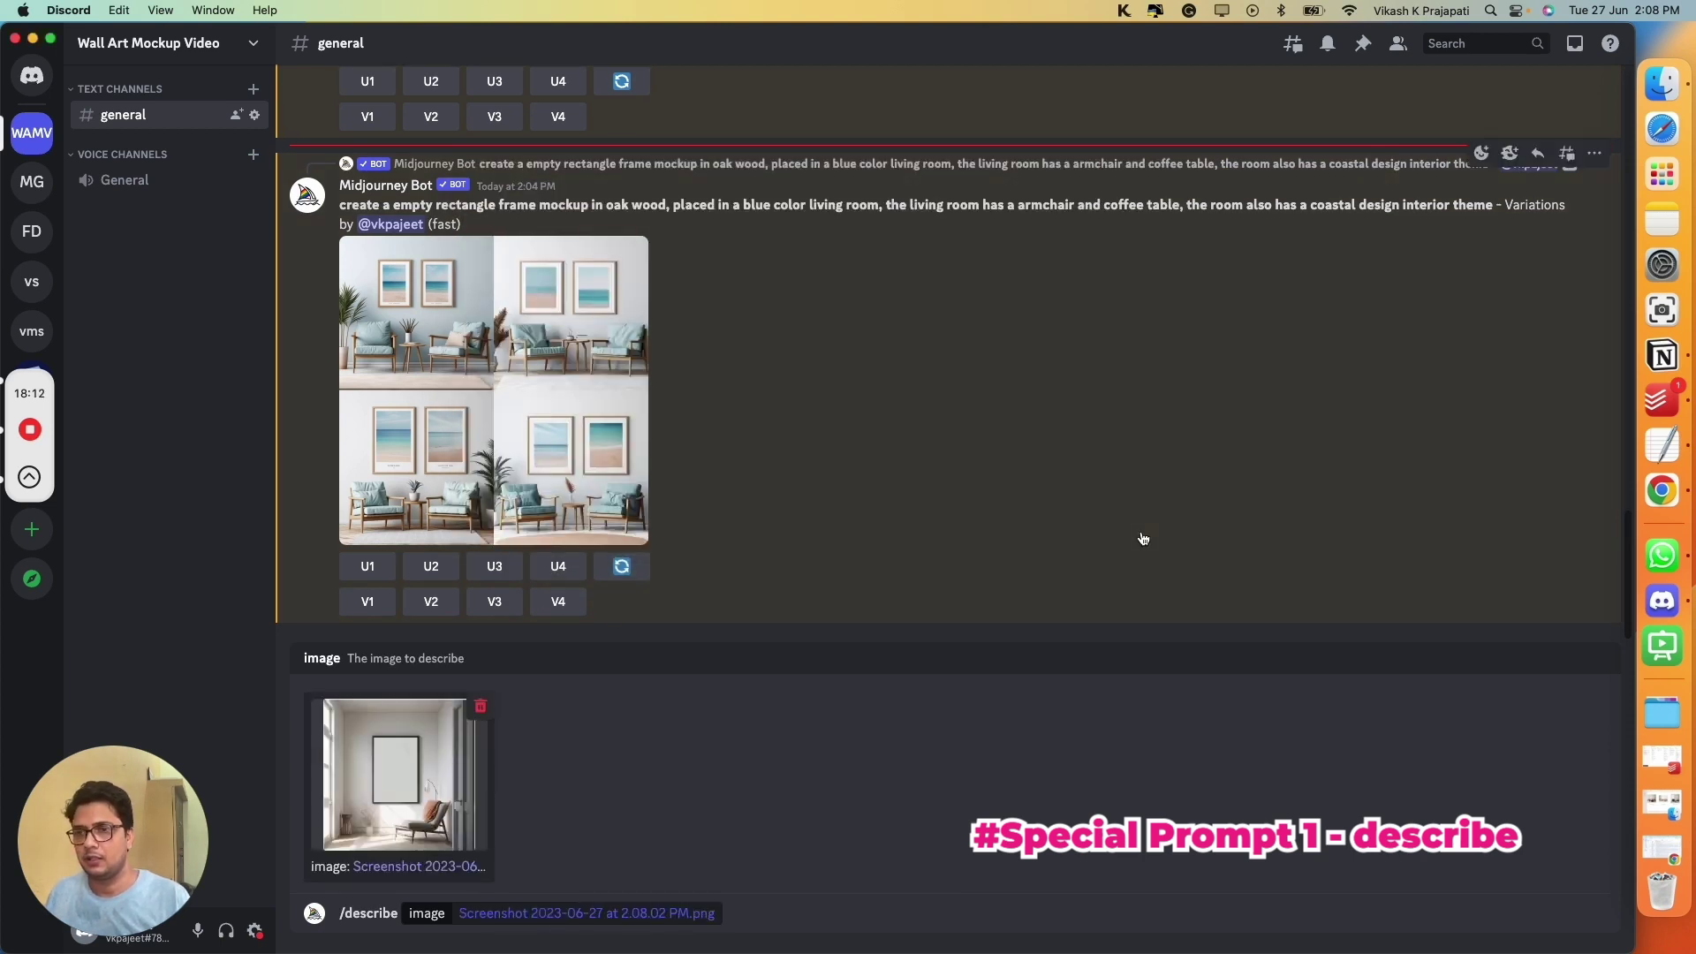
{"action": "key", "text": "Return"}
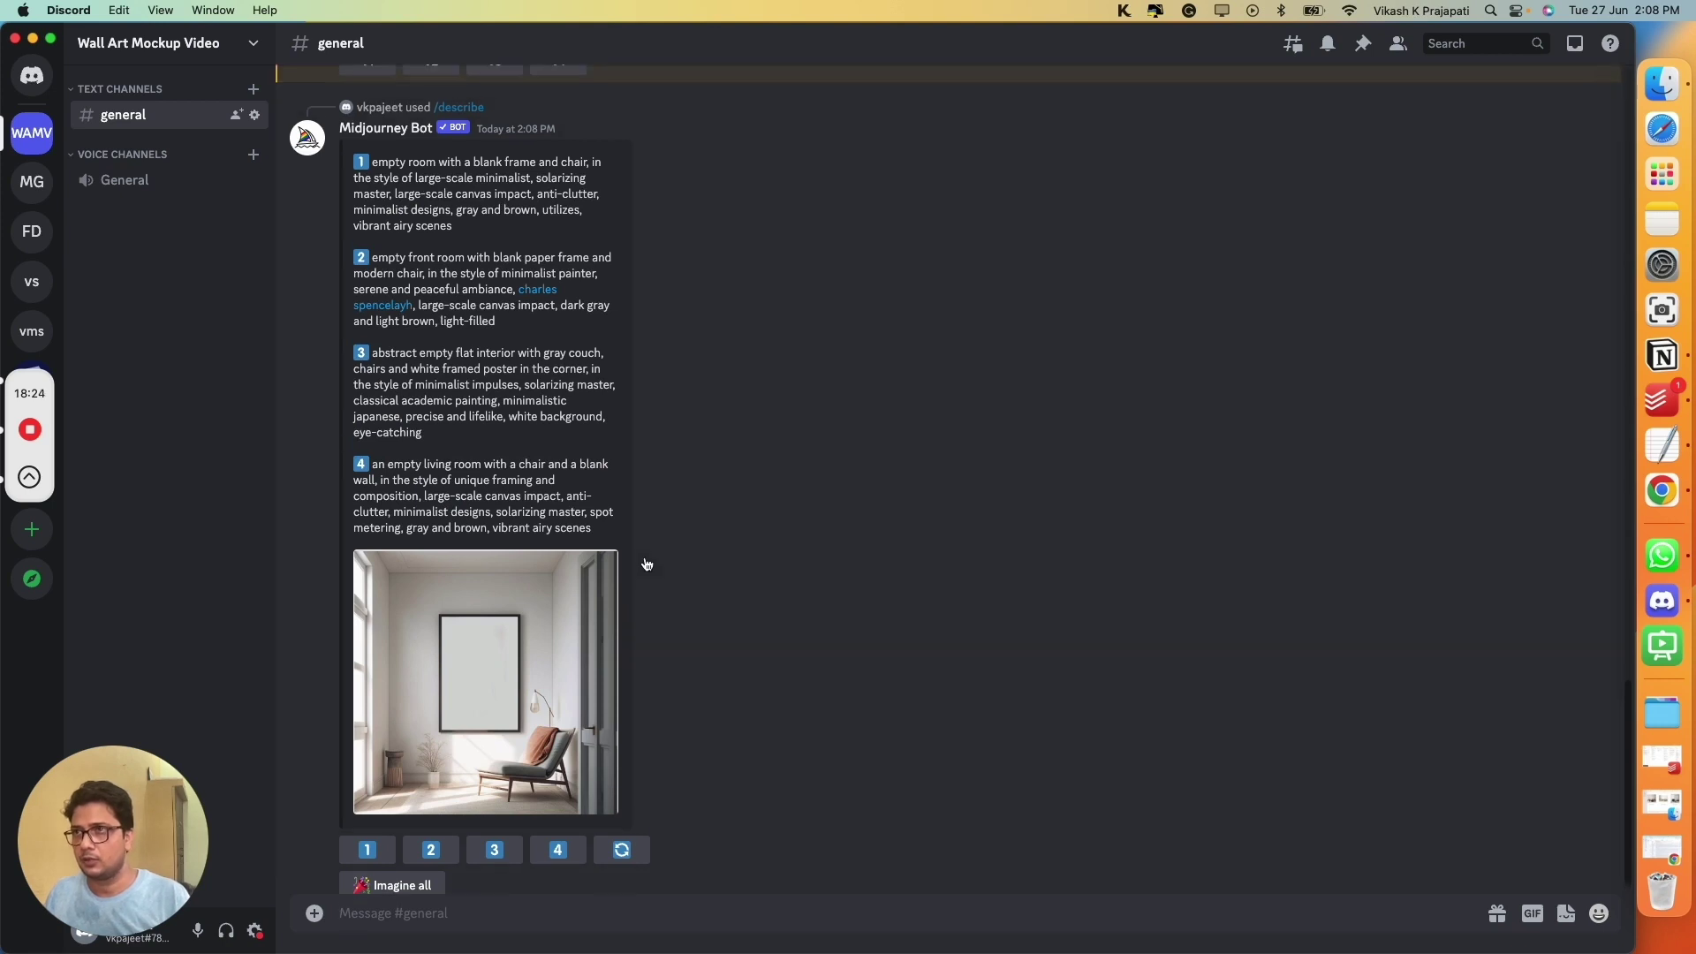
Step: Read the four prompts described from the image and select the text of the first, "empty room with a blank frame and chair"
{"action": "scroll", "coordinate": [644, 559], "scroll_direction": "up", "scroll_amount": 3}
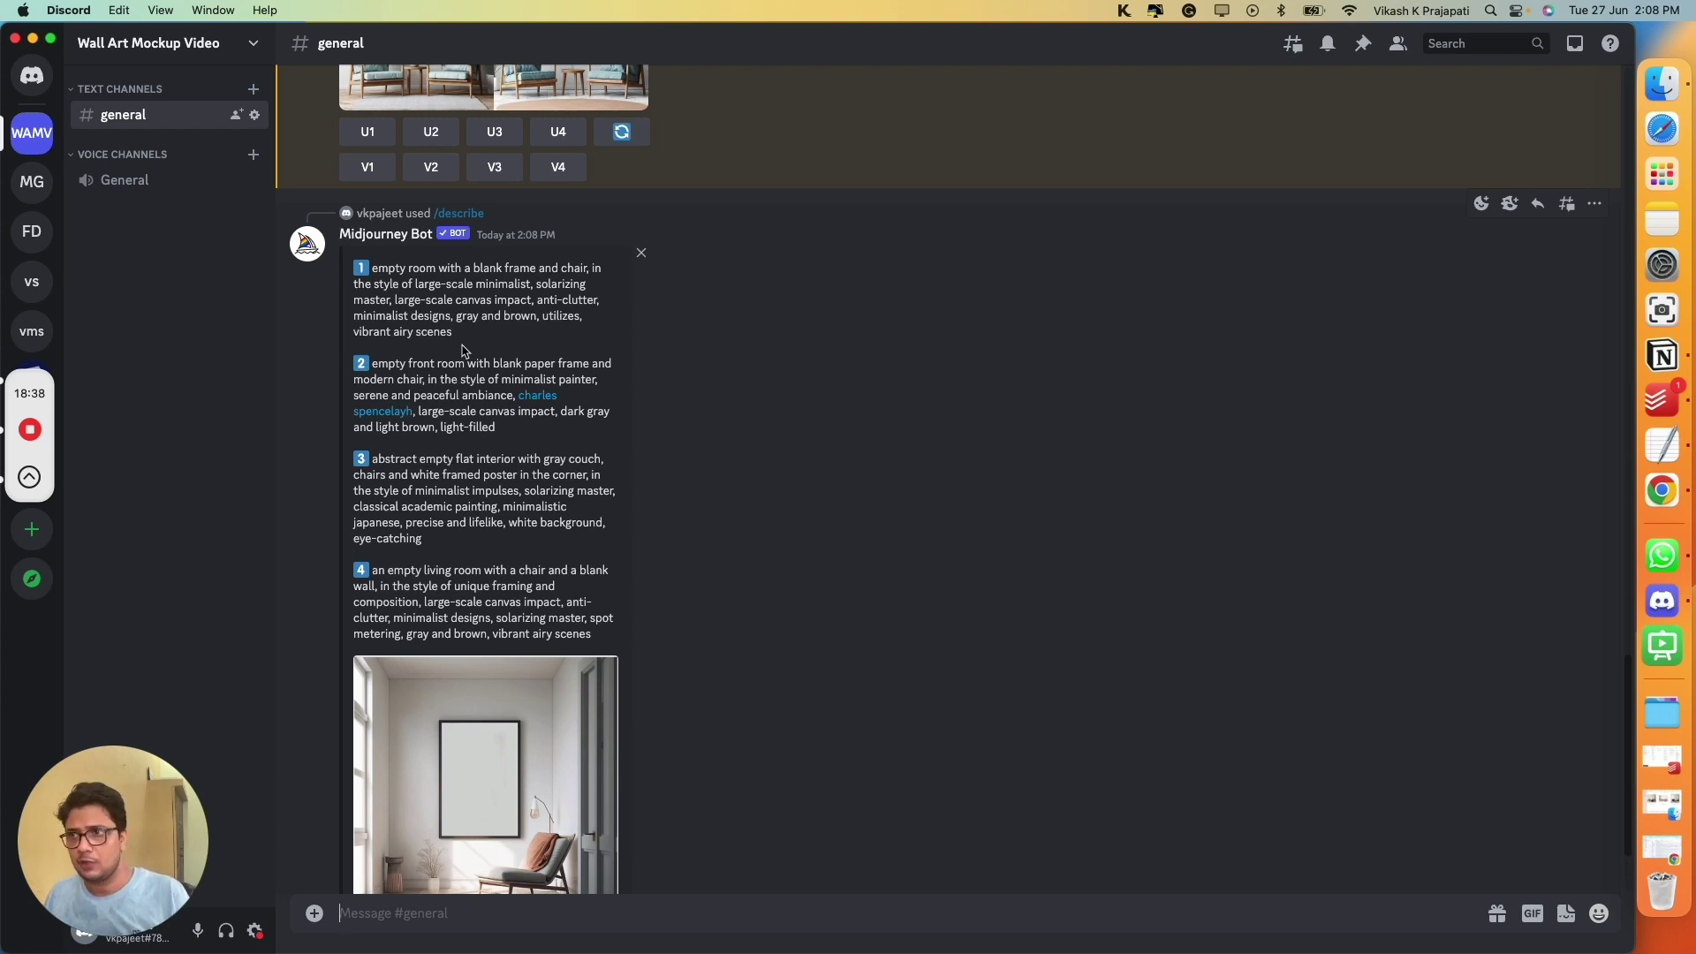
{"action": "scroll", "coordinate": [524, 650], "scroll_direction": "down", "scroll_amount": 2}
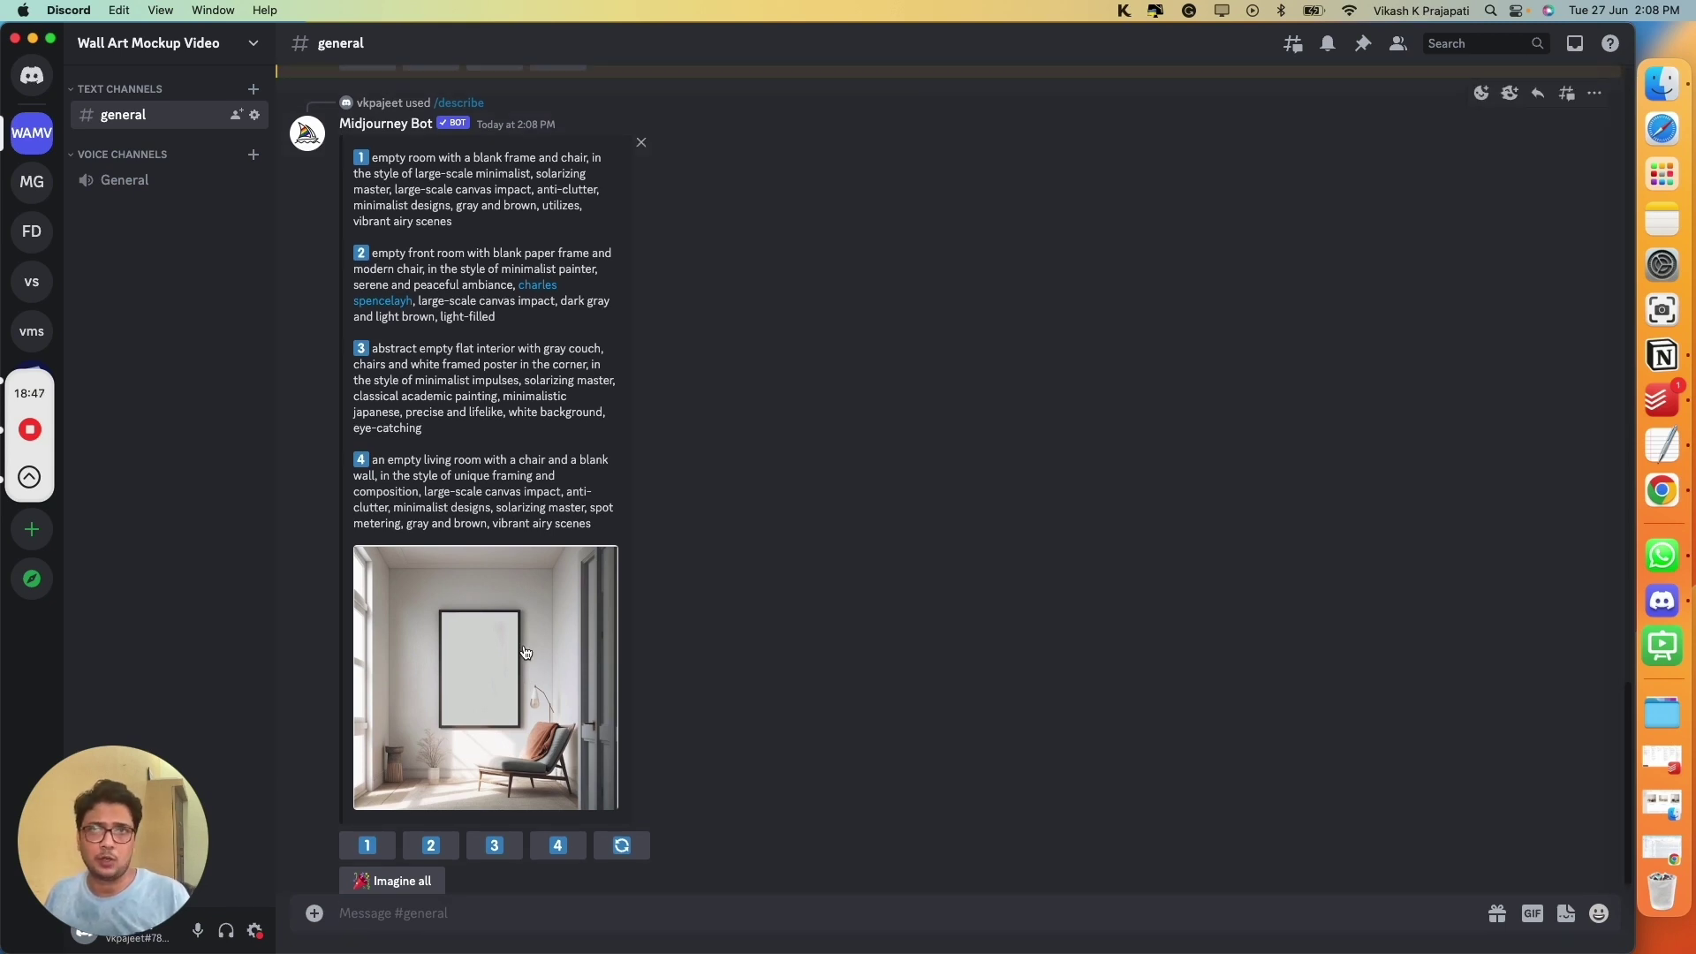
{"action": "scroll", "coordinate": [524, 651], "scroll_direction": "up", "scroll_amount": 3}
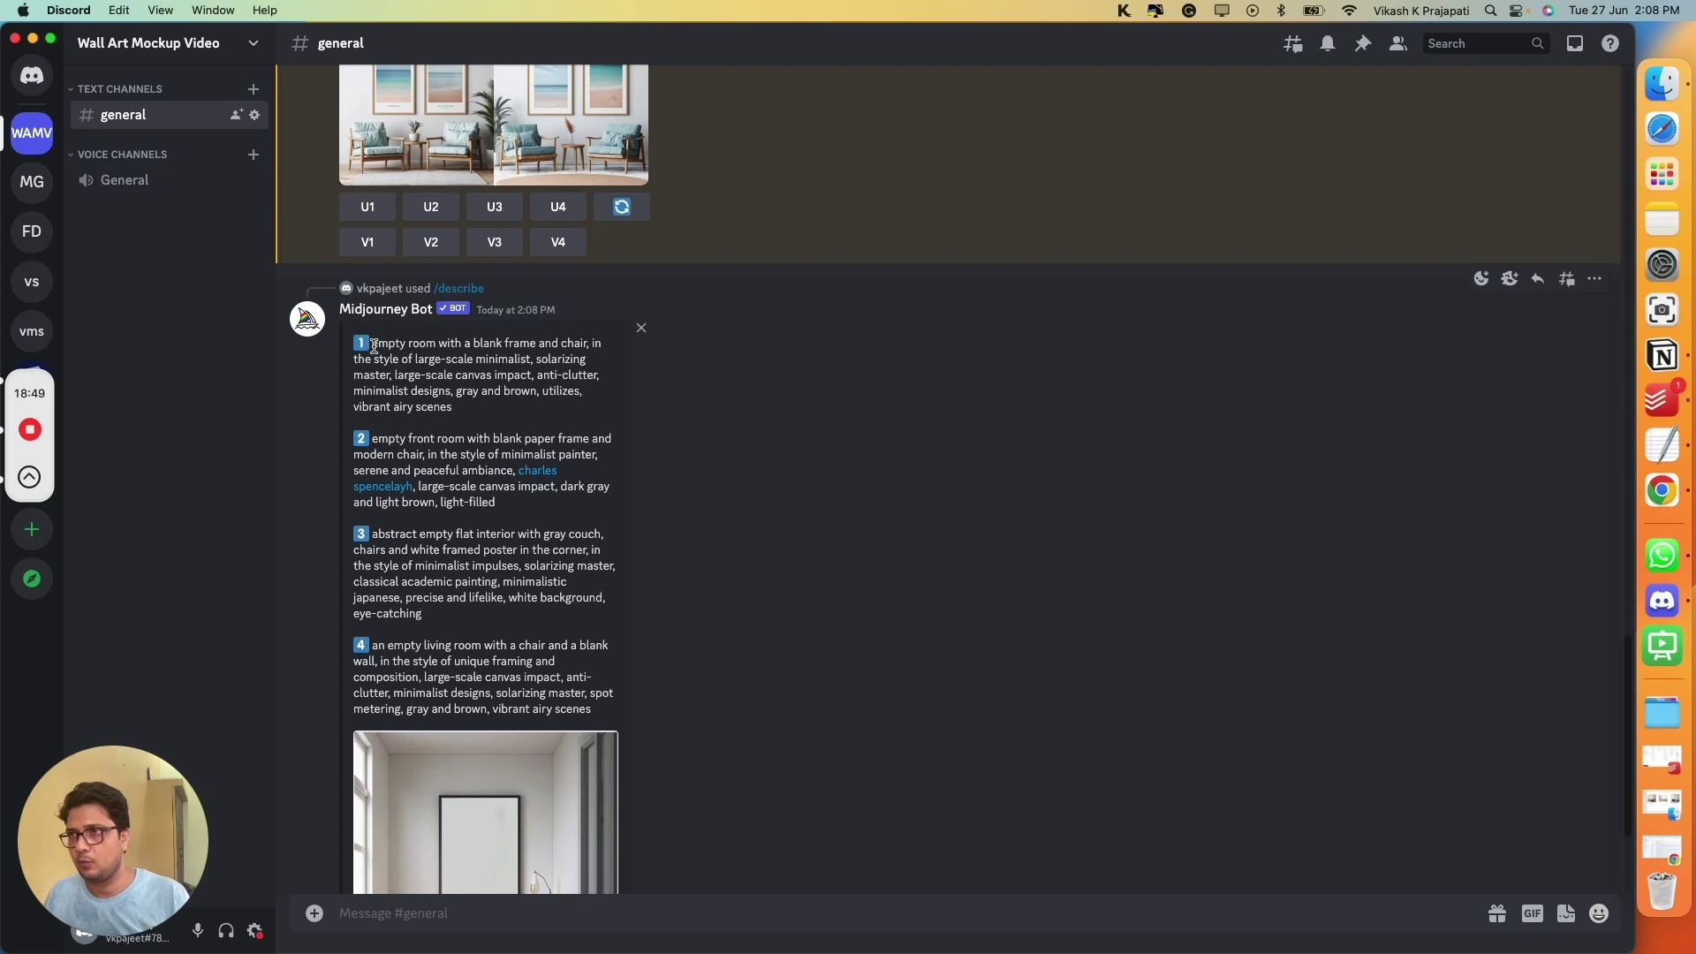
{"action": "left_click_drag", "start_coordinate": [374, 346], "coordinate": [511, 416]}
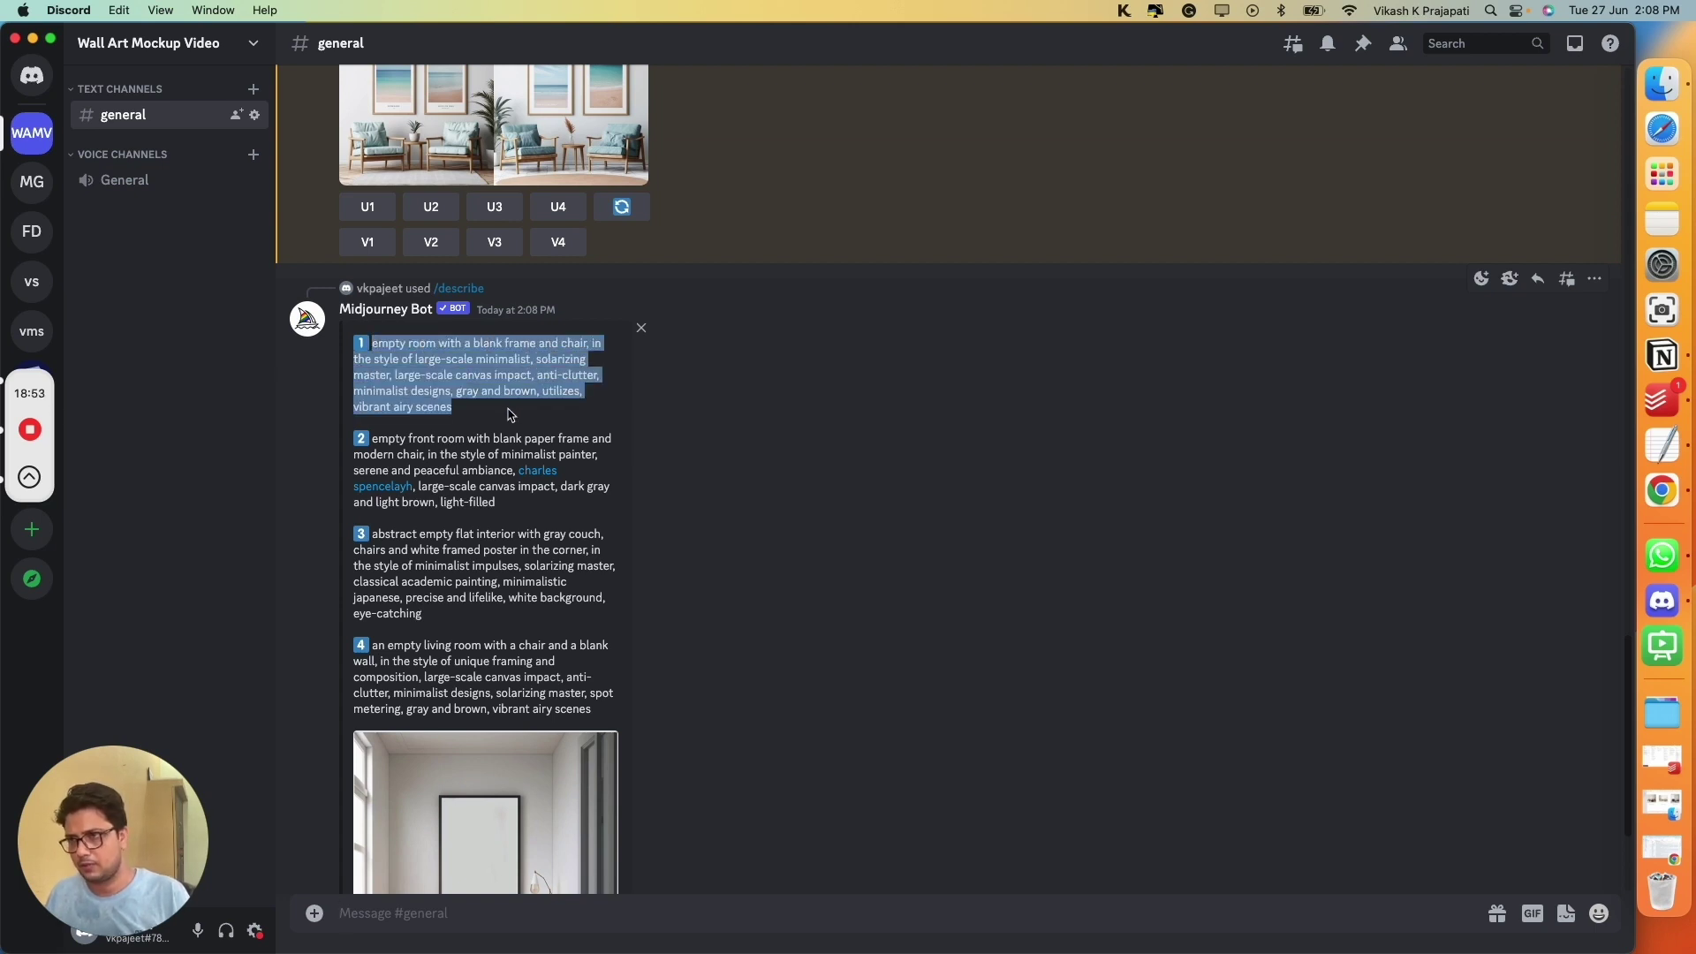
{"action": "scroll", "coordinate": [487, 574], "scroll_direction": "down", "scroll_amount": 3}
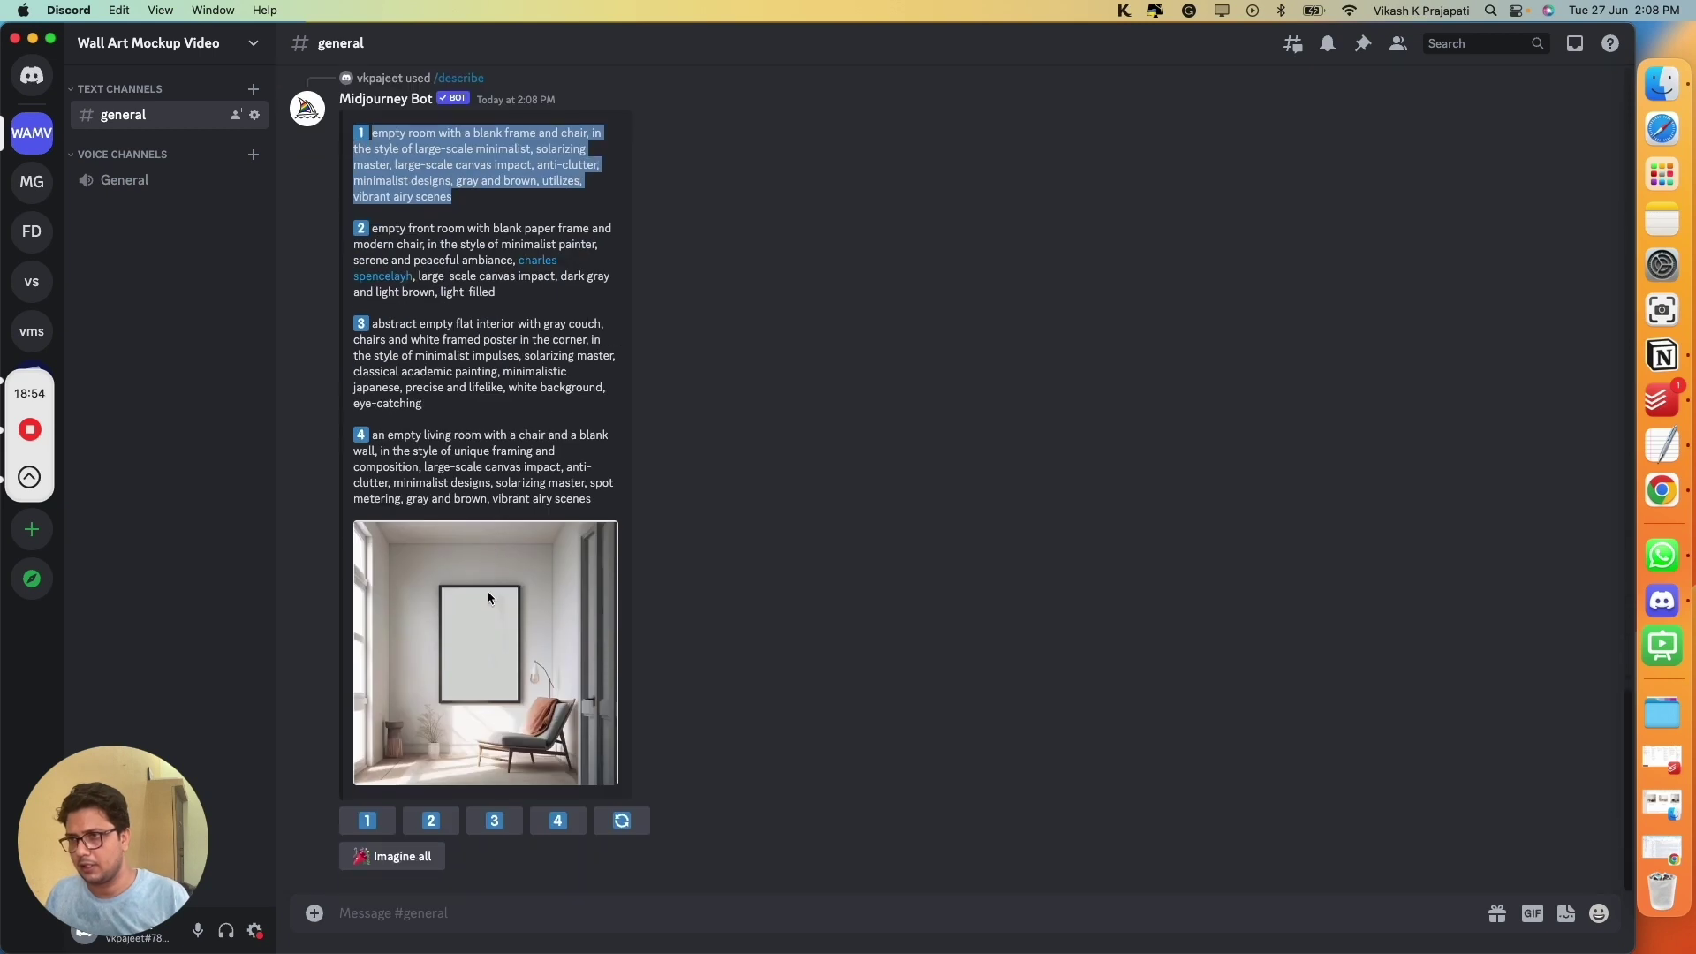
{"action": "left_click", "coordinate": [522, 924]}
{"action": "type", "text": "/imag"}
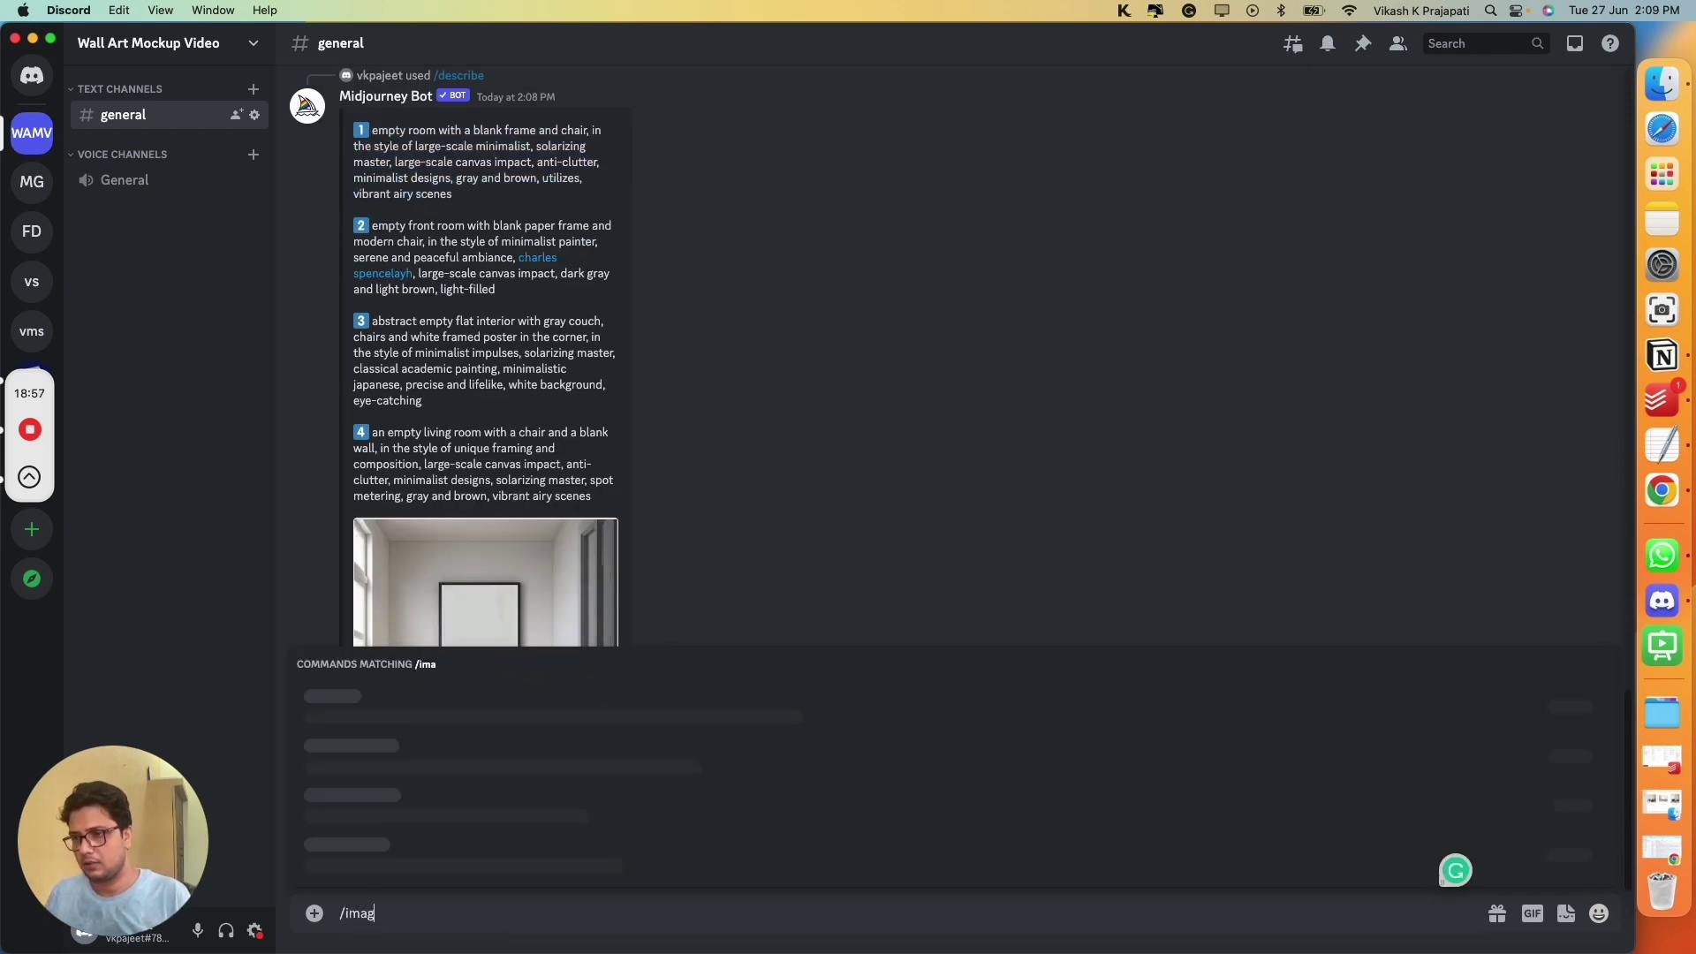
{"action": "type", "text": "in"}
{"action": "key", "text": "Return"}
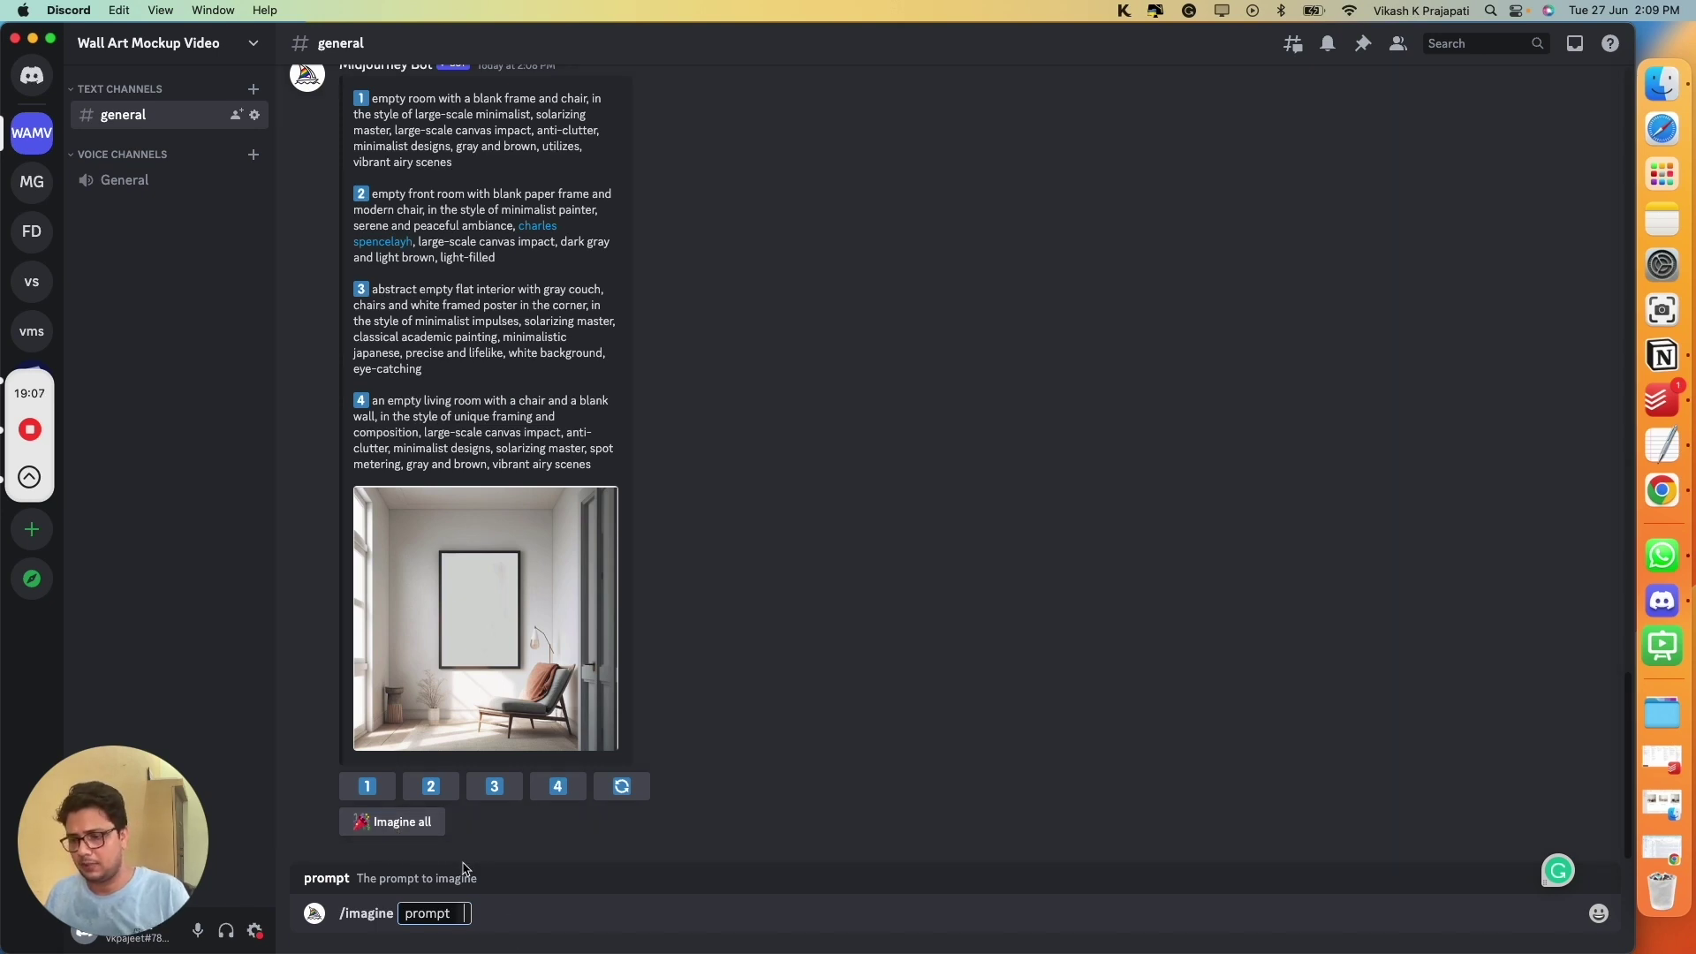
{"action": "key", "text": "BackSpace"}
{"action": "key", "text": "BackSpace"}
{"action": "key", "text": "BackSpace"}
{"action": "key", "text": "BackSpace"}
{"action": "key", "text": "BackSpace"}
{"action": "key", "text": "BackSpace"}
{"action": "key", "text": "BackSpace"}
{"action": "key", "text": "BackSpace"}
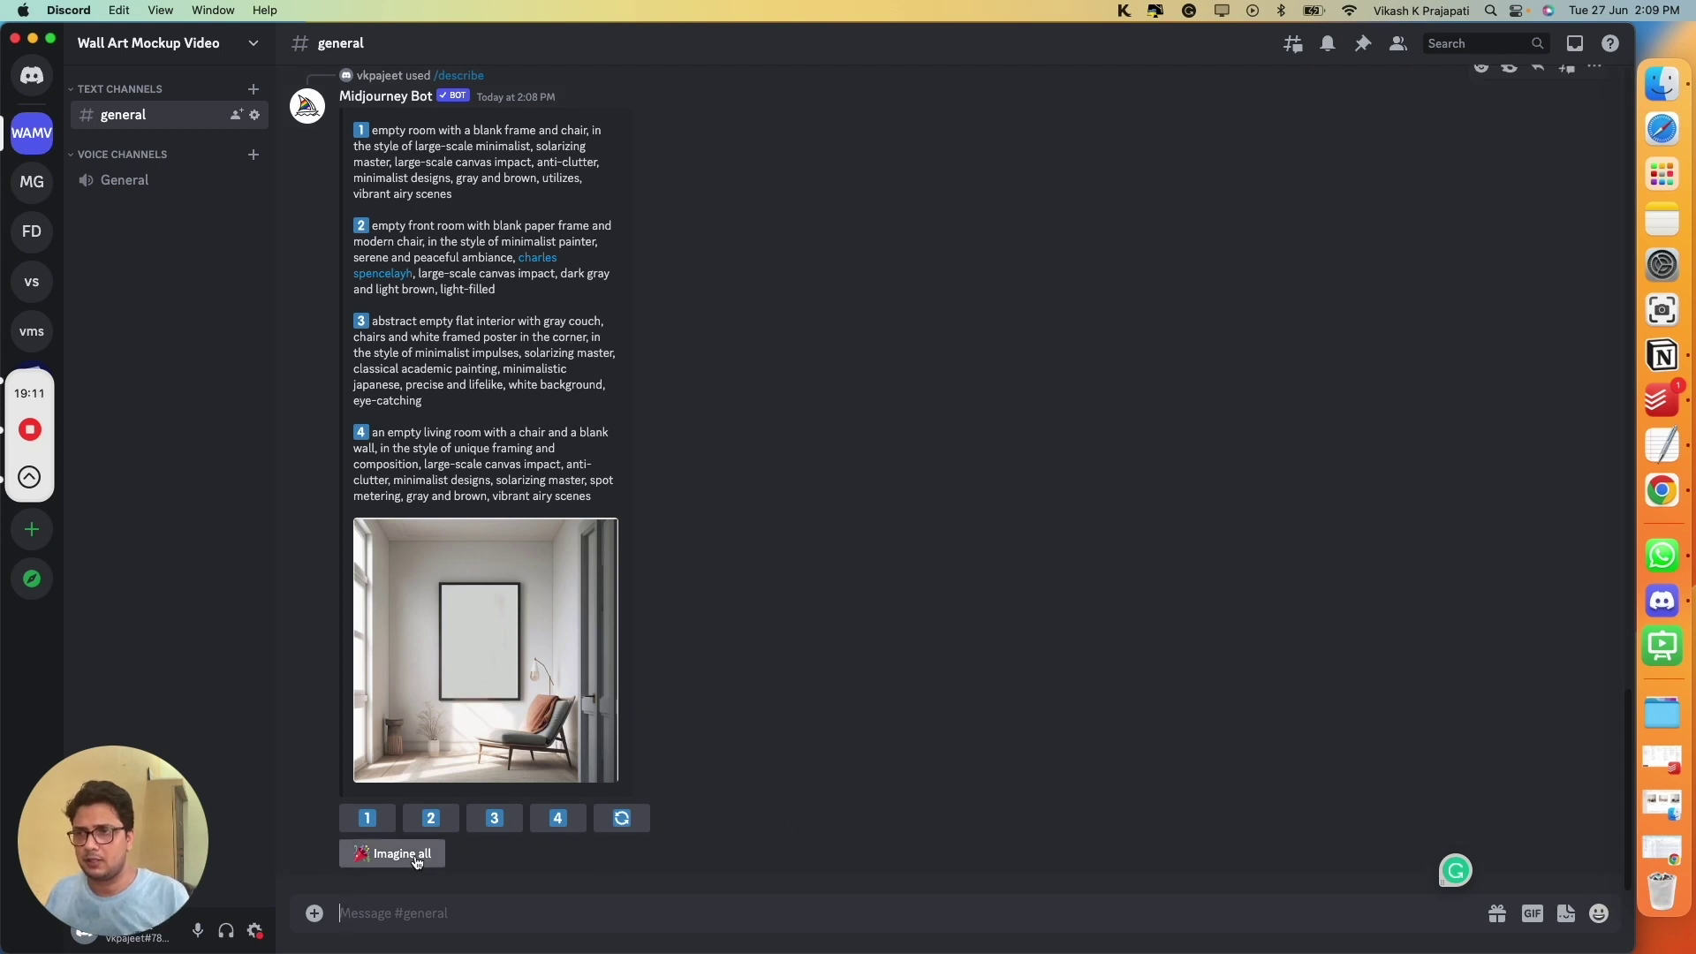
Step: Generate images from all four described prompts at once, dismissing the internal error message
{"action": "scroll", "coordinate": [465, 401], "scroll_direction": "up", "scroll_amount": 1}
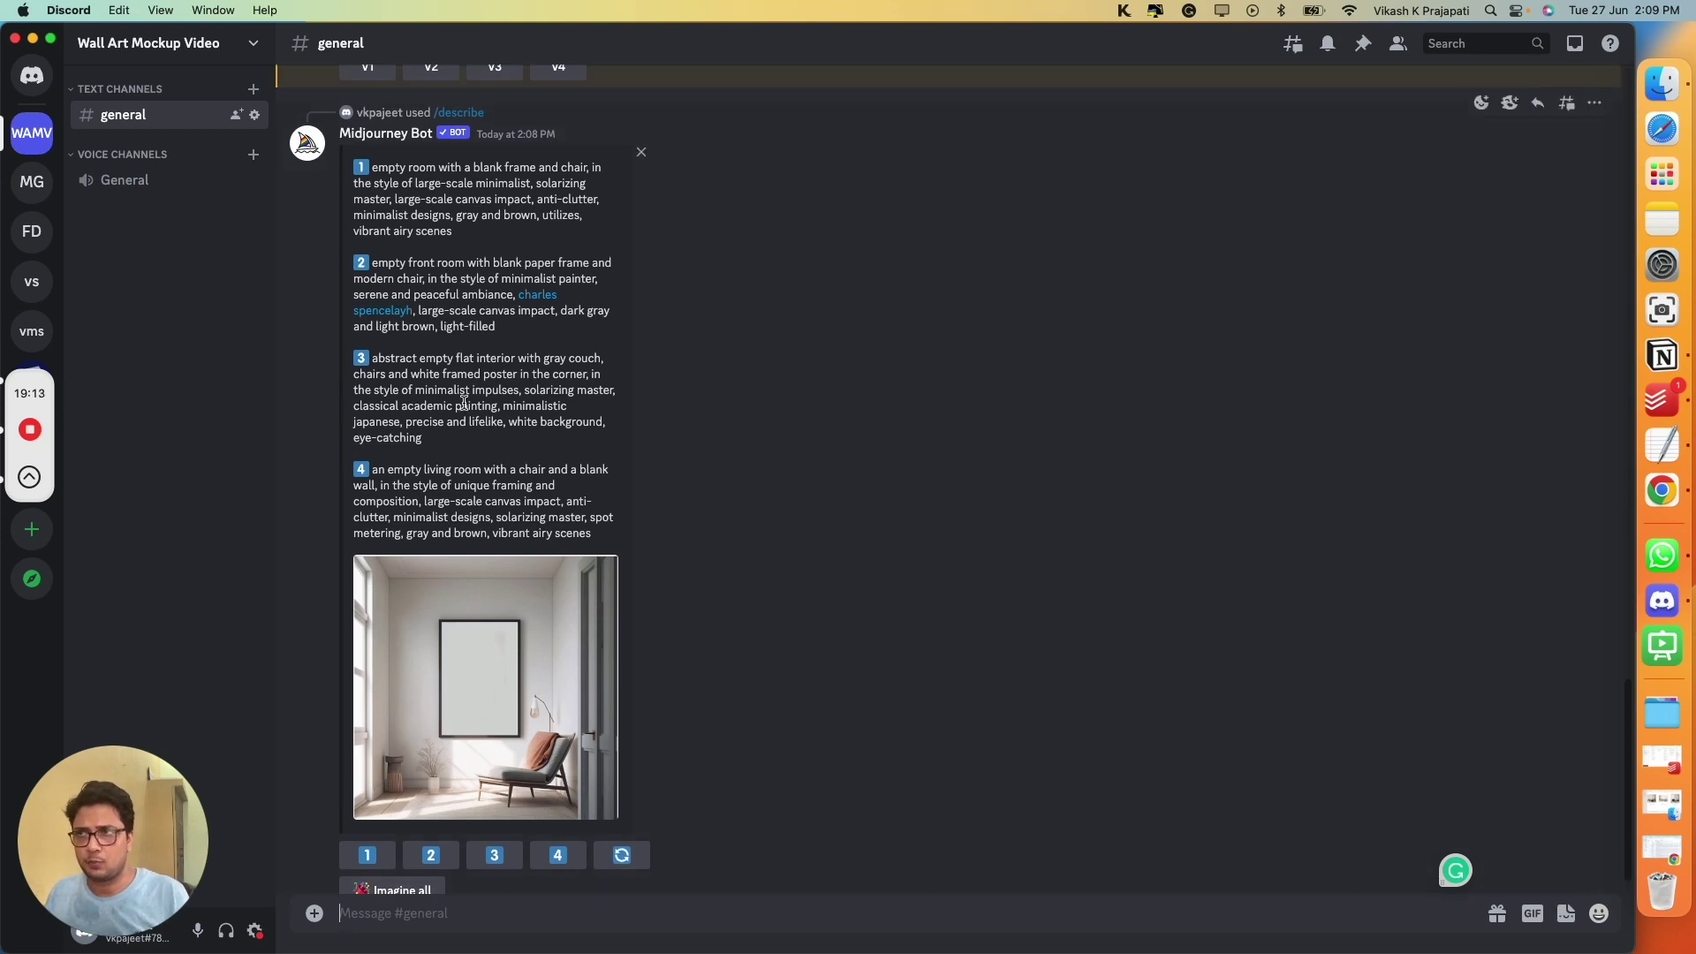
{"action": "scroll", "coordinate": [364, 685], "scroll_direction": "down", "scroll_amount": 1}
{"action": "left_click", "coordinate": [388, 853]}
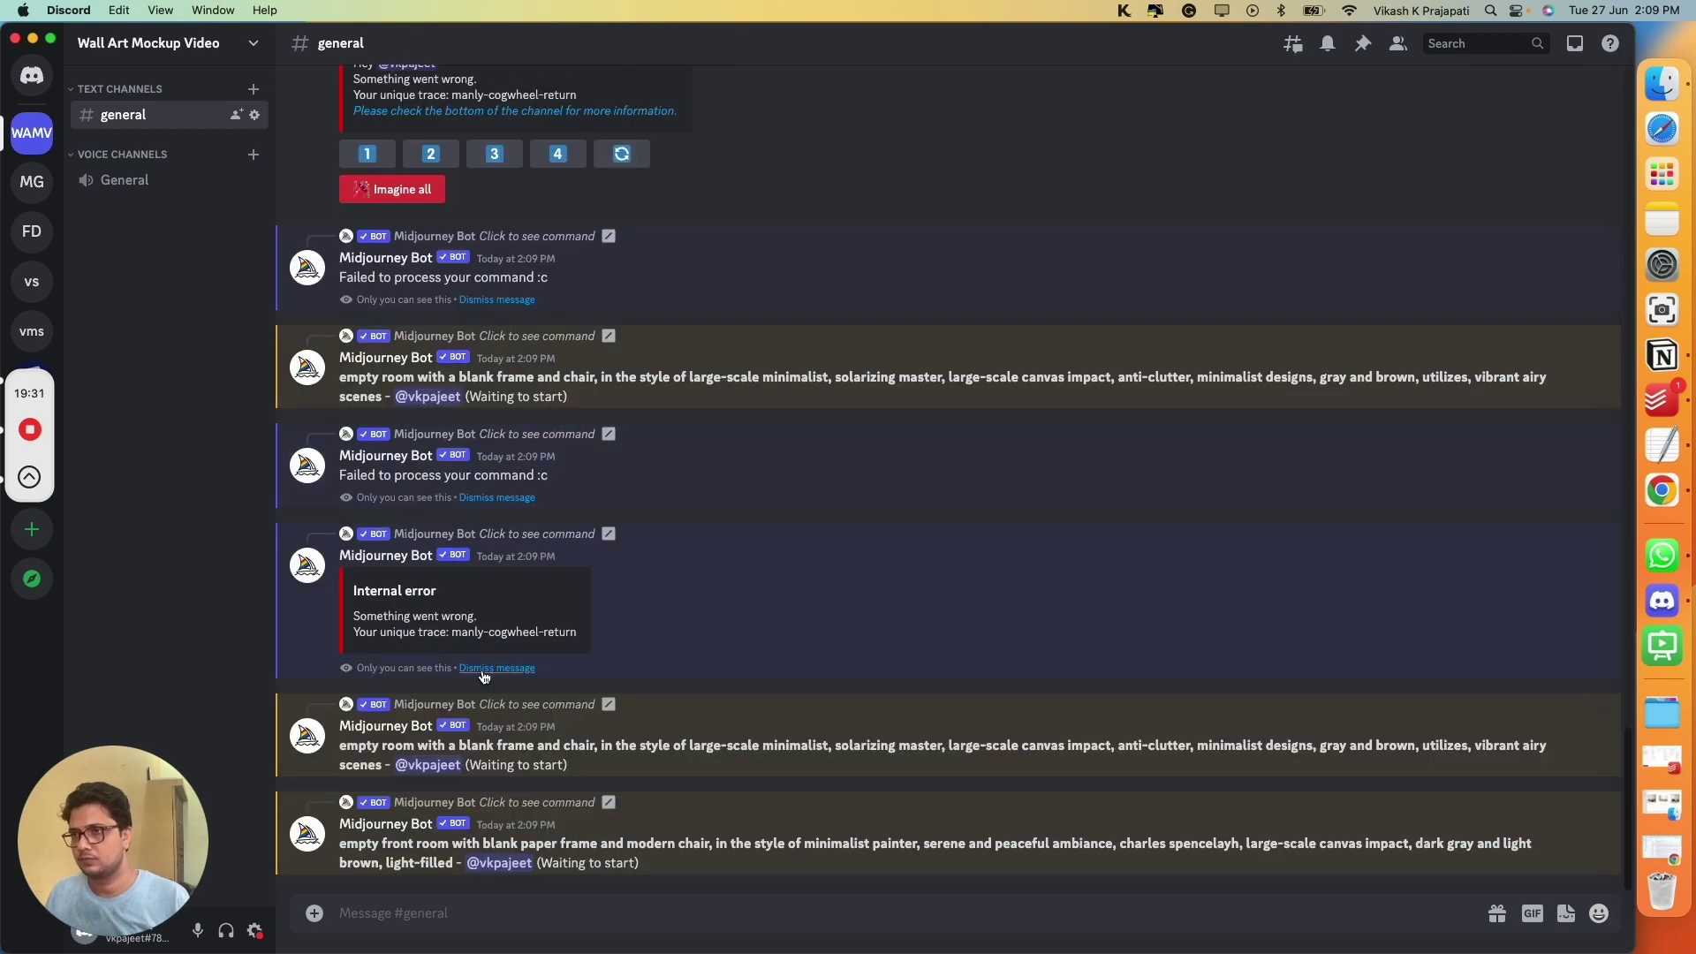
{"action": "left_click", "coordinate": [484, 669]}
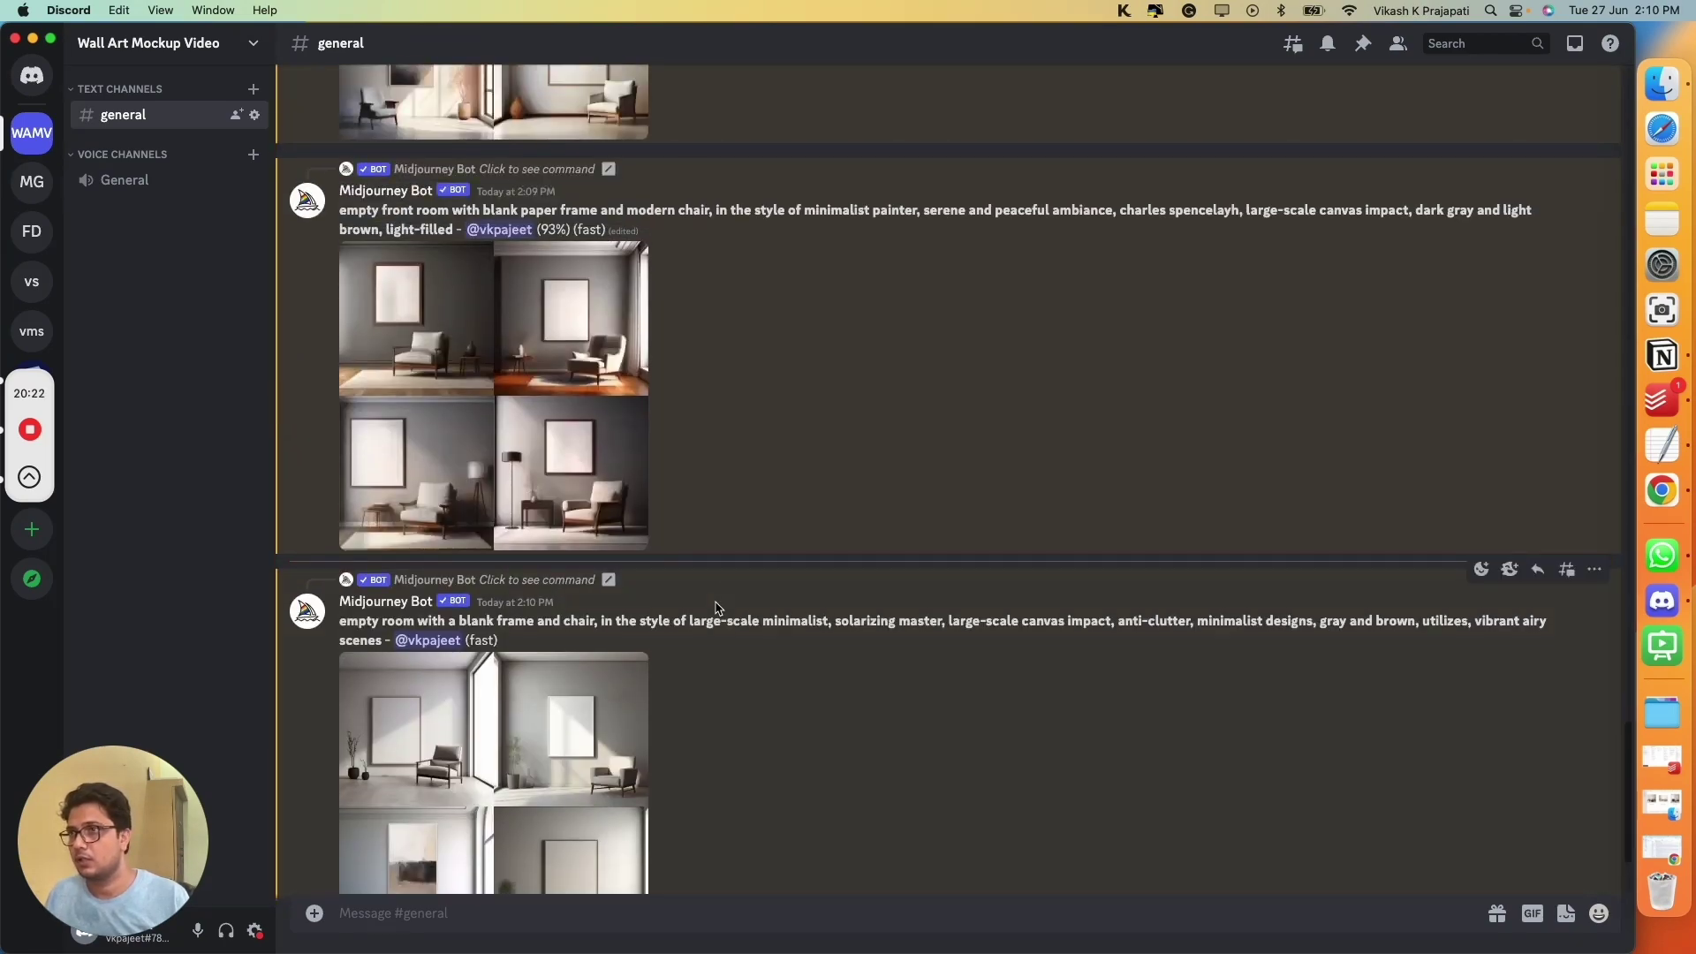
{"action": "scroll", "coordinate": [764, 459], "scroll_direction": "down", "scroll_amount": 5}
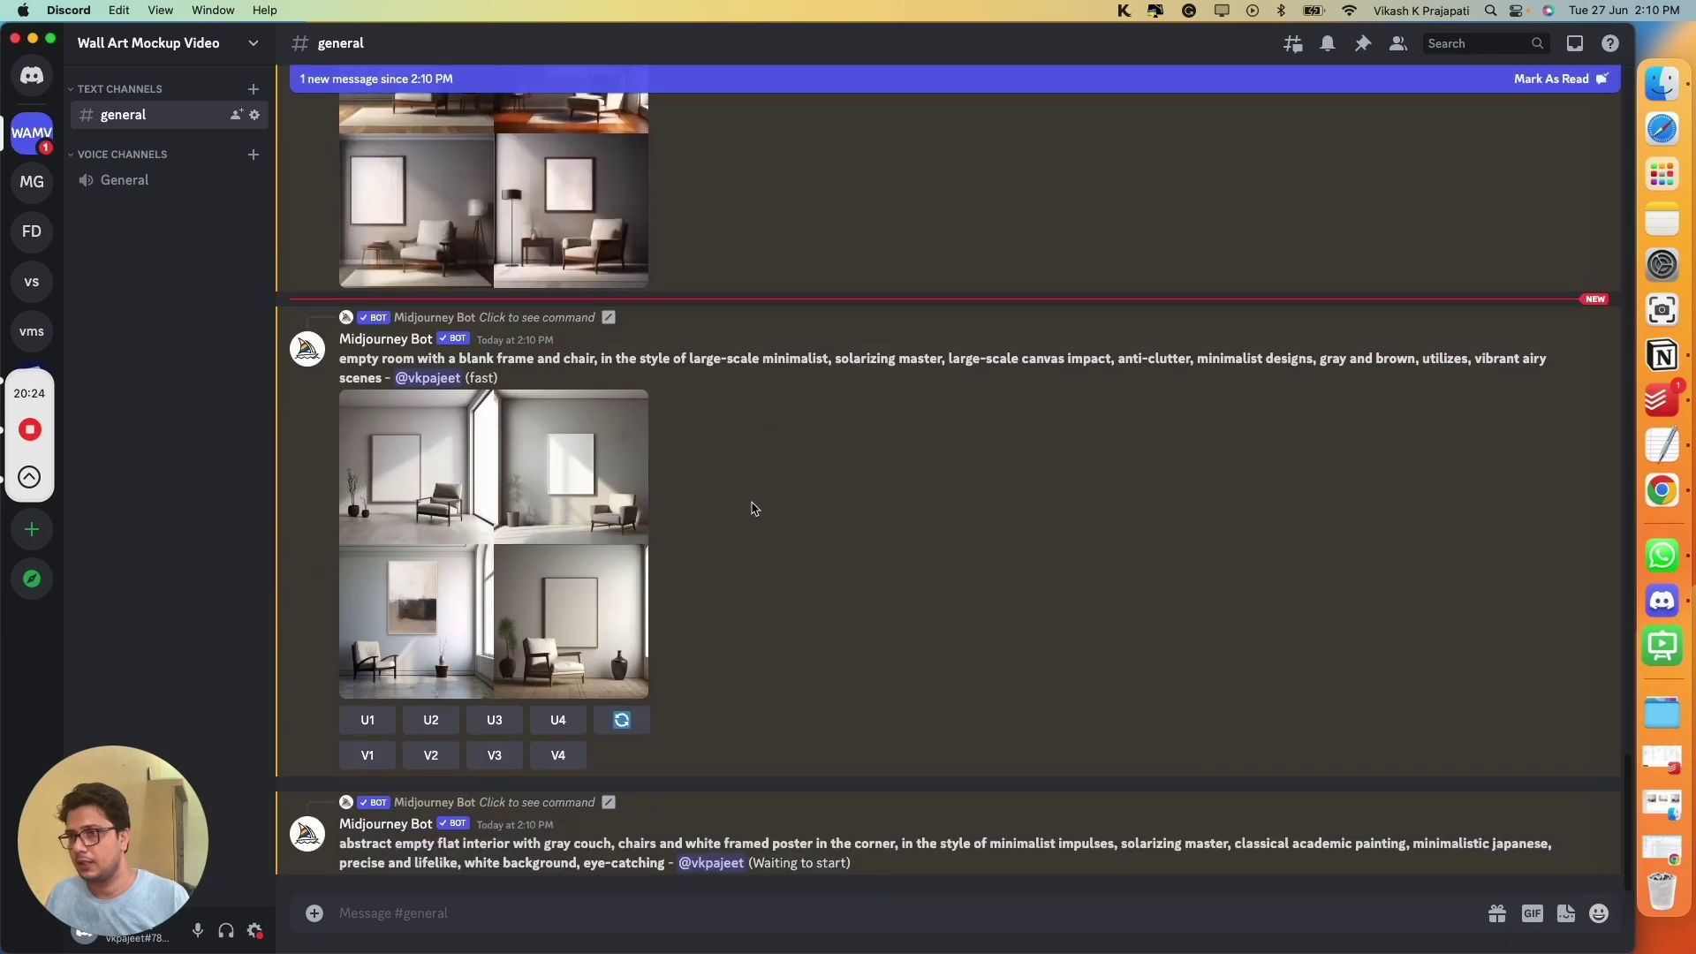
{"action": "scroll", "coordinate": [541, 482], "scroll_direction": "up", "scroll_amount": 10}
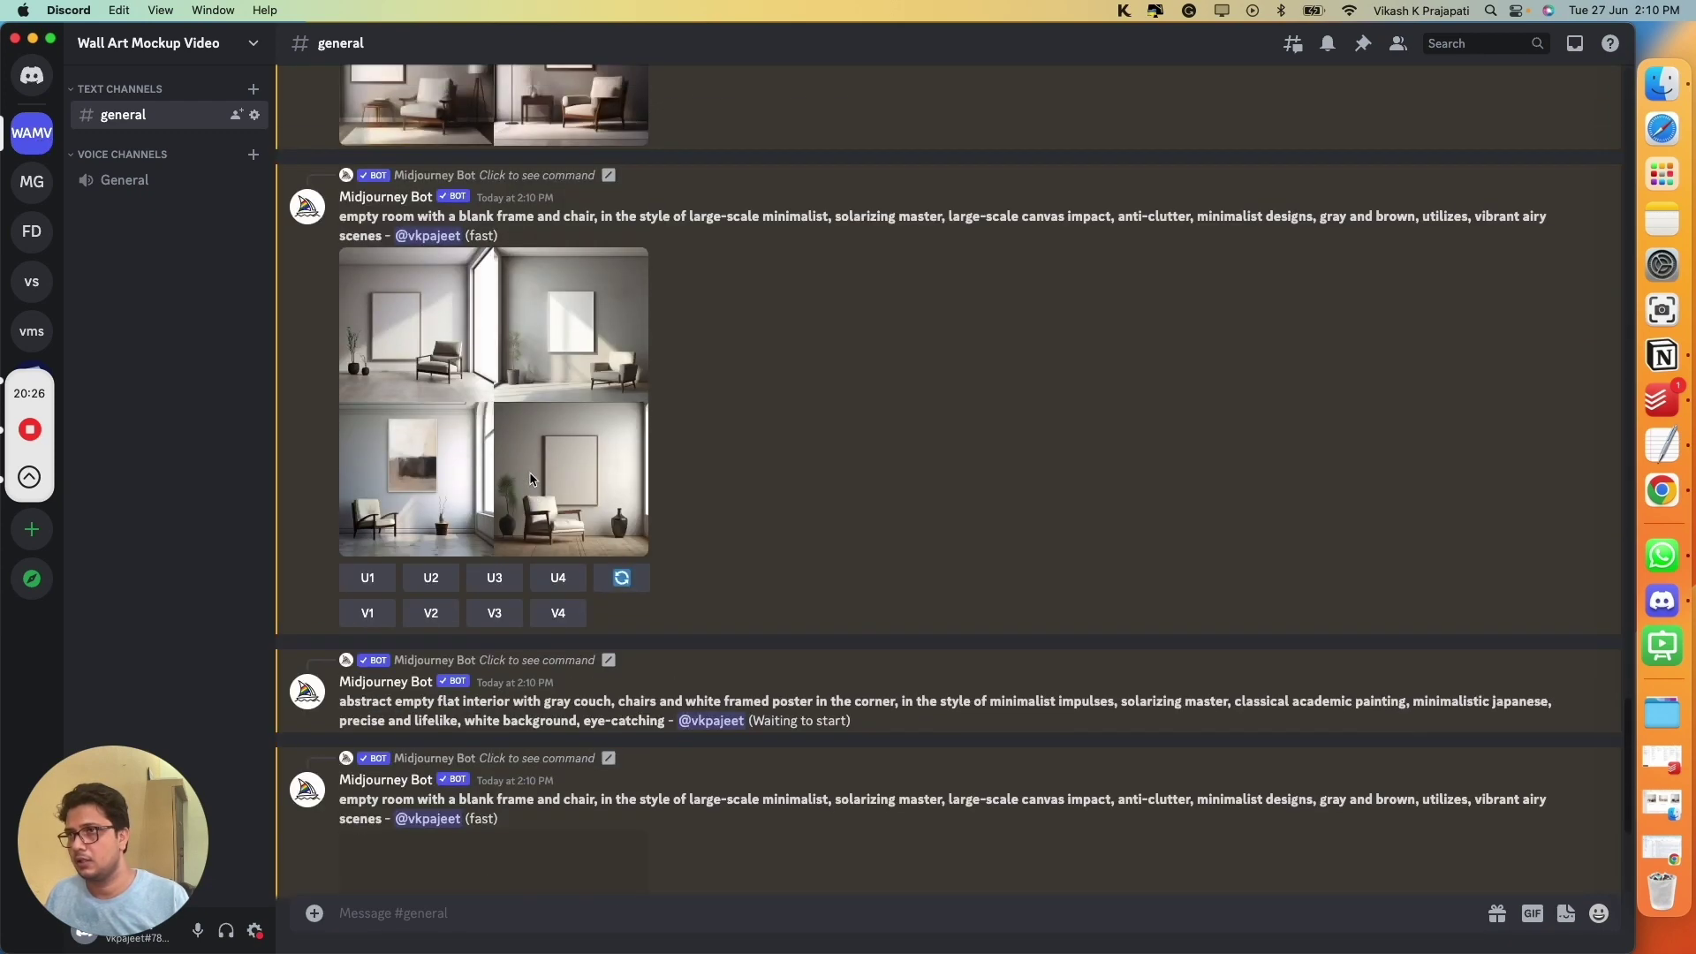
Step: Enlarge the first "empty room with a blank frame and chair" image grid and compare it with the described source image
{"action": "scroll", "coordinate": [445, 415], "scroll_direction": "down", "scroll_amount": 5}
{"action": "left_click", "coordinate": [445, 416]}
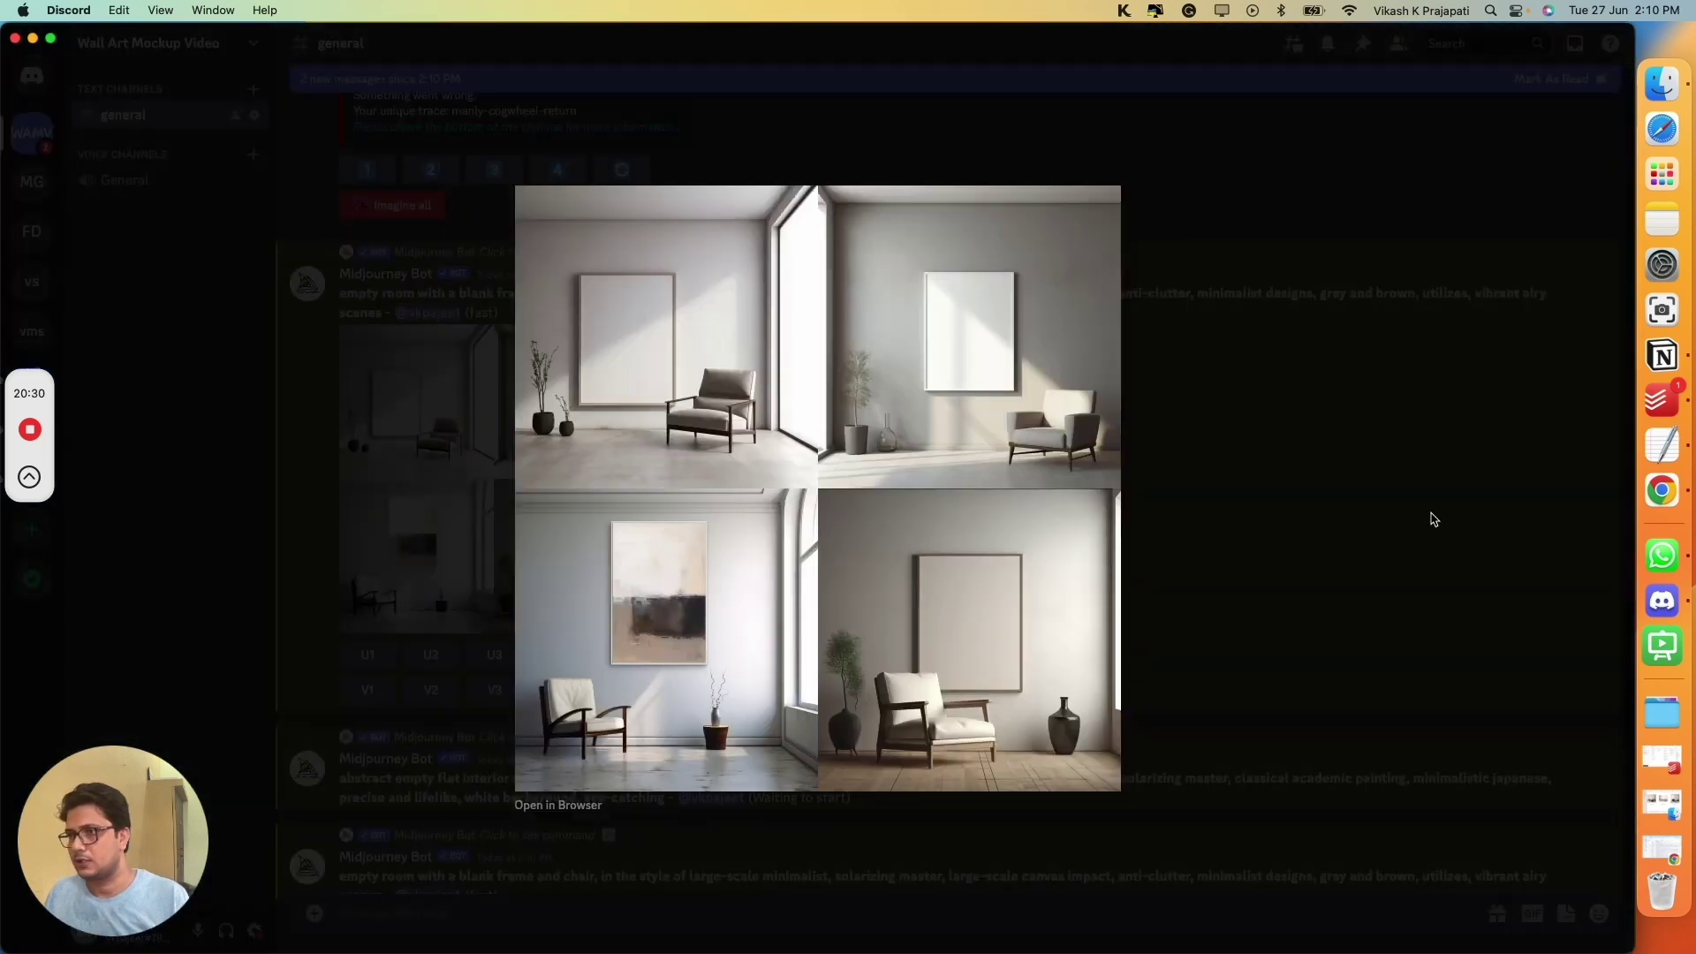
{"action": "left_click", "coordinate": [1364, 506]}
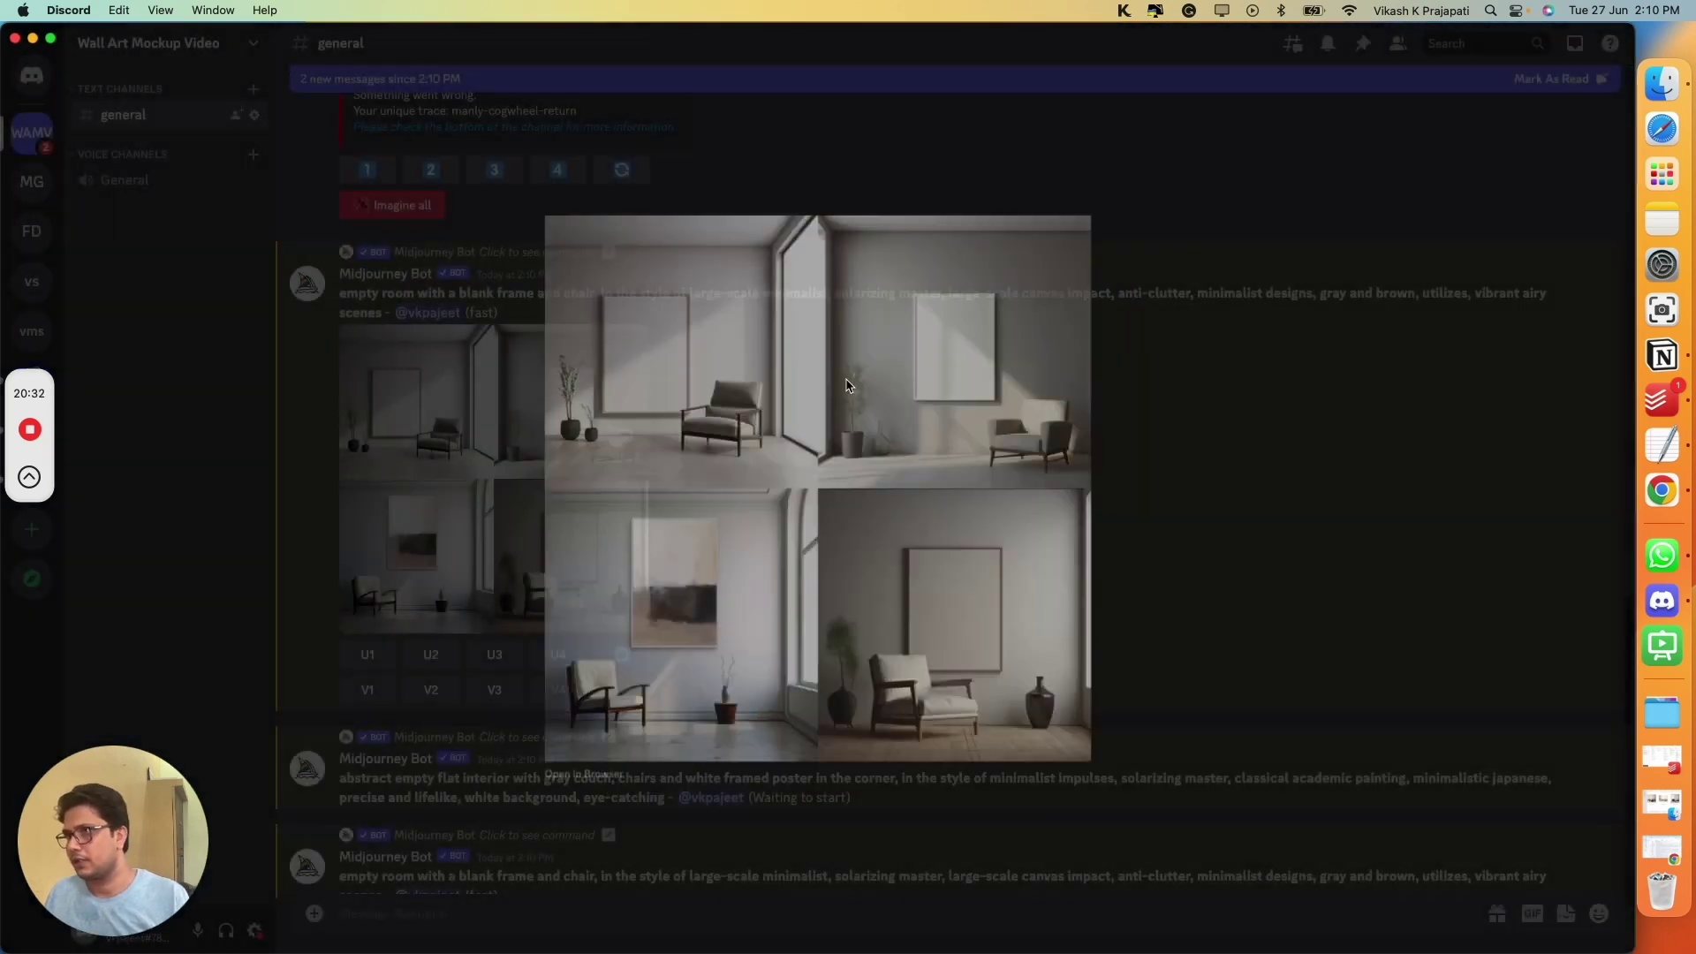
{"action": "scroll", "coordinate": [855, 245], "scroll_direction": "up", "scroll_amount": 8}
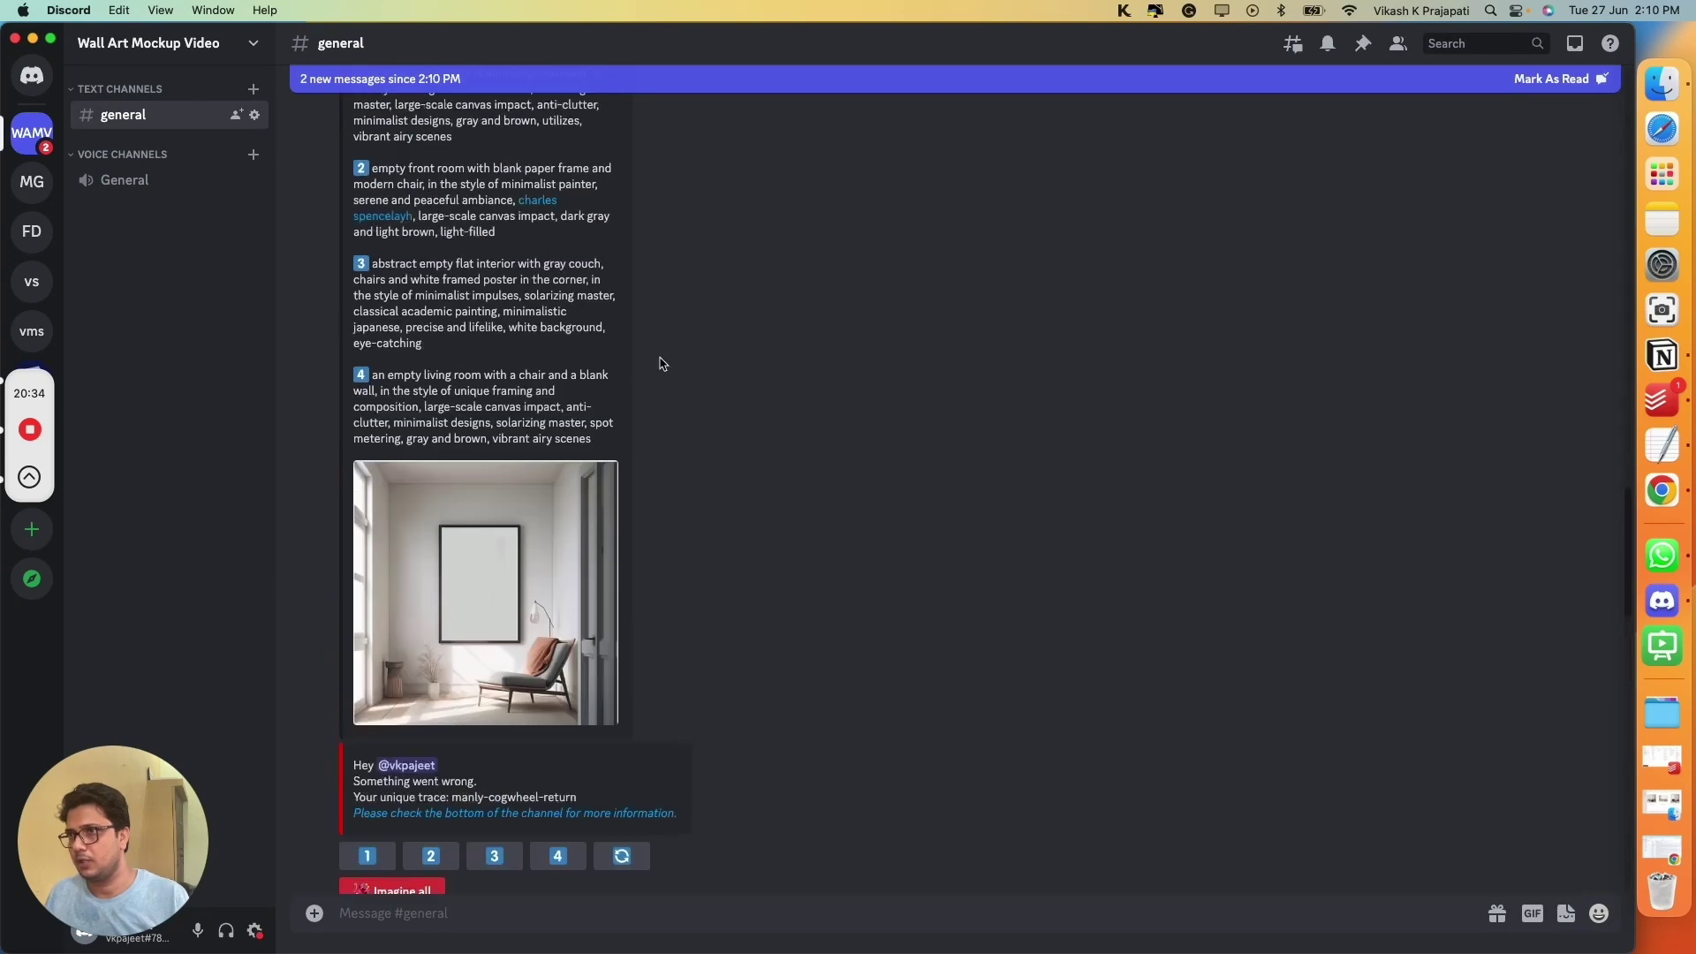
{"action": "scroll", "coordinate": [662, 363], "scroll_direction": "down", "scroll_amount": 6}
{"action": "scroll", "coordinate": [527, 567], "scroll_direction": "down", "scroll_amount": 3}
{"action": "left_click", "coordinate": [540, 362]}
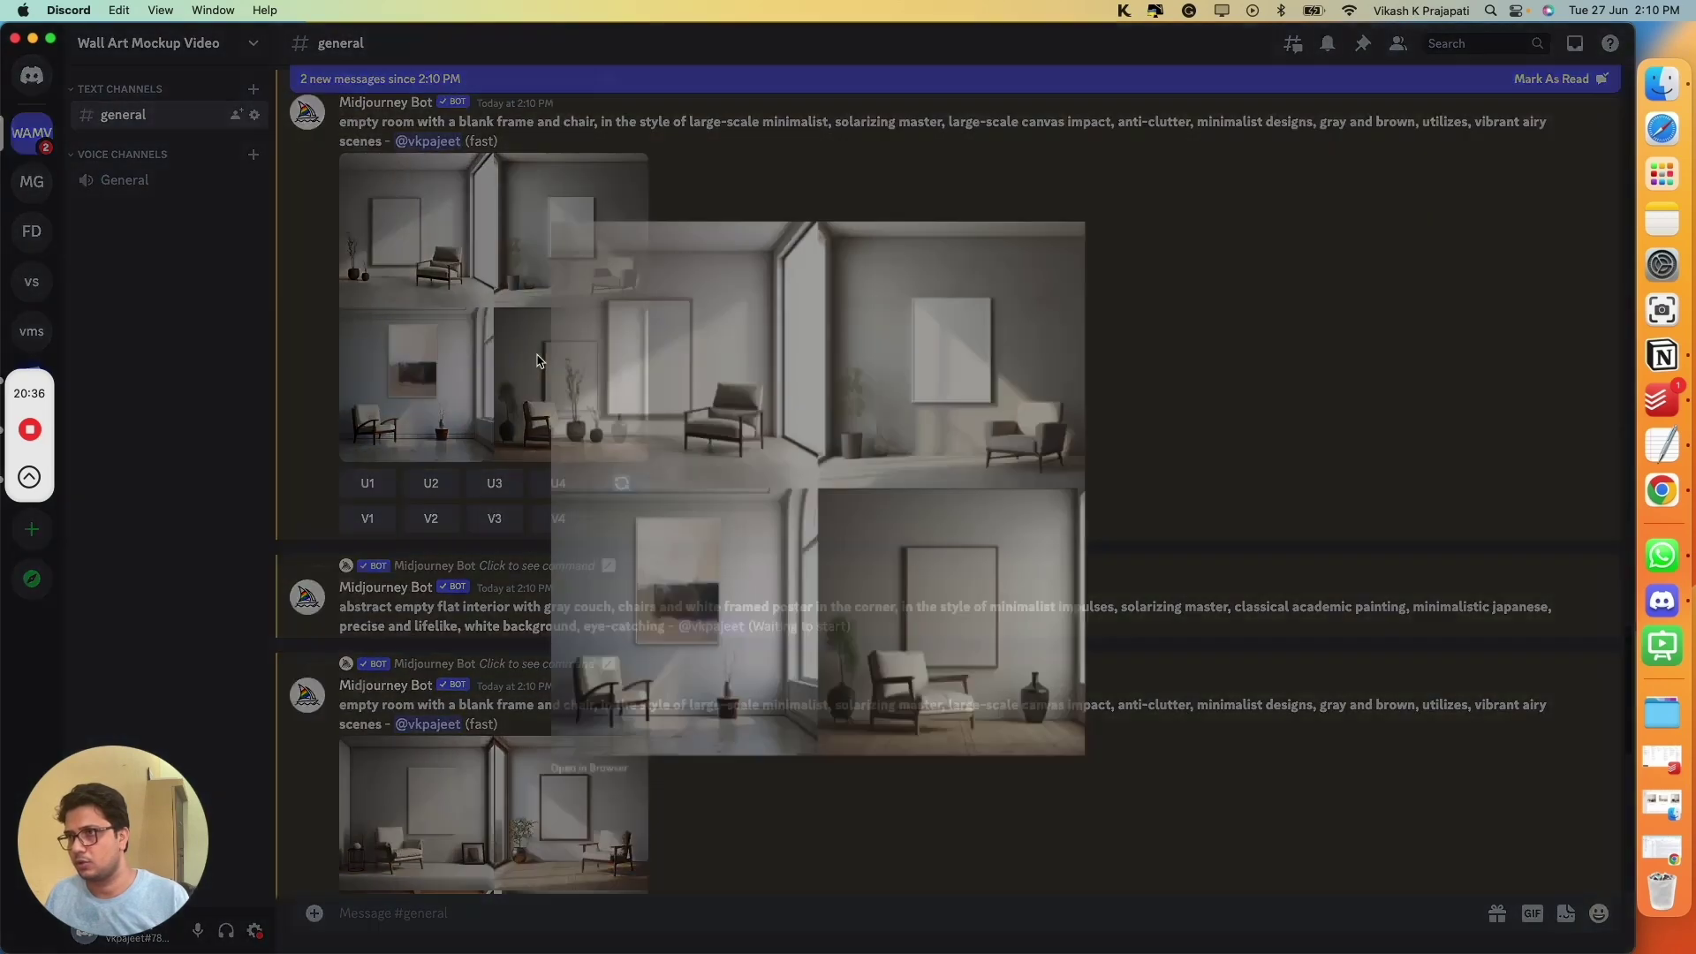
{"action": "left_click", "coordinate": [1268, 362]}
Step: Review the remaining grids generated from the described prompts, enlarging the second "empty room with a blank frame and chair" grid
{"action": "scroll", "coordinate": [1159, 422], "scroll_direction": "down", "scroll_amount": 10}
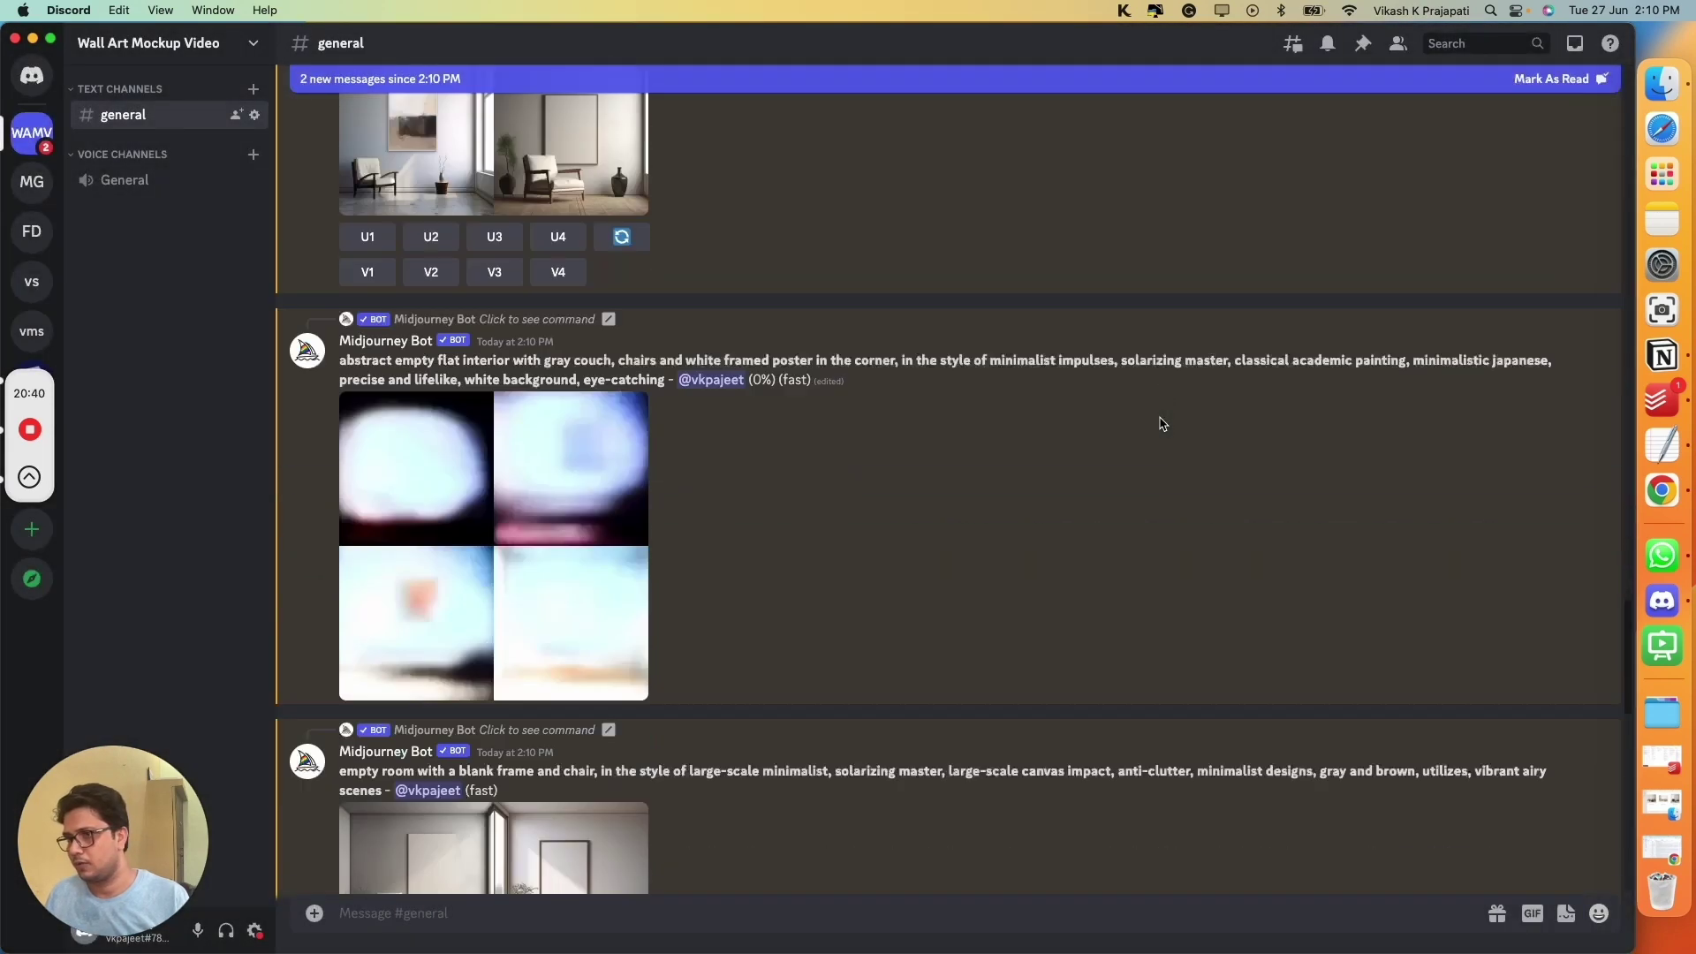
{"action": "scroll", "coordinate": [1103, 411], "scroll_direction": "up", "scroll_amount": 3}
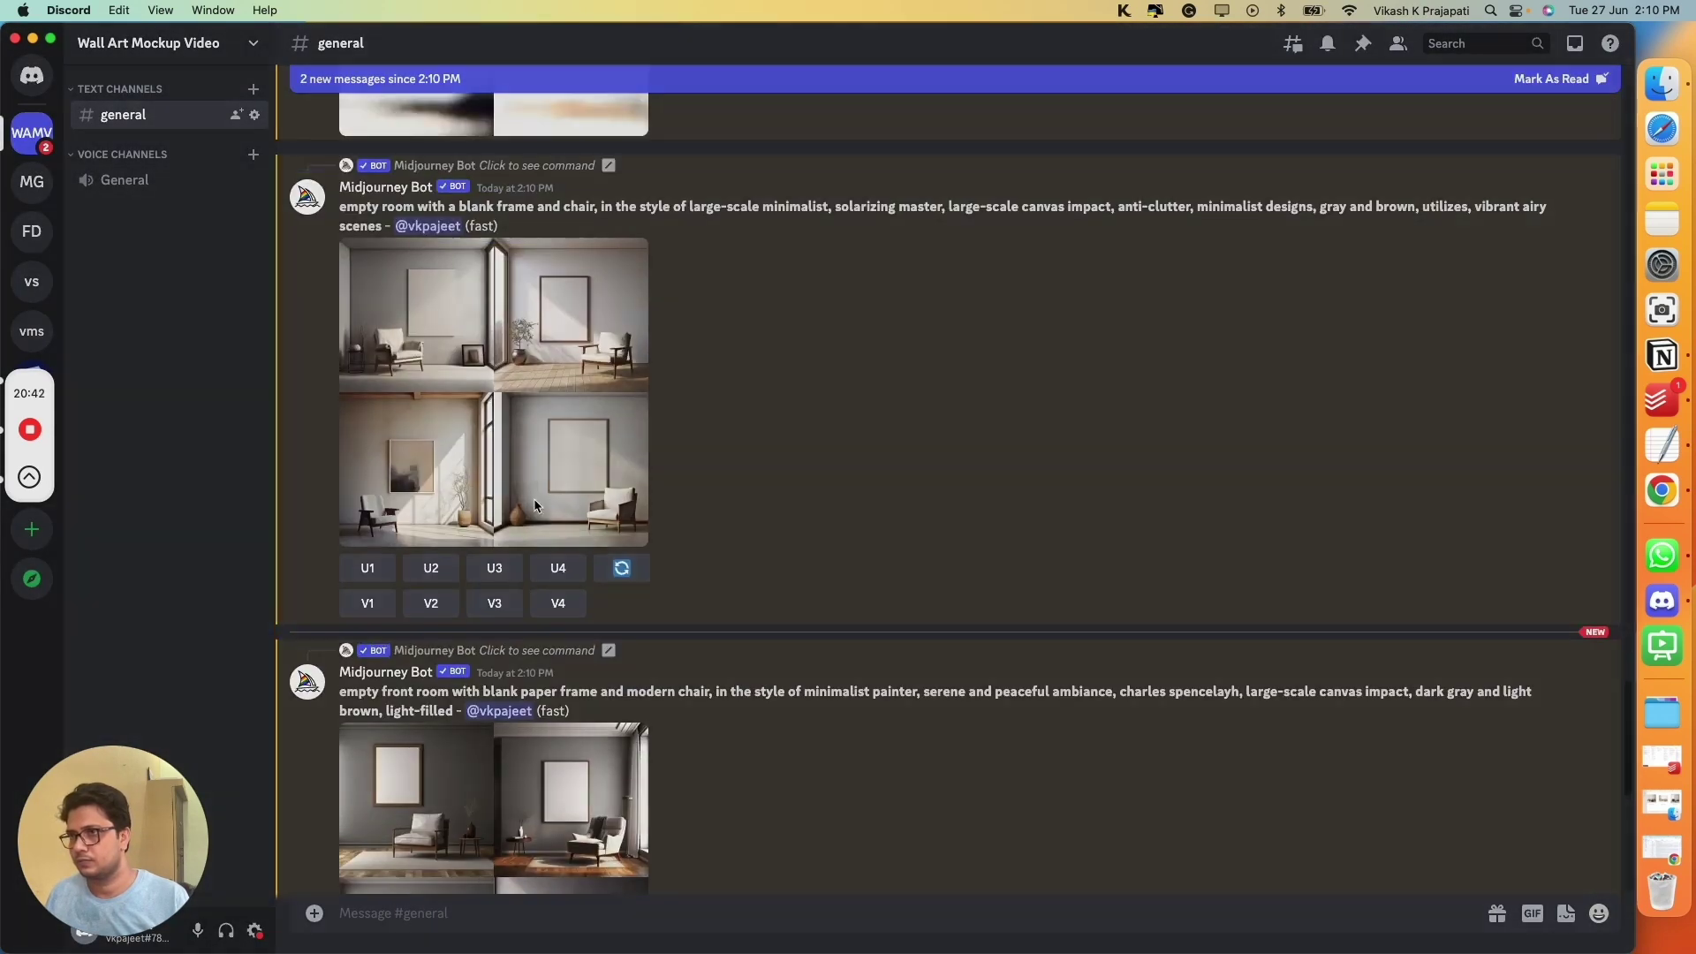
{"action": "left_click", "coordinate": [533, 498]}
{"action": "left_click", "coordinate": [1424, 439]}
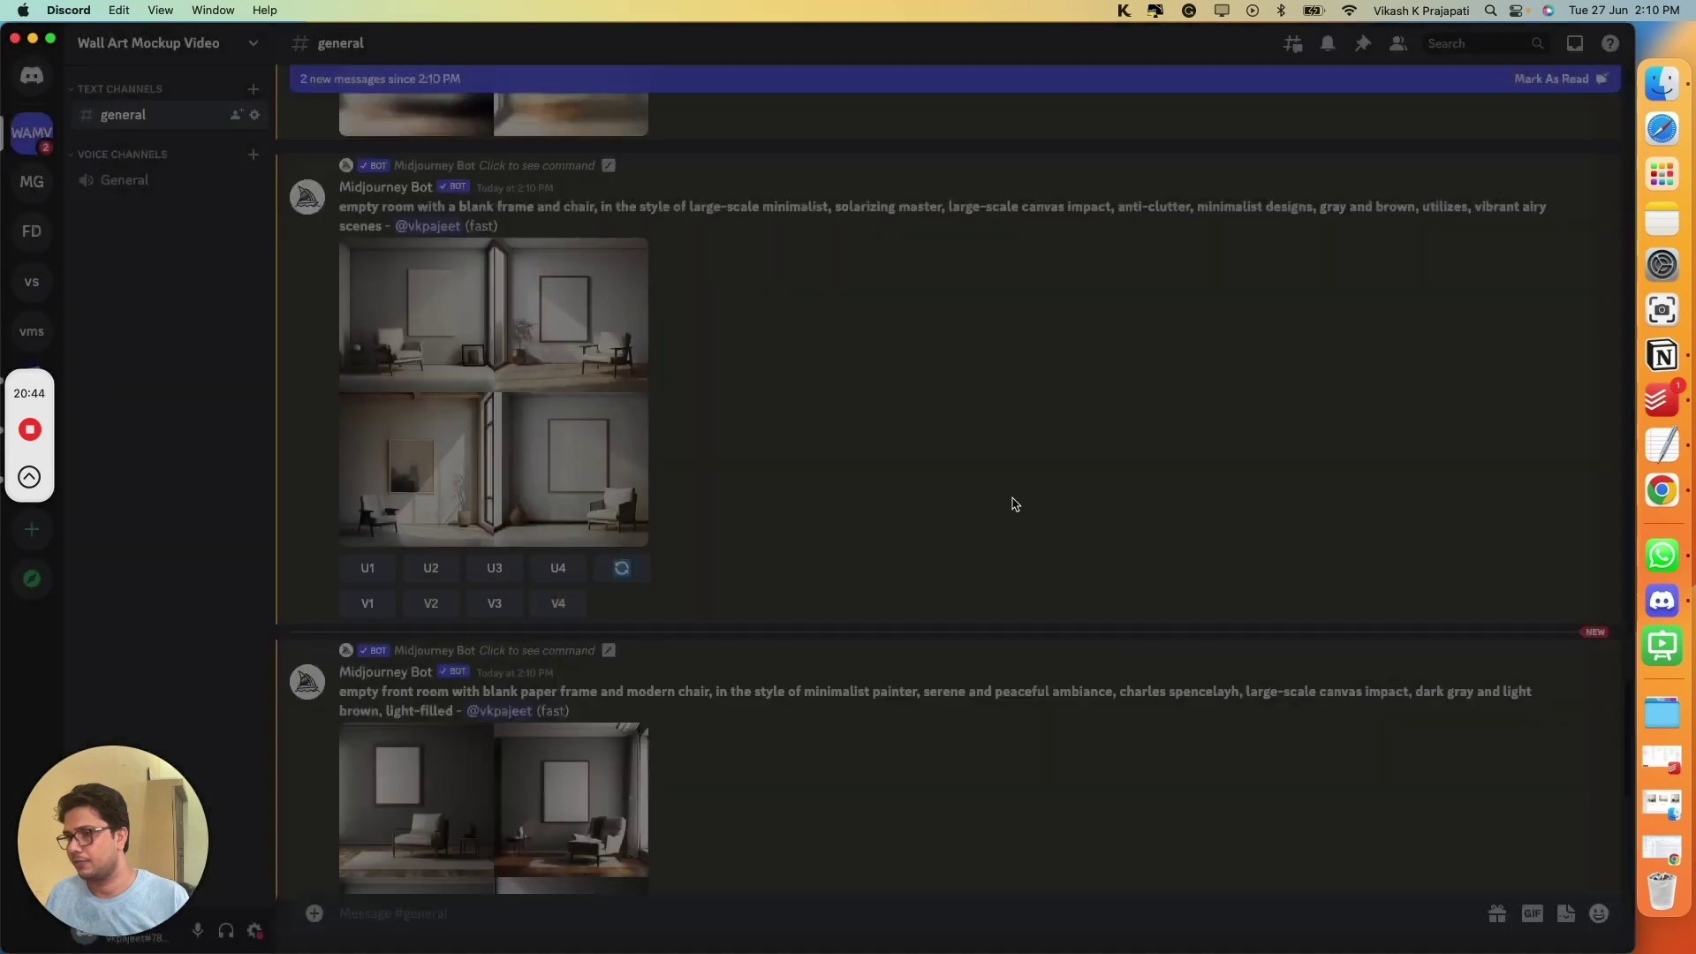
{"action": "scroll", "coordinate": [1006, 501], "scroll_direction": "down", "scroll_amount": 8}
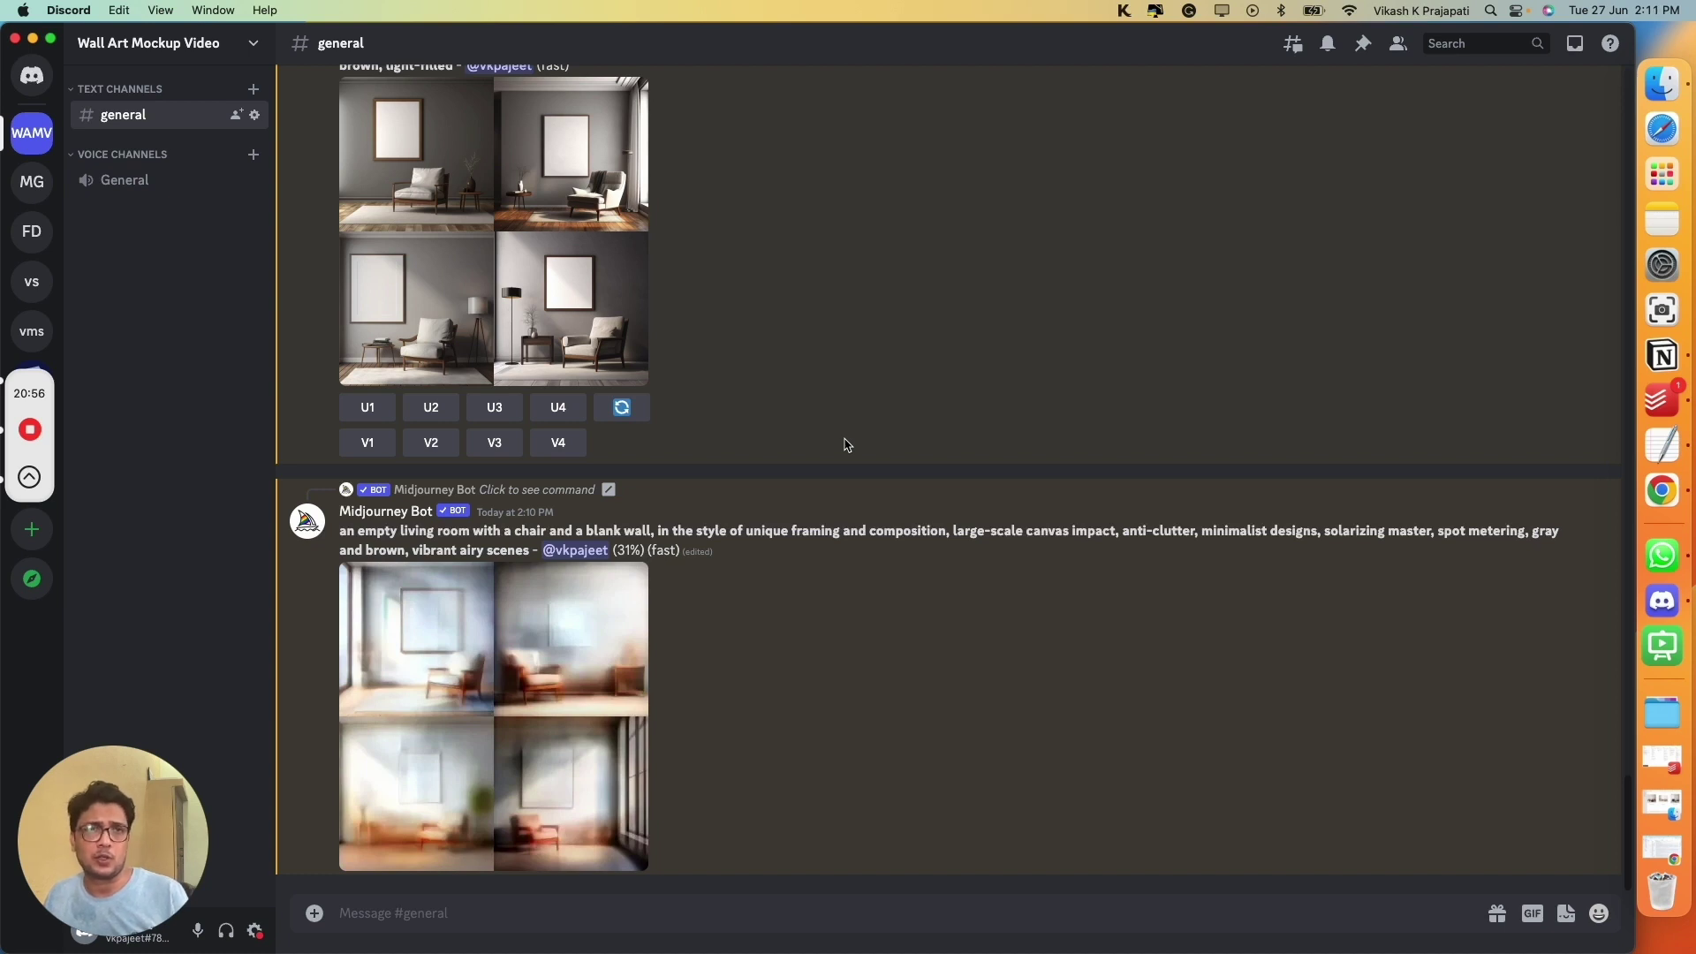
{"action": "left_click", "coordinate": [566, 915]}
{"action": "type", "text": "/"}
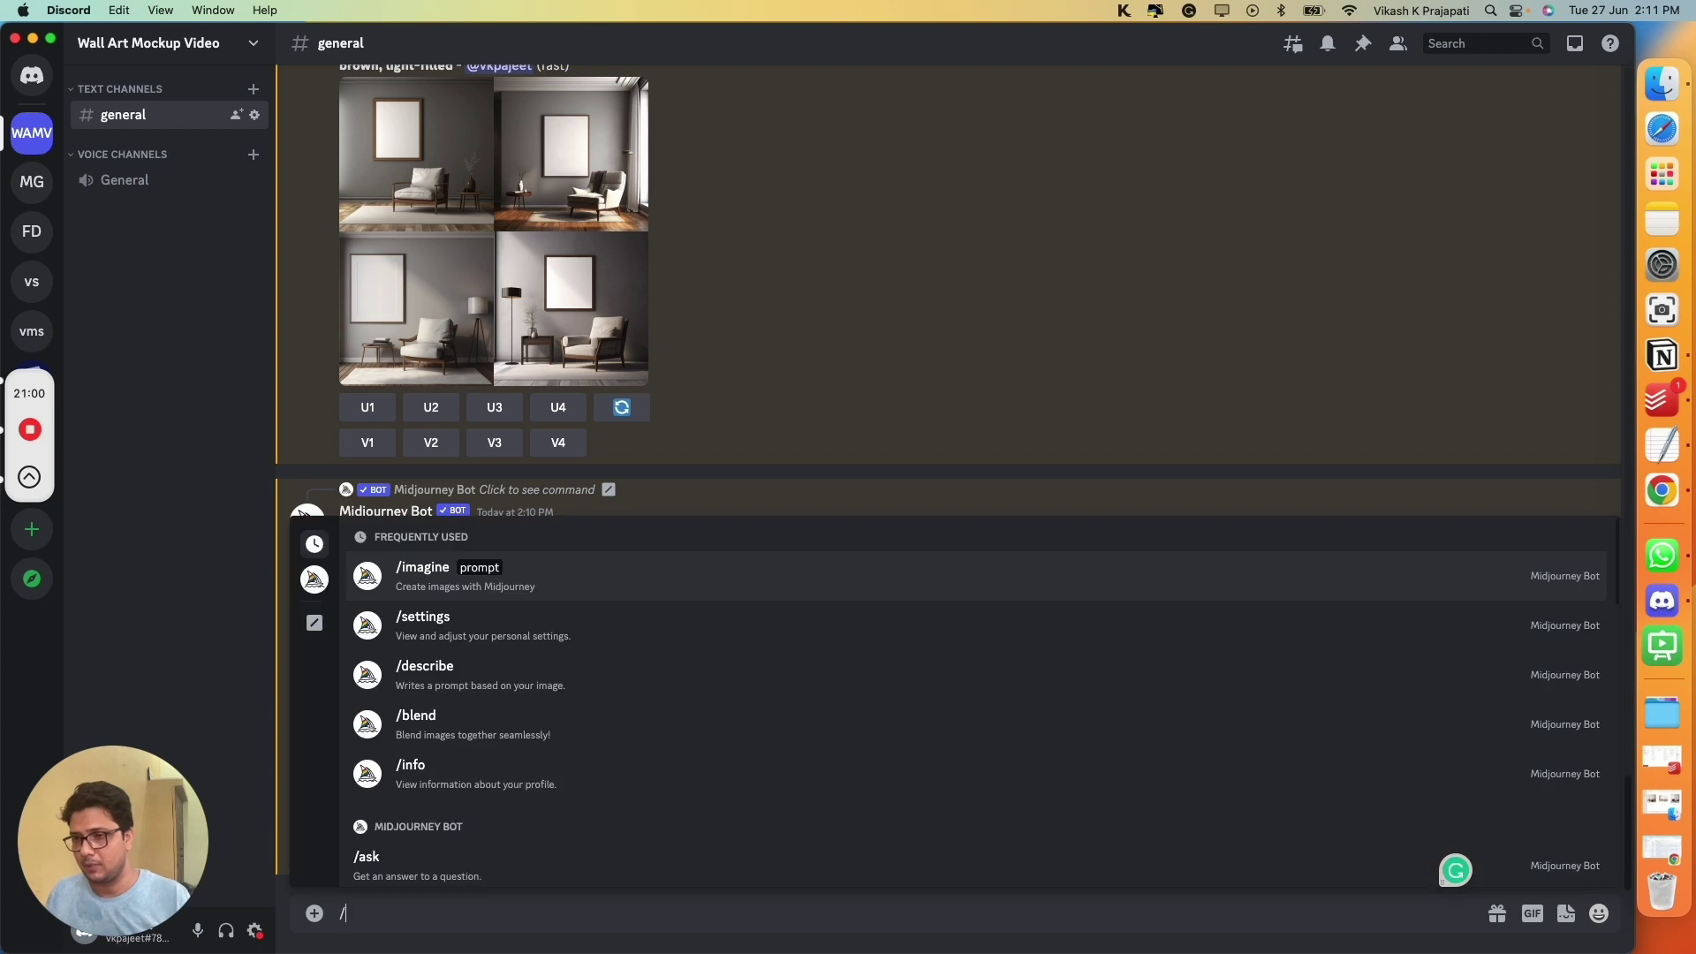
{"action": "key", "text": "BackSpace"}
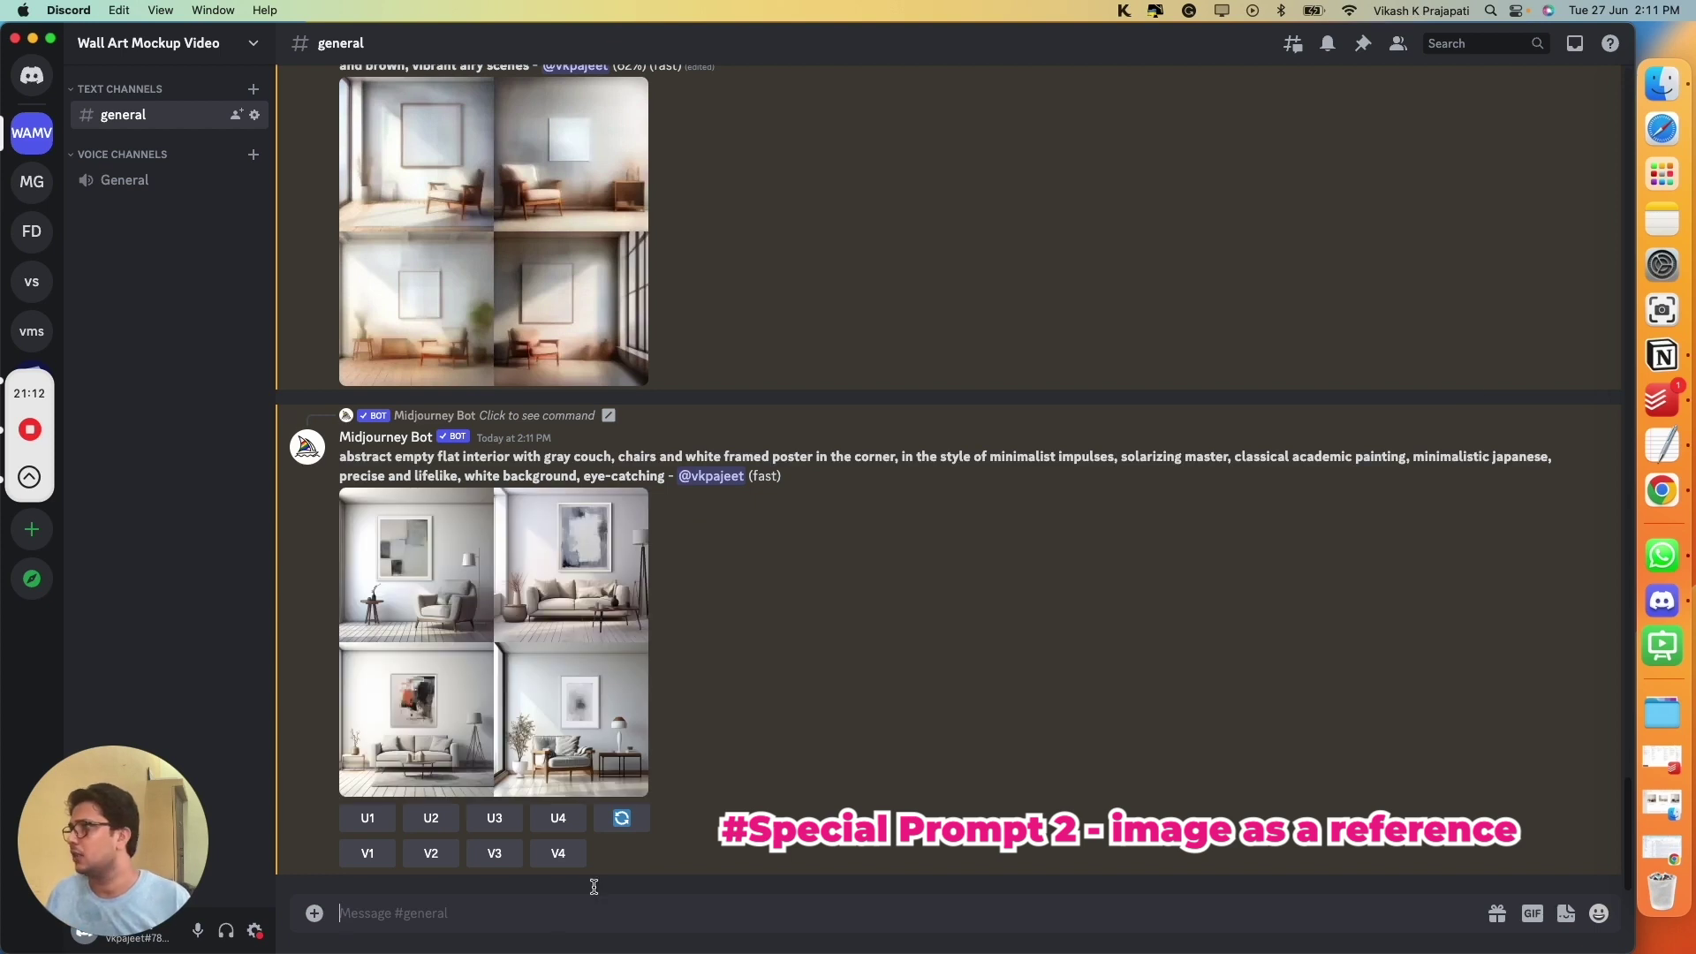
Step: Check the reference images in Finder's Frames folder and post LifestyleTemplate_1123.jpg to Discord's general channel
{"action": "left_click", "coordinate": [1655, 86]}
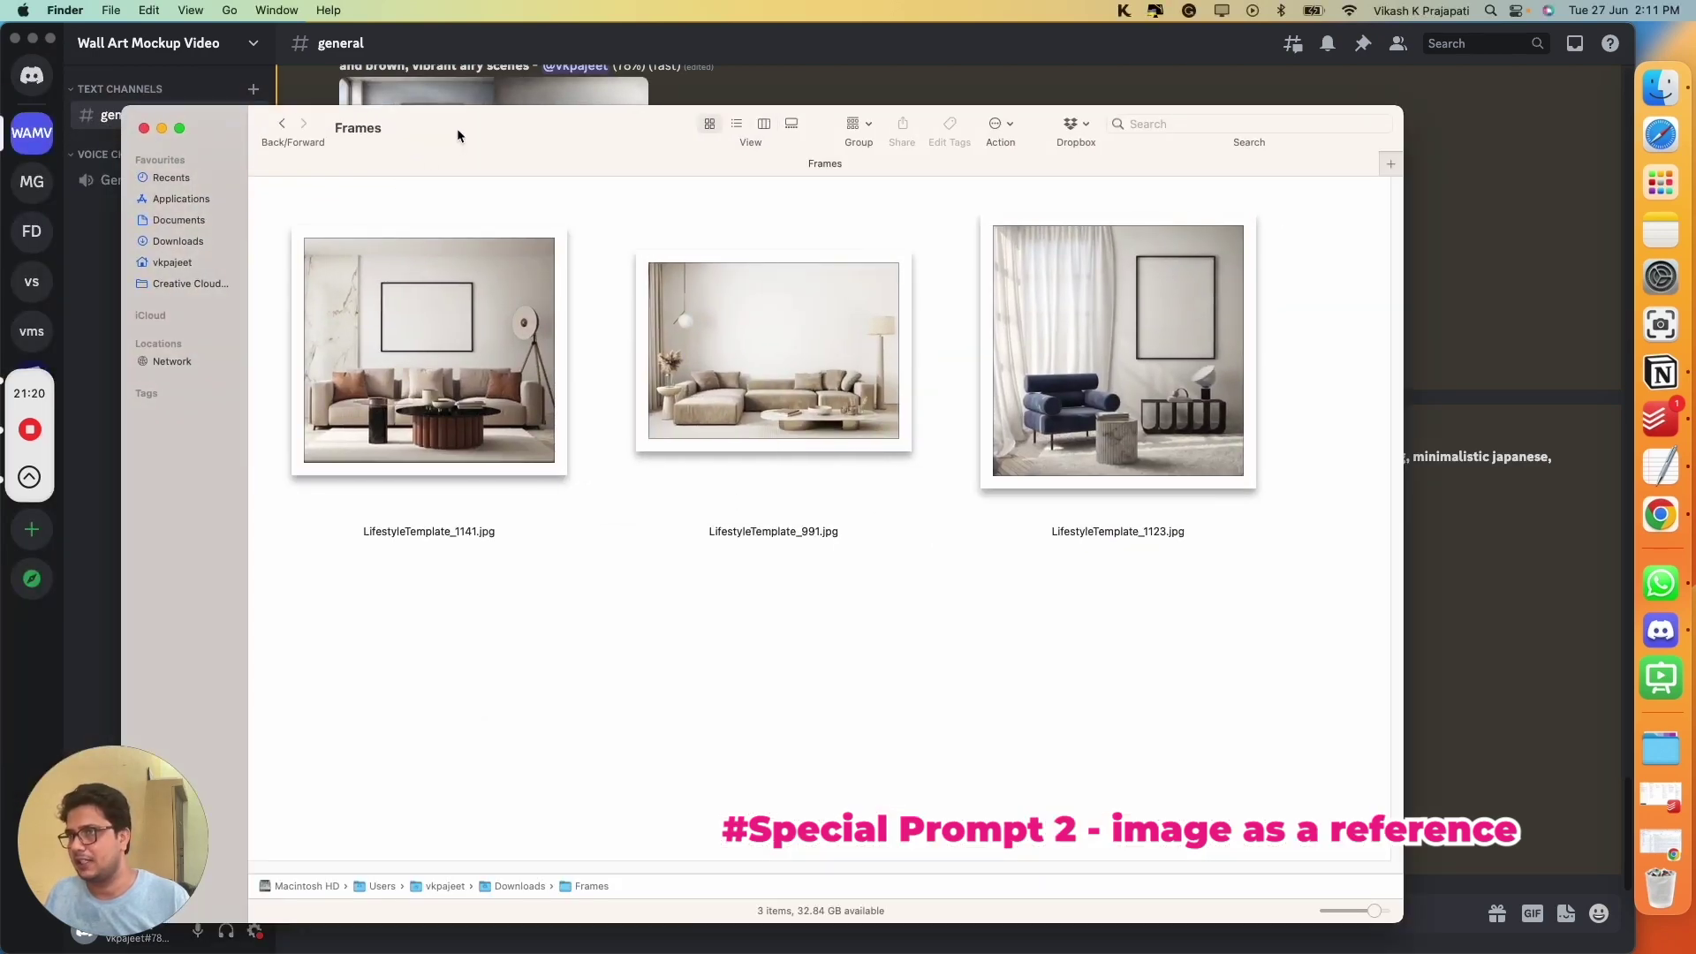
{"action": "left_click_drag", "start_coordinate": [458, 130], "coordinate": [429, 124]}
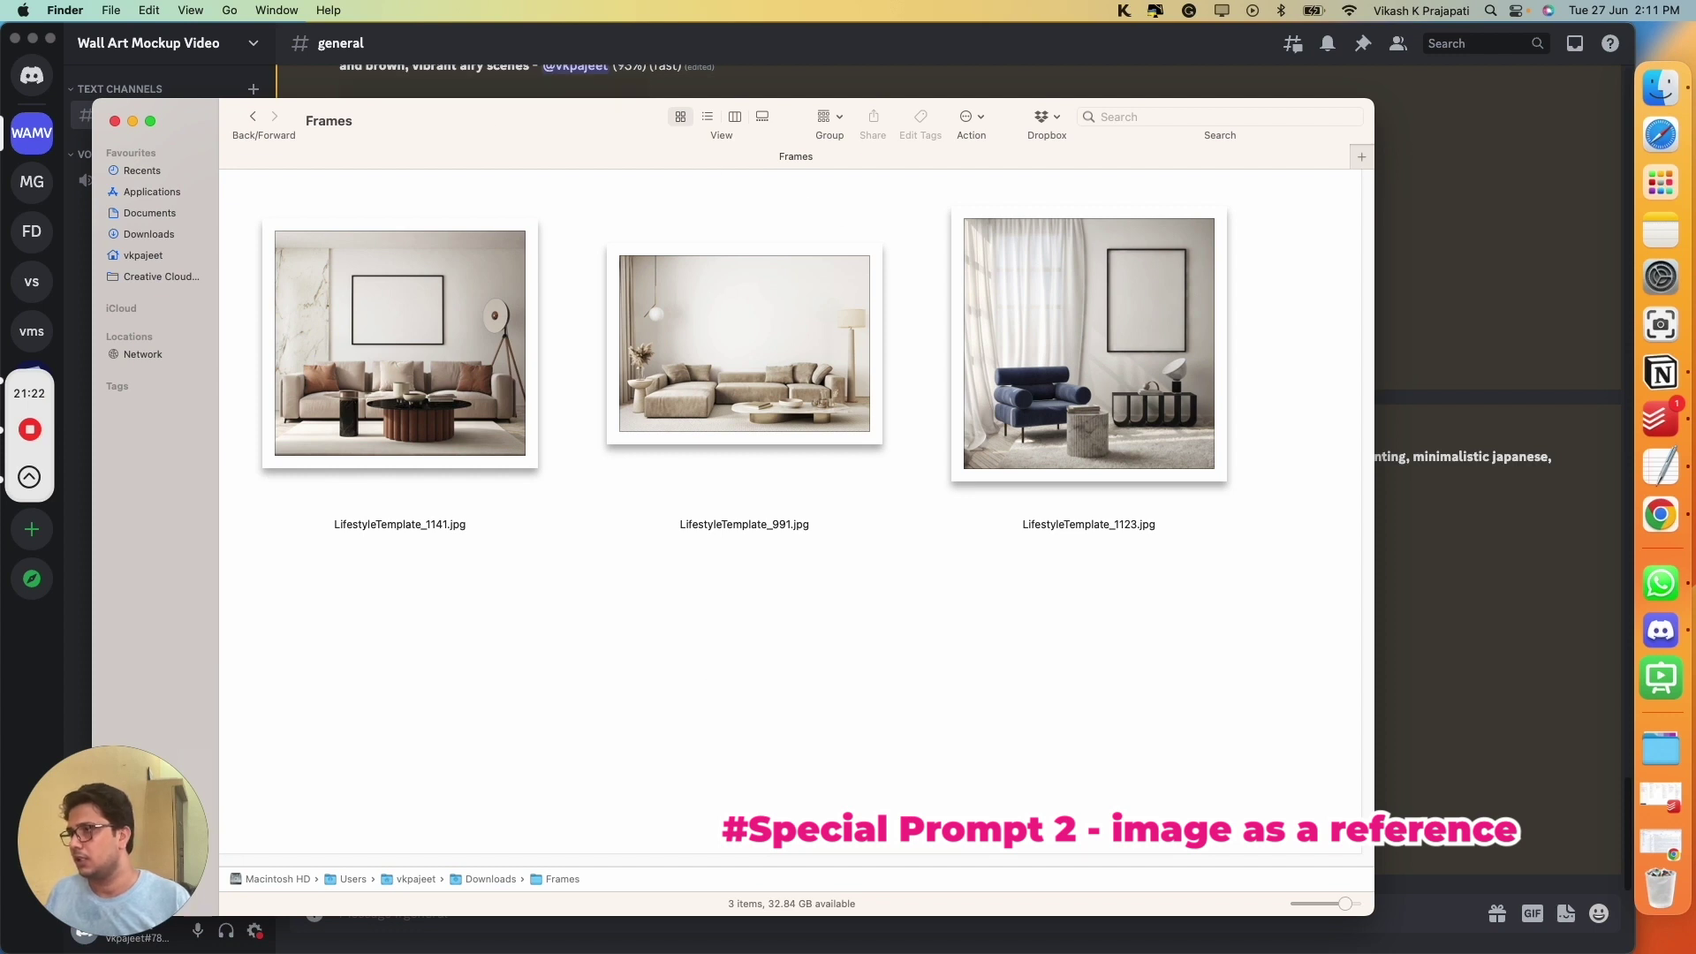
{"action": "left_click", "coordinate": [1127, 375]}
{"action": "left_click", "coordinate": [1419, 501]}
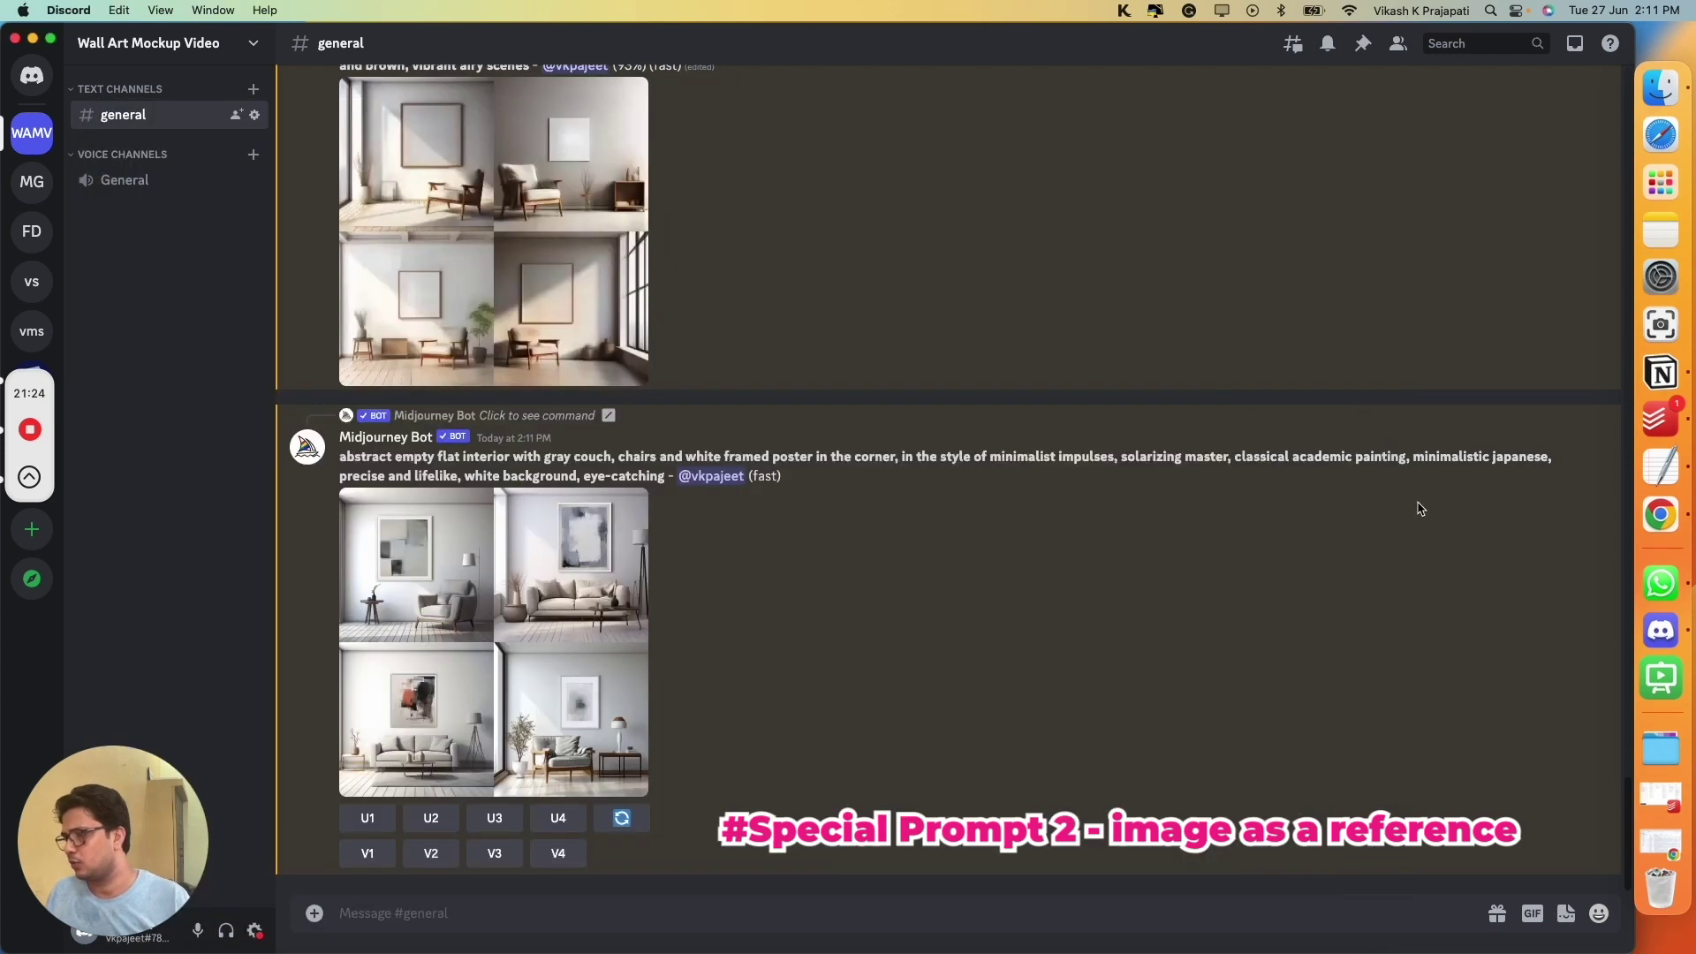
{"action": "left_click", "coordinate": [315, 913]}
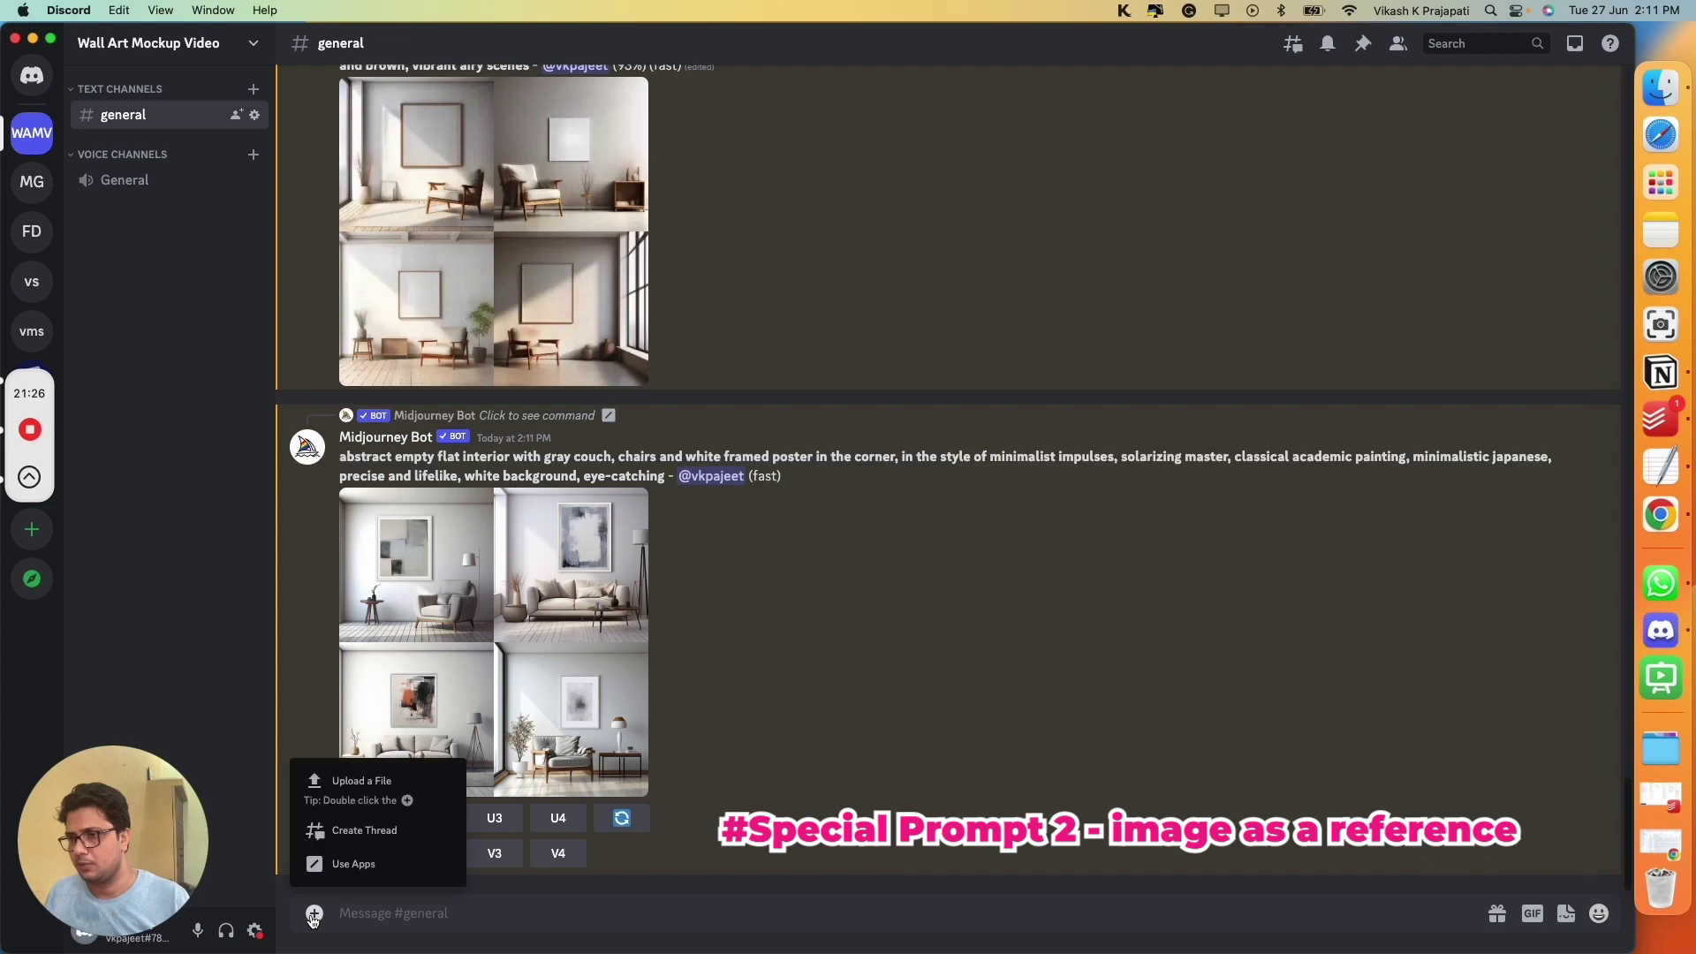
{"action": "left_click", "coordinate": [358, 781]}
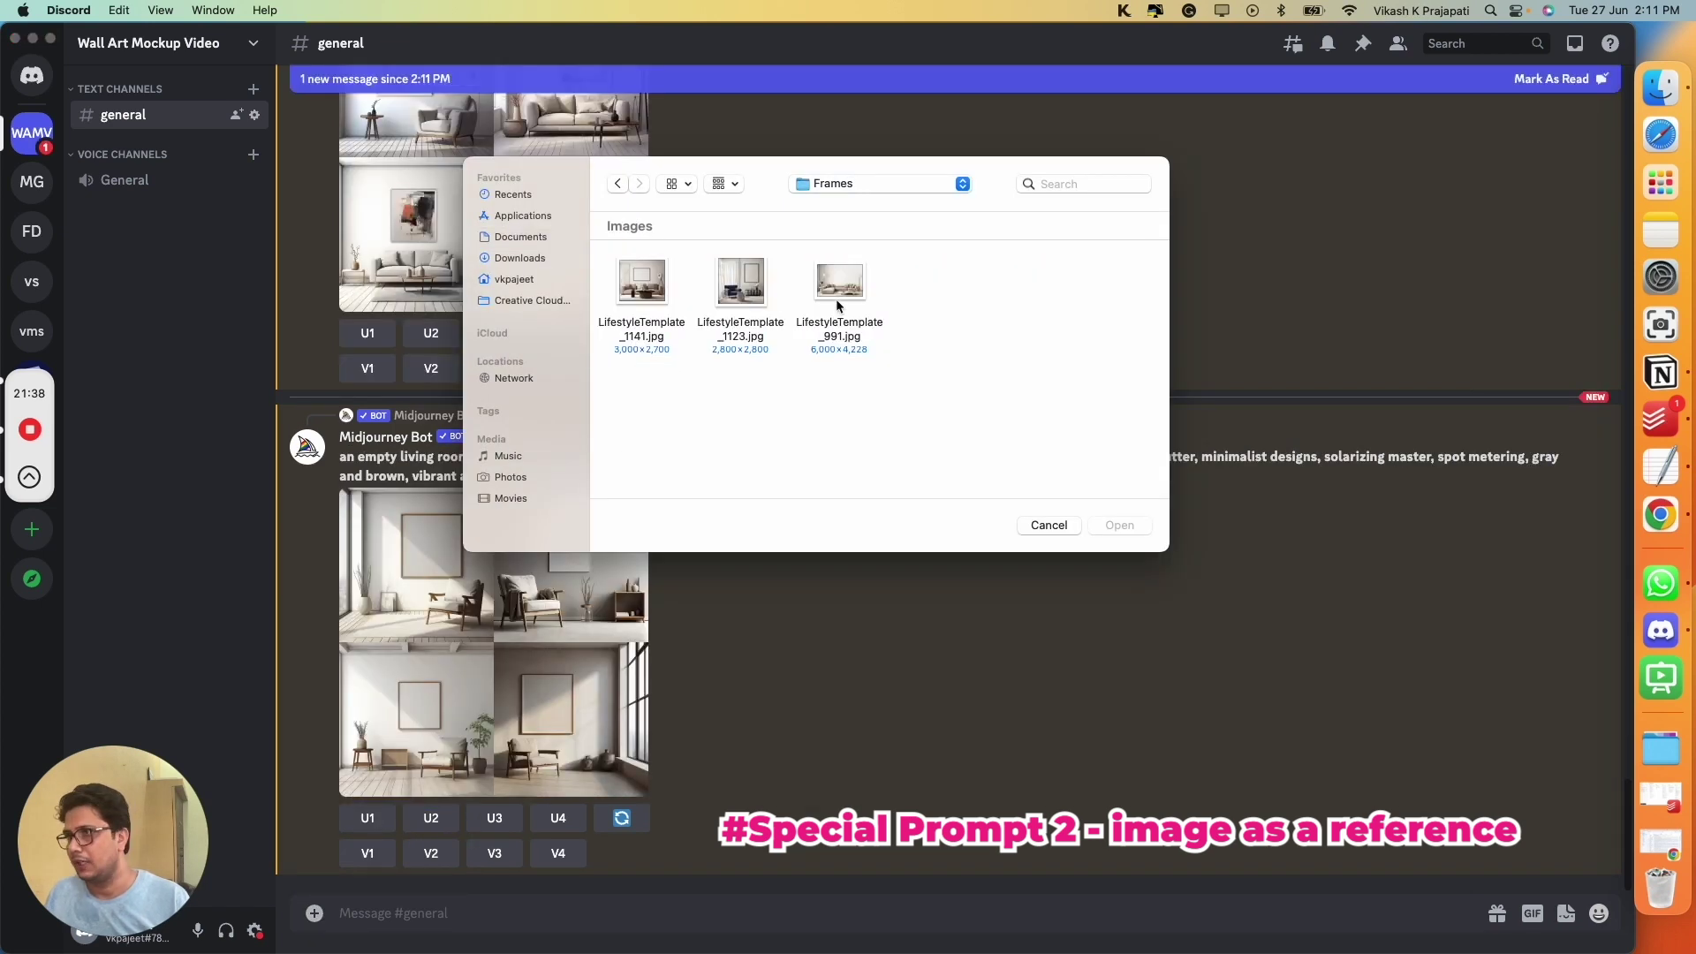
{"action": "left_click", "coordinate": [744, 305]}
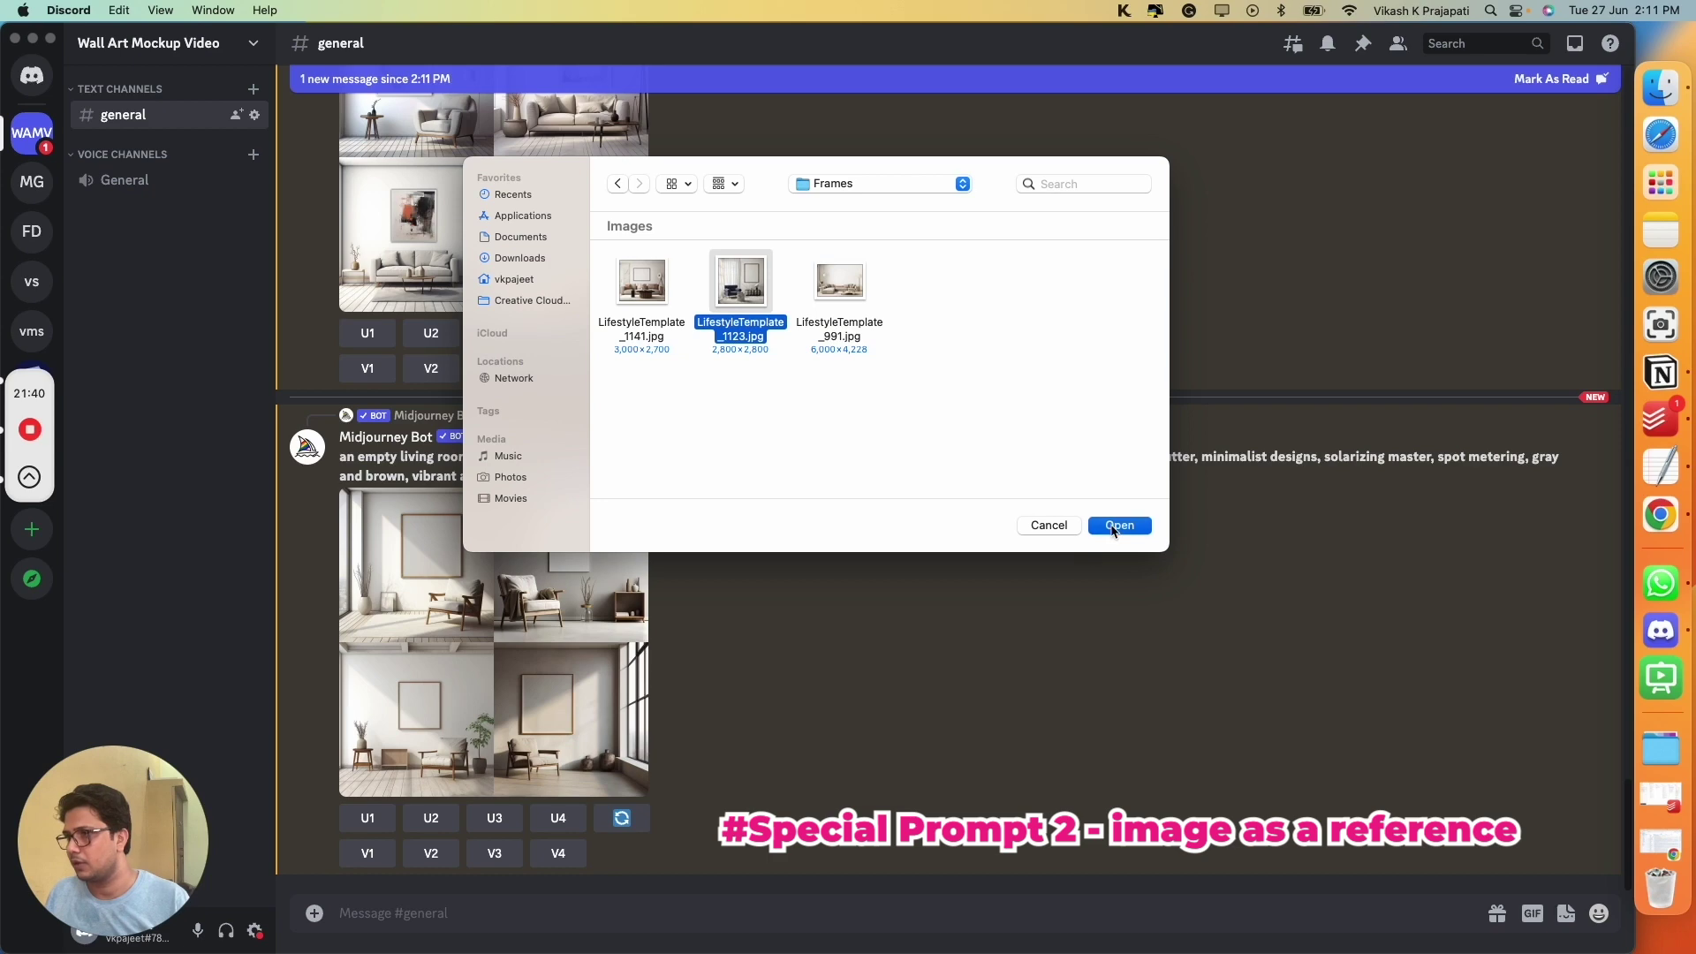
{"action": "left_click", "coordinate": [1095, 528]}
{"action": "key", "text": "Return"}
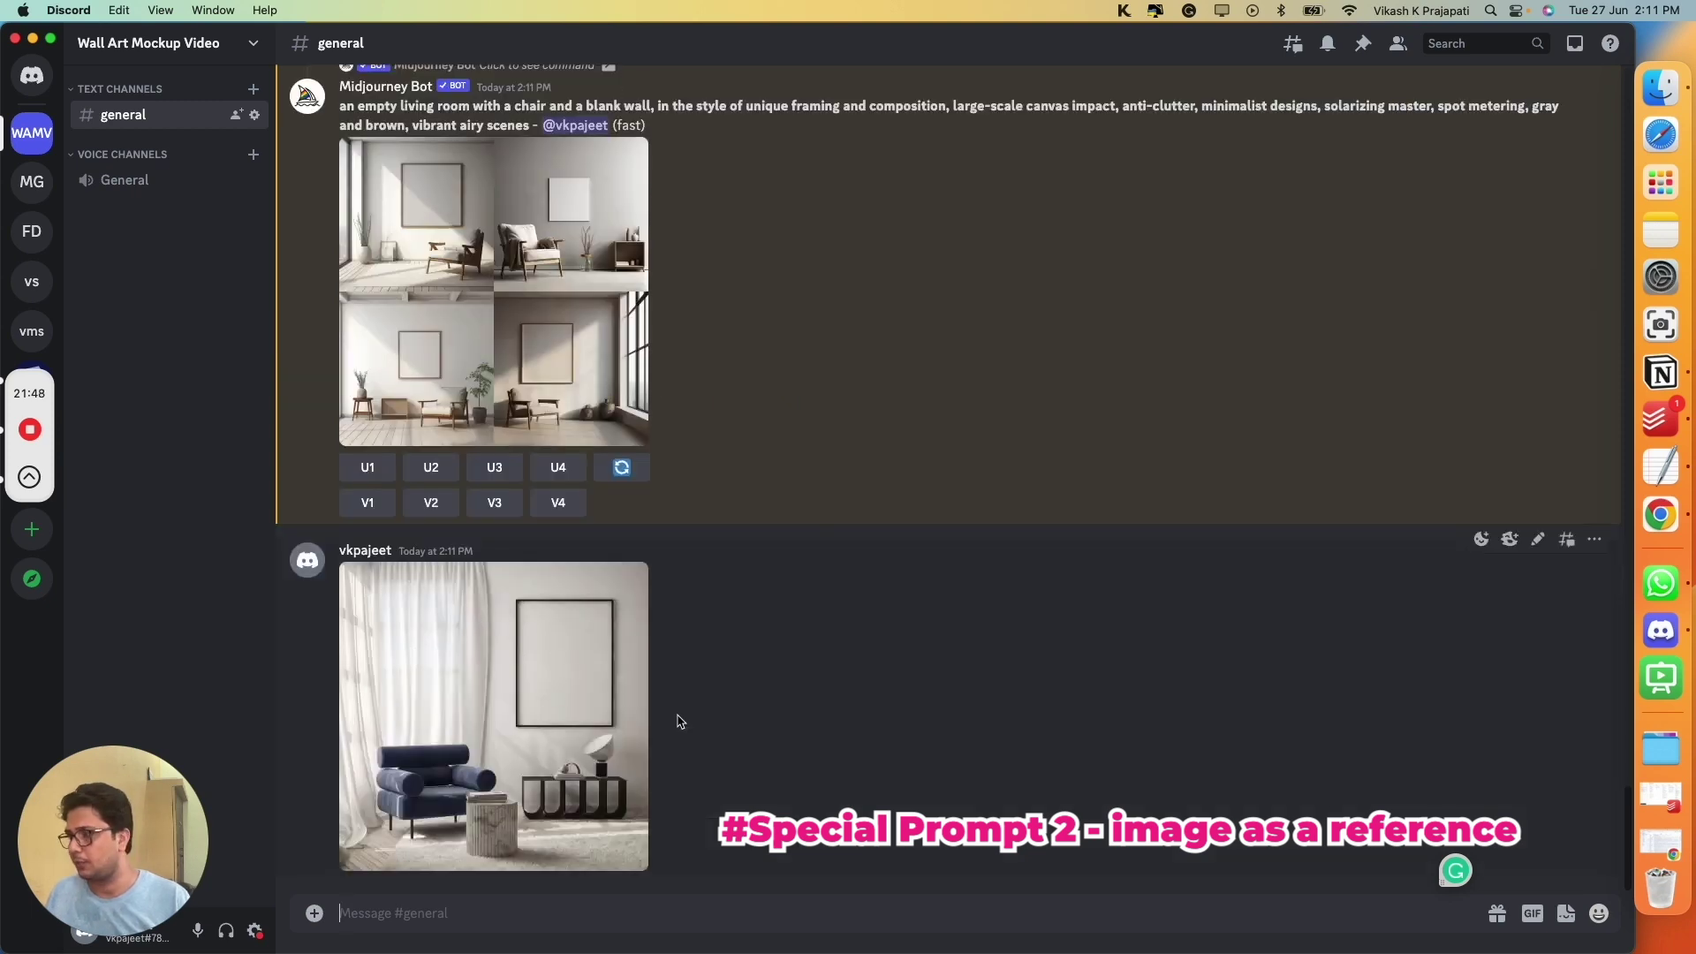
Step: Copy the link of the posted reference image and paste it as the prompt of a new /imagine command
{"action": "left_click", "coordinate": [505, 730]}
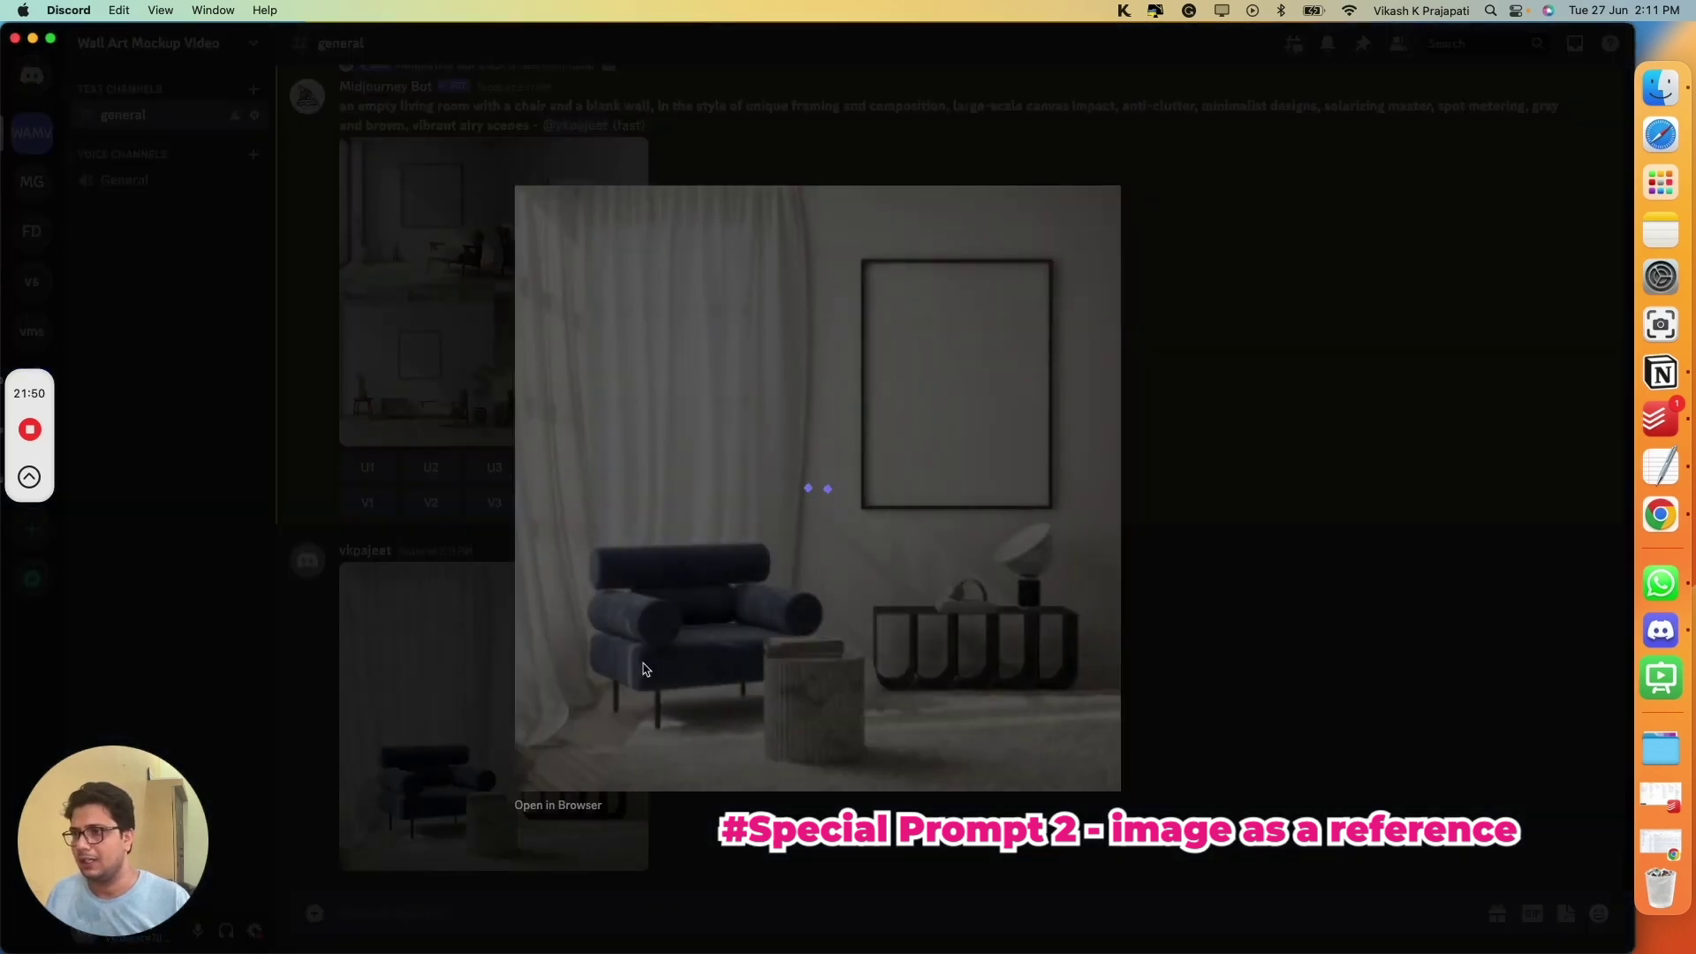
{"action": "right_click", "coordinate": [772, 382]}
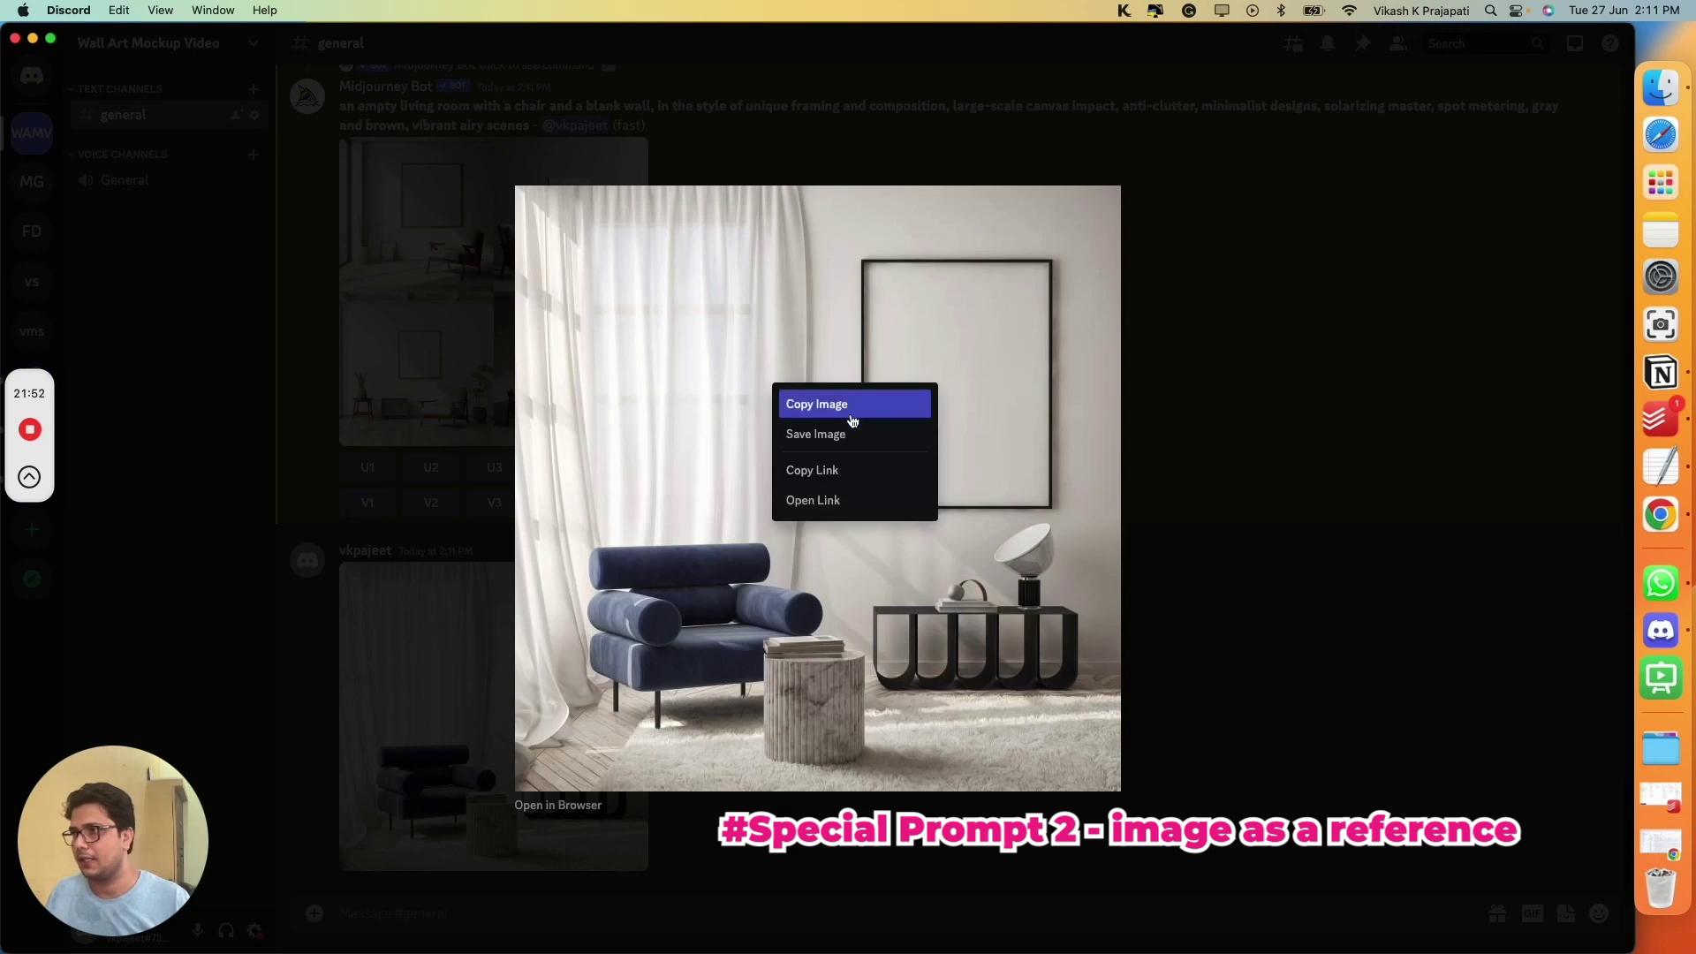
{"action": "left_click", "coordinate": [840, 470]}
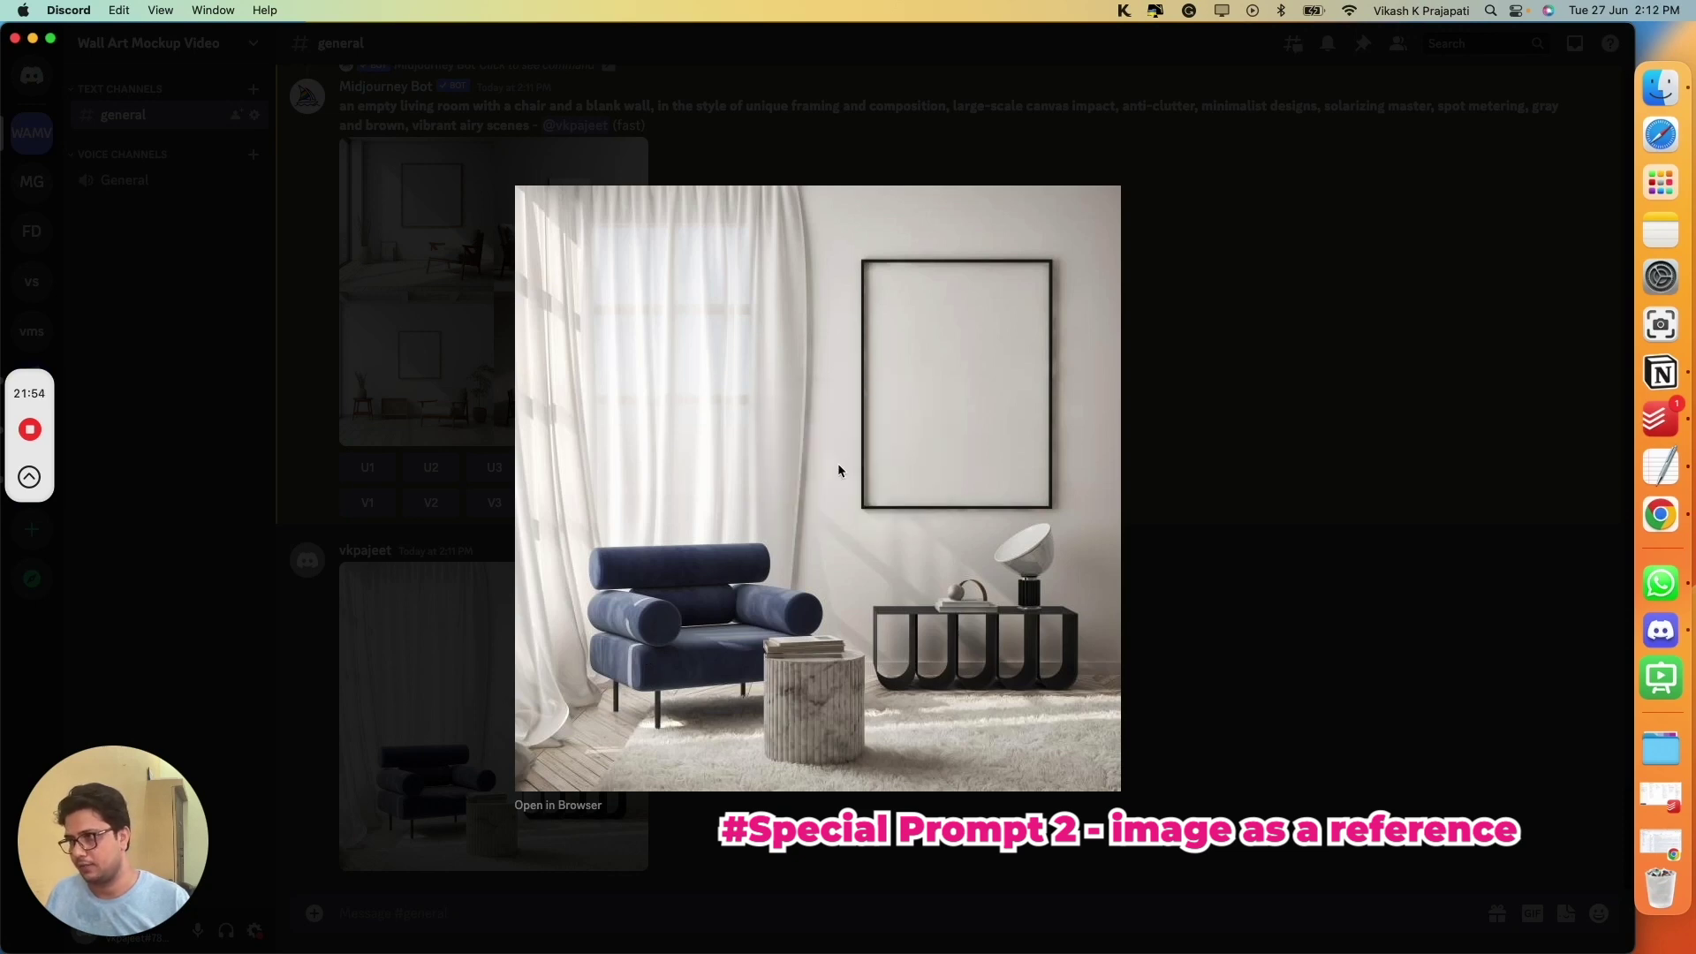
{"action": "left_click", "coordinate": [1230, 428]}
{"action": "left_click", "coordinate": [424, 918]}
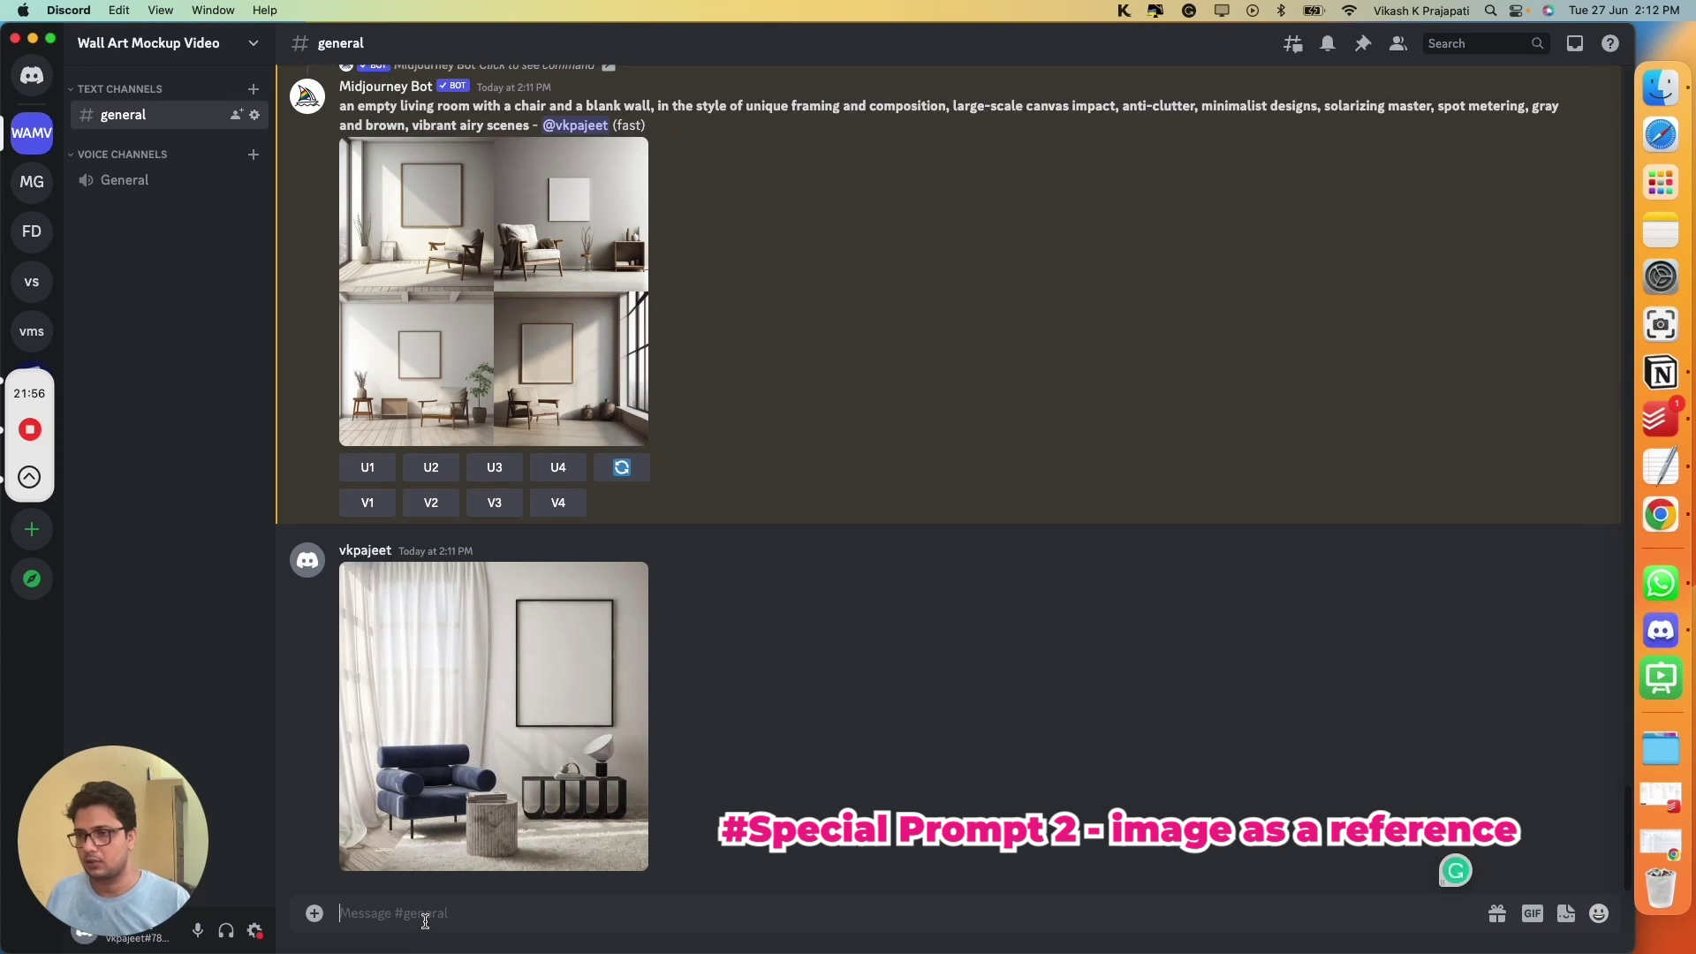
{"action": "type", "text": "/imagine"}
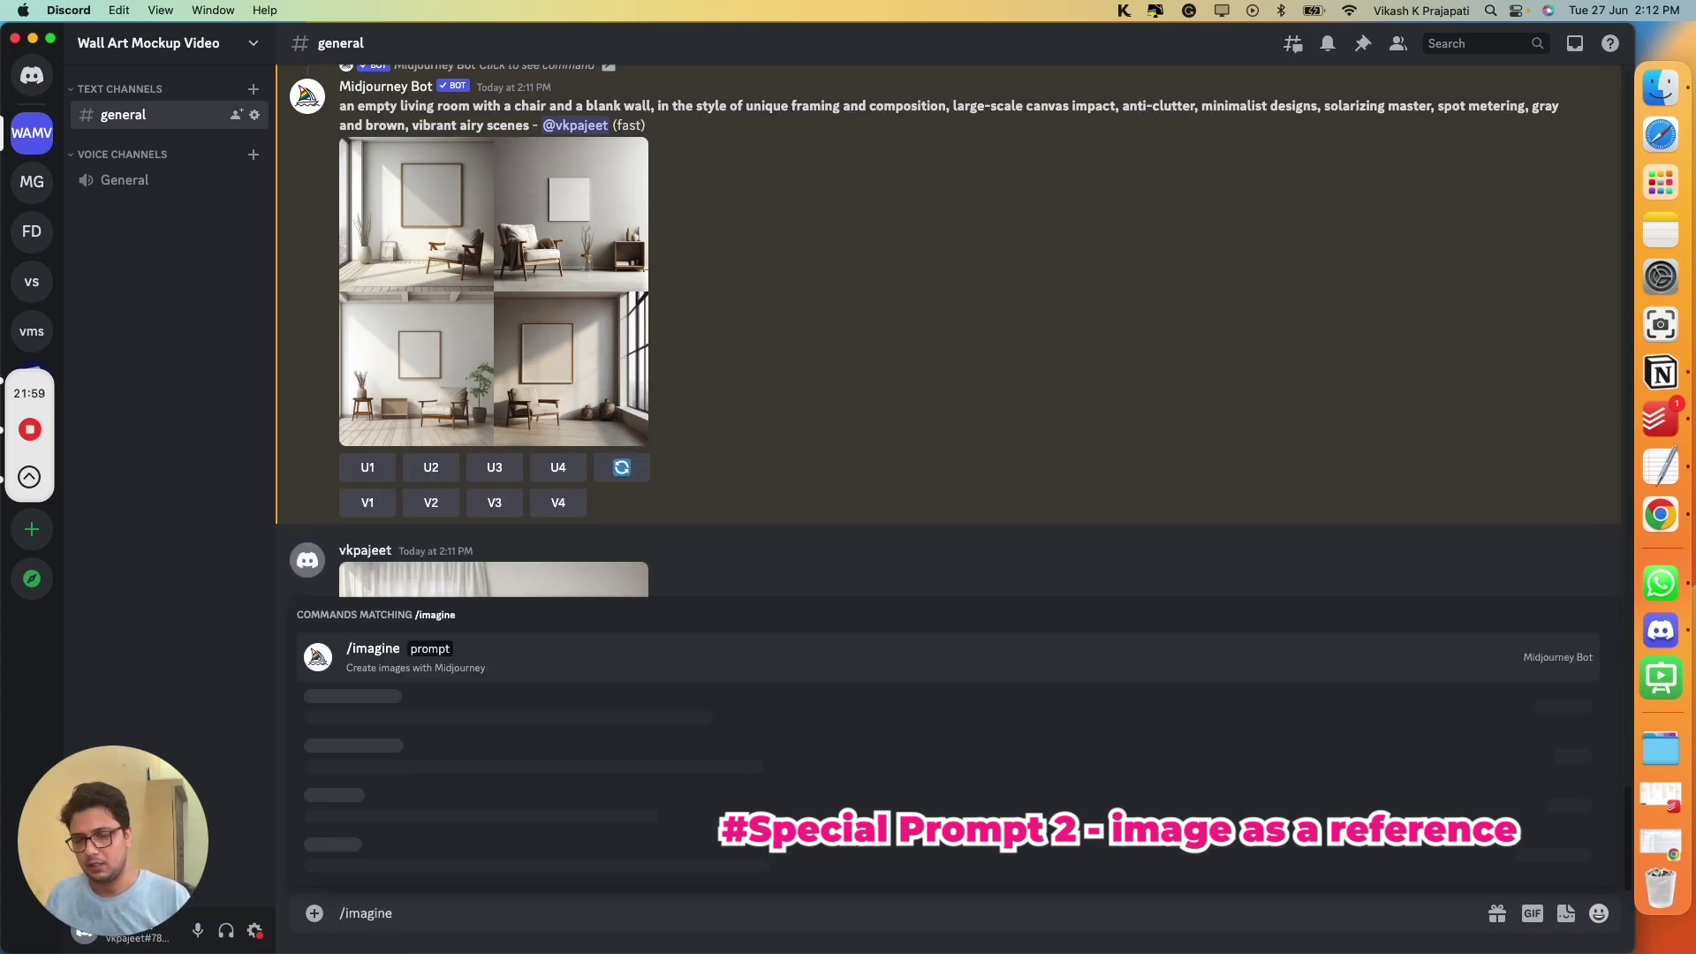
{"action": "key", "text": "Return"}
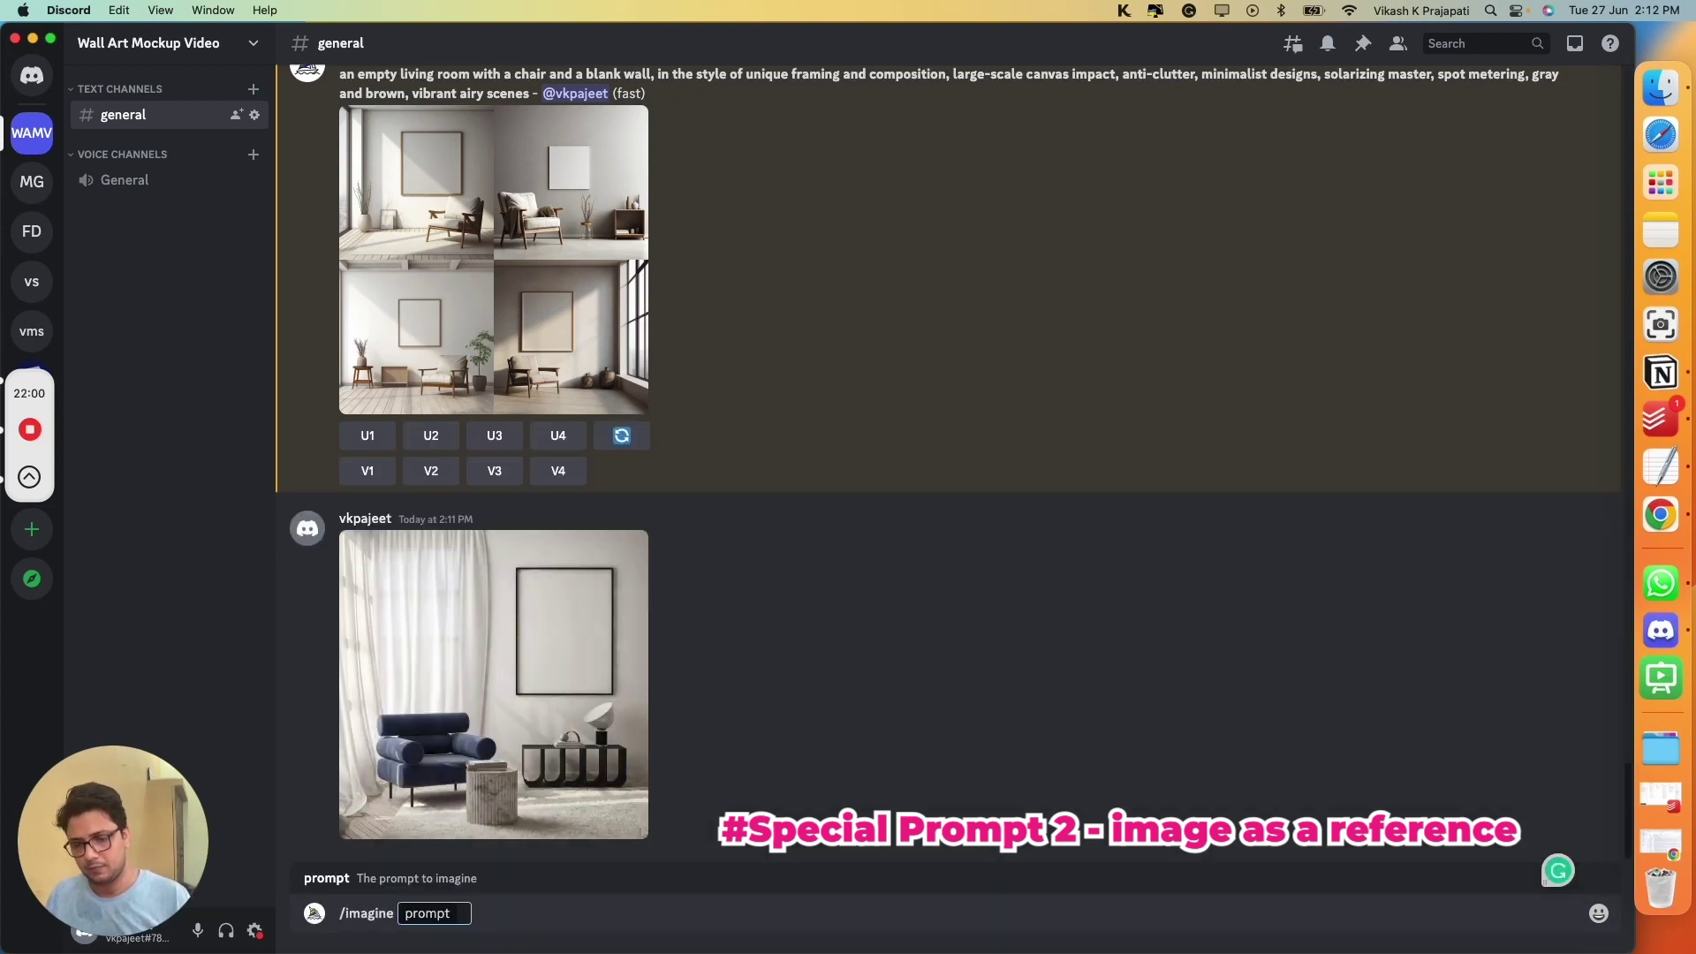
{"action": "key", "text": "super+v"}
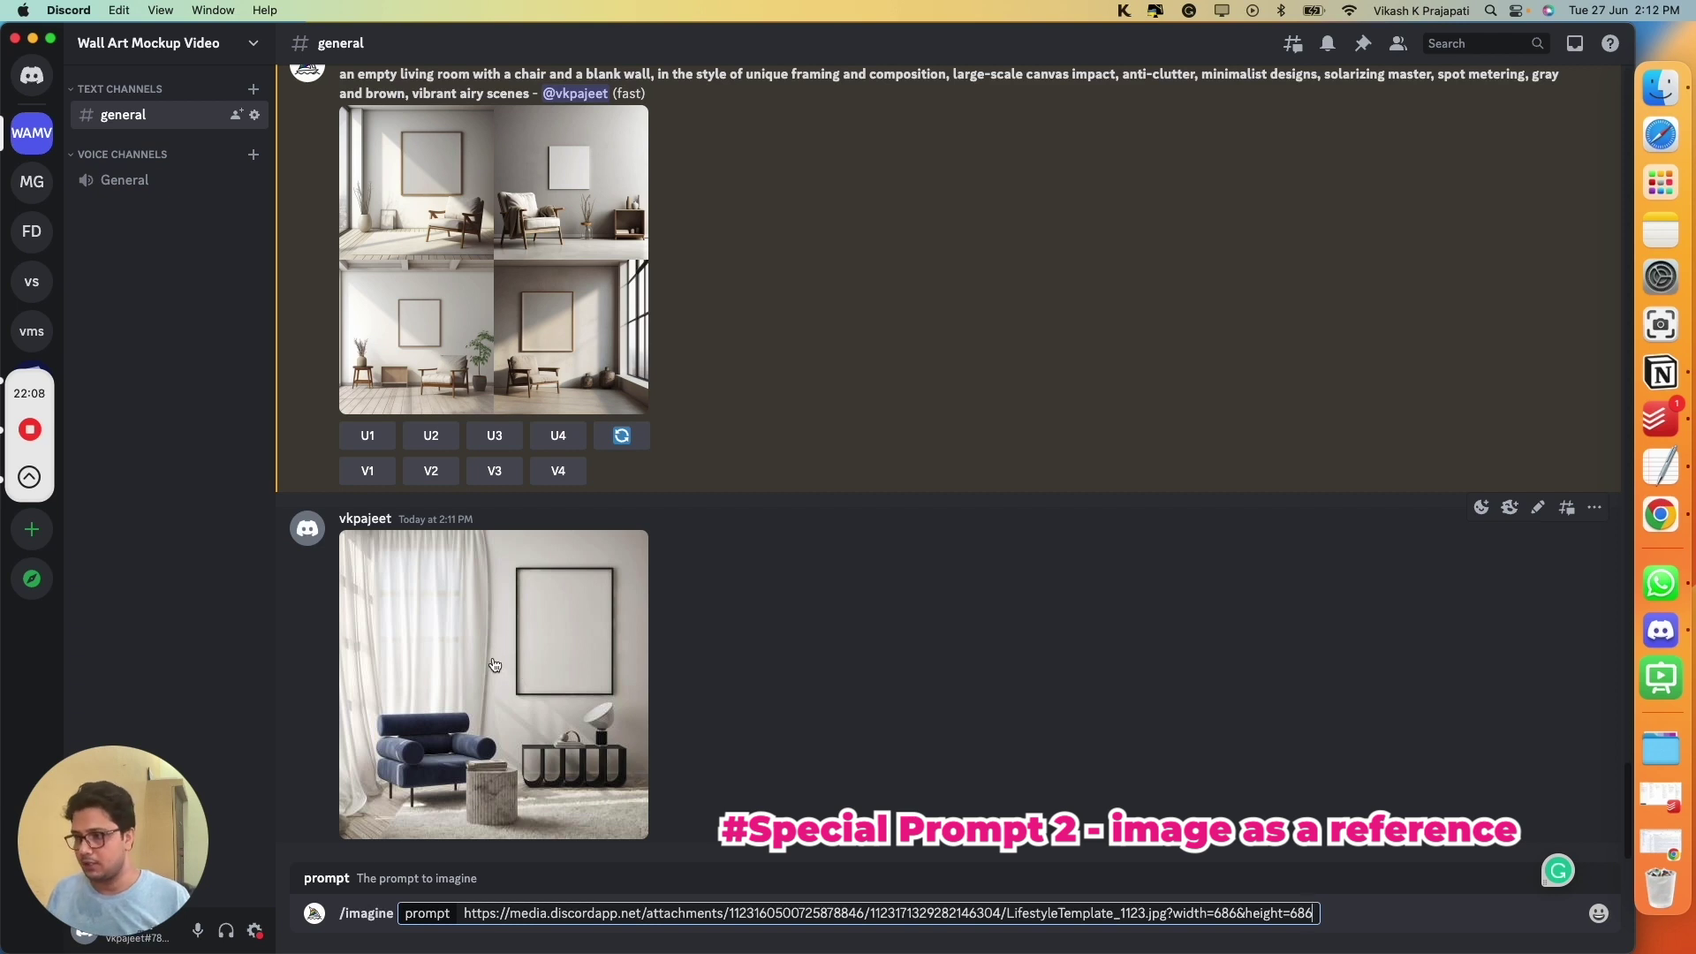
Step: Add ", create empty frame mockup with blue furniture and curtains" after the image link and submit the prompt
{"action": "type", "text": ","}
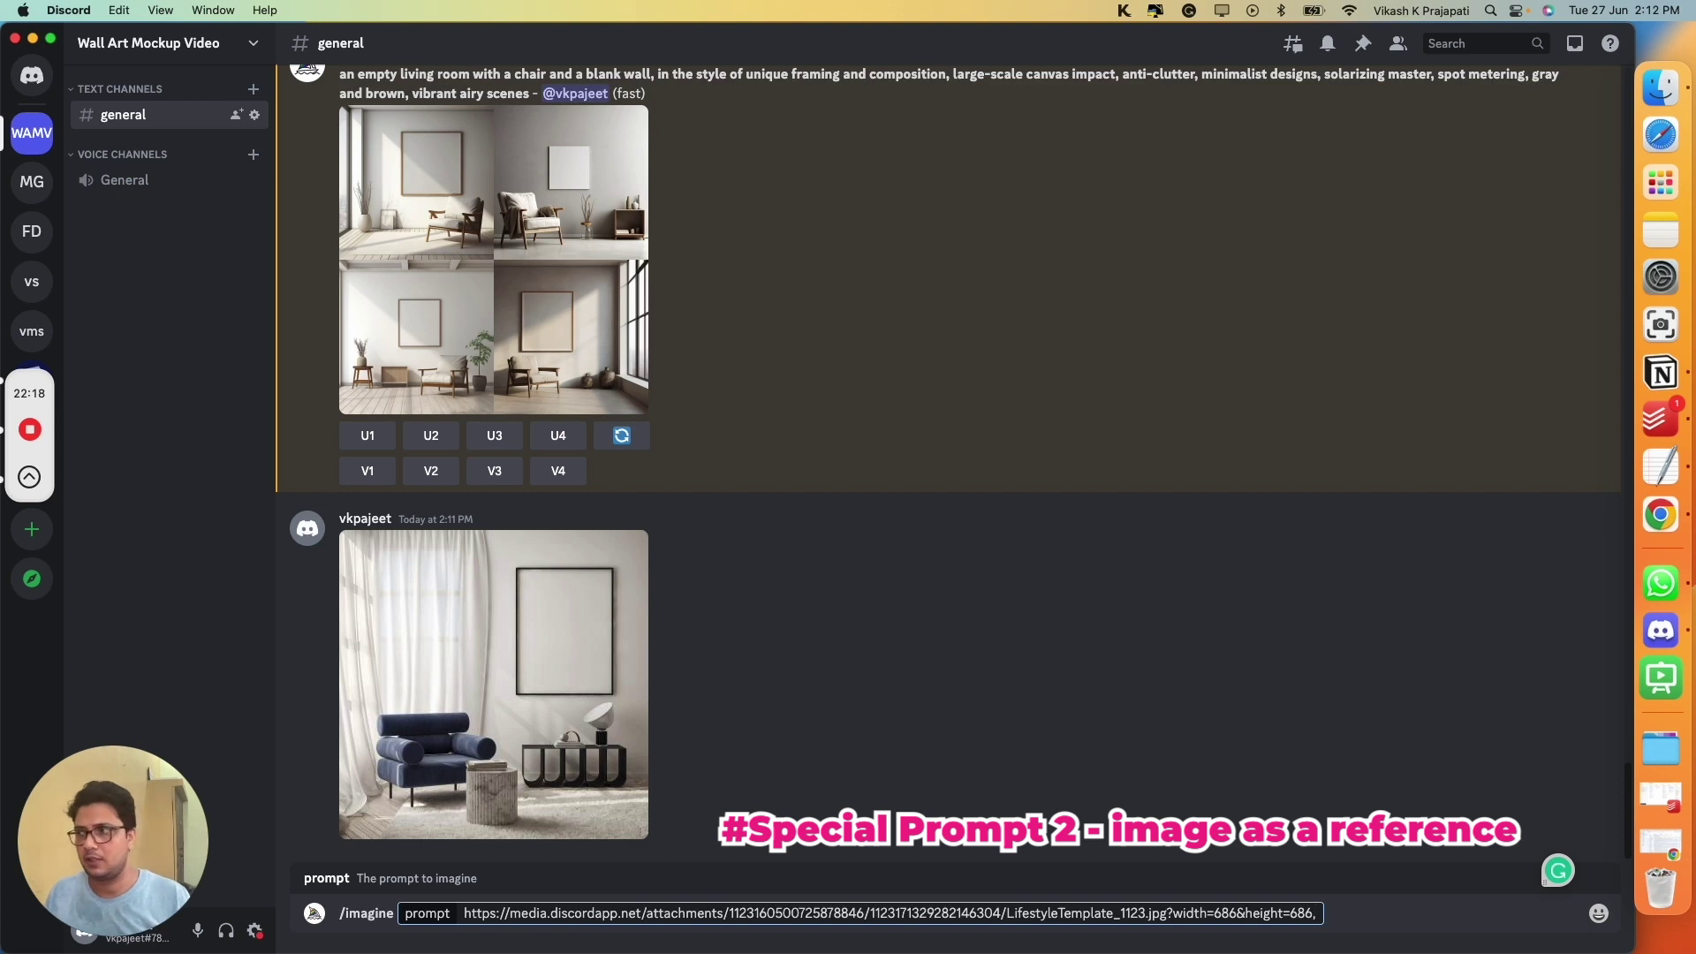
{"action": "type", "text": "create em"}
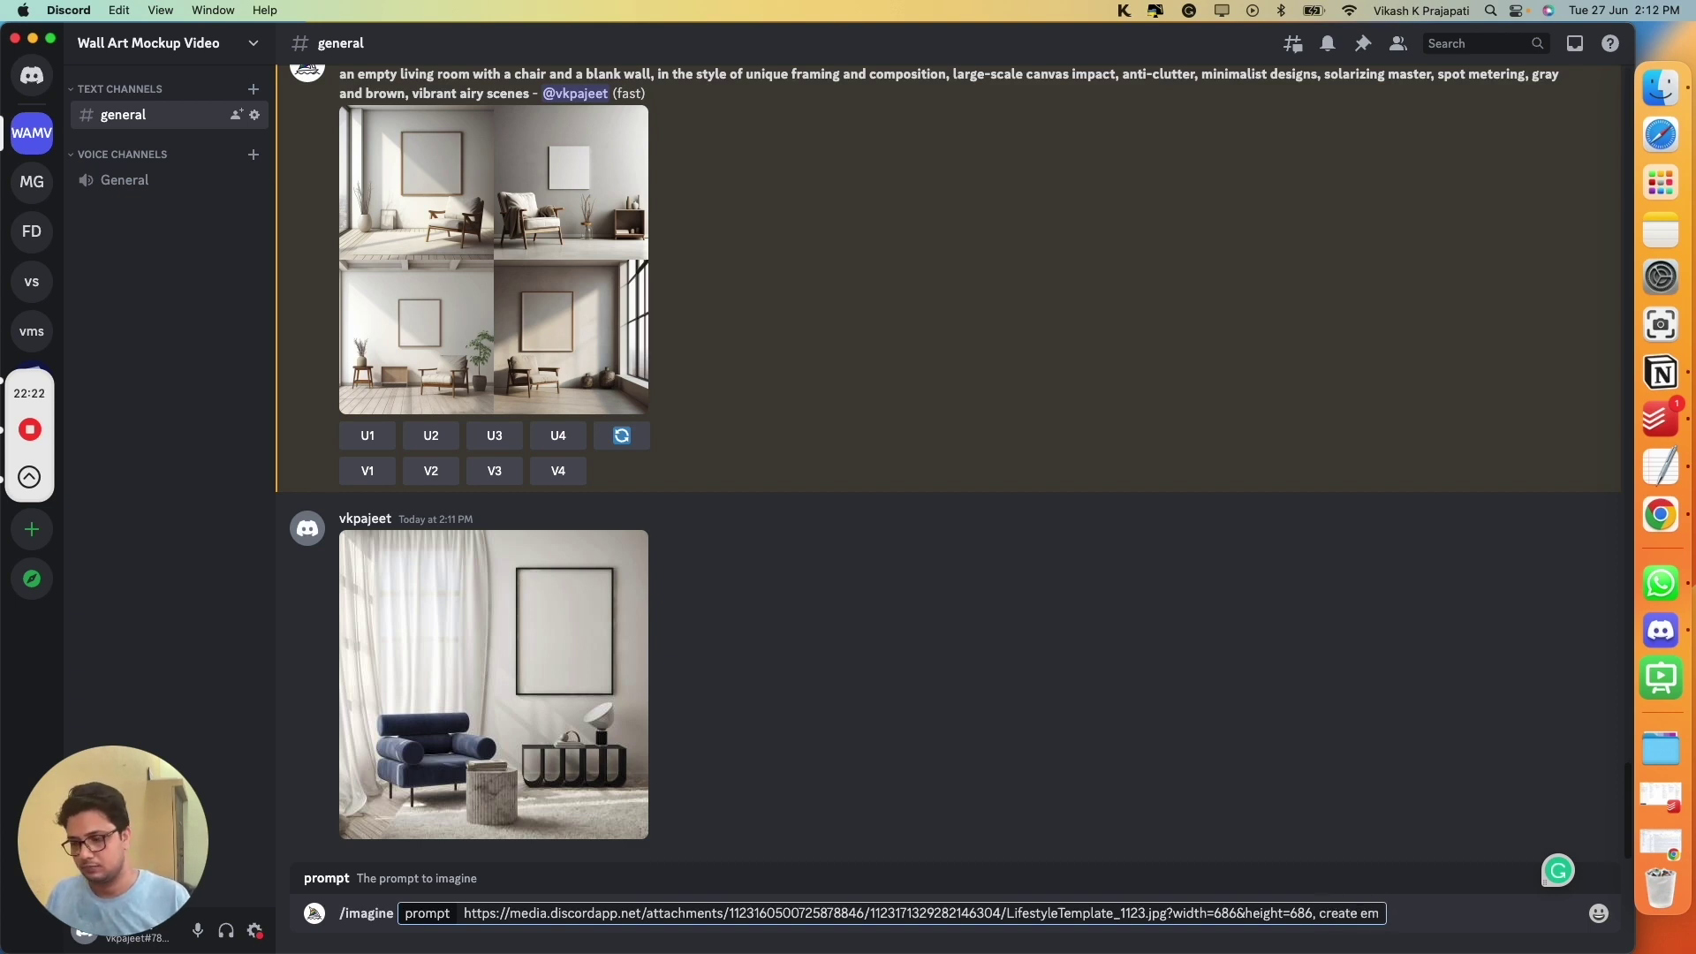
{"action": "type", "text": "pty frame mockup with"}
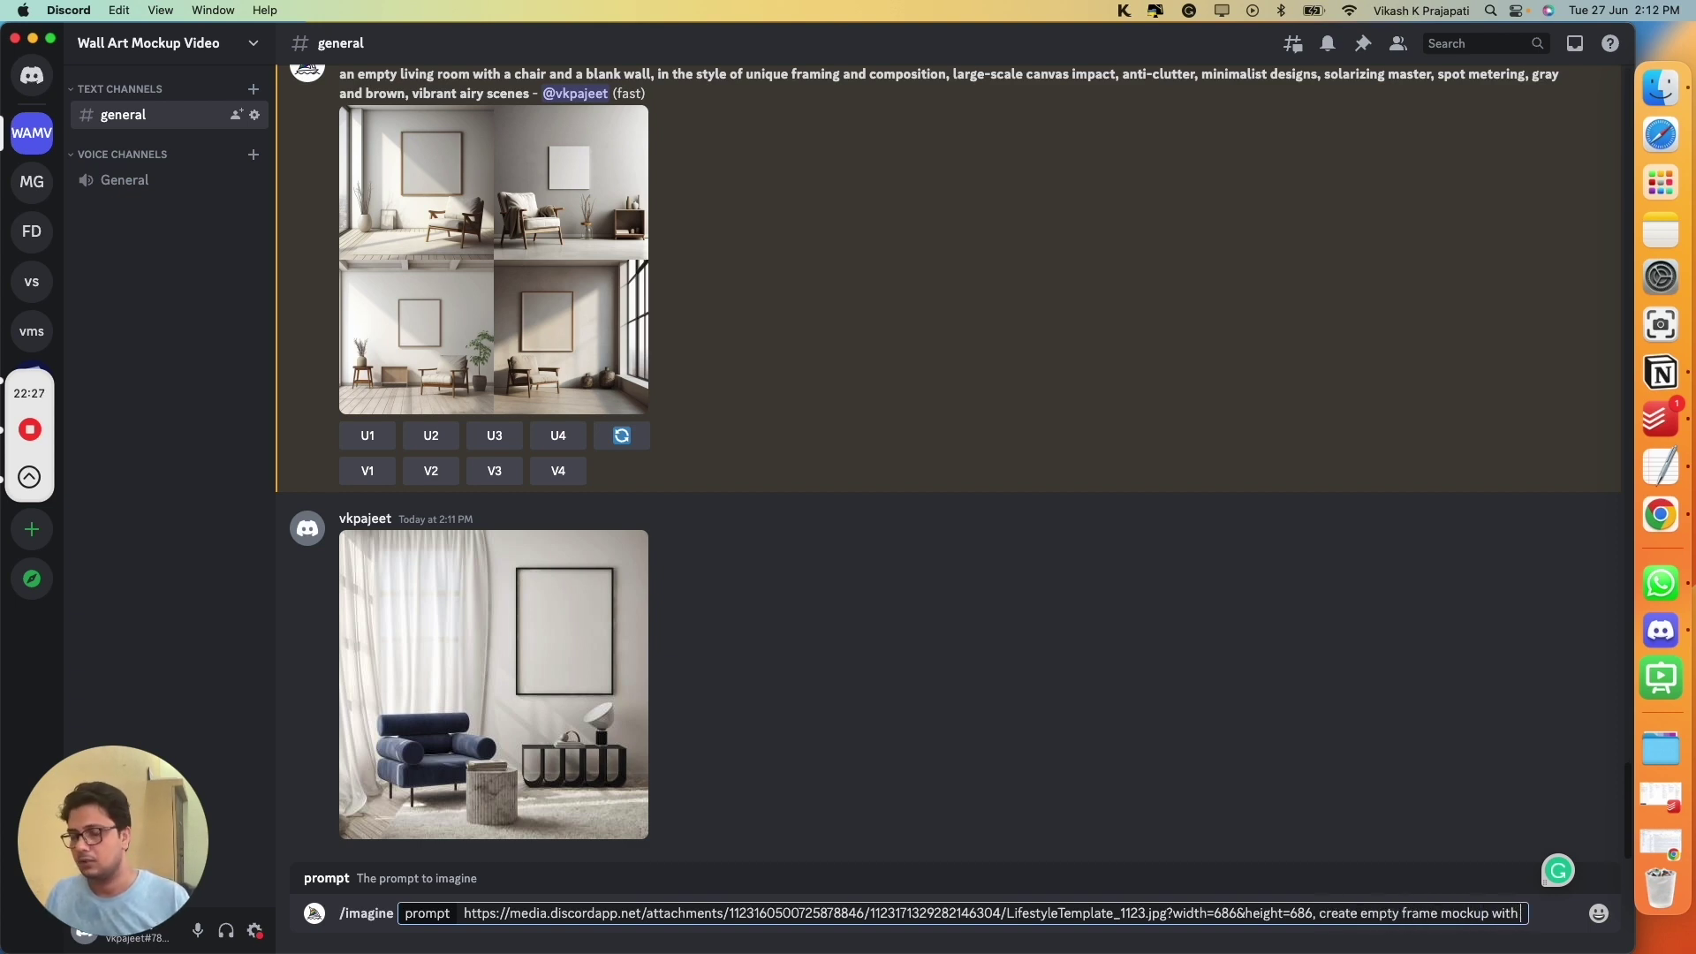
{"action": "type", "text": " blue furnitu"}
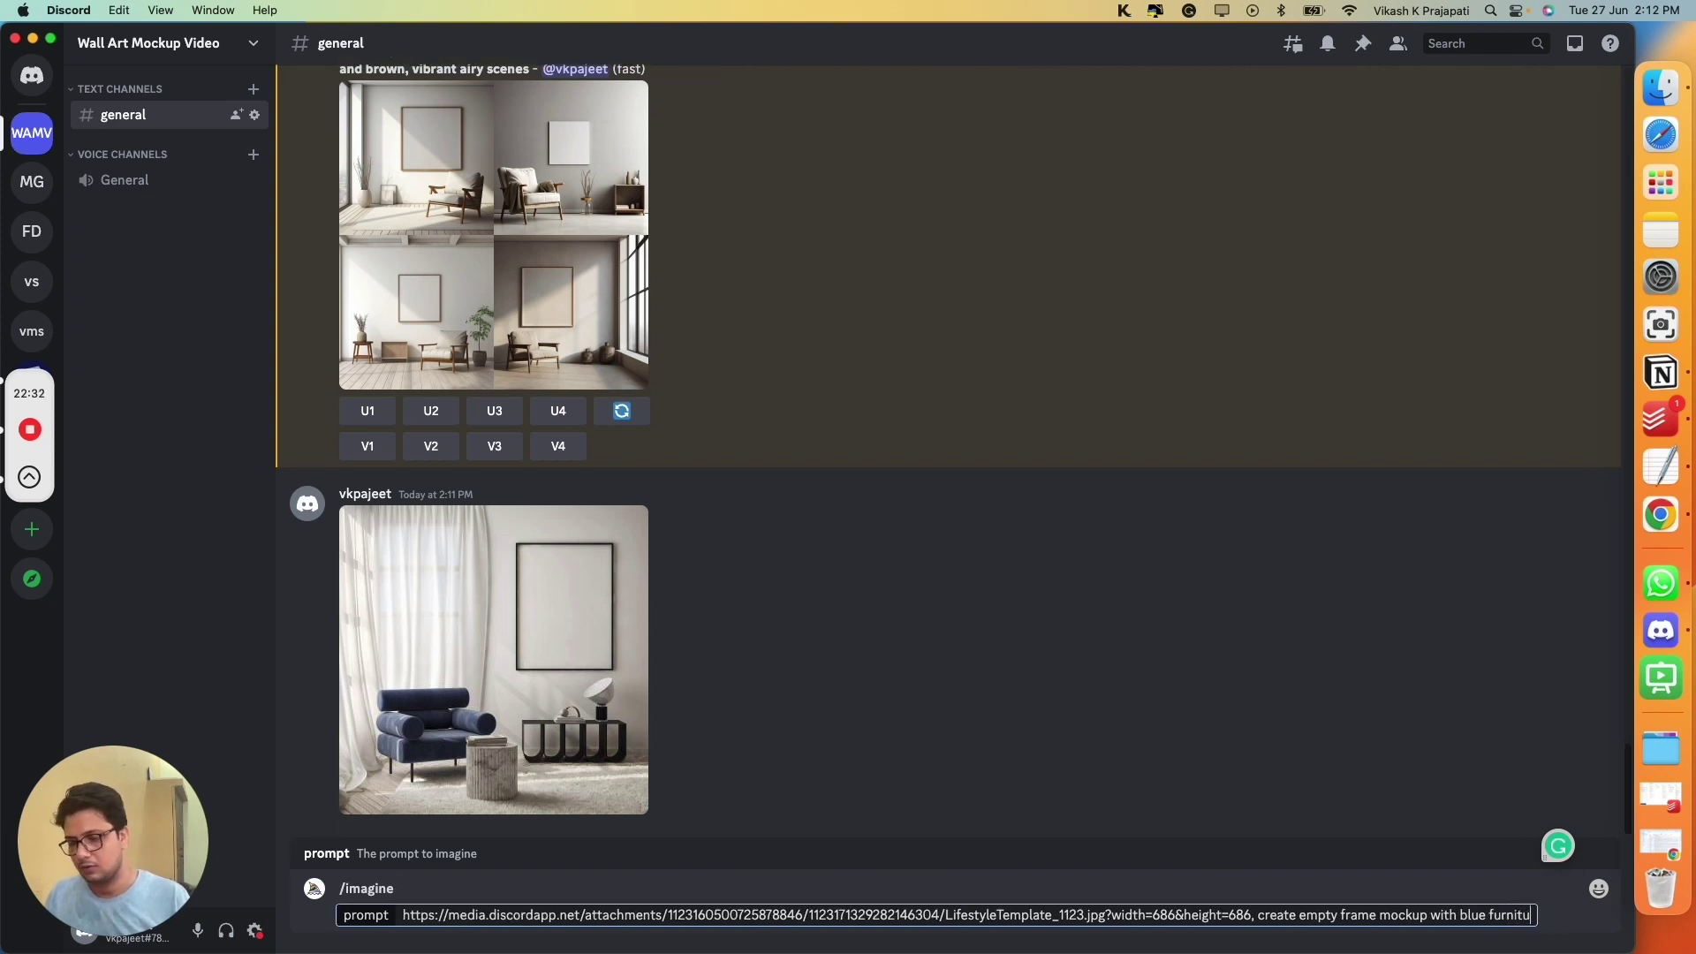
{"action": "type", "text": "re and curtains"}
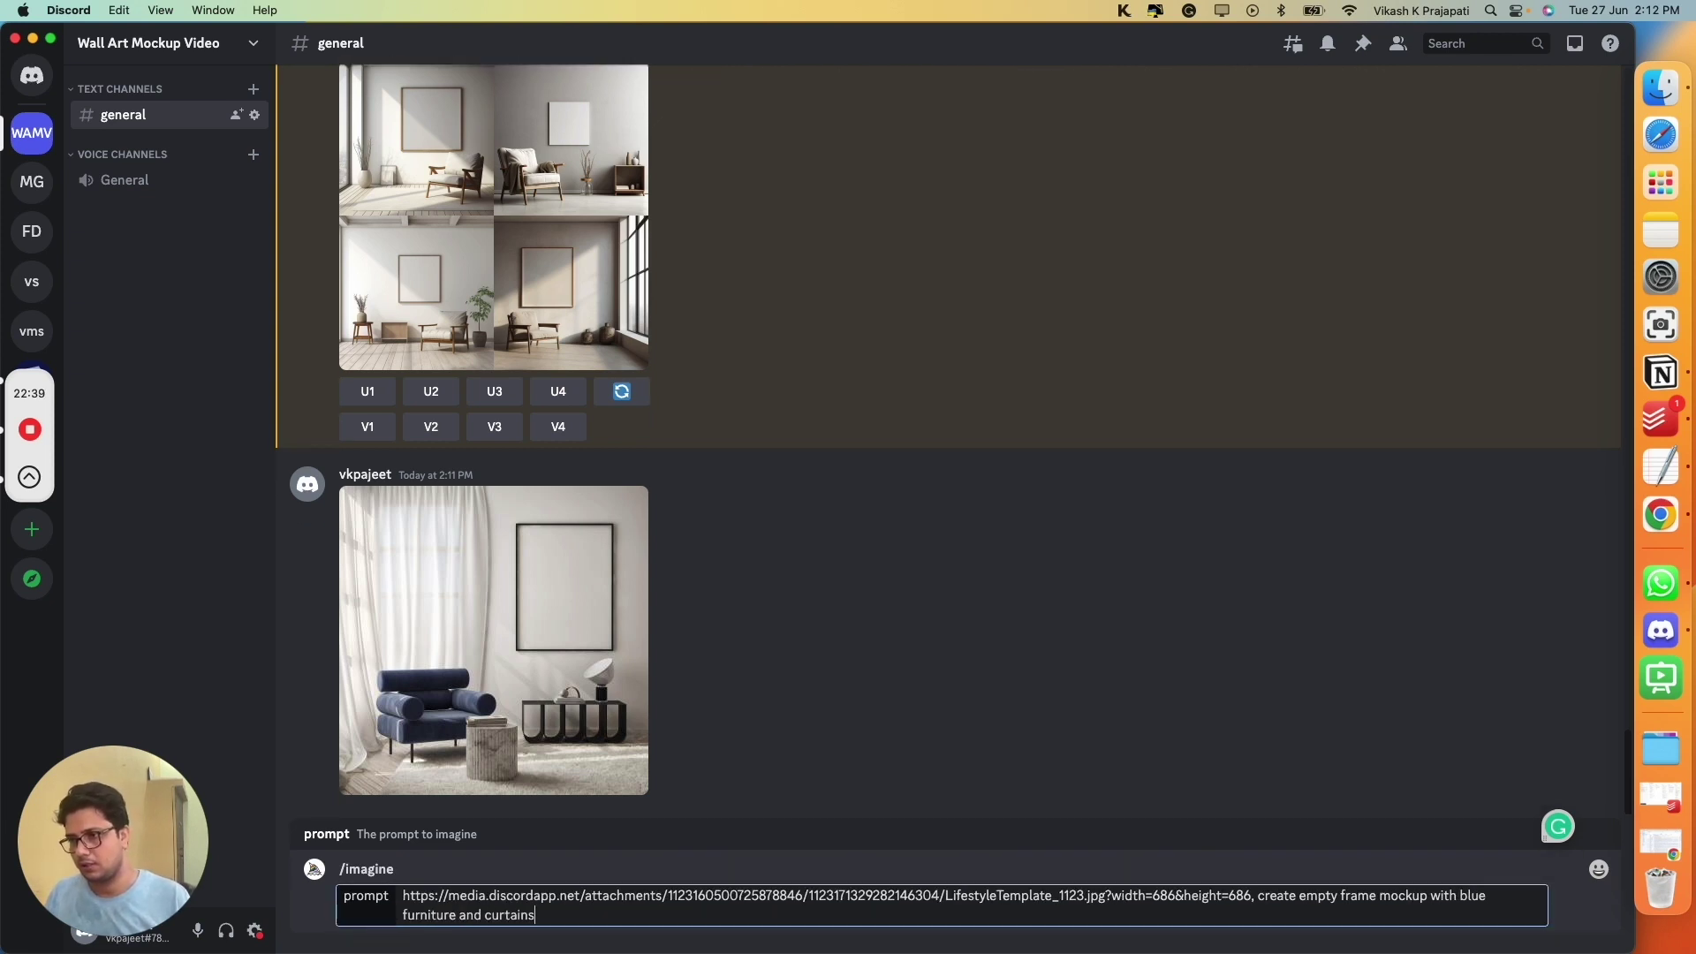
{"action": "key", "text": "Return"}
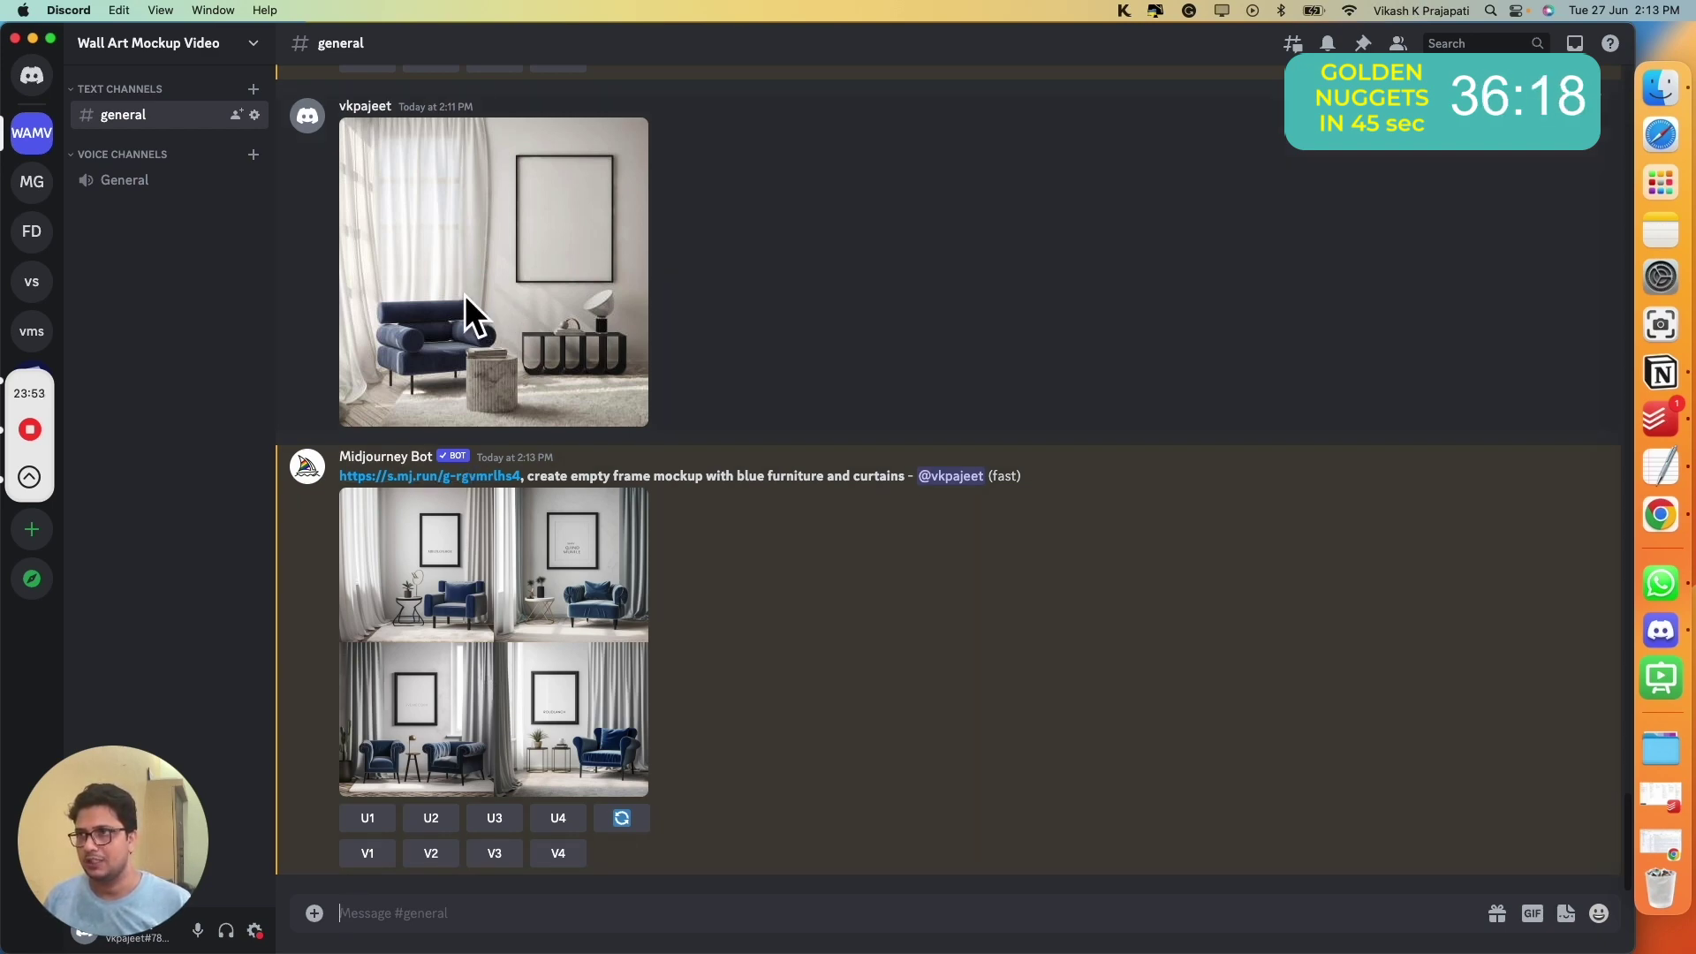
Step: Enlarge the generated blue furniture mockup grid and compare it with the posted reference image
{"action": "left_click", "coordinate": [499, 712]}
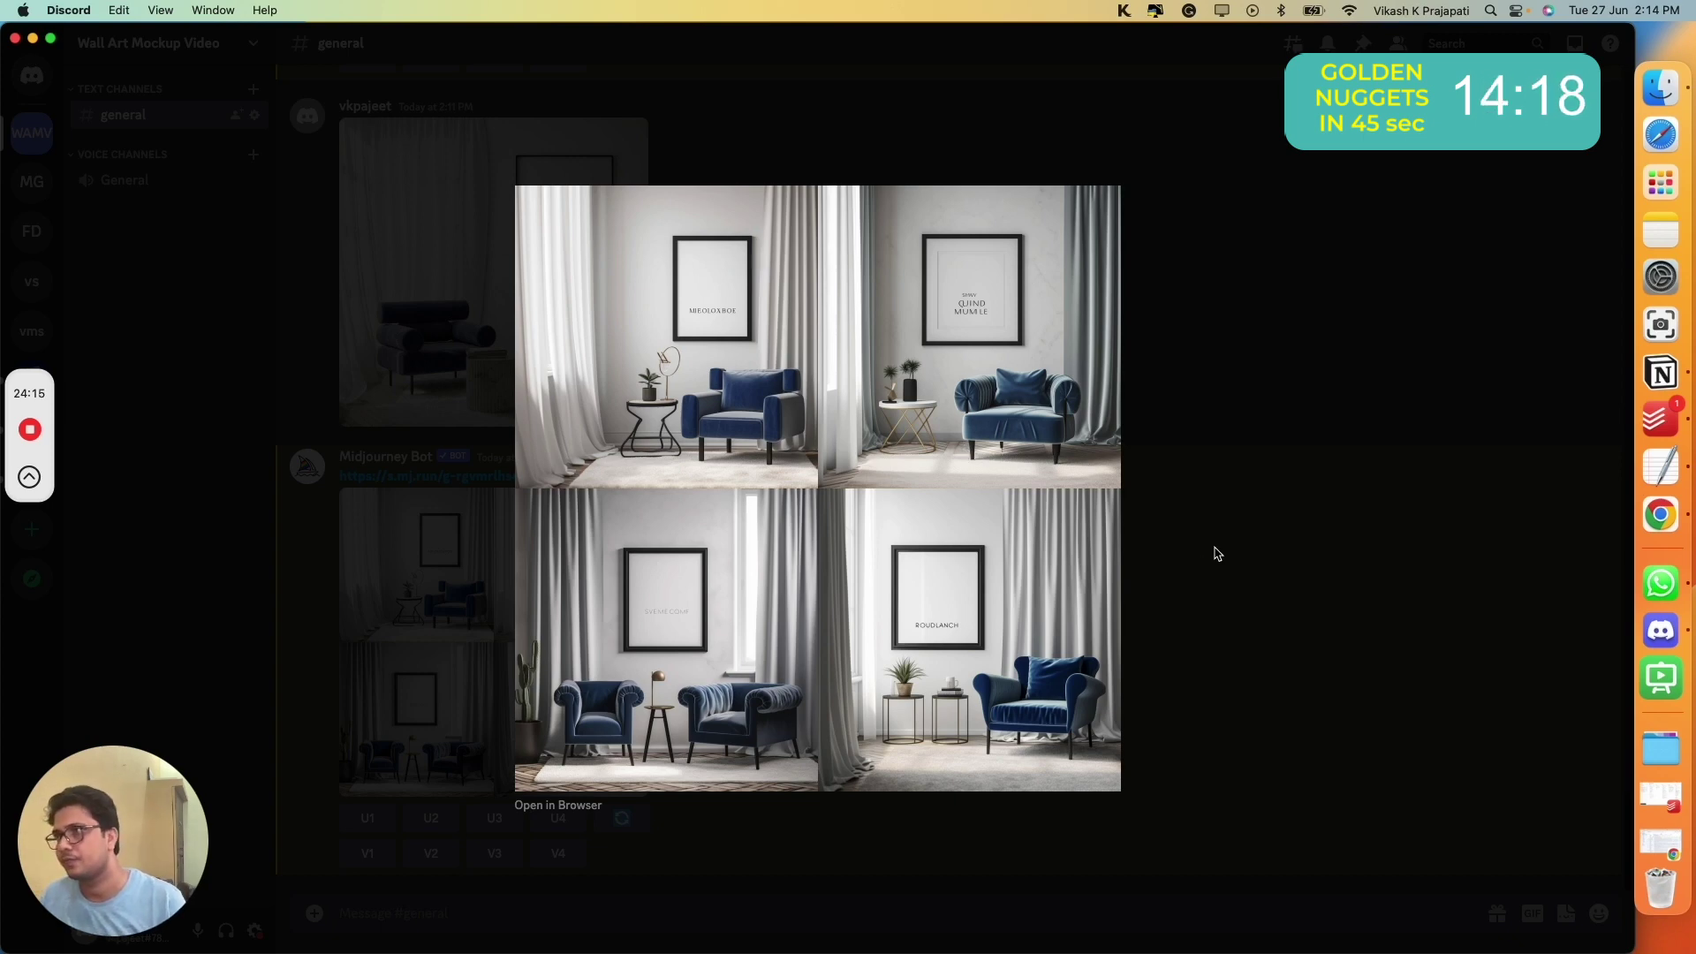
{"action": "left_click", "coordinate": [1217, 554]}
{"action": "scroll", "coordinate": [599, 619], "scroll_direction": "up", "scroll_amount": 3}
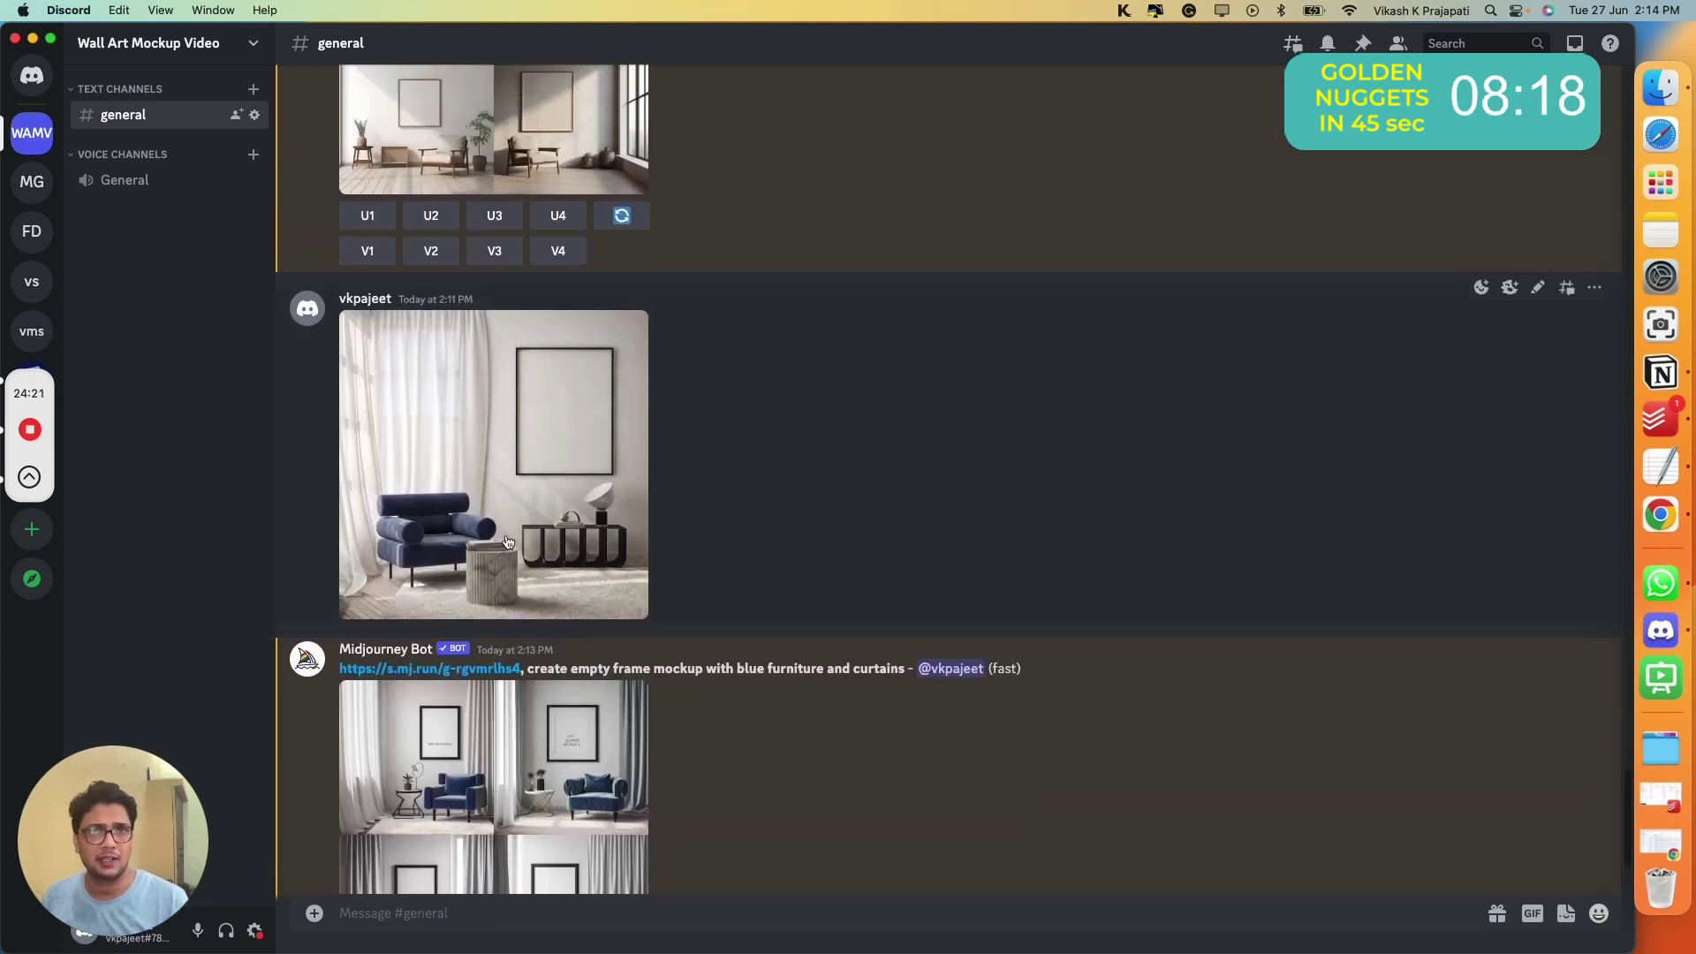
{"action": "scroll", "coordinate": [508, 542], "scroll_direction": "down", "scroll_amount": 3}
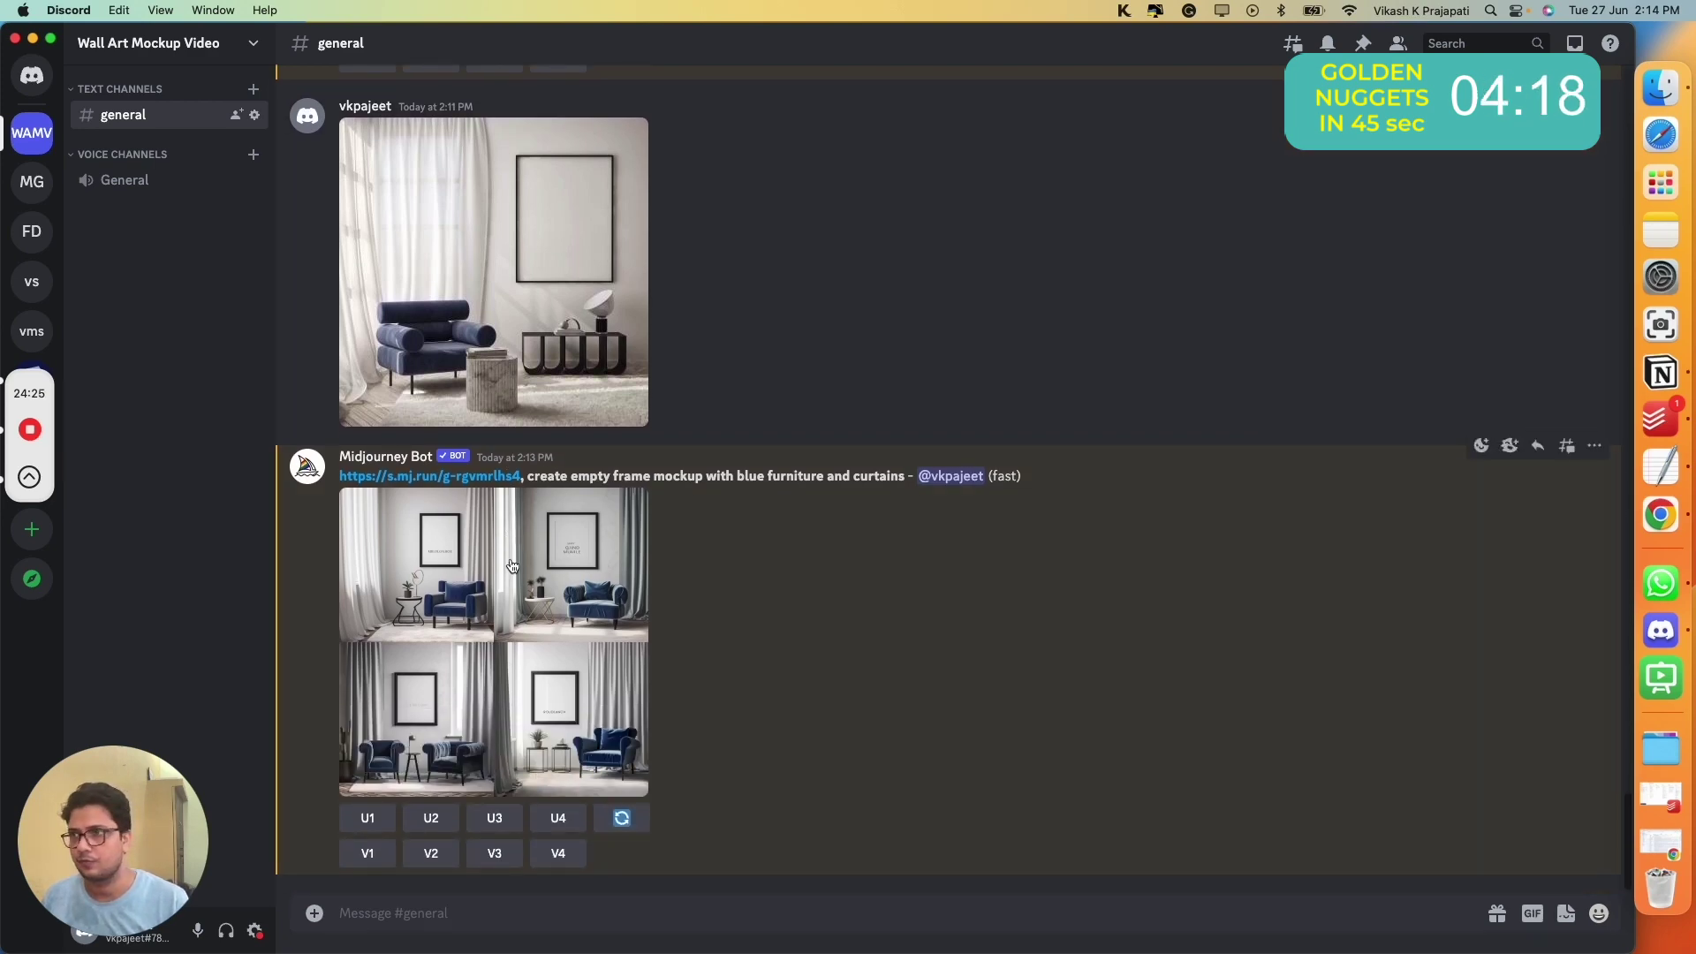
{"action": "scroll", "coordinate": [512, 566], "scroll_direction": "up", "scroll_amount": 10}
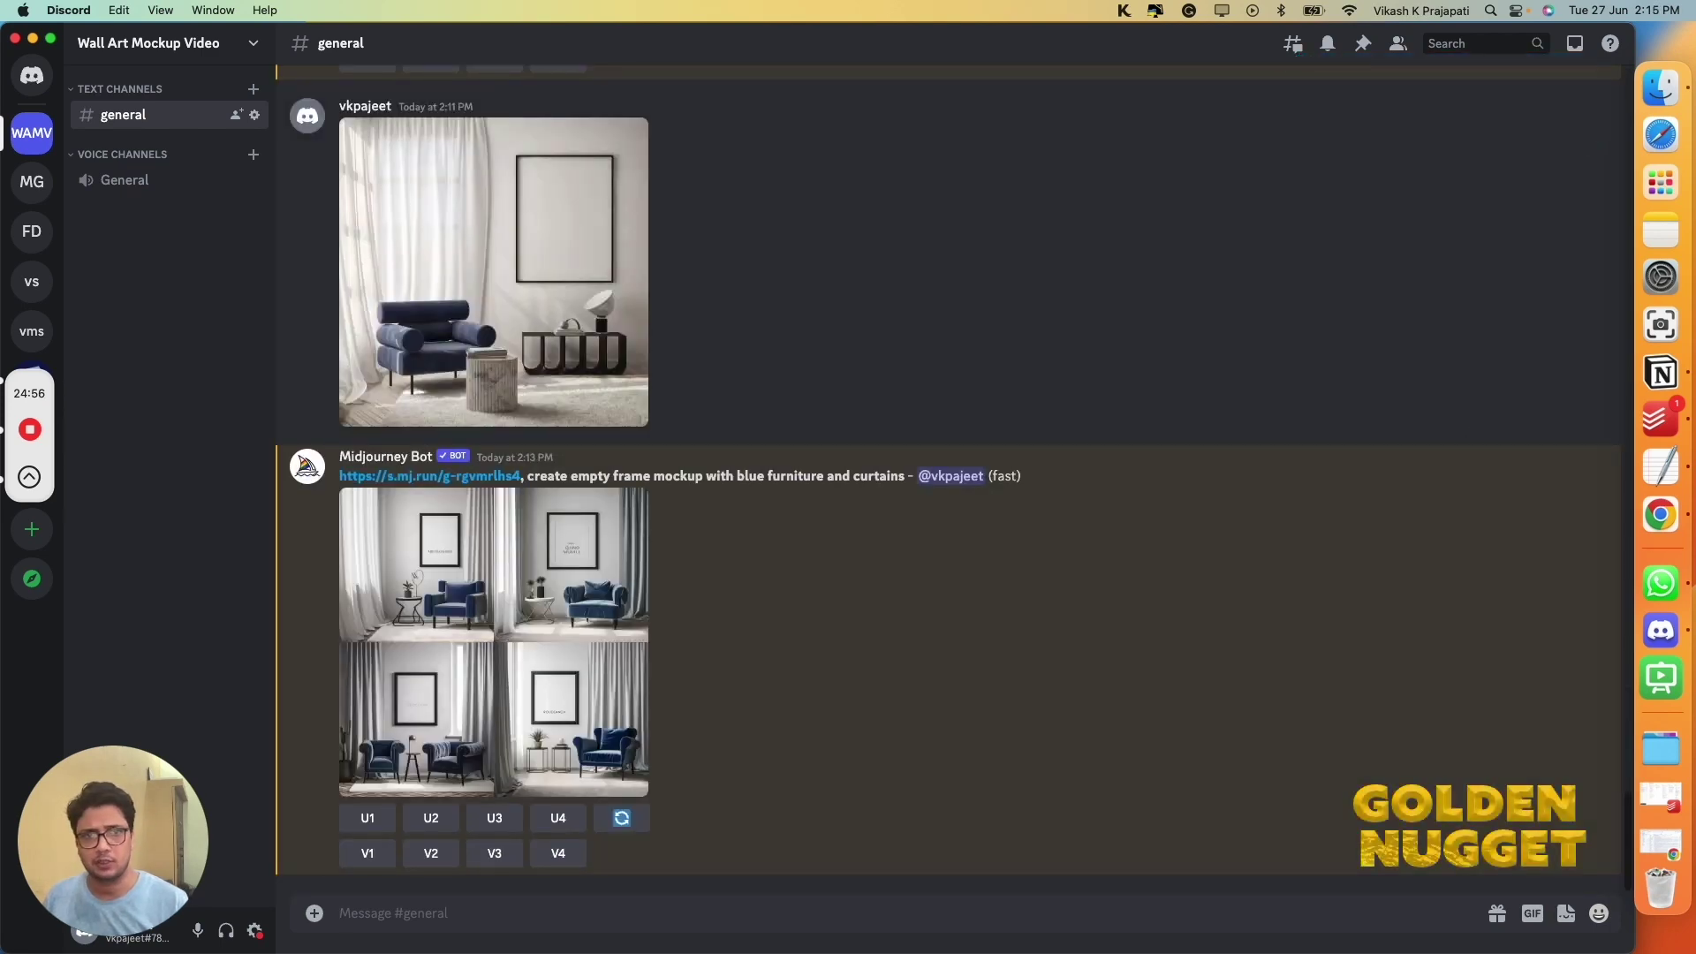
{"action": "left_click", "coordinate": [441, 916]}
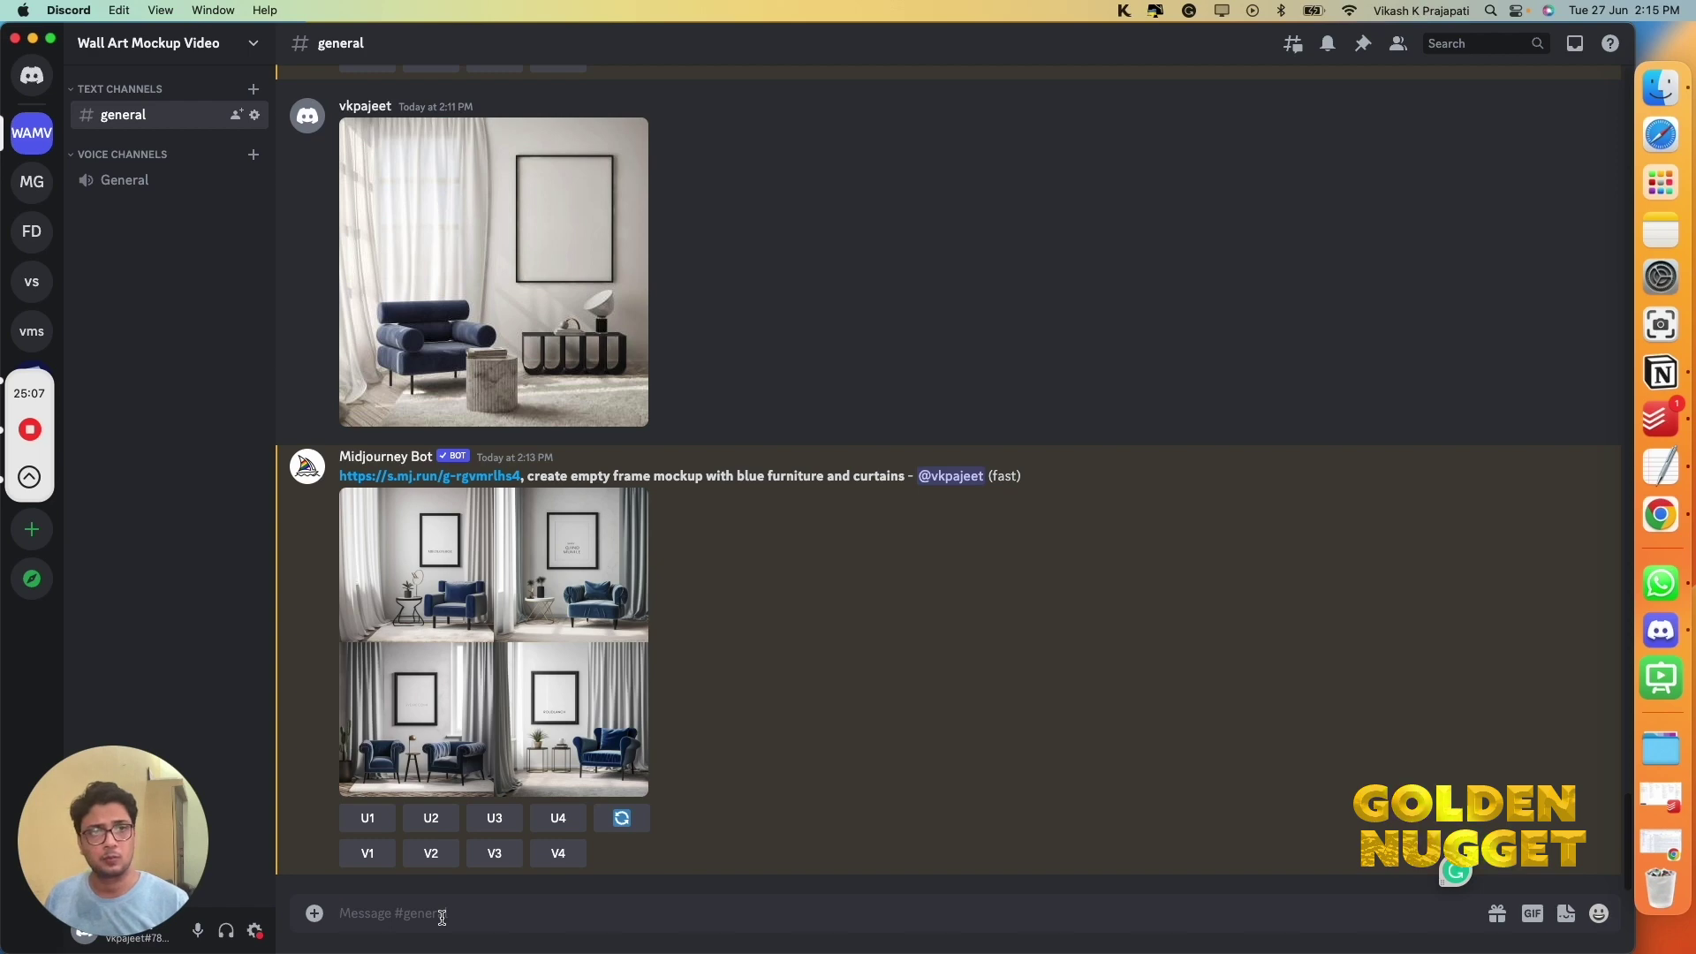
Step: Start a new /imagine command and begin its prompt with "create an empty rectangle"
{"action": "type", "text": "/ima"}
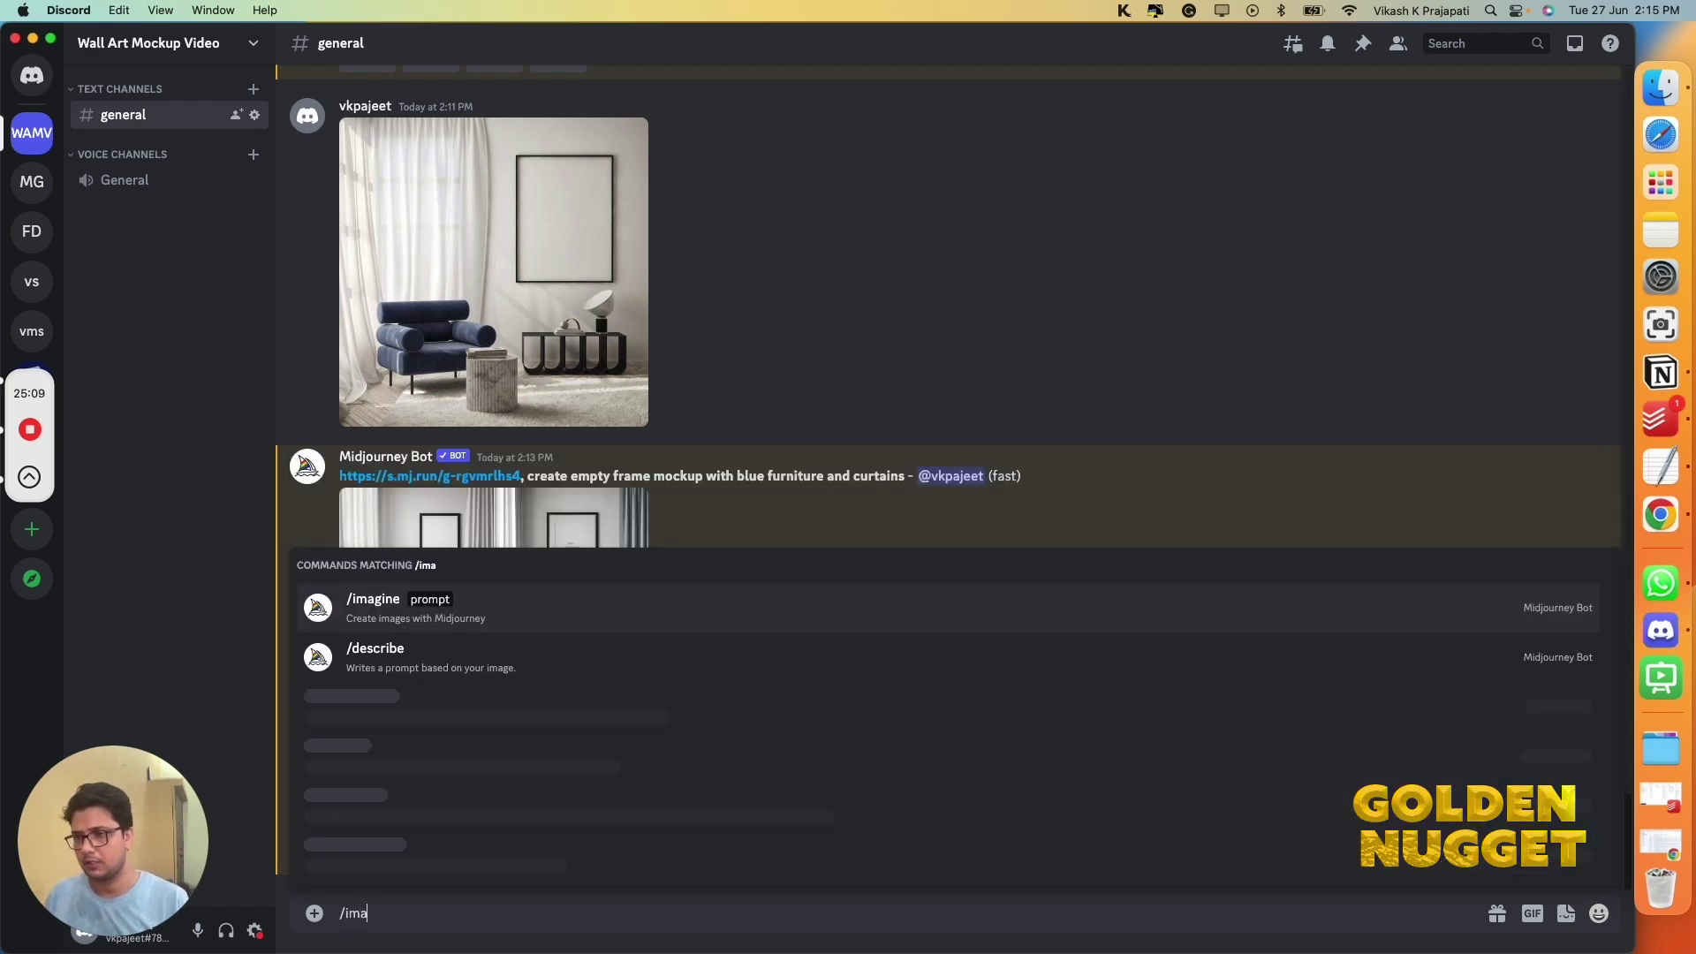
{"action": "type", "text": "gine"}
{"action": "key", "text": "Tab"}
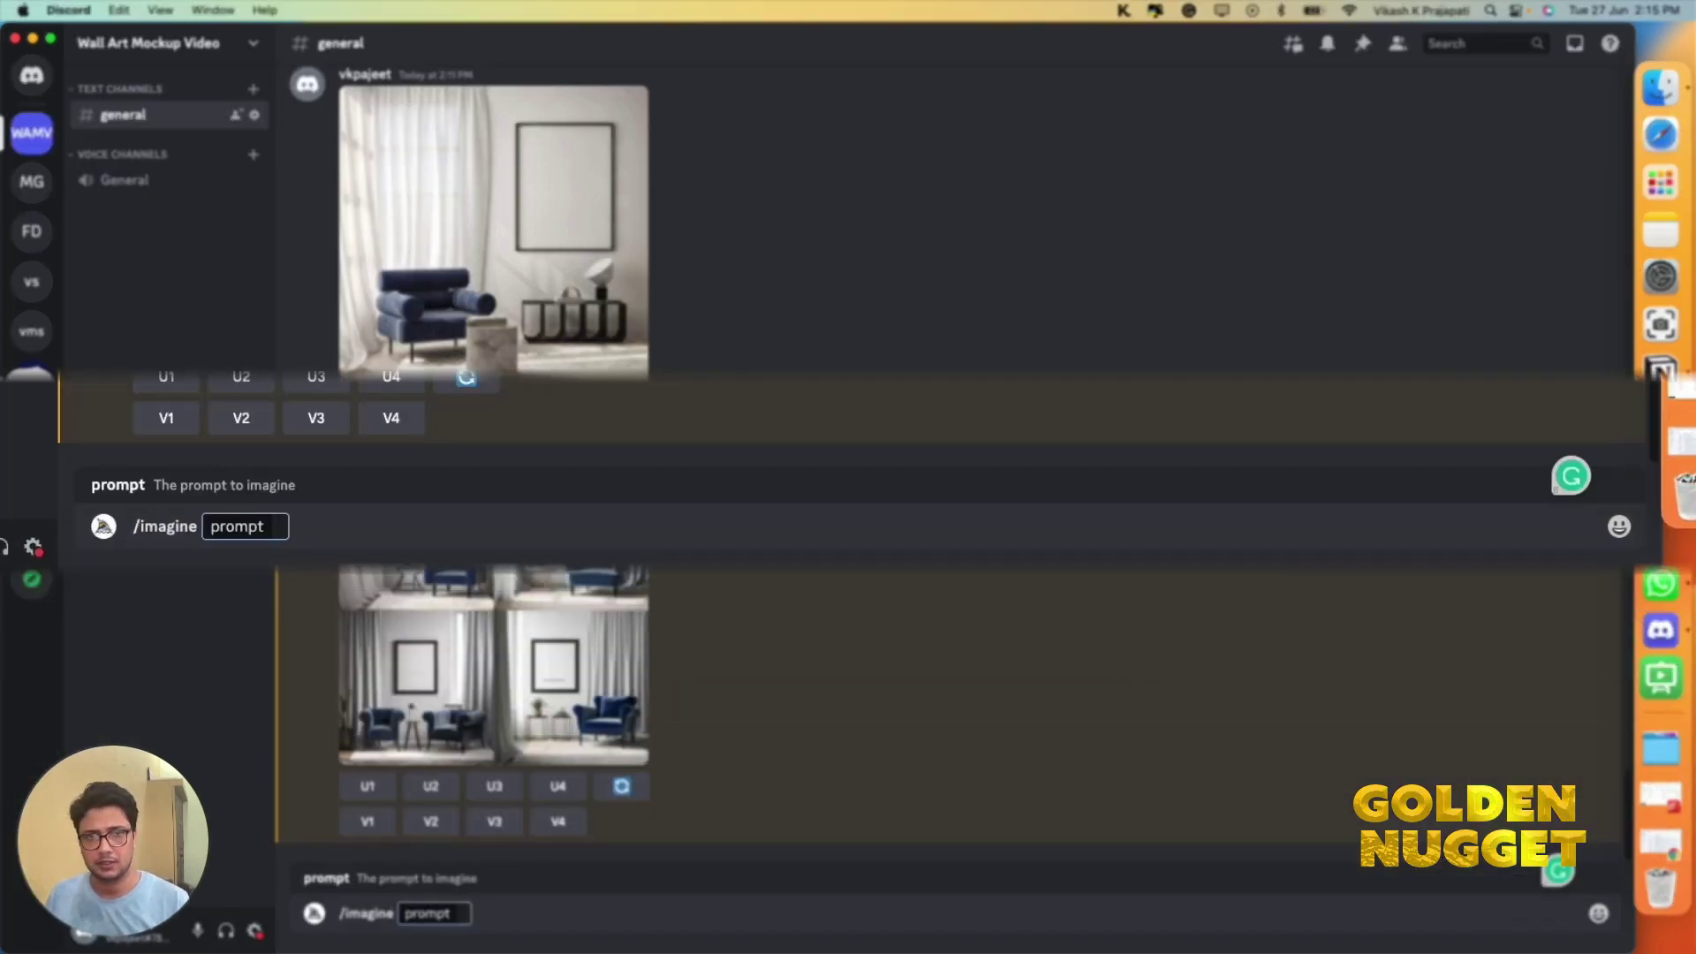
{"action": "type", "text": "create"}
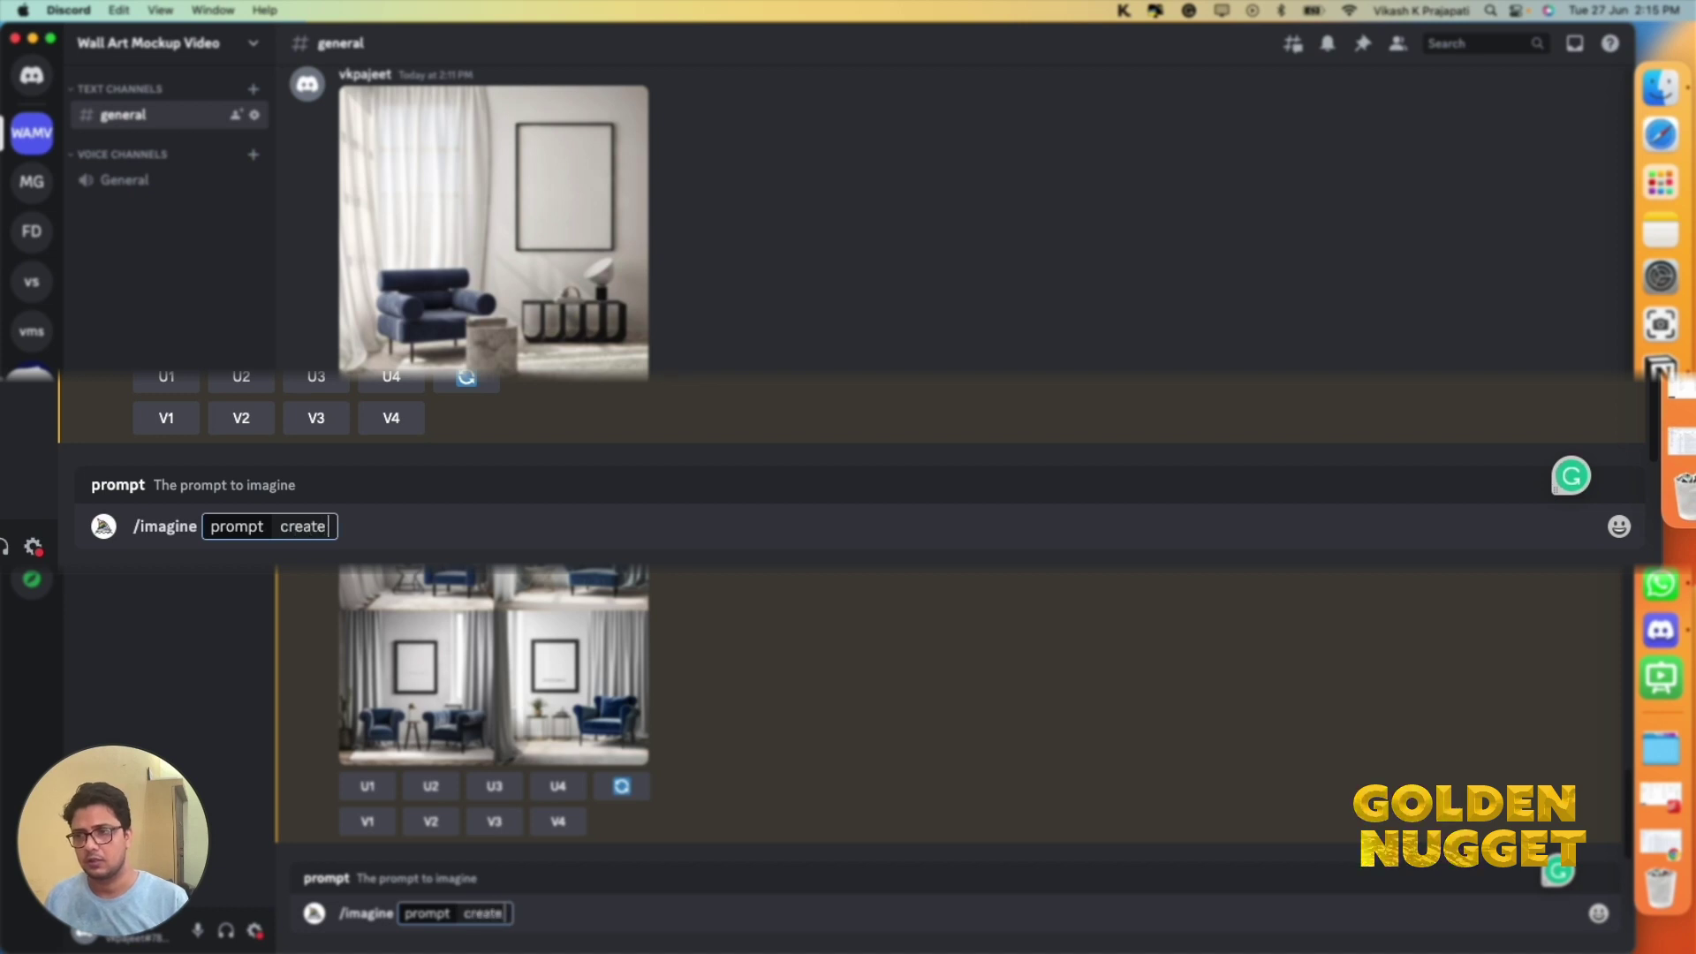
{"action": "type", "text": " an emp"}
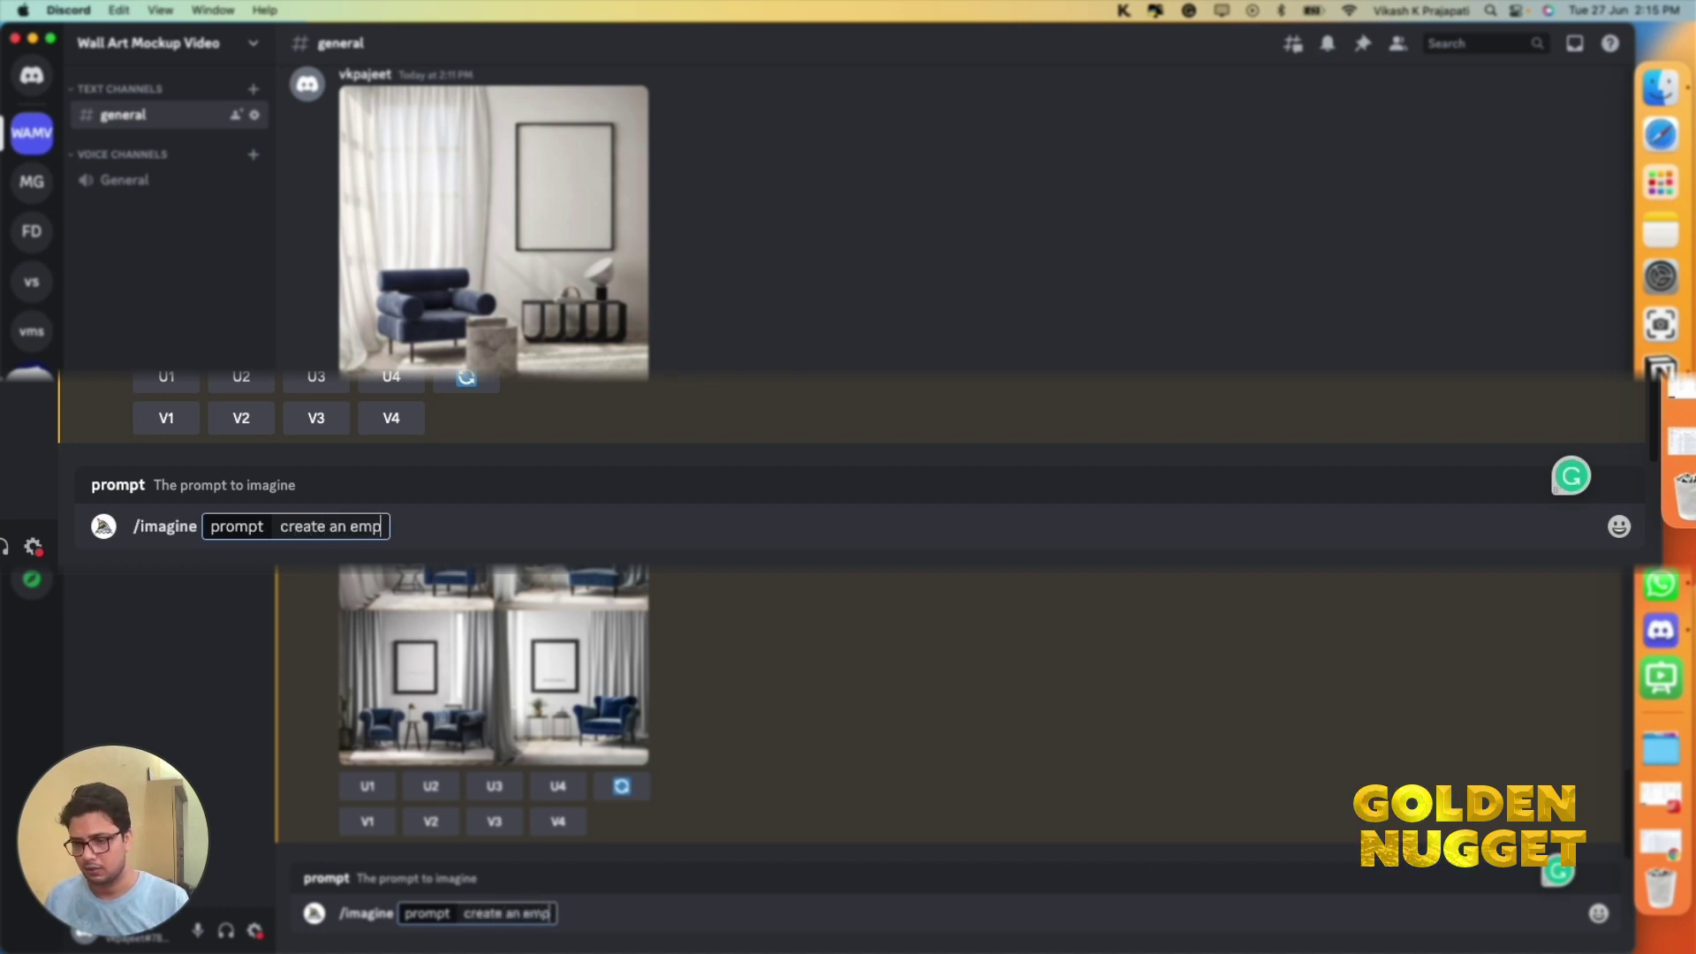
{"action": "type", "text": "ty rectanlge"}
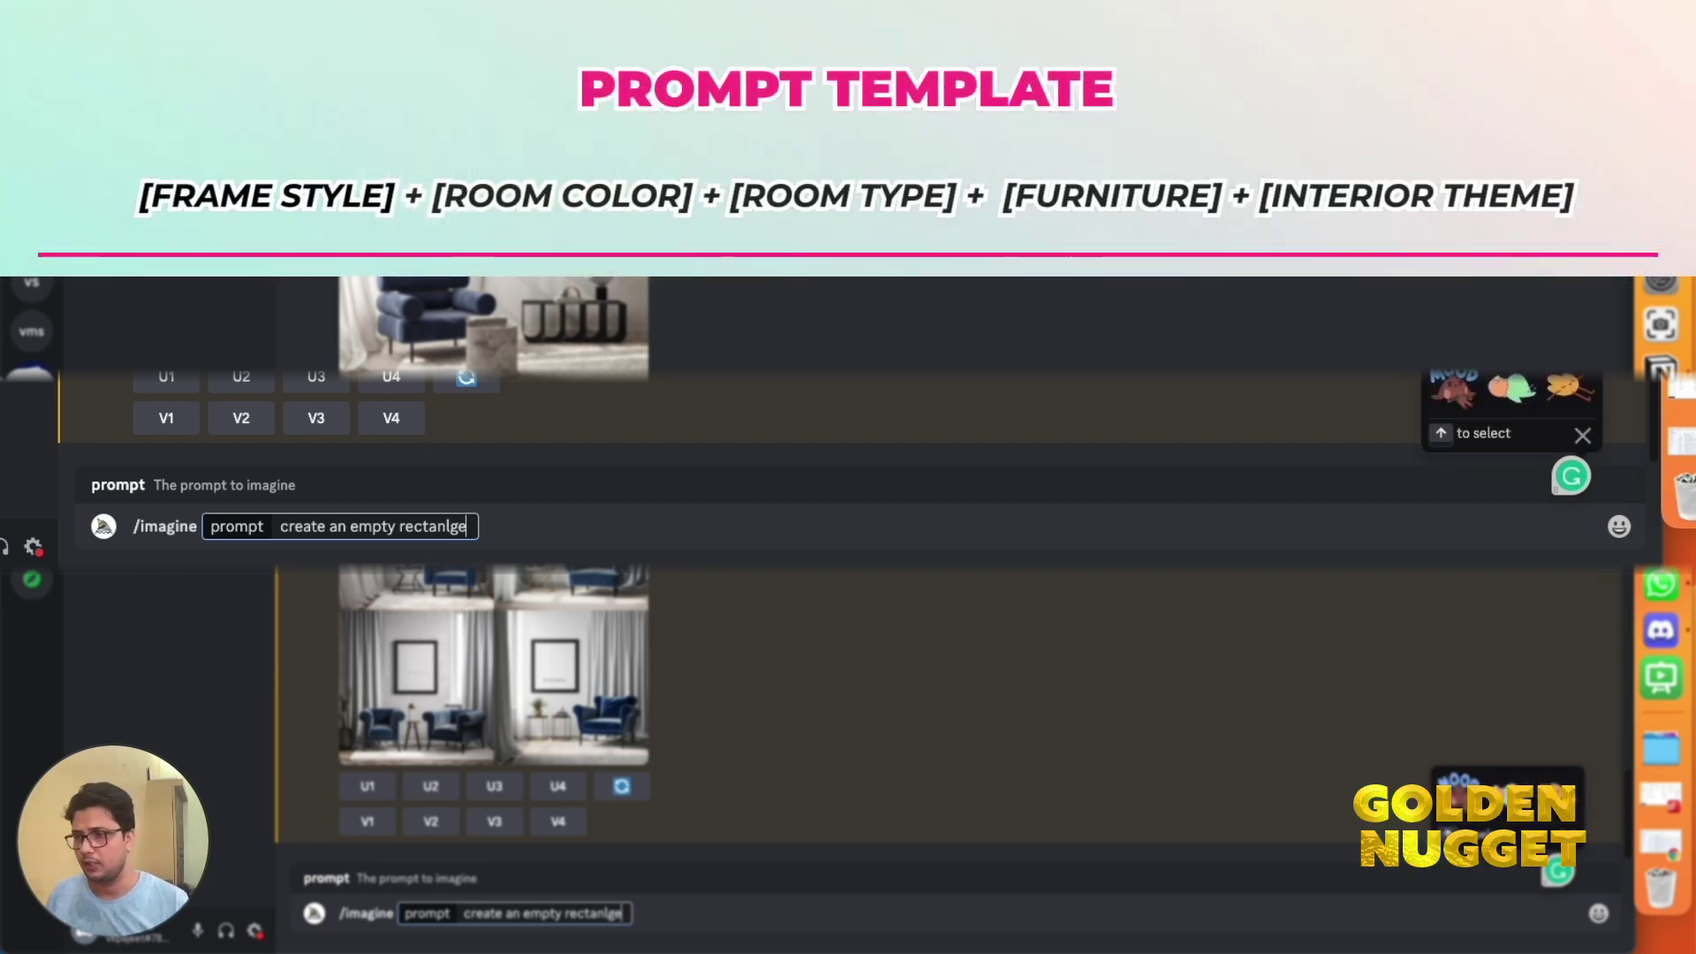
{"action": "left_click", "coordinate": [449, 527]}
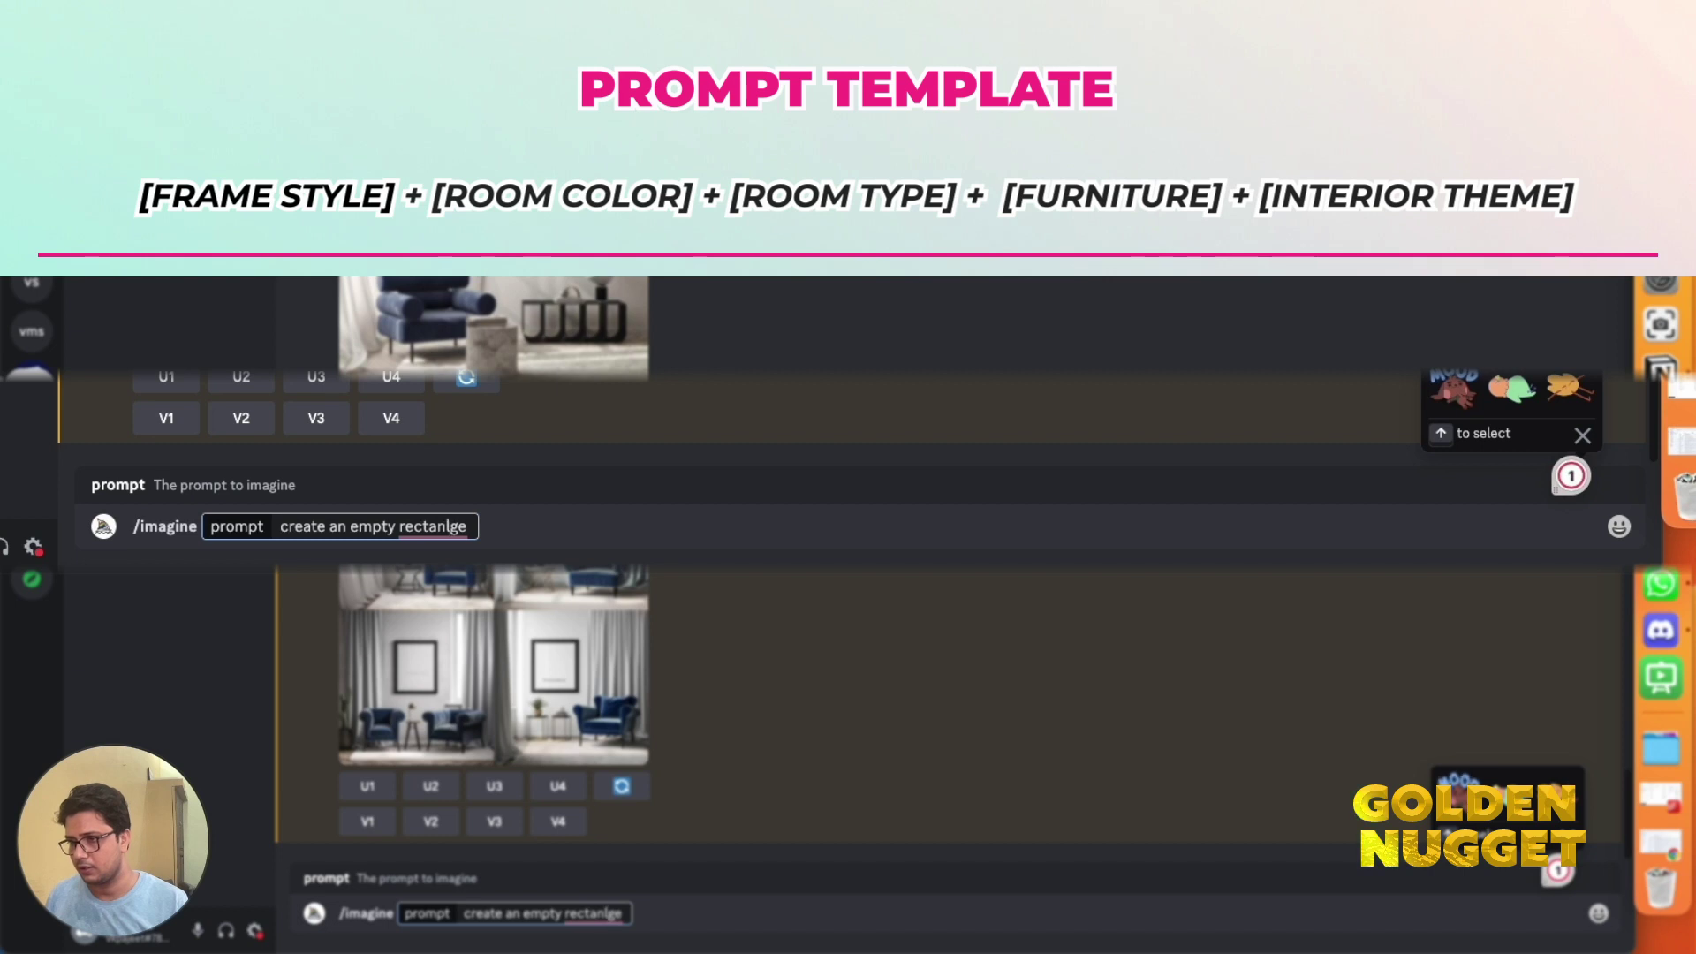
{"action": "key", "text": "Delete"}
{"action": "key", "text": "Delete"}
{"action": "key", "text": "Delete"}
{"action": "type", "text": "gle"}
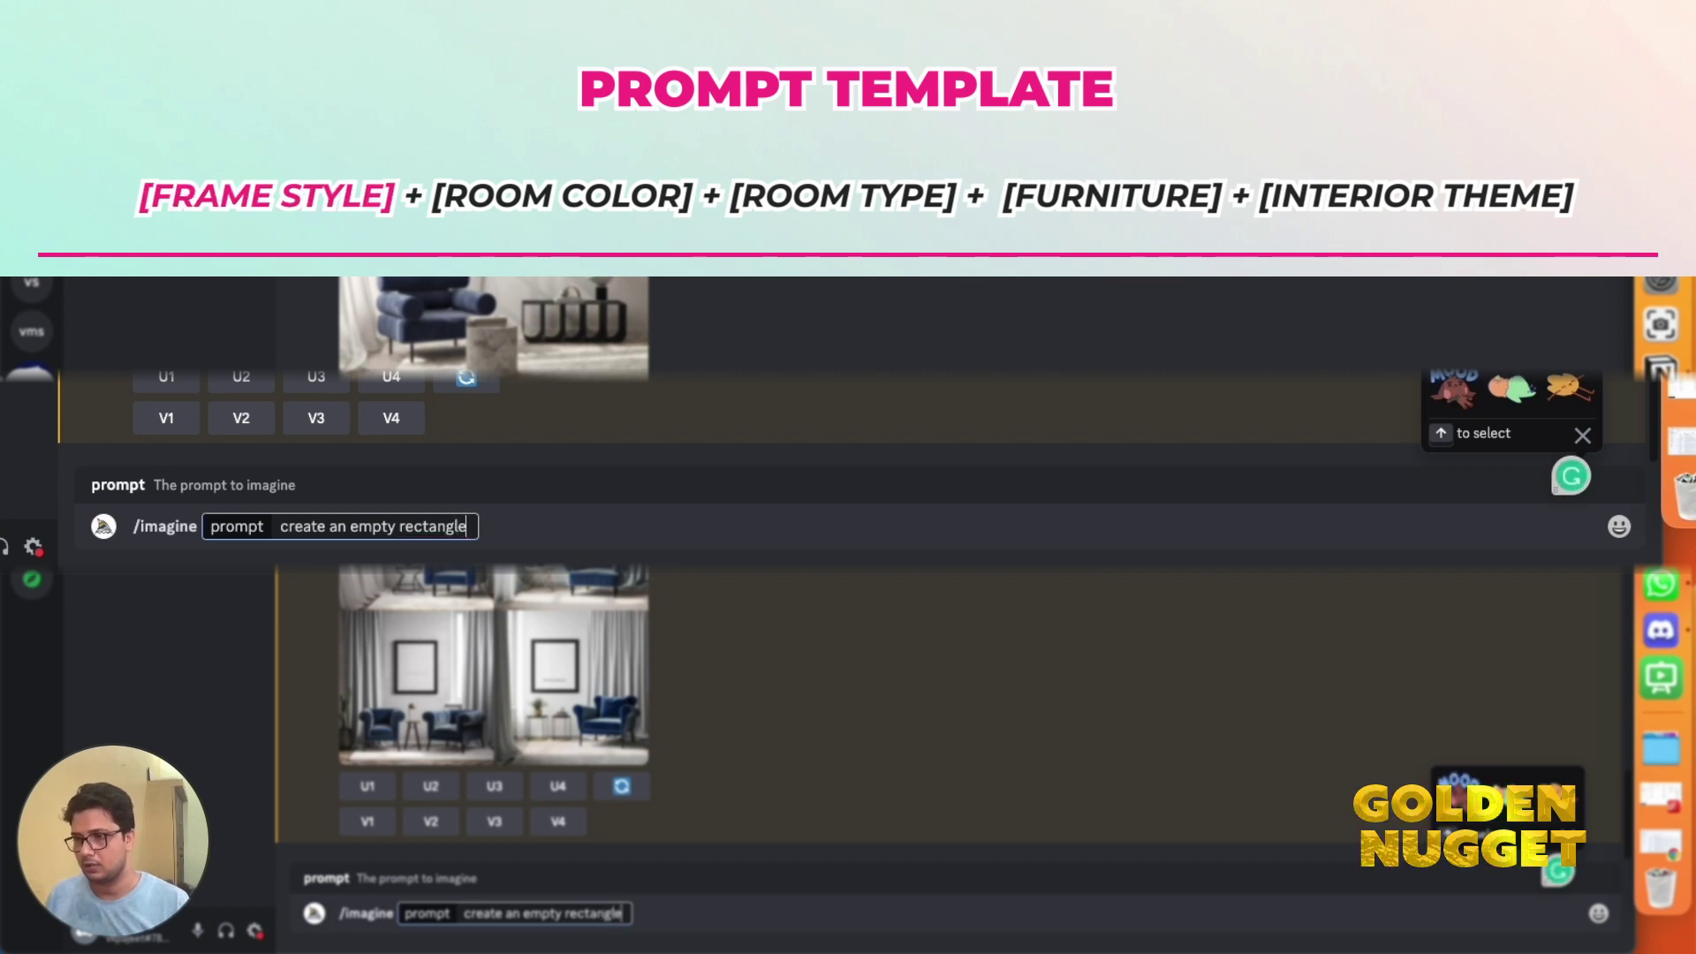
Step: Continue the prompt with "frame mockup in oak wood, centered placed in a neutral color bedroom"
{"action": "type", "text": " frame mocu"}
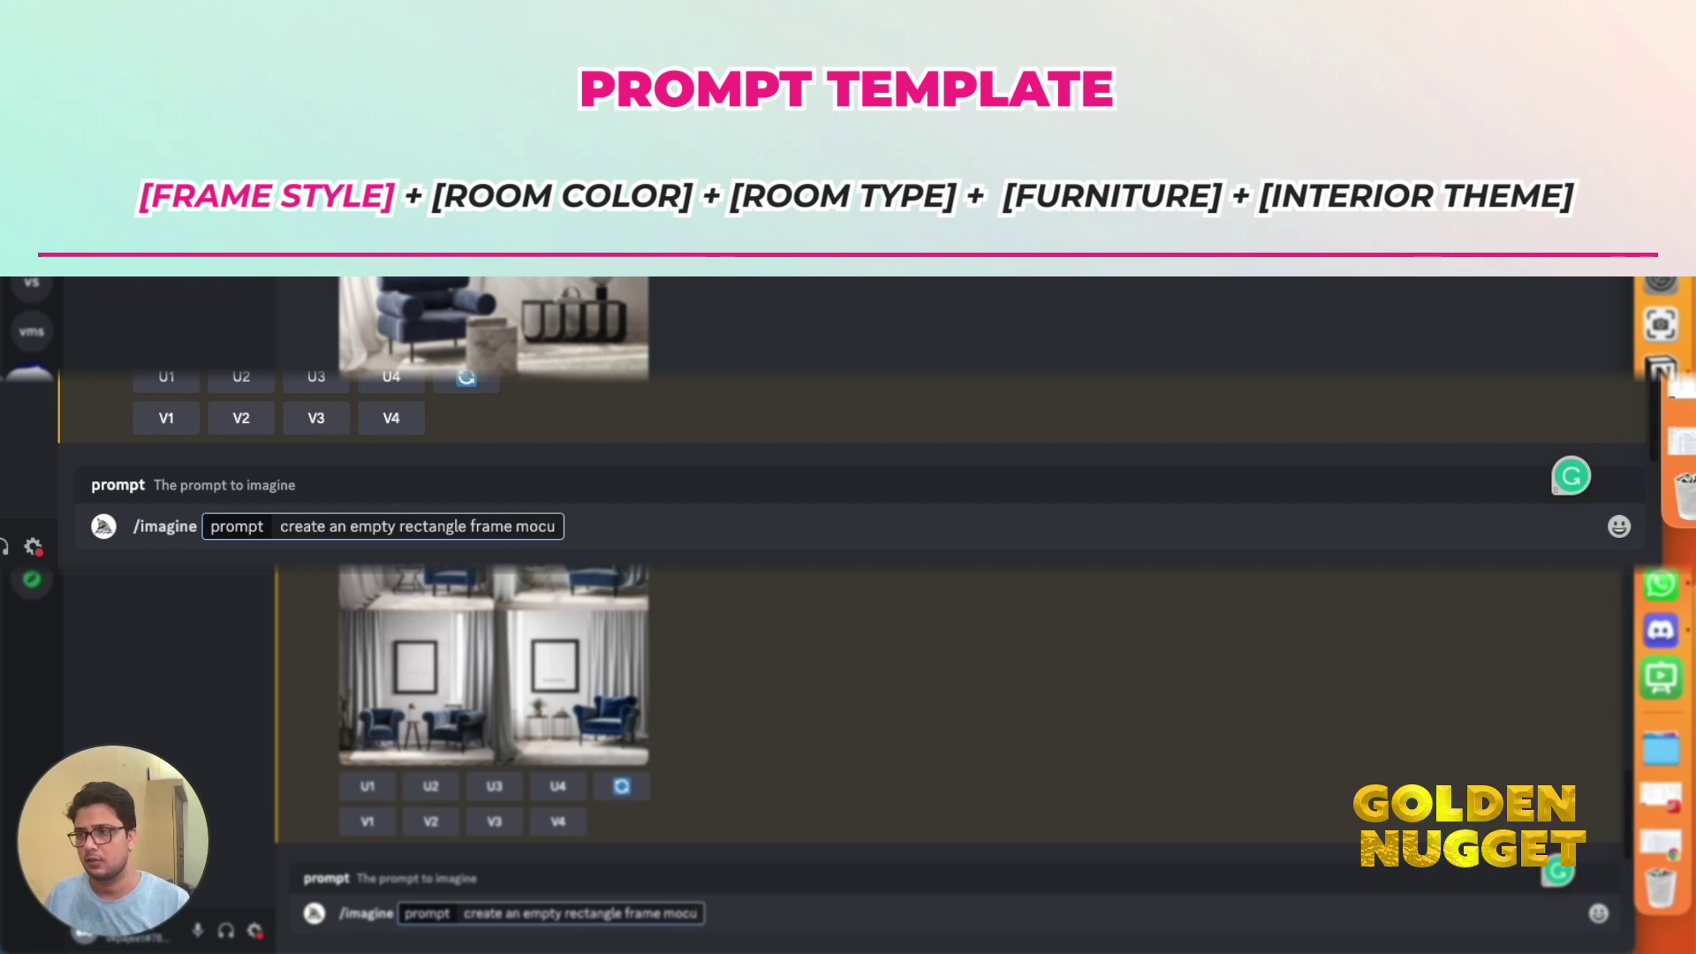
{"action": "key", "text": "BackSpace"}
{"action": "type", "text": "kup in oa"}
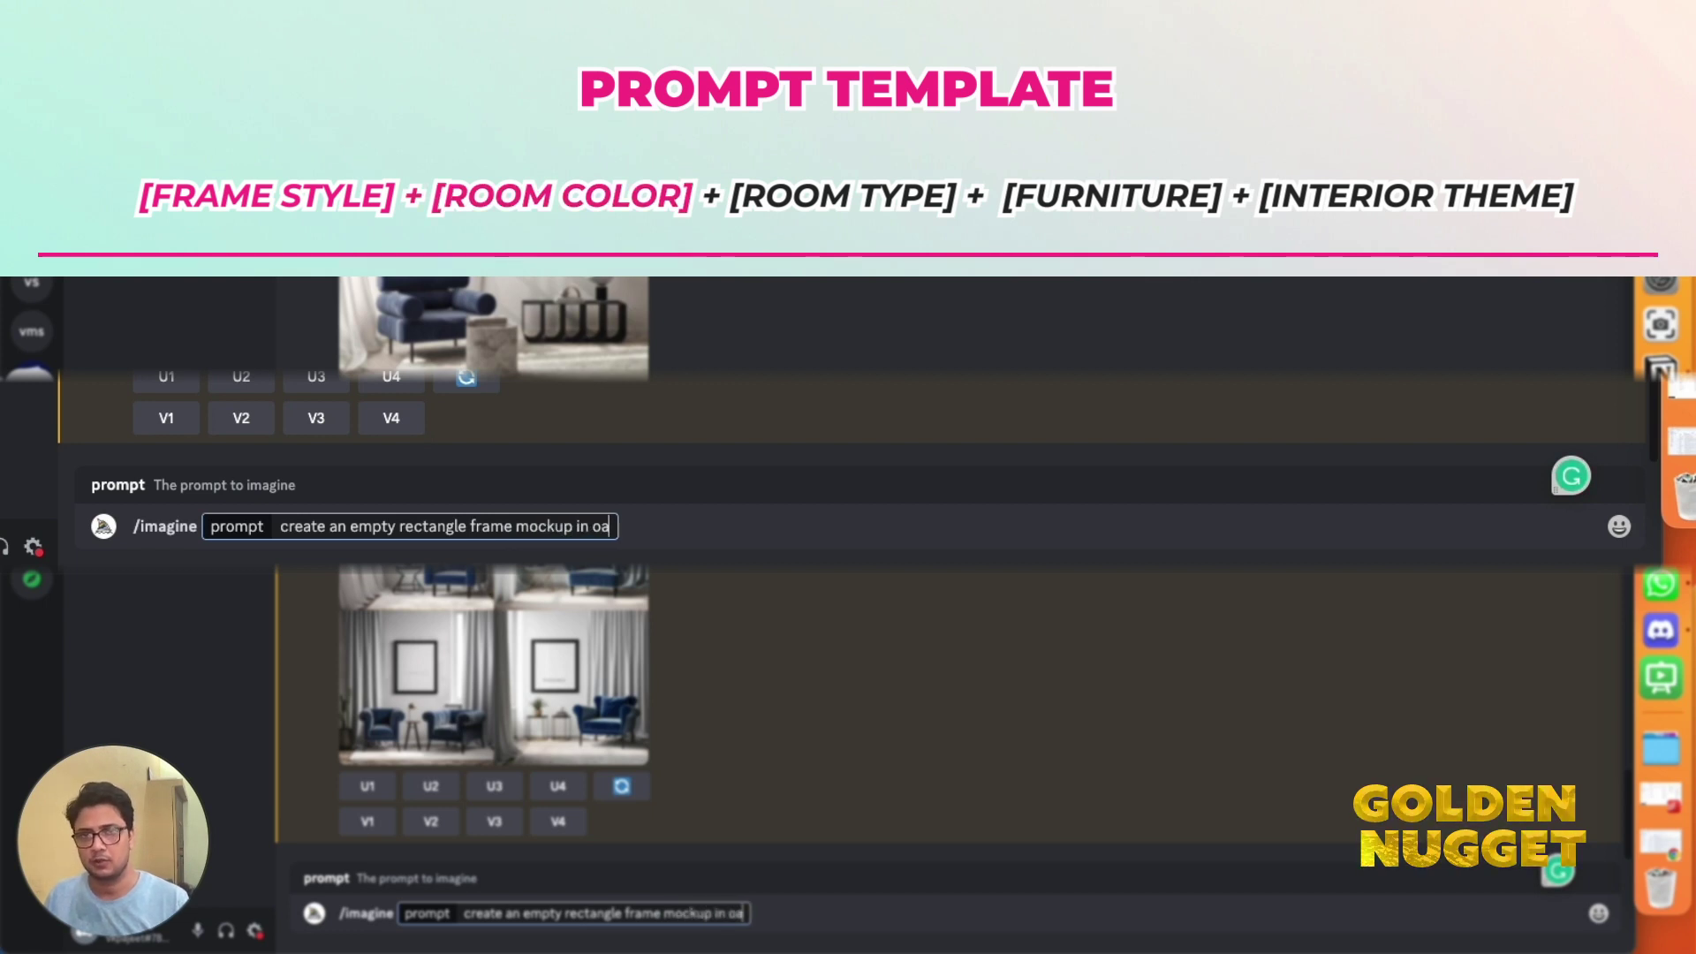
{"action": "type", "text": "k wood"}
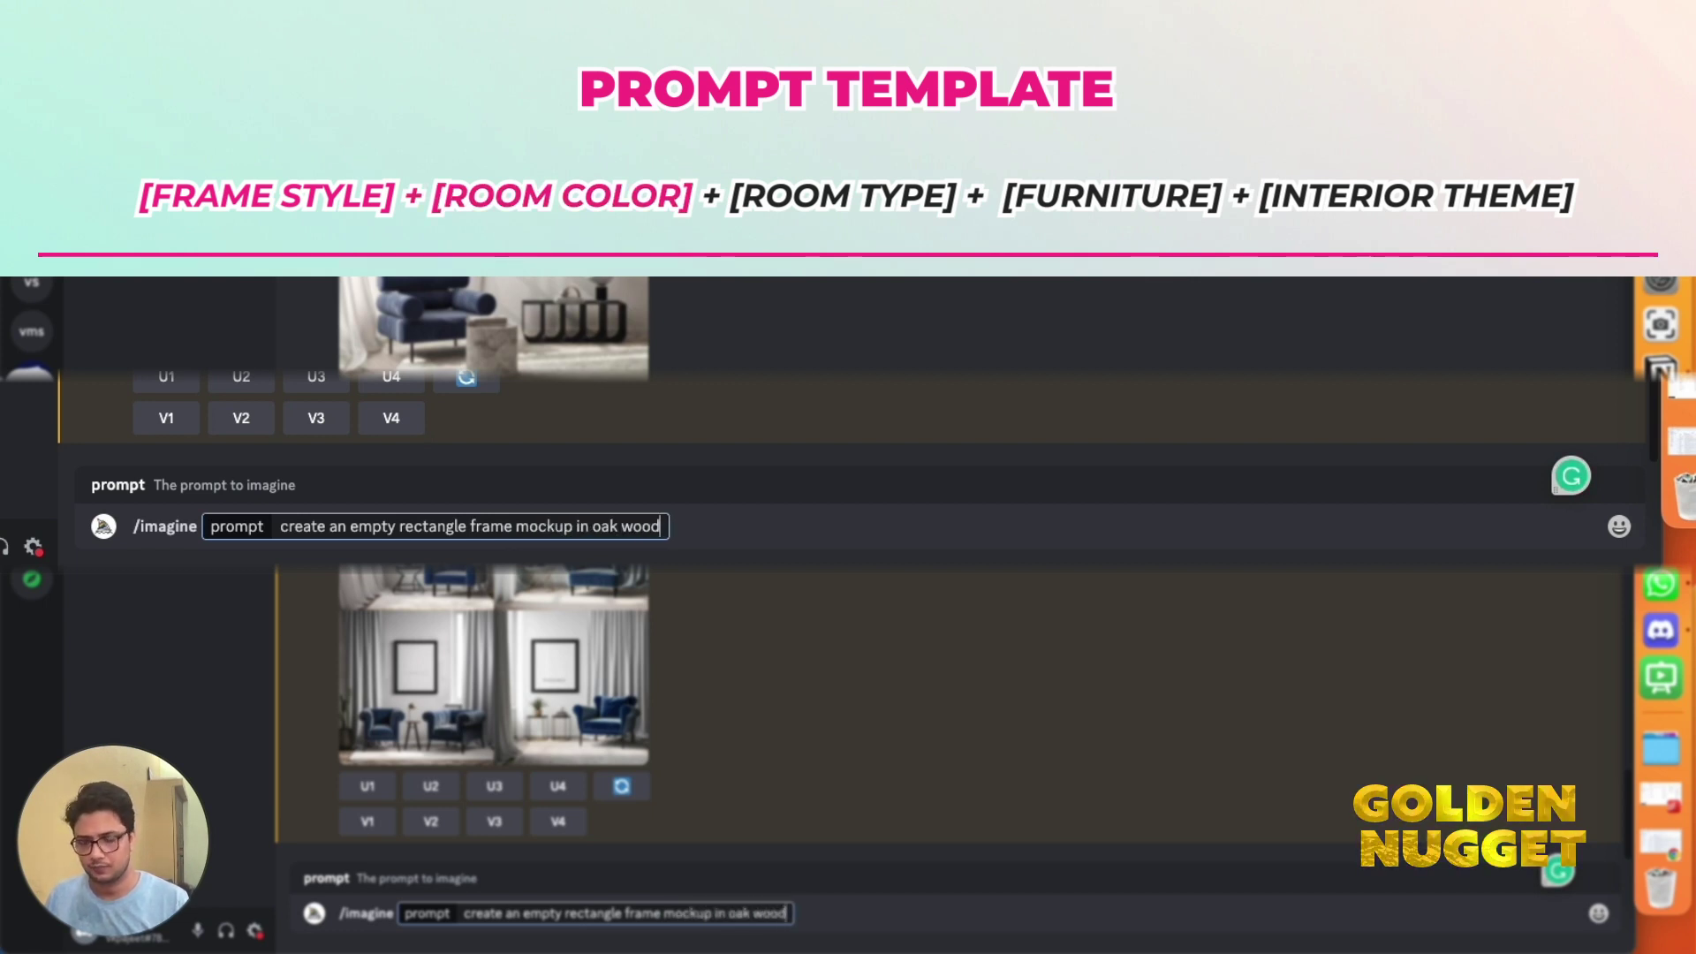
{"action": "type", "text": ", centered p"}
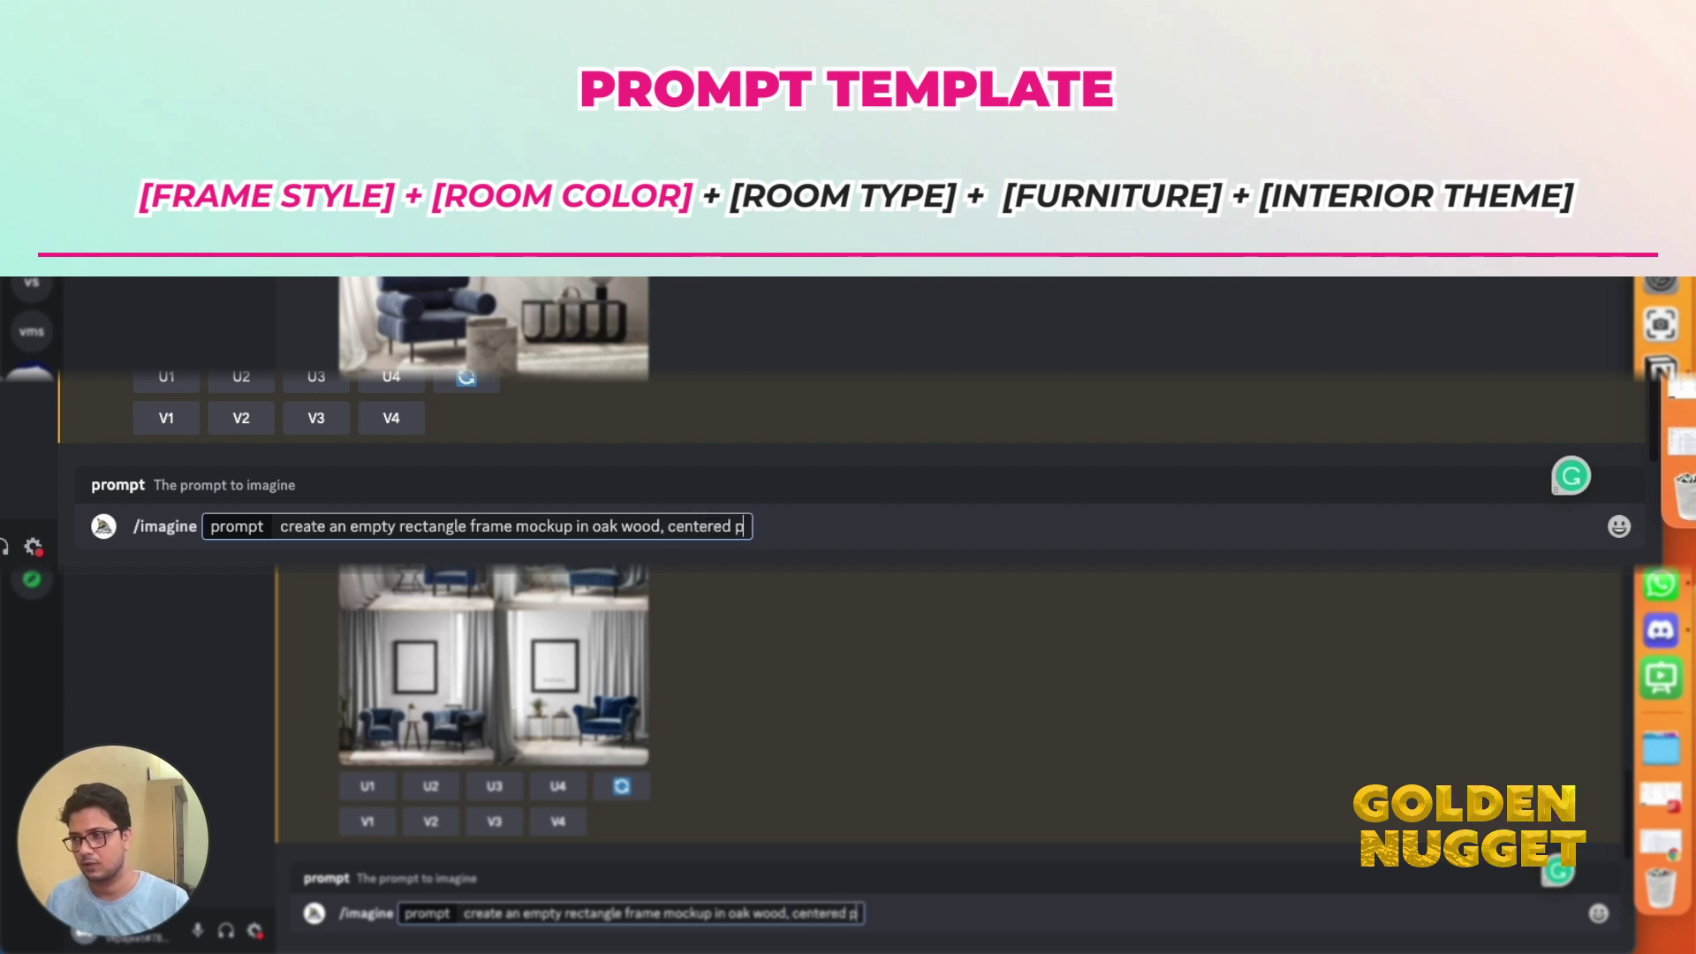
{"action": "type", "text": "laced in"}
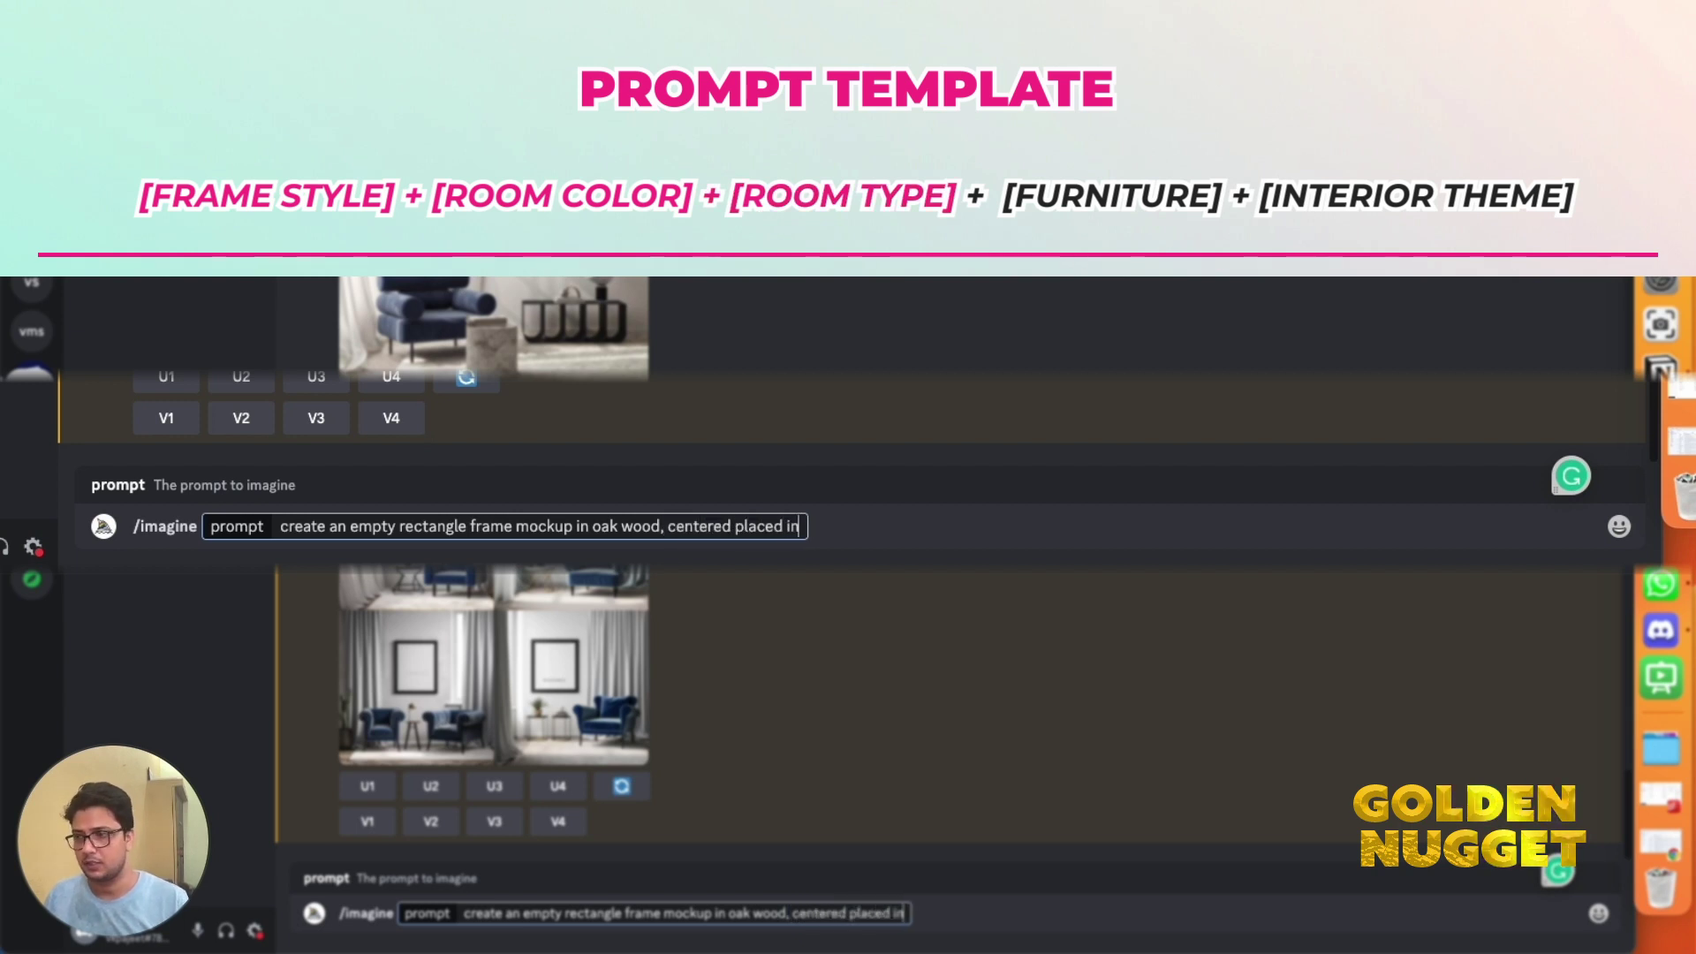
{"action": "type", "text": " a neutra"}
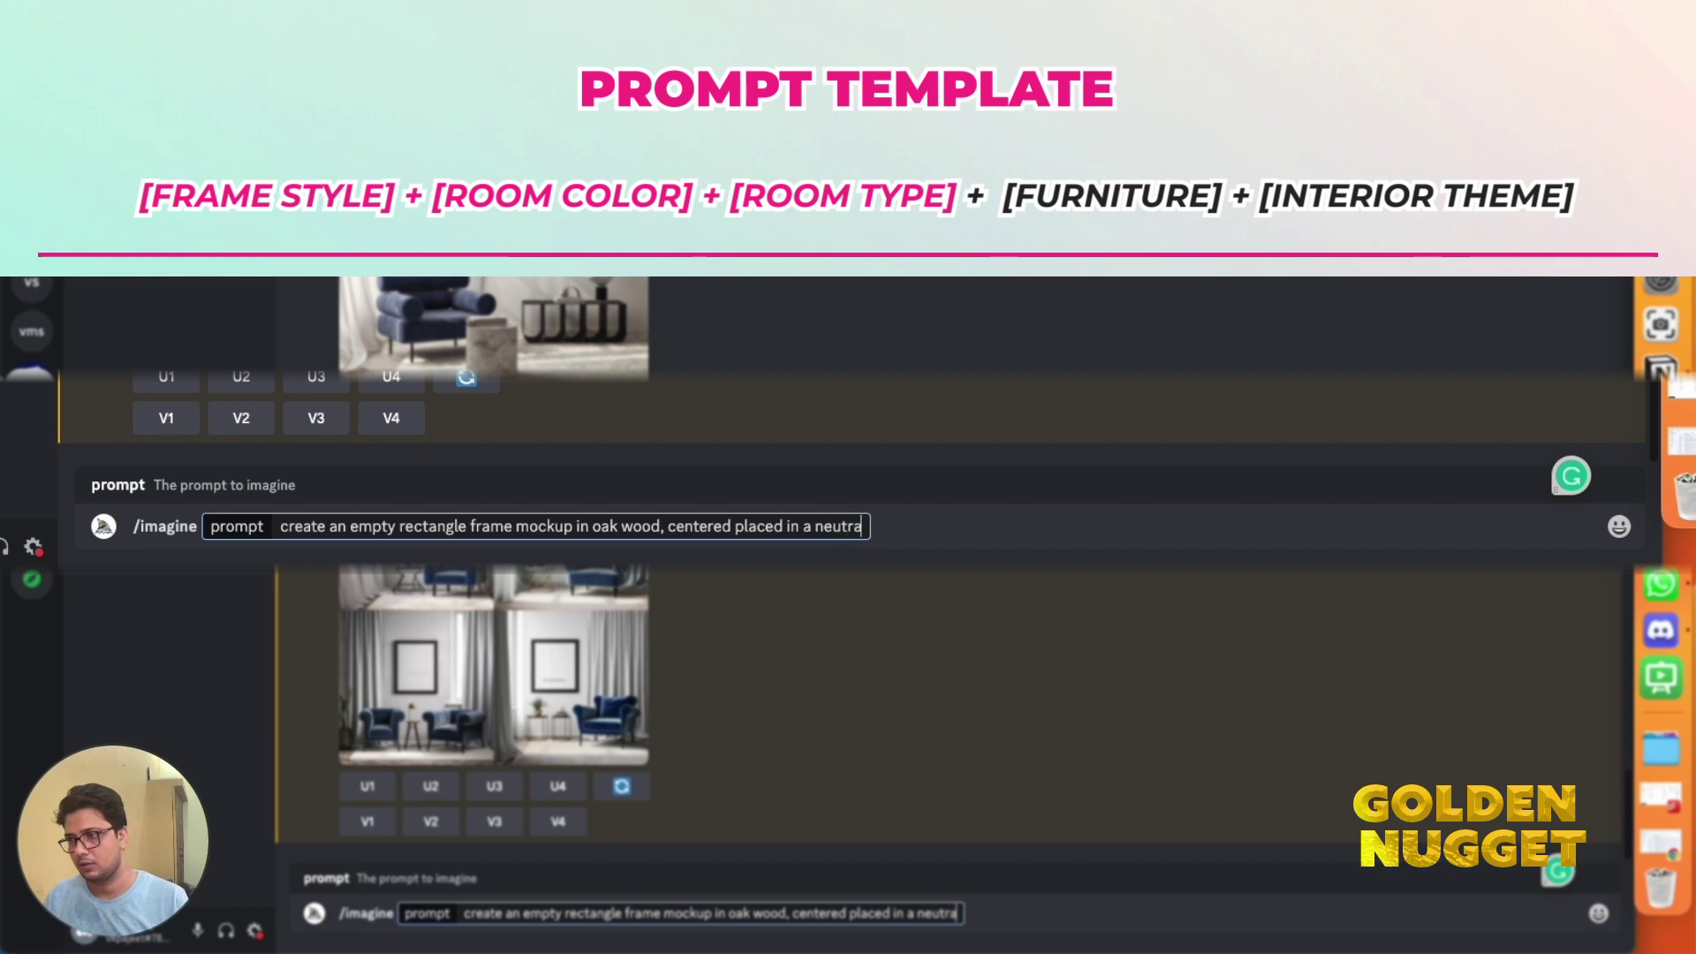
{"action": "type", "text": "l color"}
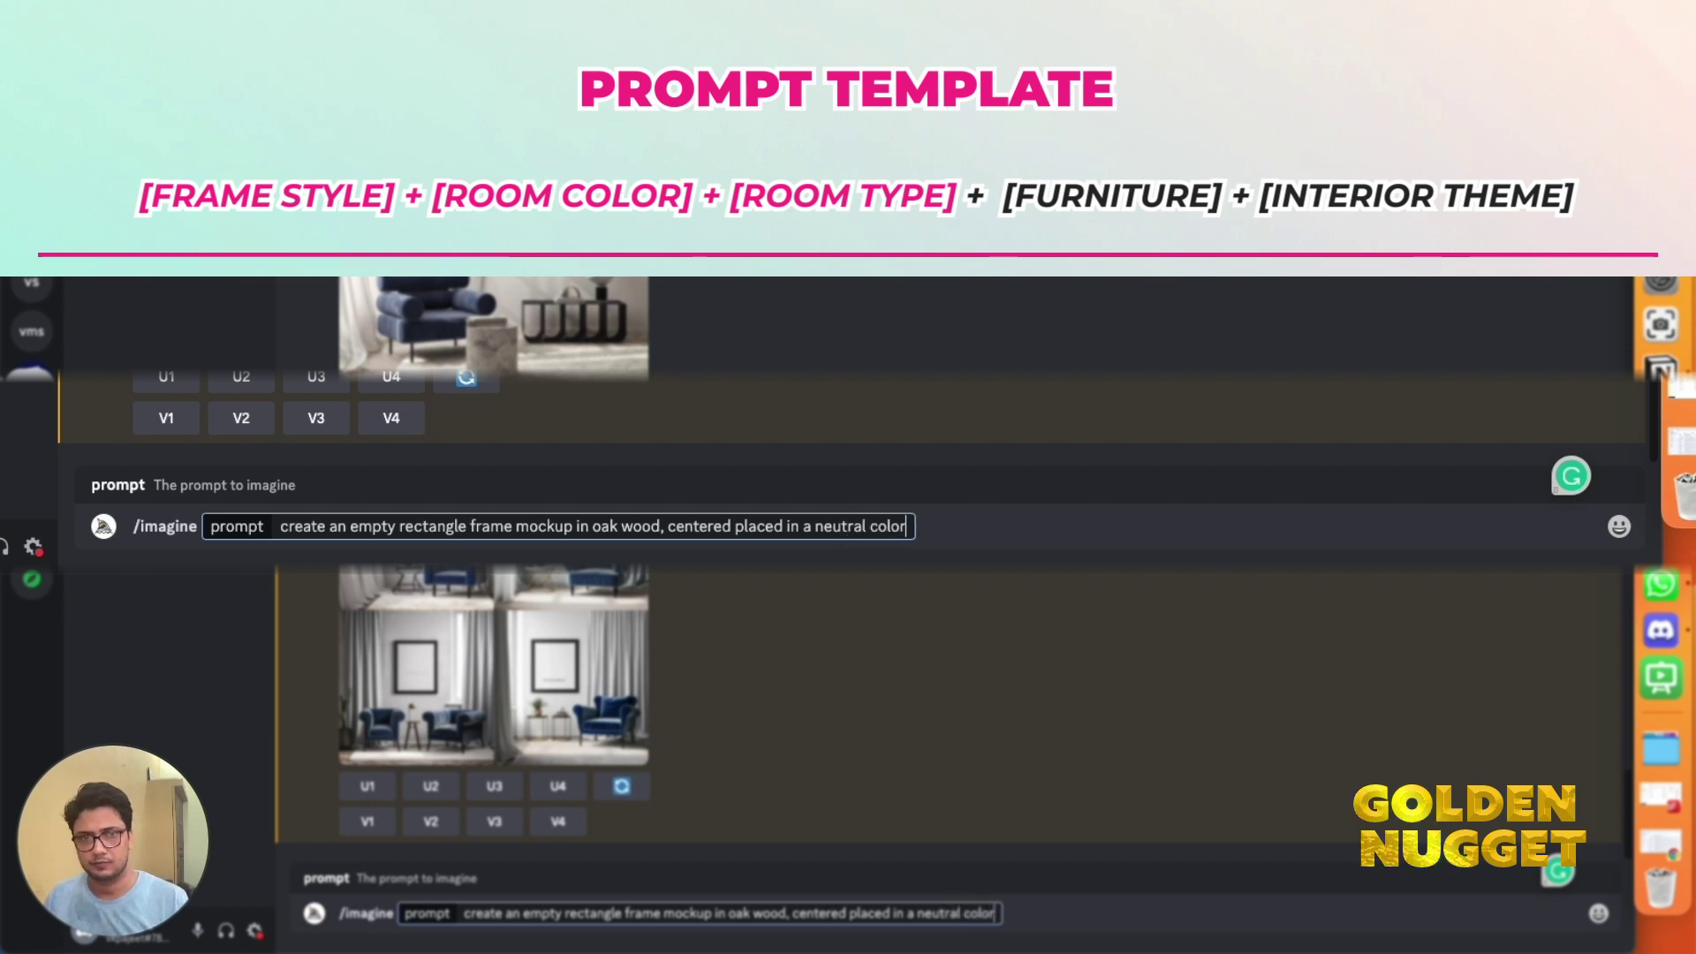
{"action": "type", "text": " bedroom"}
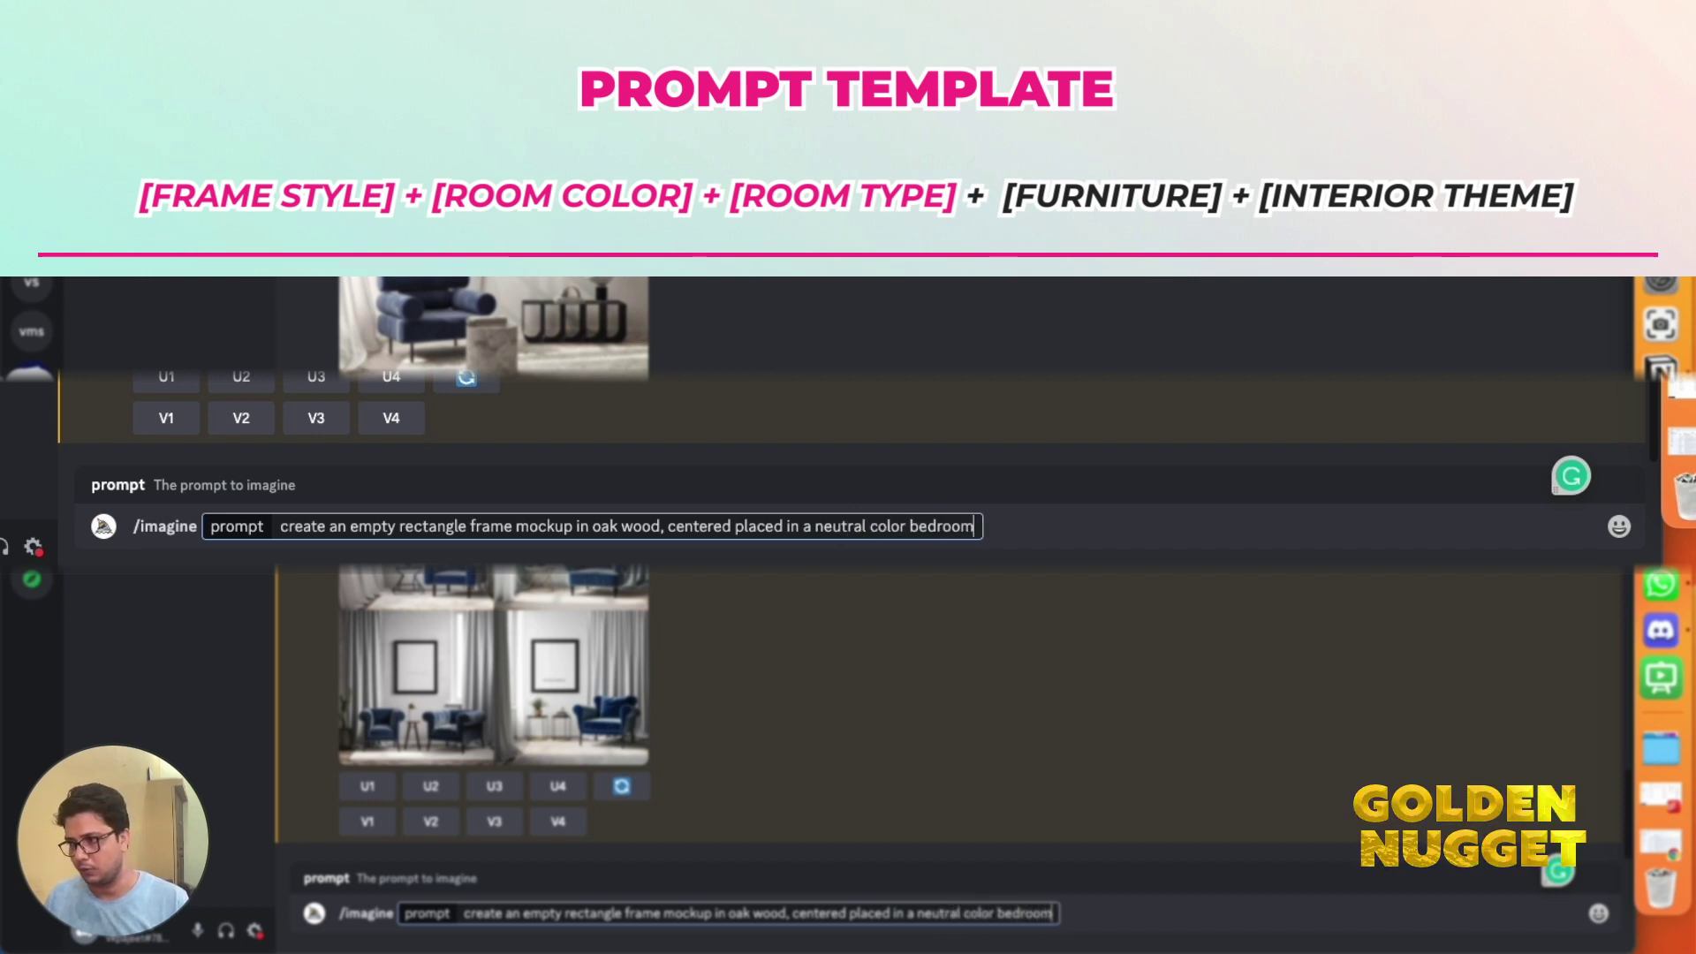
Step: Add the furniture description ", the bedroom has a cosy bed and a wardrobe," to the prompt
{"action": "type", "text": ", the bed"}
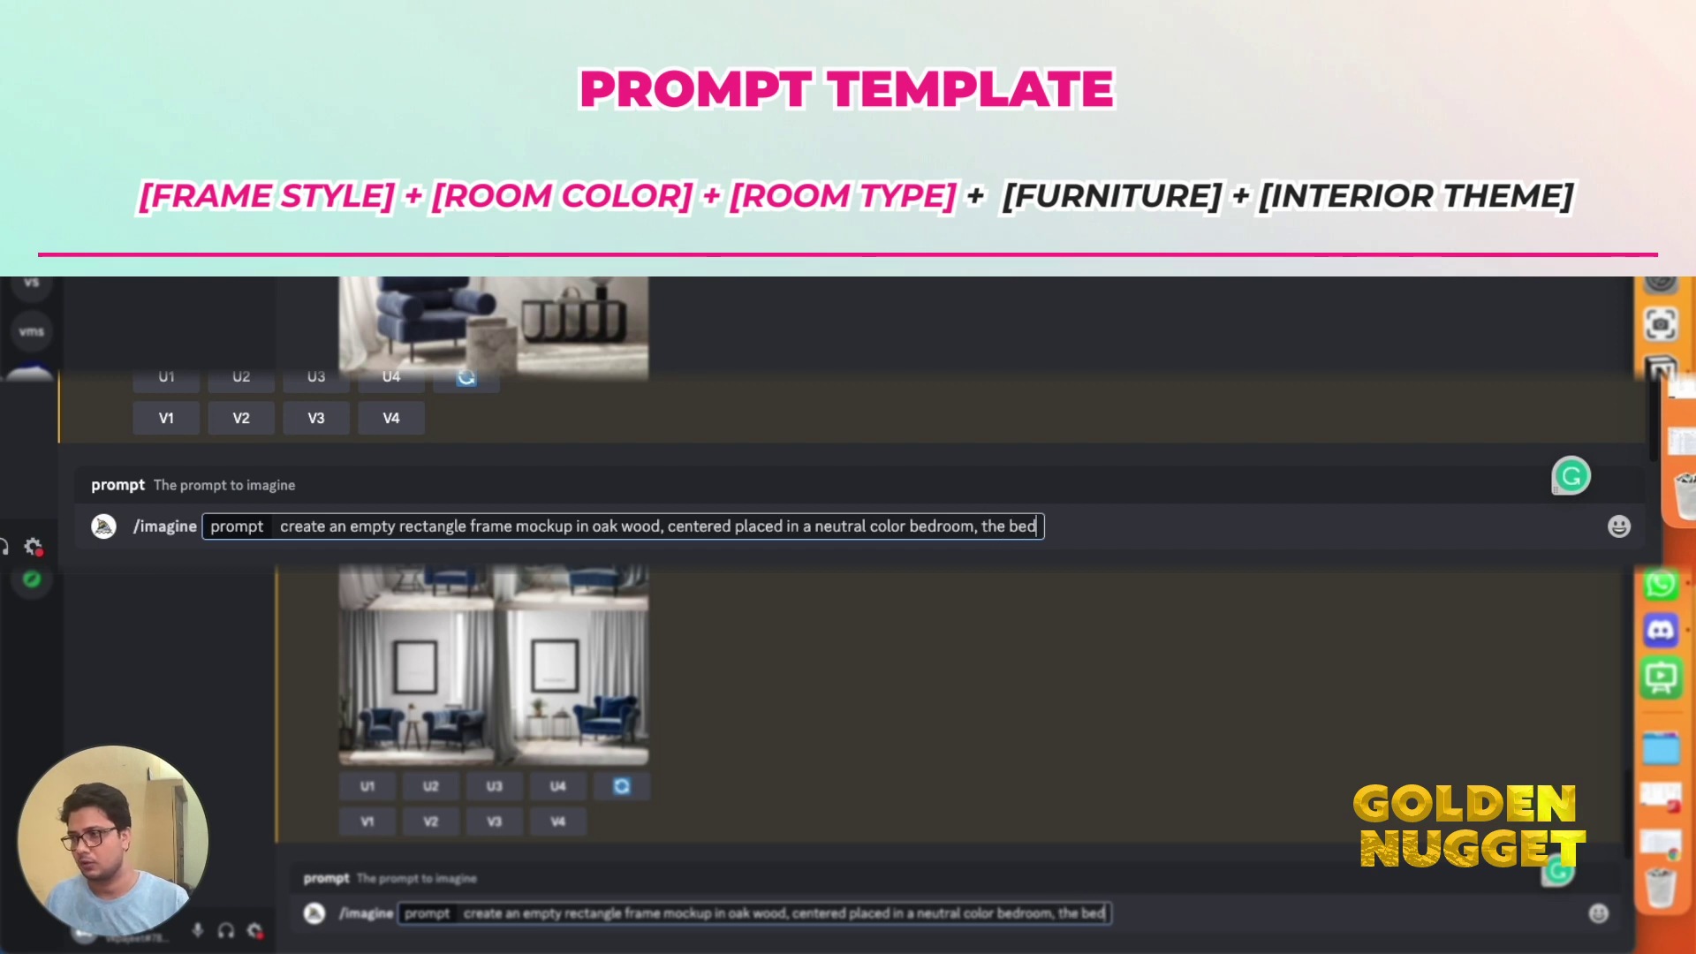
{"action": "type", "text": "room has"}
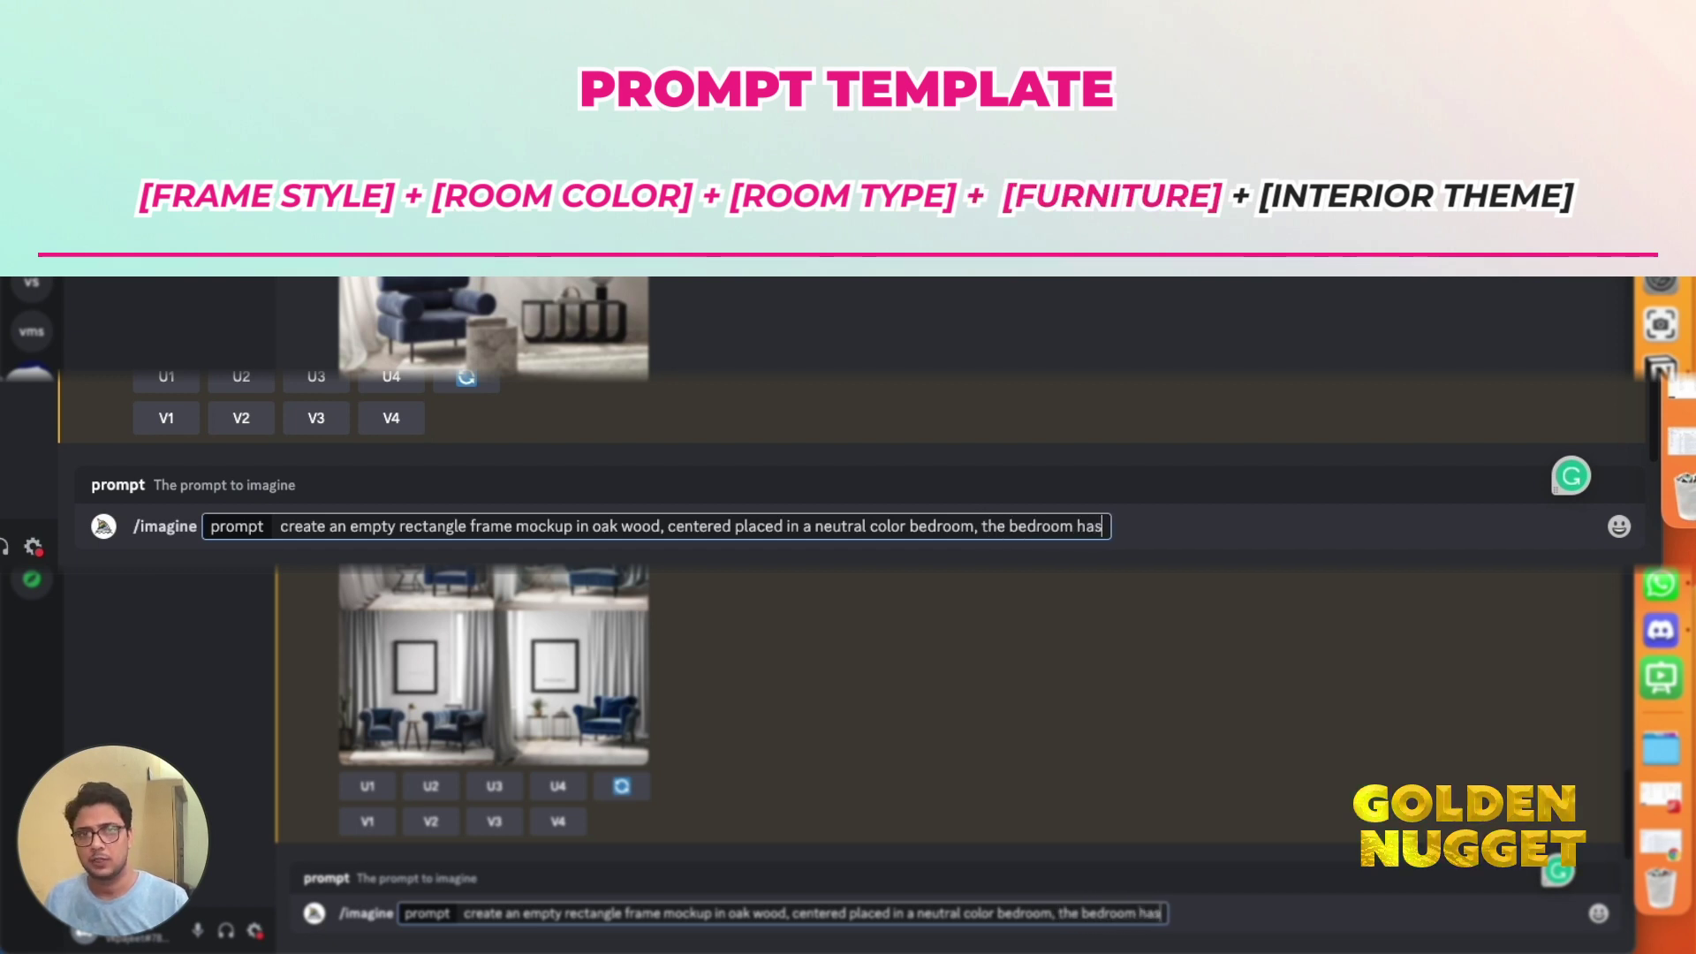
{"action": "type", "text": " a cosy ben"}
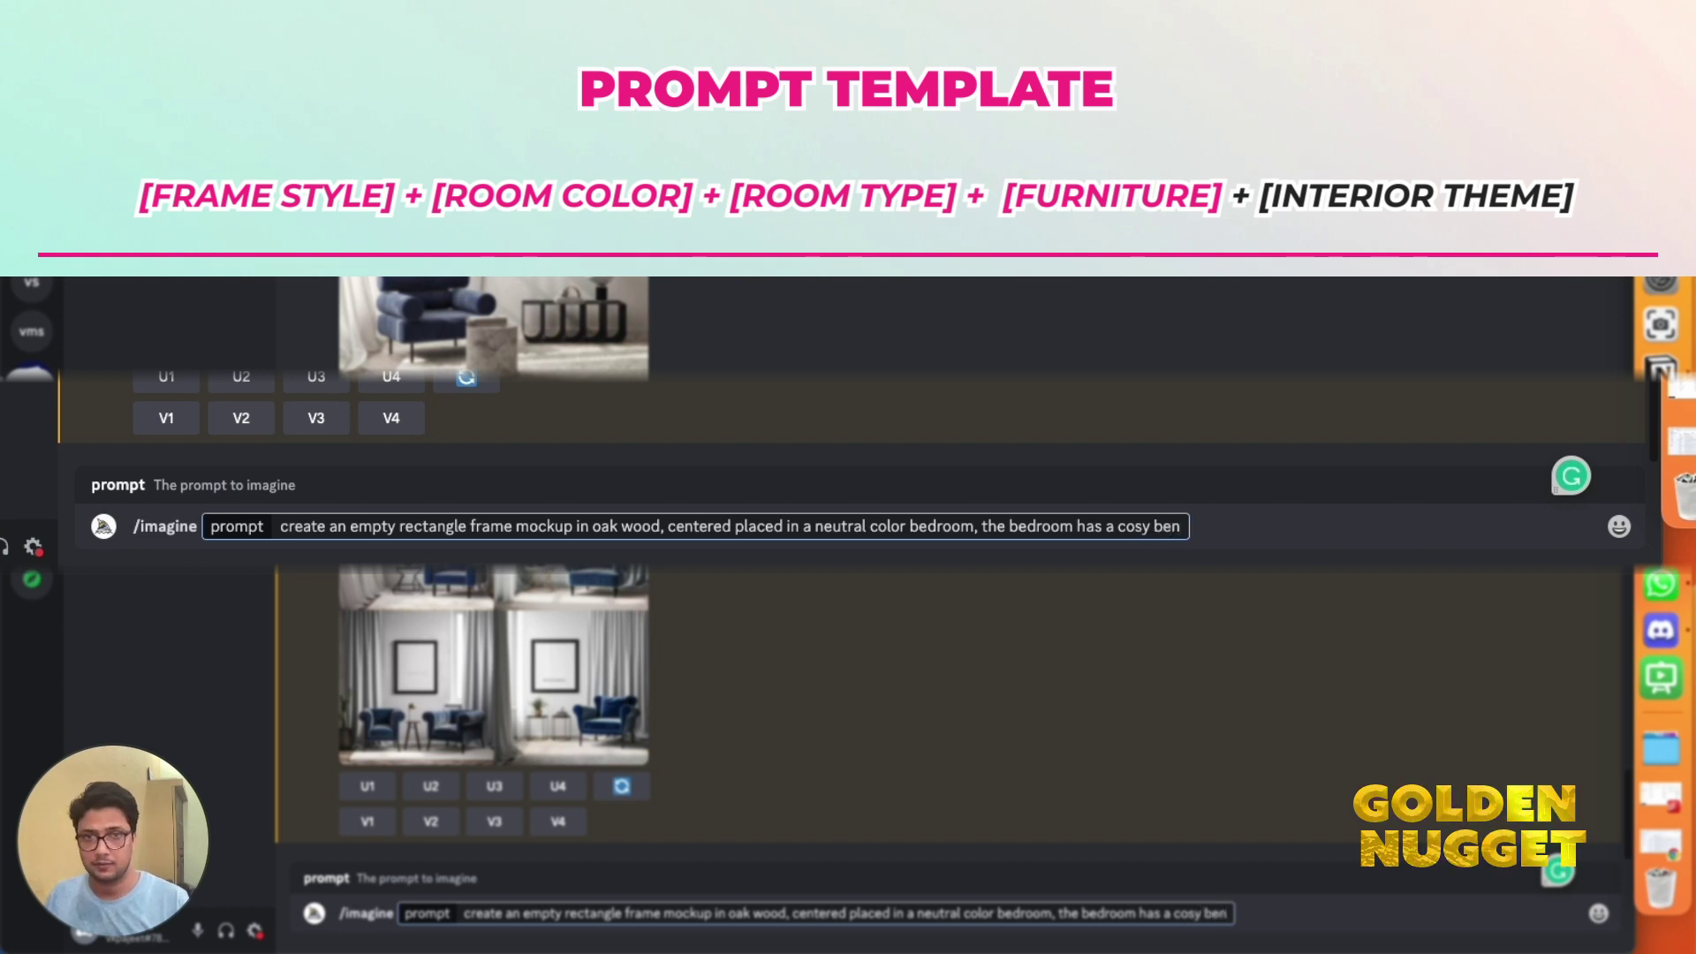
{"action": "key", "text": "BackSpace"}
{"action": "type", "text": "d and a w"}
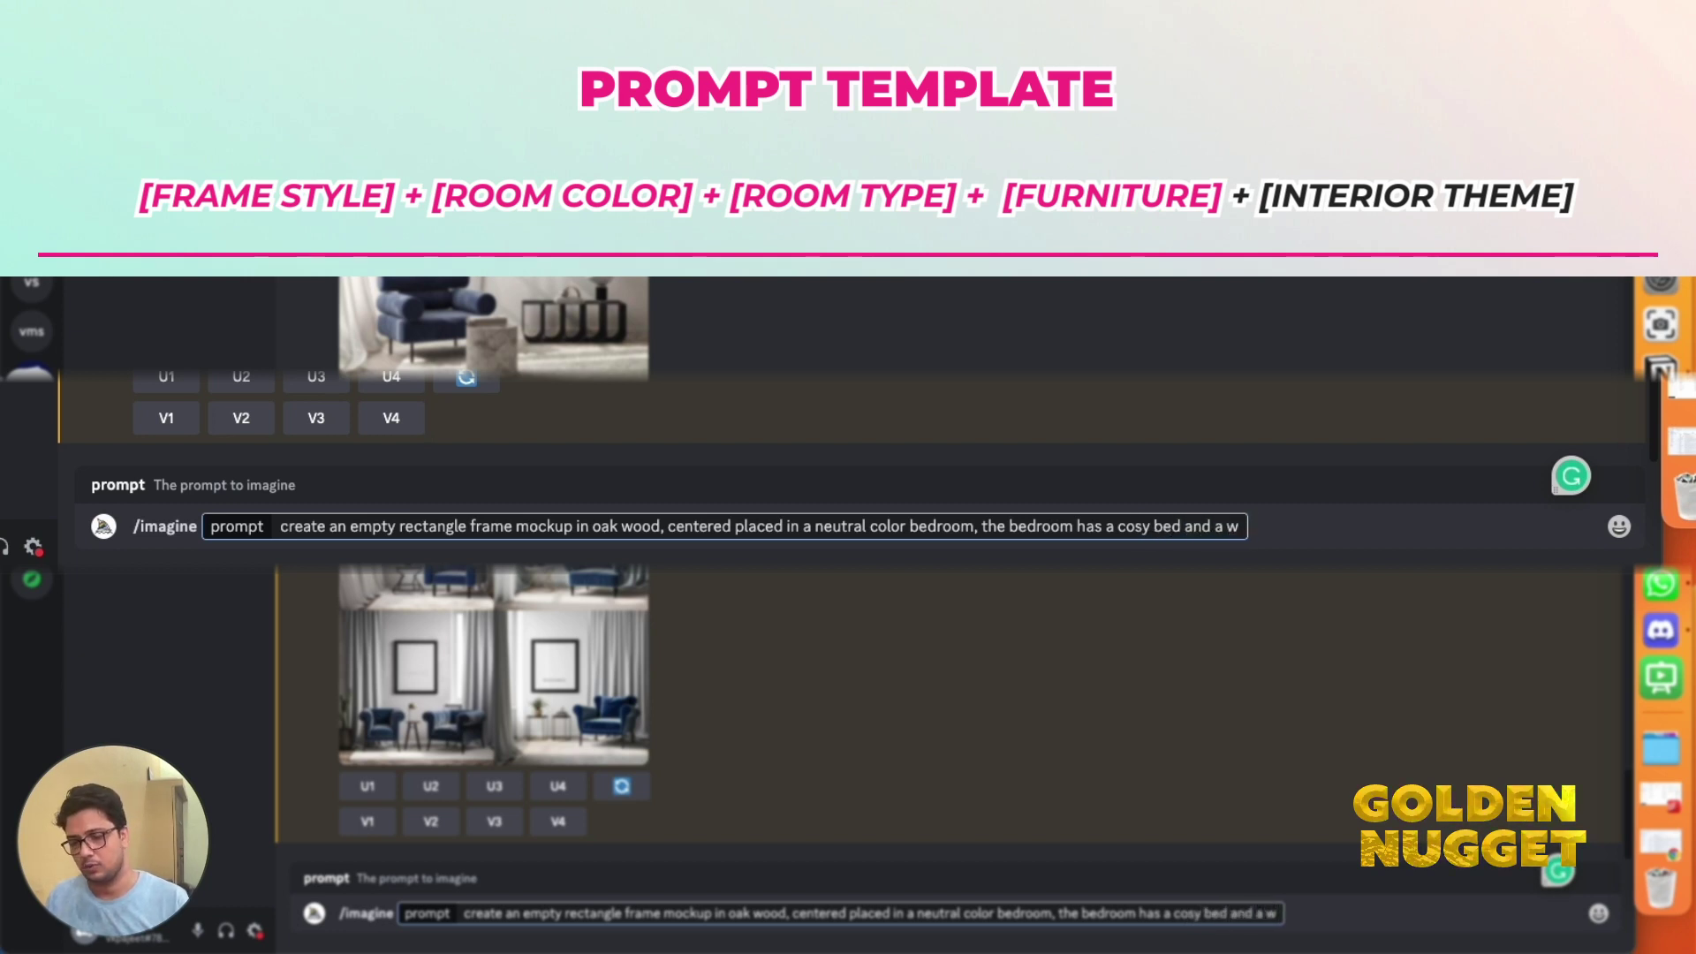
{"action": "type", "text": "ardro"}
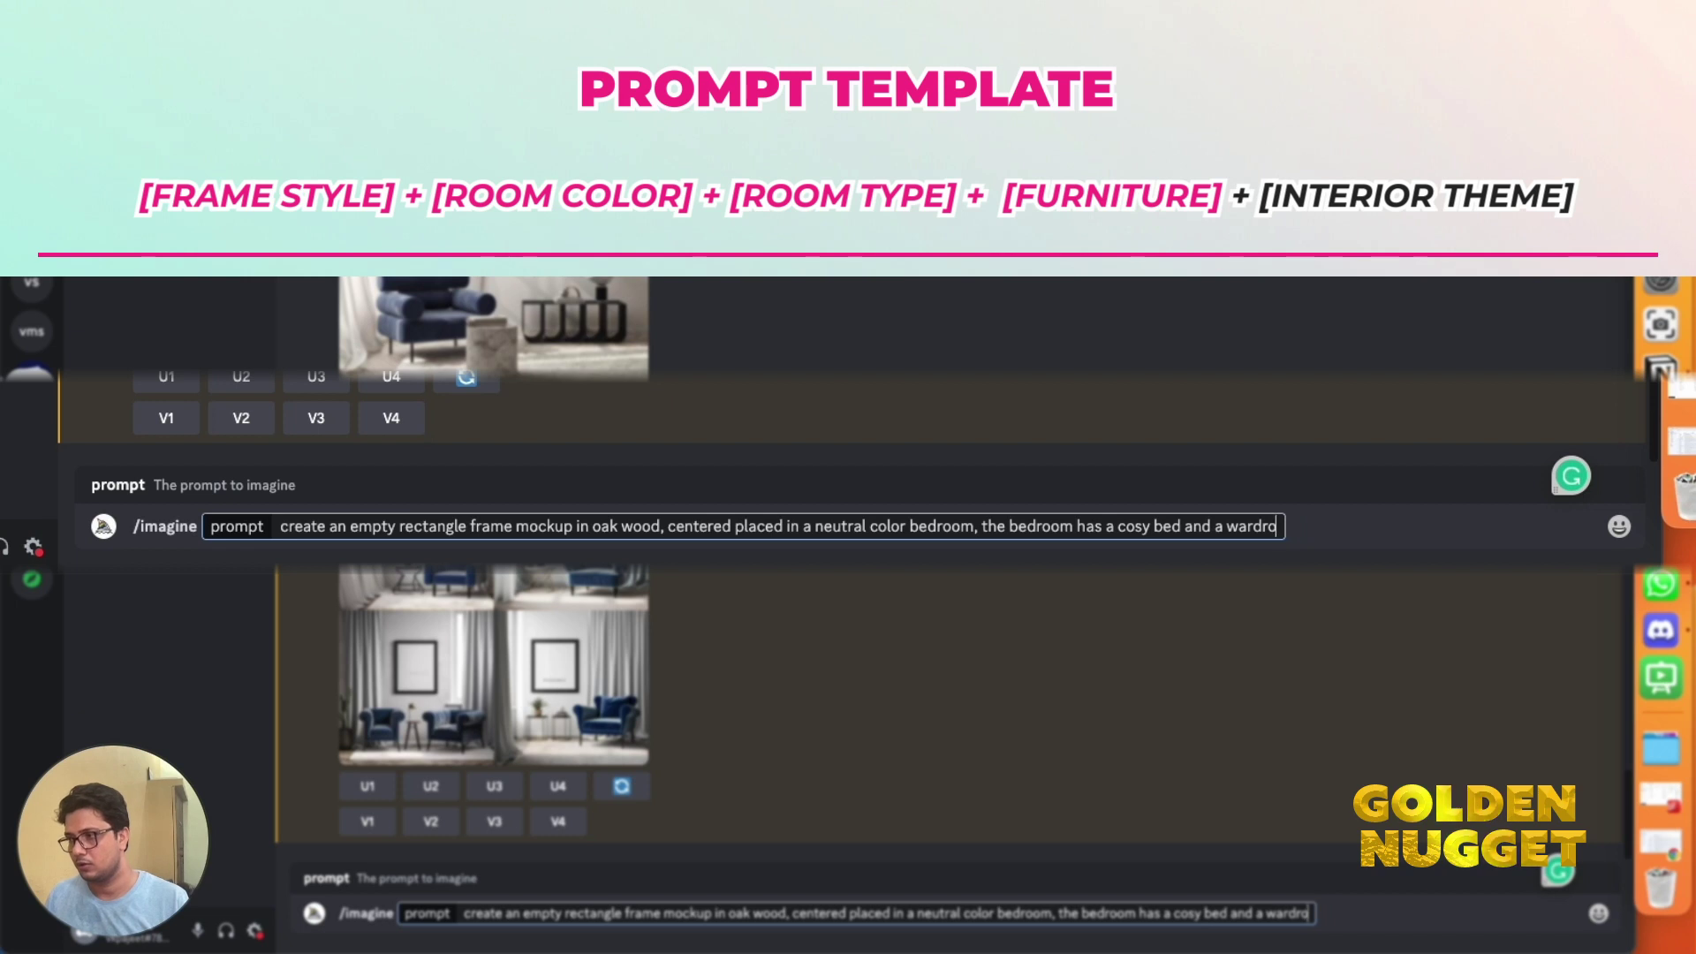
{"action": "type", "text": "be, t"}
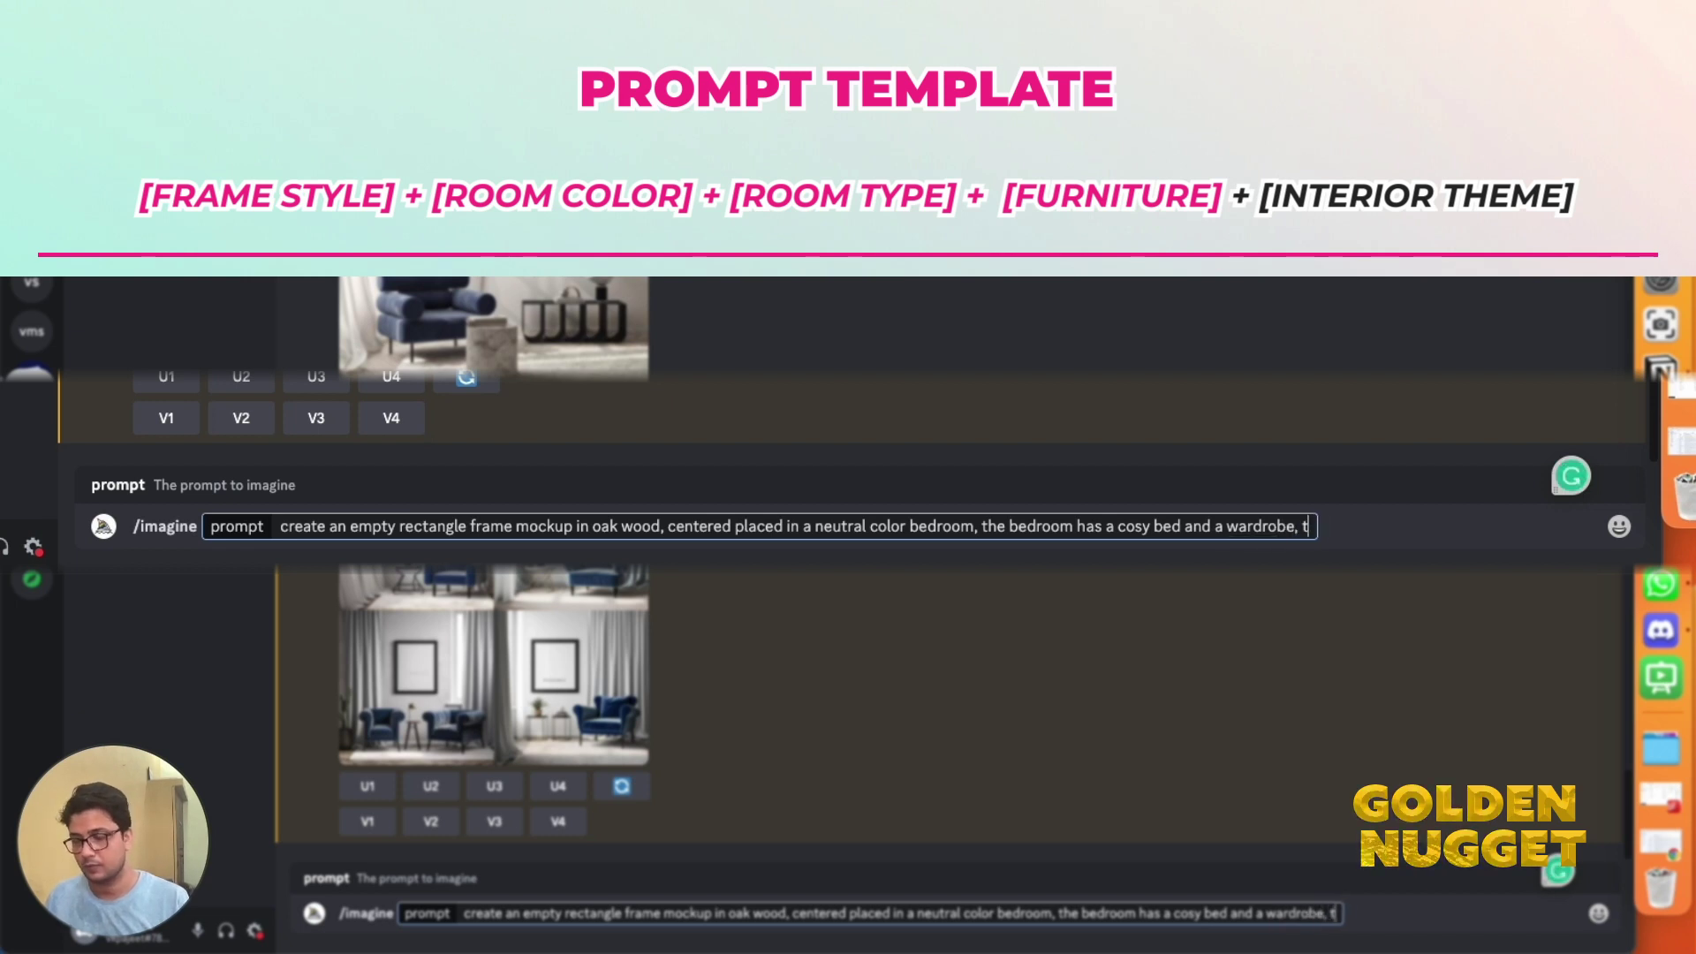
Step: Finish the prompt with "the room has coastal interior design theme" and submit it
{"action": "type", "text": "he room has "}
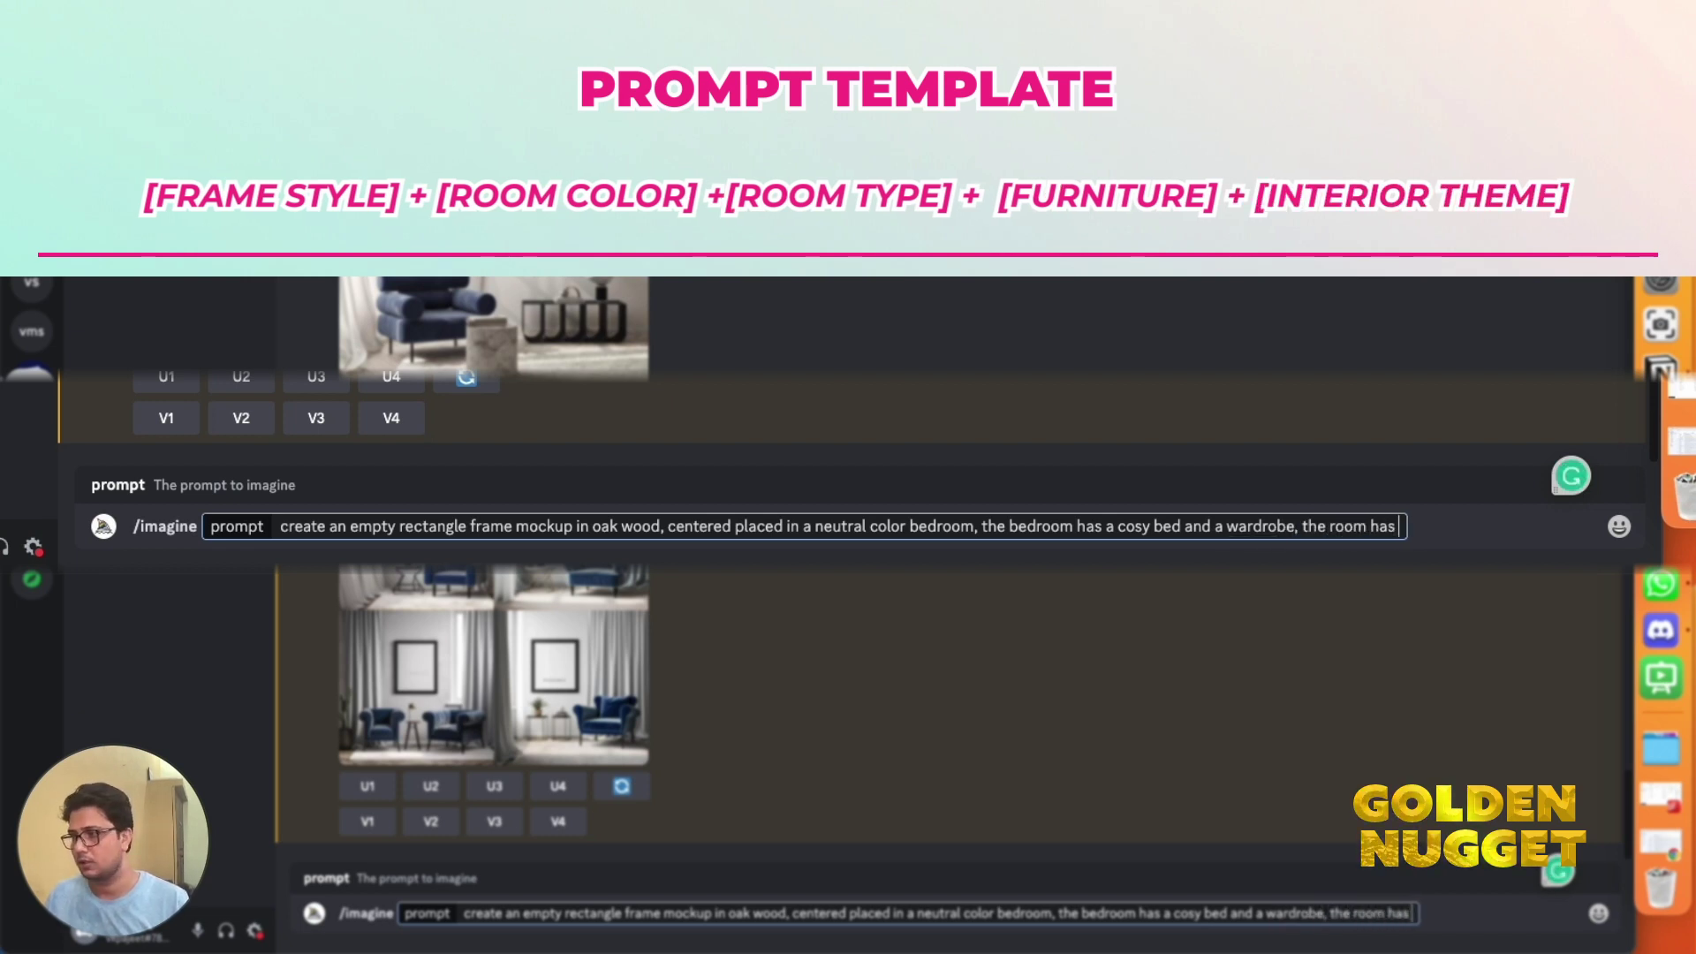
{"action": "type", "text": "coastal "}
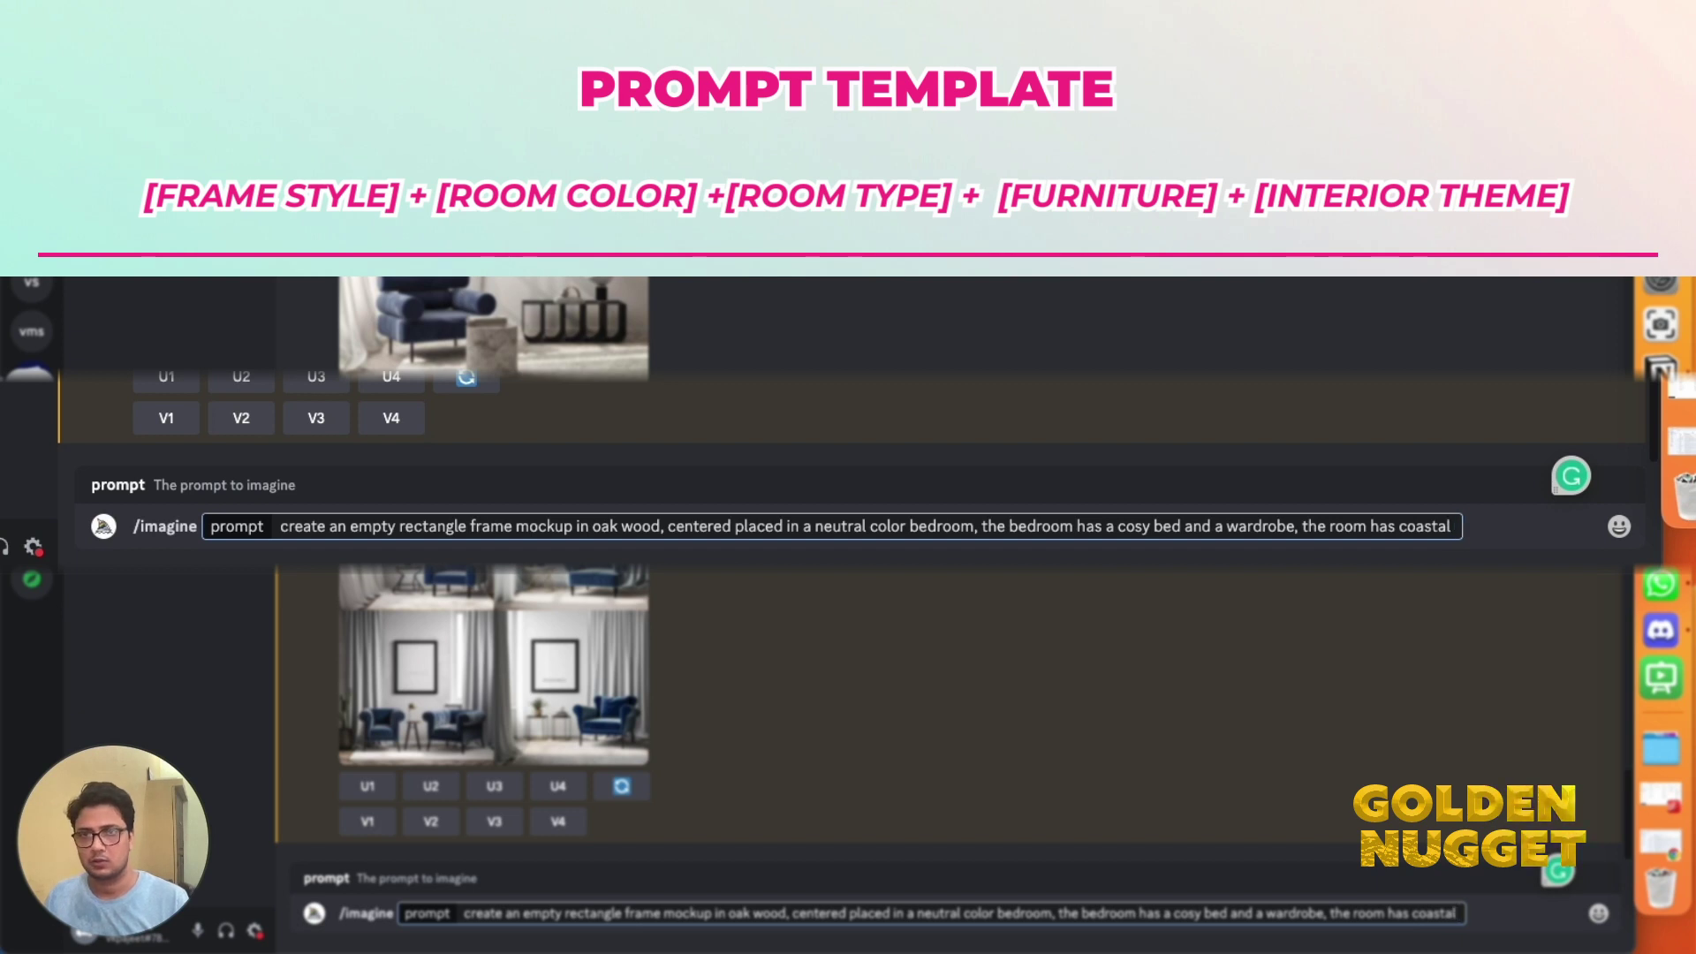
{"action": "type", "text": "interior"}
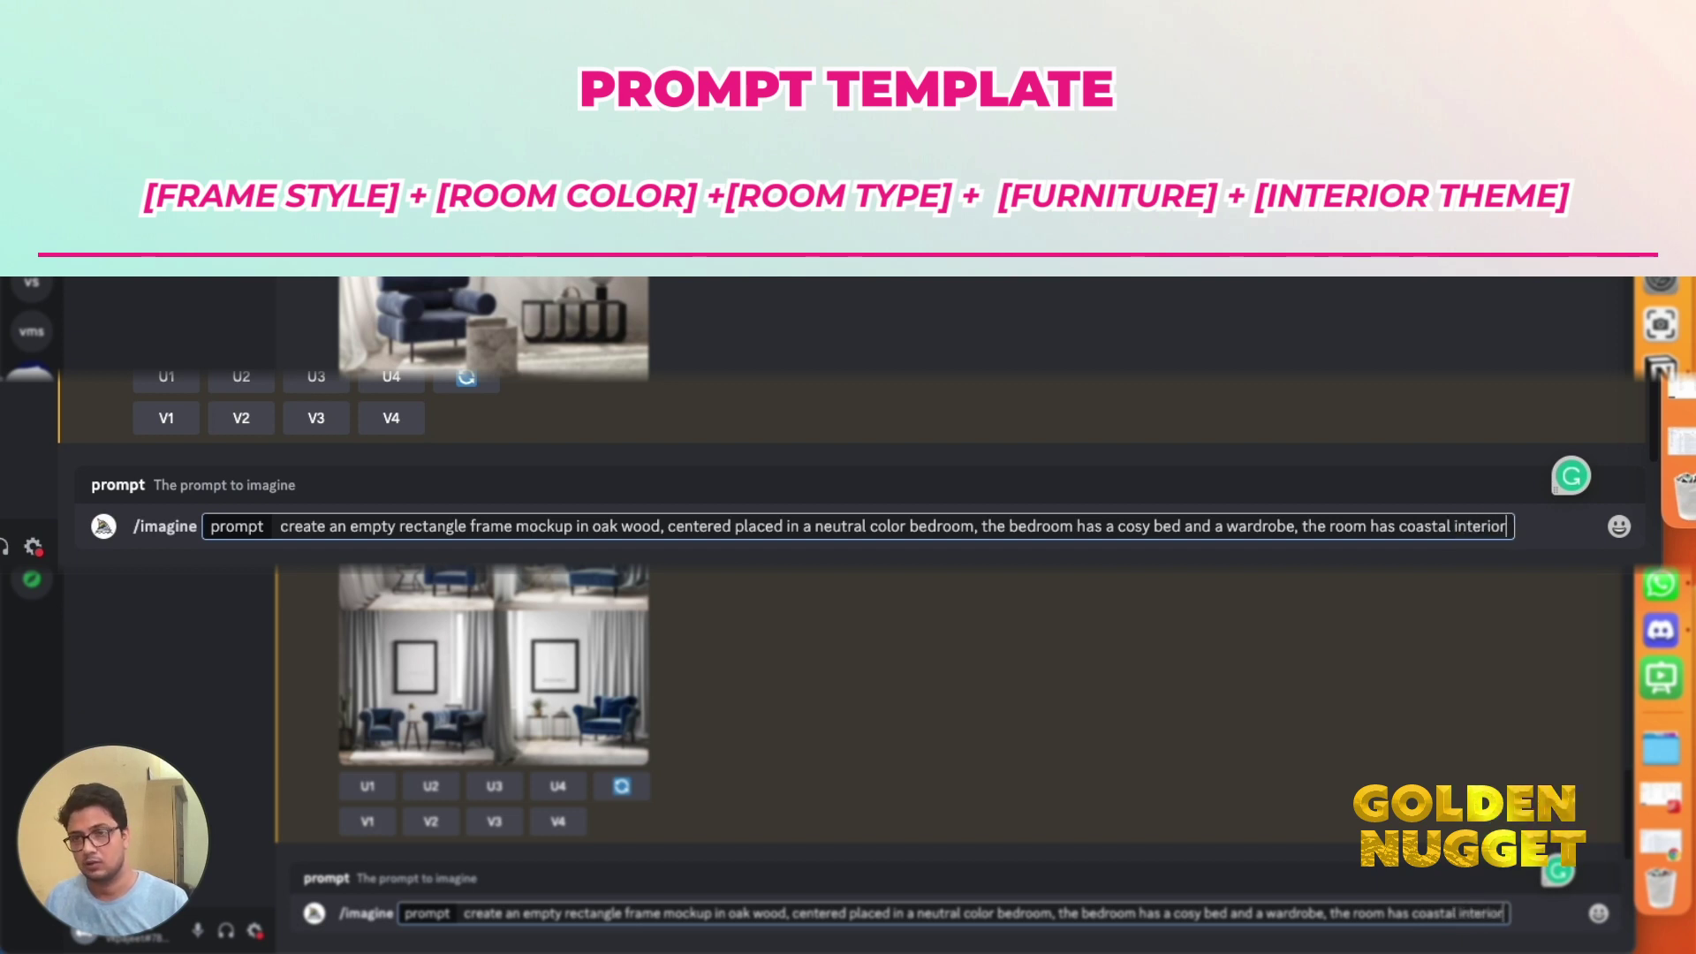
{"action": "type", "text": " desig"}
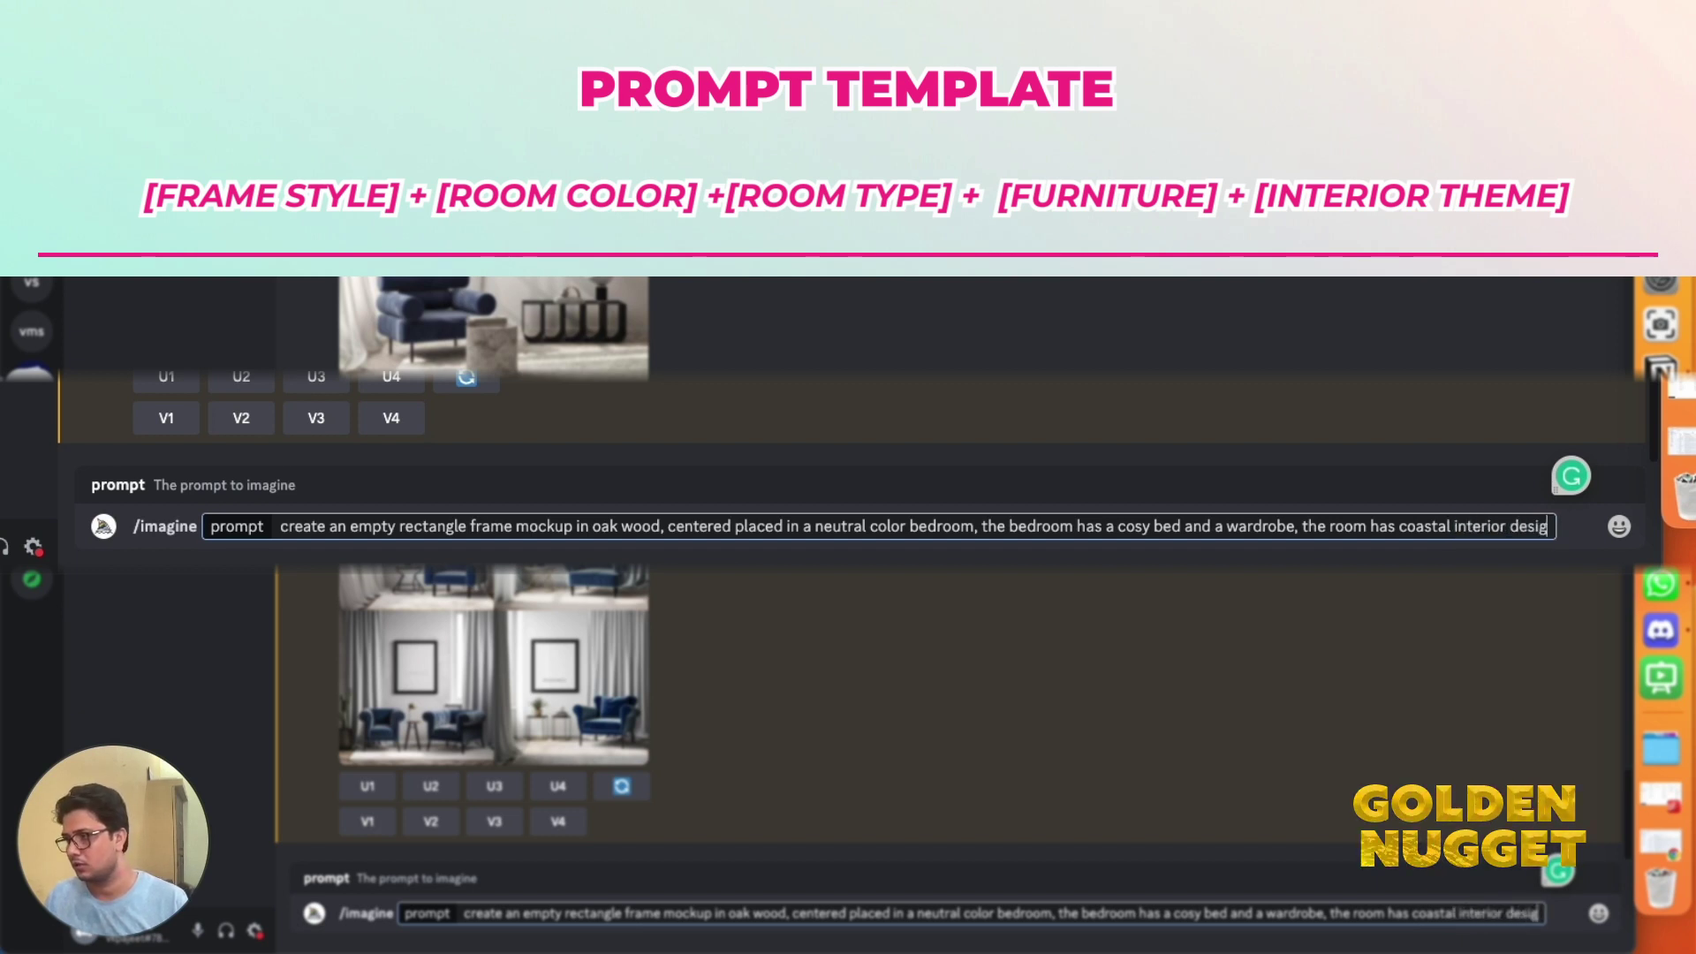
{"action": "type", "text": "n theme"}
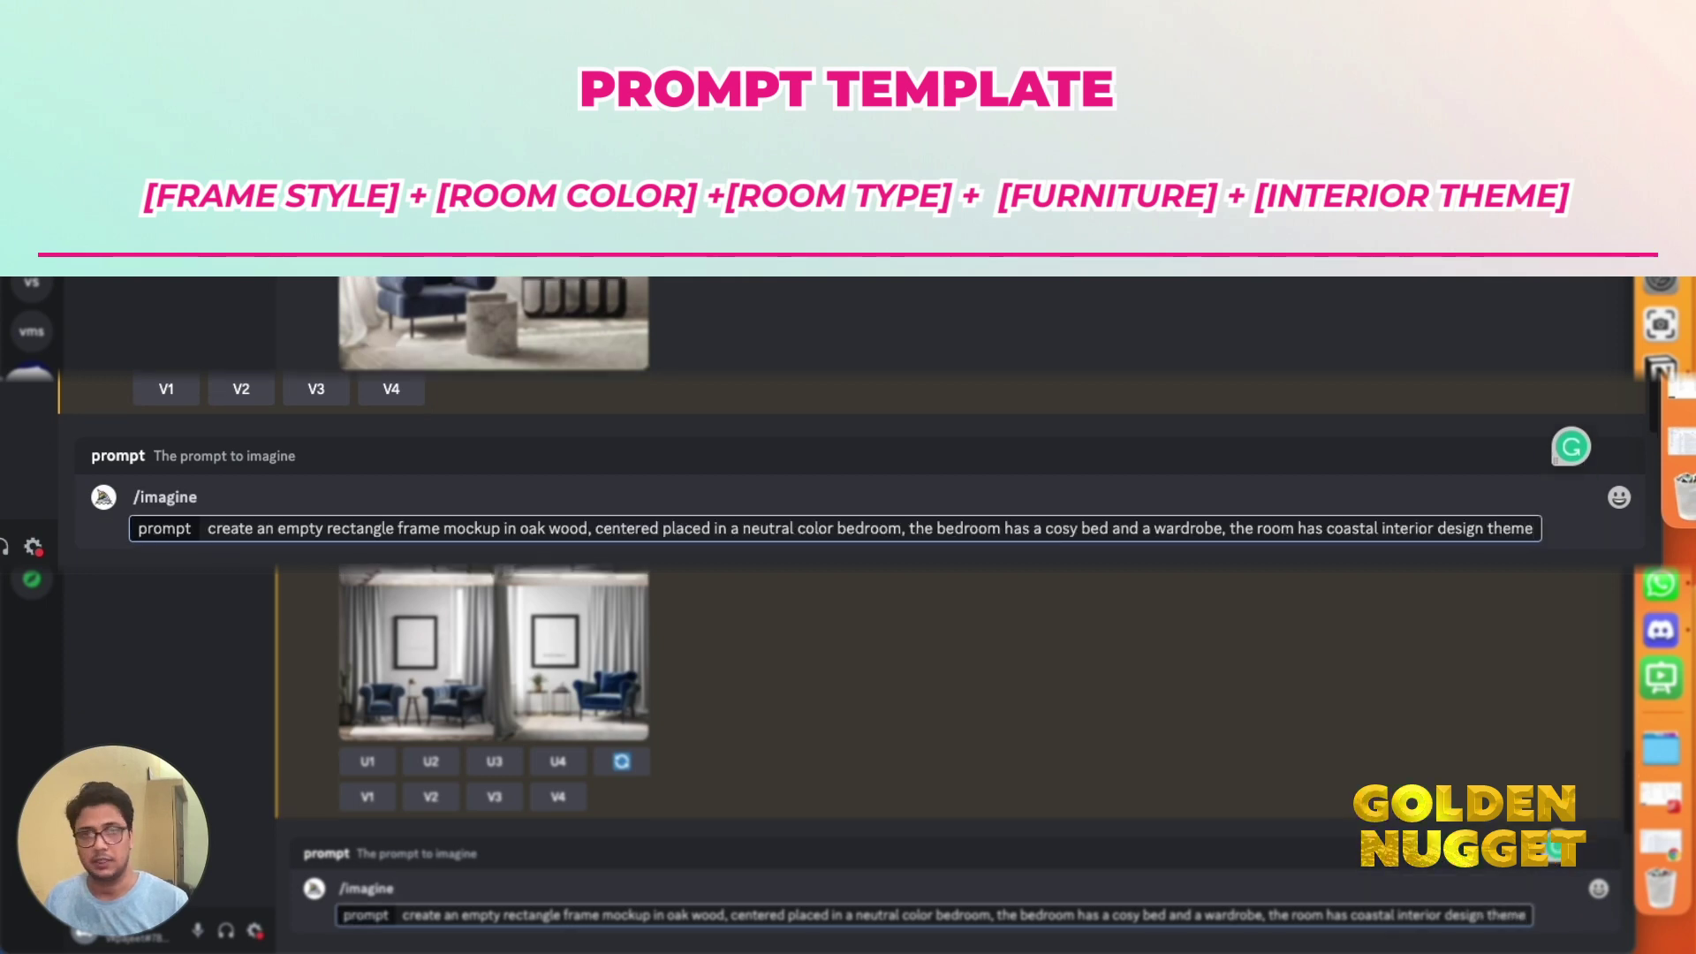
{"action": "key", "text": "Return"}
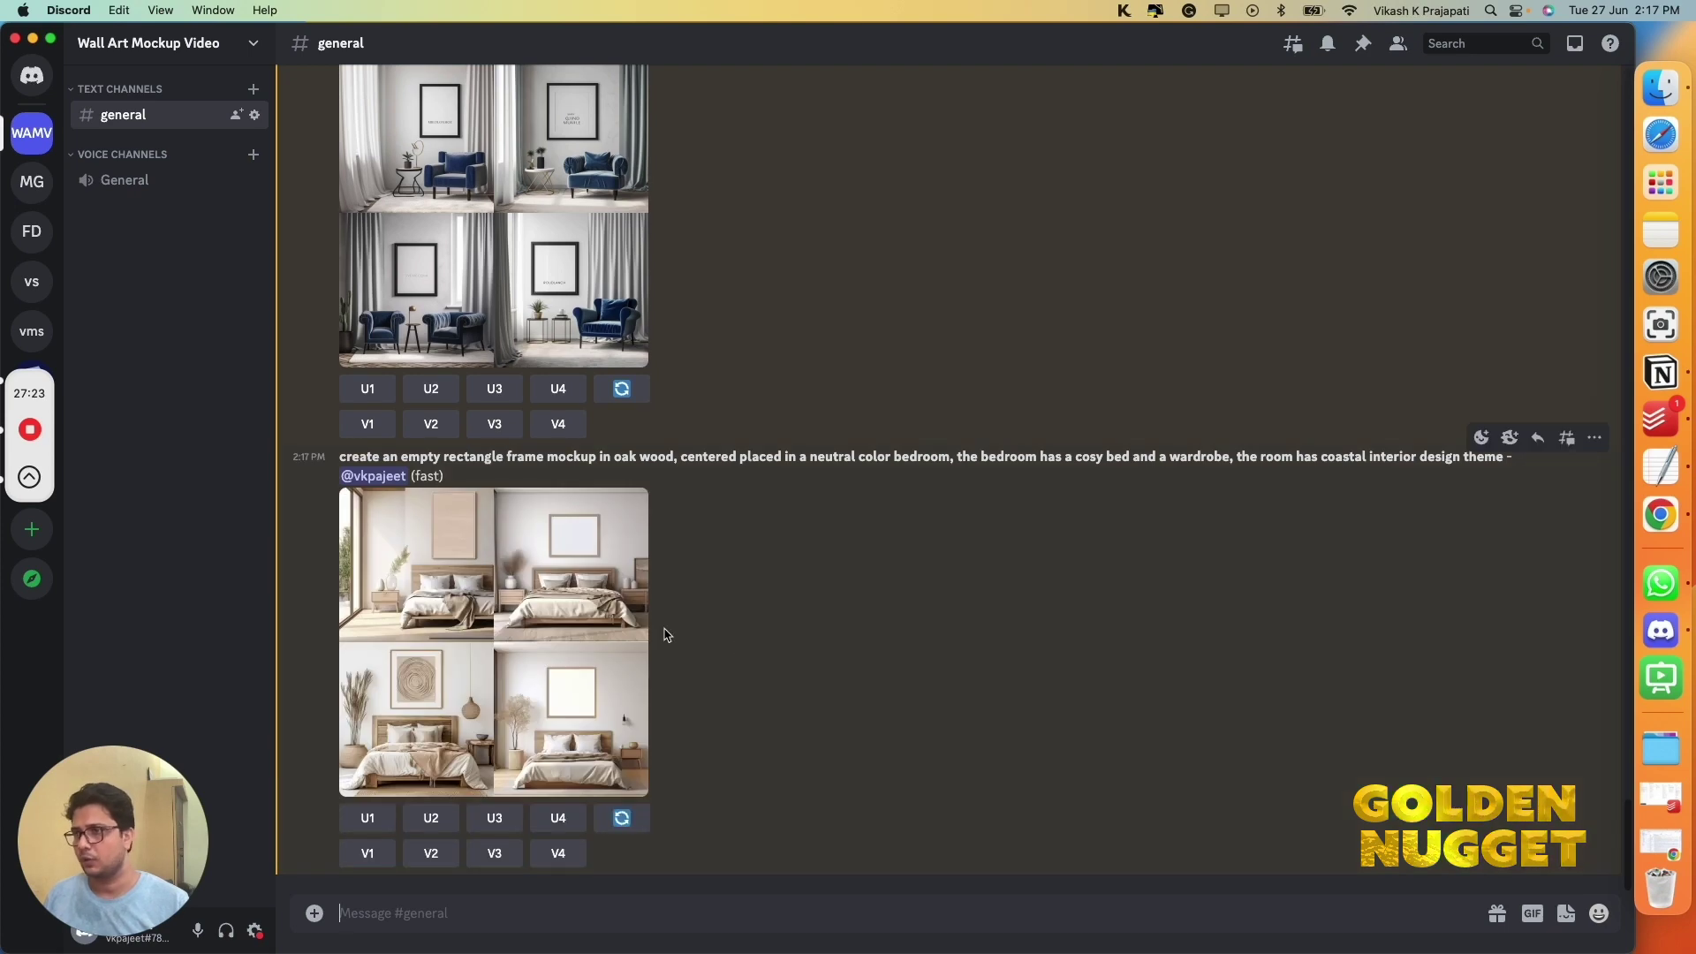
Step: Enlarge the generated coastal bedroom mockup grid to examine the four variations, then close the preview
{"action": "left_click", "coordinate": [553, 631]}
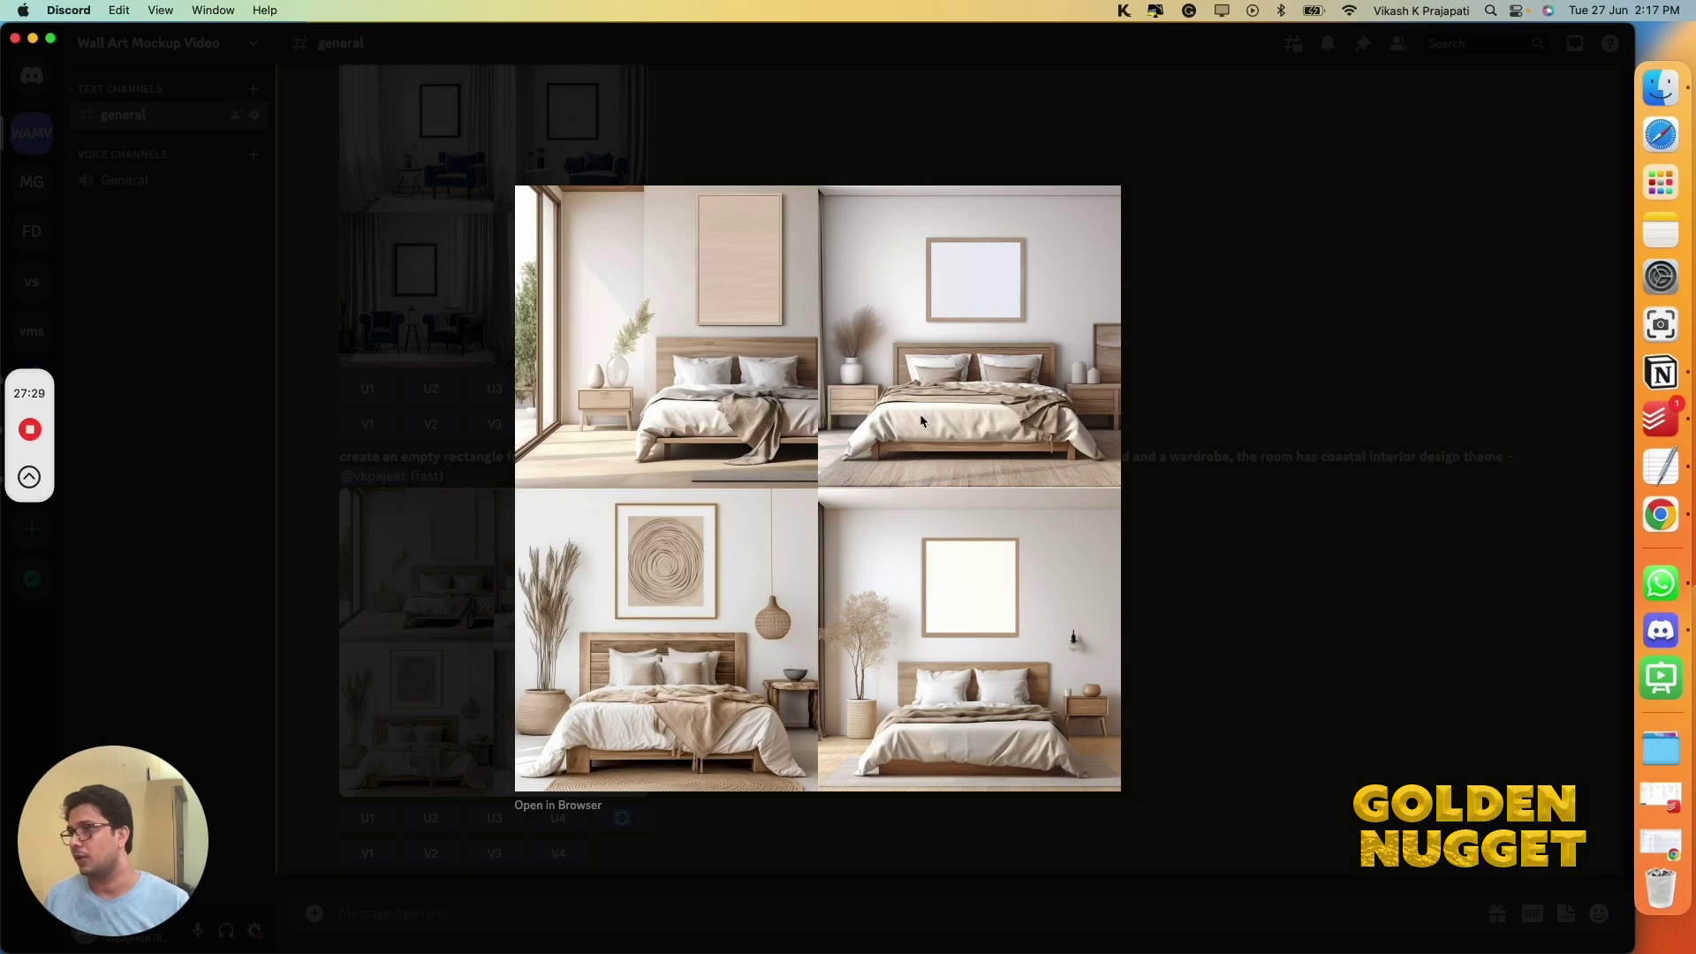
{"action": "left_click", "coordinate": [1188, 526]}
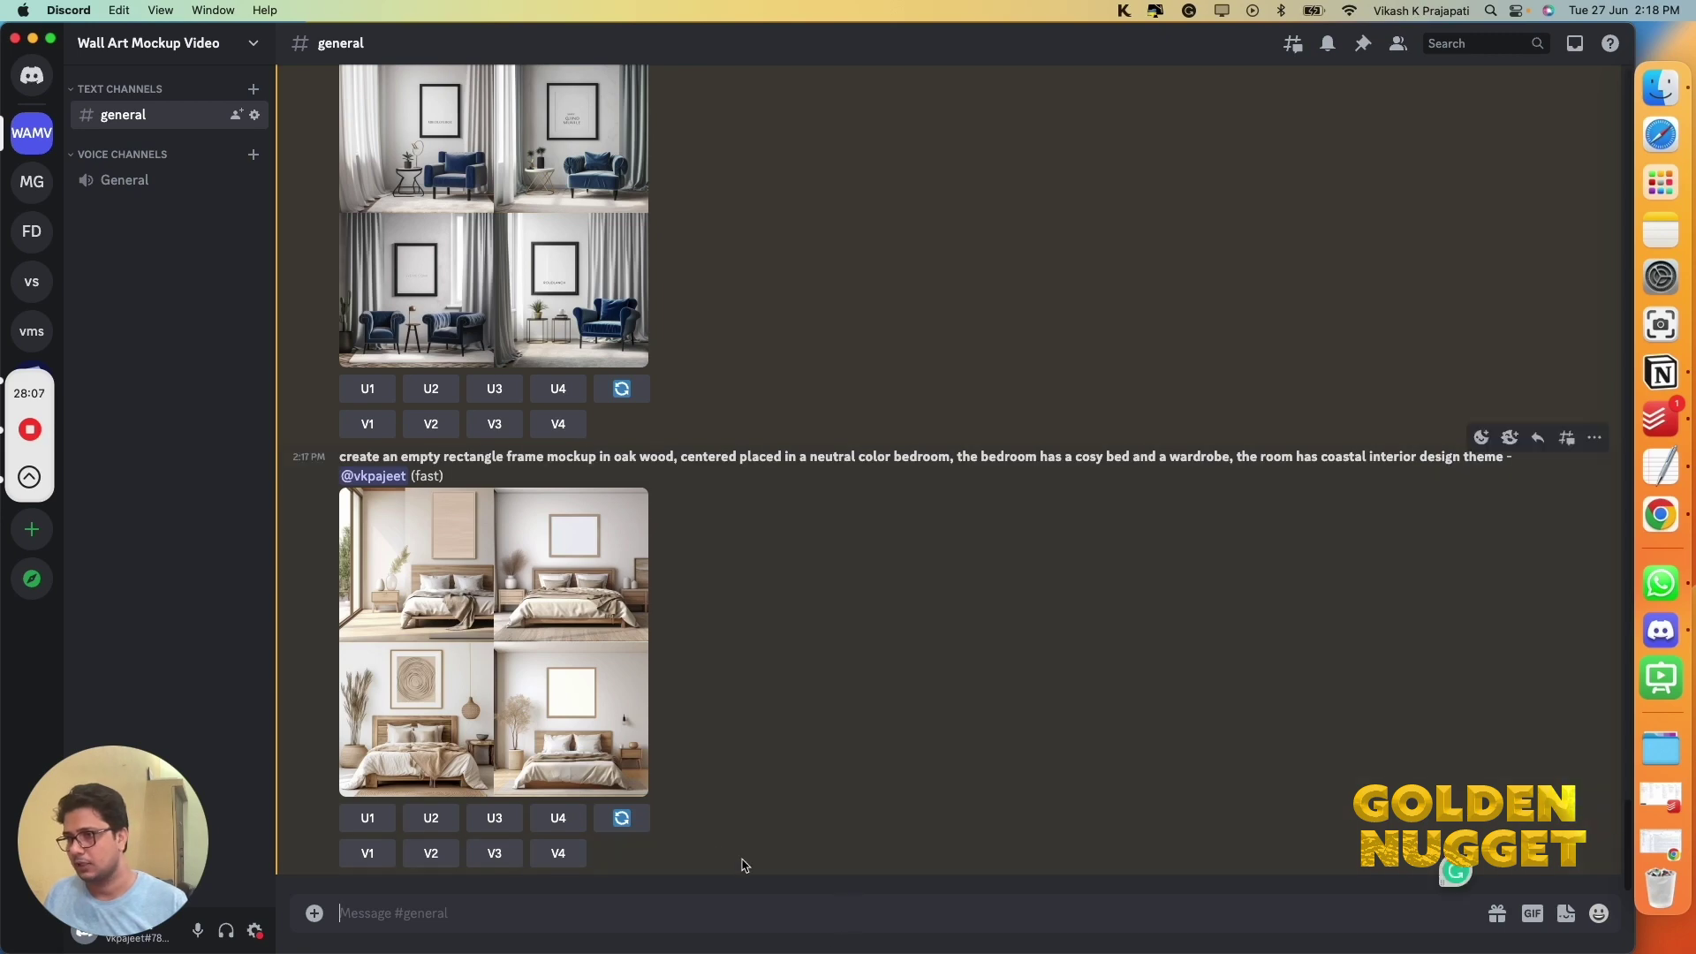
Step: Start a reroll of the coastal bedroom mockup and paste the word "wardrobe" twice more after "wardrobe," in its prompt
{"action": "left_click", "coordinate": [627, 821]}
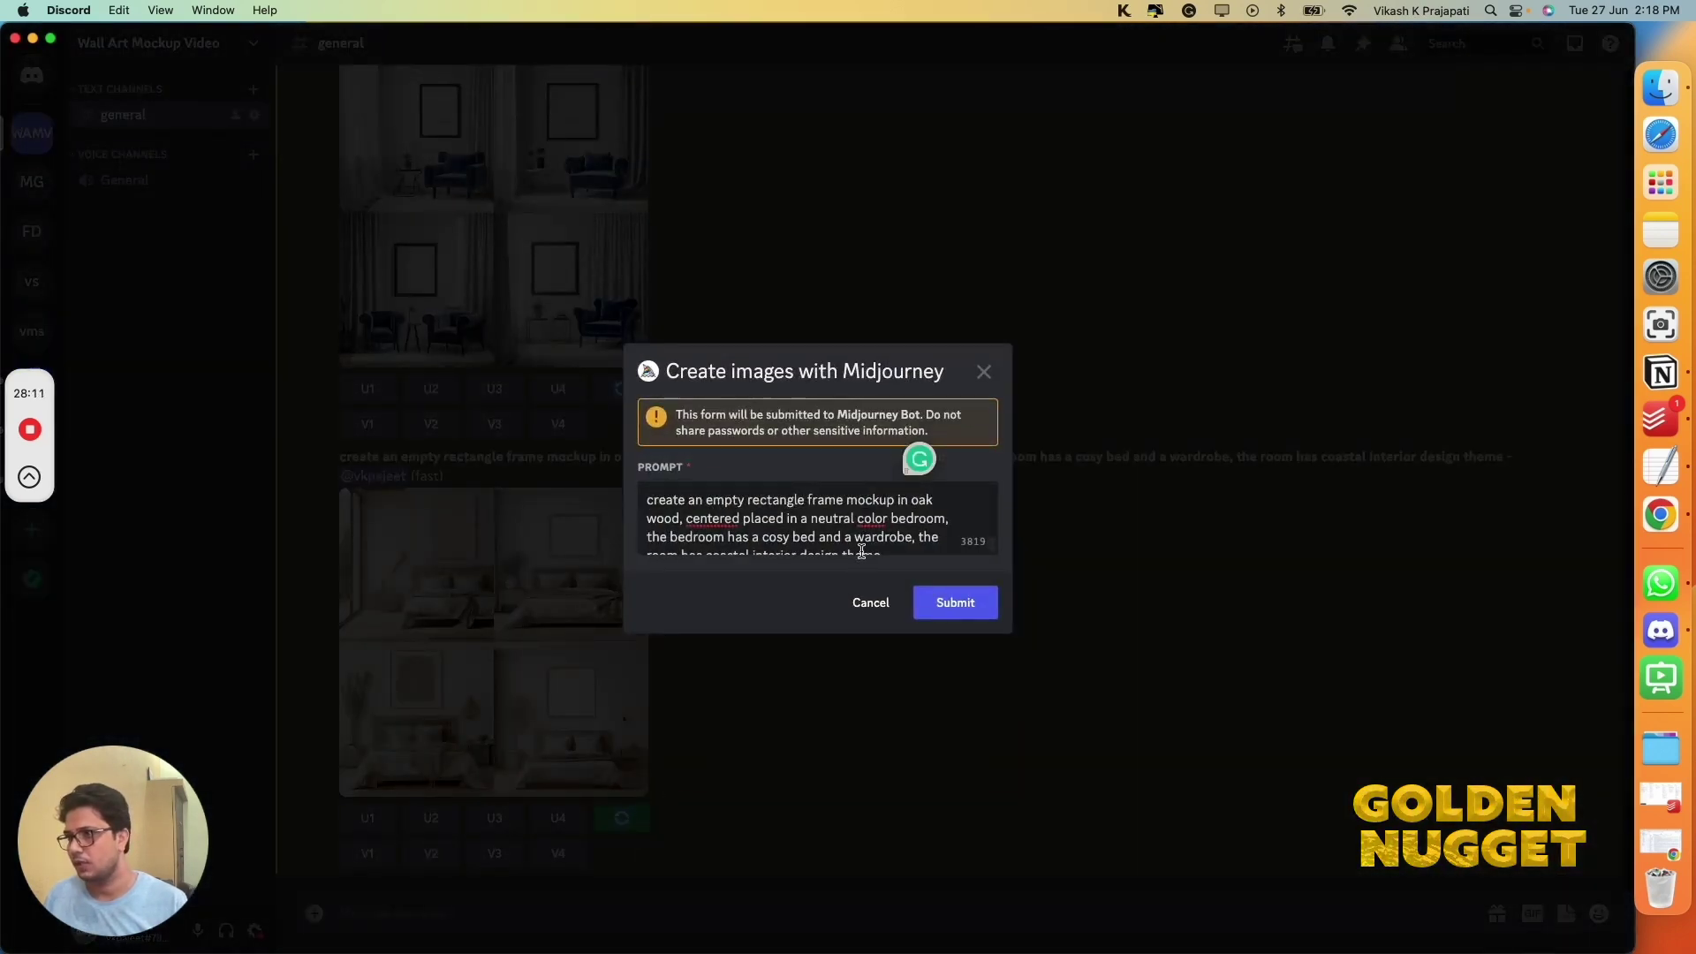
{"action": "scroll", "coordinate": [861, 543], "scroll_direction": "down", "scroll_amount": 1}
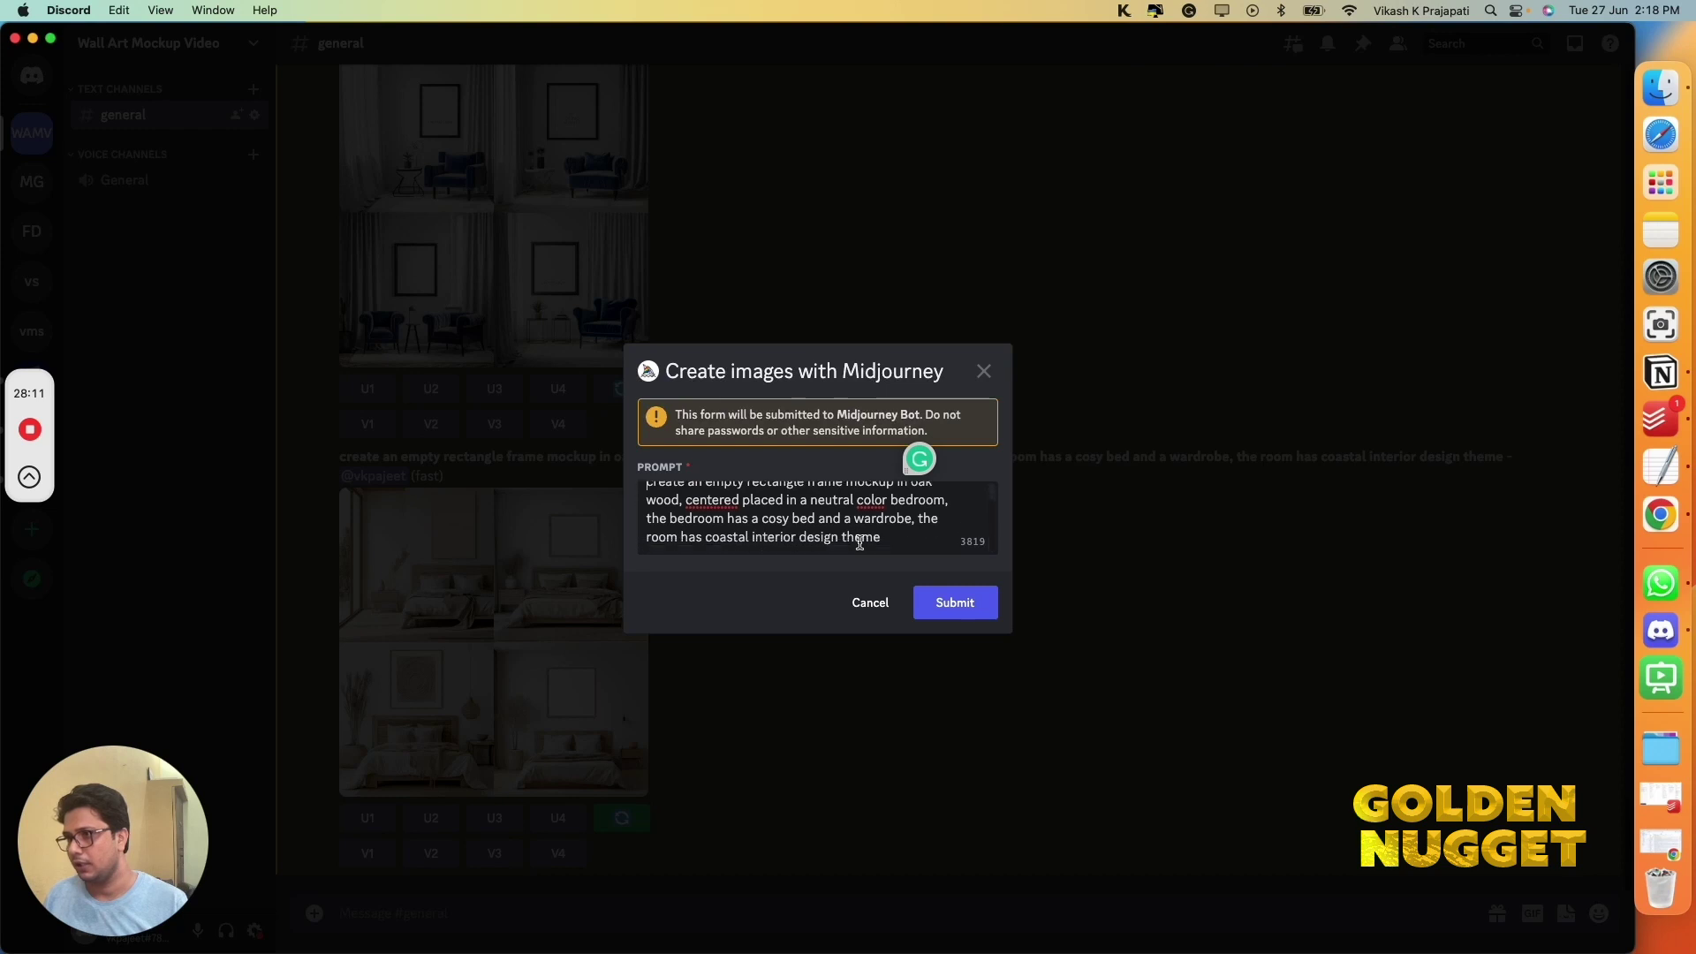
{"action": "left_click", "coordinate": [917, 521]}
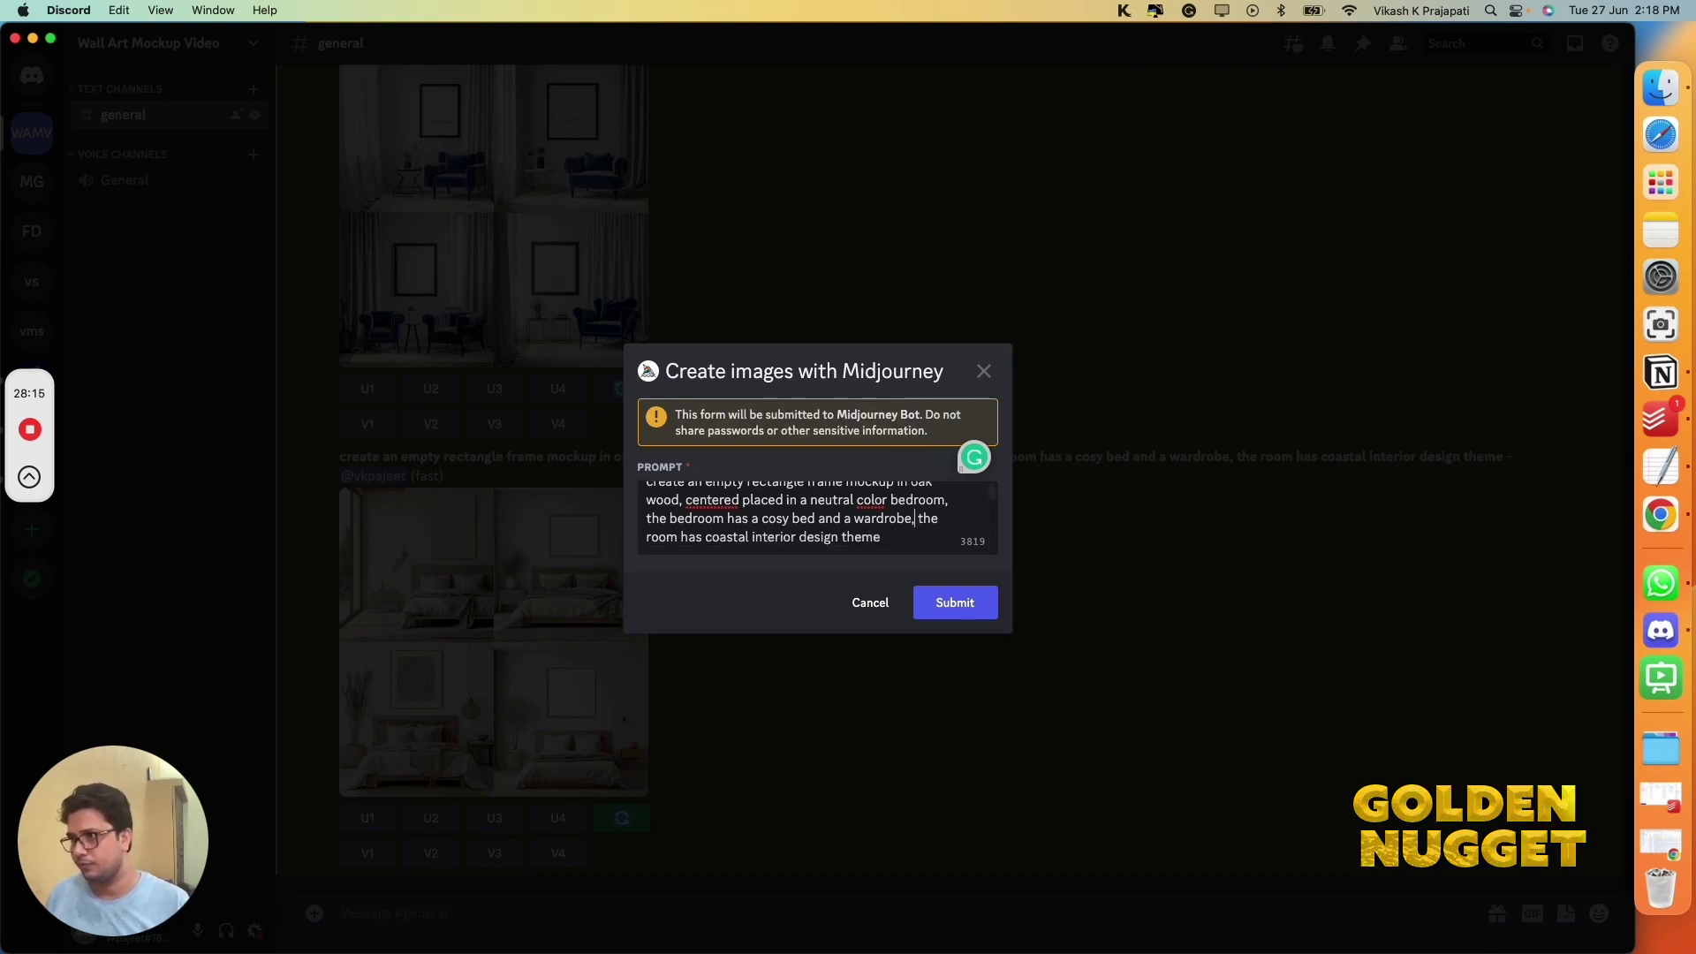
{"action": "double_click", "coordinate": [908, 519]}
{"action": "key", "text": "super+c"}
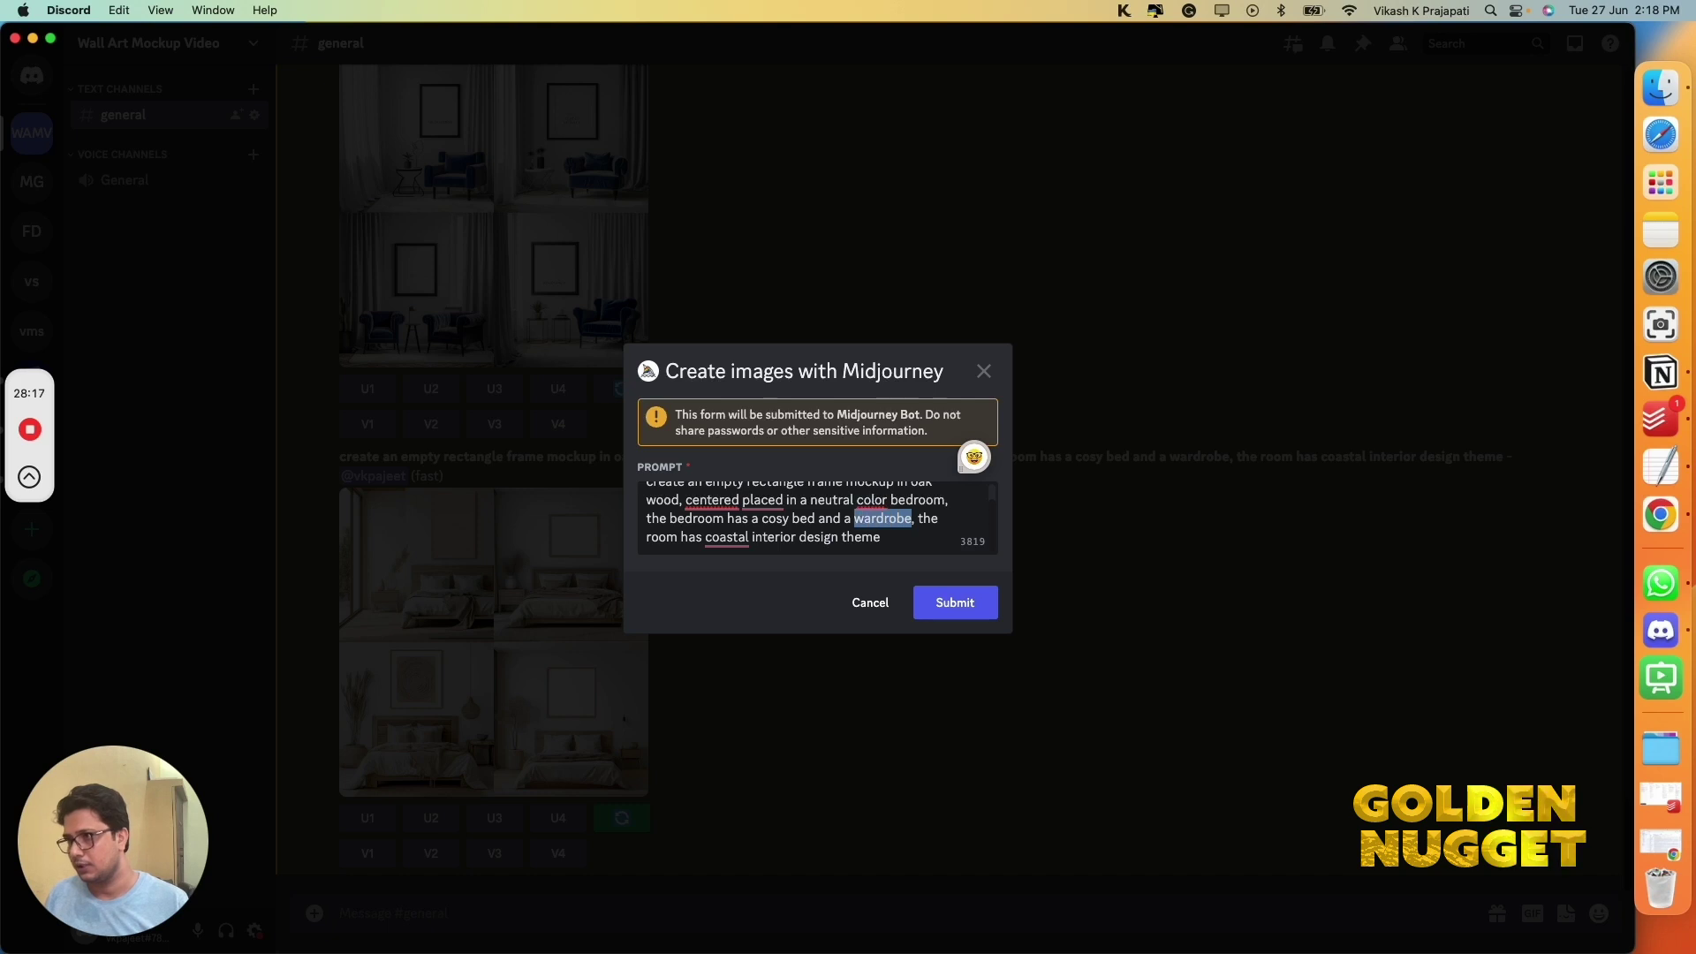
{"action": "left_click", "coordinate": [912, 519]}
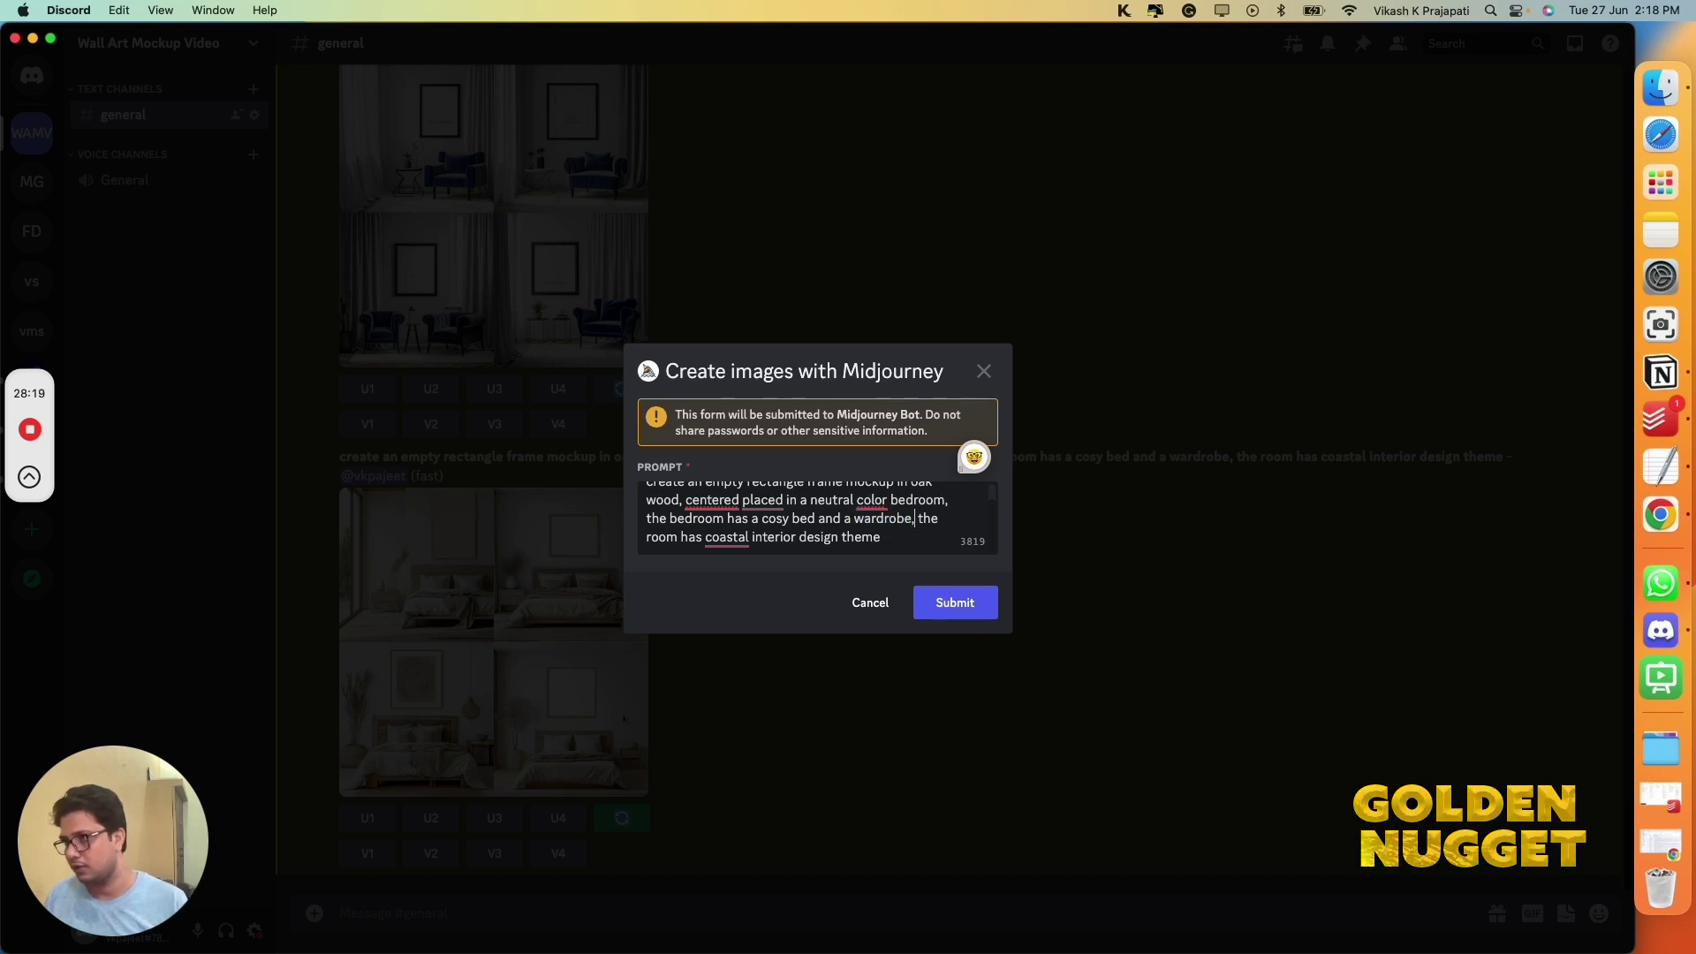
{"action": "key", "text": "super+v"}
{"action": "key", "text": "super+v"}
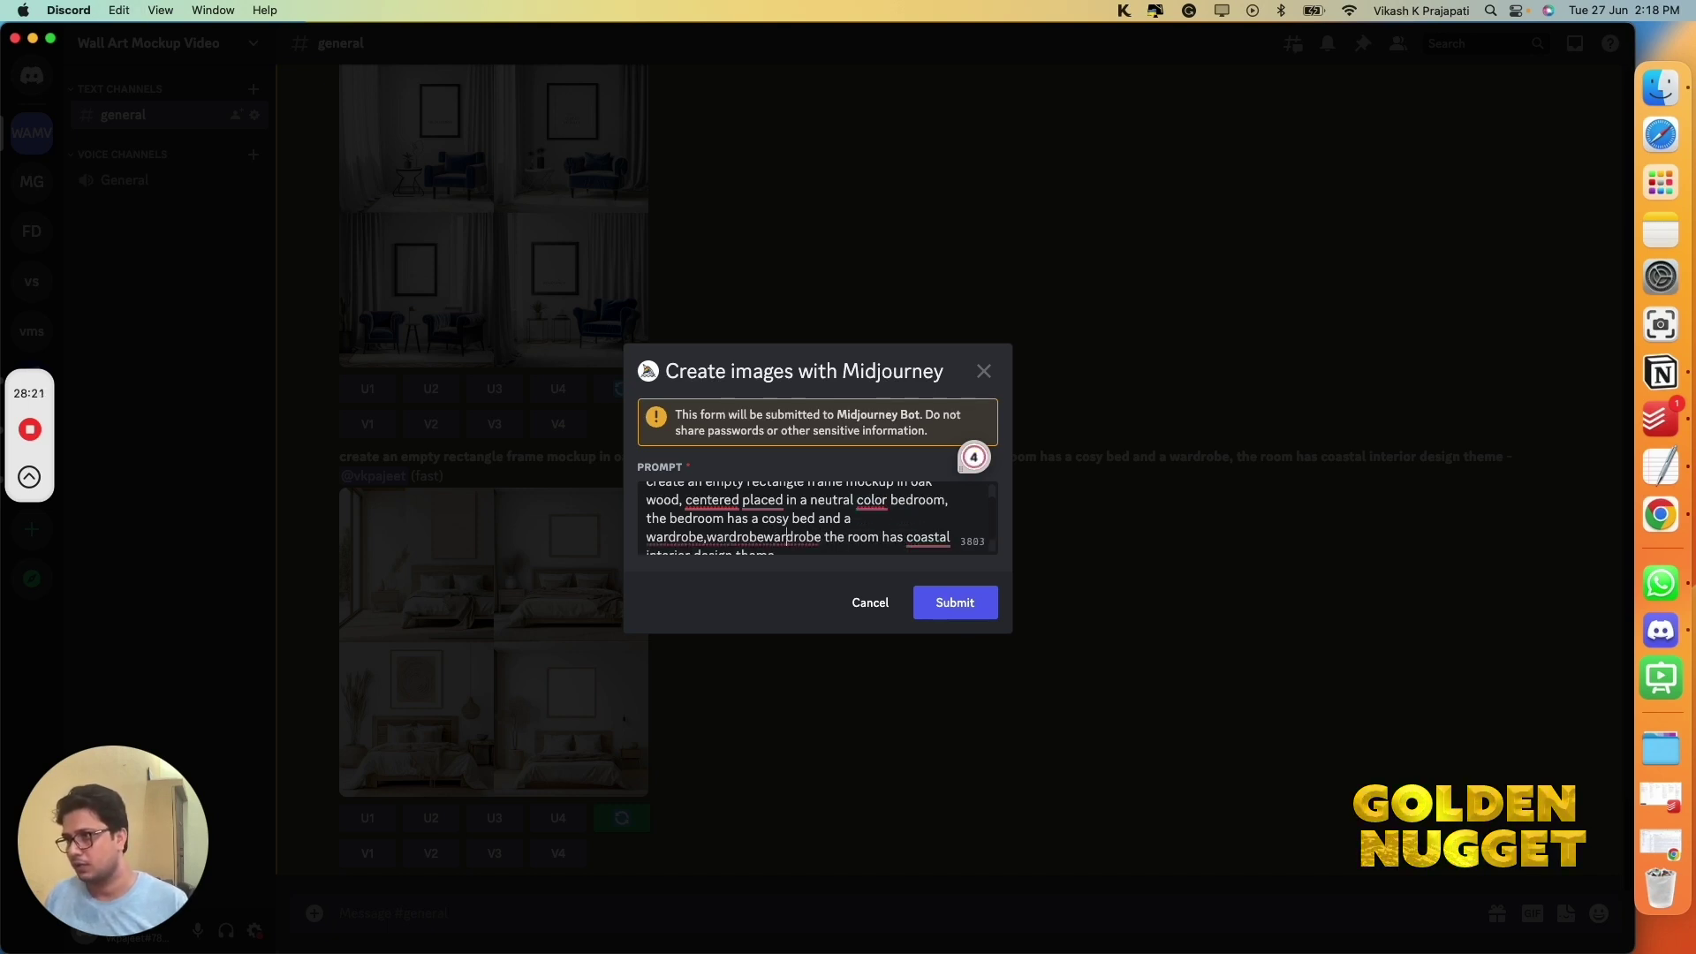
Step: Edit the repeated furniture wording to "wardrobe, wardrobe, wardrobe, wardrobe" and submit the reroll prompt
{"action": "key", "text": "Left"}
{"action": "key", "text": "Left"}
{"action": "key", "text": "Left"}
{"action": "type", "text": ","}
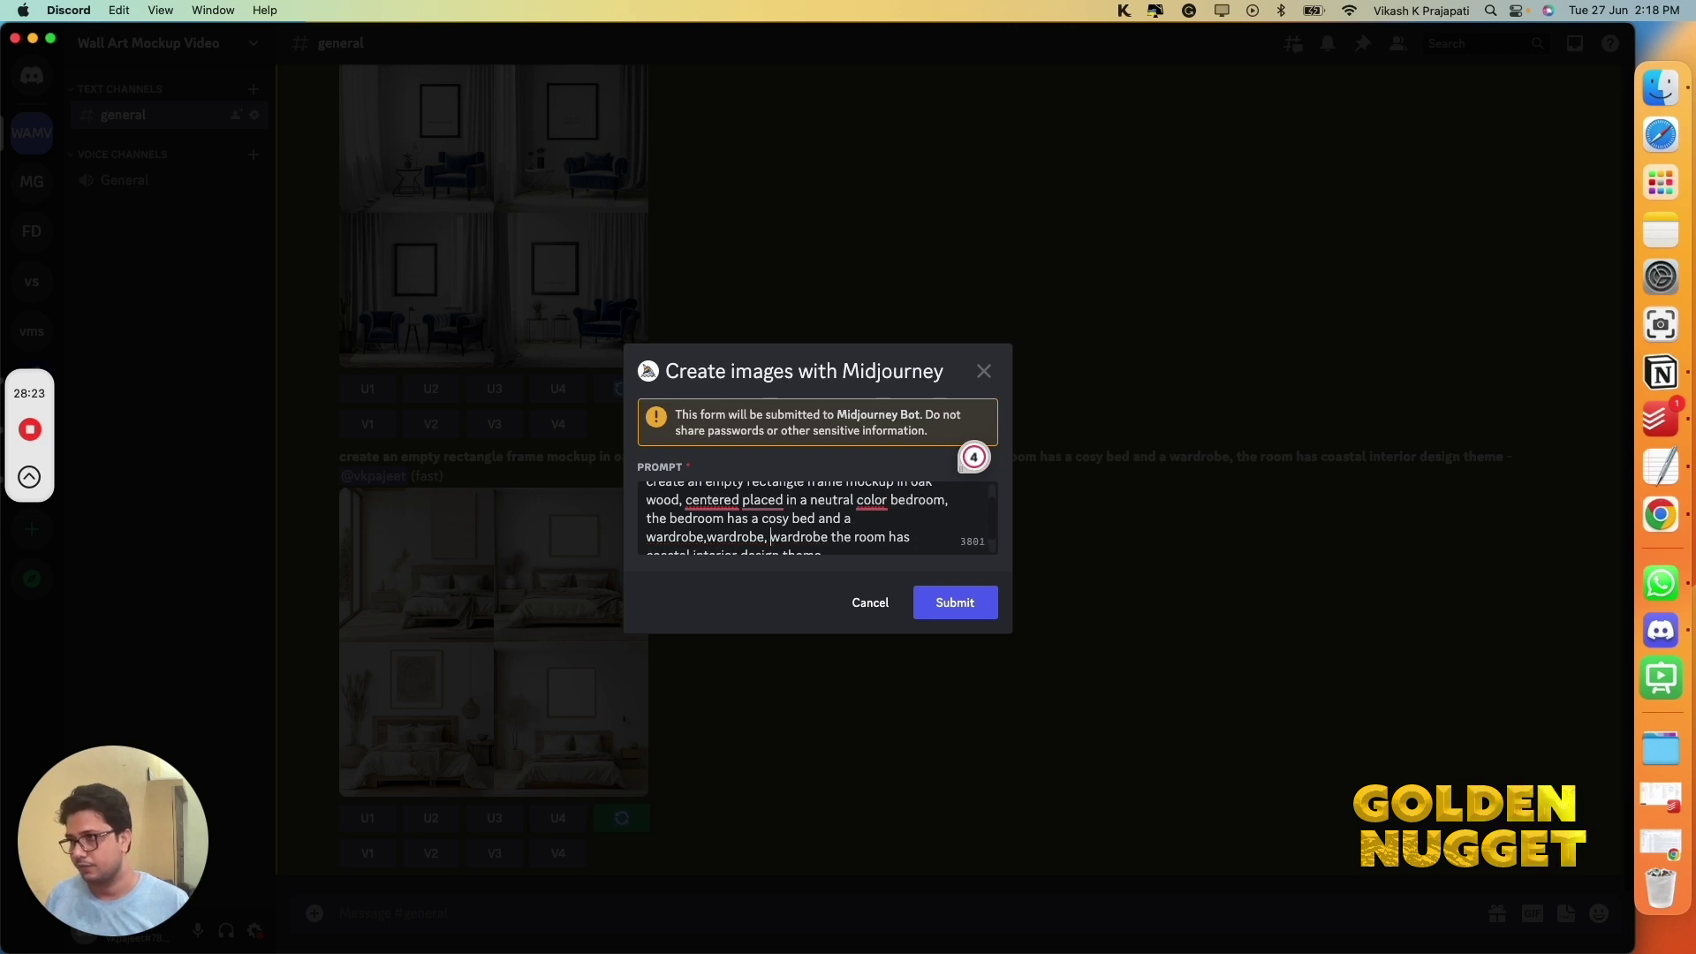
{"action": "left_click", "coordinate": [706, 536]}
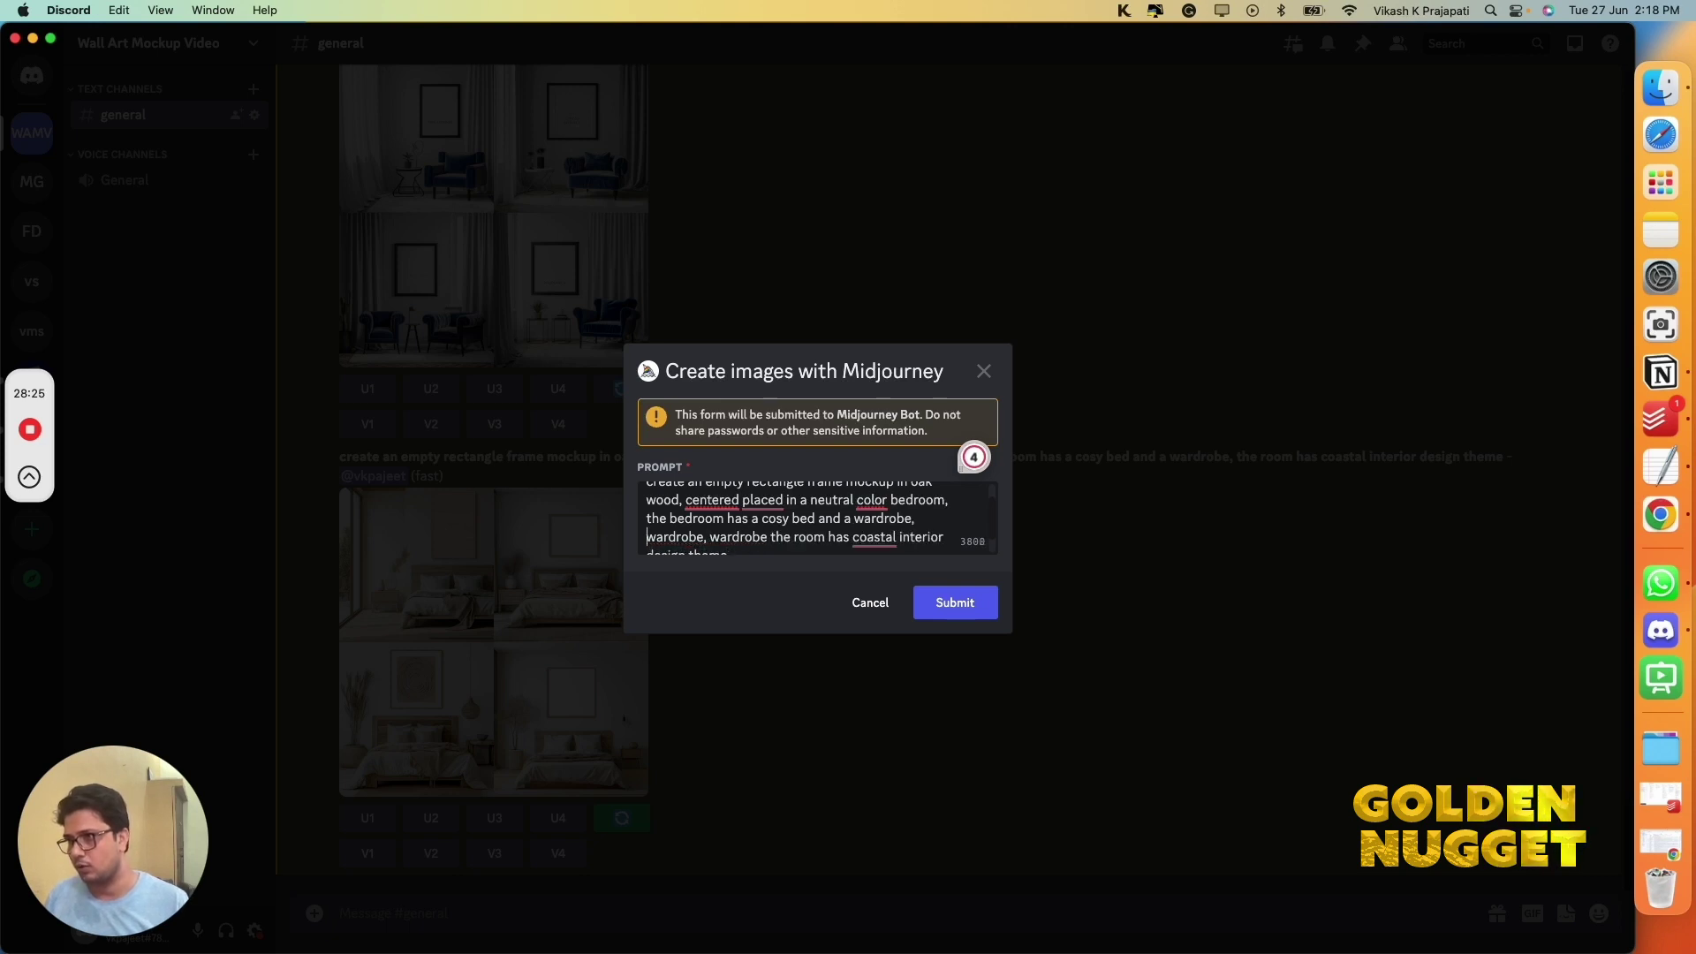
{"action": "left_click", "coordinate": [768, 536]}
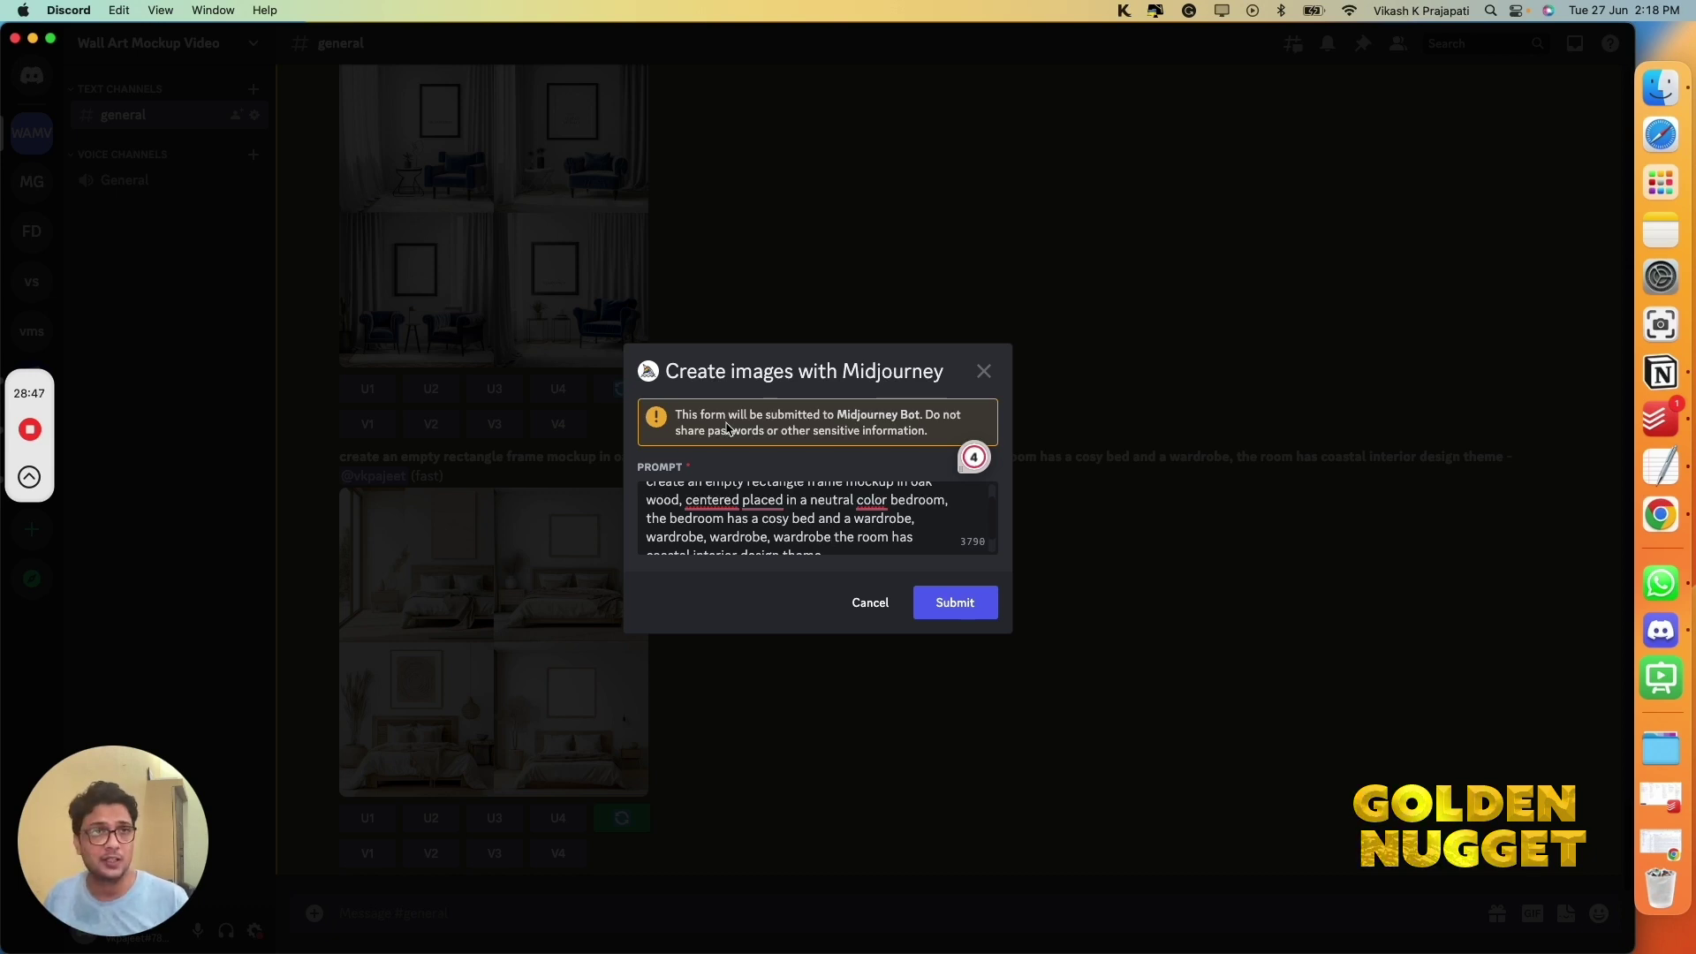
{"action": "left_click", "coordinate": [977, 609]}
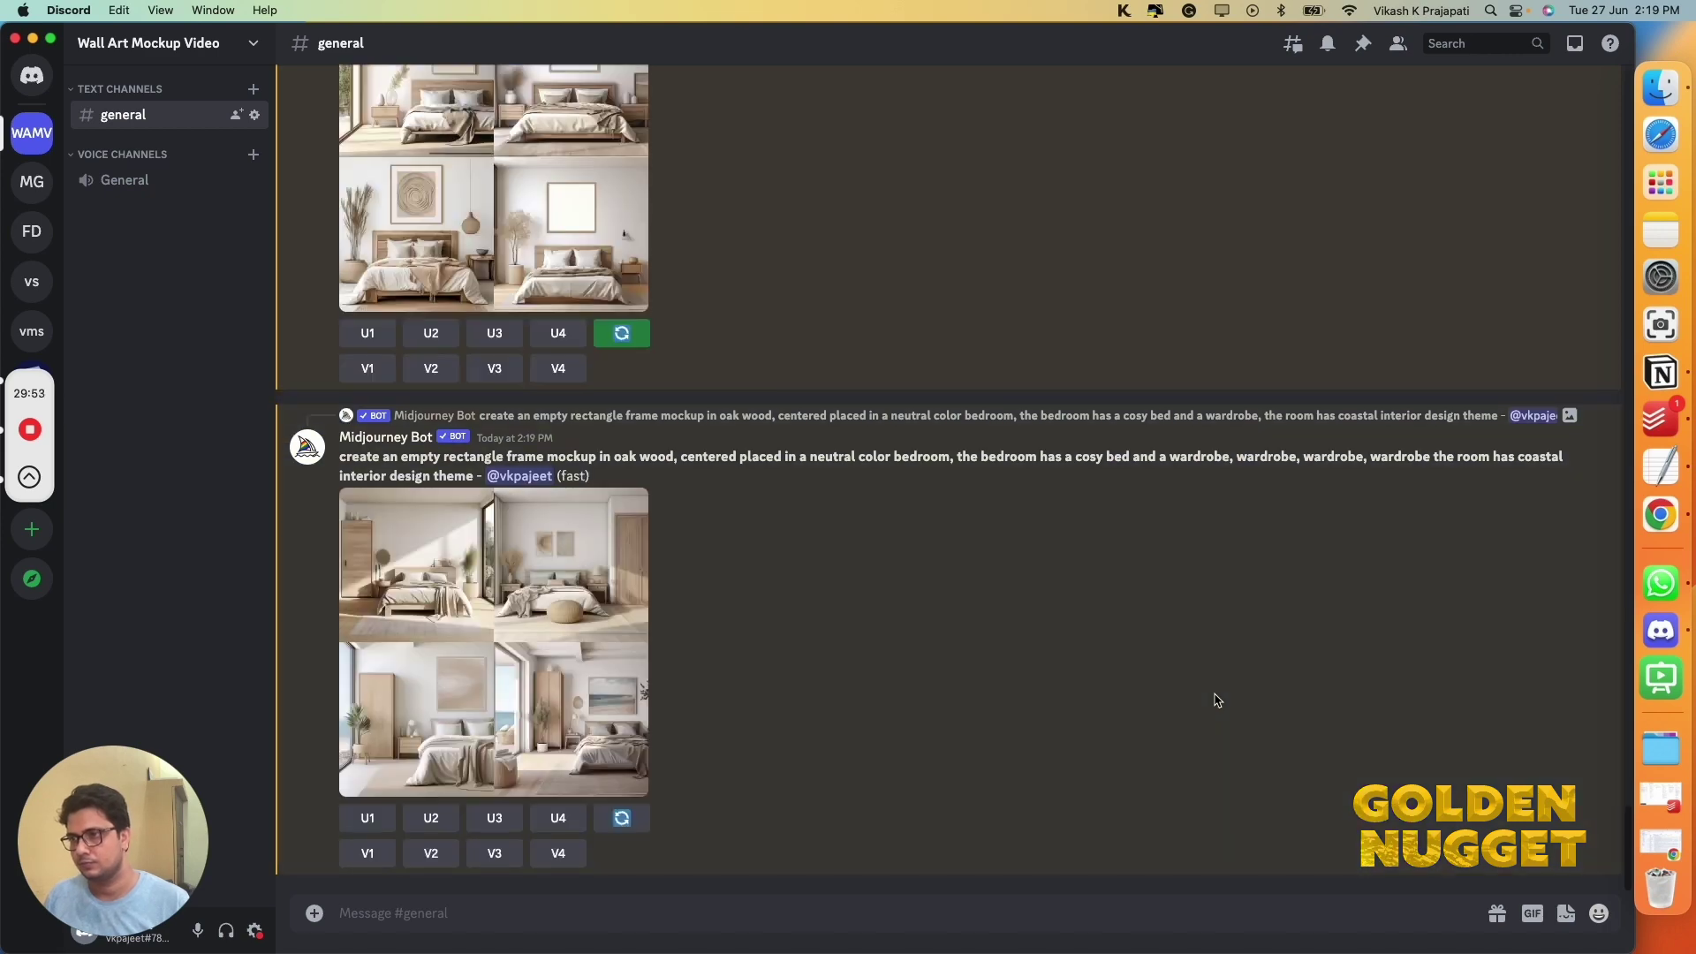
Step: Enlarge the rerolled bedroom mockup grid to examine its four variations
{"action": "left_click", "coordinate": [554, 610]}
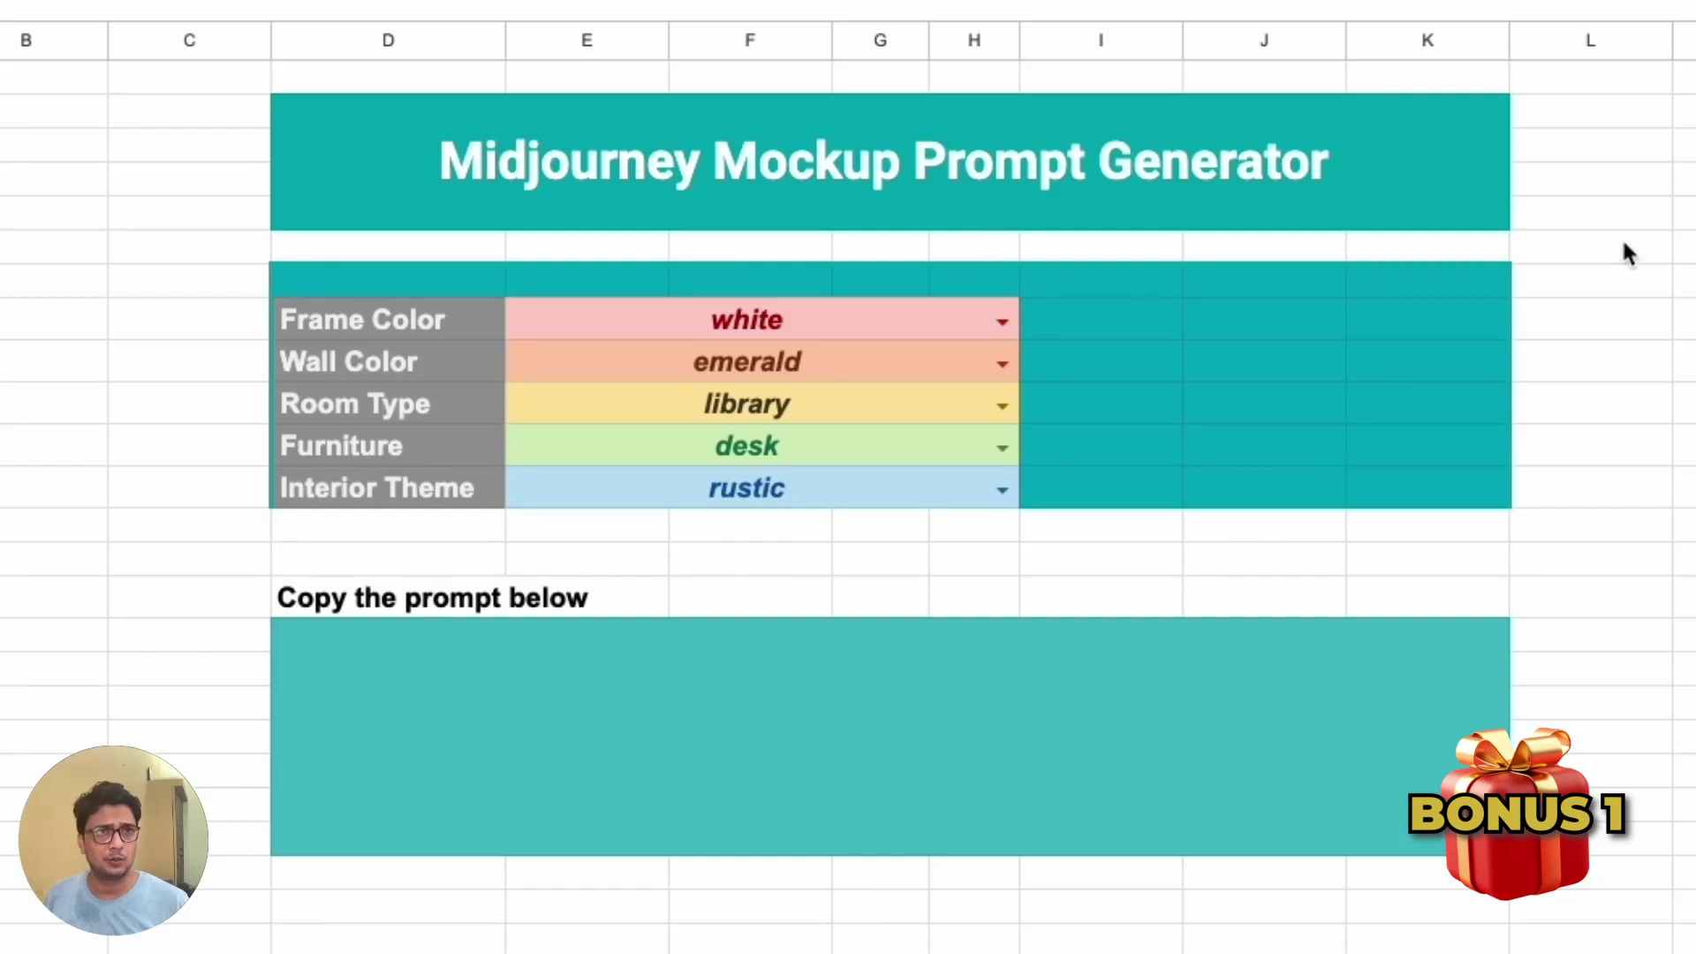
Step: In the Midjourney Mockup Prompt Generator spreadsheet, set the frame color to walnut and the wall color to coral
{"action": "left_click", "coordinate": [385, 327]}
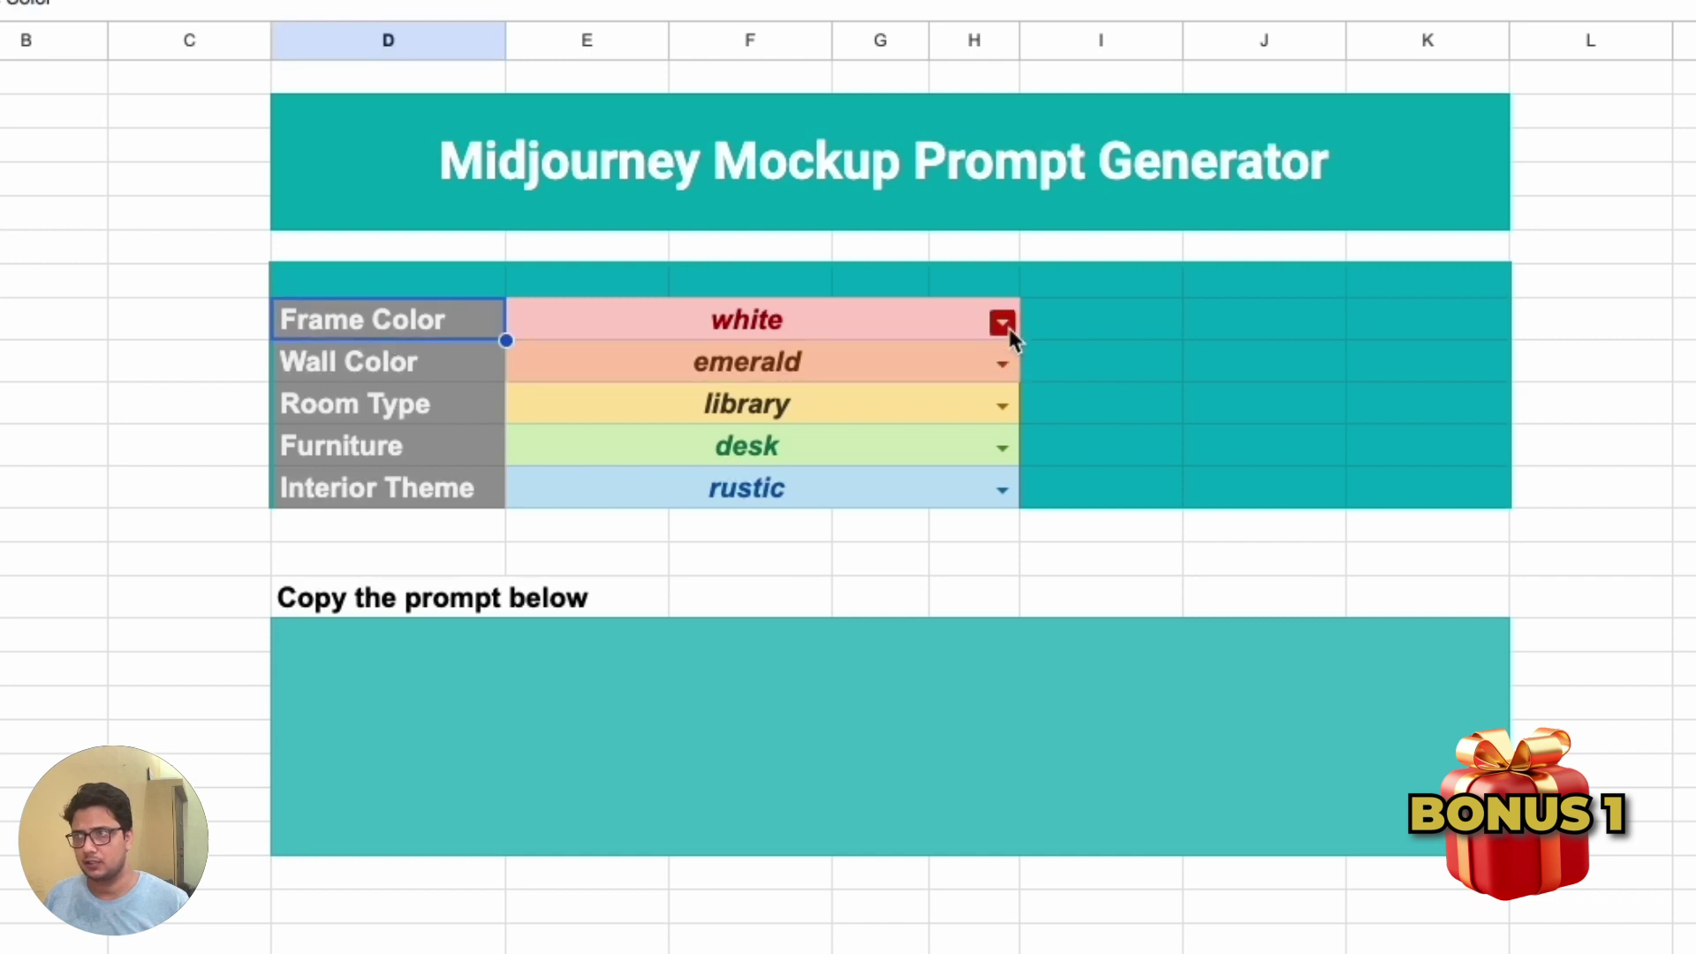
{"action": "left_click", "coordinate": [1009, 326]}
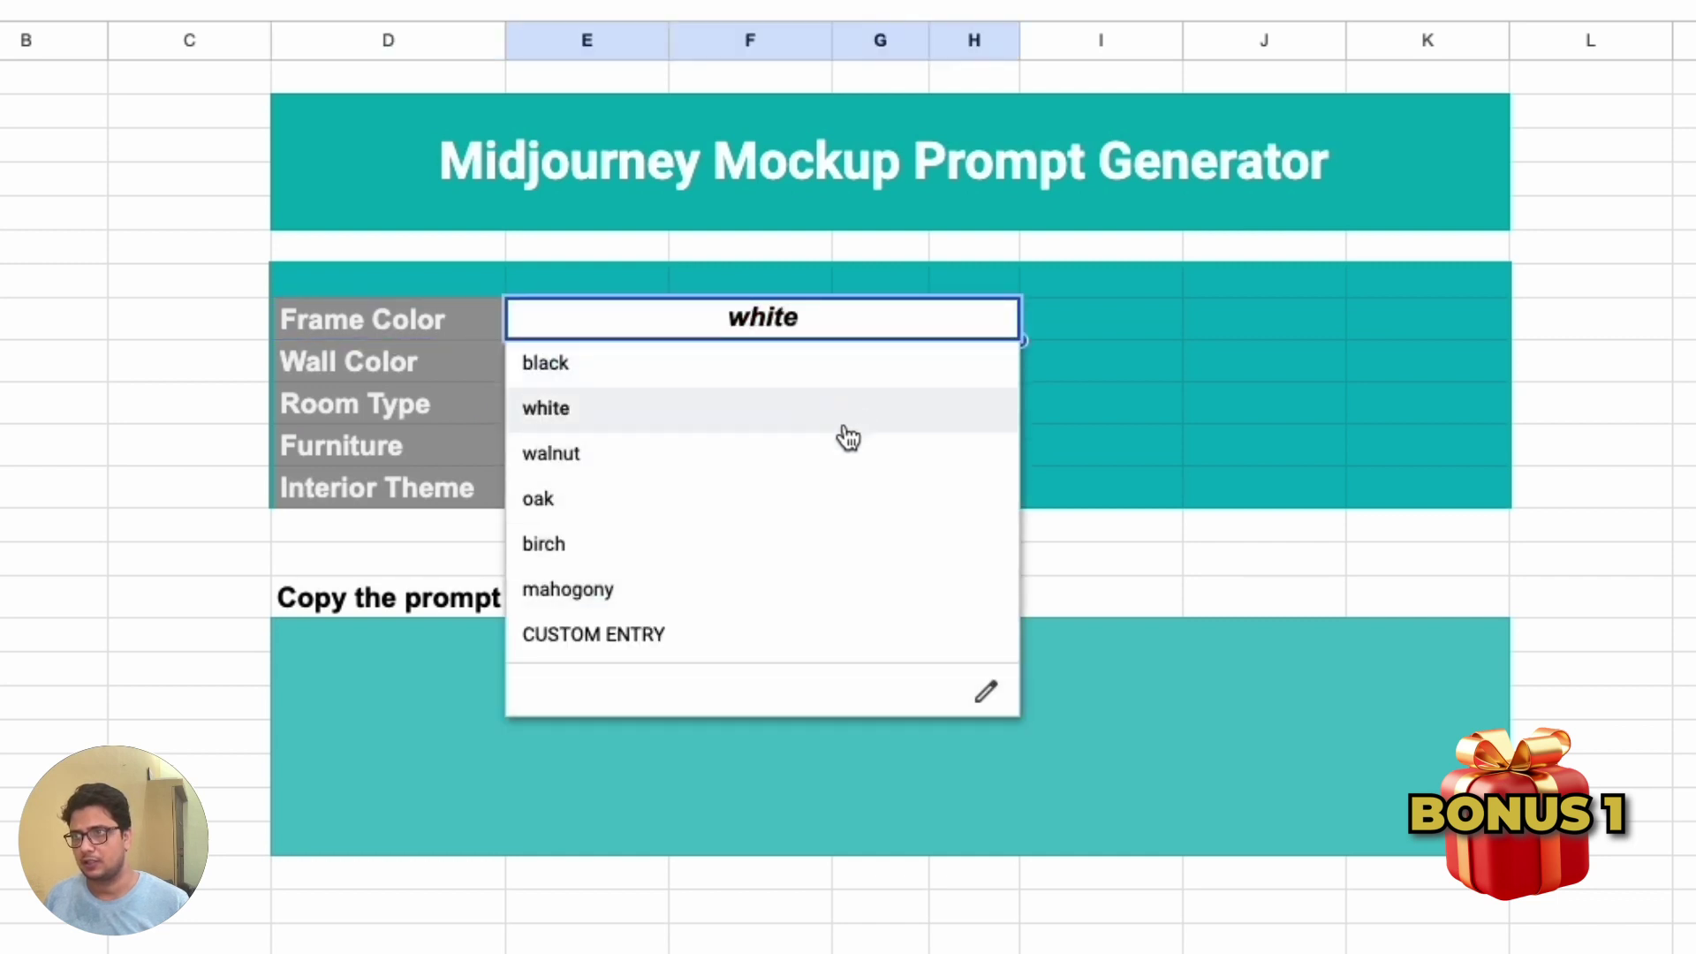
{"action": "left_click", "coordinate": [1070, 382]}
{"action": "left_click", "coordinate": [1004, 322]}
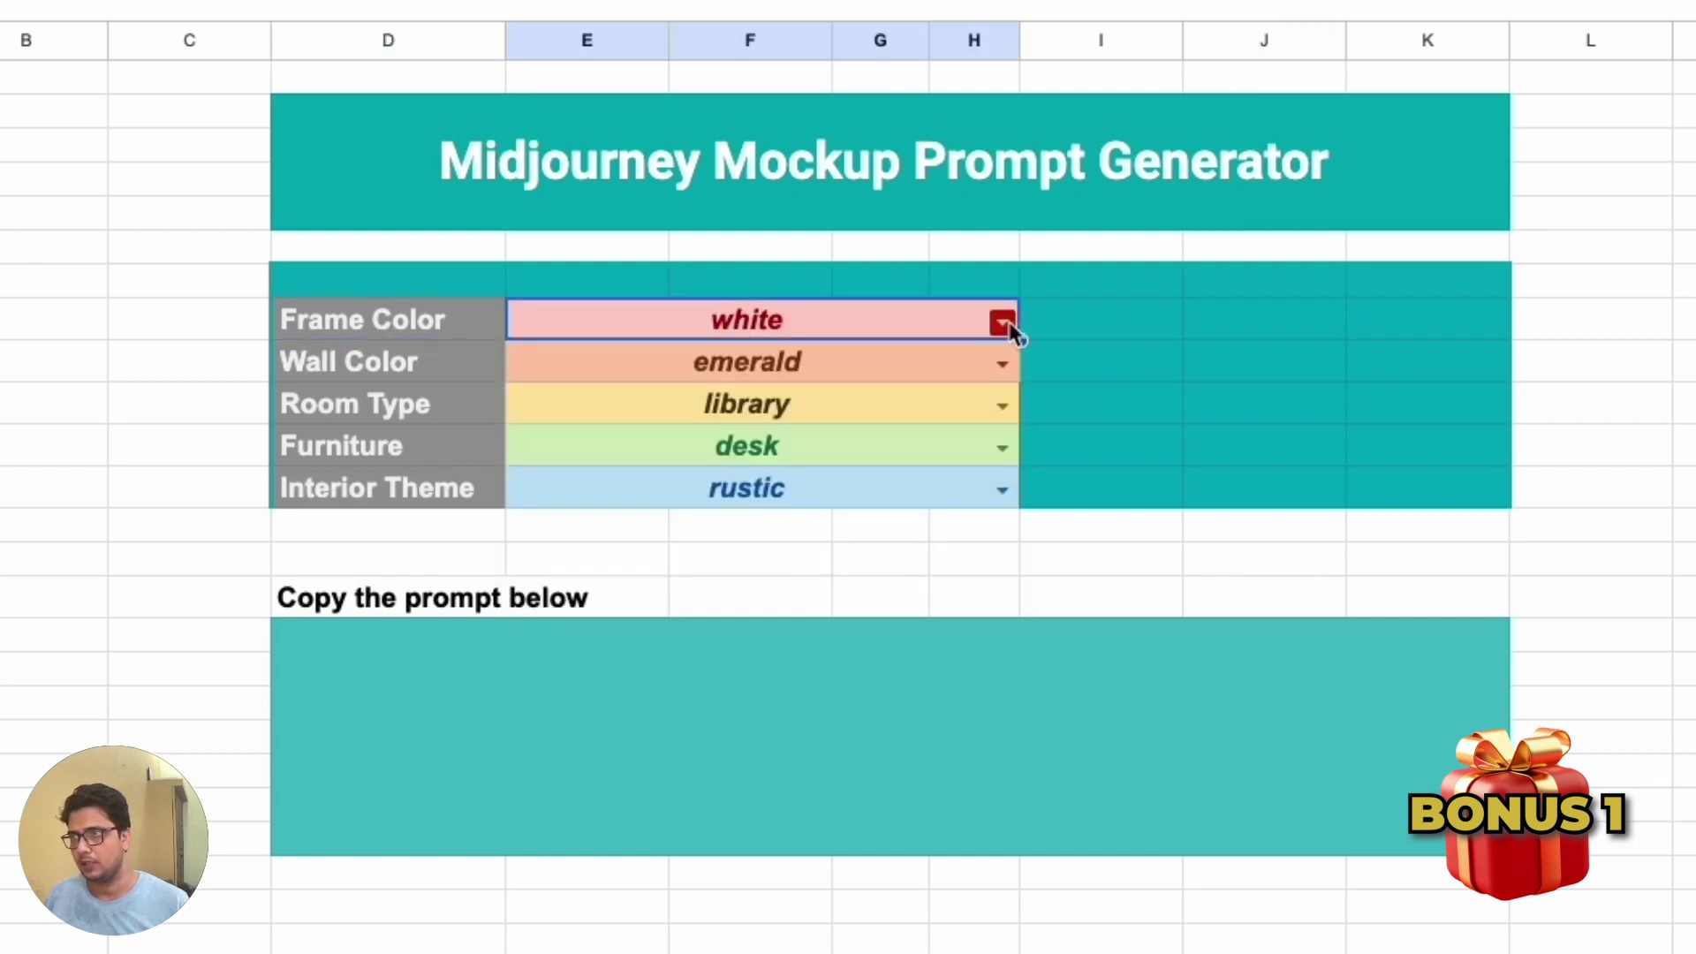
{"action": "left_click", "coordinate": [719, 452]}
{"action": "left_click", "coordinate": [1003, 364]}
{"action": "left_click", "coordinate": [643, 716]}
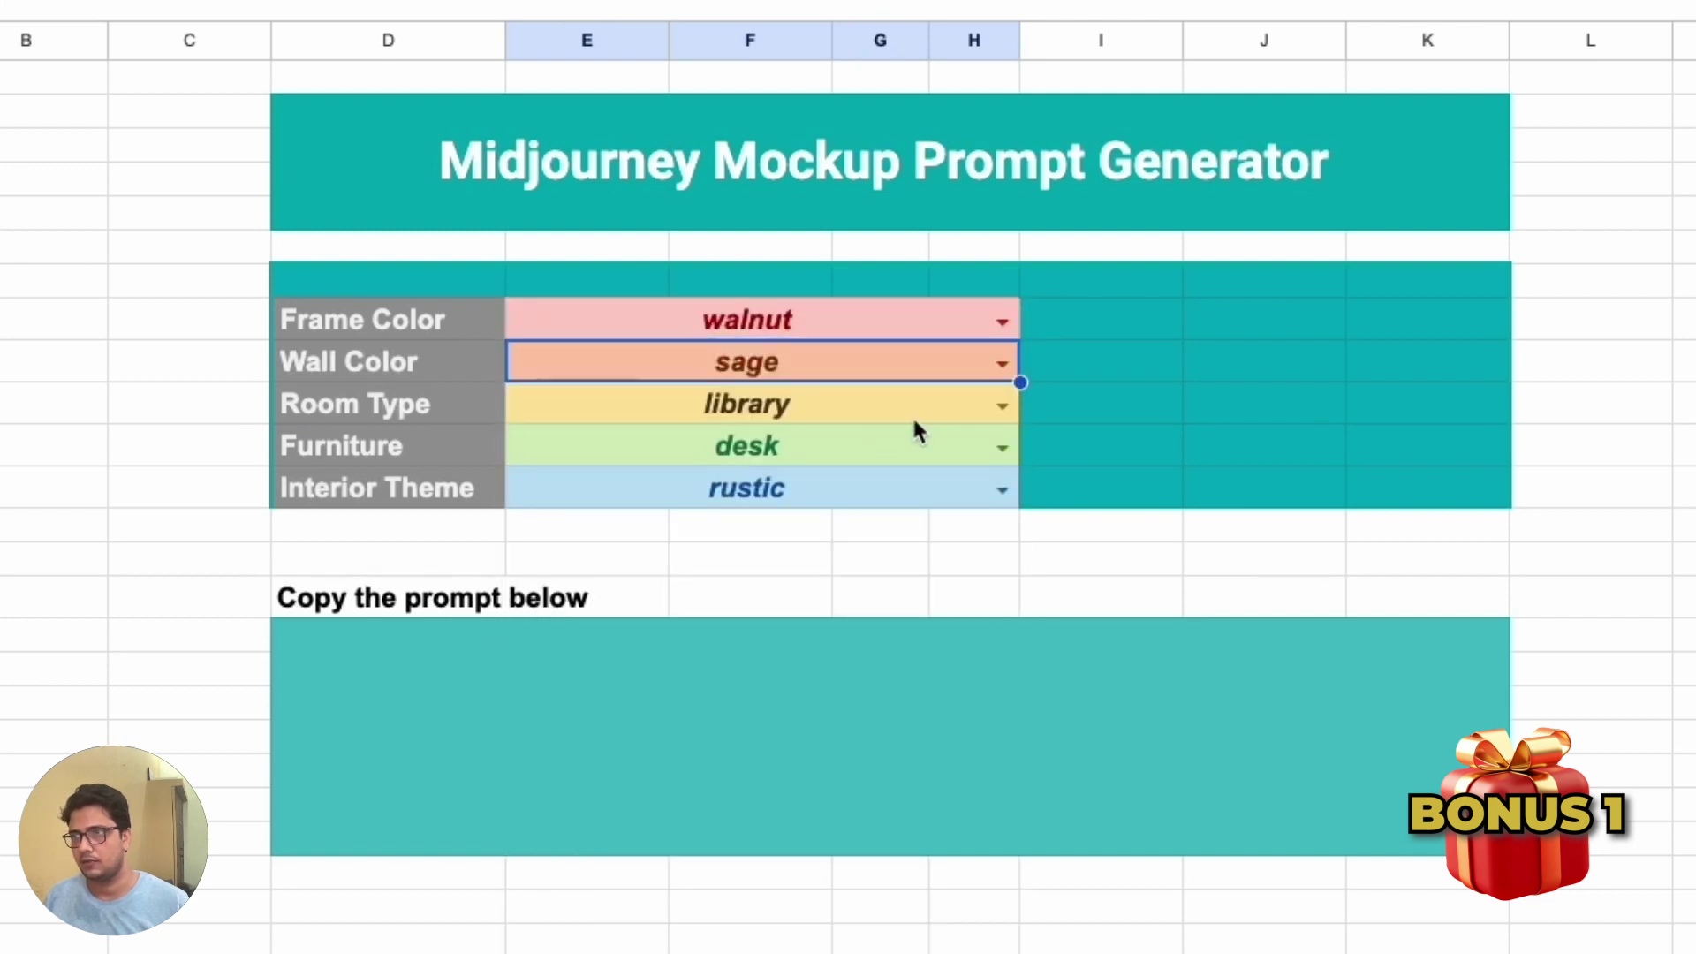
{"action": "left_click", "coordinate": [1003, 363]}
{"action": "left_click", "coordinate": [853, 771]}
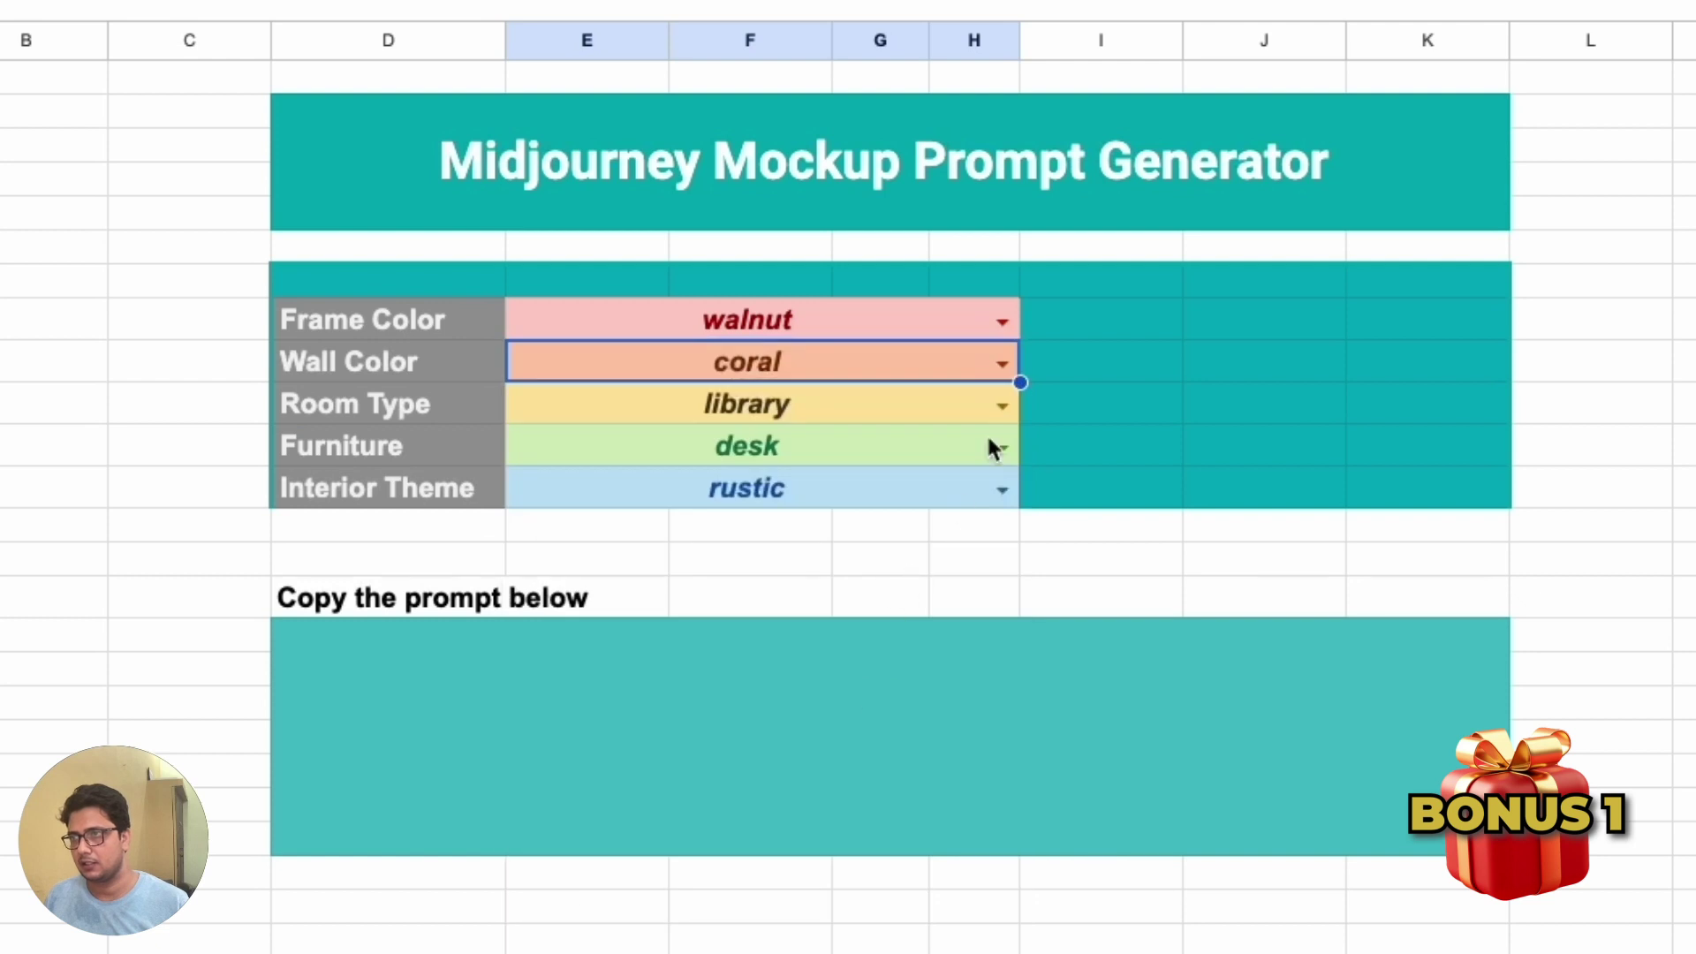
Step: Set the room type to dining room and the furniture to dresser in the prompt generator
{"action": "left_click", "coordinate": [1004, 405]}
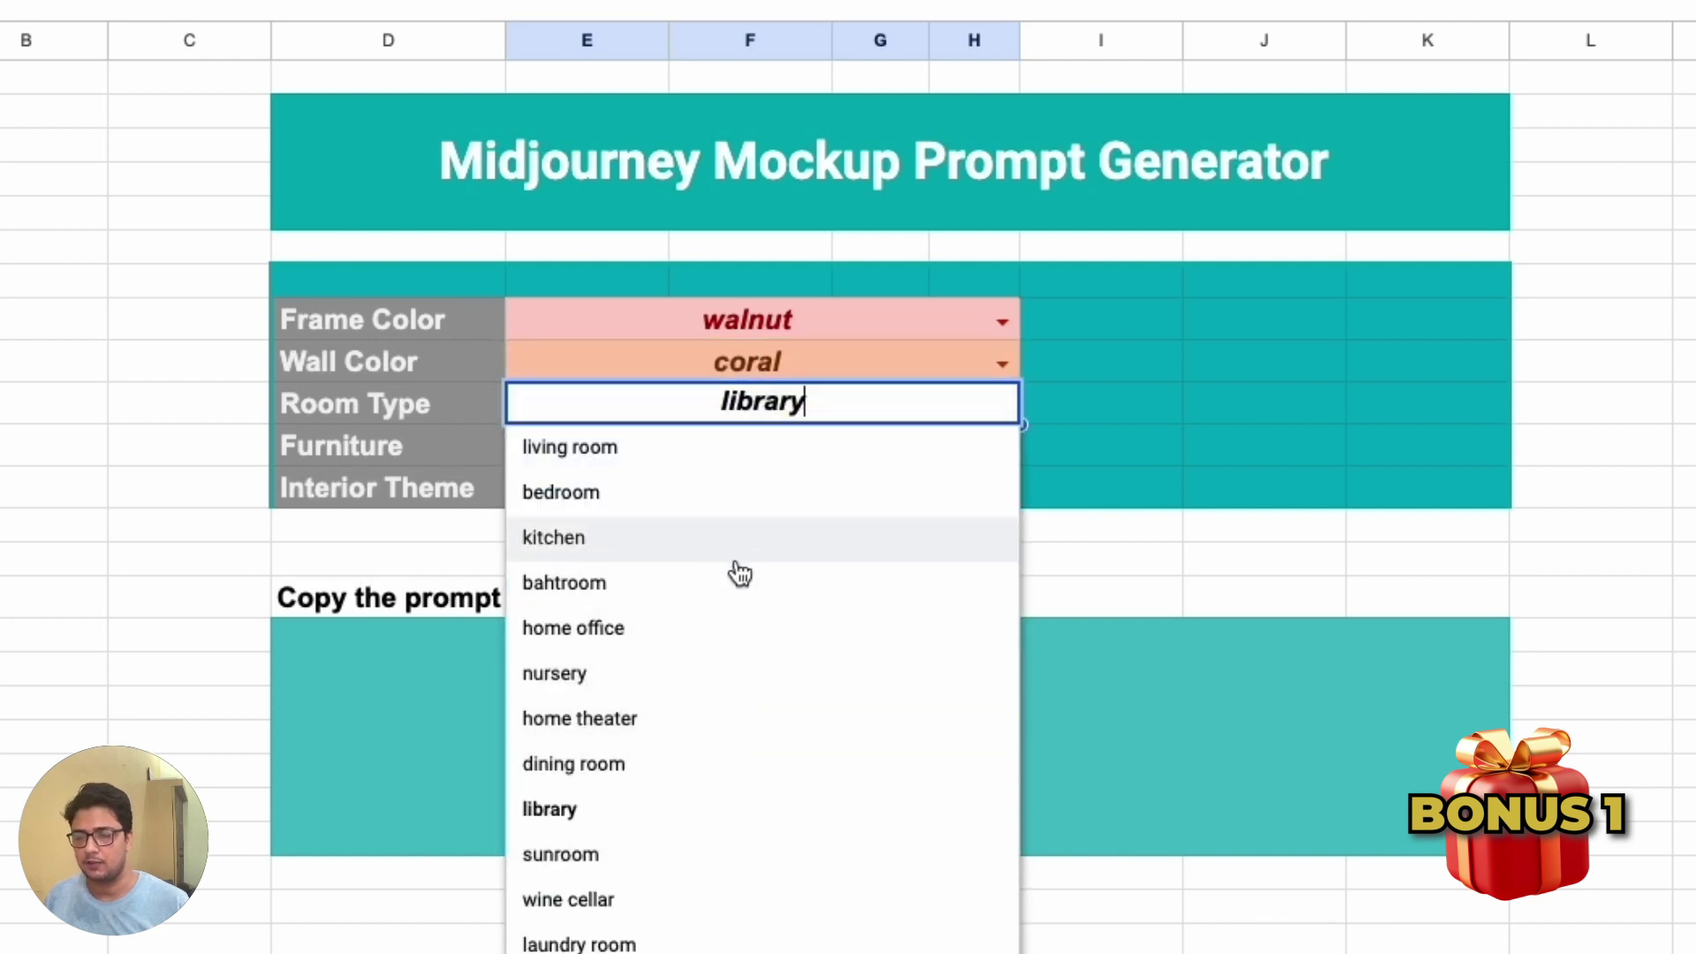
{"action": "left_click", "coordinate": [731, 766]}
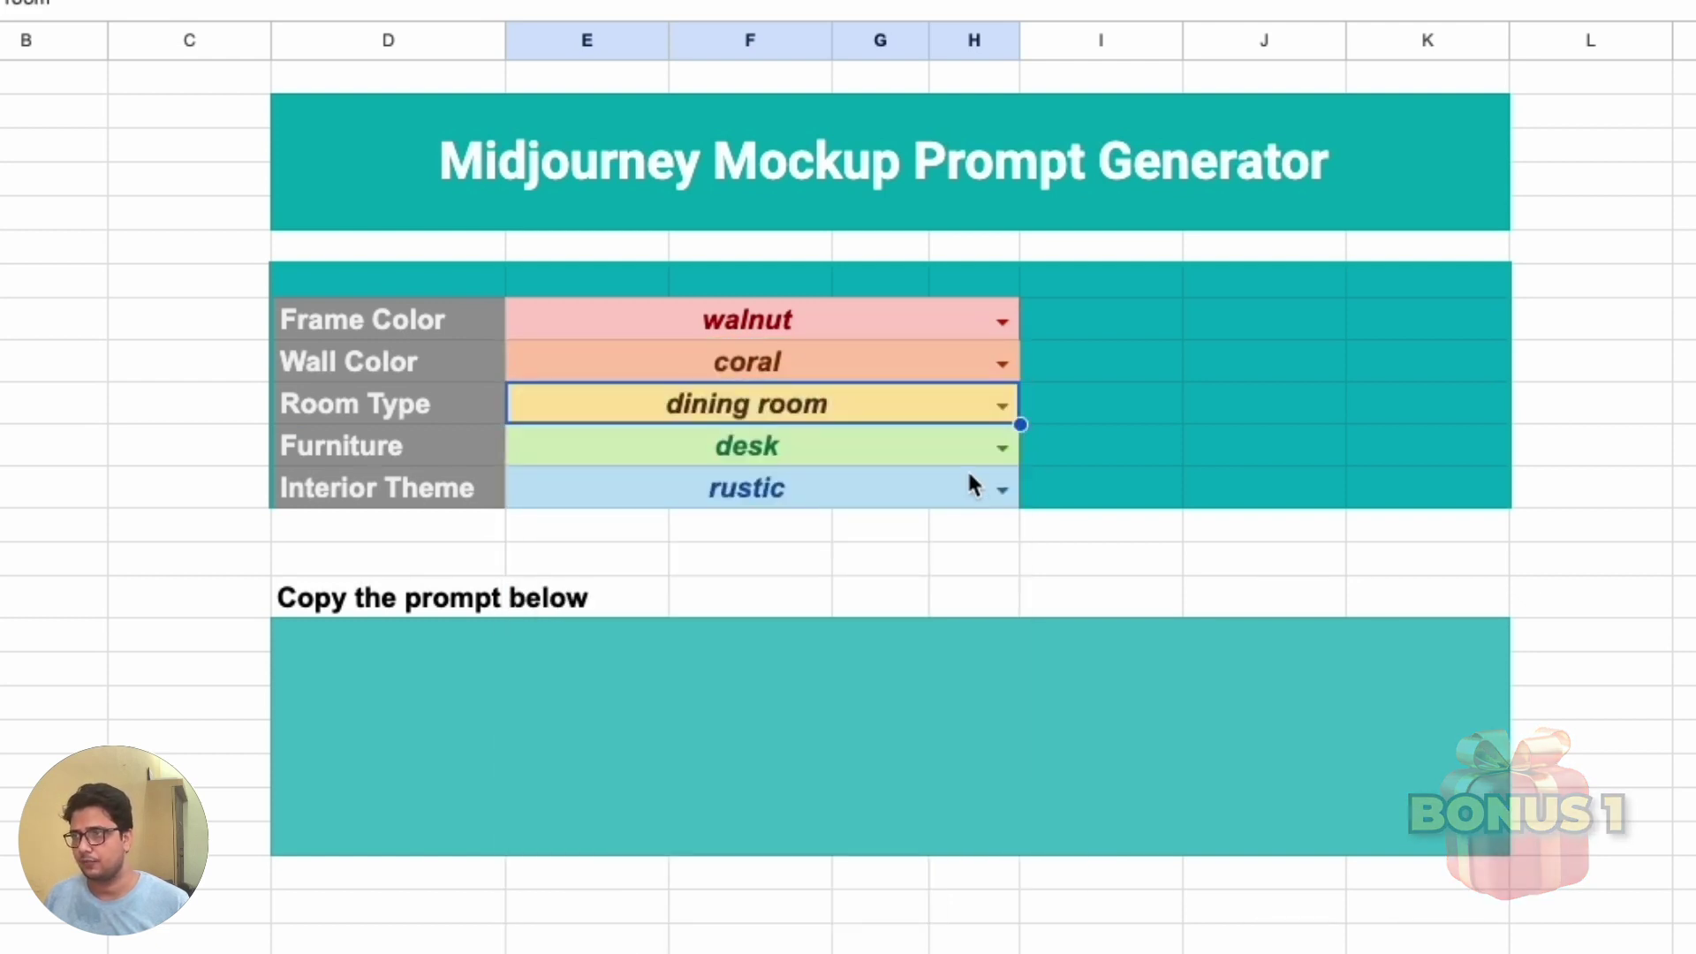
{"action": "left_click", "coordinate": [1003, 448]}
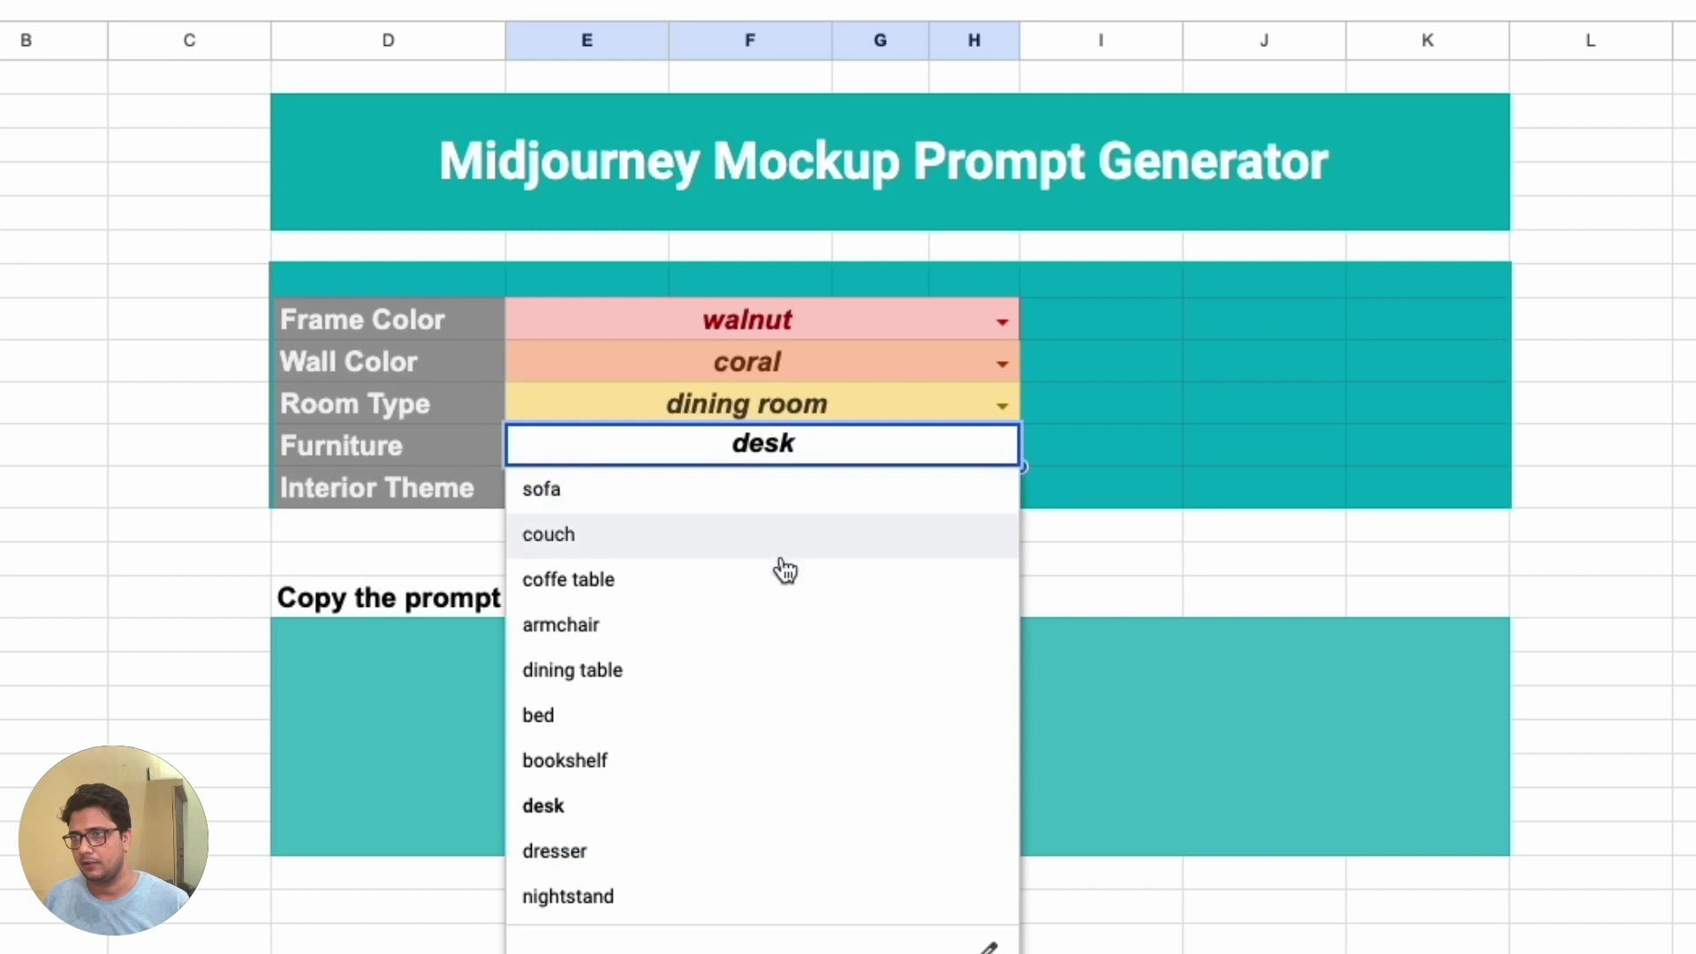
{"action": "left_click", "coordinate": [638, 857]}
Step: Set the interior theme to art deco and copy the generated prompt cell
{"action": "left_click", "coordinate": [1003, 492]}
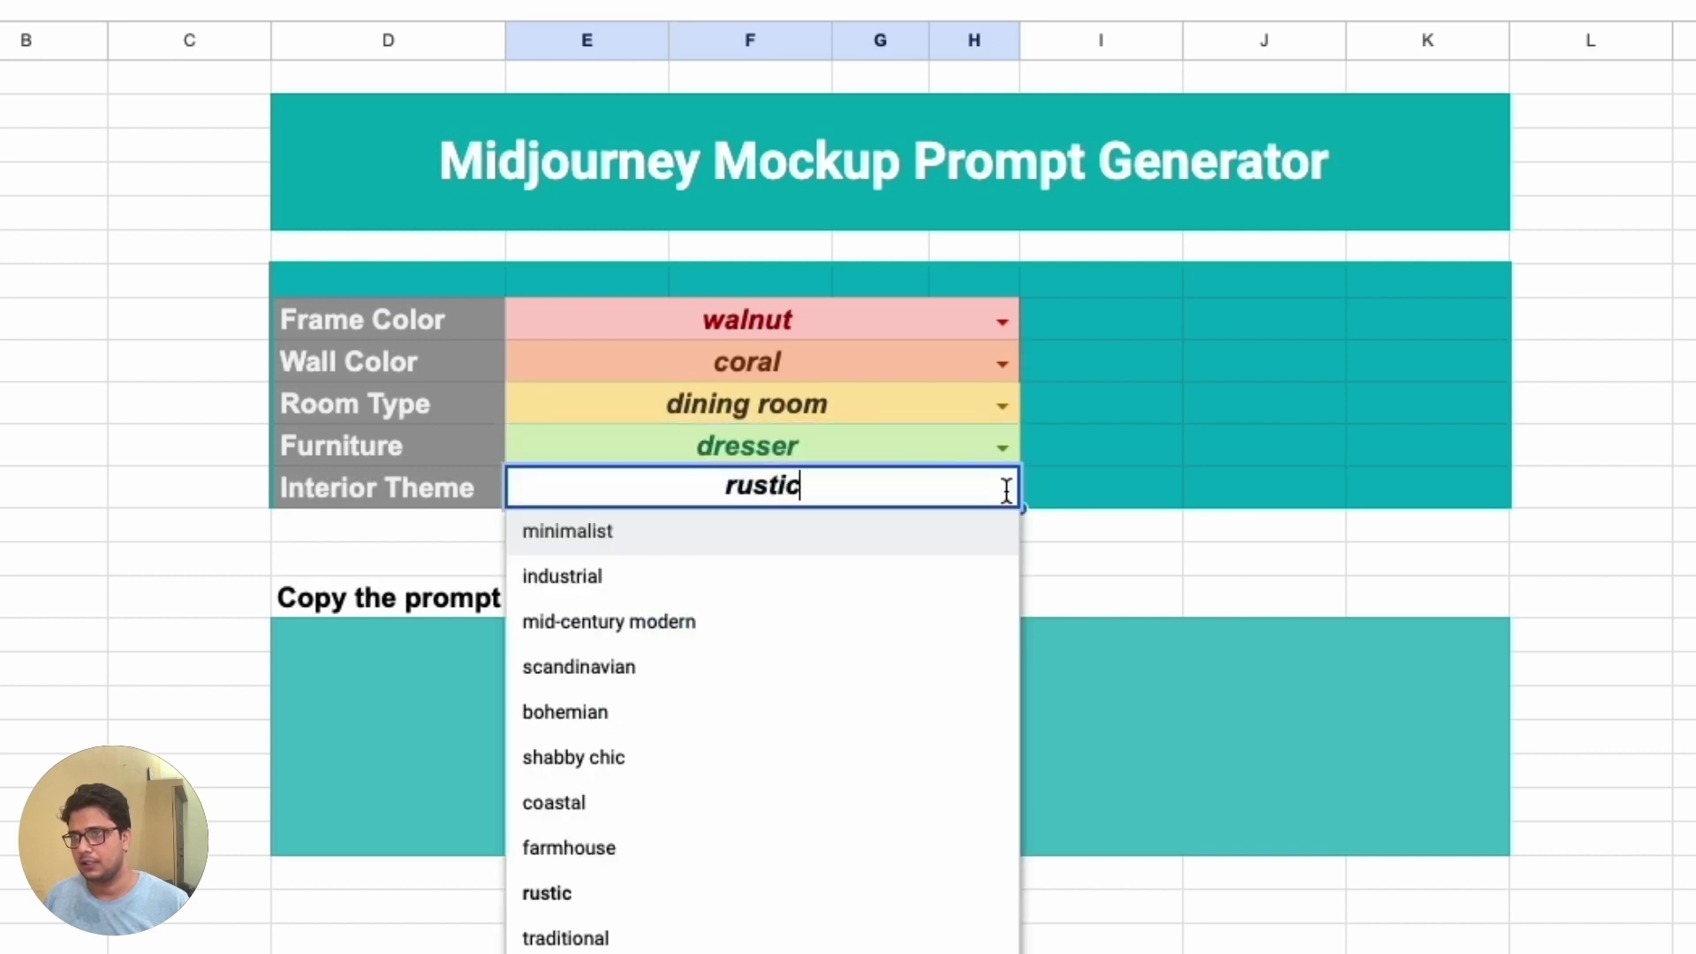
{"action": "scroll", "coordinate": [803, 881], "scroll_direction": "down", "scroll_amount": 3}
{"action": "scroll", "coordinate": [832, 499], "scroll_direction": "down", "scroll_amount": 2}
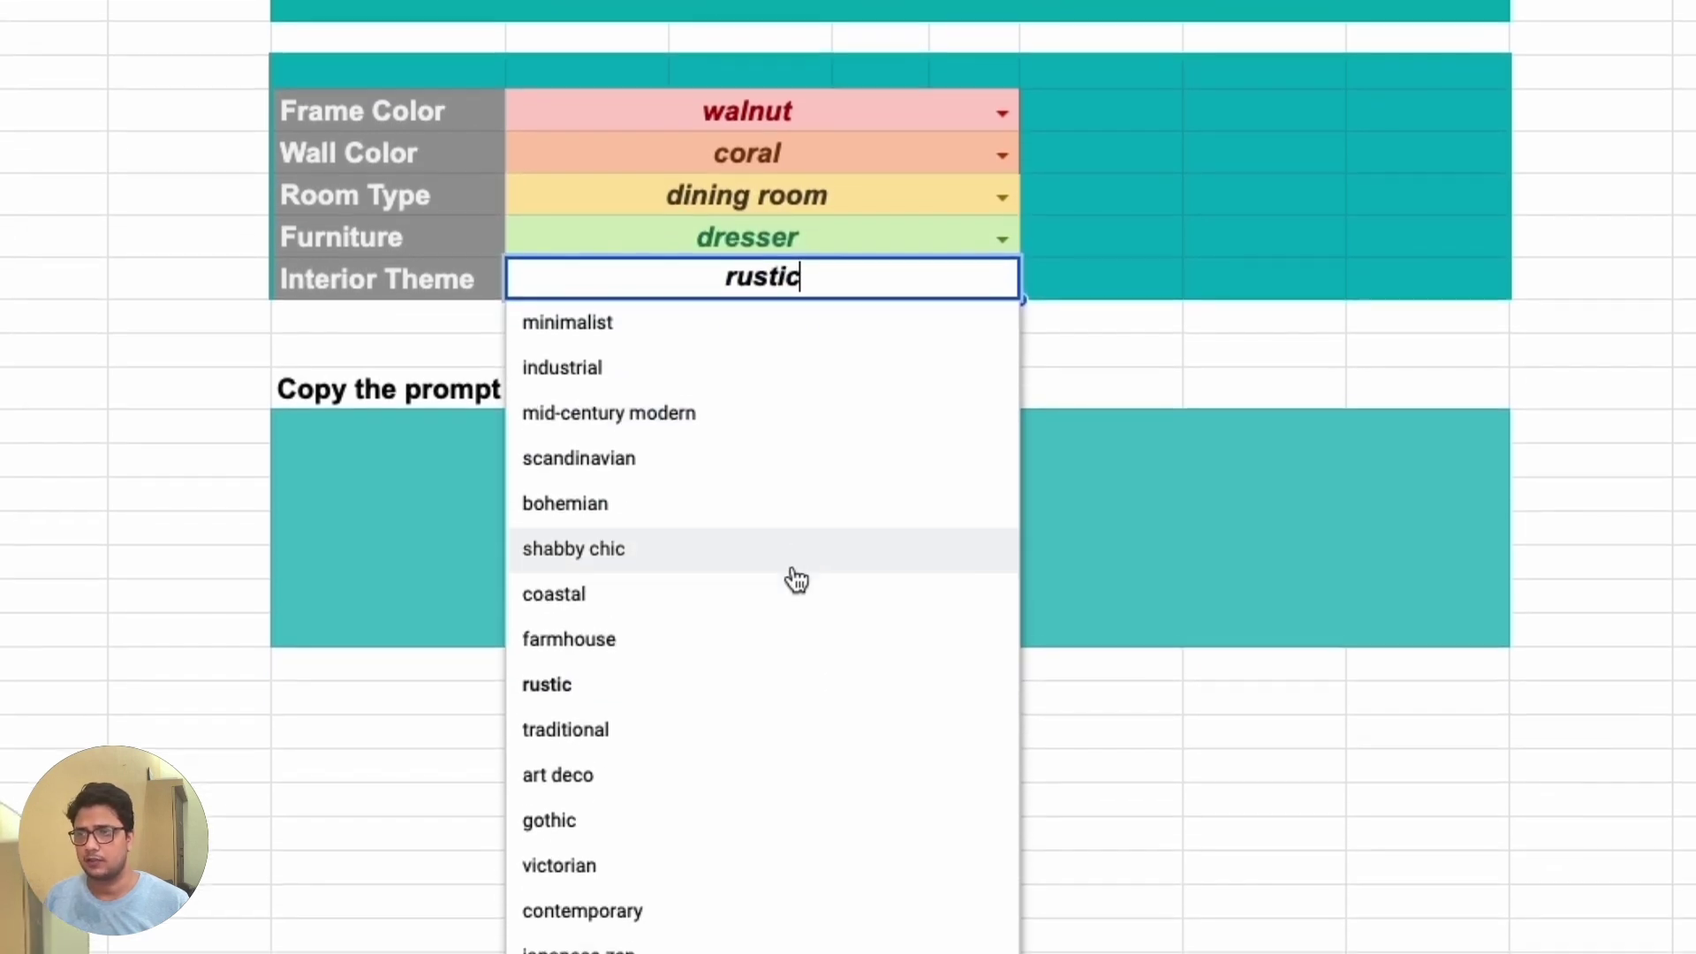
{"action": "scroll", "coordinate": [768, 757], "scroll_direction": "up", "scroll_amount": 5}
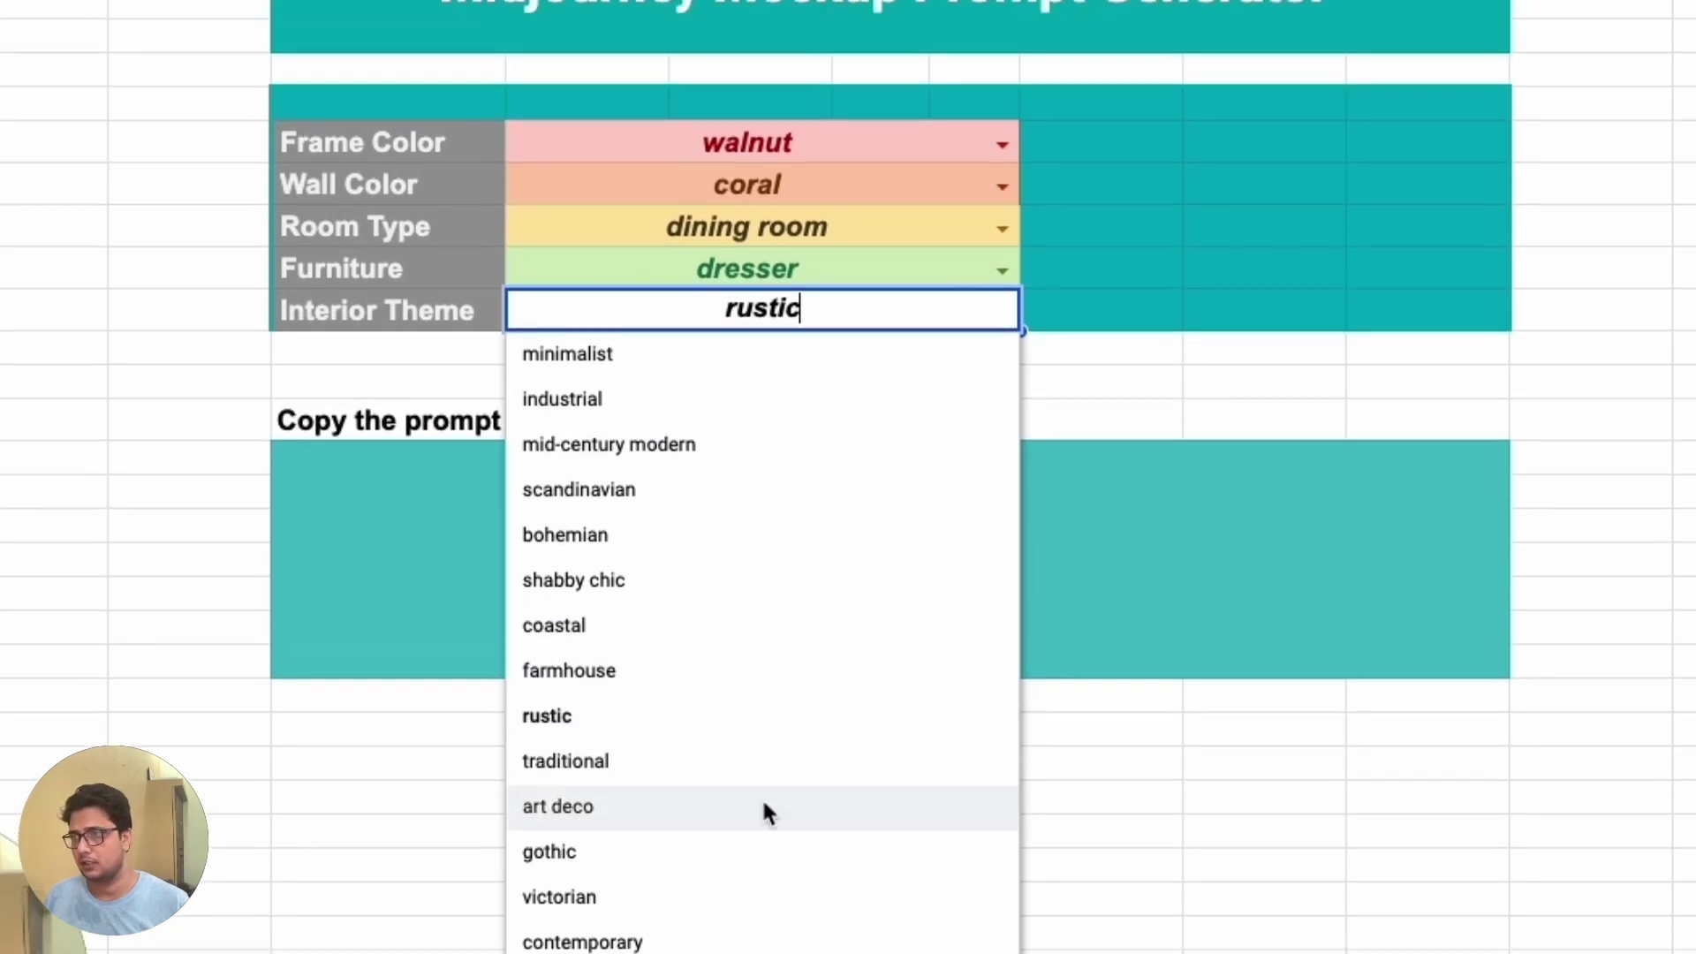
{"action": "left_click", "coordinate": [764, 803]}
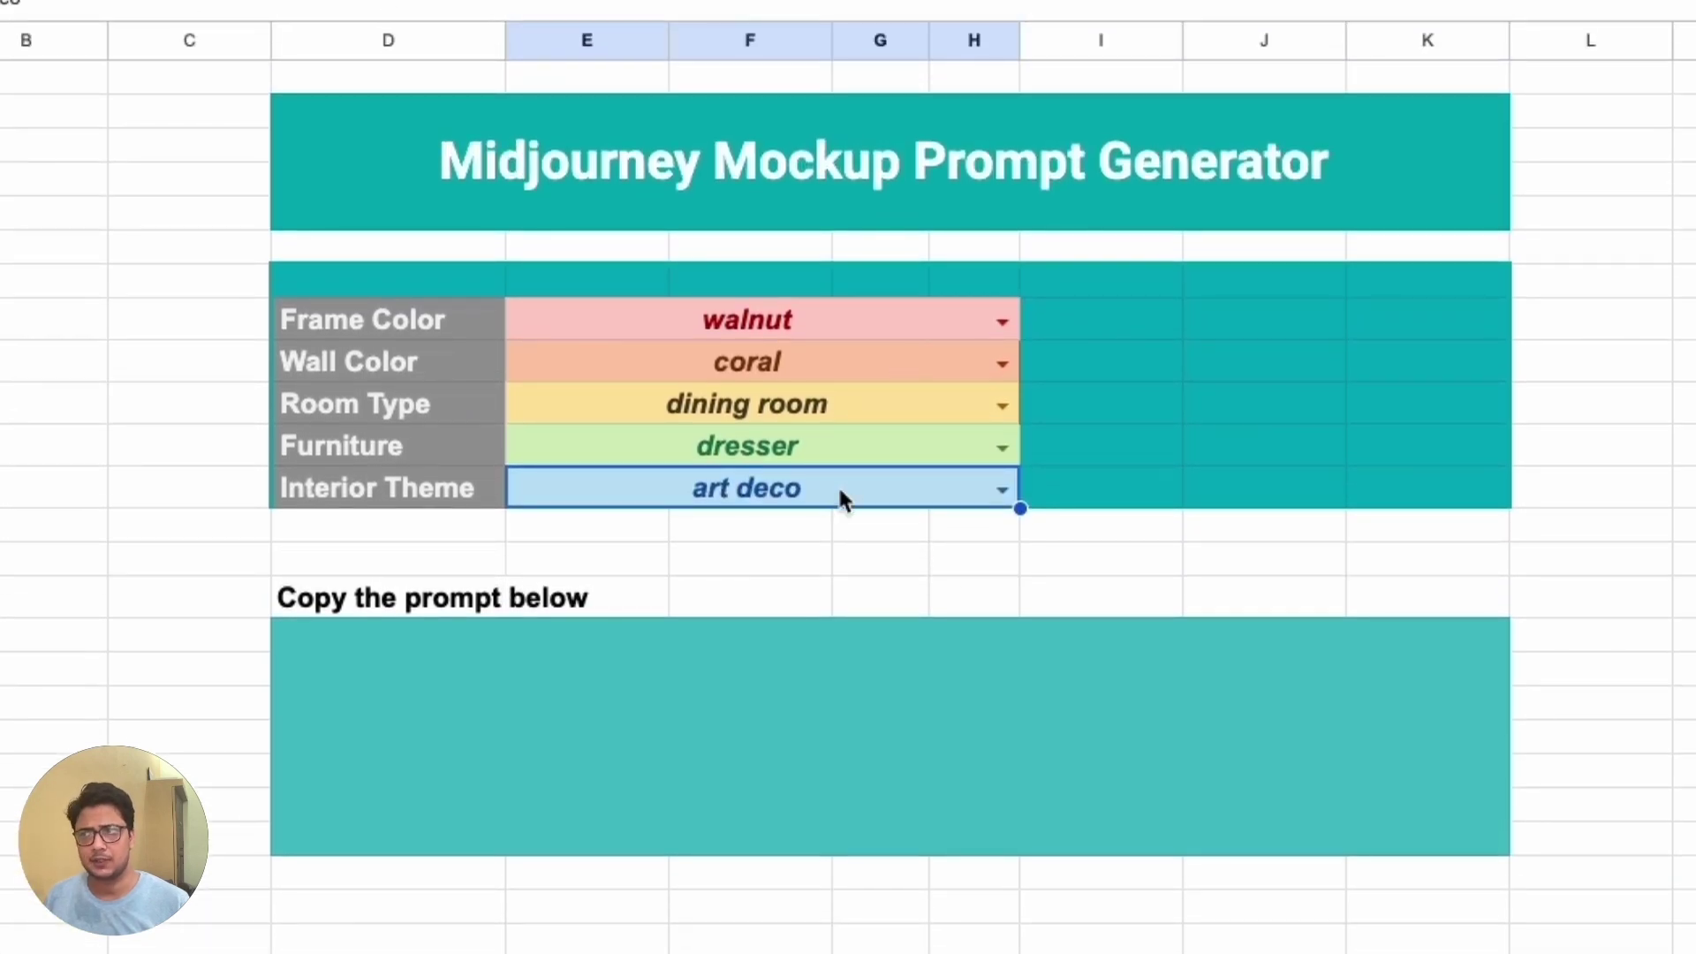
{"action": "left_click", "coordinate": [779, 701]}
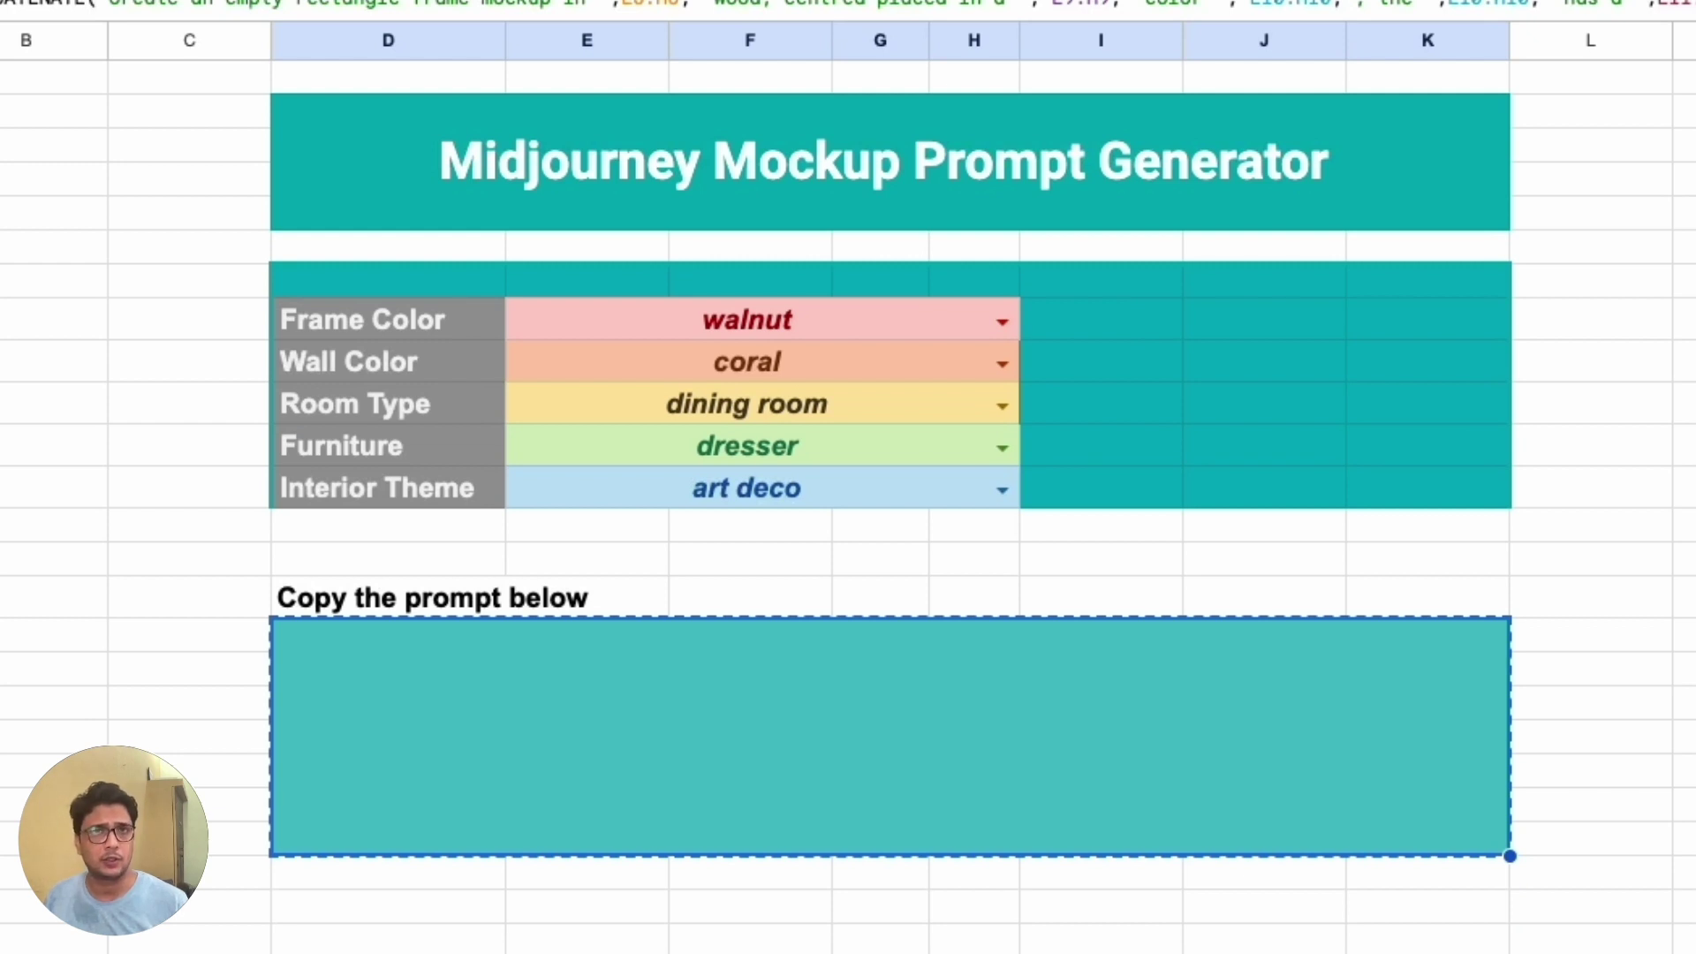
{"action": "left_click", "coordinate": [1544, 565]}
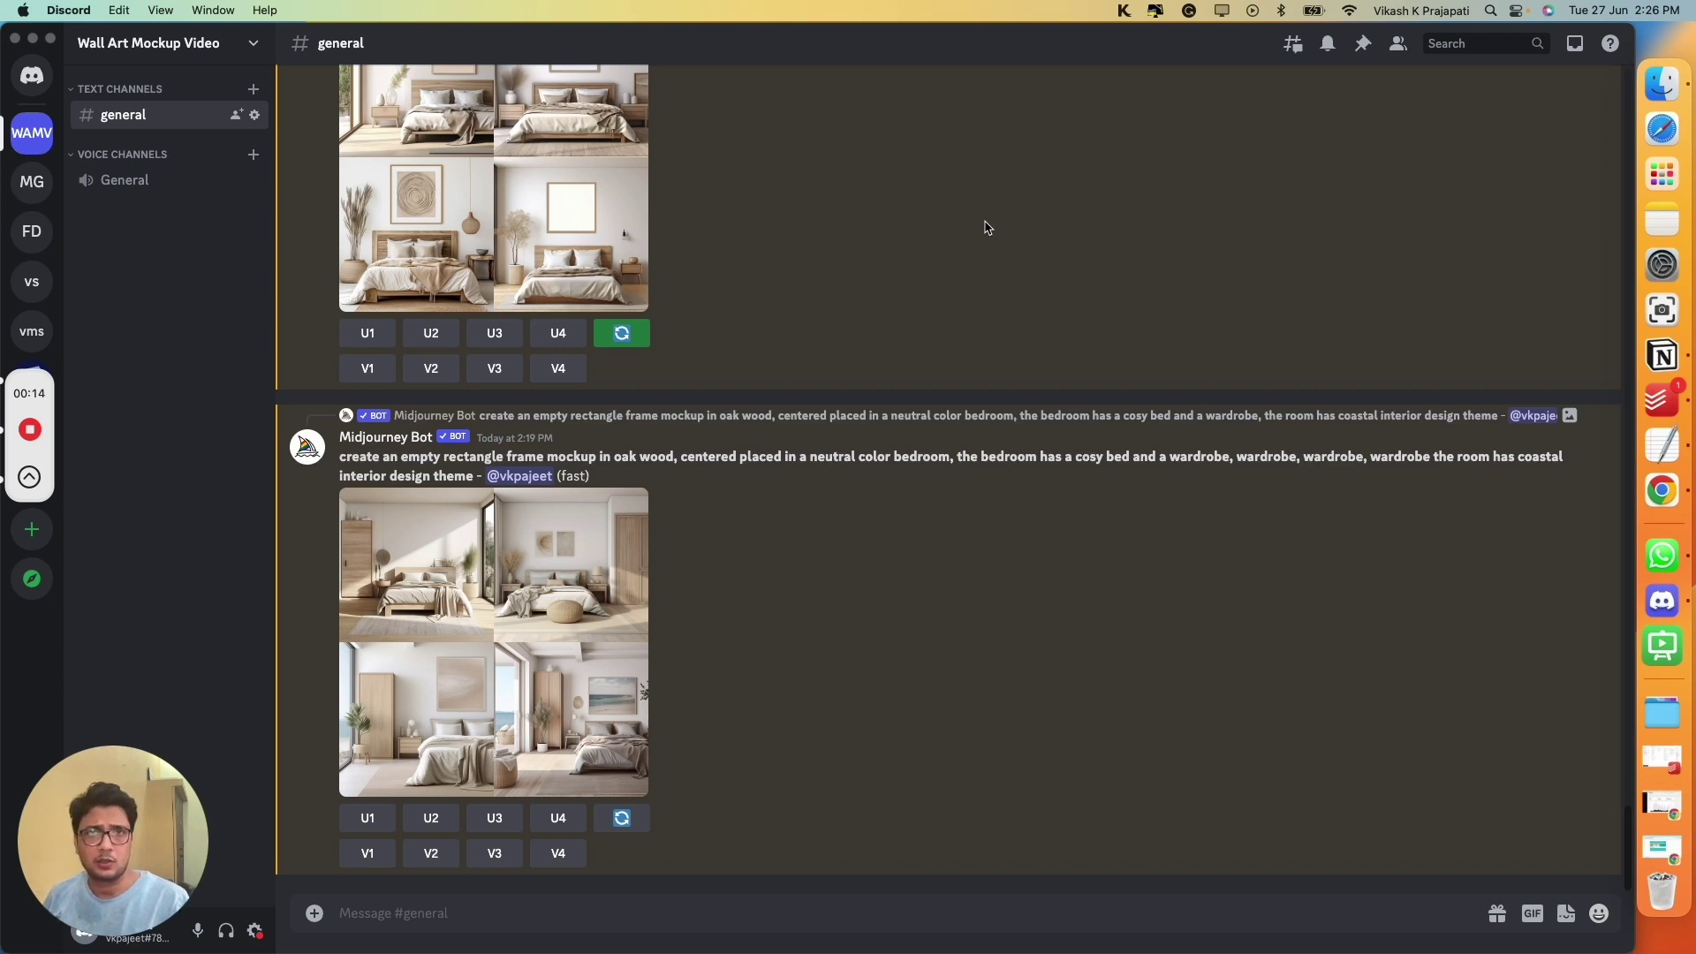
Step: Switch to Discord and look back through the earlier generated mockup grids and their prompts in the general channel
{"action": "scroll", "coordinate": [905, 276], "scroll_direction": "up", "scroll_amount": 5}
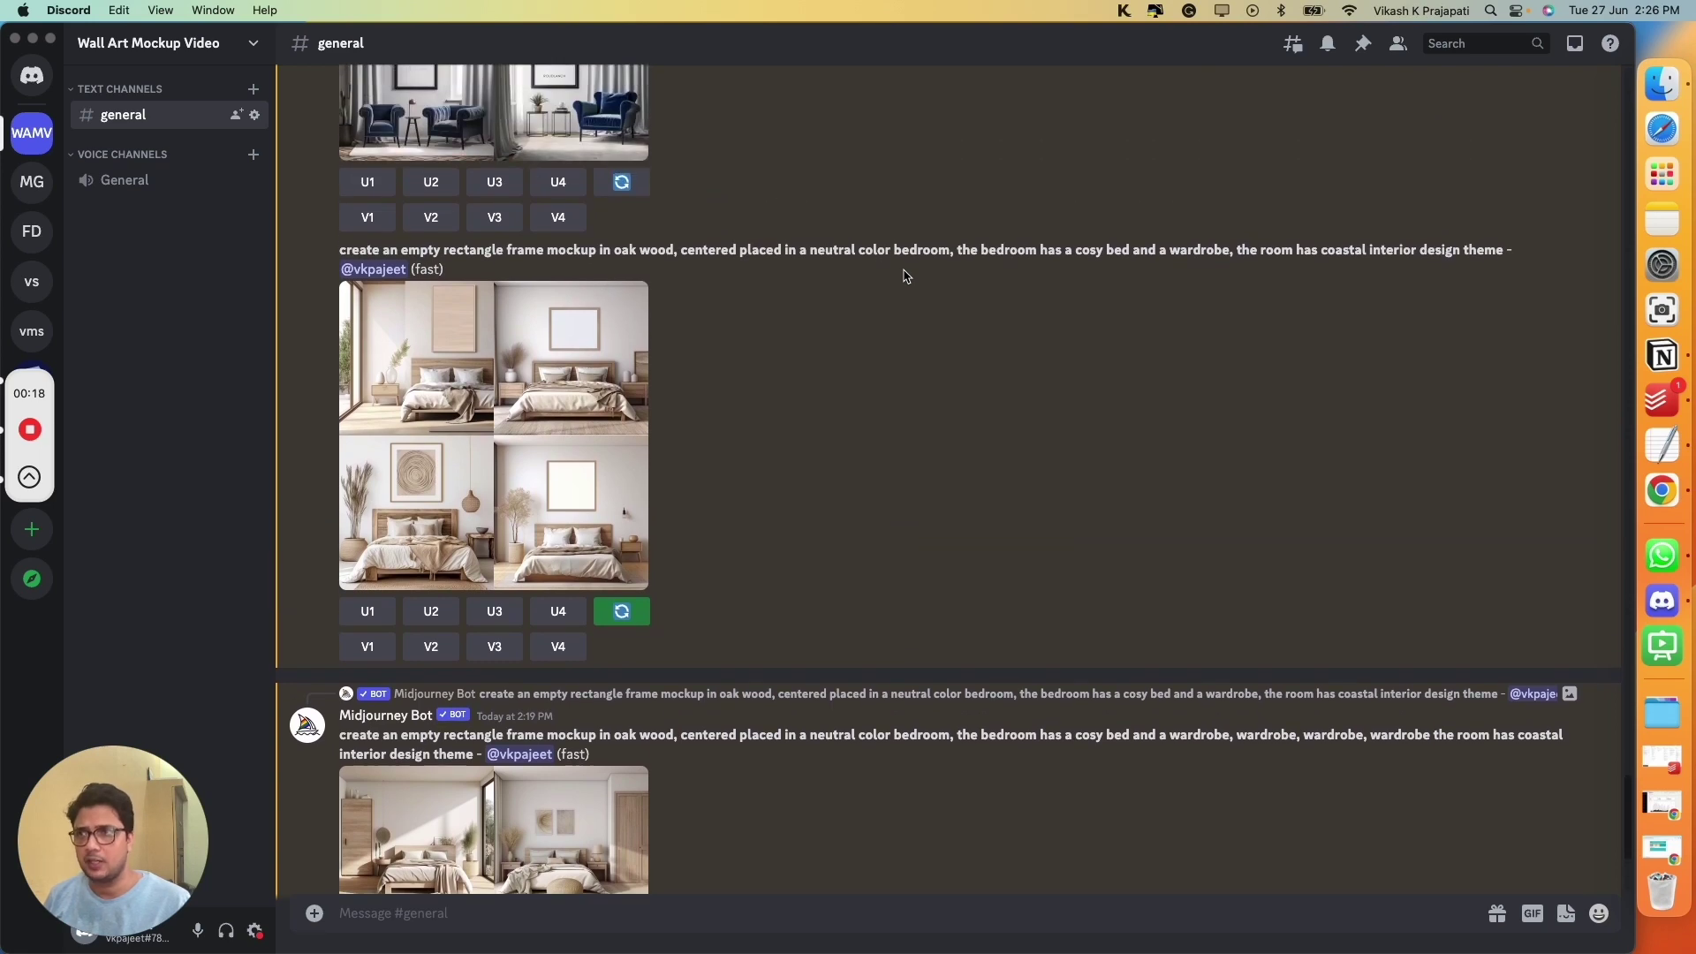
{"action": "scroll", "coordinate": [906, 277], "scroll_direction": "down", "scroll_amount": 5}
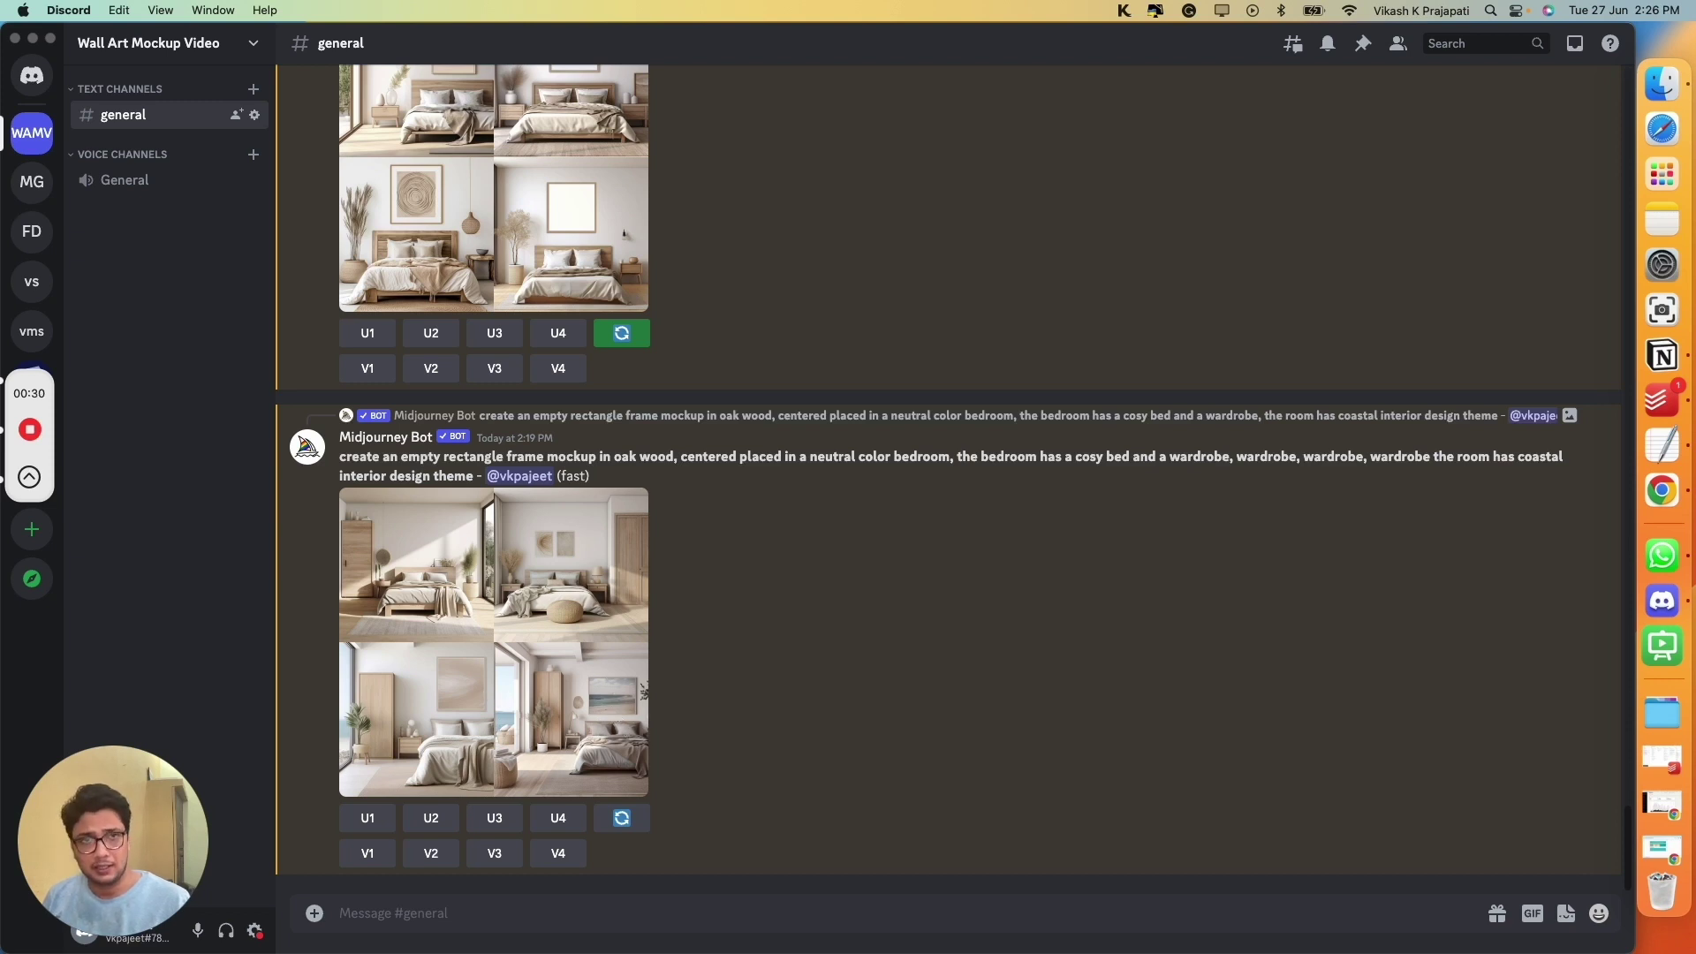
{"action": "scroll", "coordinate": [613, 707], "scroll_direction": "up", "scroll_amount": 5}
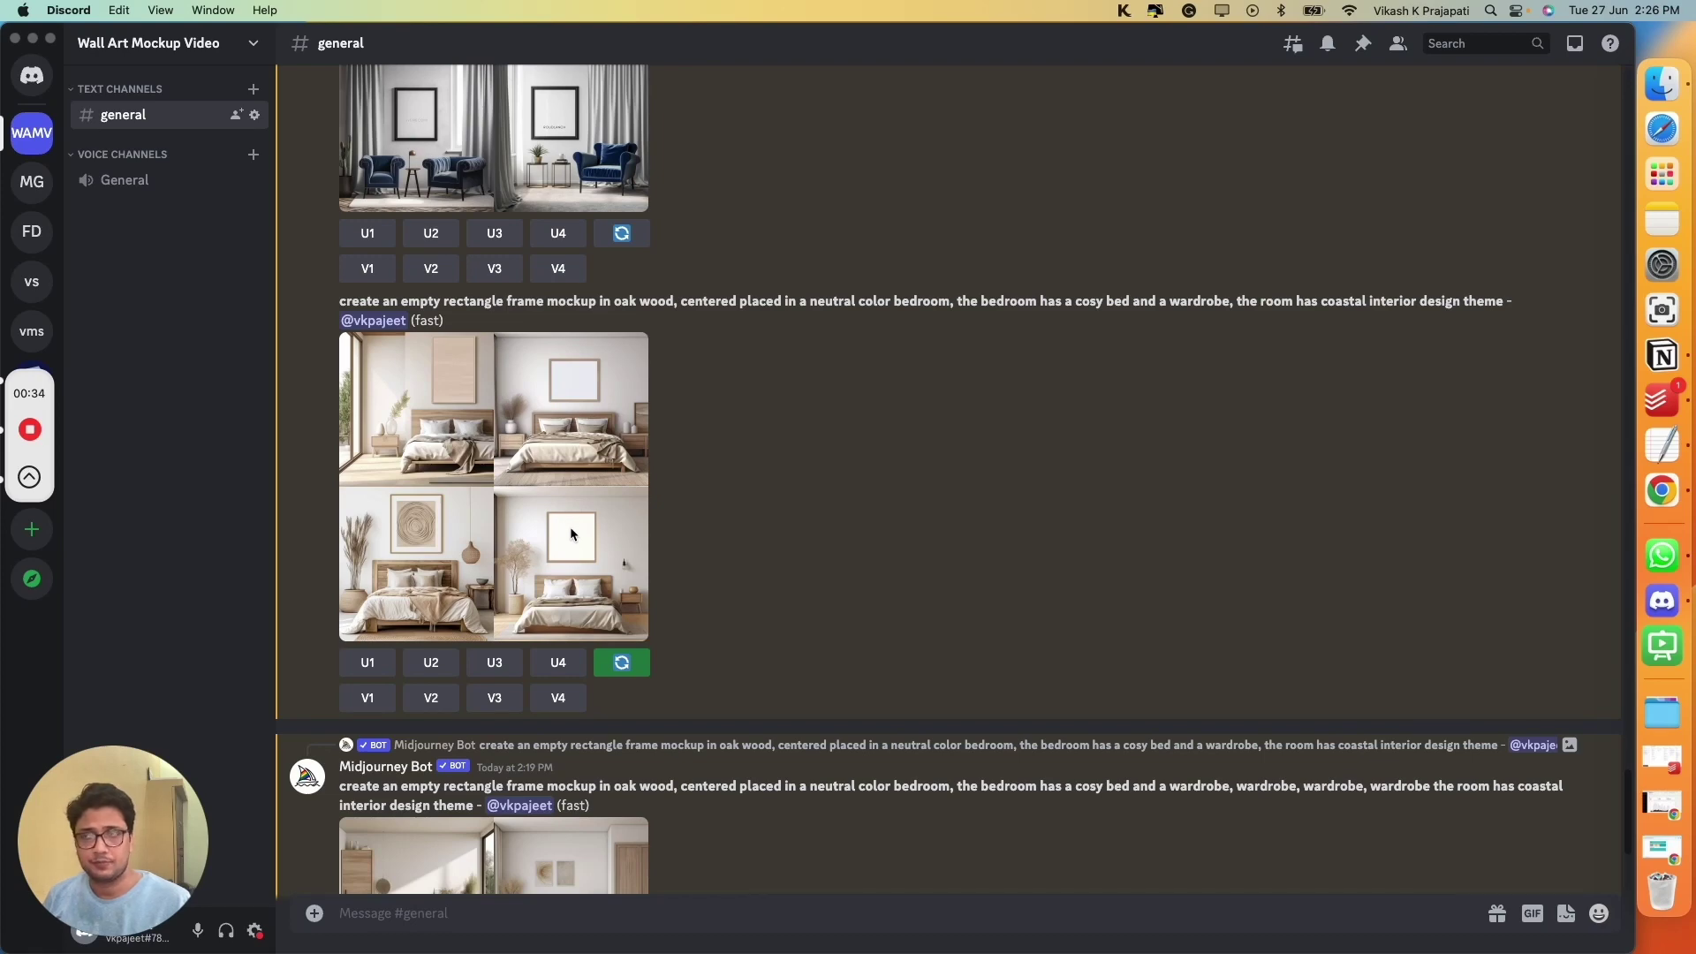
{"action": "scroll", "coordinate": [570, 527], "scroll_direction": "up", "scroll_amount": 8}
{"action": "scroll", "coordinate": [570, 527], "scroll_direction": "up", "scroll_amount": 9}
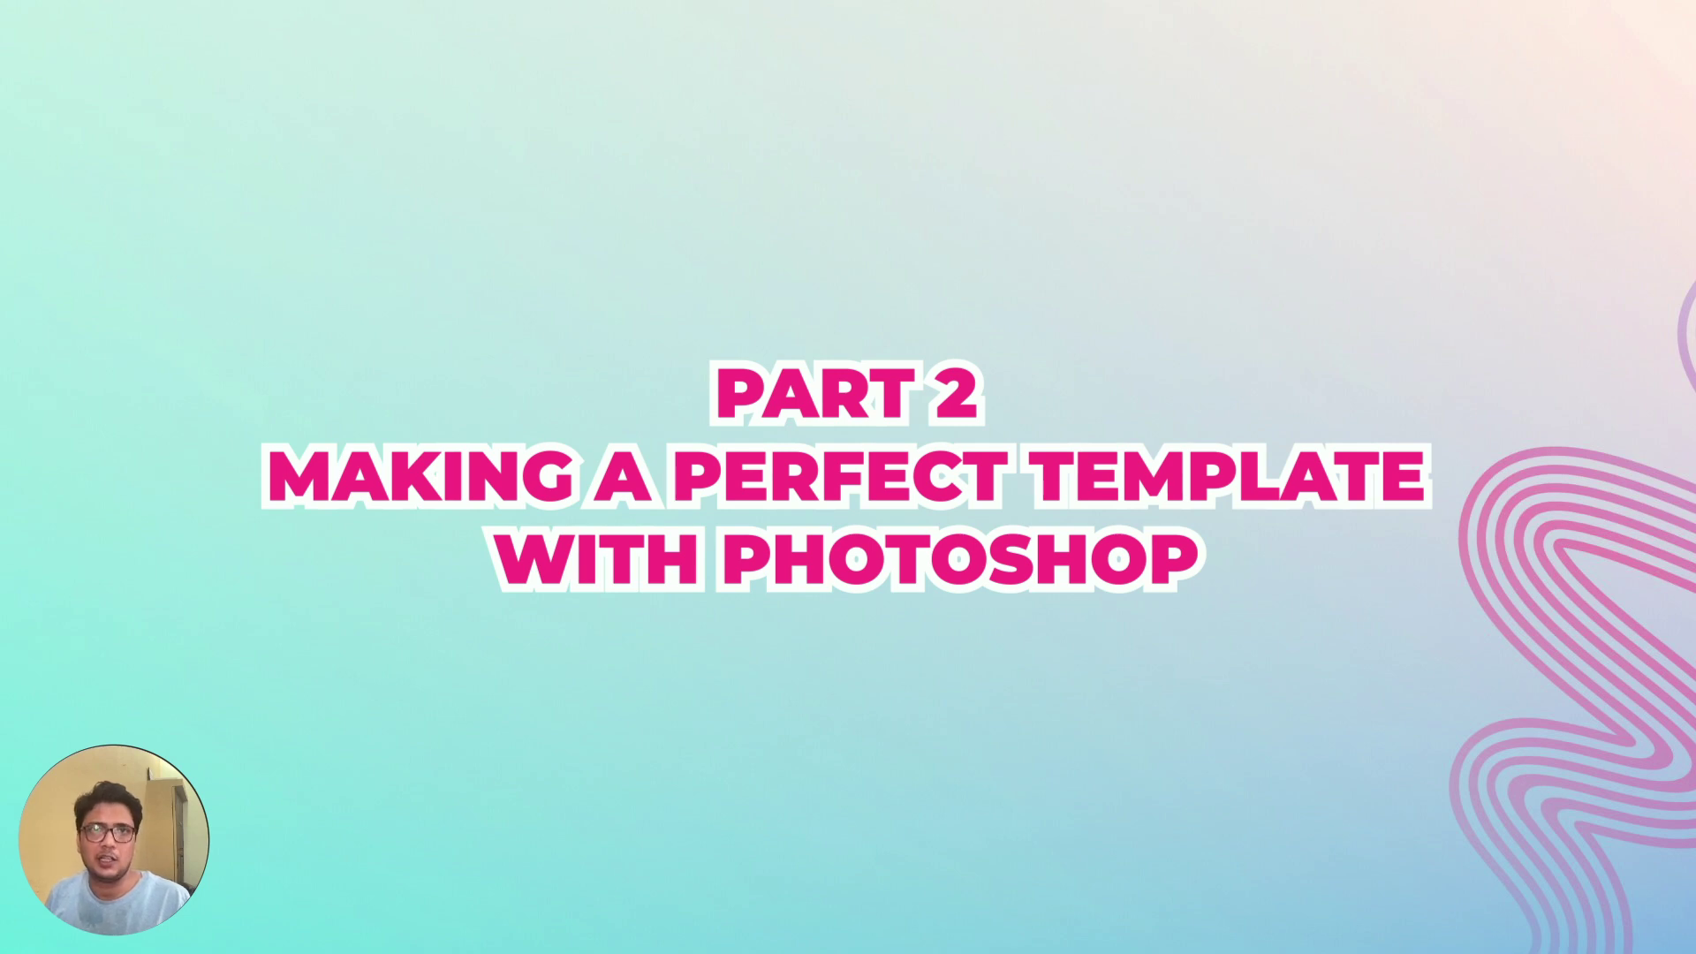
Step: Search the computer for "phot" and launch Adobe Photoshop (Beta)
{"action": "scroll", "coordinate": [1423, 758], "scroll_direction": "down", "scroll_amount": 2}
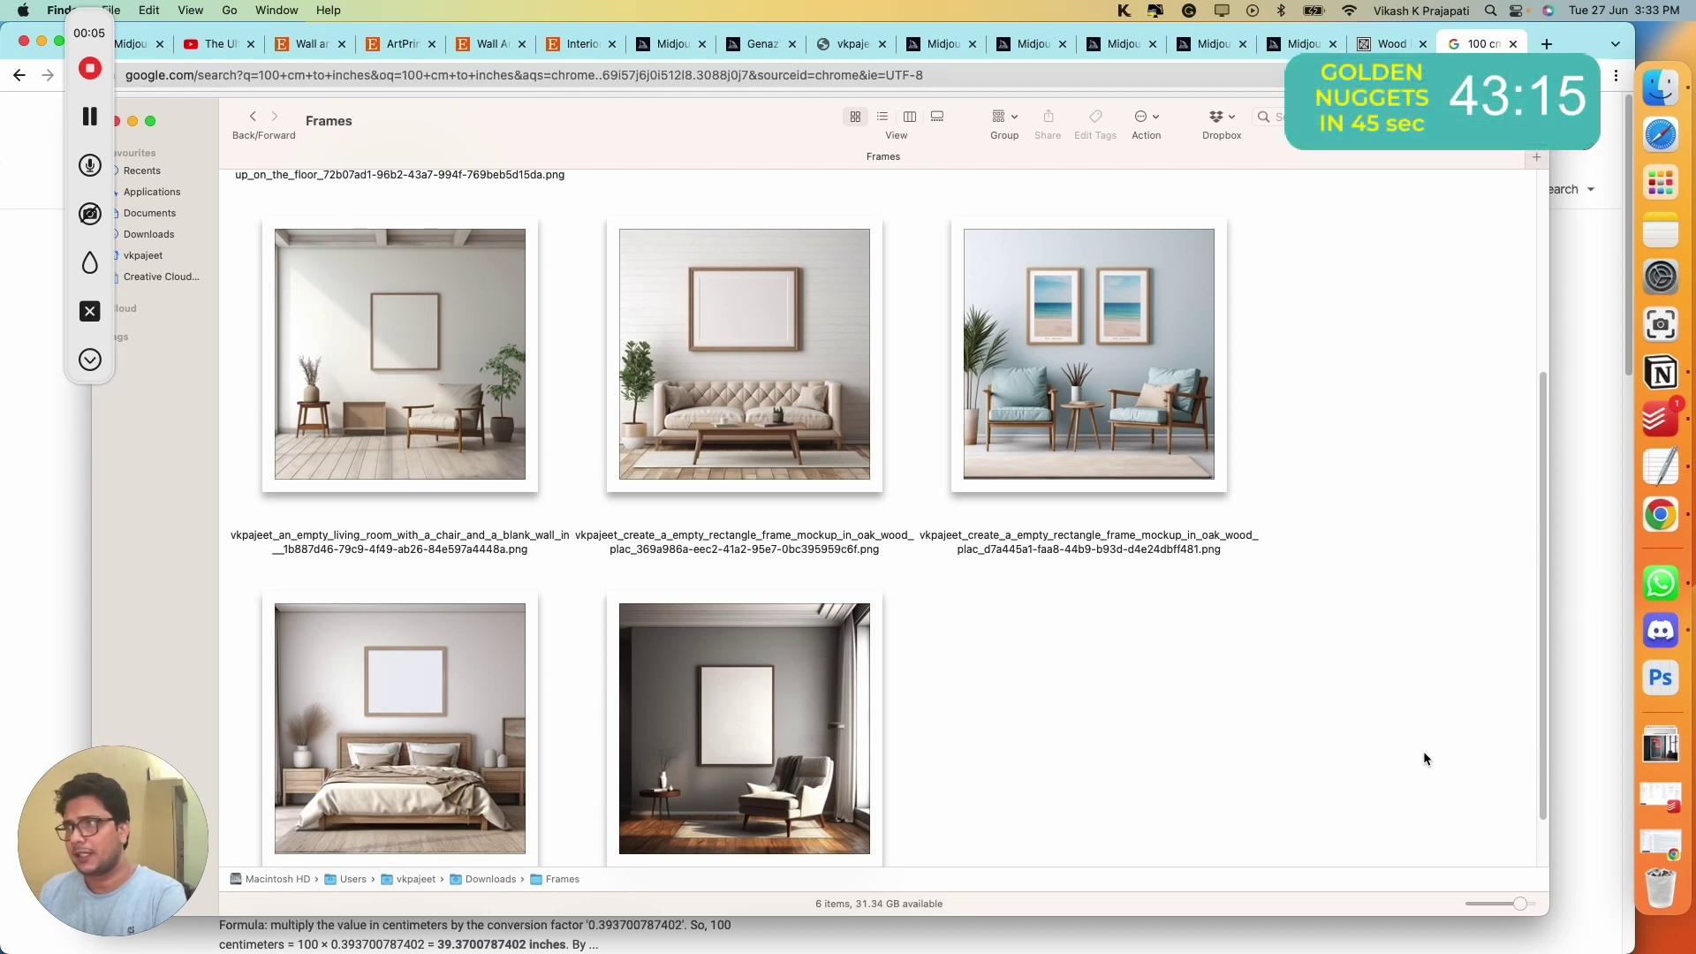
{"action": "left_click", "coordinate": [89, 360]}
{"action": "left_click", "coordinate": [1236, 711]}
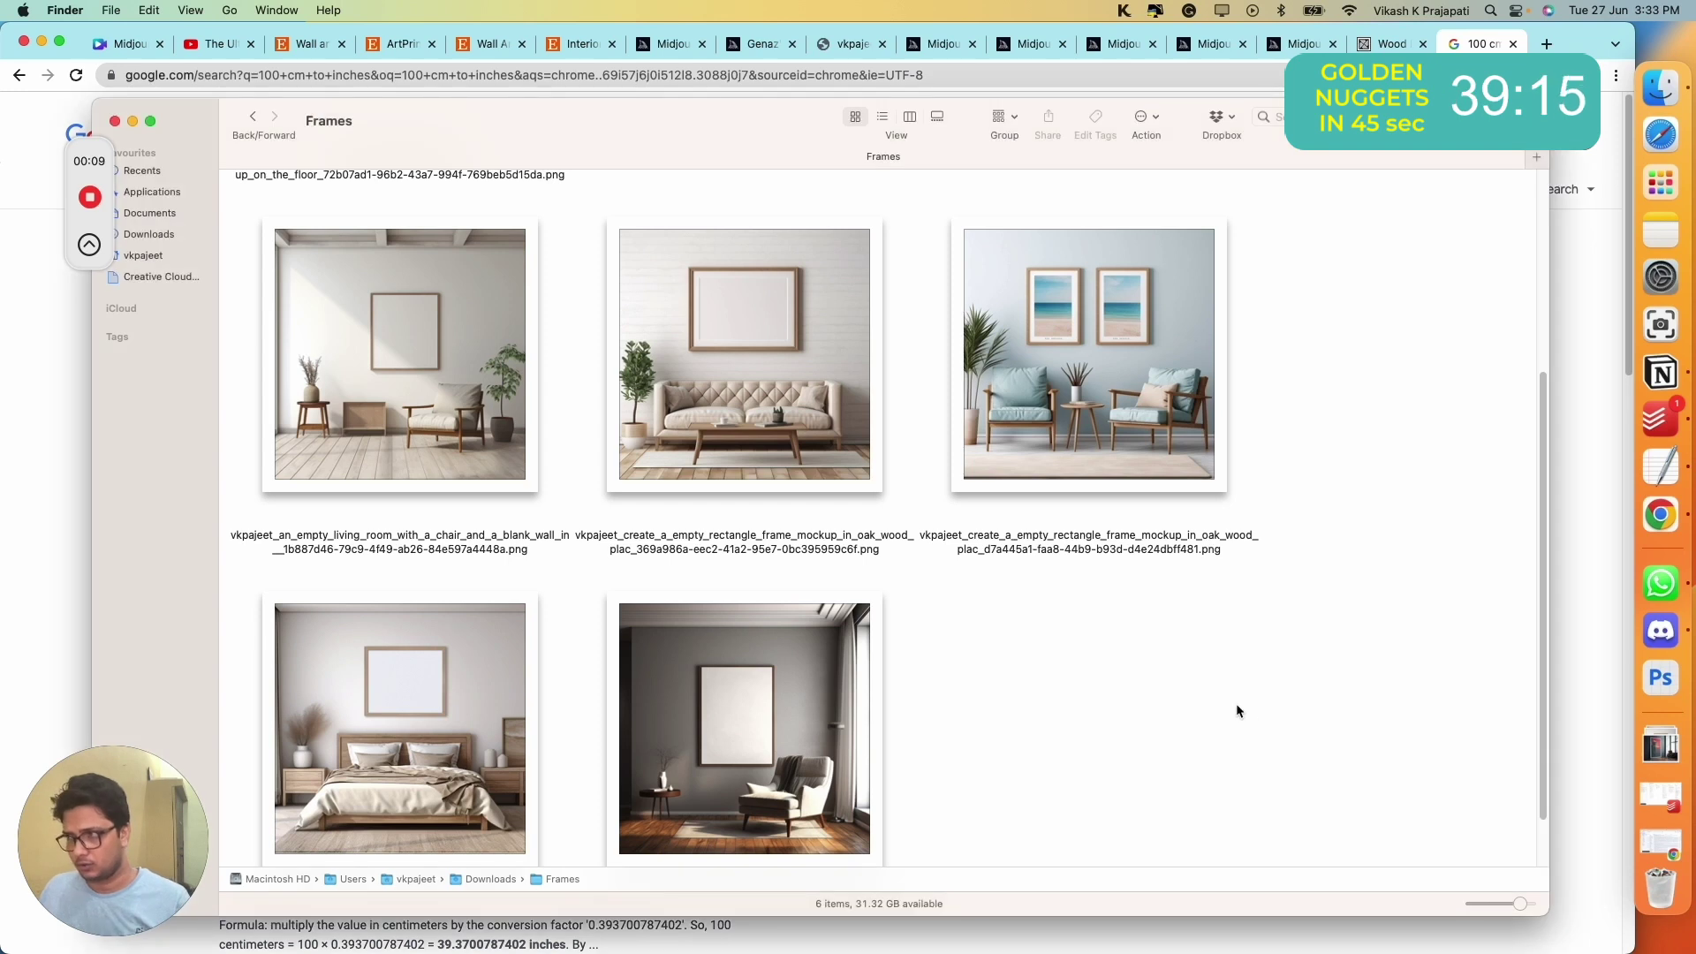
{"action": "key", "text": "super+space"}
{"action": "type", "text": "phot"}
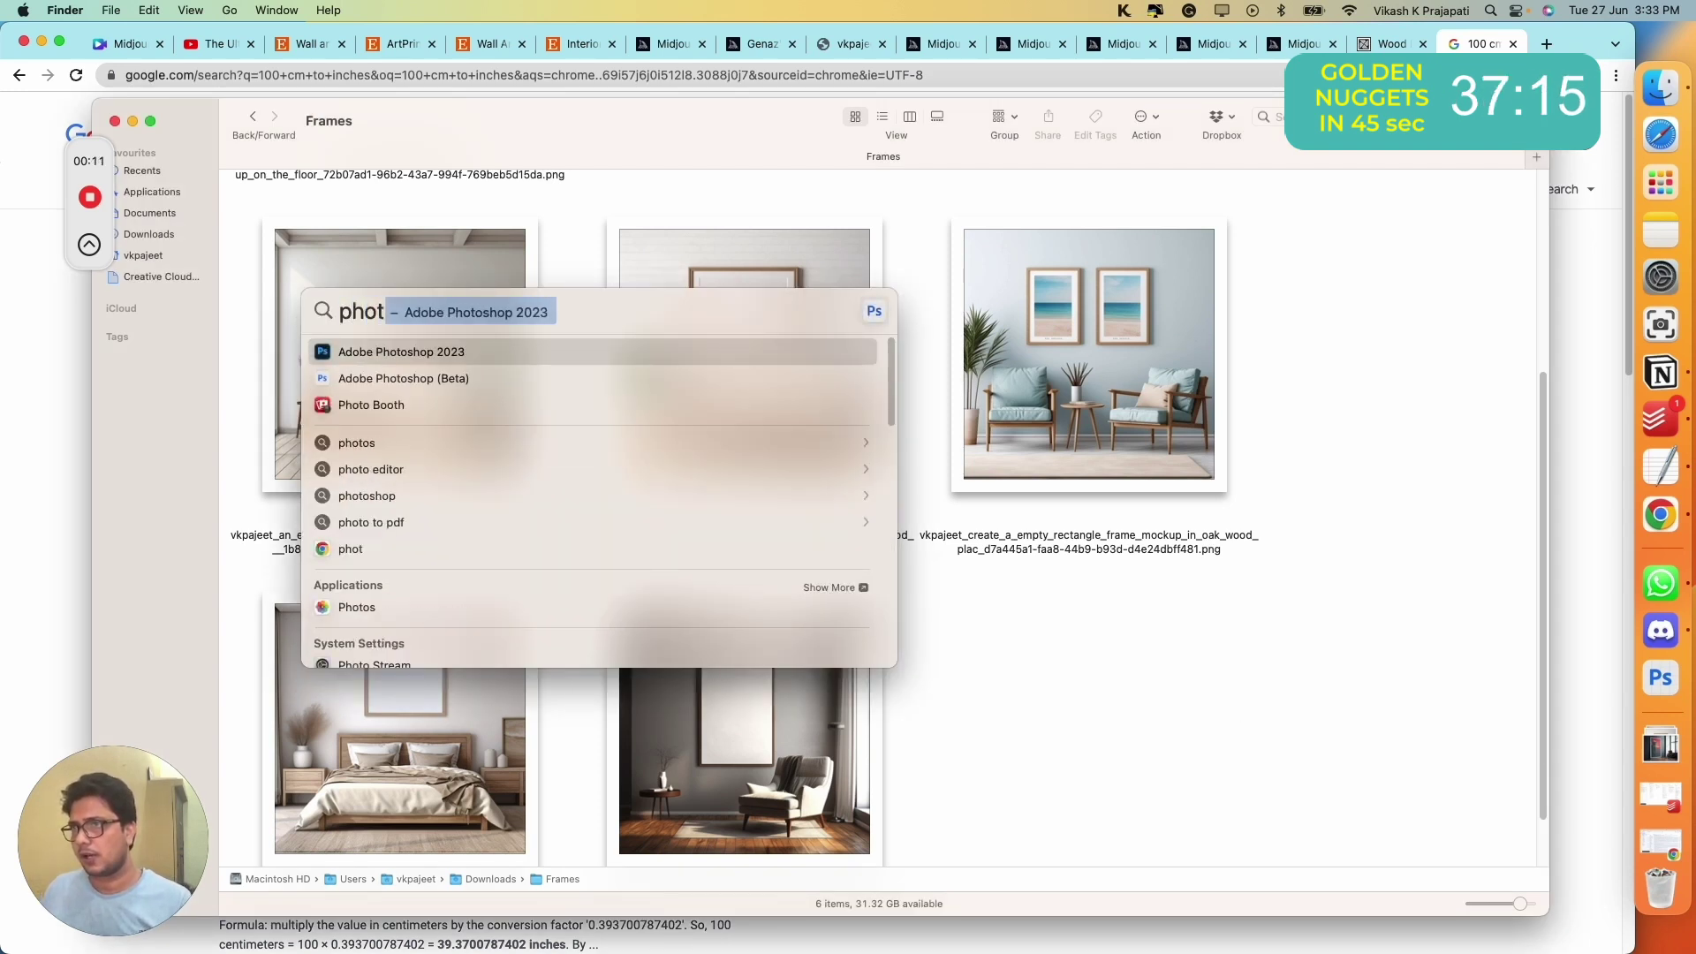
{"action": "left_click", "coordinate": [458, 378]}
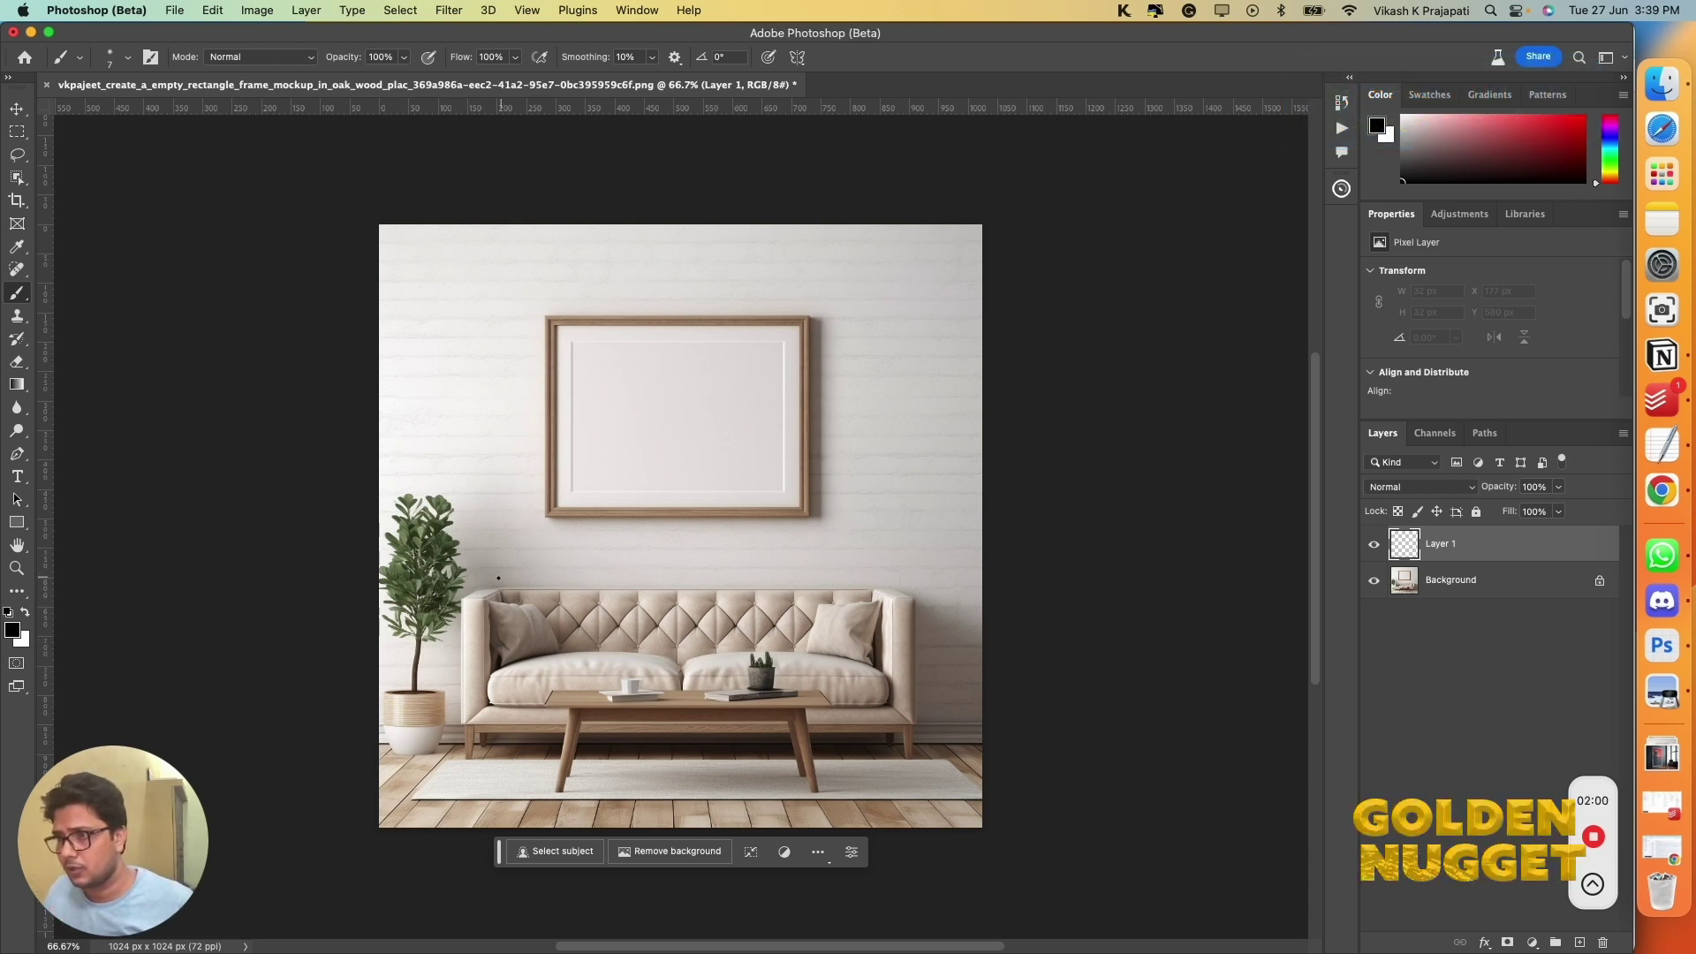
Step: Brush a black line about 662 px wide above the sofa and a shorter one just beneath the picture frame on Layer 1
{"action": "left_click", "coordinate": [882, 581], "text": "shift"}
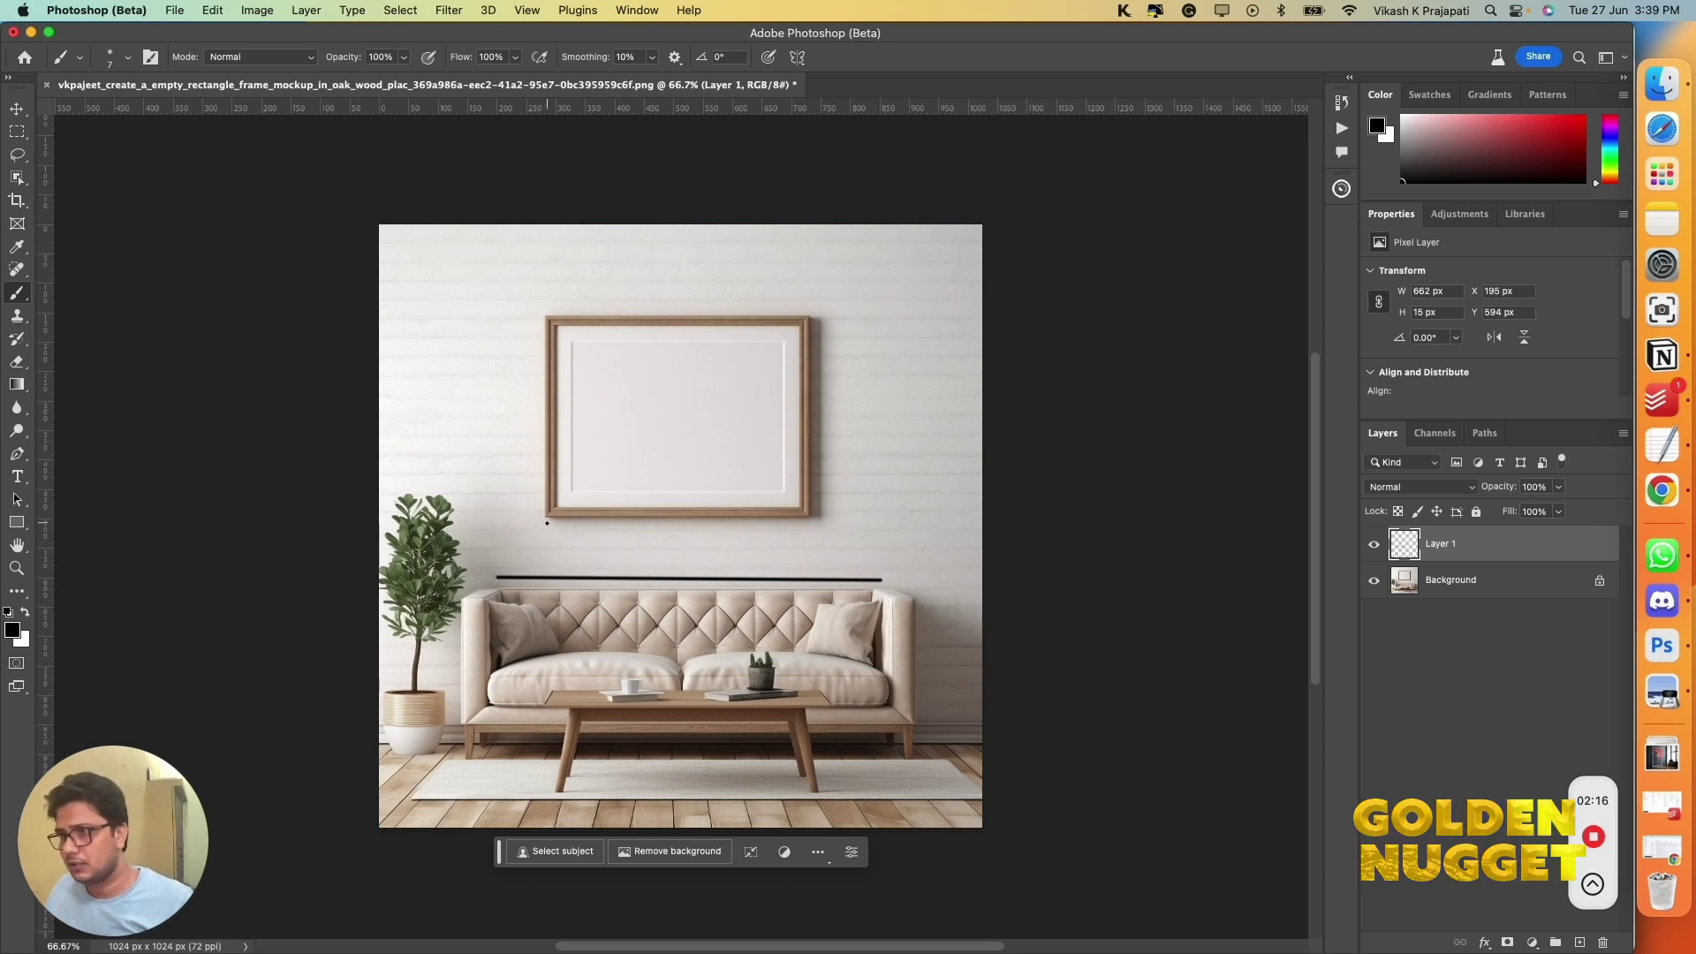
{"action": "left_click_drag", "start_coordinate": [546, 523], "coordinate": [808, 524]}
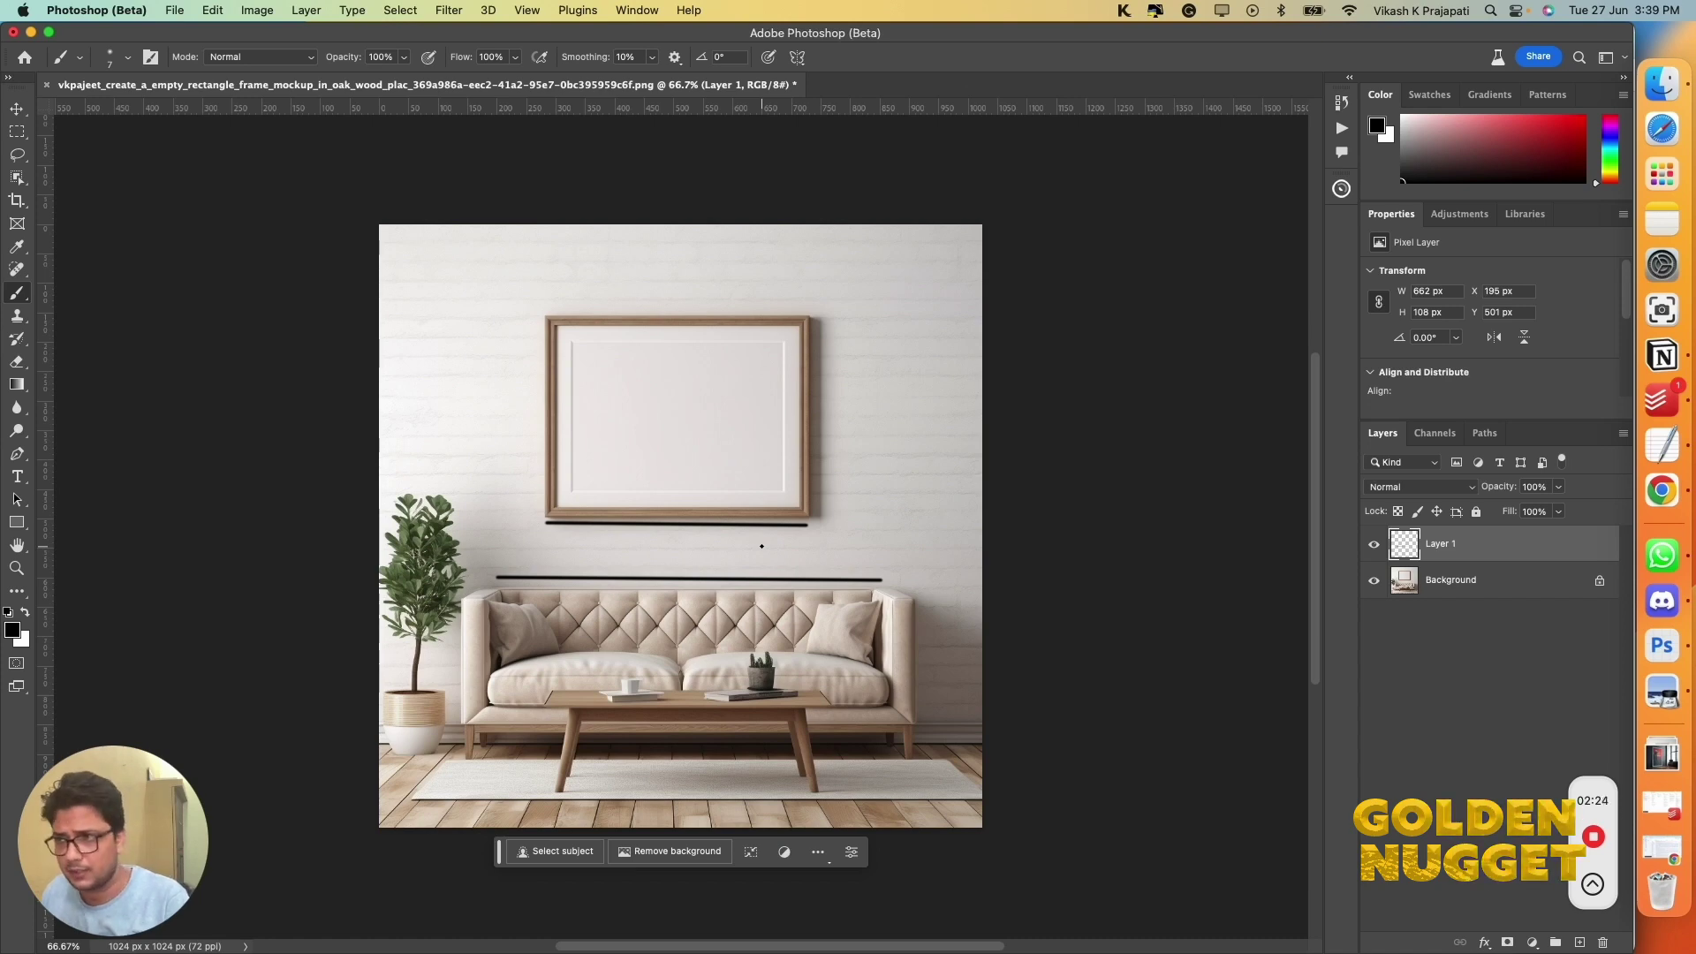
Step: Draw a black double-headed arrow across the thickness of the frame's left side, just above its lower corner
{"action": "scroll", "coordinate": [654, 427], "scroll_direction": "up", "scroll_amount": 5}
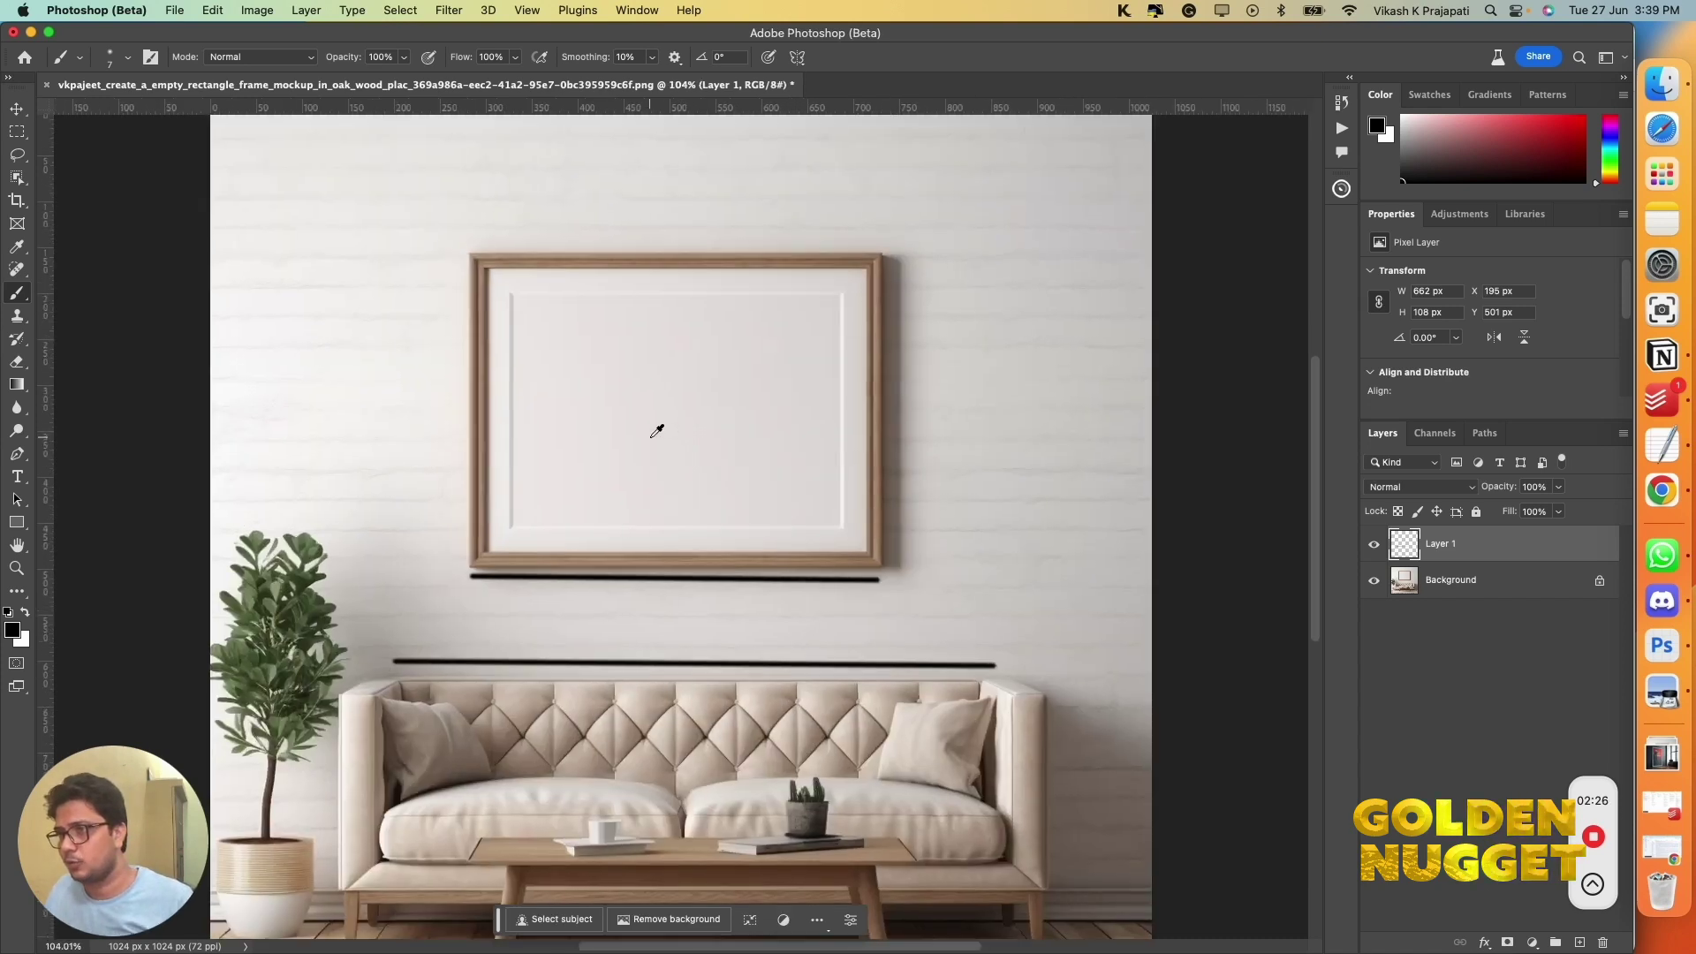
{"action": "left_click_drag", "start_coordinate": [537, 491], "coordinate": [674, 424]}
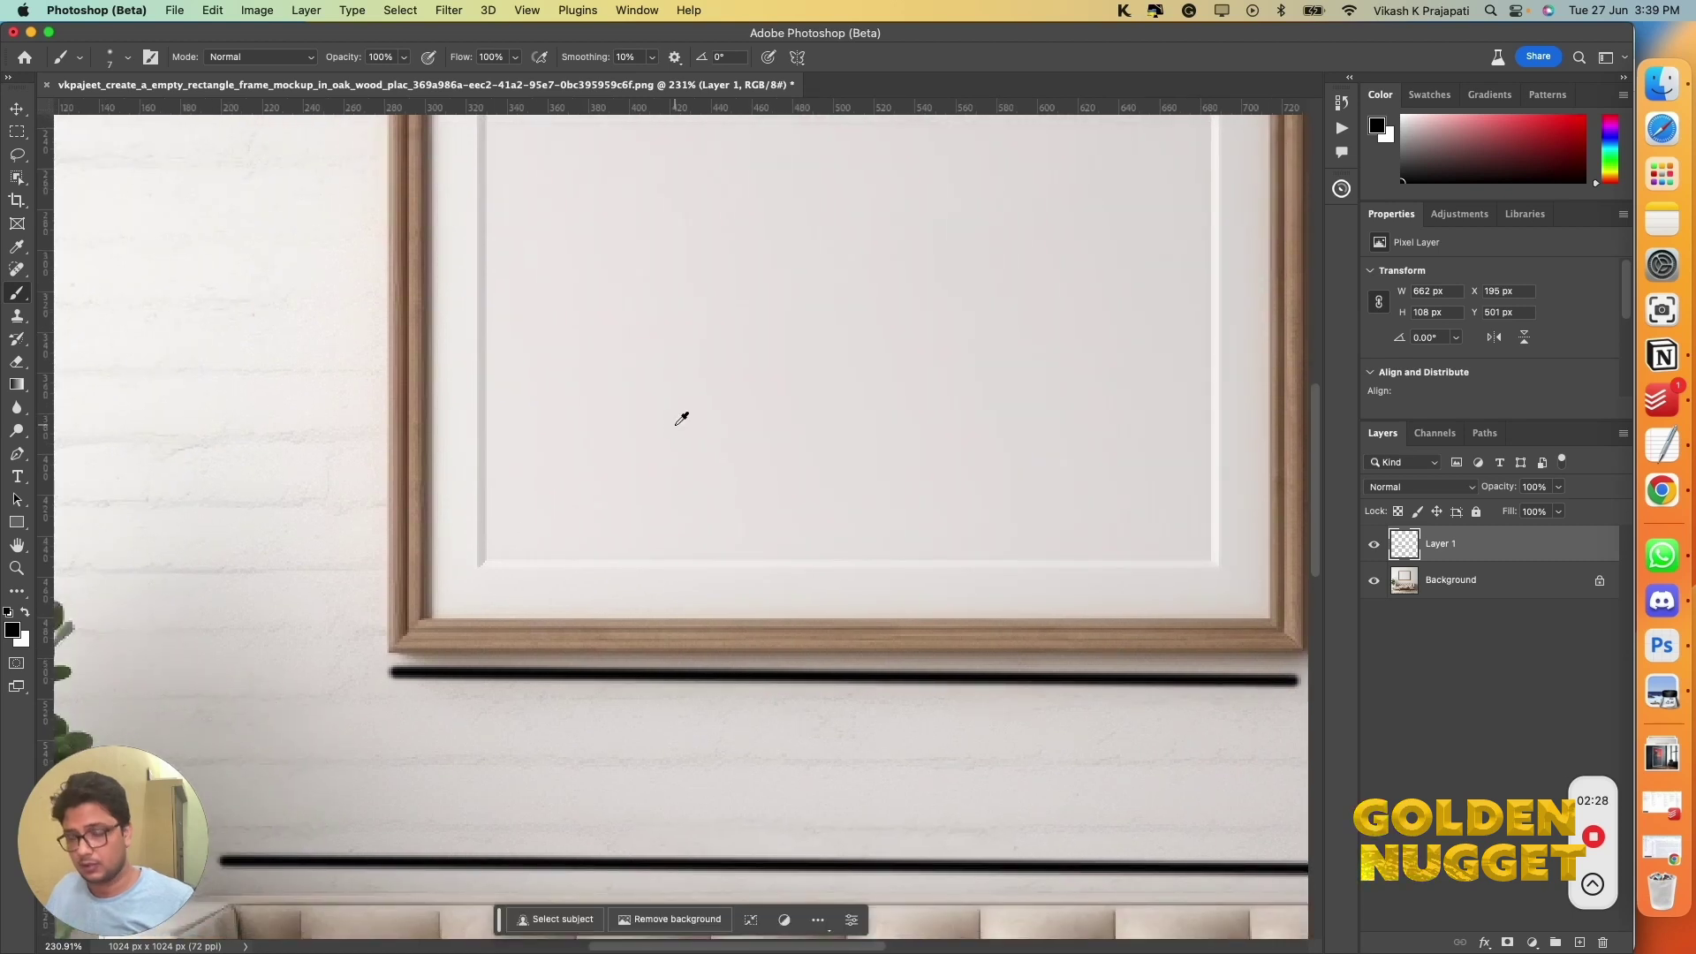
{"action": "scroll", "coordinate": [681, 416], "scroll_direction": "up", "scroll_amount": 1}
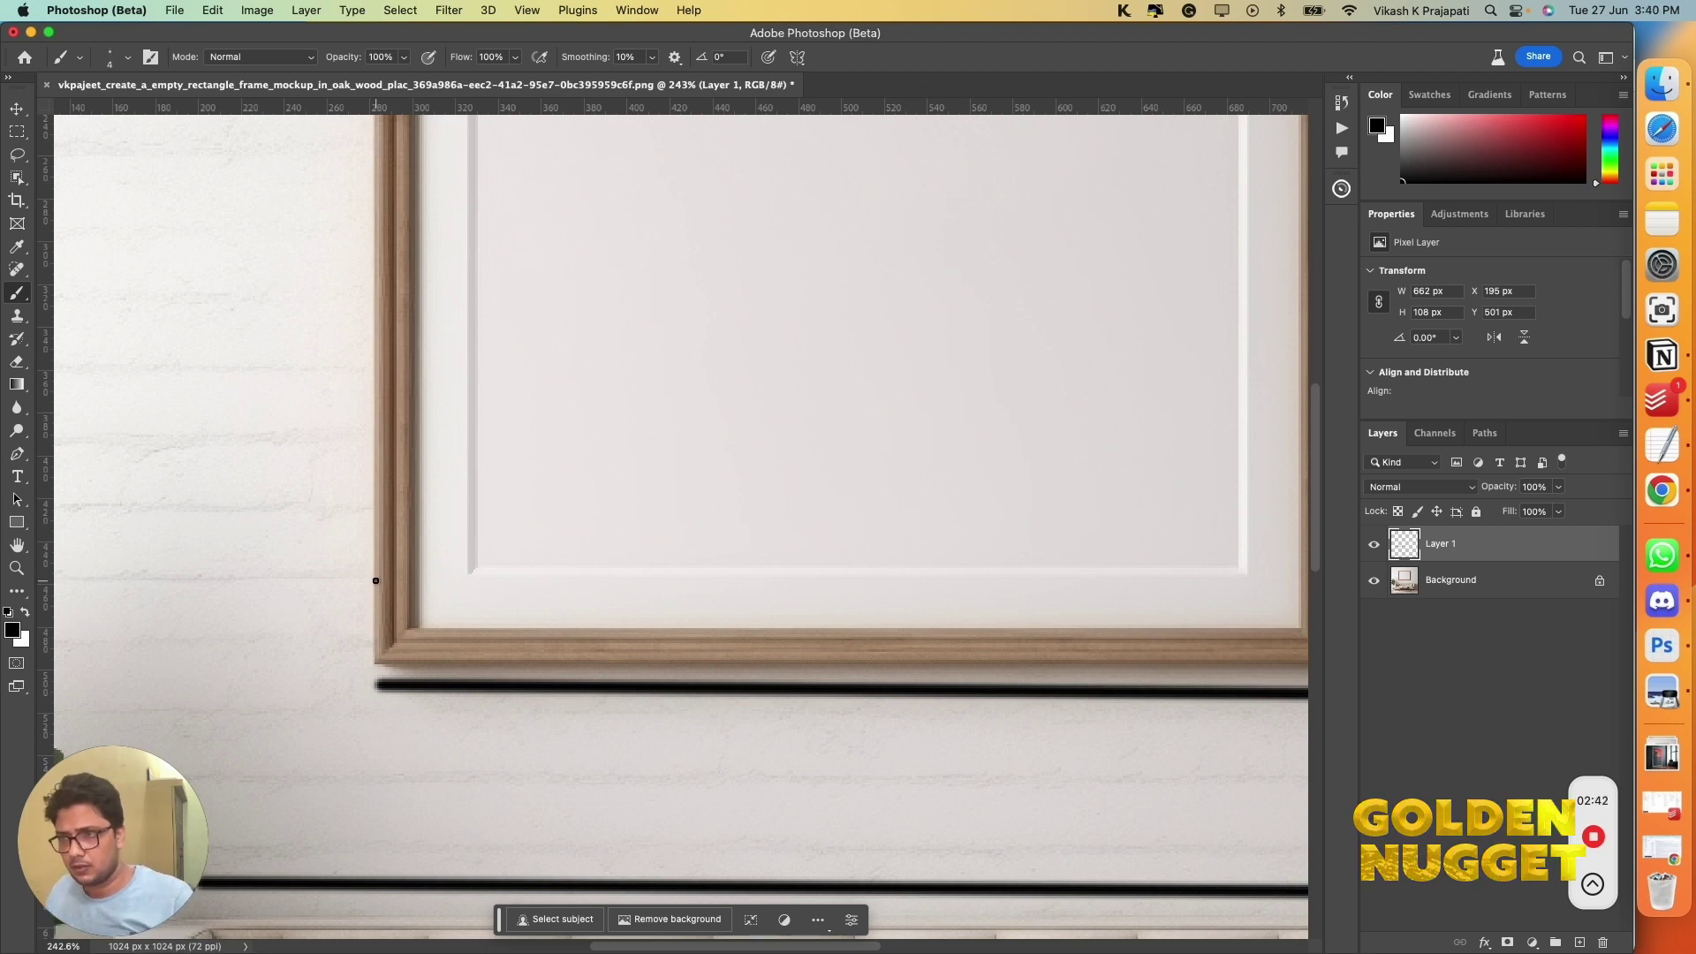
{"action": "mouse_move", "coordinate": [375, 580]}
{"action": "left_mouse_down"}
{"action": "mouse_move", "coordinate": [414, 588]}
{"action": "mouse_move", "coordinate": [384, 599]}
{"action": "left_mouse_up"}
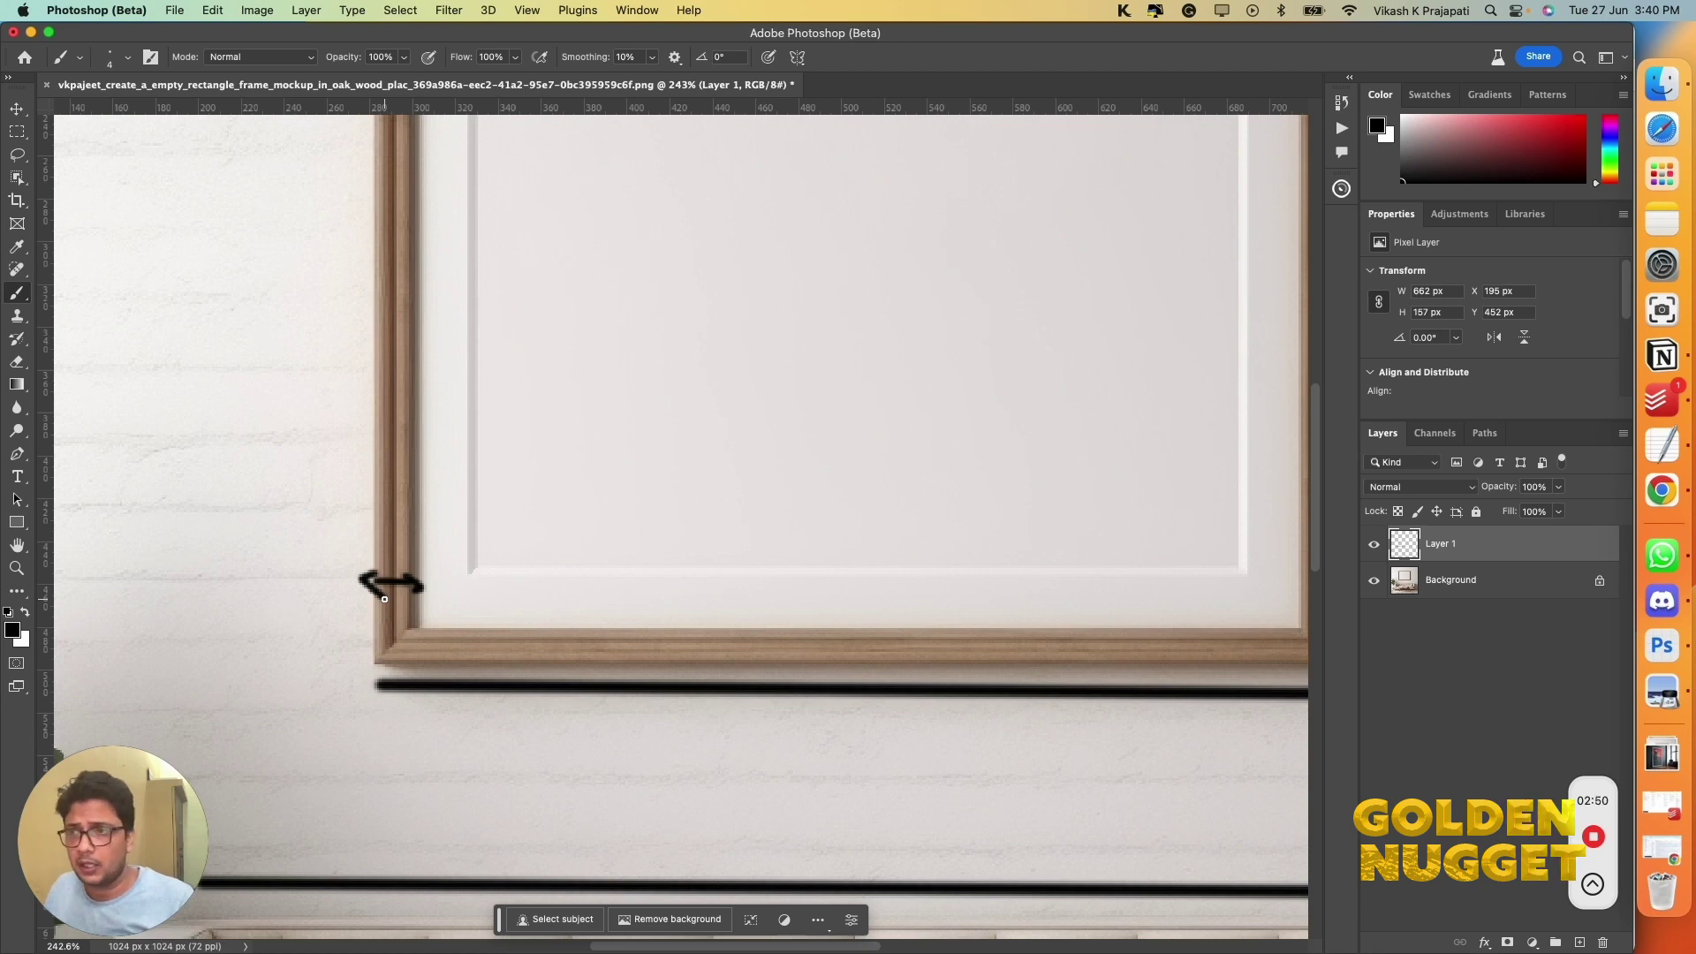
Step: Switch to Chrome and convert 150 centimeters to inches in the Google unit converter
{"action": "scroll", "coordinate": [430, 570], "scroll_direction": "down", "scroll_amount": 5}
{"action": "scroll", "coordinate": [415, 583], "scroll_direction": "up", "scroll_amount": 3}
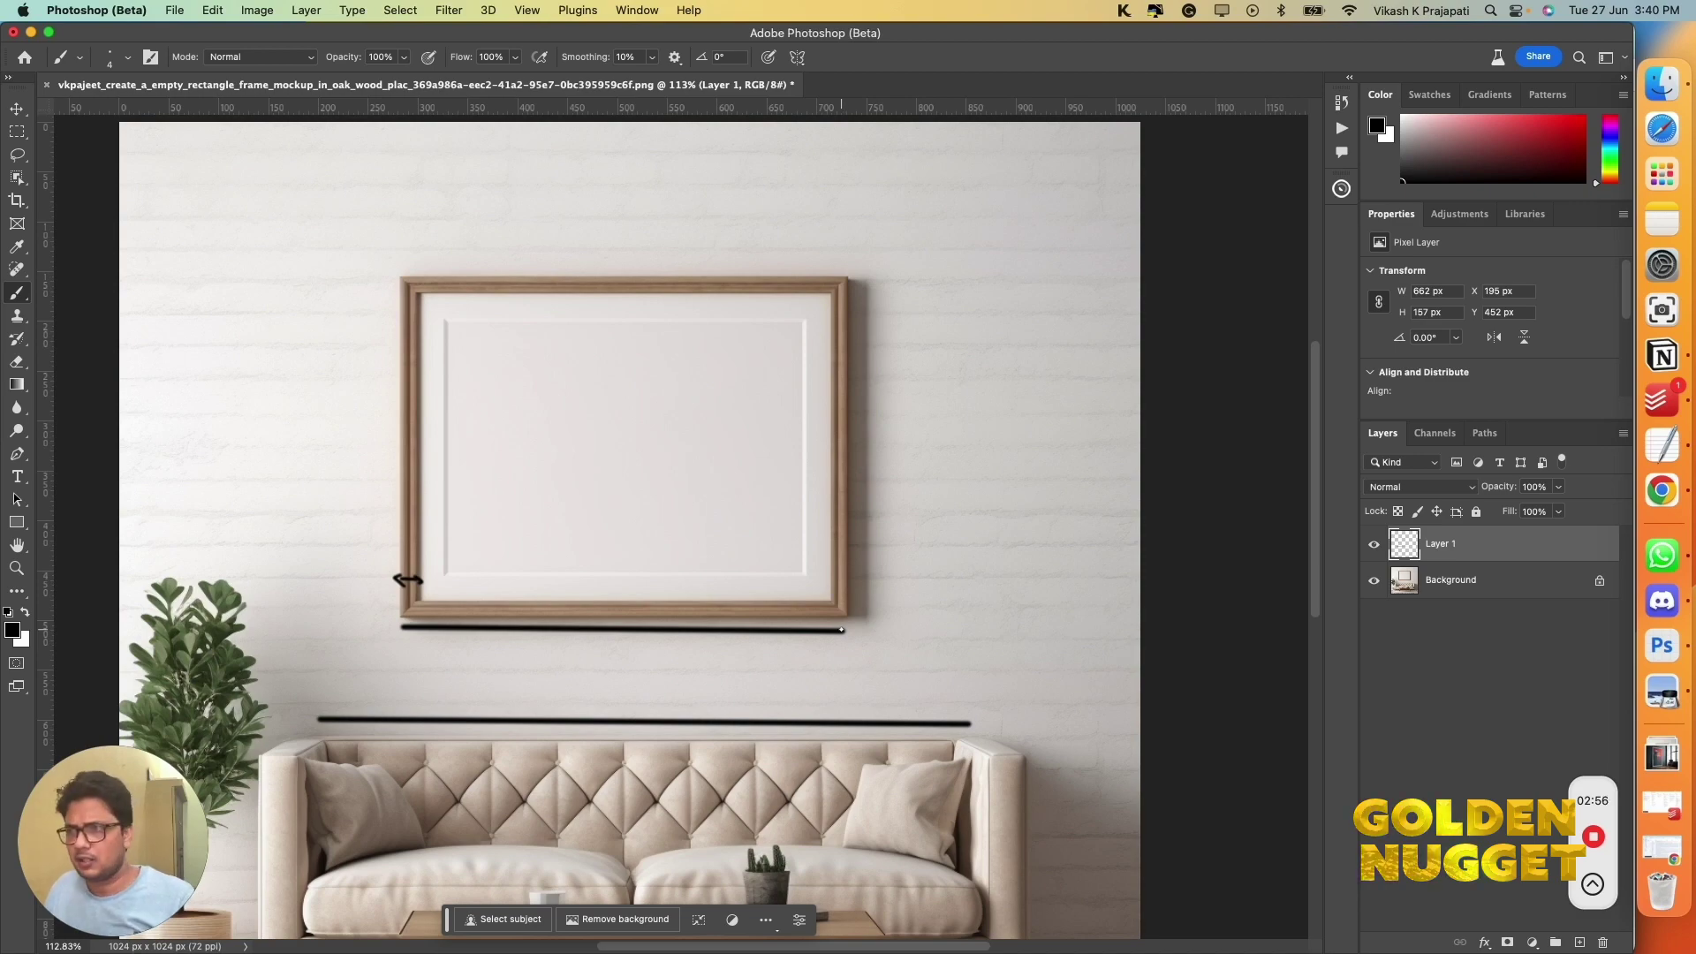
{"action": "key", "text": "ctrl+Up"}
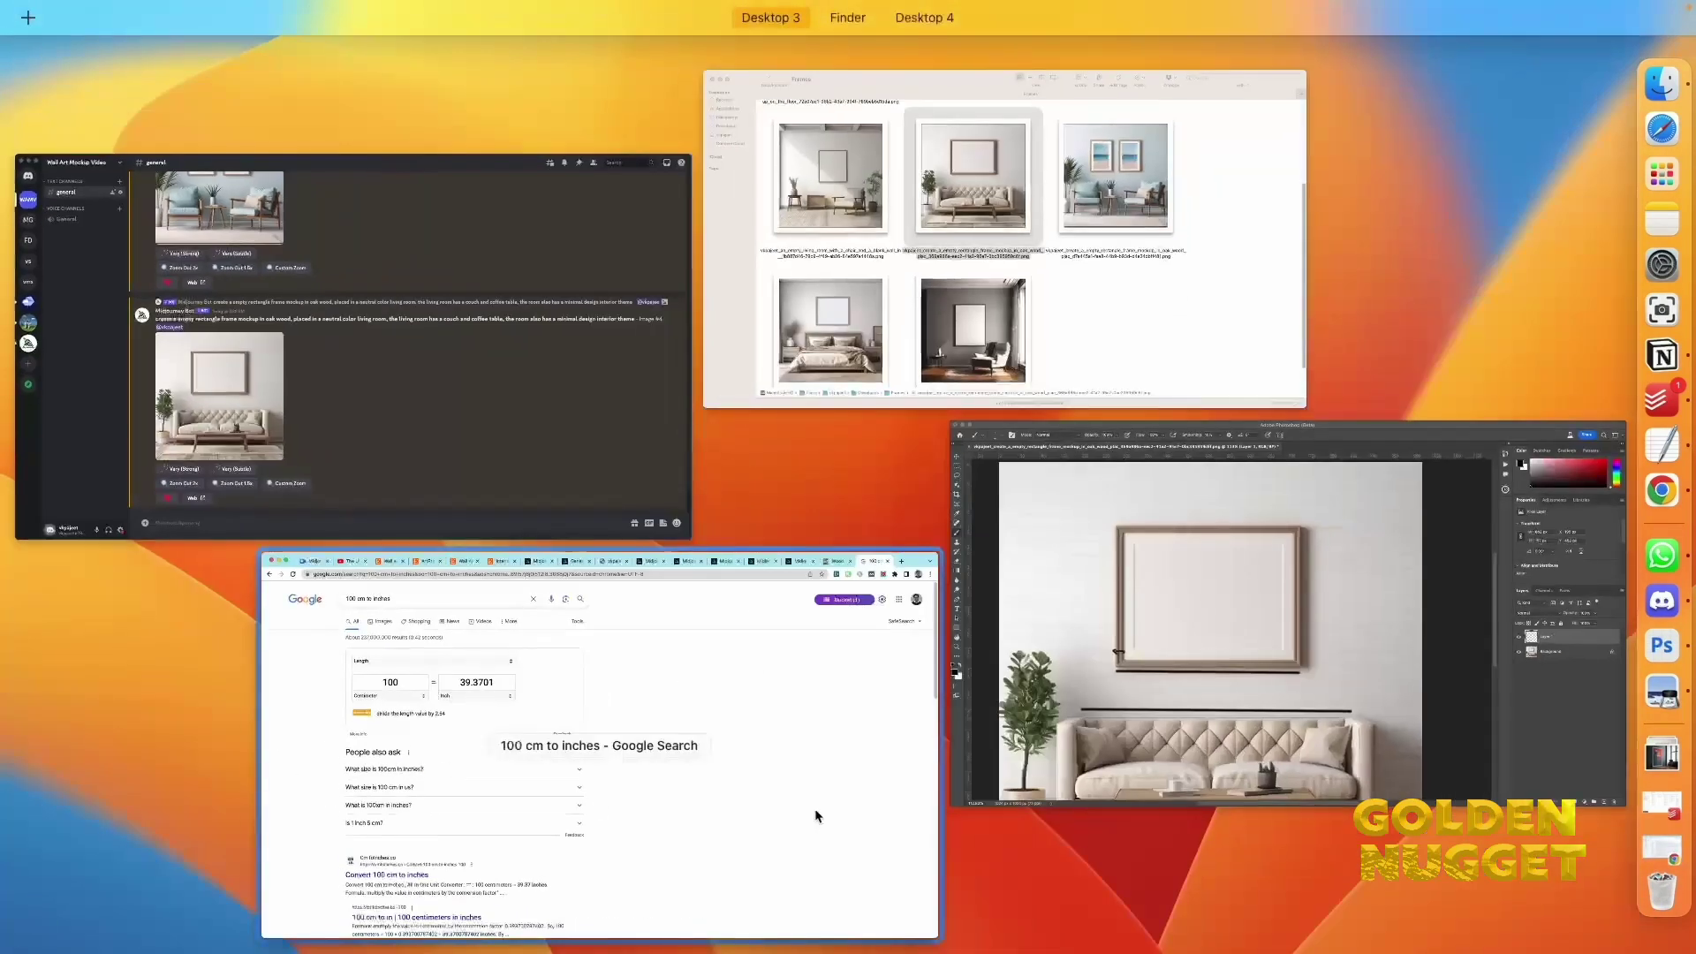
{"action": "left_click", "coordinate": [844, 784]}
{"action": "double_click", "coordinate": [353, 339]}
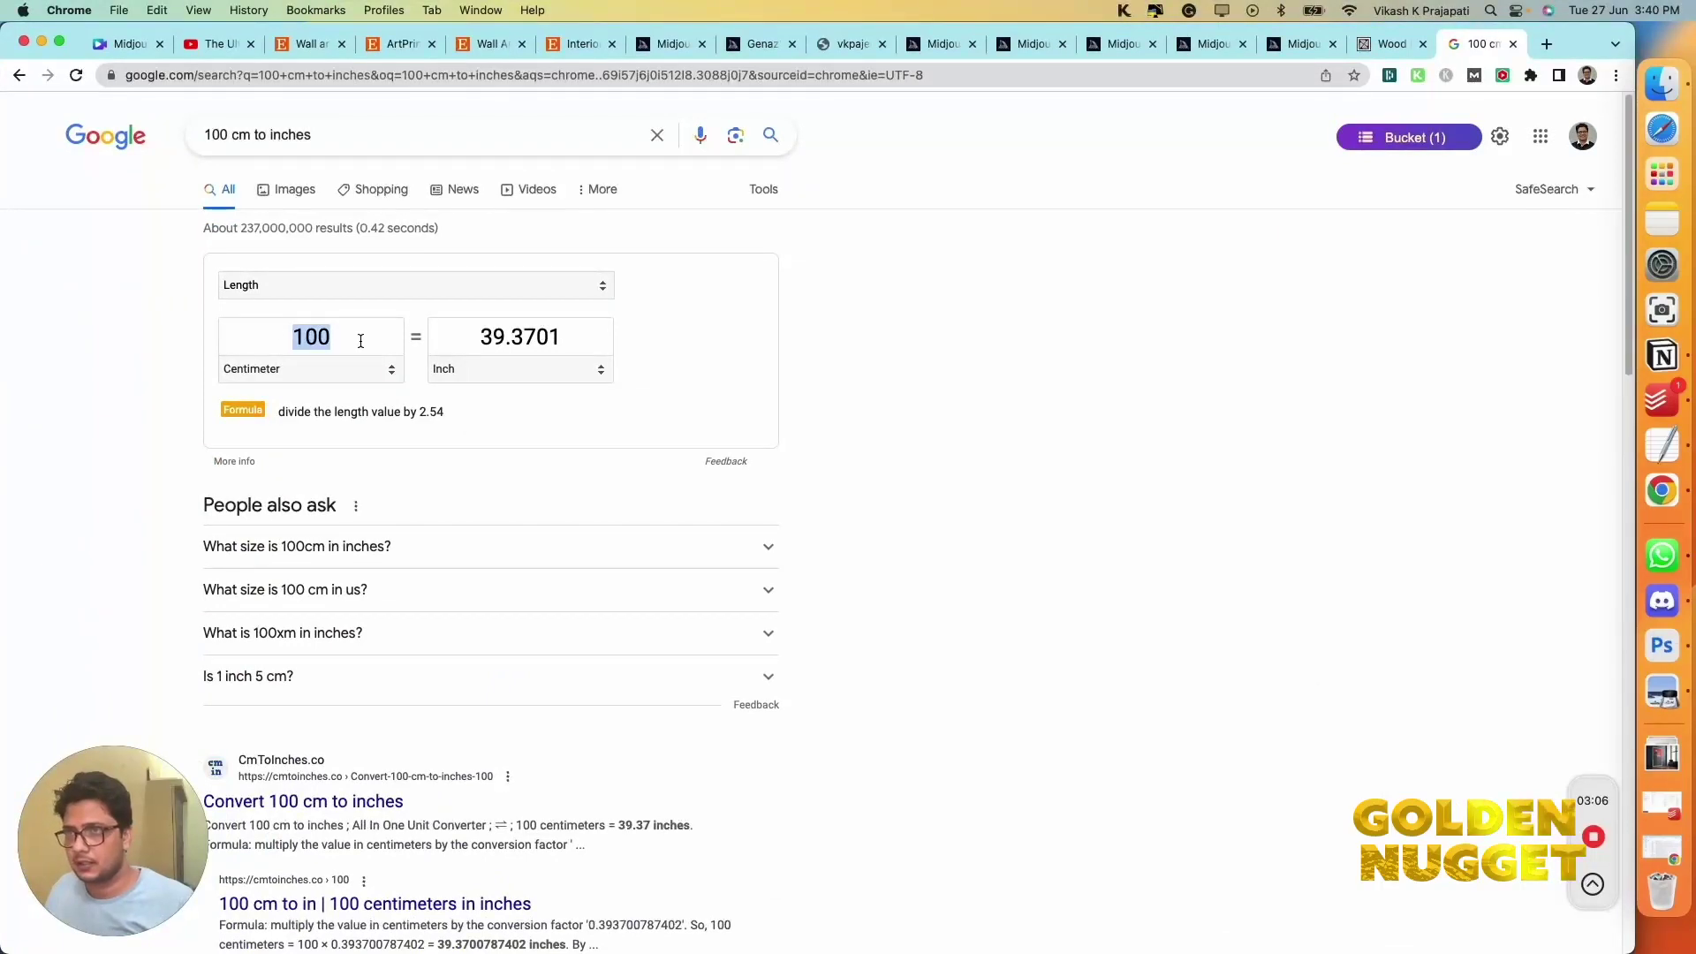
{"action": "type", "text": "150"}
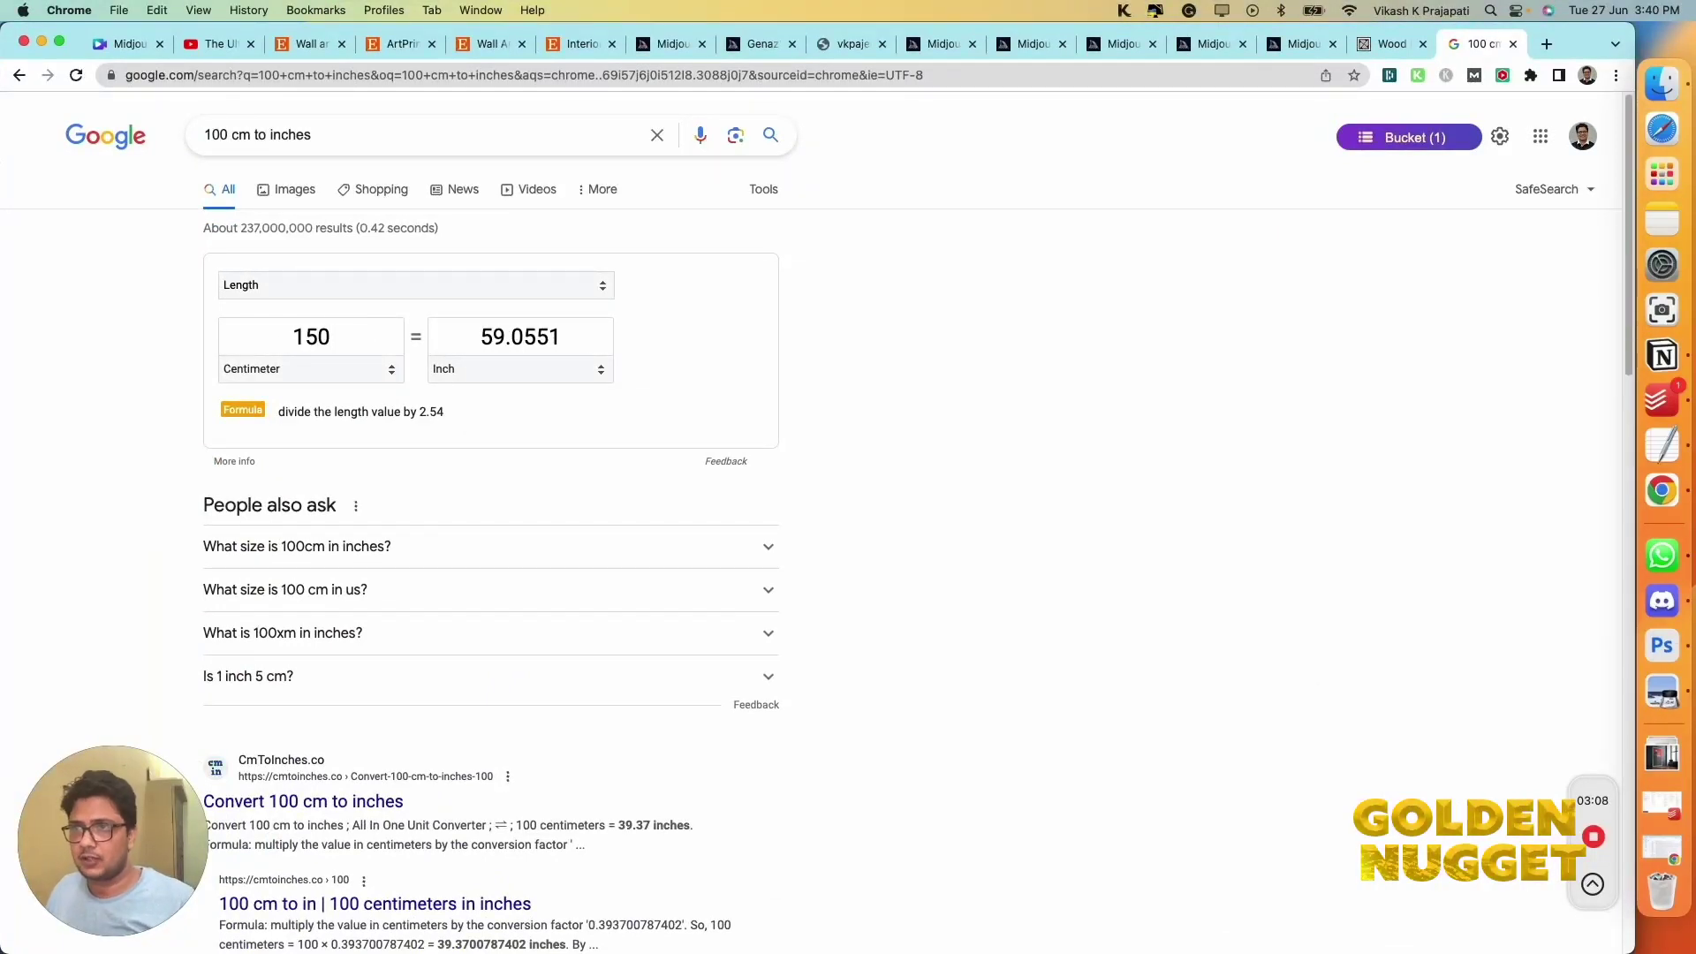
{"action": "double_click", "coordinate": [463, 342]}
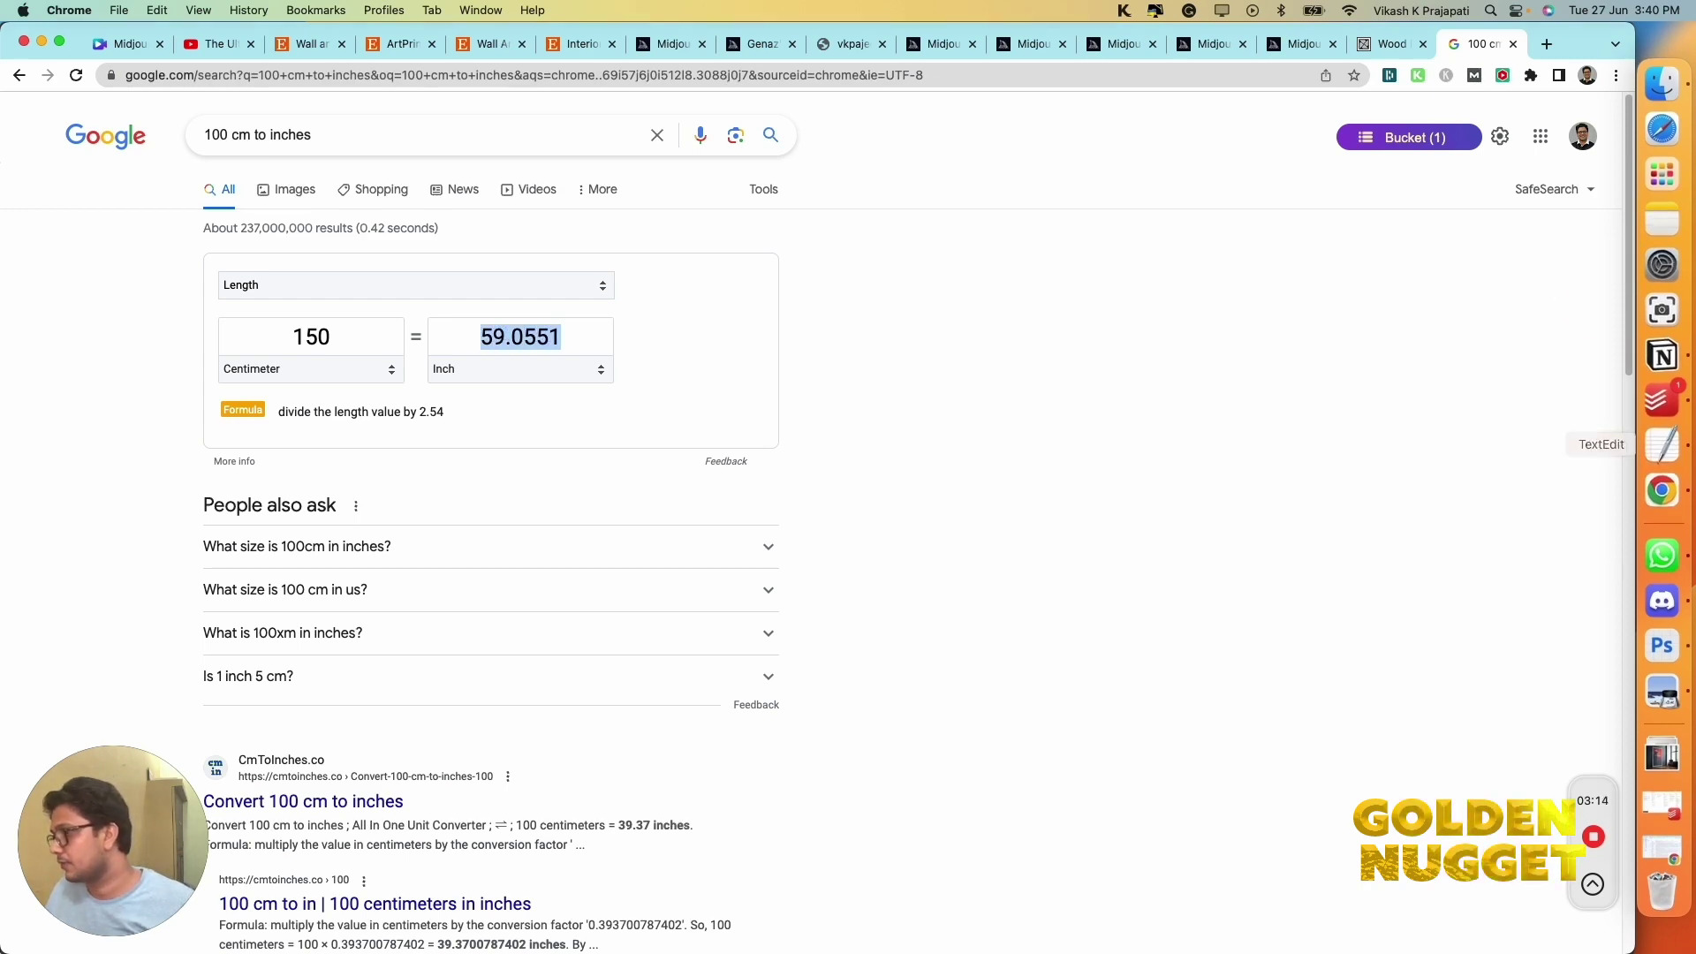
Step: Switch back to Photoshop and paint a short vertical brush mark at the picture frame's lower-right corner
{"action": "key", "text": "ctrl+Up"}
{"action": "left_click", "coordinate": [1163, 617]}
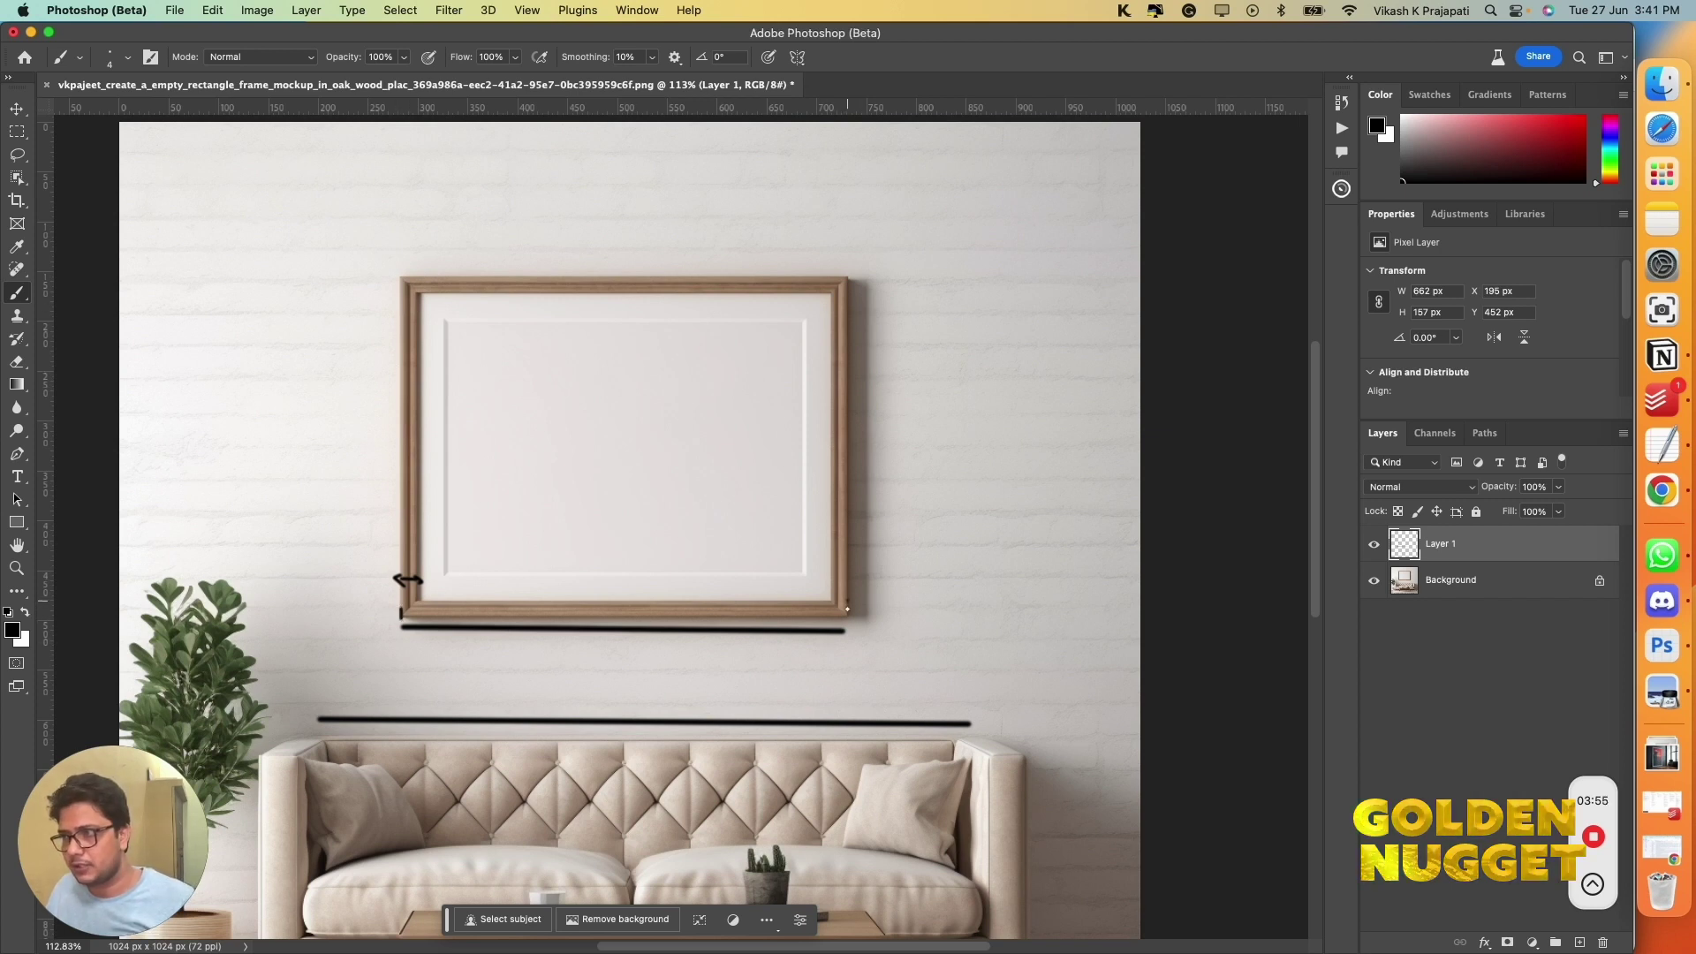
{"action": "left_click_drag", "start_coordinate": [846, 604], "coordinate": [846, 616]}
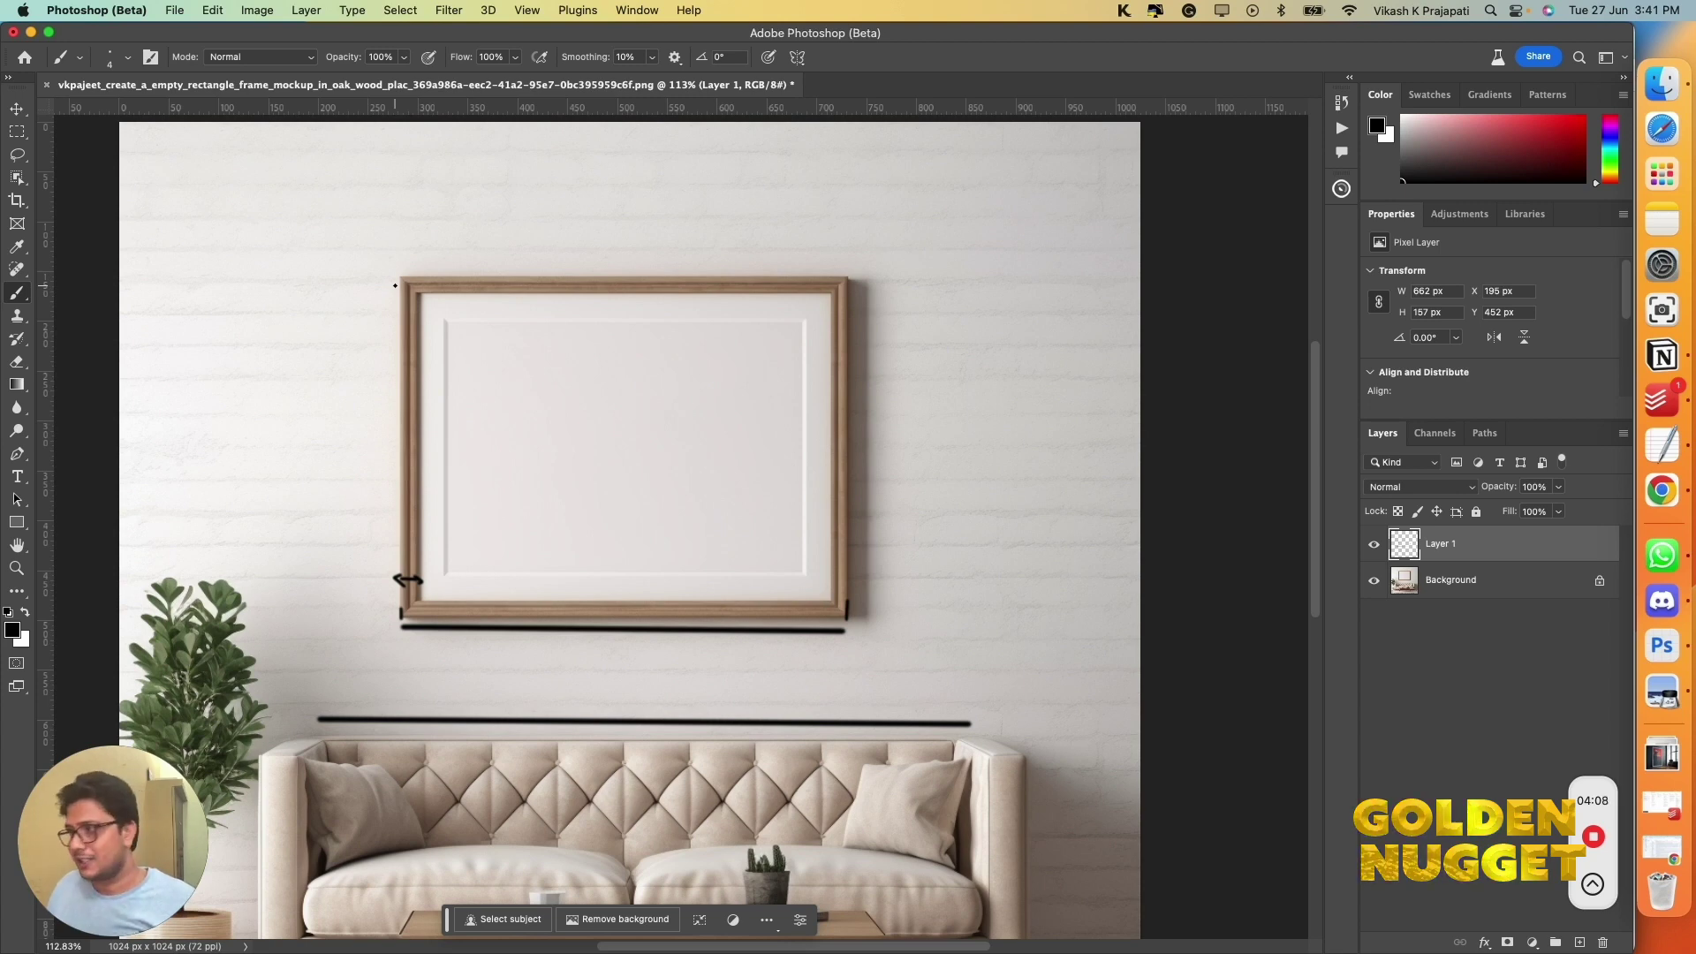
Step: Switch to the Frames folder in Finder, view the bedroom frame mockup image in Preview, and close it
{"action": "key", "text": "super+Tab"}
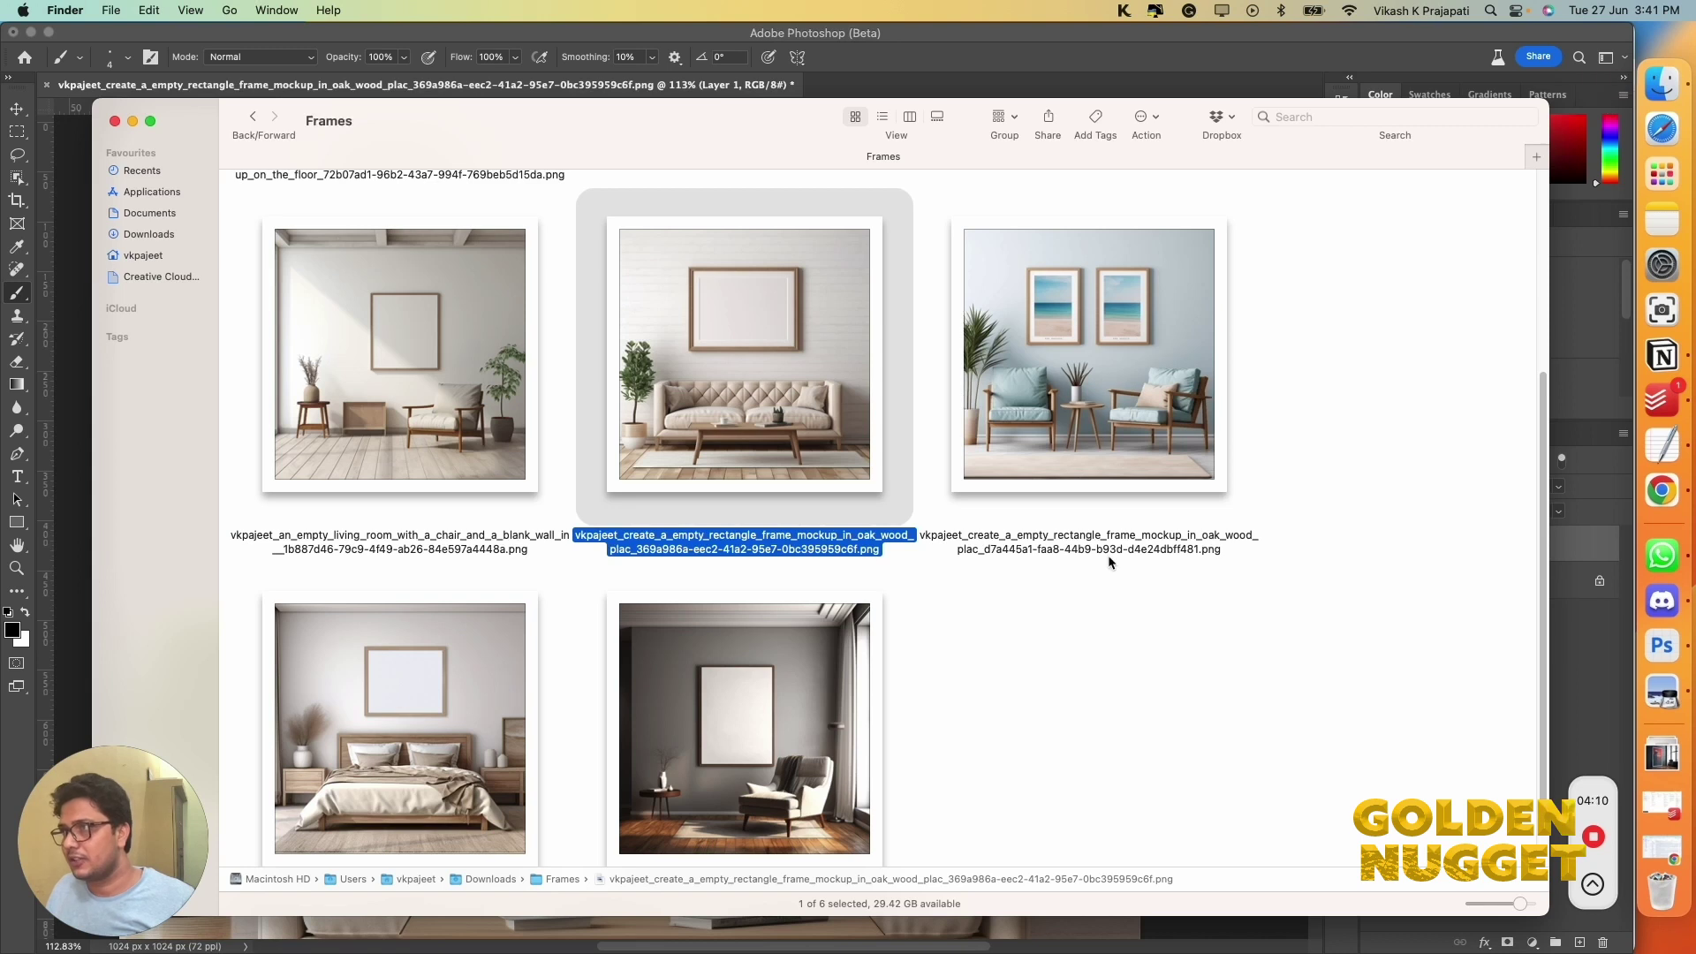
{"action": "scroll", "coordinate": [1127, 634], "scroll_direction": "down", "scroll_amount": 2}
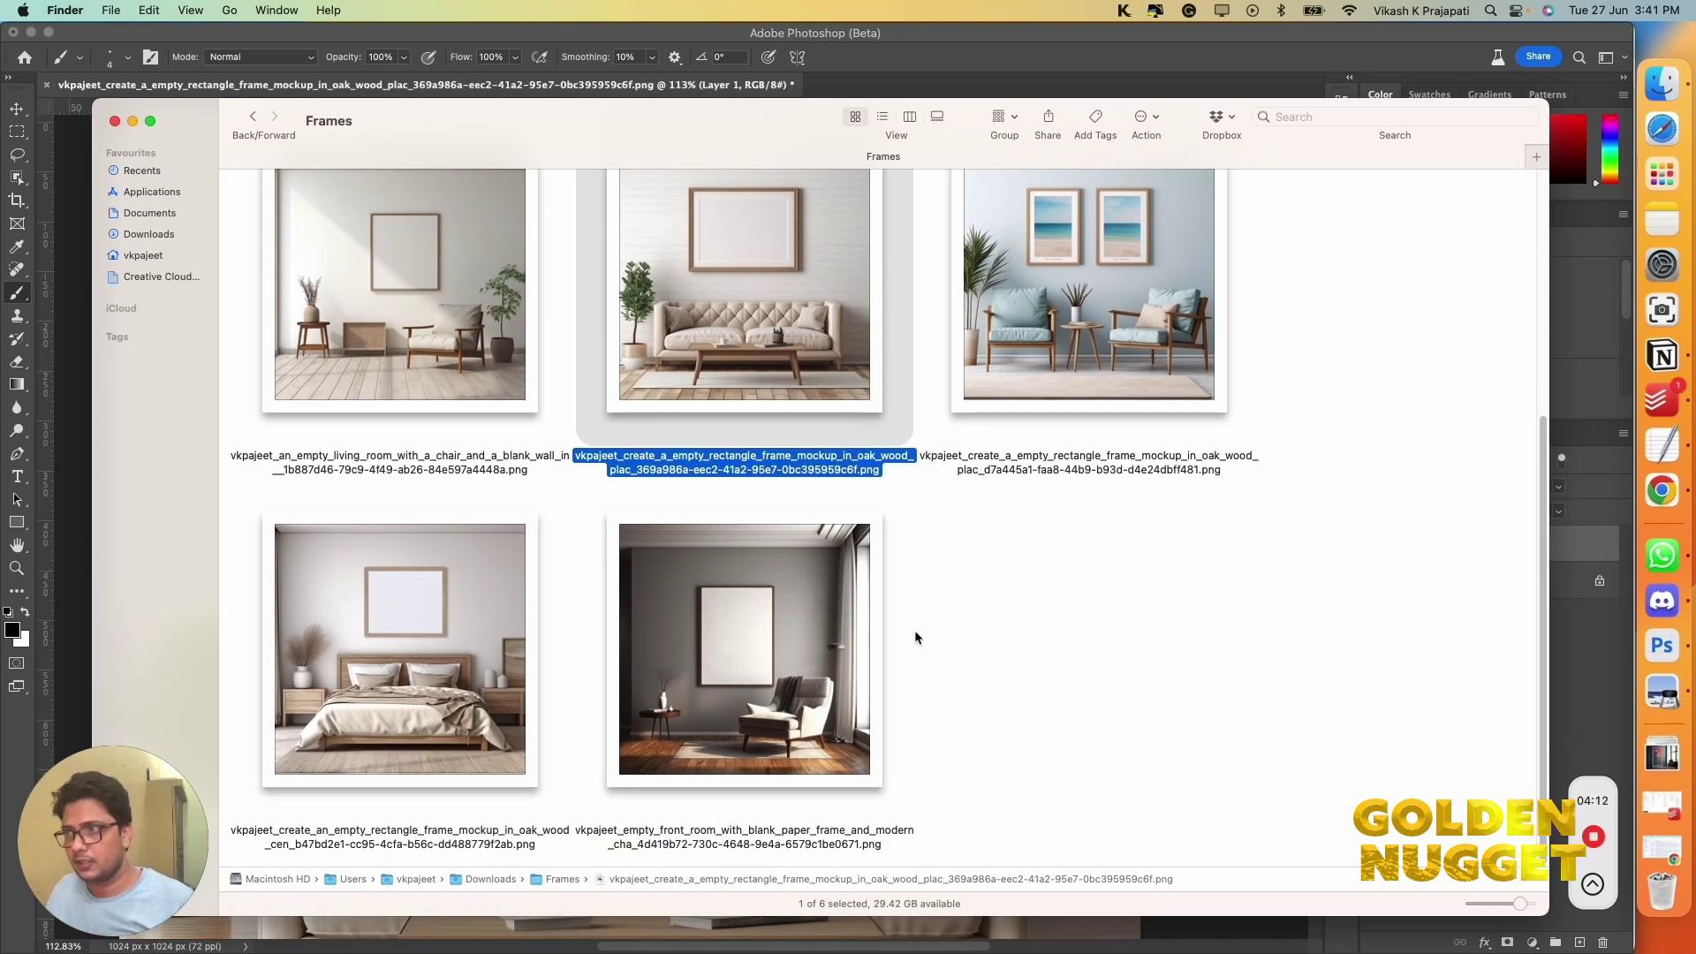
{"action": "left_click", "coordinate": [387, 627]}
{"action": "double_click", "coordinate": [390, 613]}
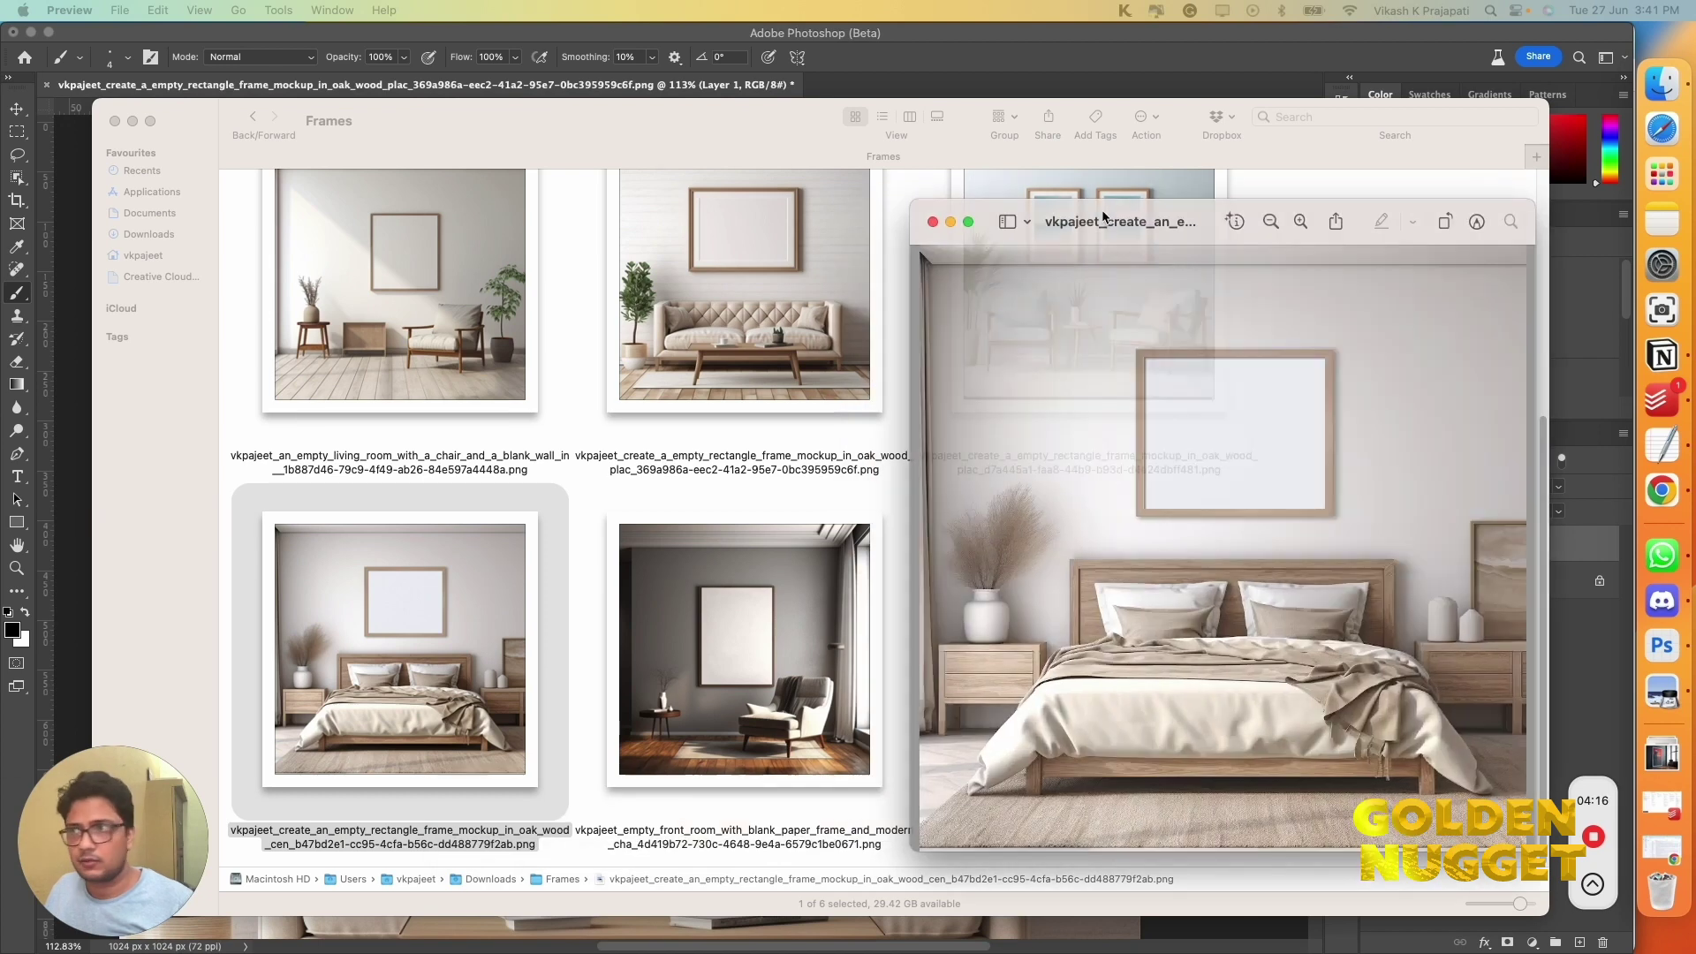
{"action": "left_click_drag", "start_coordinate": [1086, 216], "coordinate": [629, 168]}
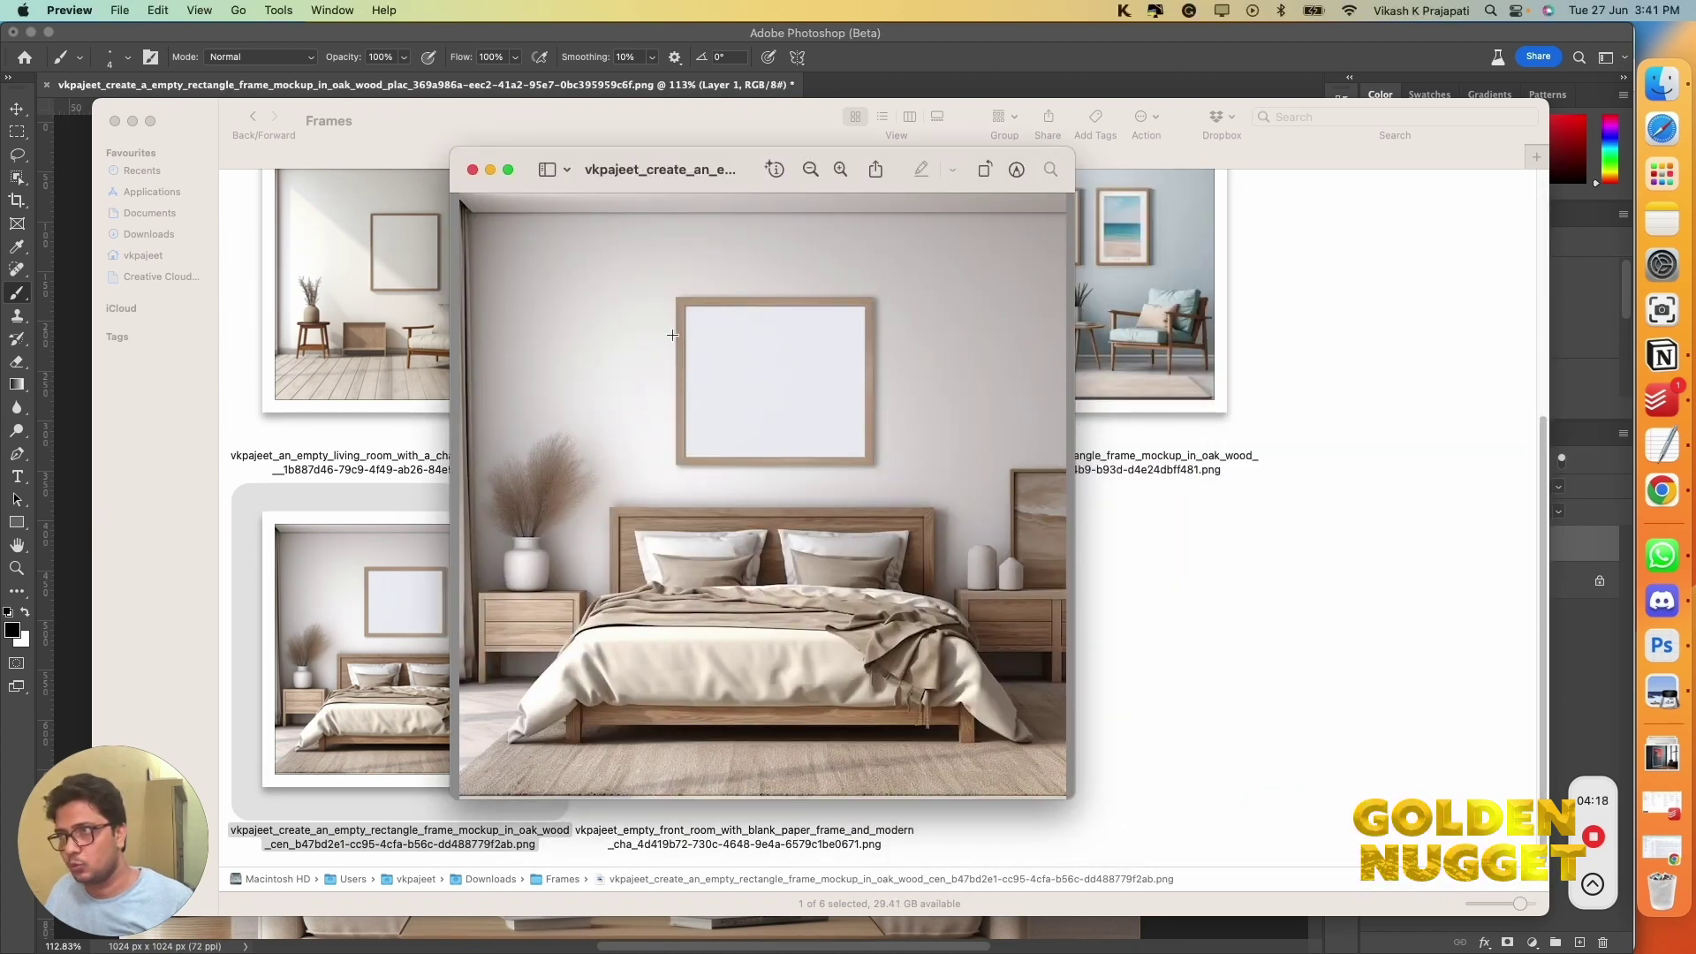
{"action": "key", "text": "super+w"}
Step: View the blue living-room mockup with two beach prints in Preview and close it
{"action": "scroll", "coordinate": [1362, 673], "scroll_direction": "up", "scroll_amount": 5}
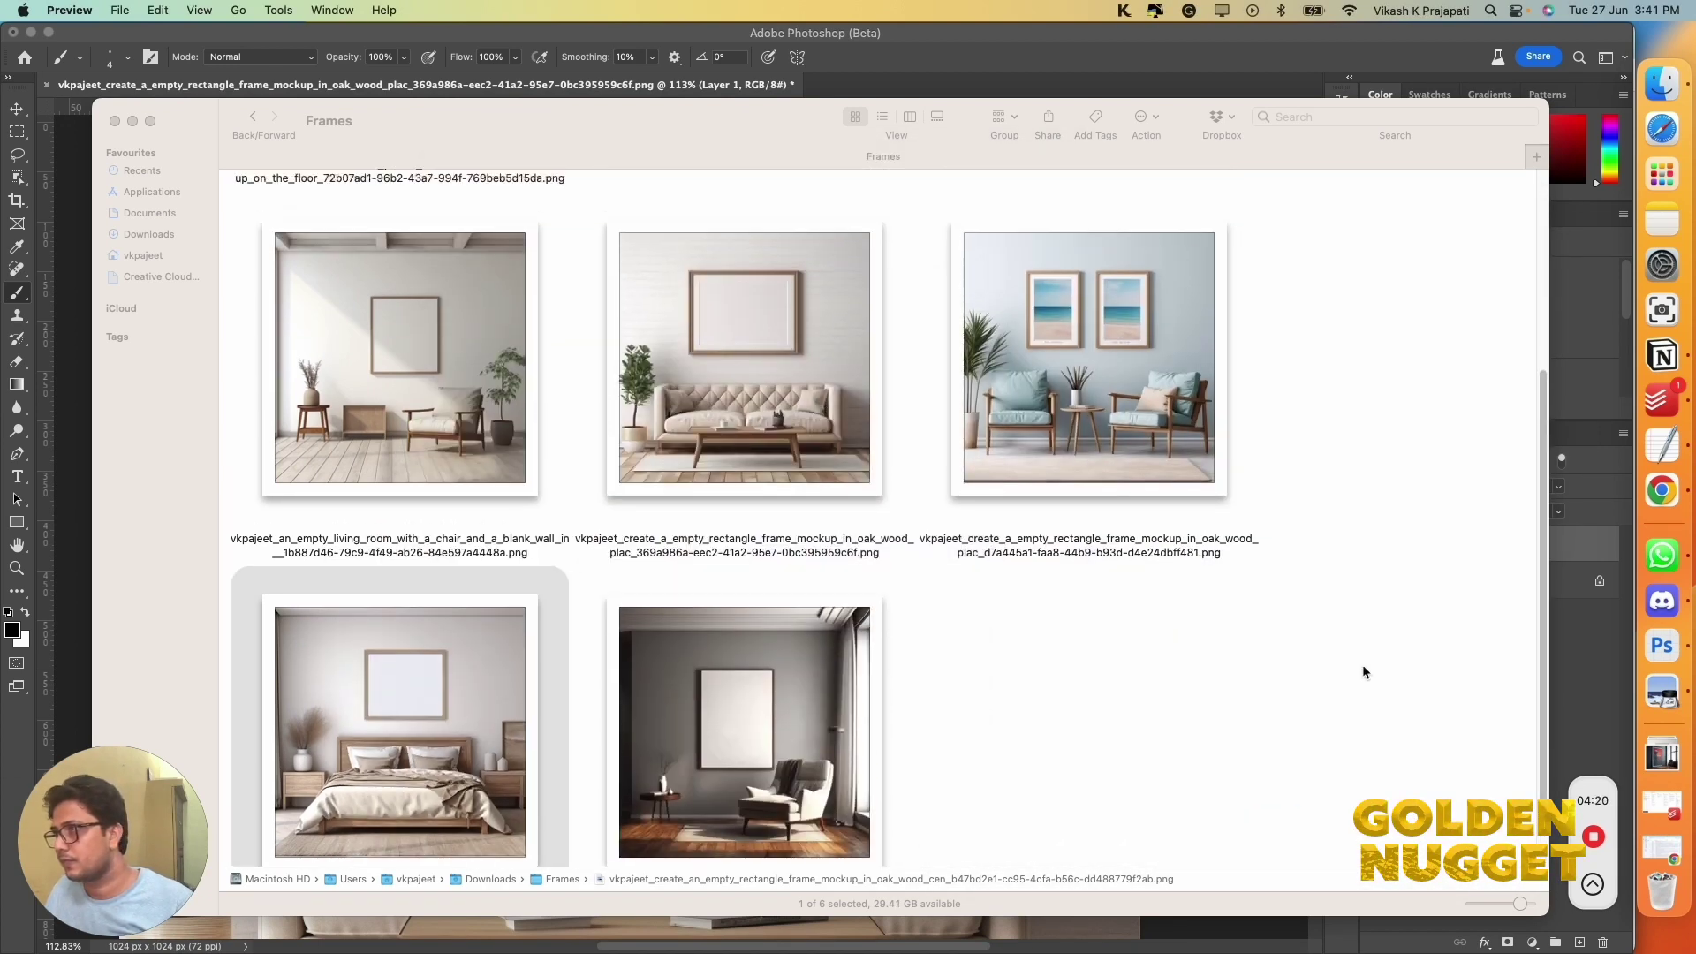
{"action": "key", "text": "Left"}
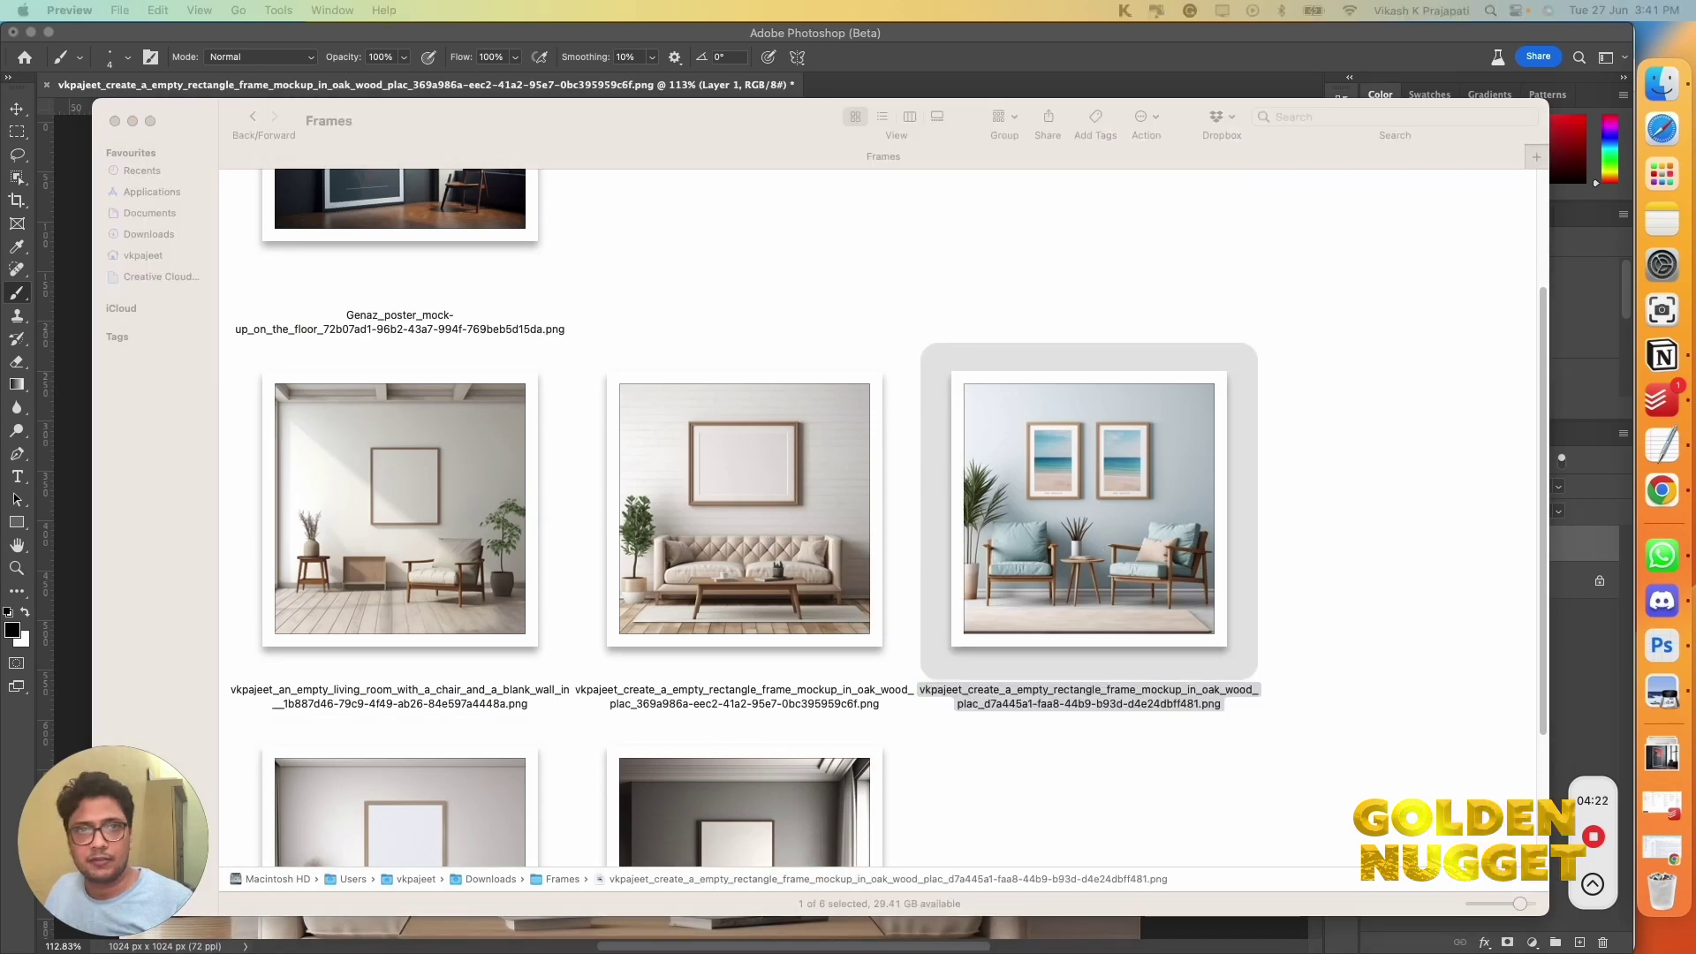
{"action": "double_click", "coordinate": [1088, 507]}
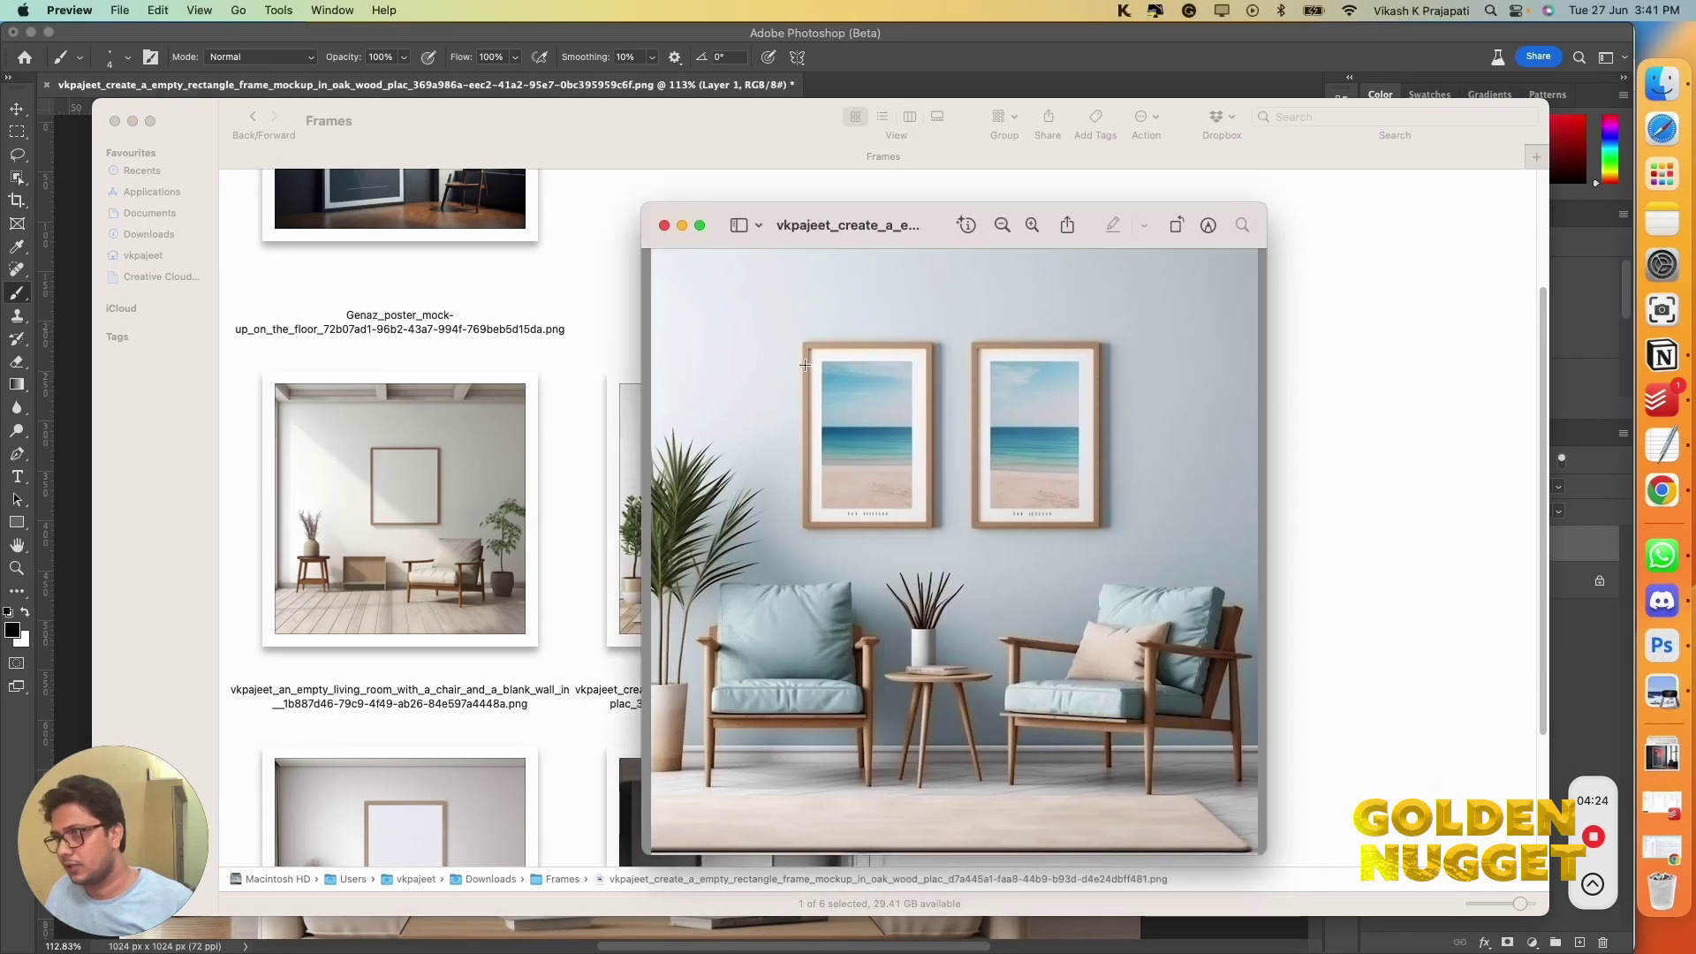
{"action": "key", "text": "super+w"}
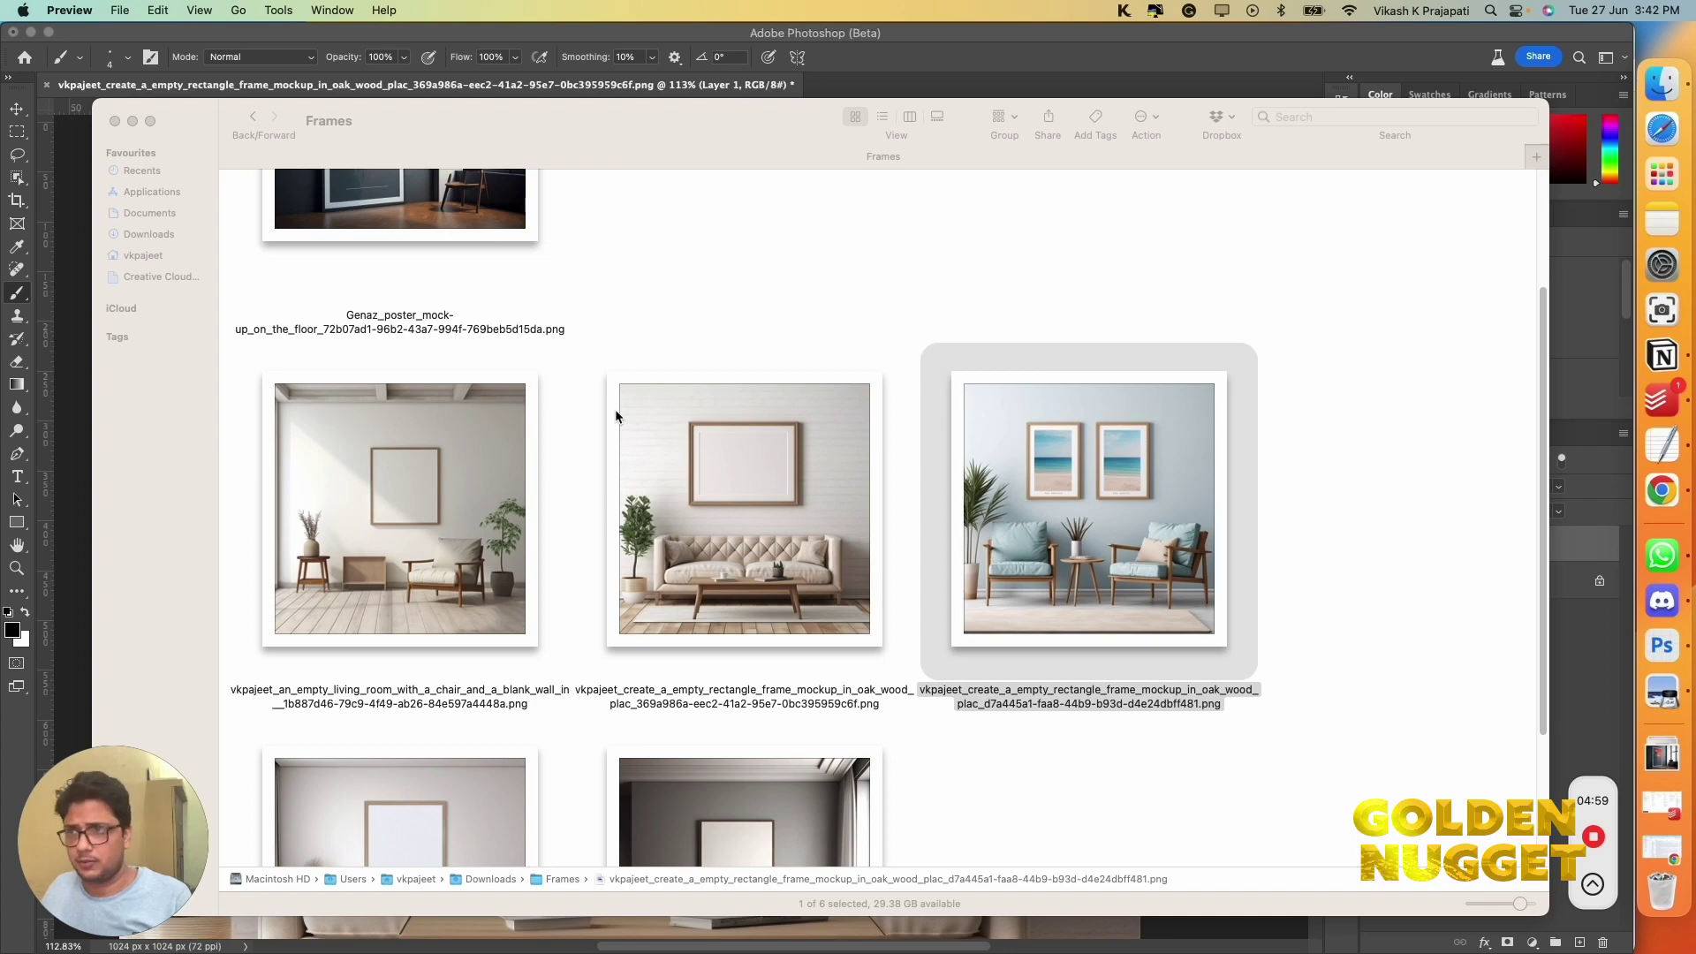
Step: Switch to Photoshop and make a rectangular selection around the whole picture frame, including its shadow and some surrounding wall
{"action": "scroll", "coordinate": [262, 788], "scroll_direction": "down", "scroll_amount": 2}
{"action": "key", "text": "ctrl+Up"}
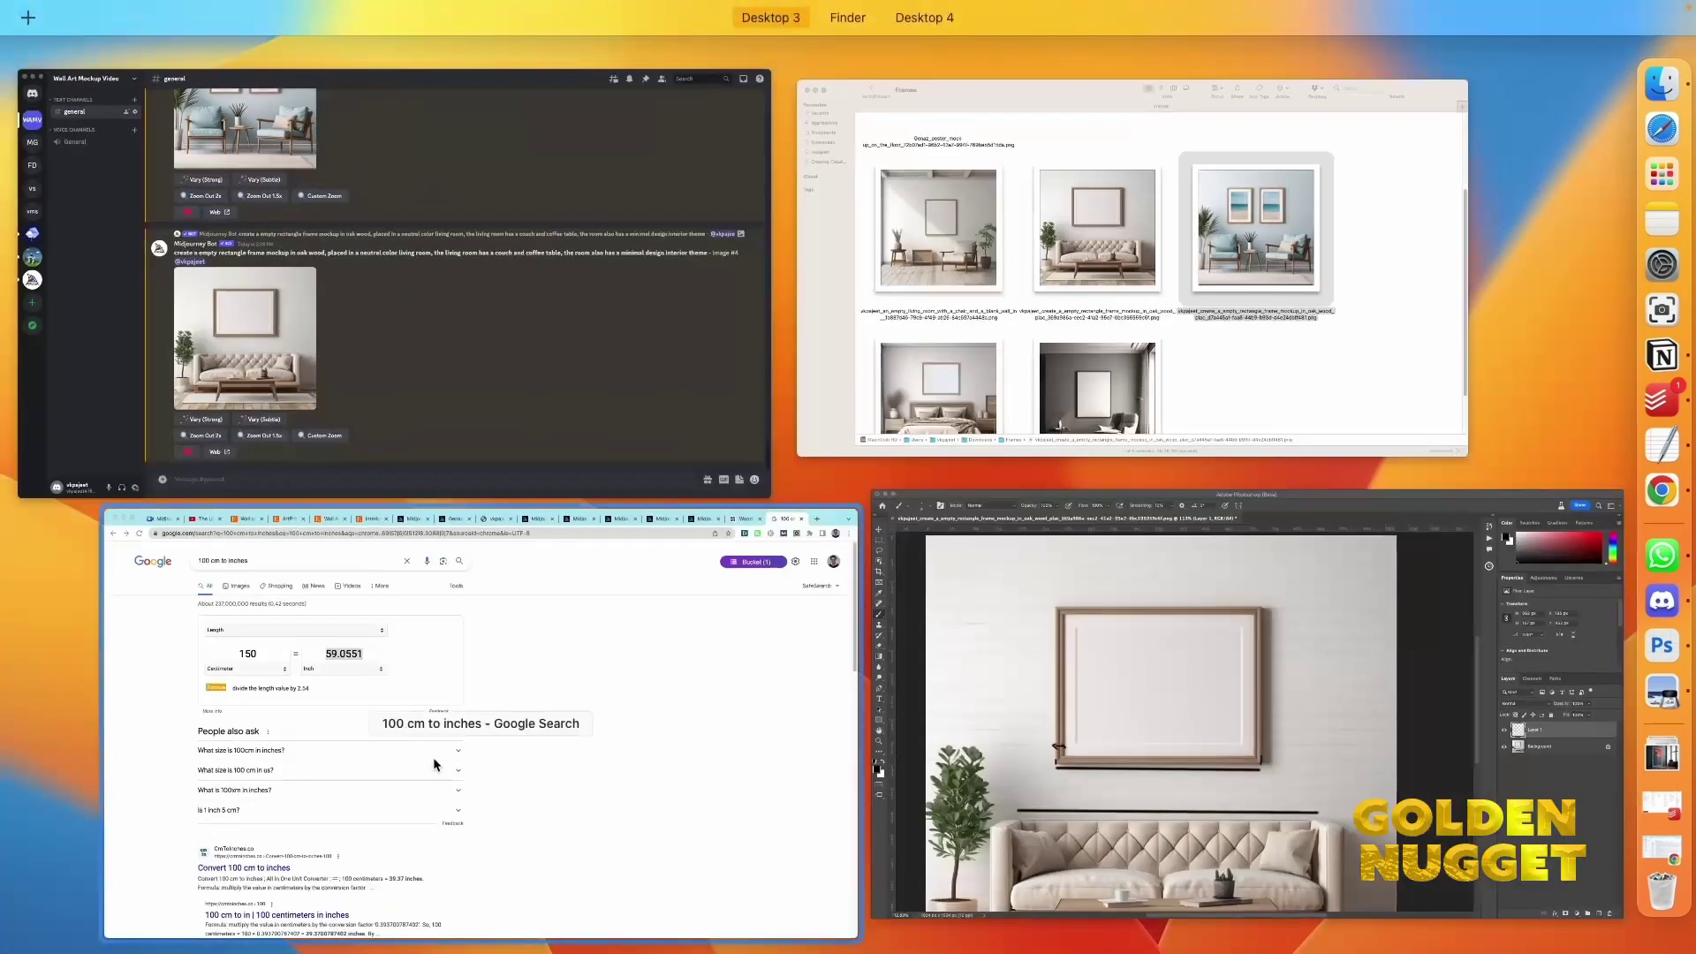
{"action": "left_click", "coordinate": [1027, 736]}
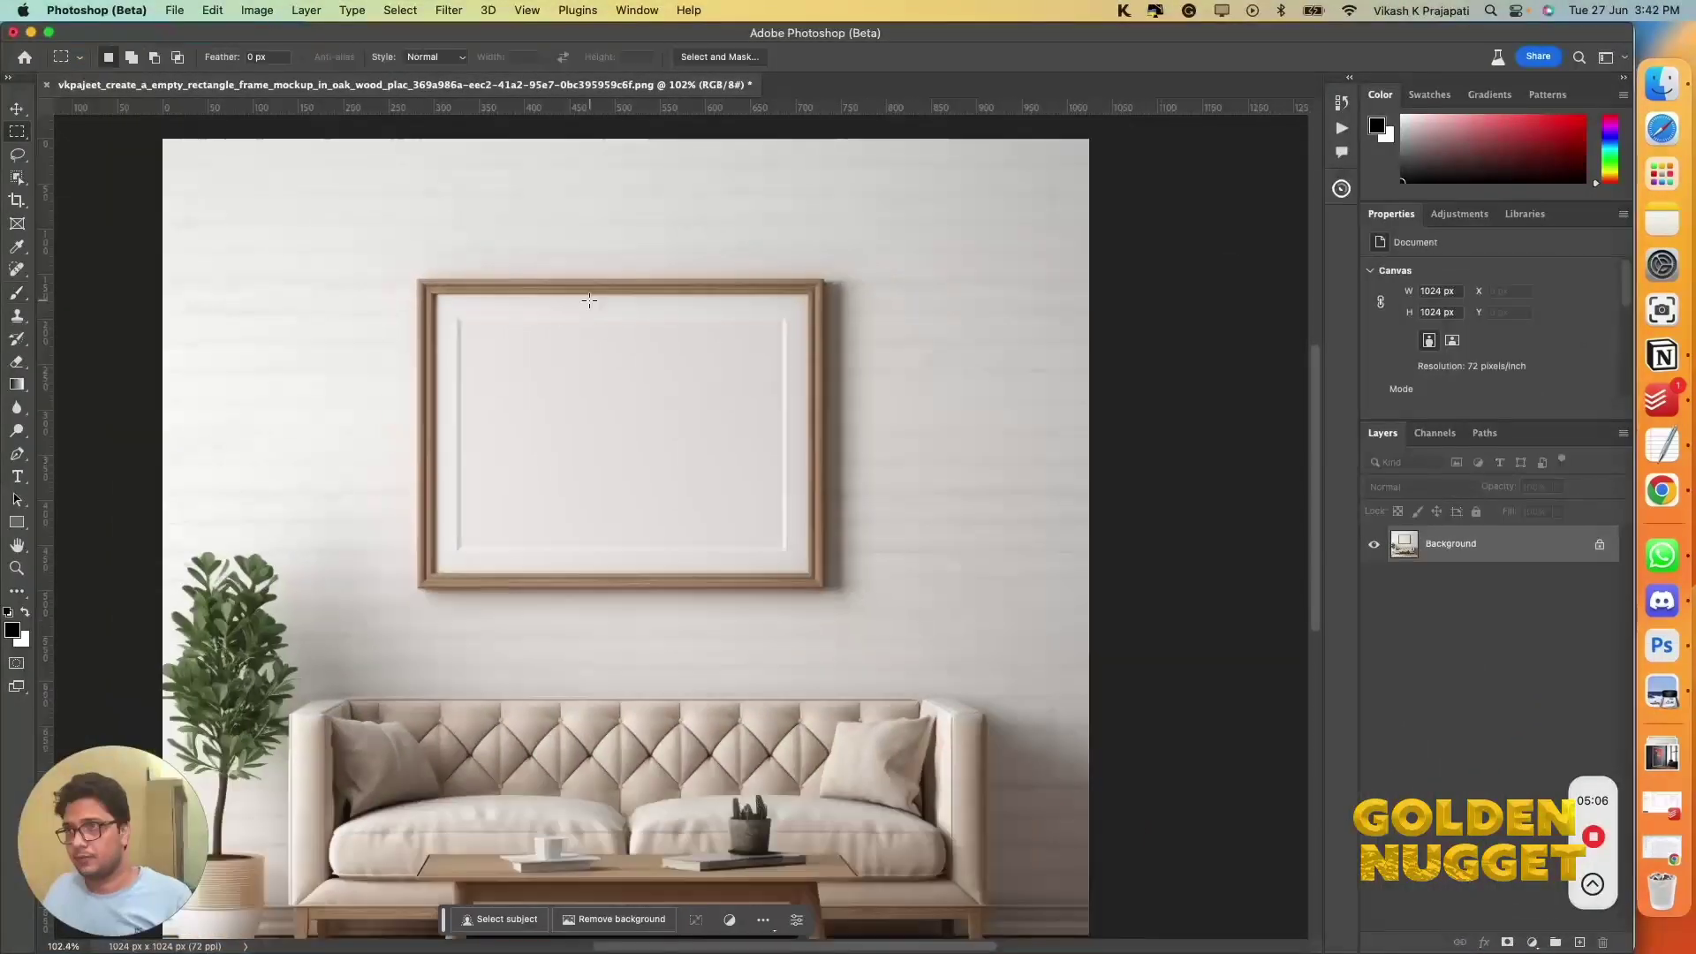
{"action": "scroll", "coordinate": [659, 330], "scroll_direction": "down", "scroll_amount": 3}
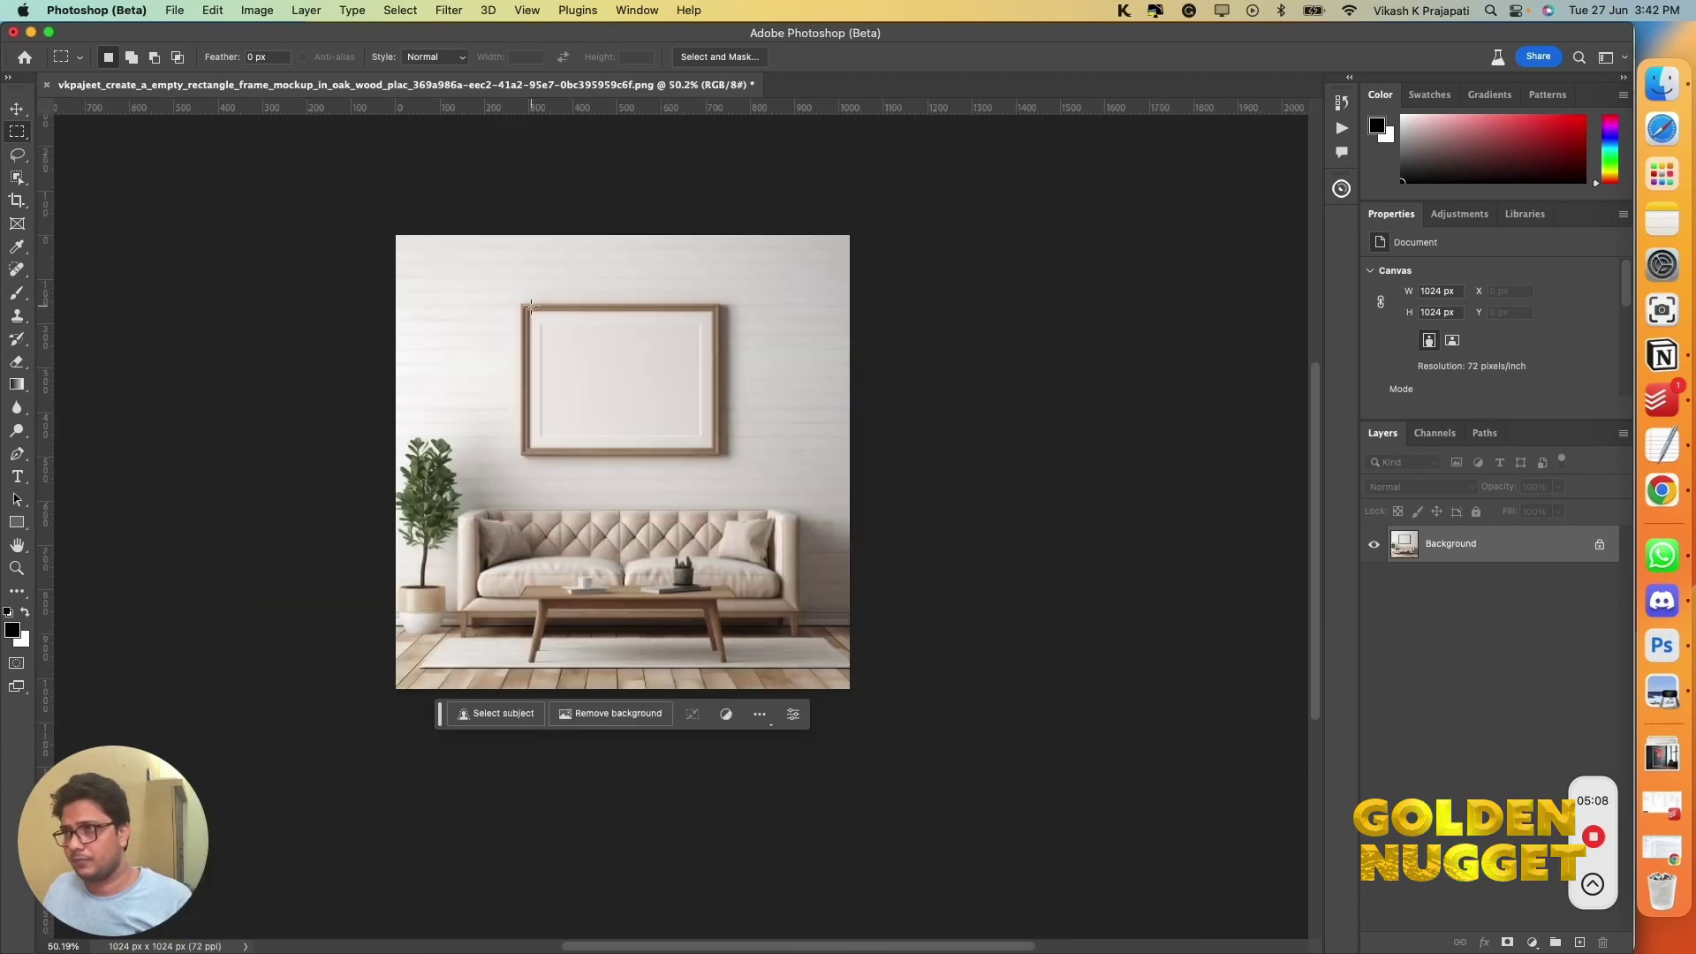
{"action": "scroll", "coordinate": [522, 304], "scroll_direction": "up", "scroll_amount": 4}
{"action": "left_click_drag", "start_coordinate": [440, 279], "coordinate": [1026, 655]}
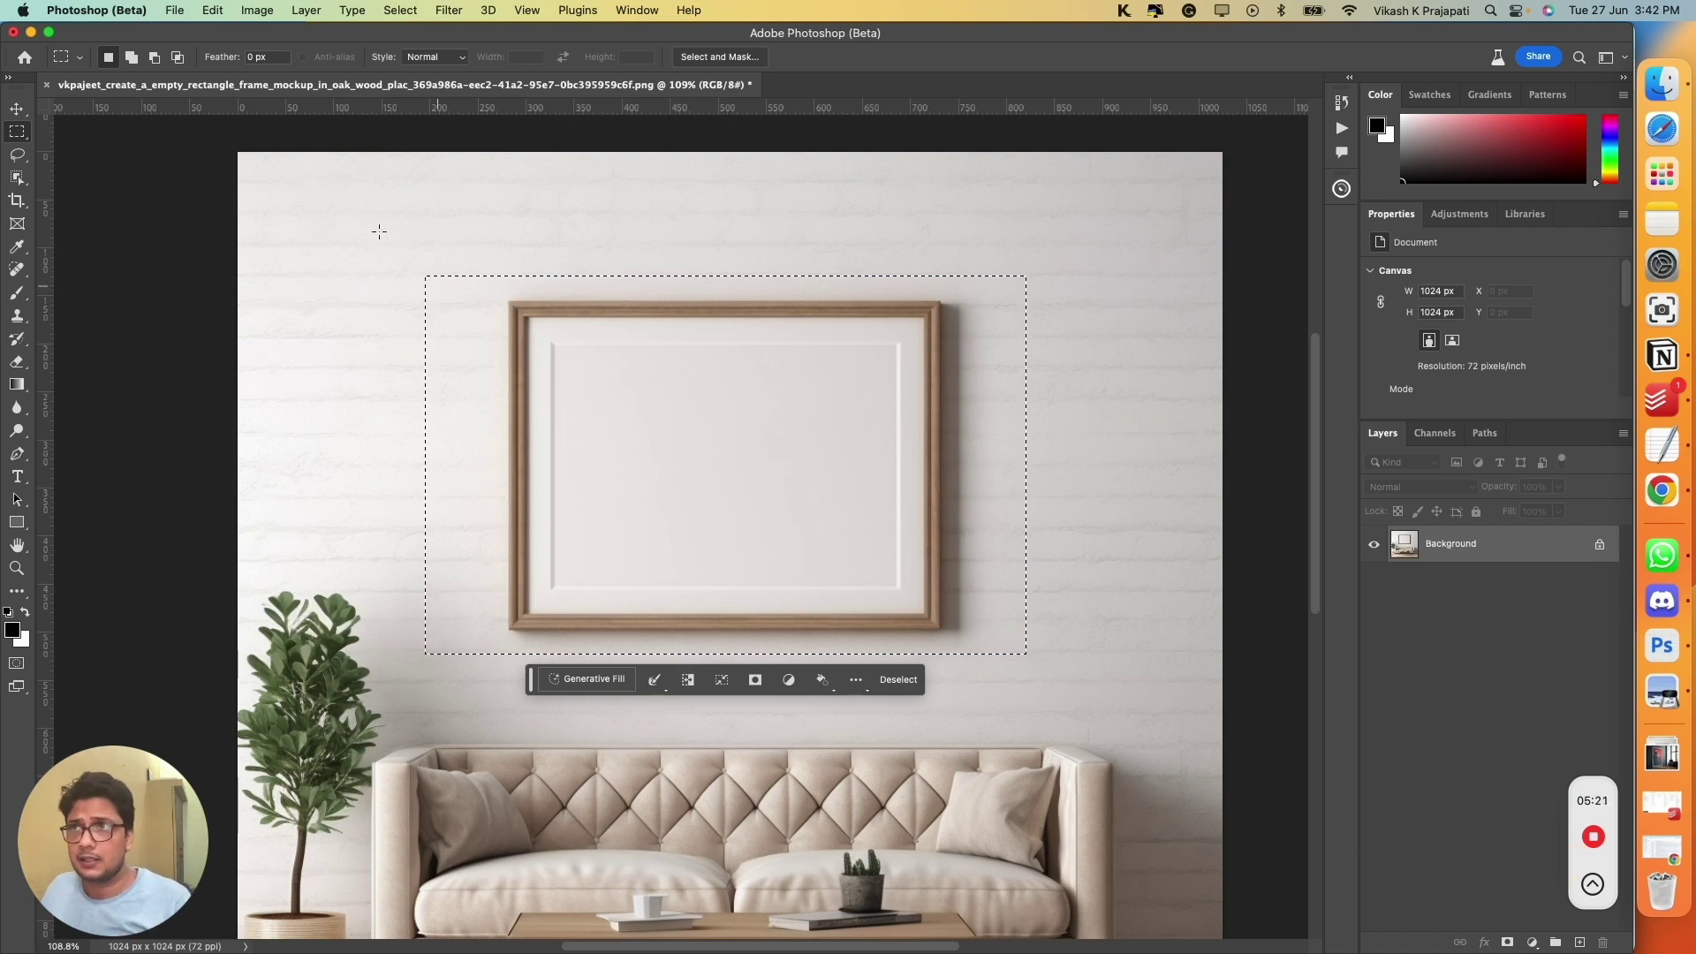
Step: Remove the selected picture frame from the wall using Generative Fill with an empty prompt
{"action": "left_click", "coordinate": [212, 10]}
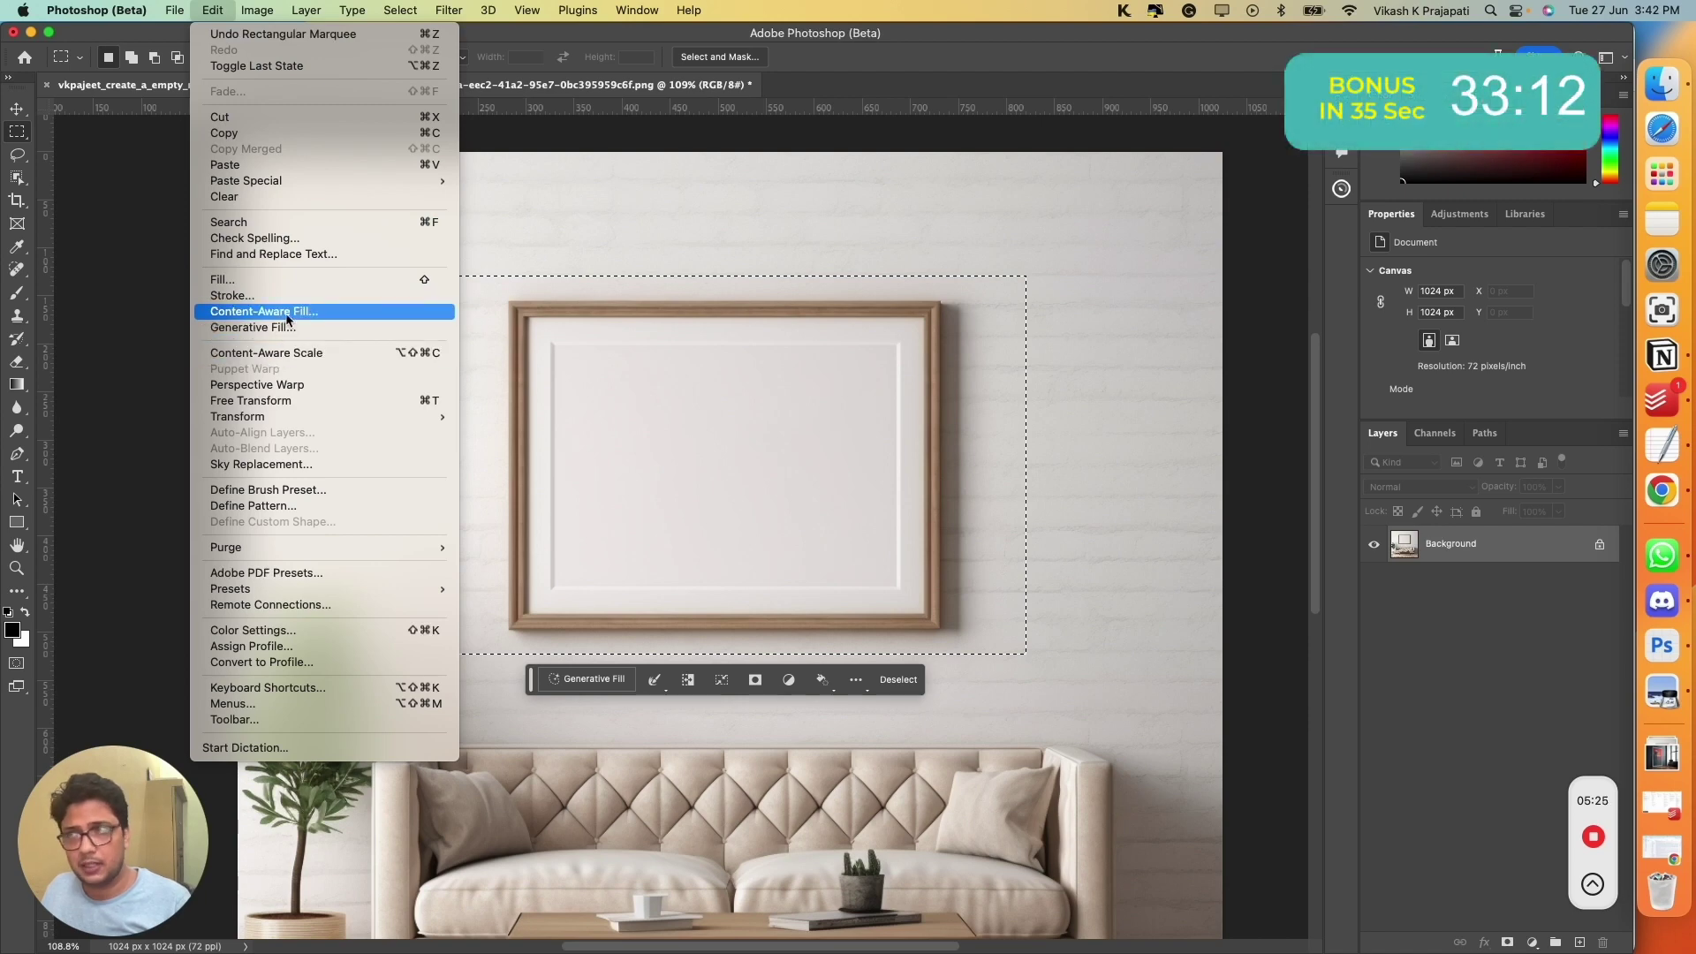
{"action": "left_click", "coordinate": [628, 352]}
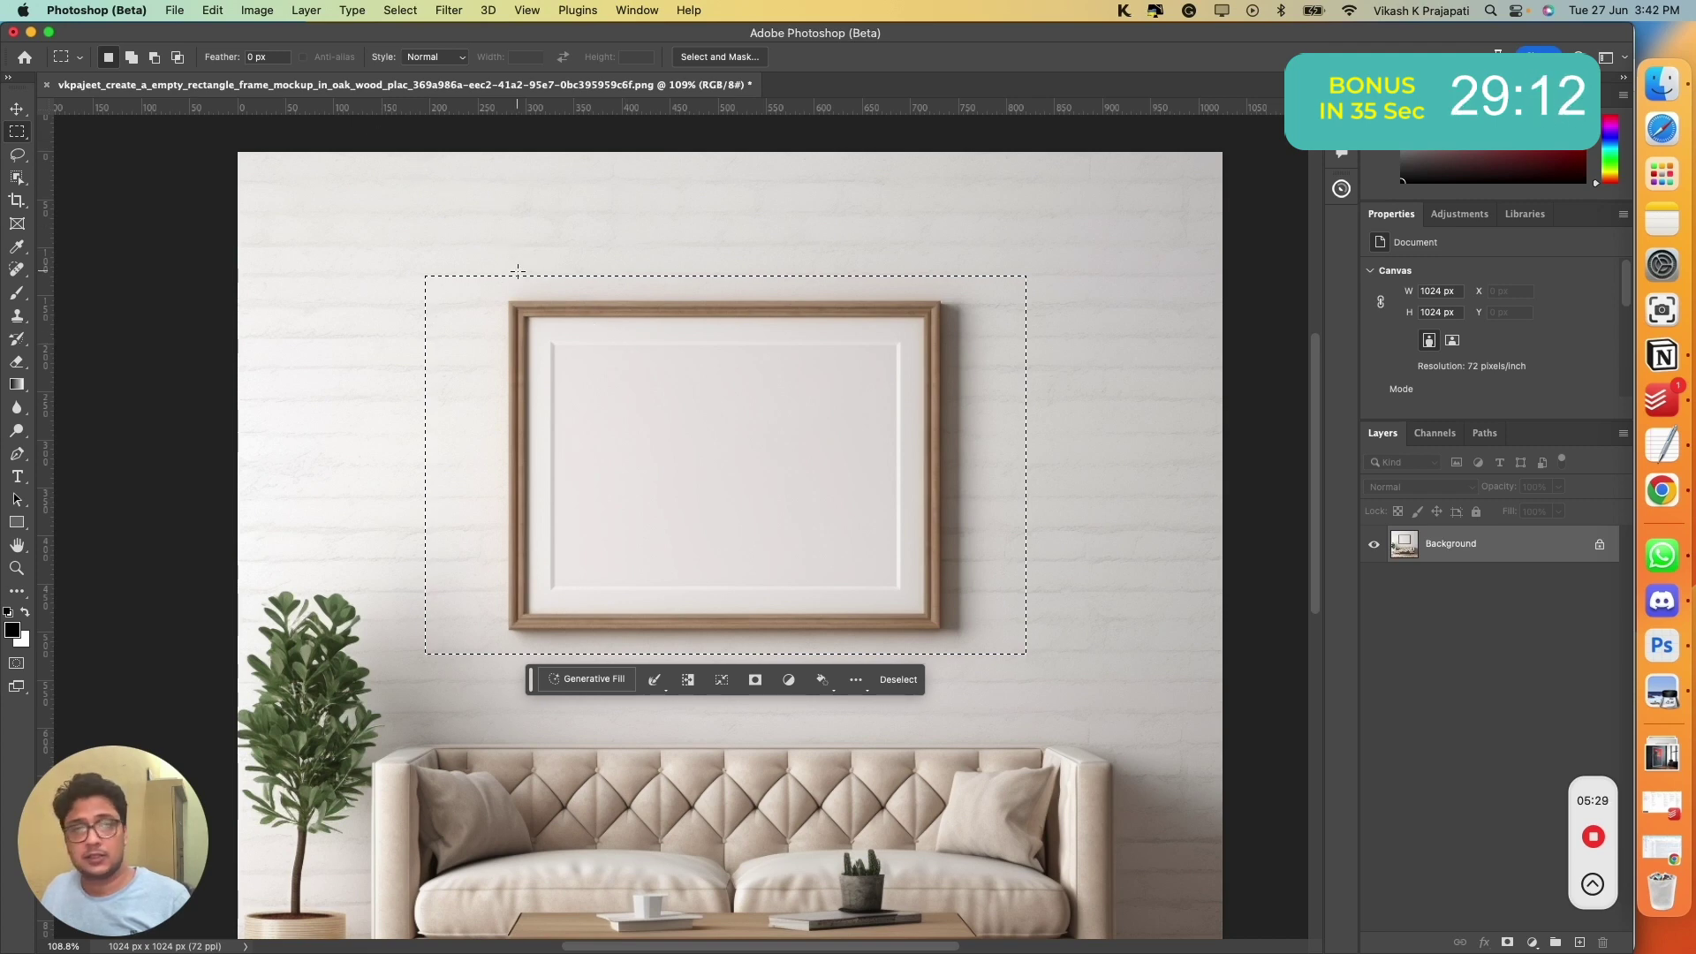
{"action": "left_click", "coordinate": [589, 680]}
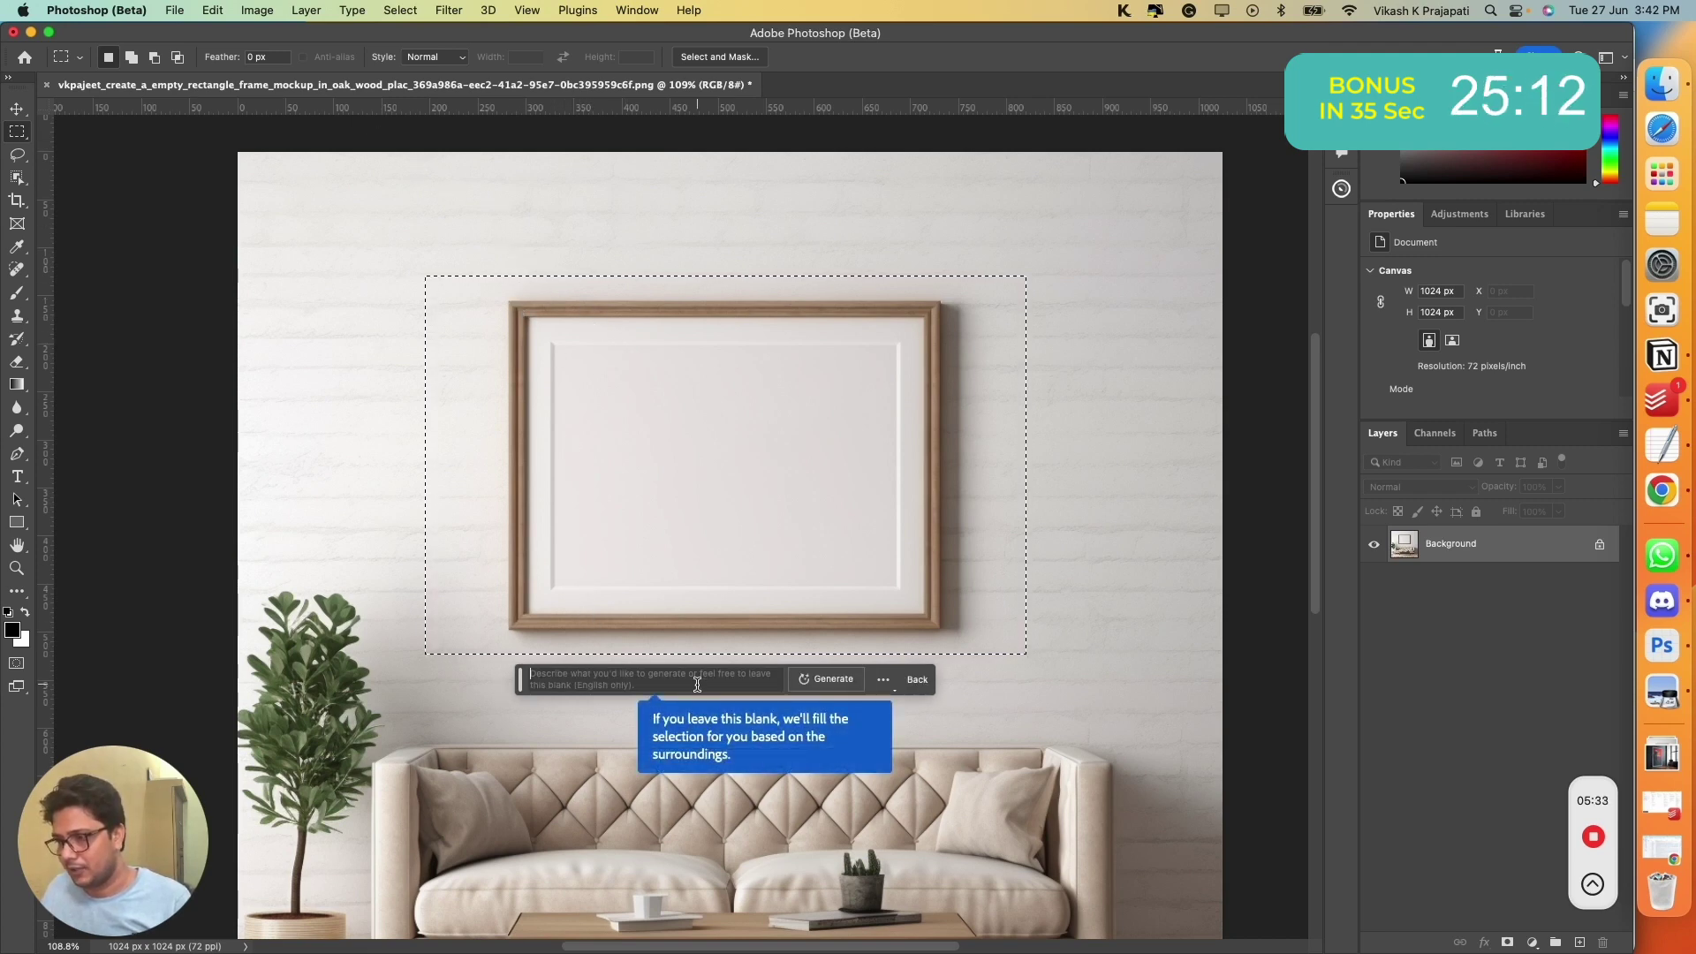
{"action": "key", "text": "Return"}
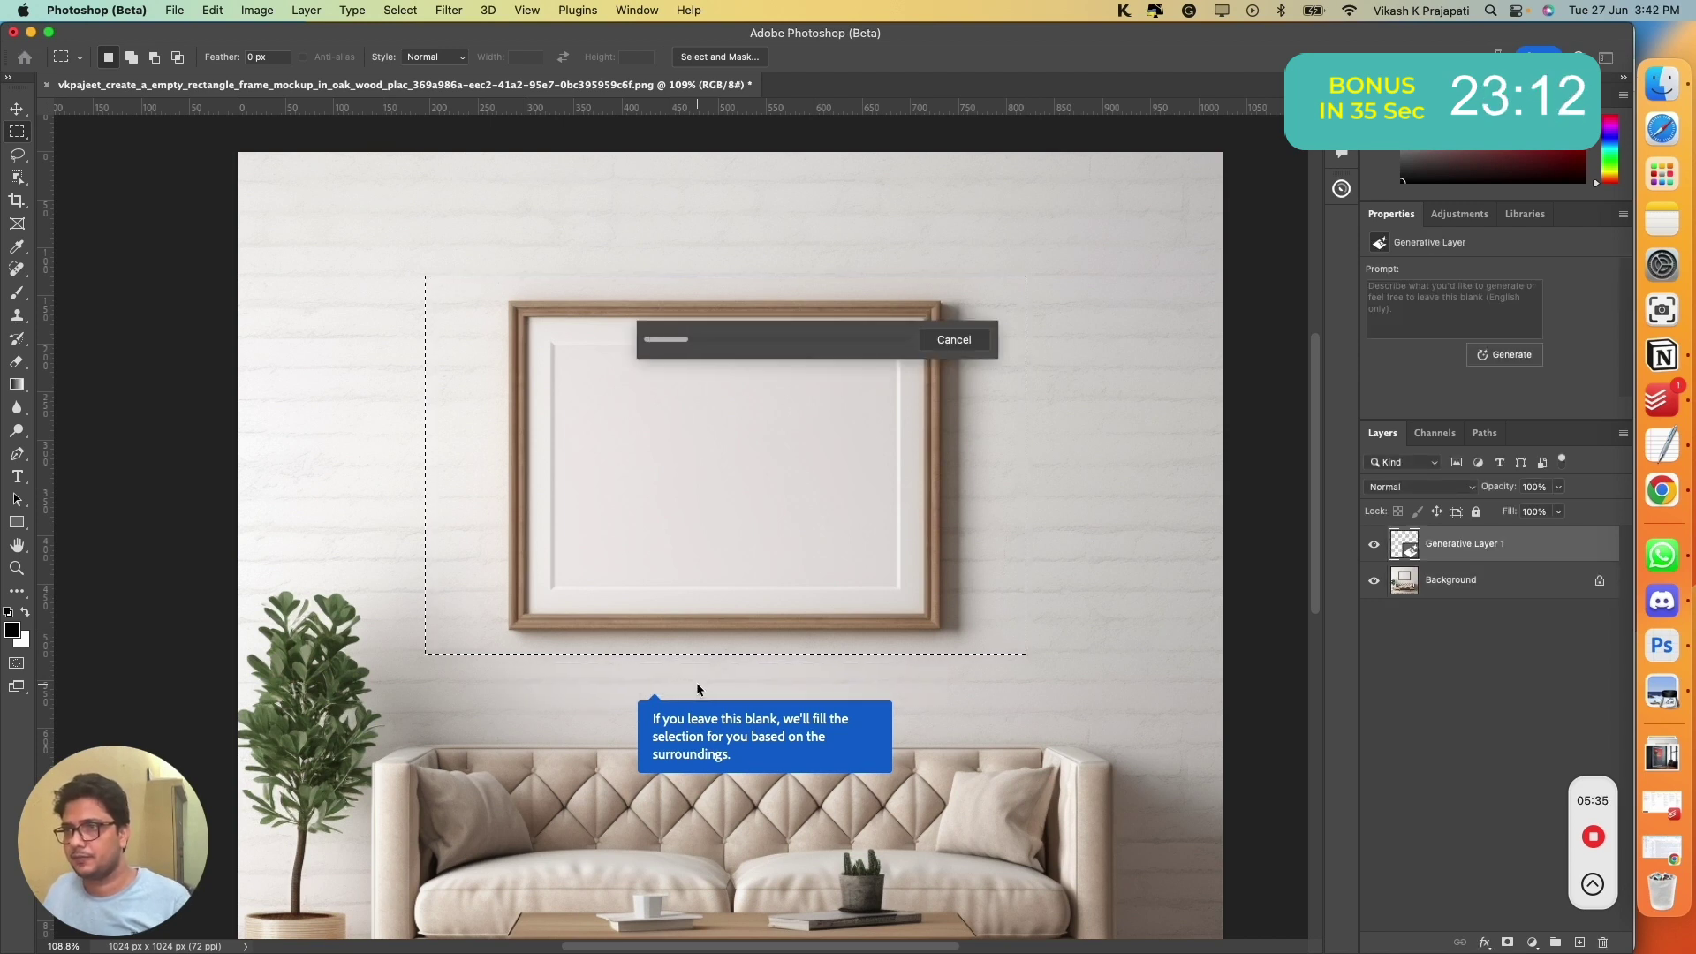
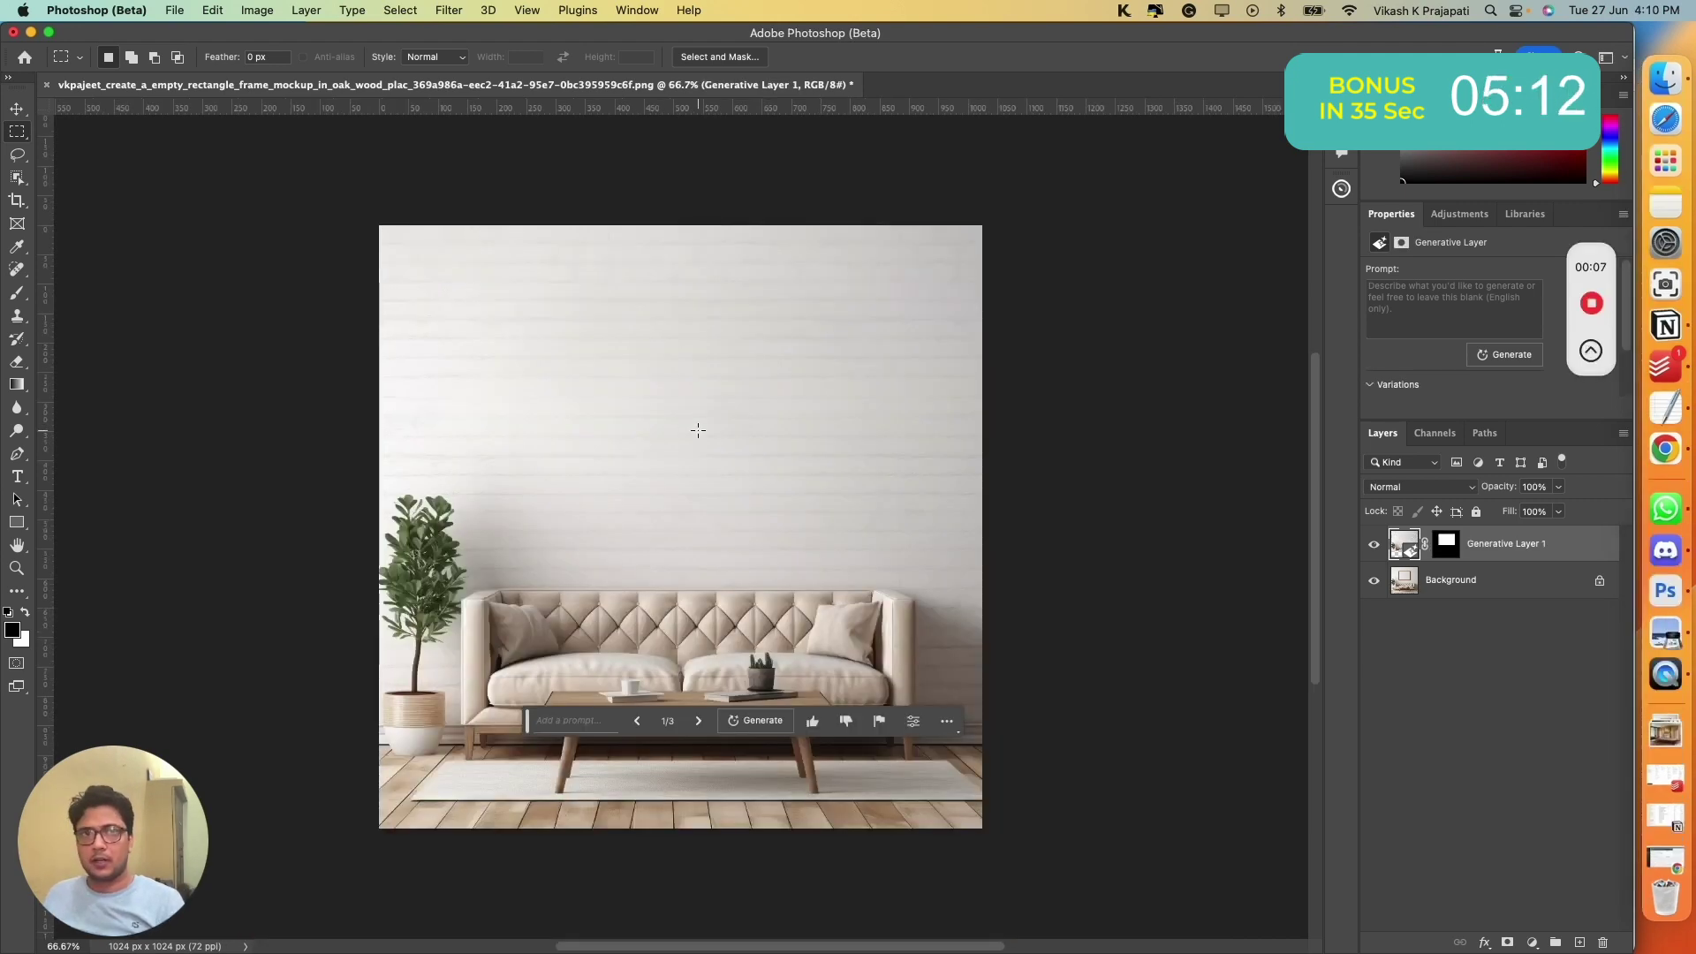
Step: In wood frame.psd, hide the Portrait and Landscape groups and expand the Square group
{"action": "key", "text": "v"}
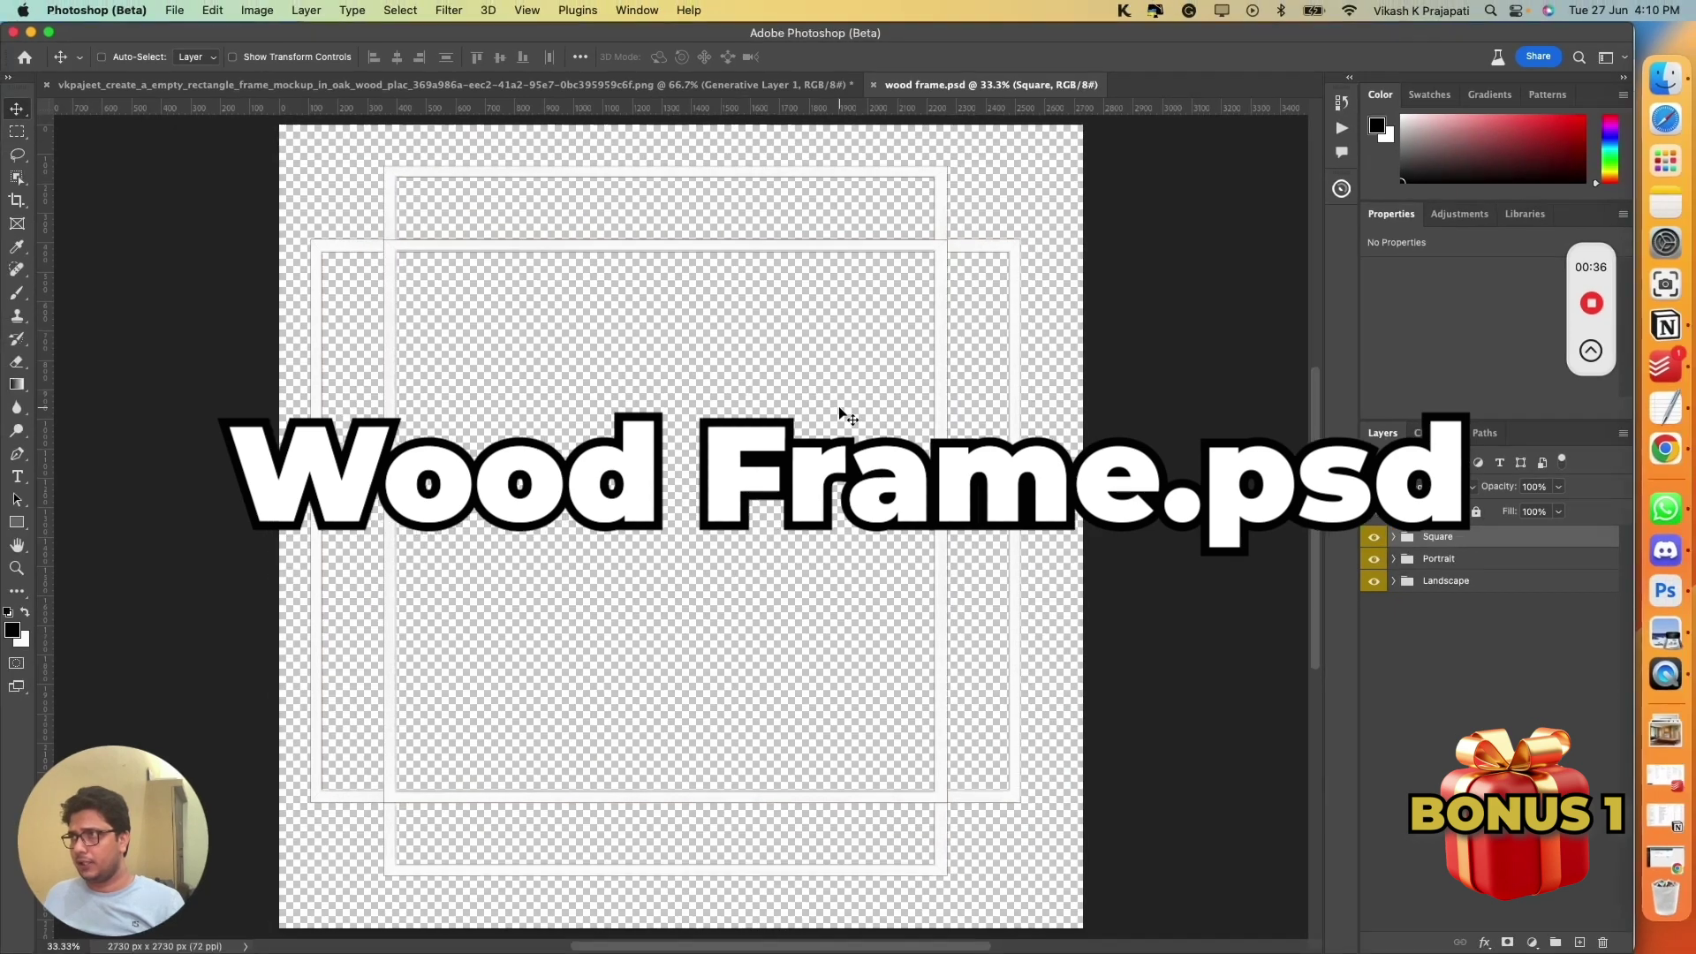
{"action": "scroll", "coordinate": [839, 407], "scroll_direction": "down", "scroll_amount": 1}
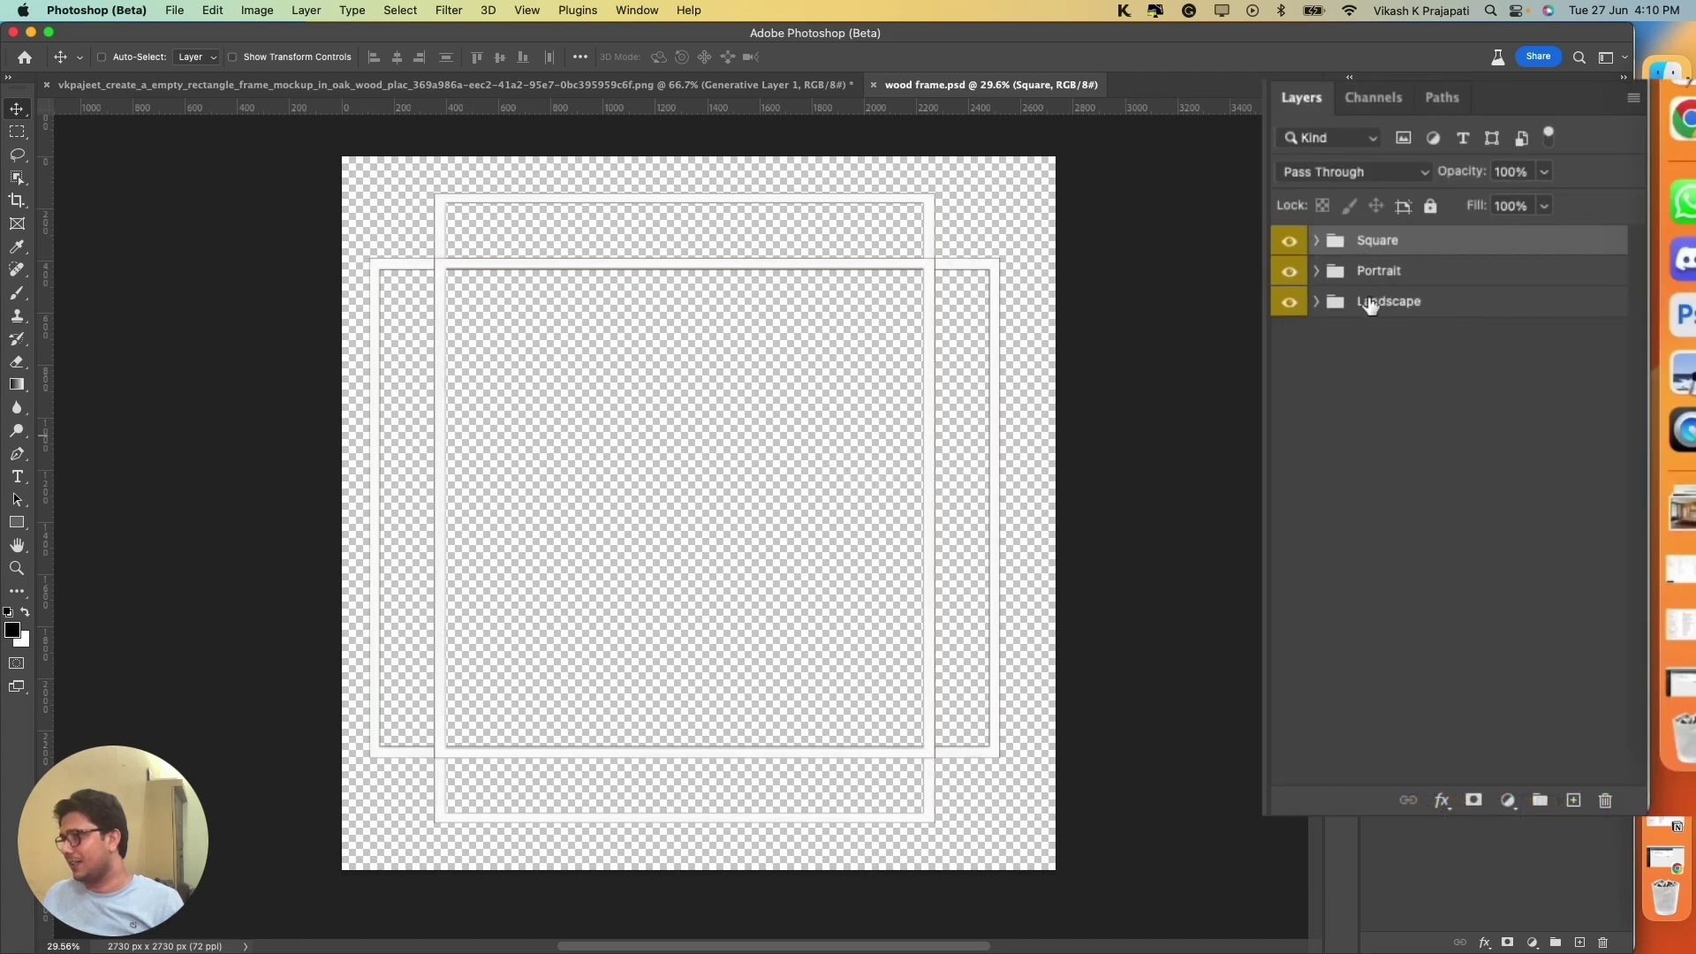
{"action": "left_click", "coordinate": [1288, 271]}
{"action": "left_click", "coordinate": [1289, 302]}
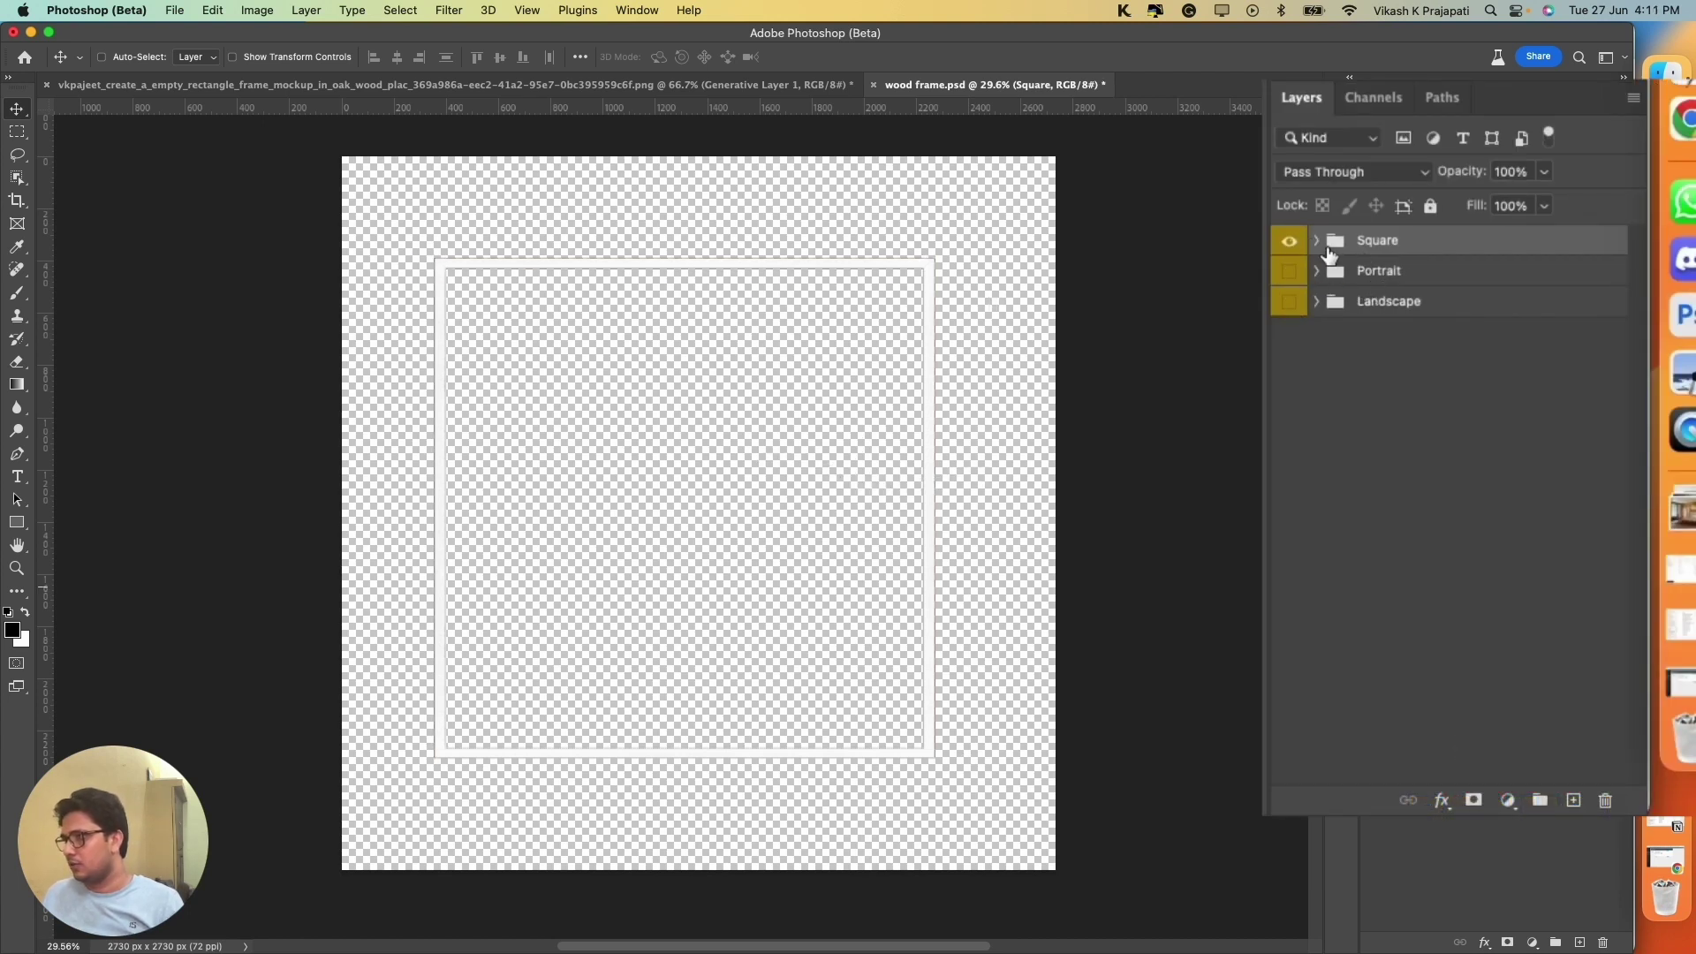
{"action": "left_click", "coordinate": [1316, 241]}
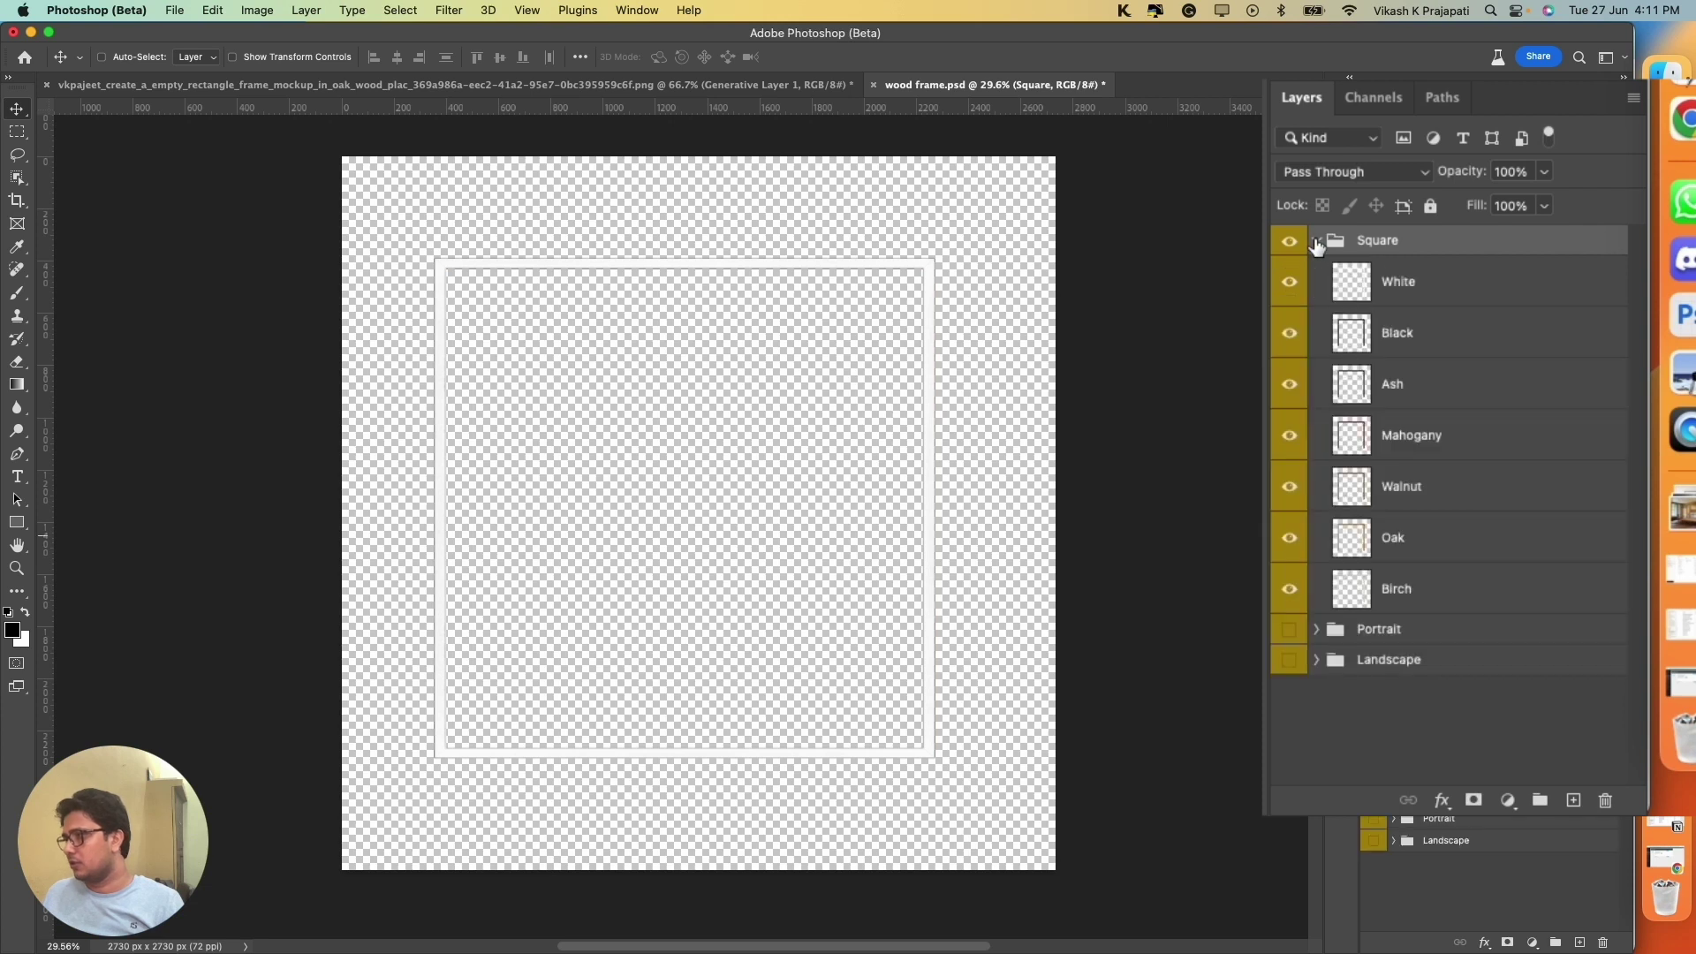
Step: Preview the square frame finishes by hiding the layers one by one from White to Birch, and show them all again
{"action": "left_click", "coordinate": [1401, 276]}
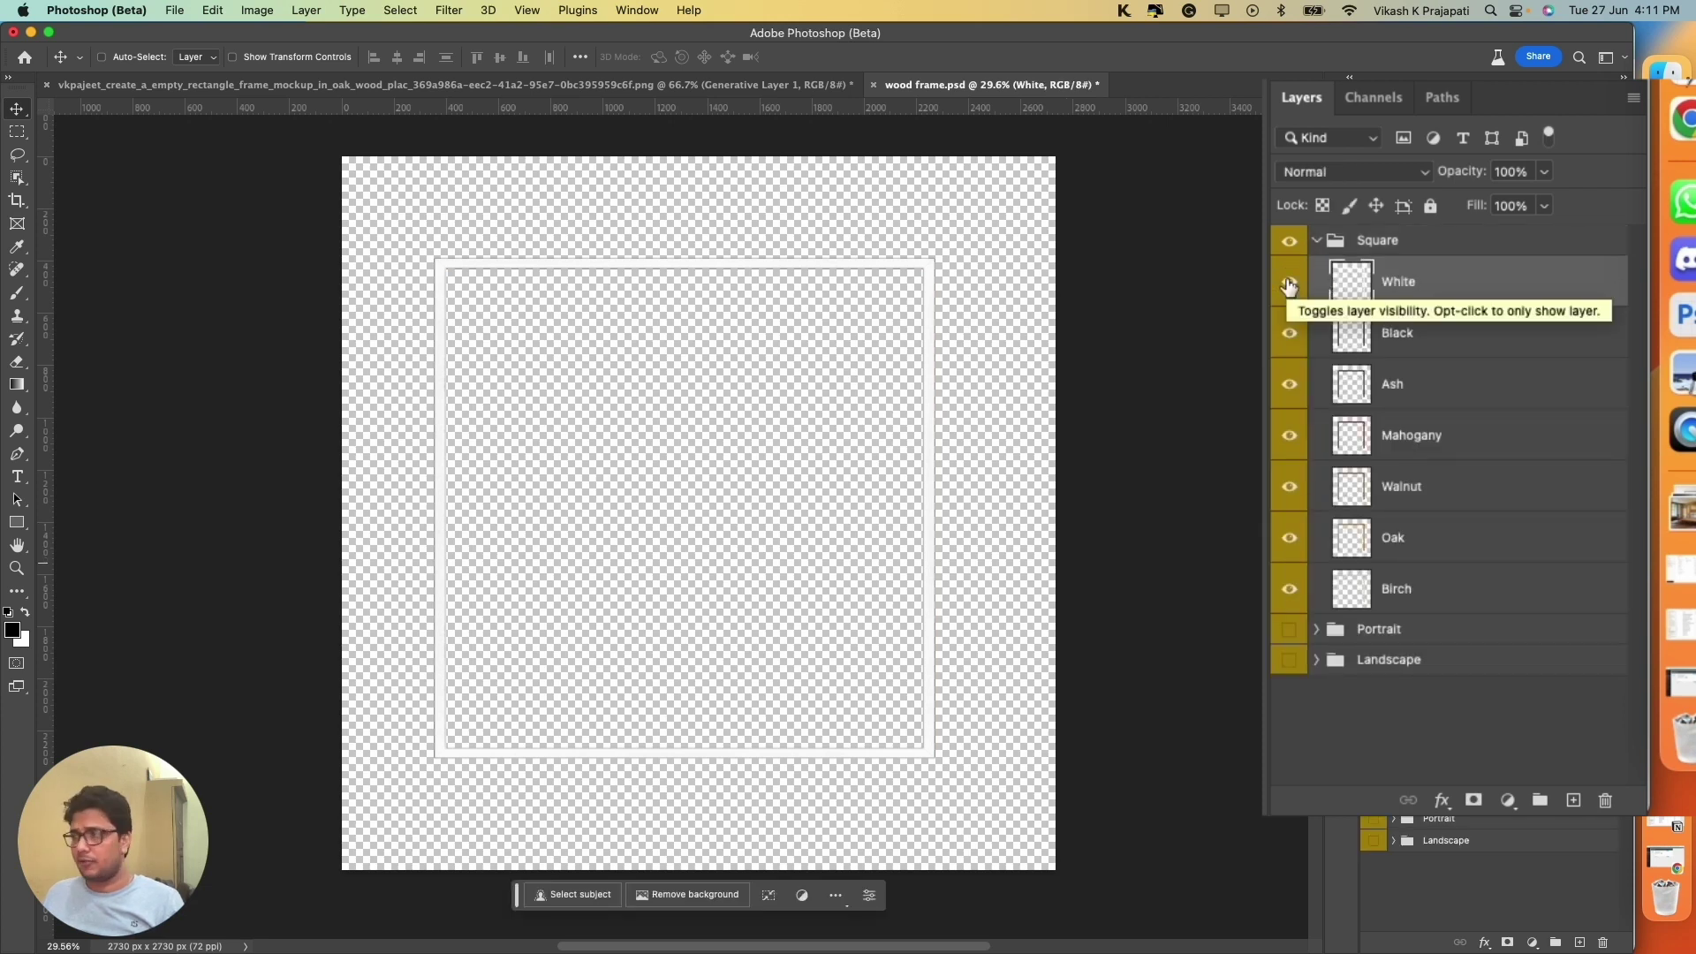
{"action": "left_click", "coordinate": [1288, 282]}
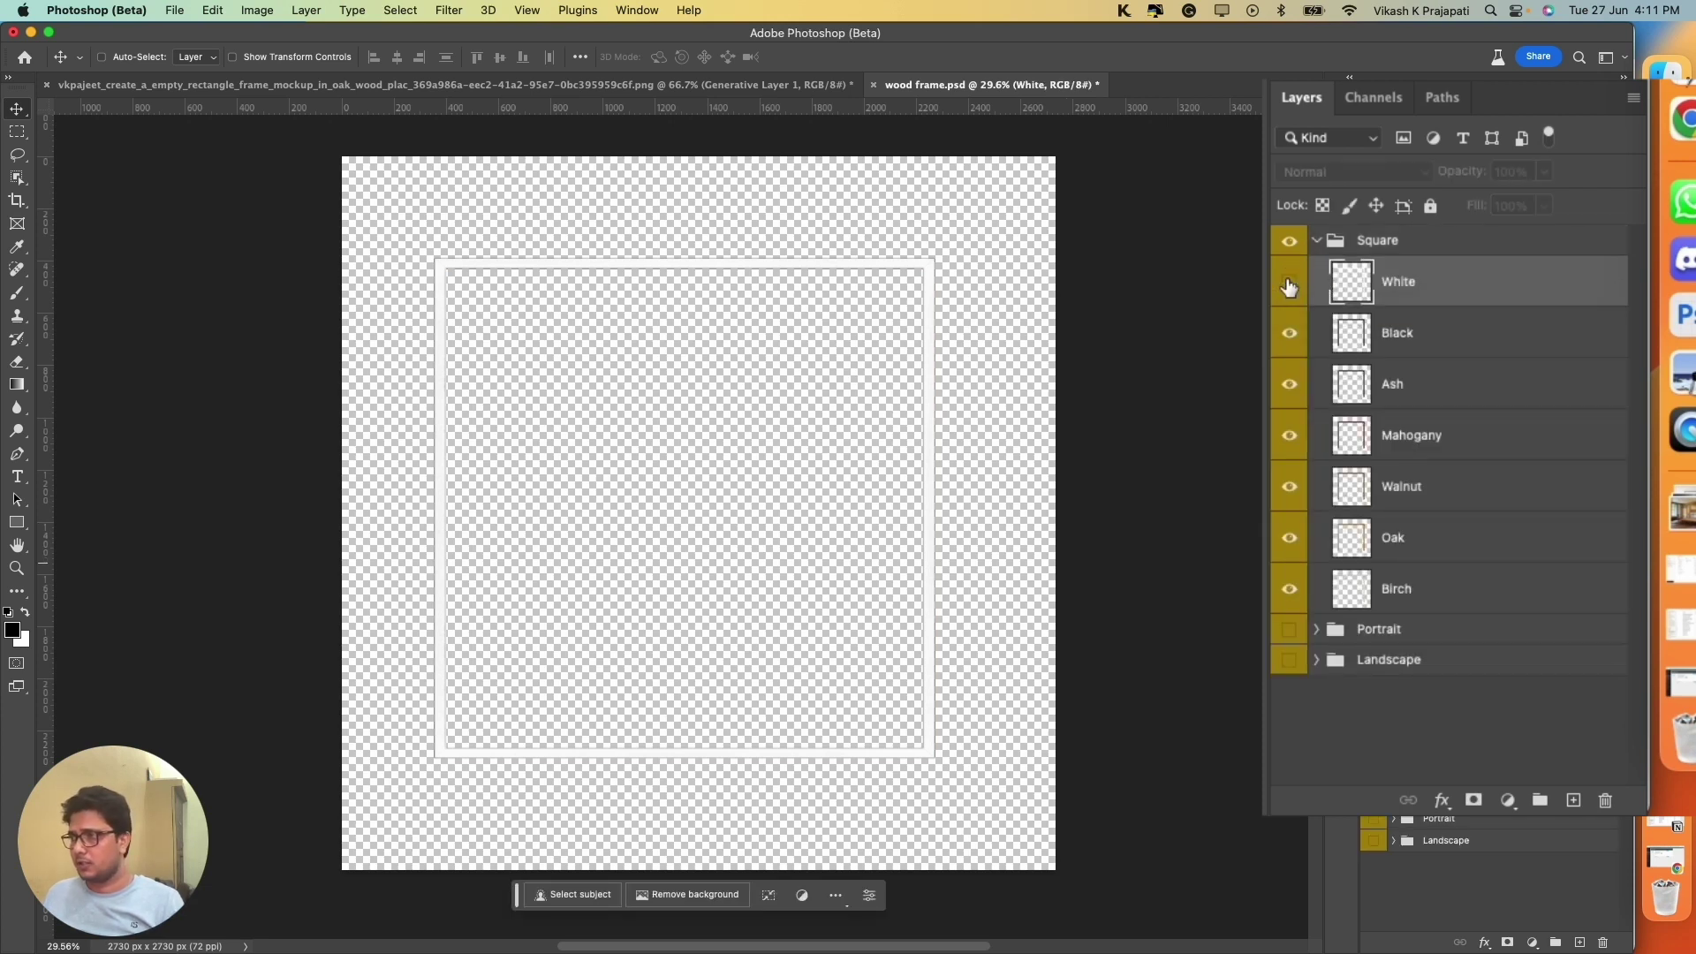
{"action": "left_click", "coordinate": [1288, 332]}
{"action": "left_click", "coordinate": [1289, 383]}
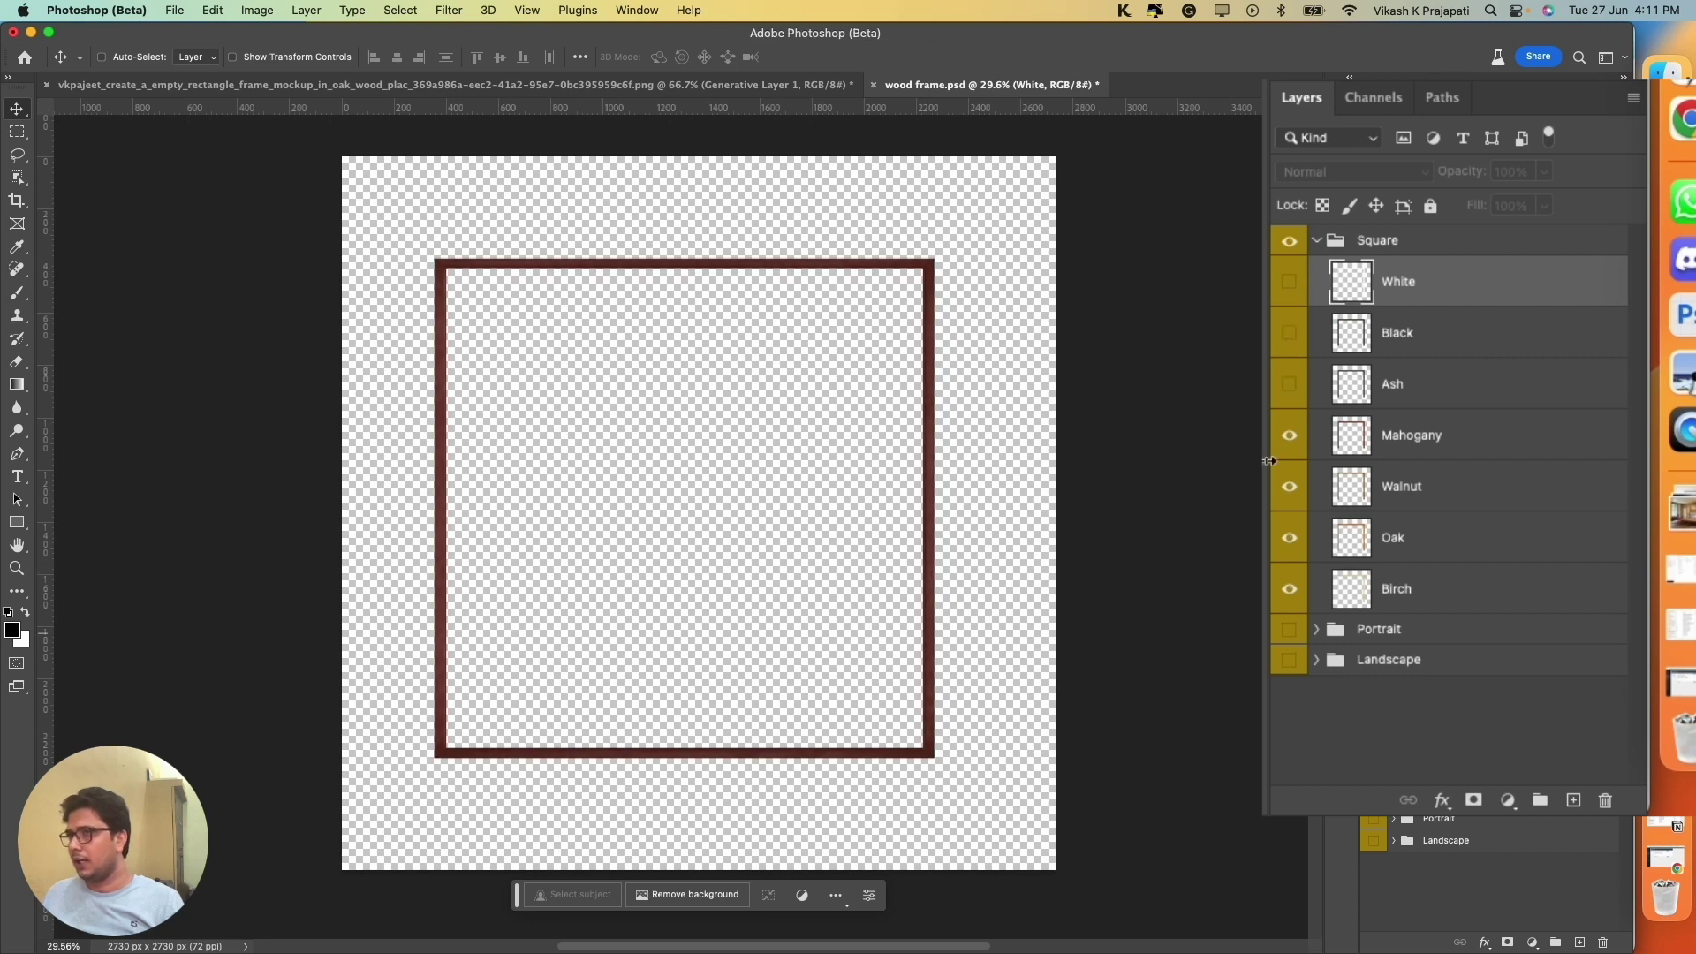
{"action": "left_click", "coordinate": [1288, 435]}
{"action": "left_click", "coordinate": [1288, 486]}
{"action": "left_click", "coordinate": [1290, 537]}
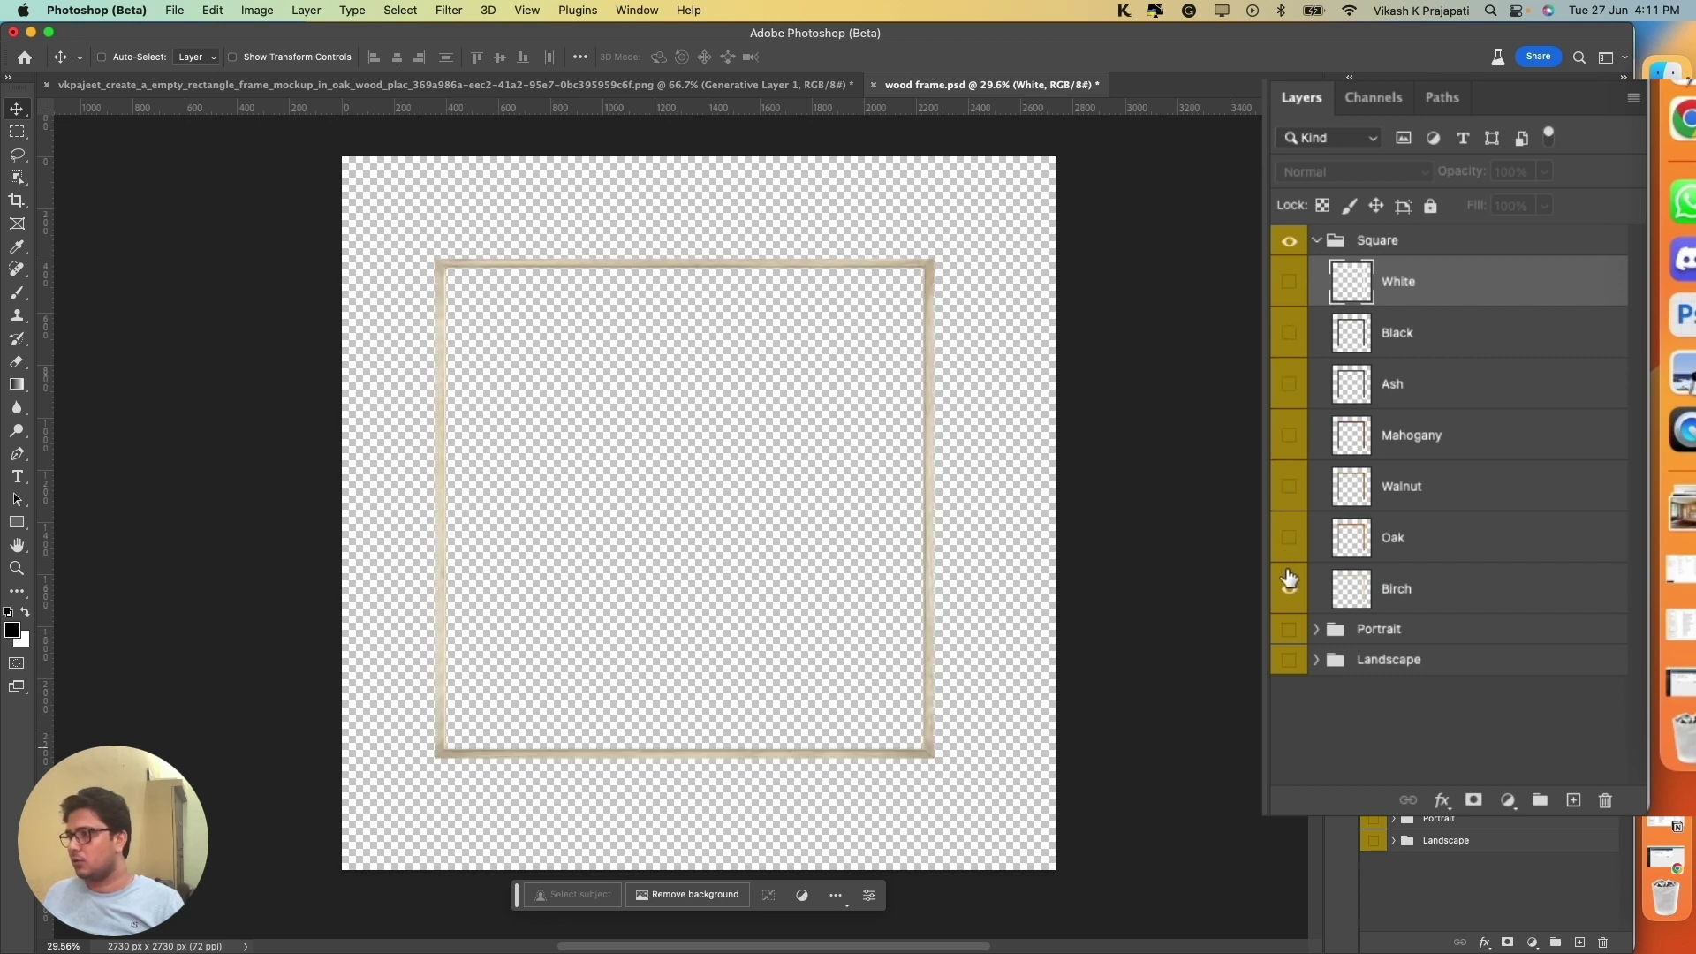
{"action": "left_click", "coordinate": [1289, 588]}
{"action": "left_click_drag", "start_coordinate": [1290, 589], "coordinate": [1289, 283]}
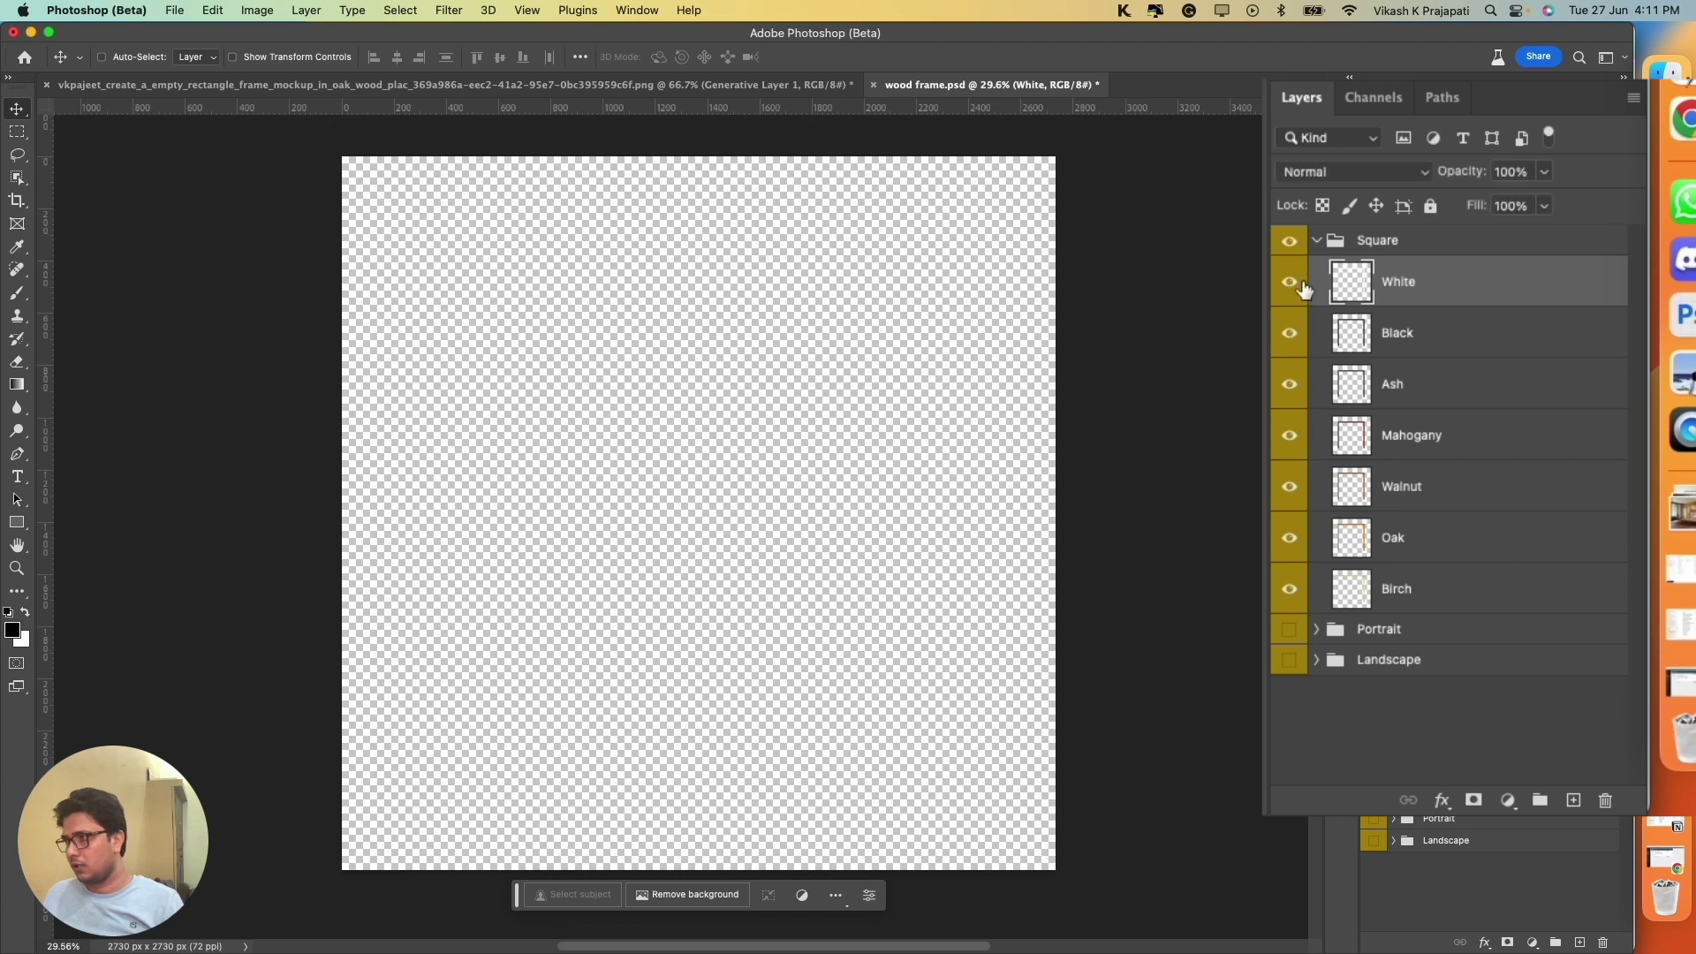
Step: Duplicate the Oak layer of the Square group into the living-room image document and switch to that document
{"action": "left_click", "coordinate": [1450, 752]}
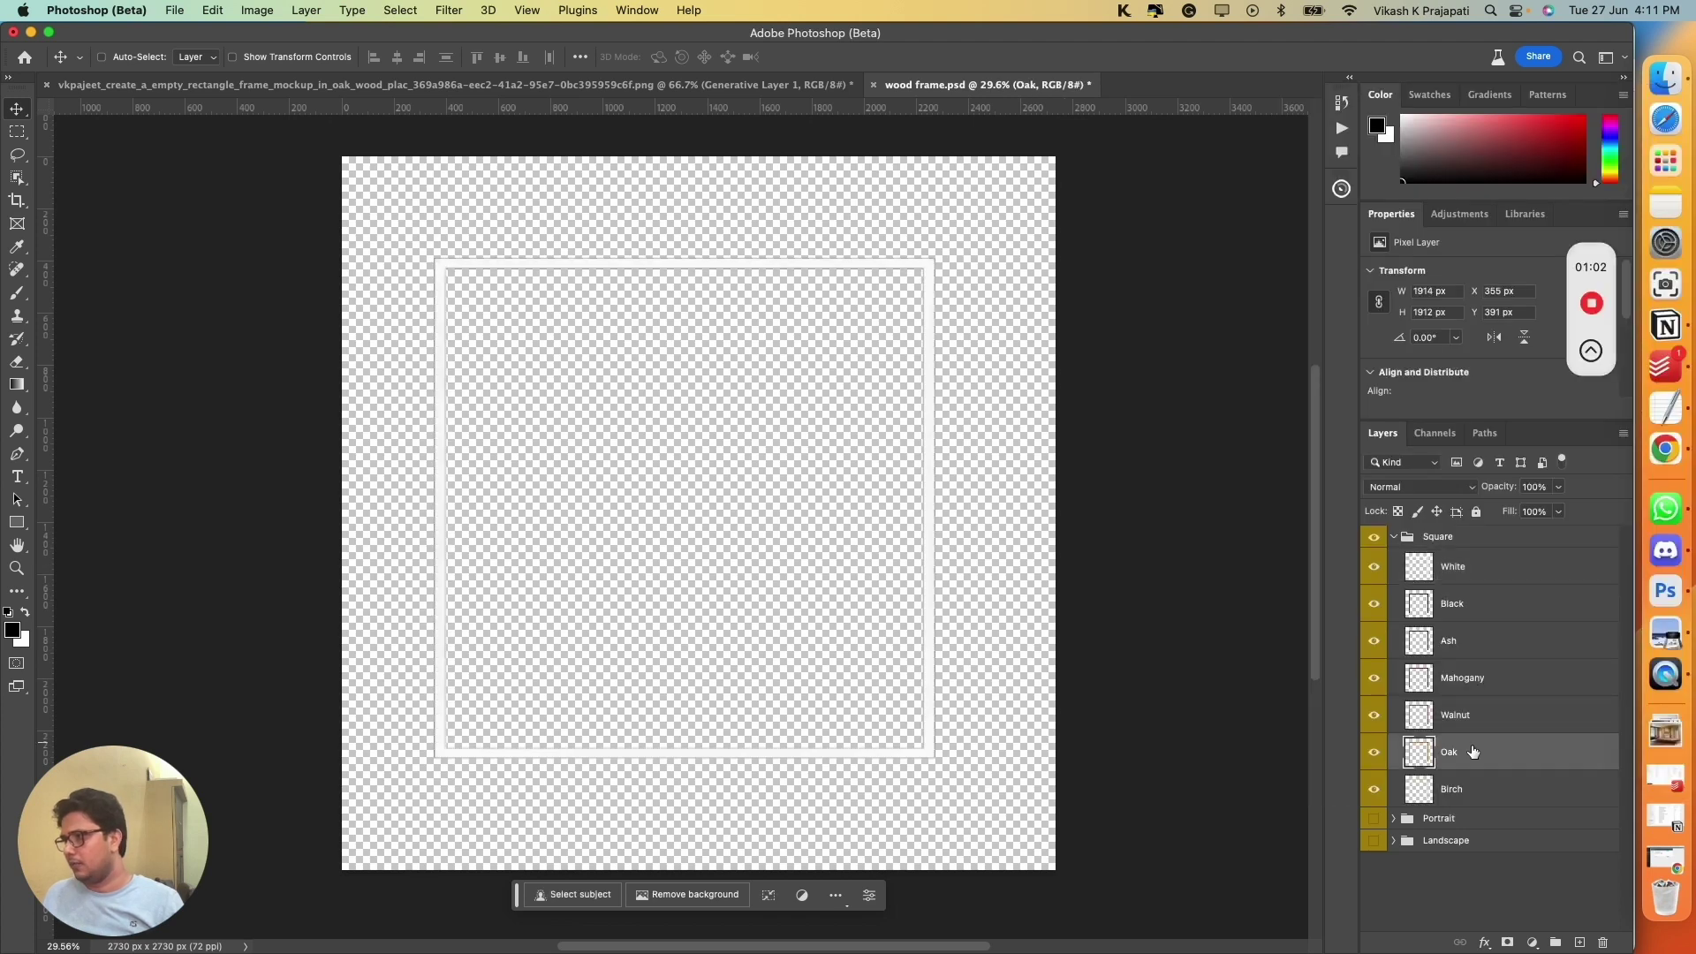
{"action": "right_click", "coordinate": [1543, 753]}
{"action": "left_click", "coordinate": [1571, 189]}
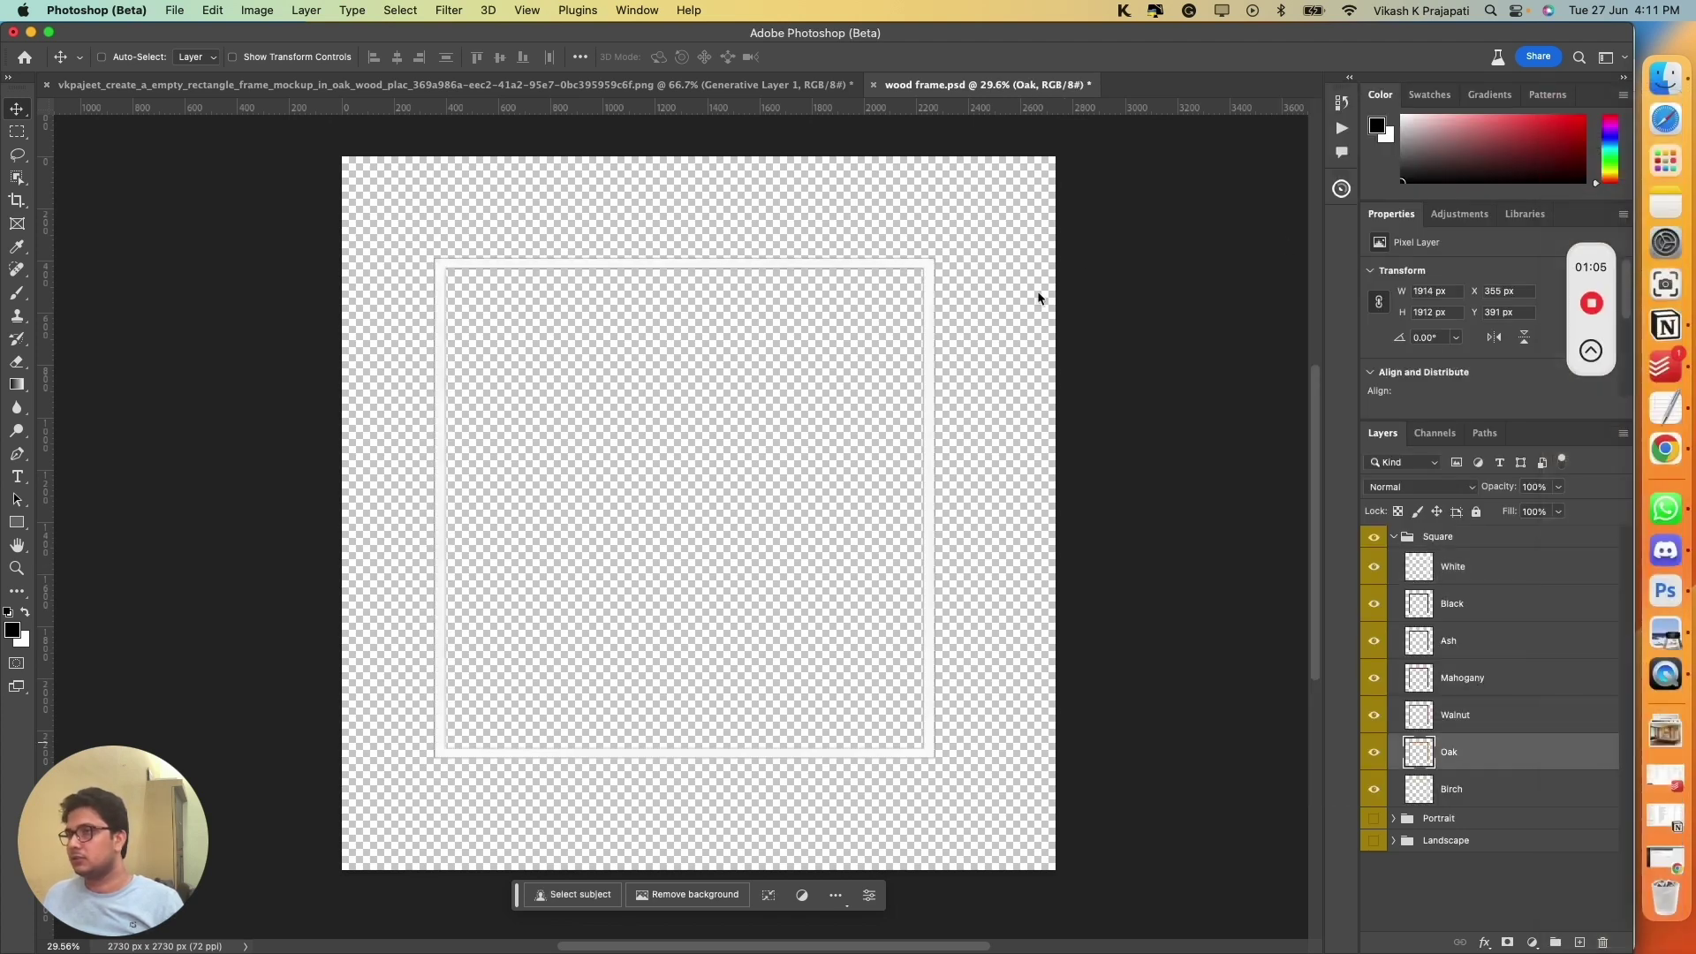
{"action": "left_click", "coordinate": [745, 390]}
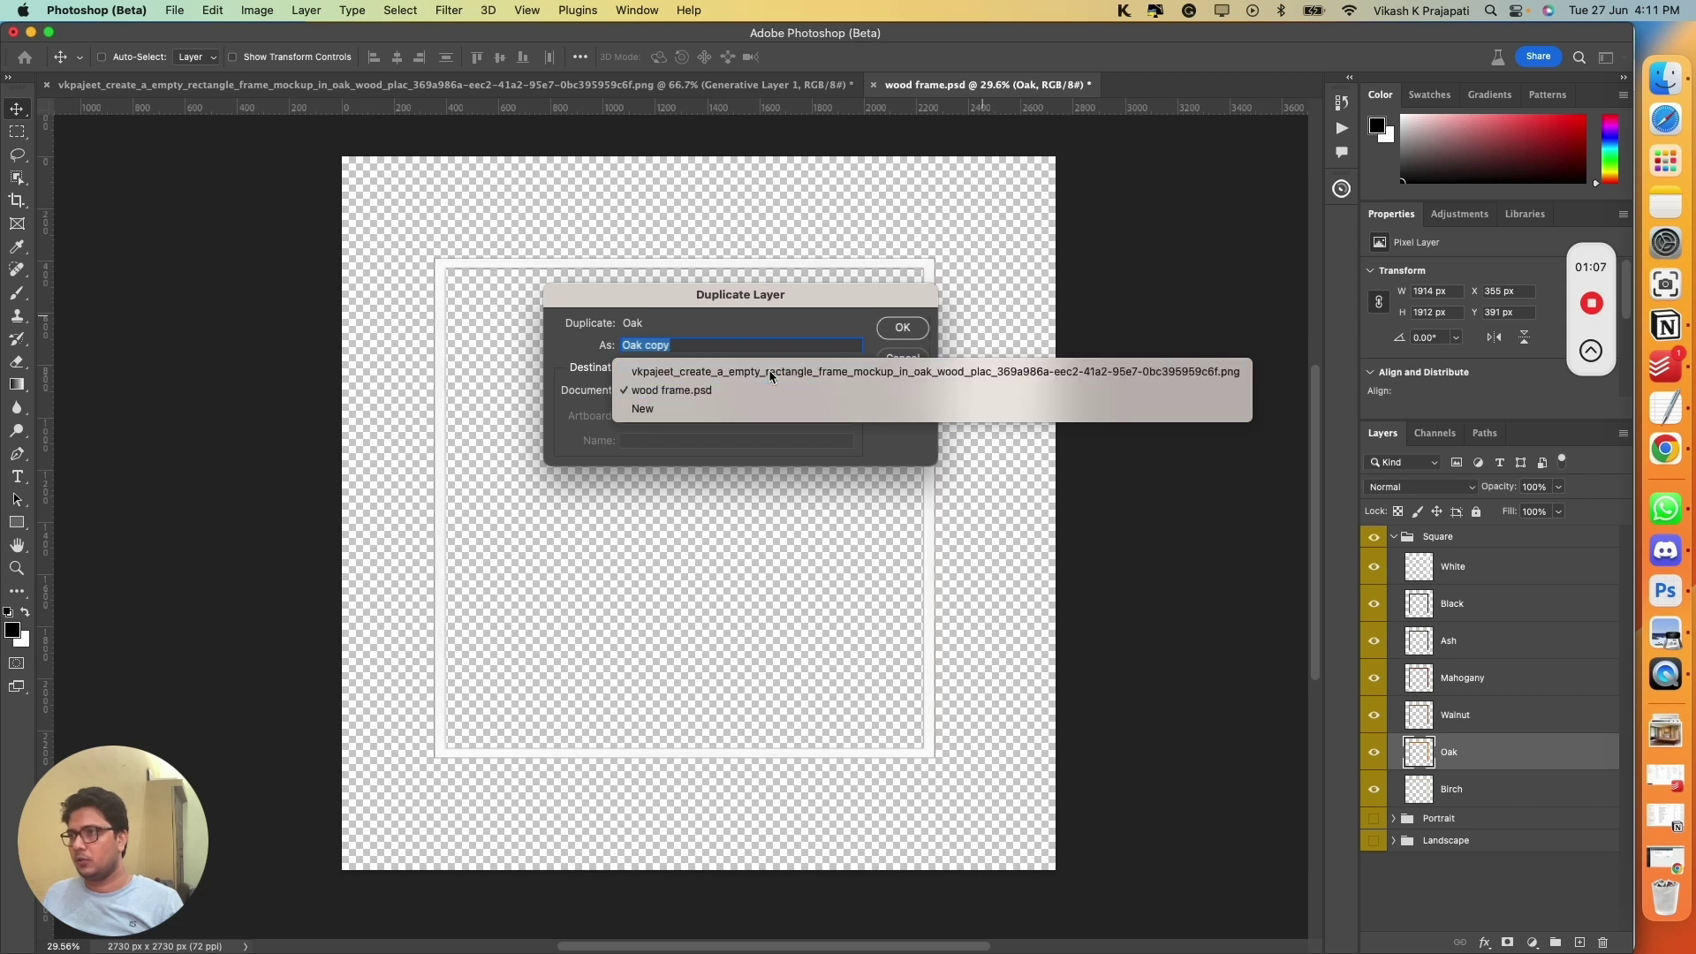
{"action": "left_click", "coordinate": [768, 371]}
{"action": "left_click", "coordinate": [913, 331]}
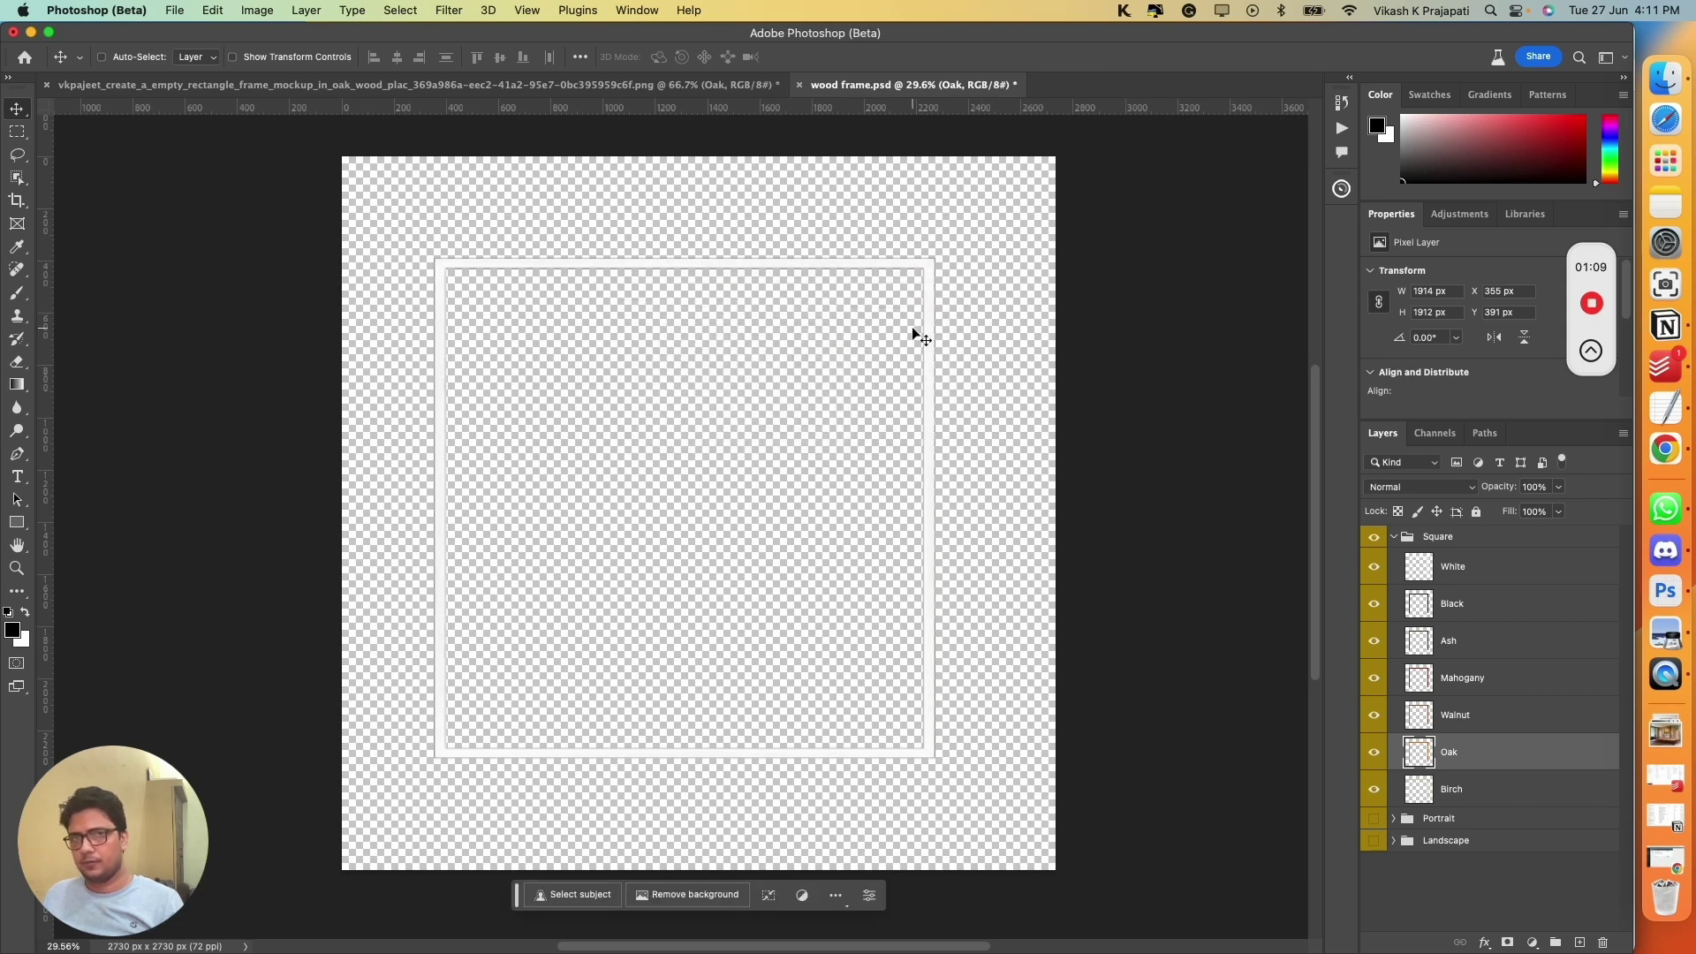
{"action": "left_click", "coordinate": [504, 85]}
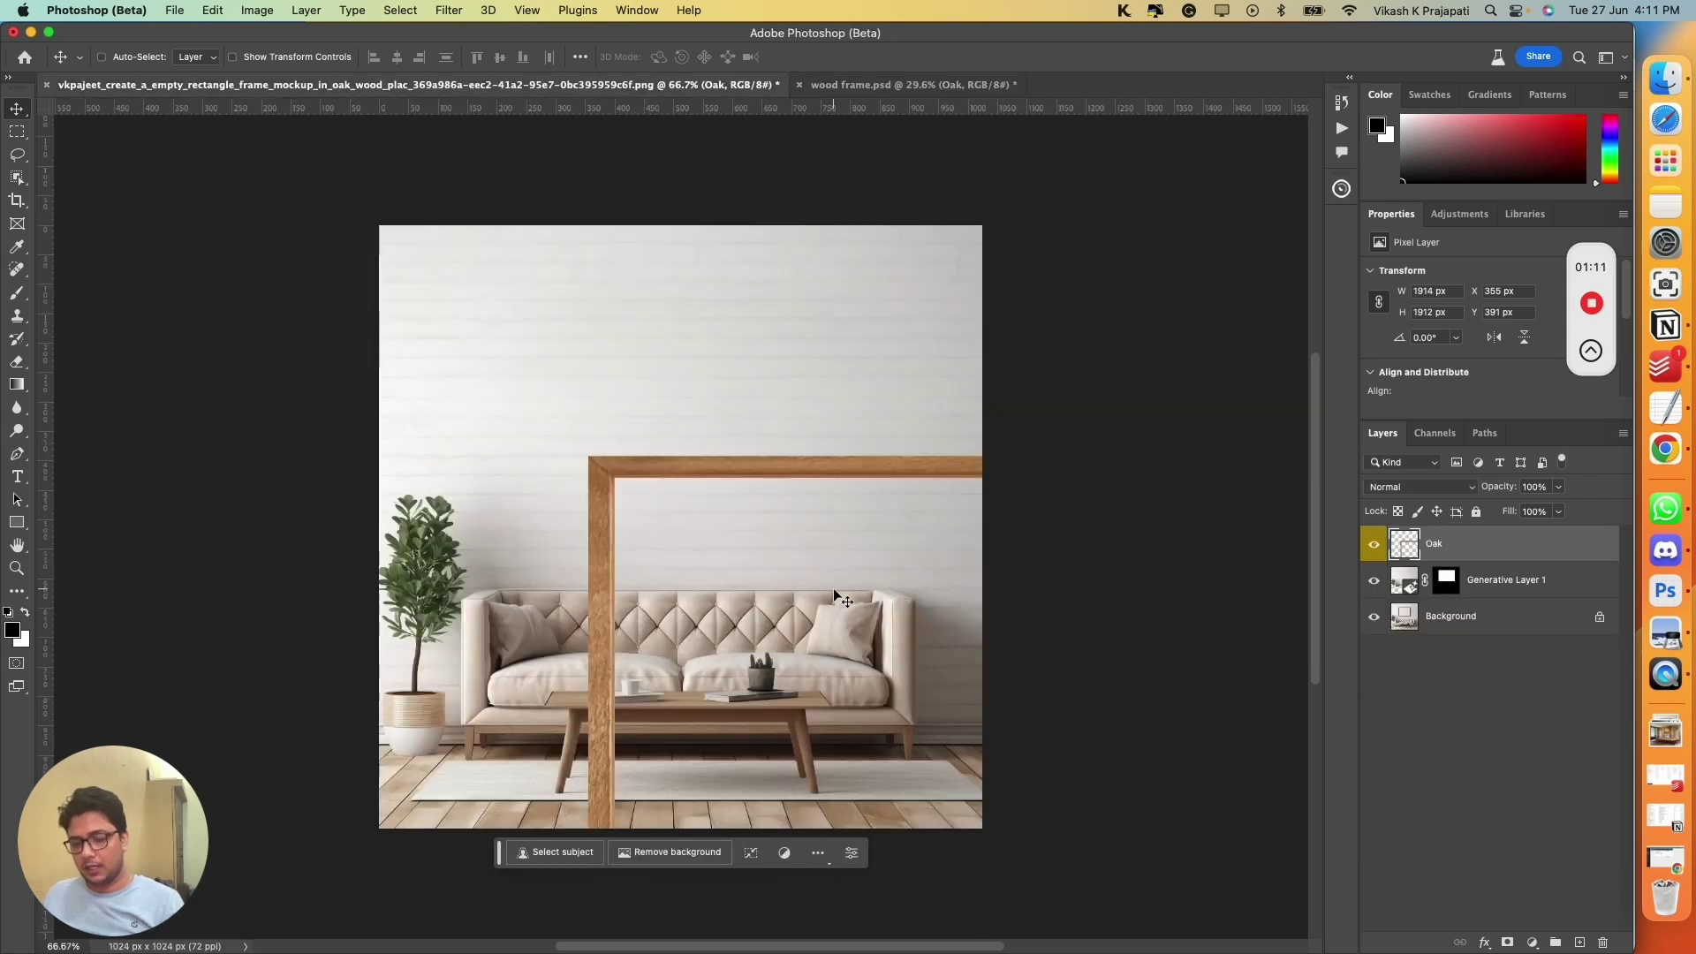
Step: Scale the oak frame down to about 388 × 387 px and center it horizontally on the wall above the sofa
{"action": "left_click_drag", "start_coordinate": [685, 461], "coordinate": [494, 270]}
{"action": "key", "text": "super"}
{"action": "key", "text": "super+t"}
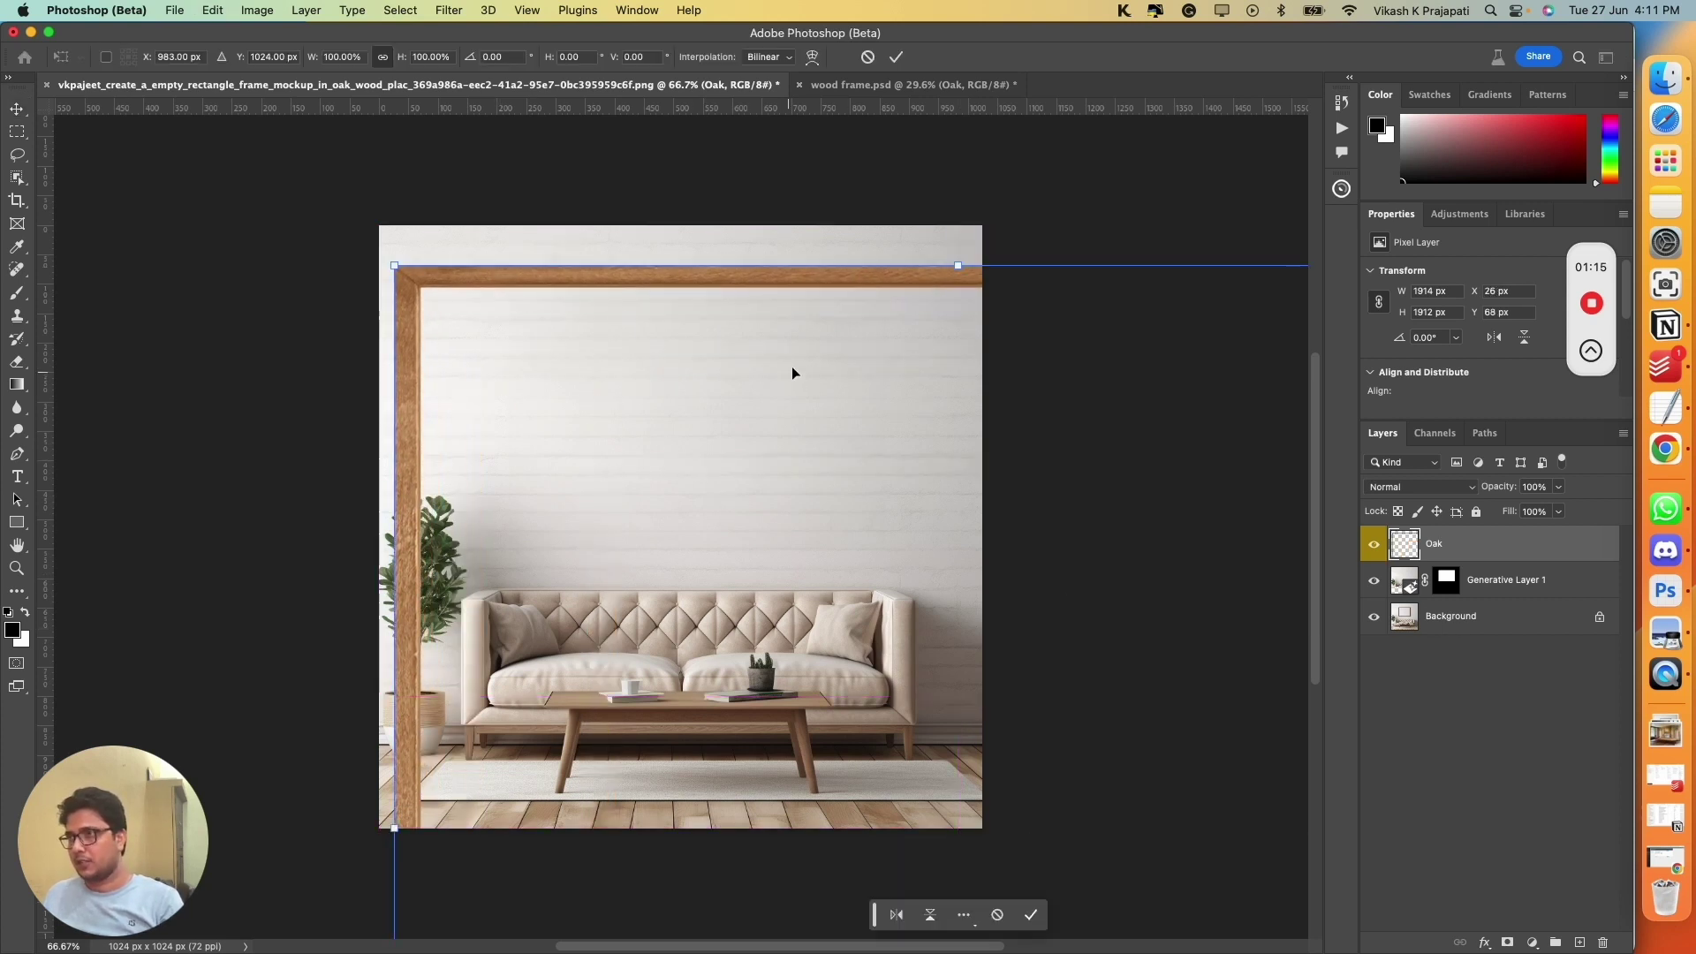
{"action": "left_click_drag", "start_coordinate": [962, 264], "coordinate": [781, 472]}
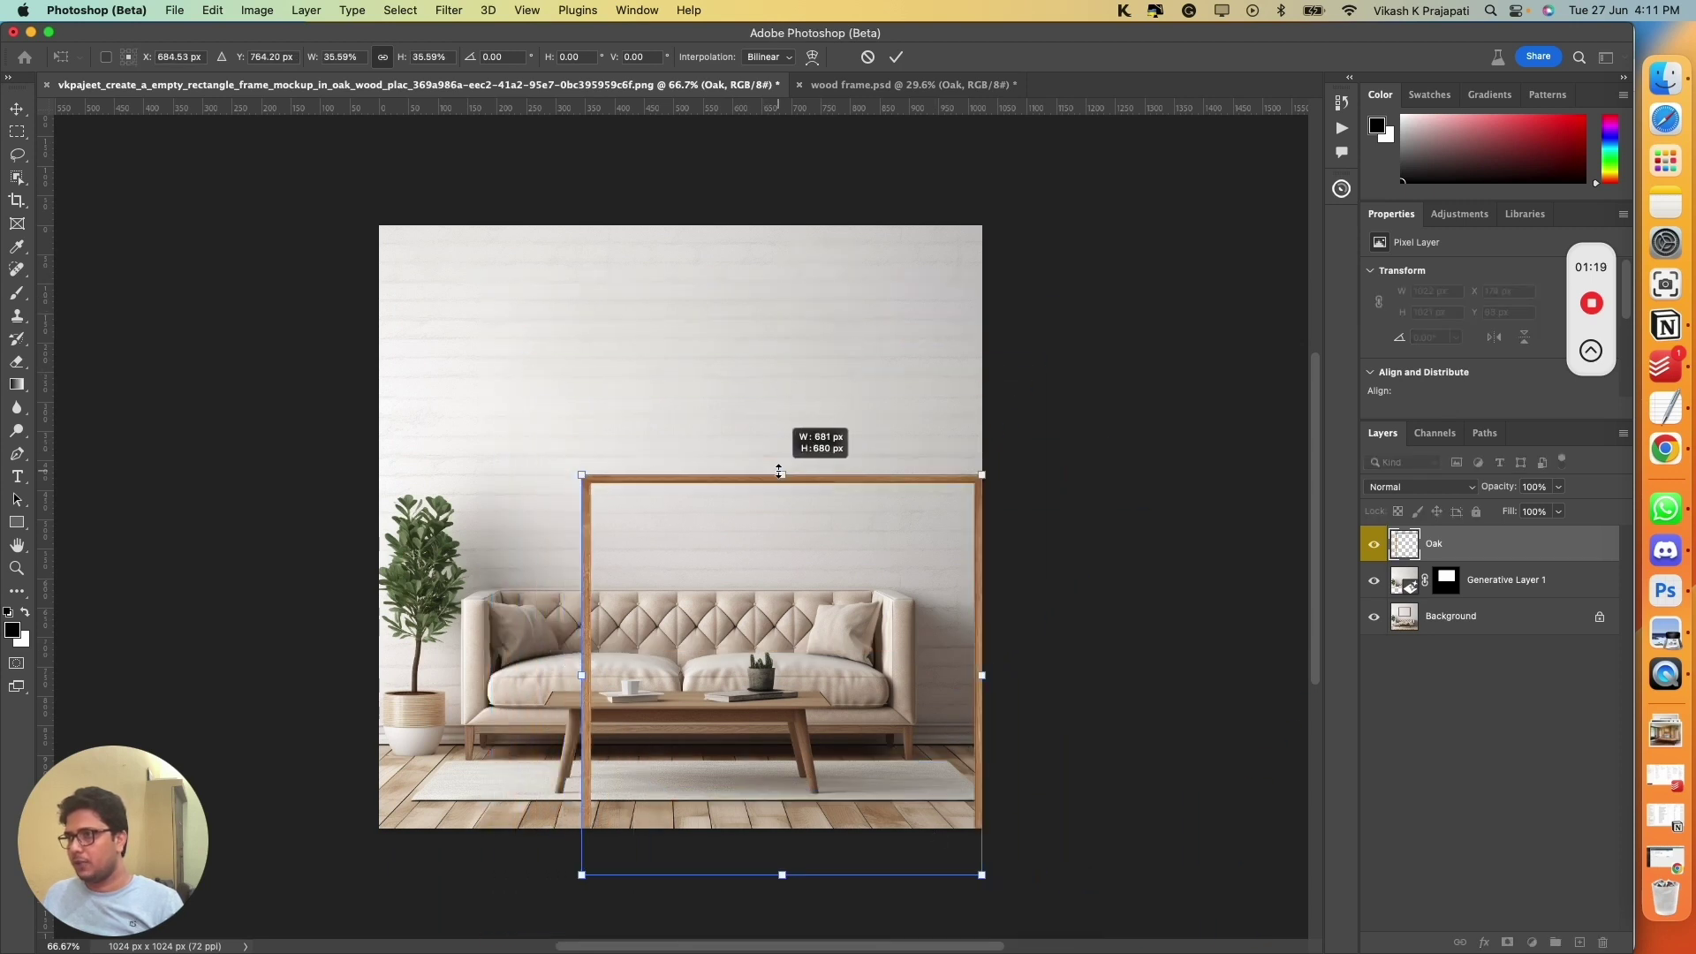
{"action": "left_click_drag", "start_coordinate": [776, 585], "coordinate": [712, 410]}
{"action": "left_click_drag", "start_coordinate": [726, 294], "coordinate": [725, 435]}
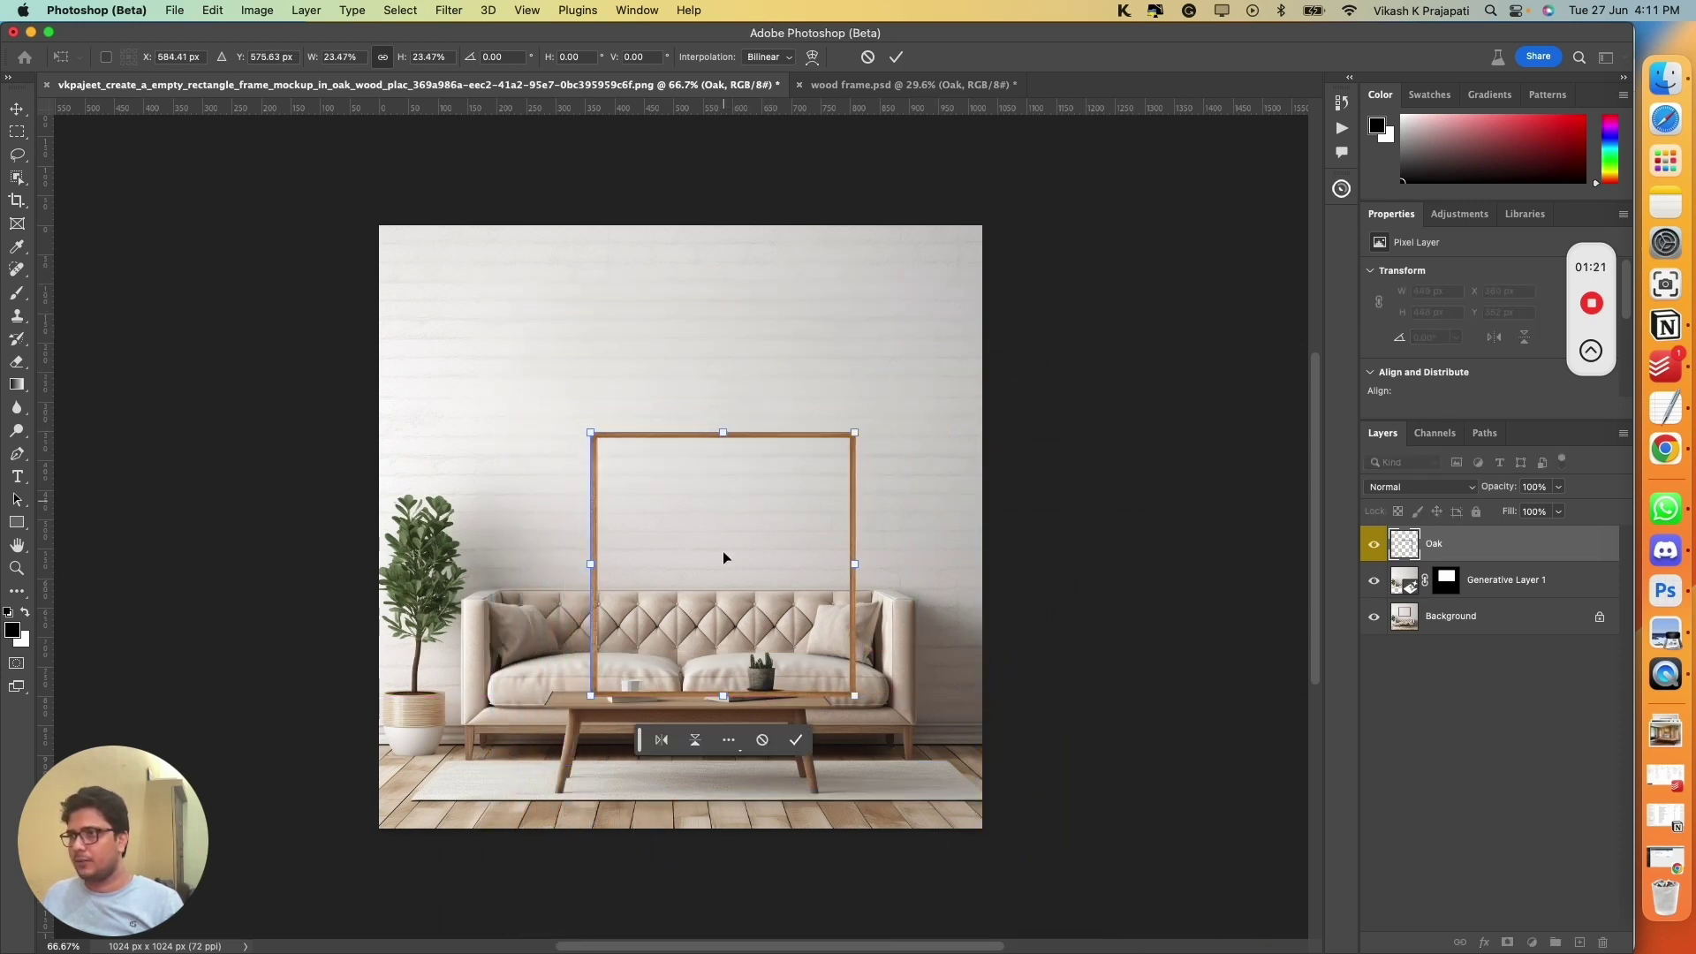
{"action": "left_click_drag", "start_coordinate": [723, 552], "coordinate": [691, 419]}
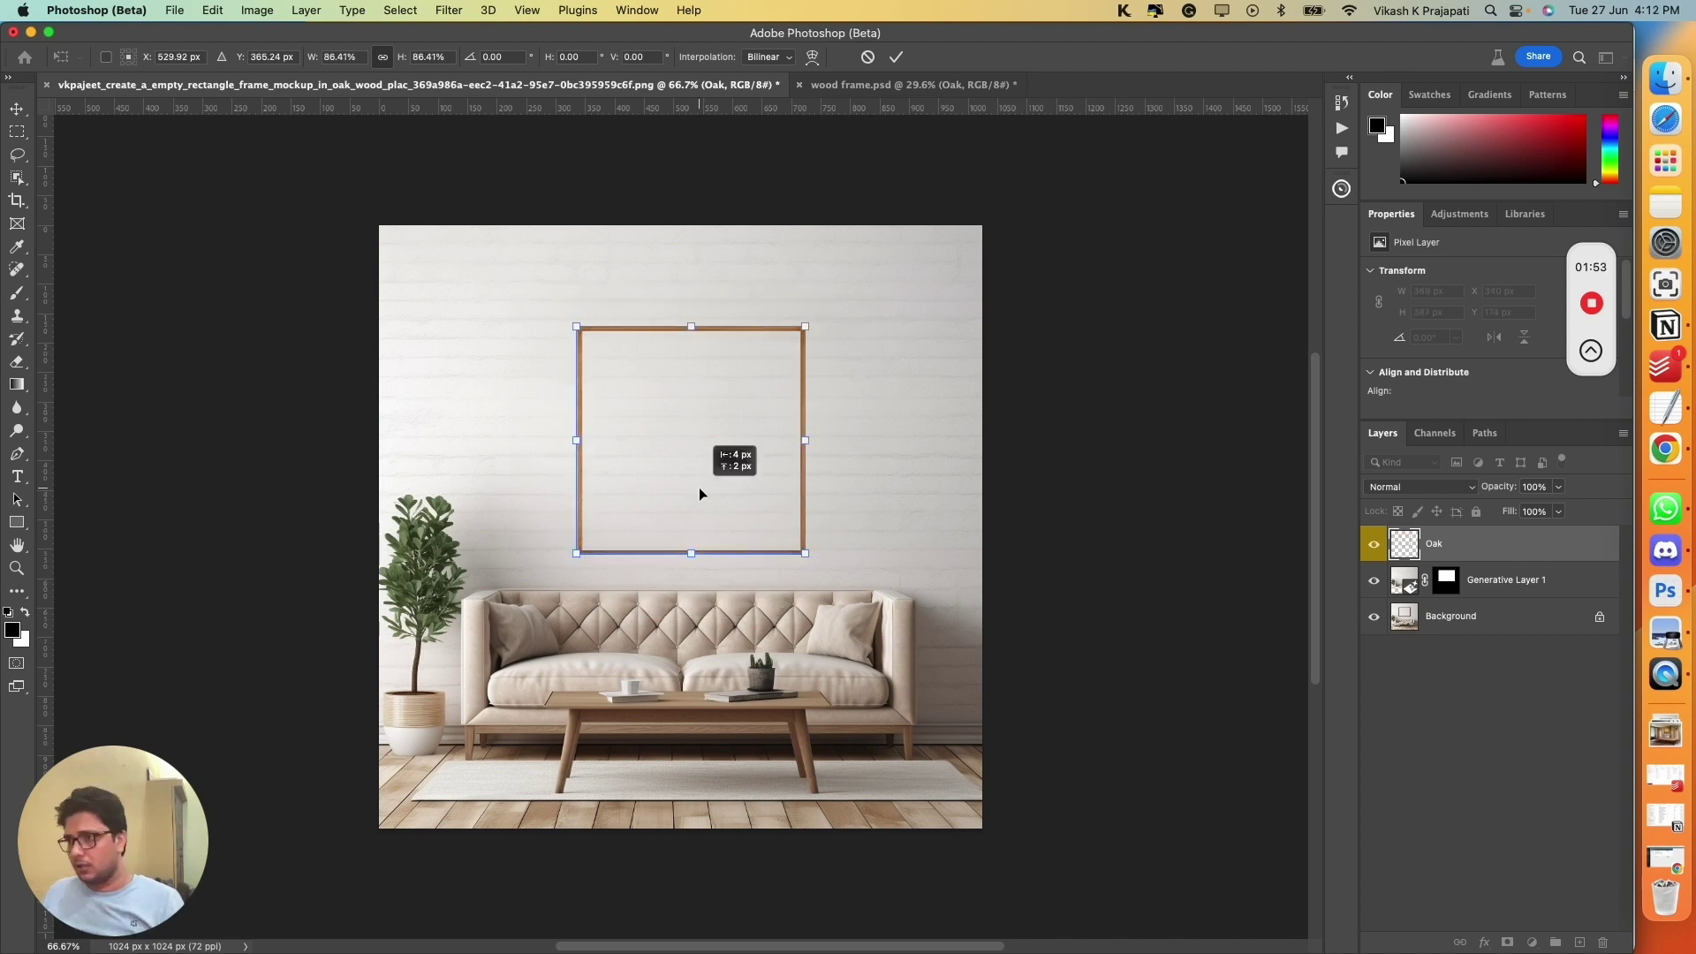
{"action": "left_click_drag", "start_coordinate": [698, 485], "coordinate": [692, 486]}
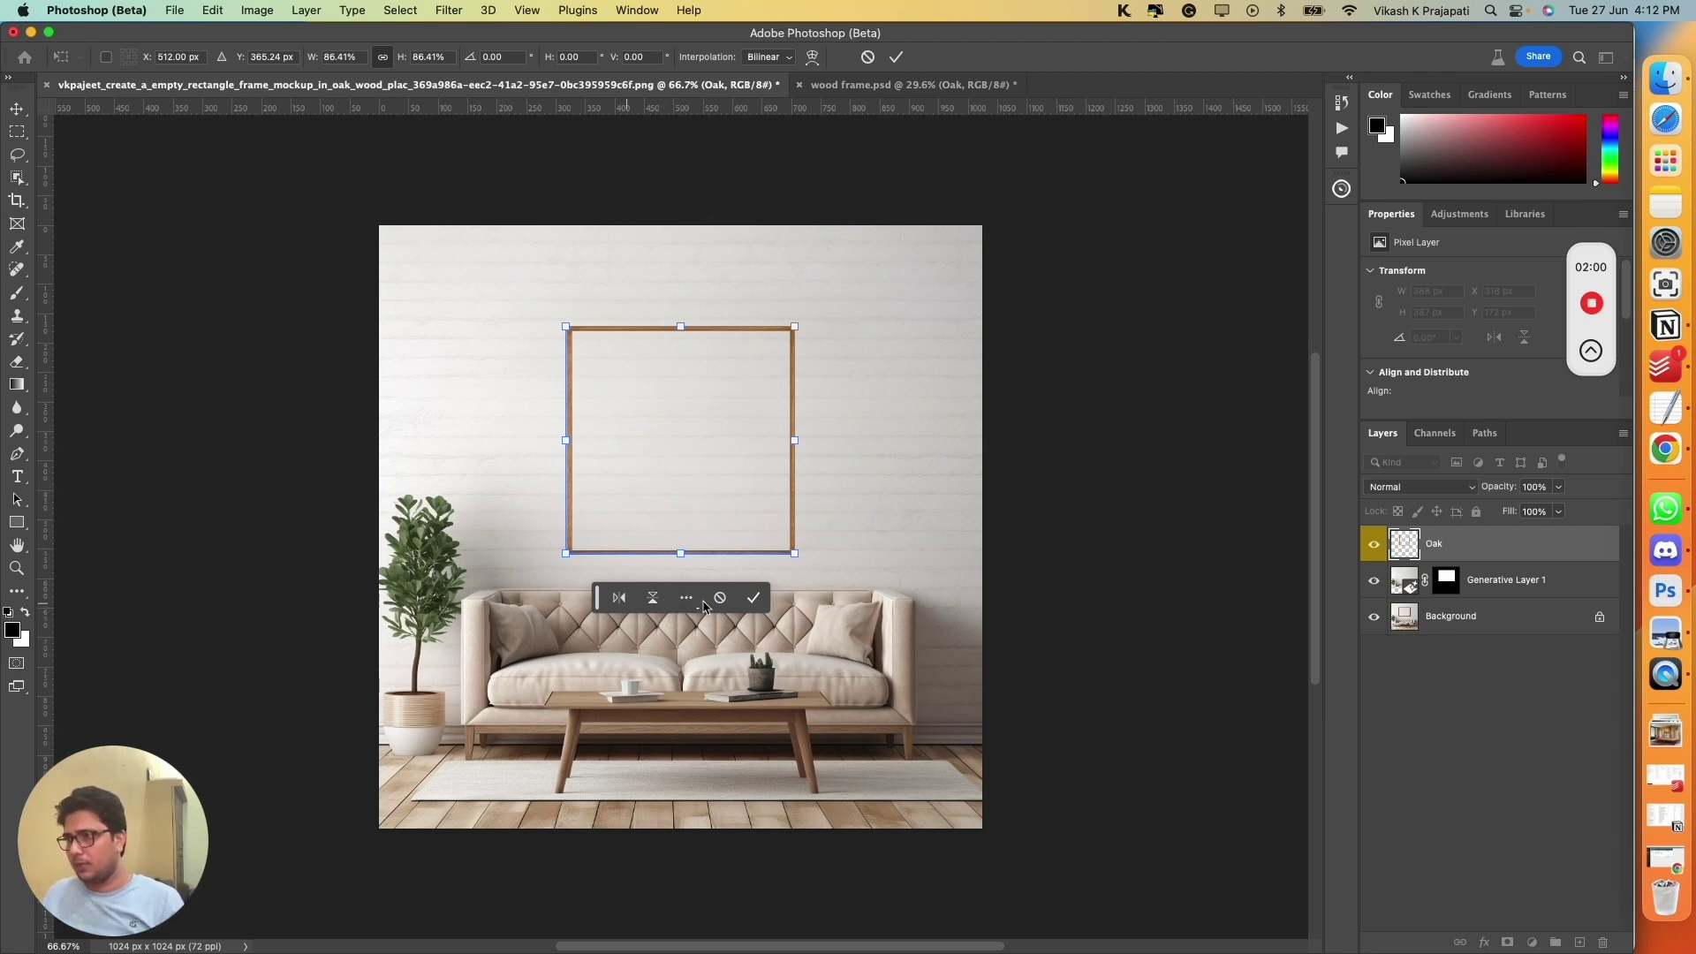
{"action": "key", "text": "Return"}
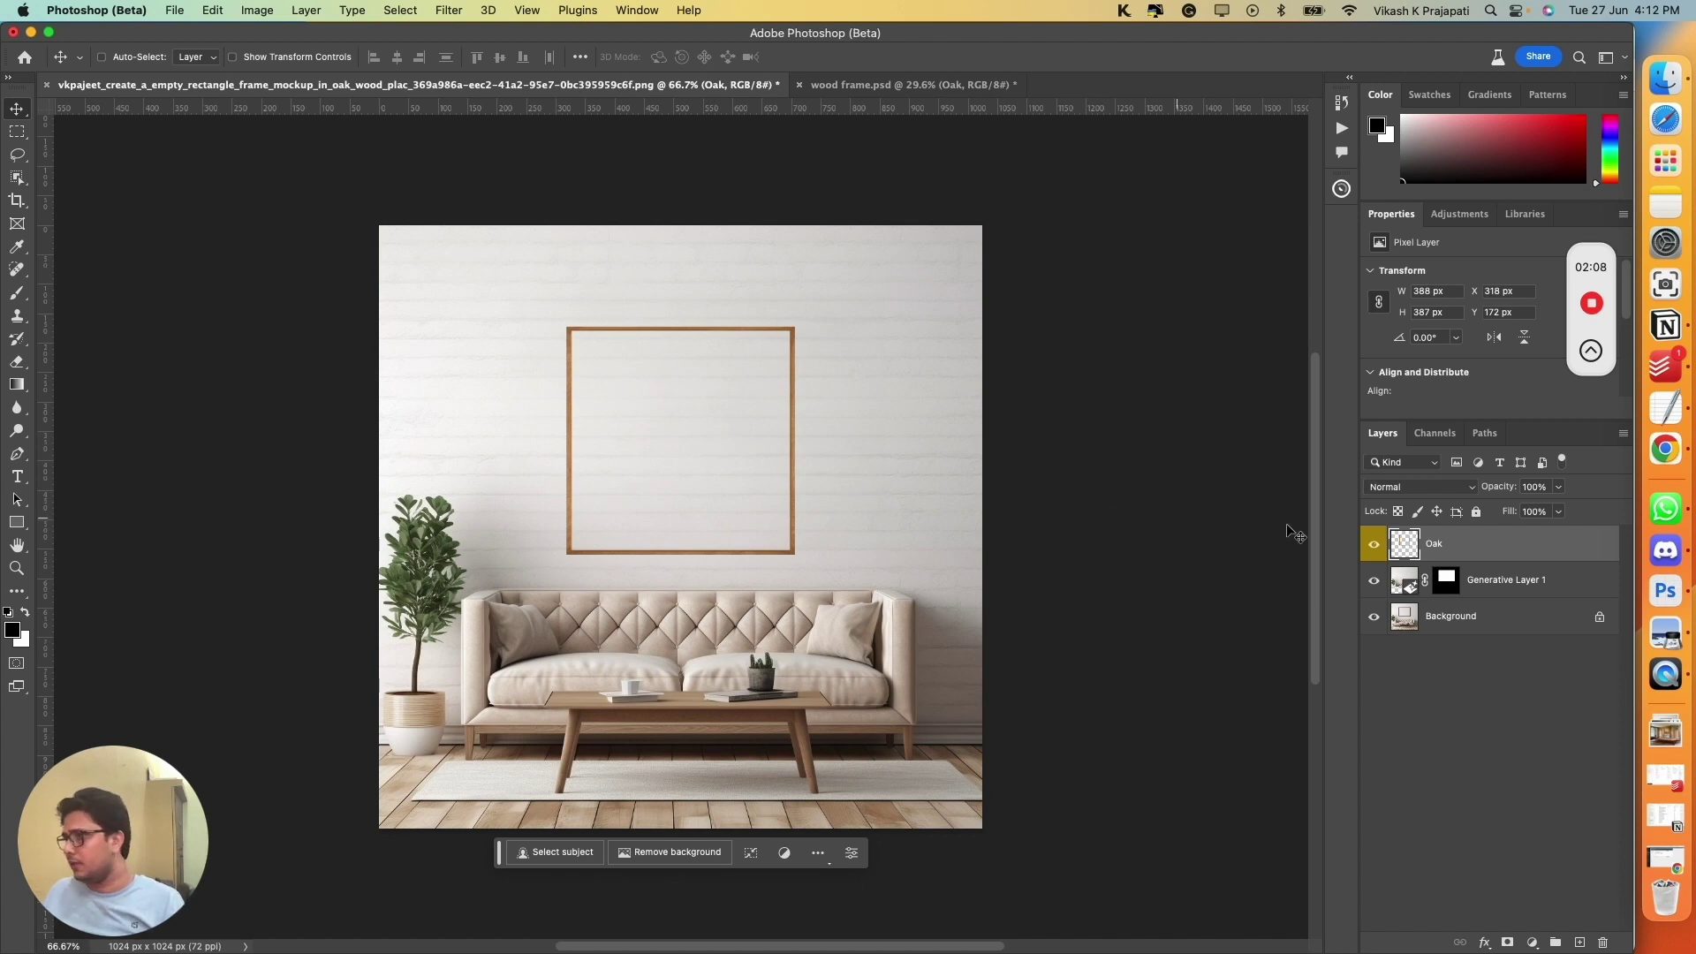
{"action": "left_click", "coordinate": [1370, 551]}
{"action": "left_click", "coordinate": [1370, 551]}
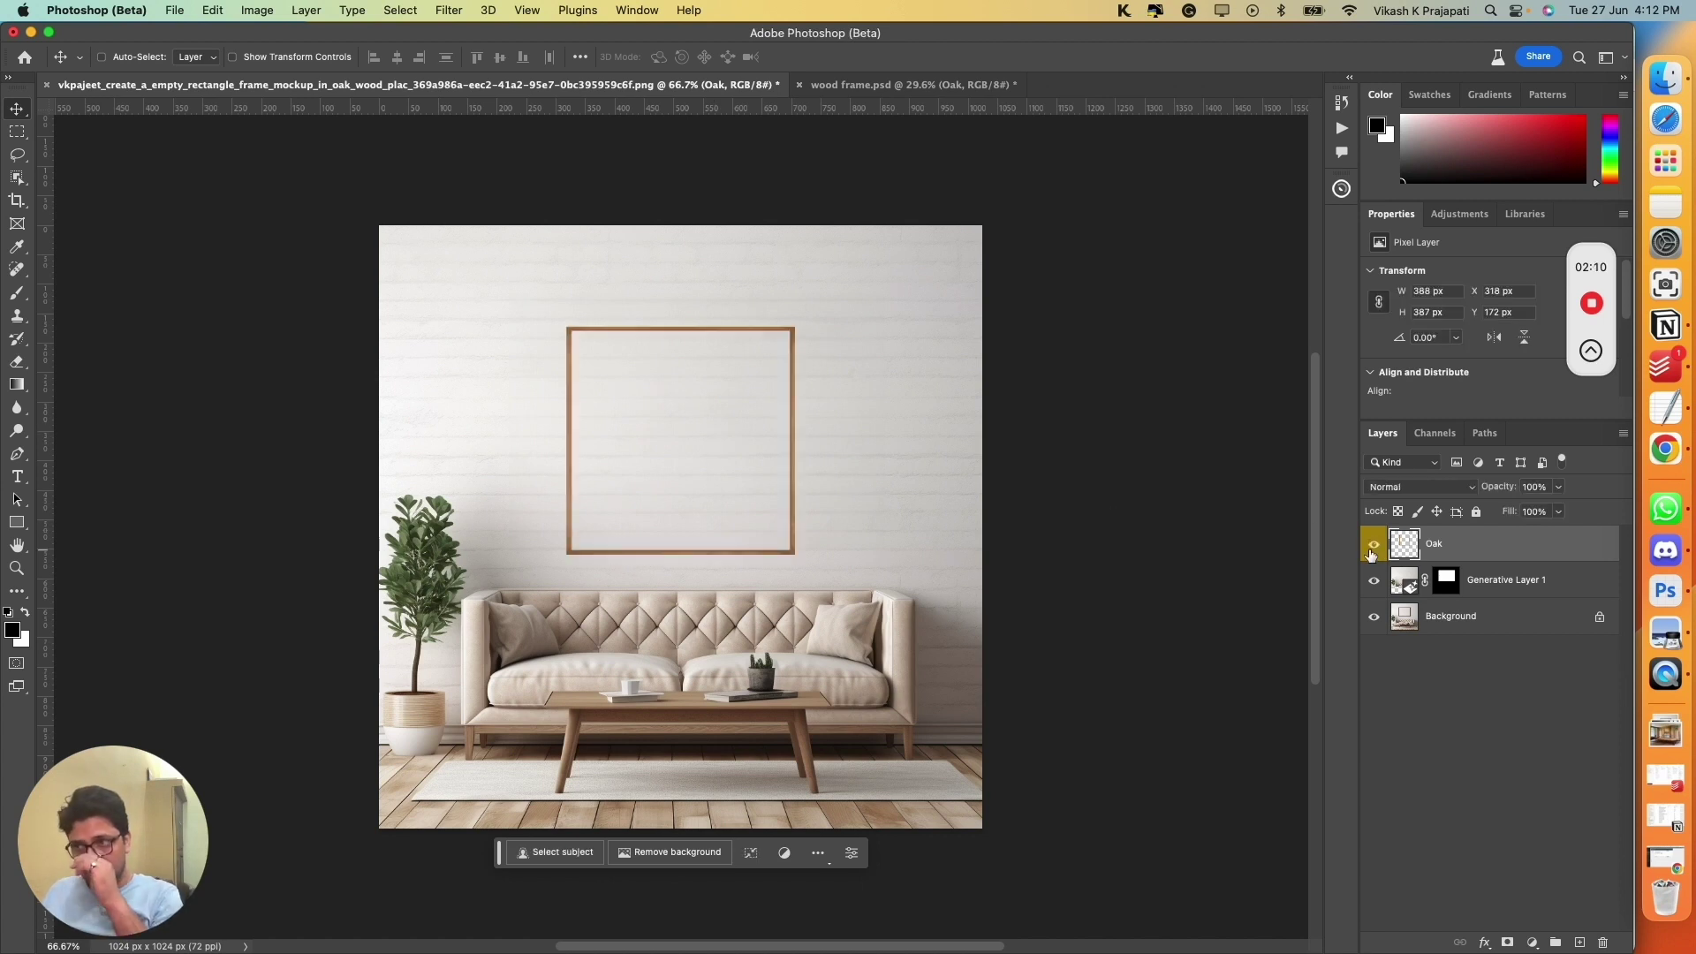
{"action": "scroll", "coordinate": [673, 571], "scroll_direction": "up", "scroll_amount": 3}
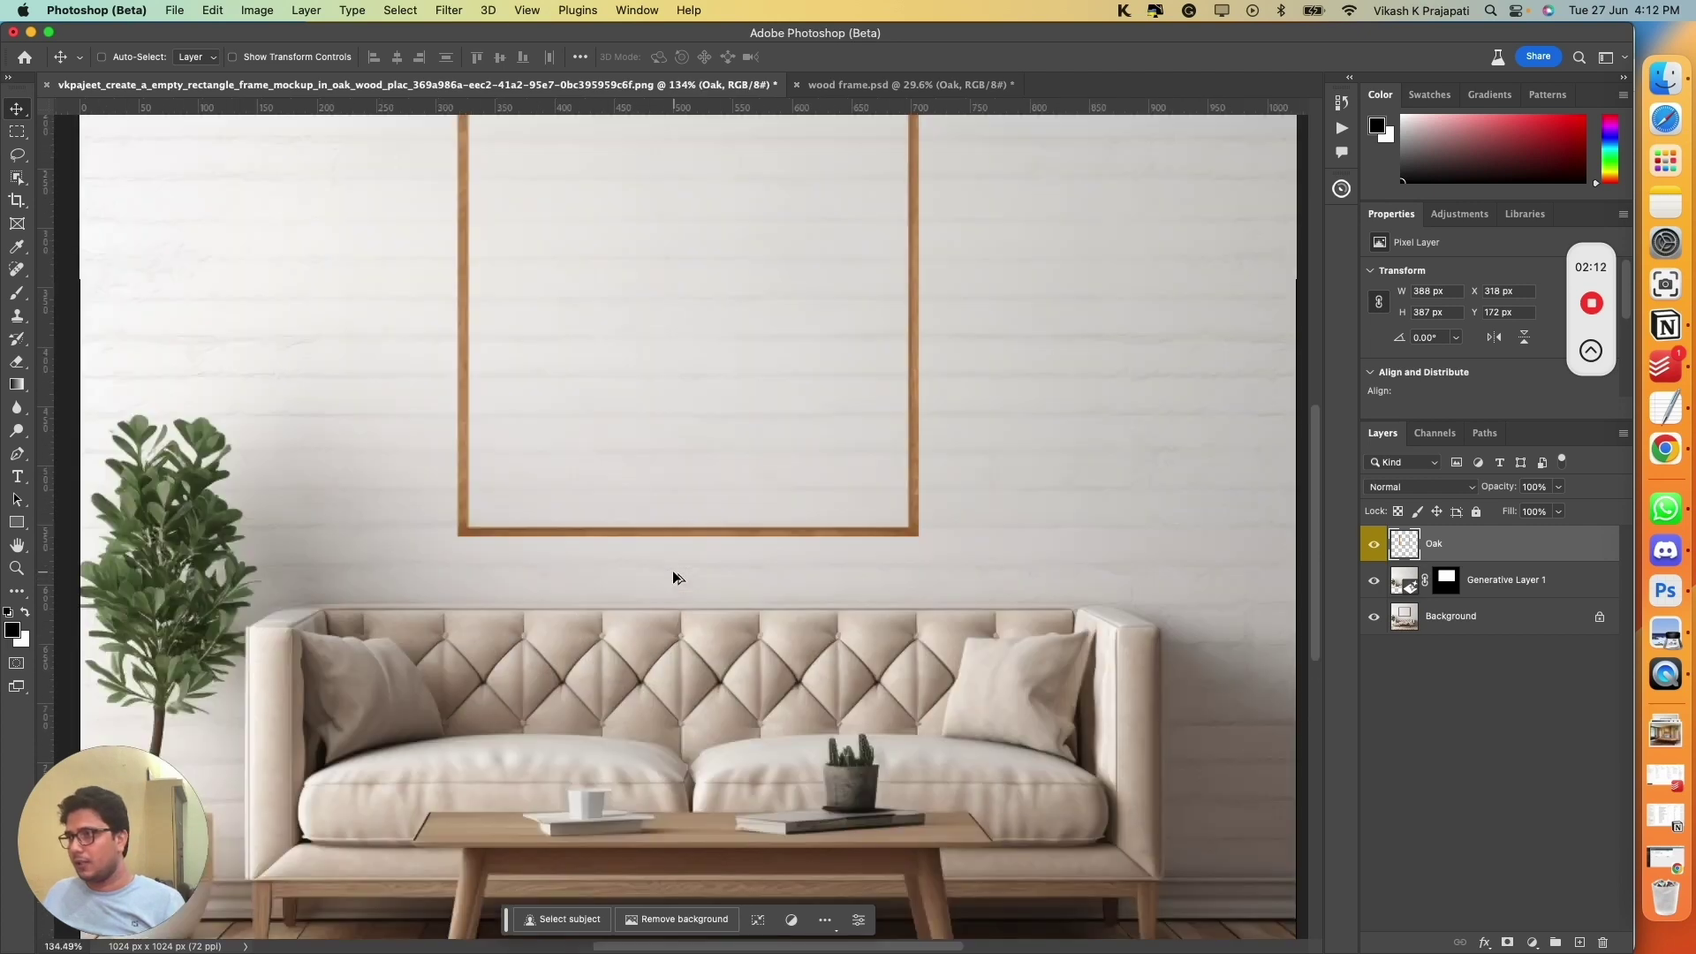
{"action": "scroll", "coordinate": [671, 569], "scroll_direction": "down", "scroll_amount": 4}
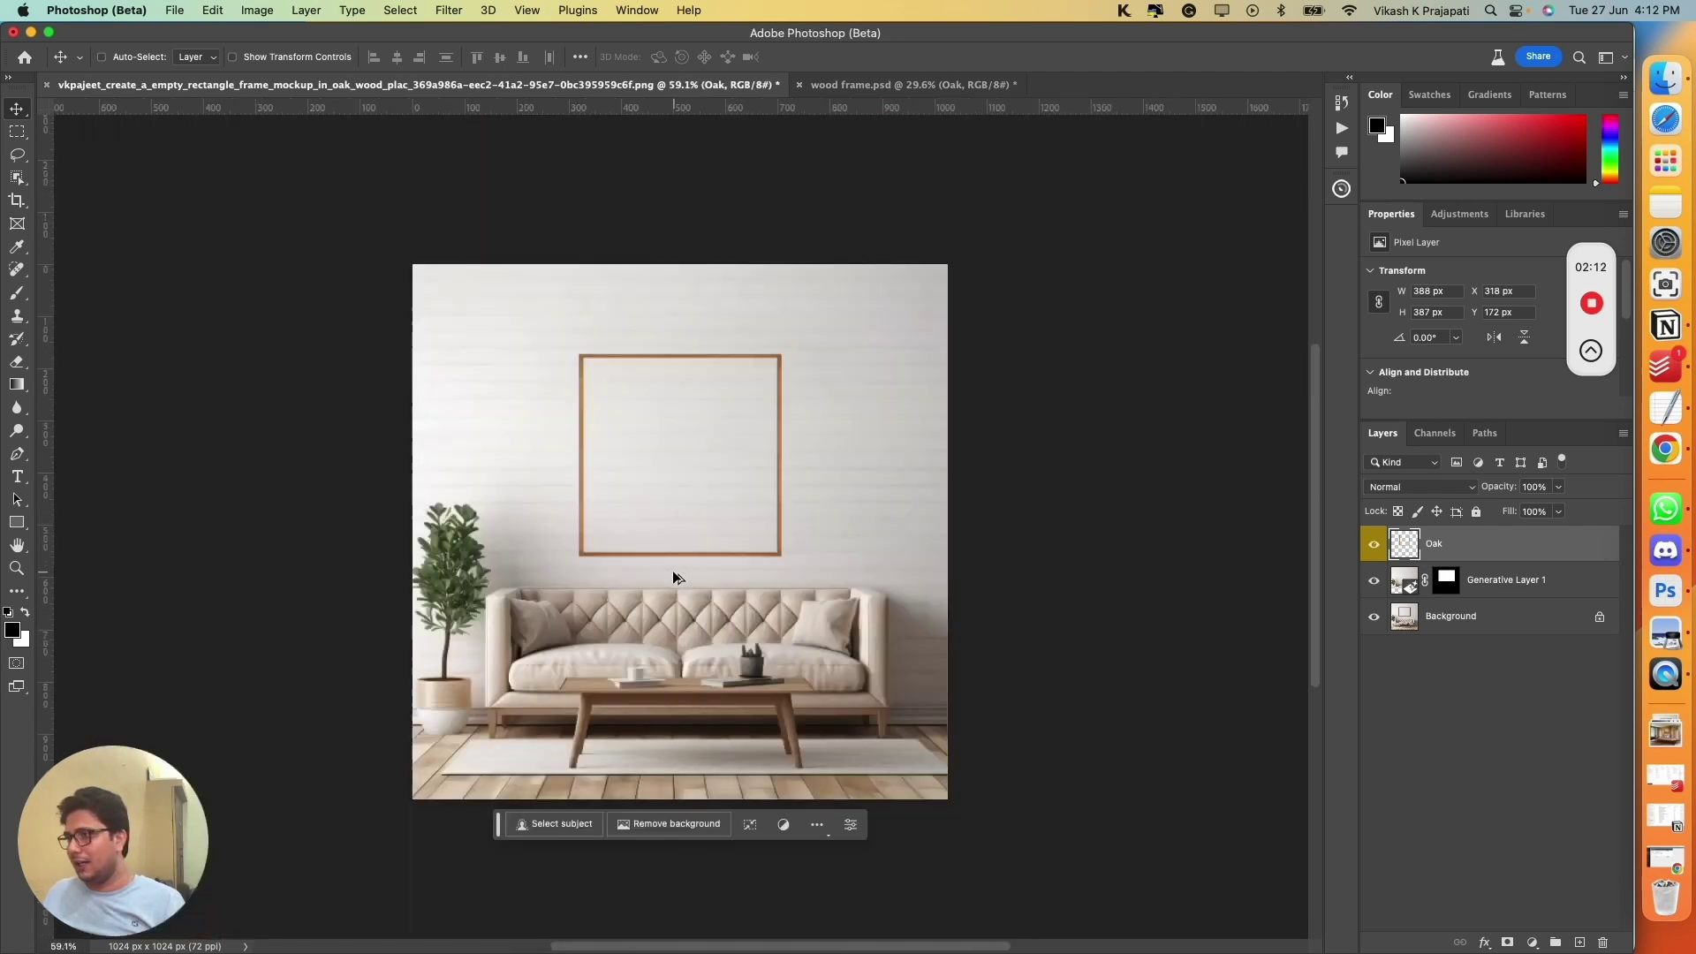
{"action": "left_click", "coordinate": [1487, 945]}
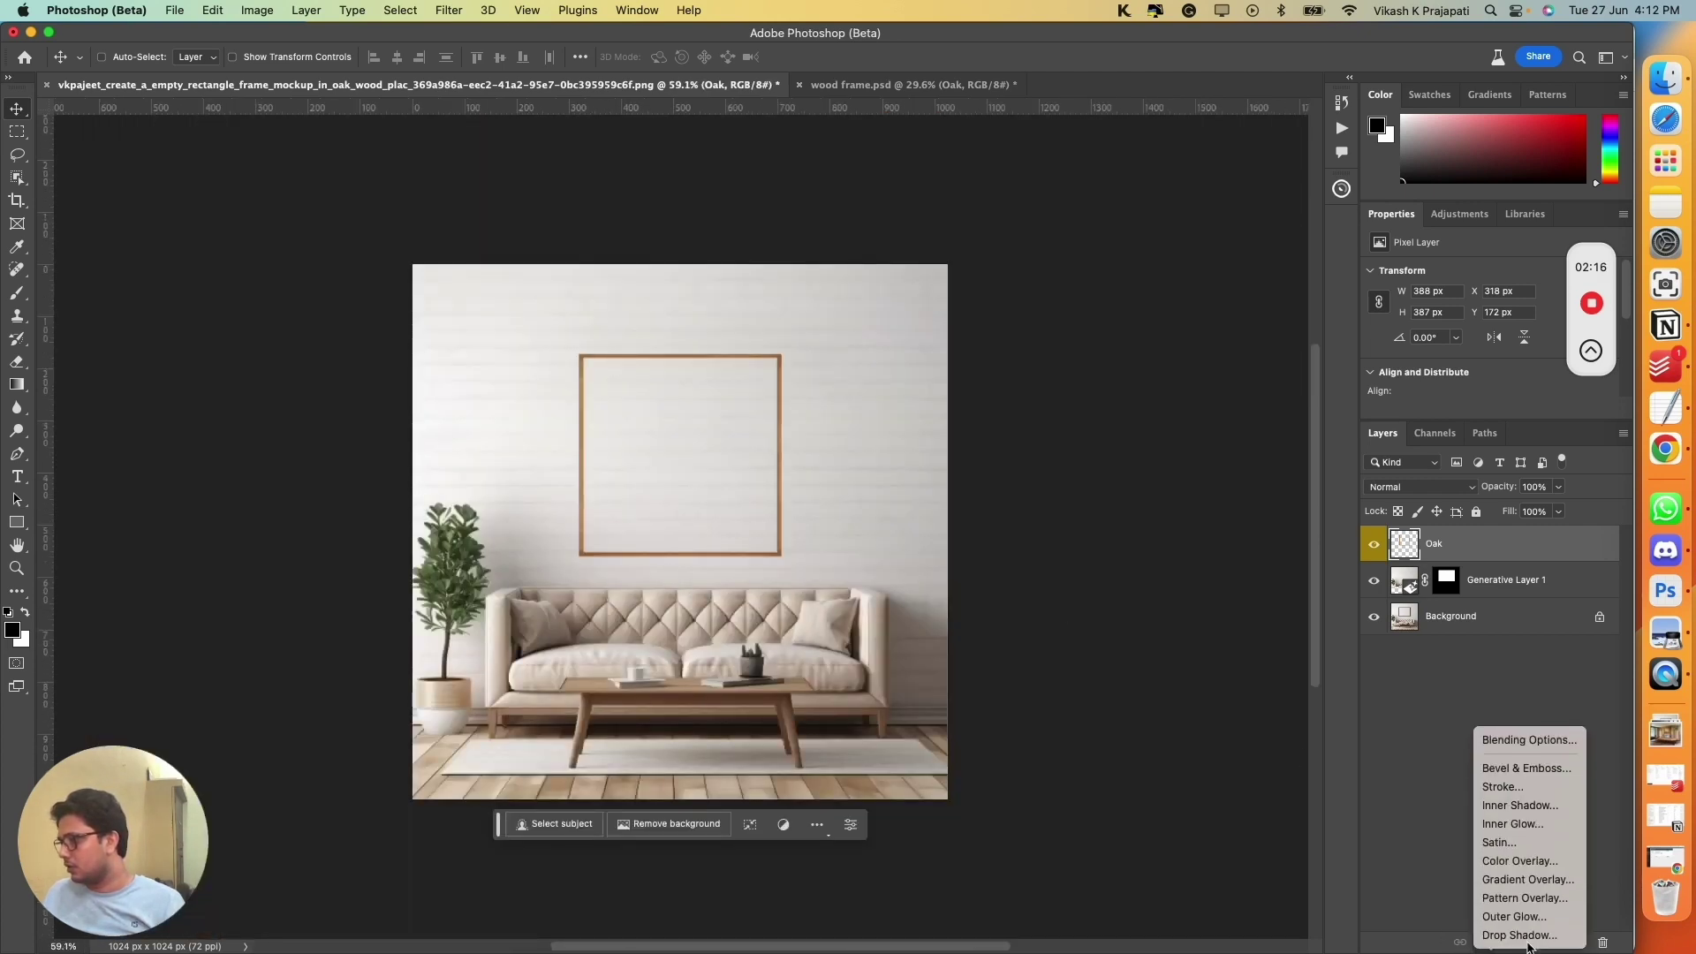
{"action": "left_click", "coordinate": [1521, 935]}
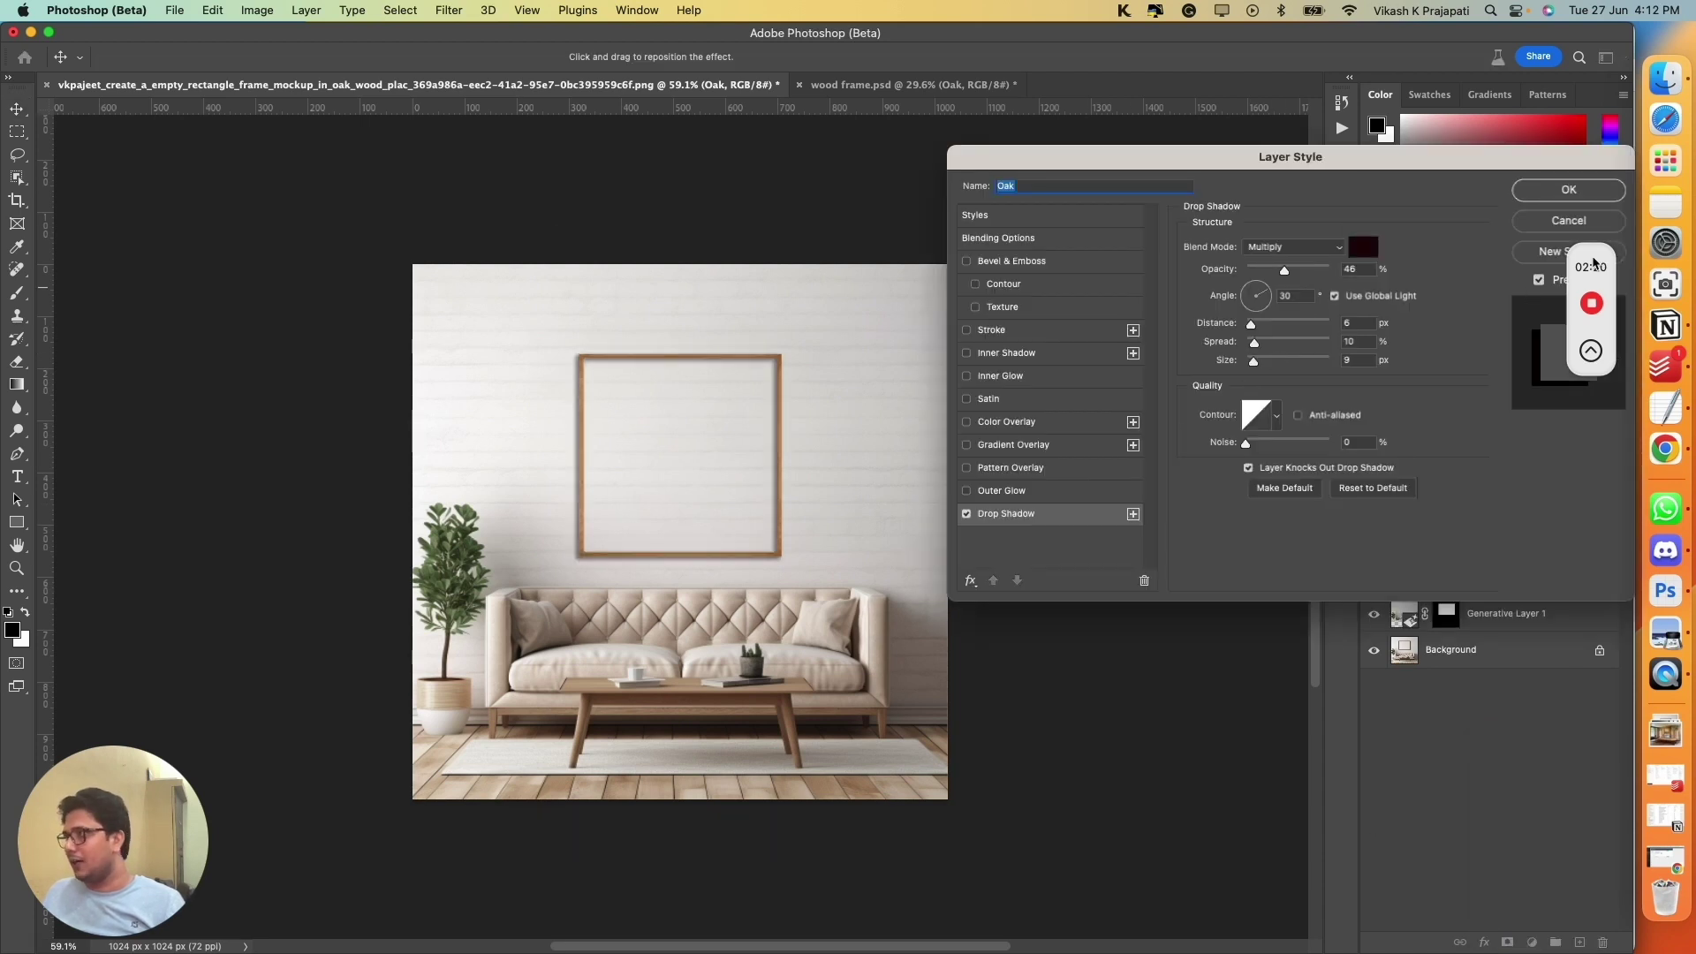
{"action": "left_click", "coordinate": [1558, 221]}
Step: Examine the existing shadows around the sofa, cushions and coffee table to judge the direction of the light
{"action": "scroll", "coordinate": [972, 601], "scroll_direction": "down", "scroll_amount": 1}
{"action": "scroll", "coordinate": [939, 613], "scroll_direction": "up", "scroll_amount": 5}
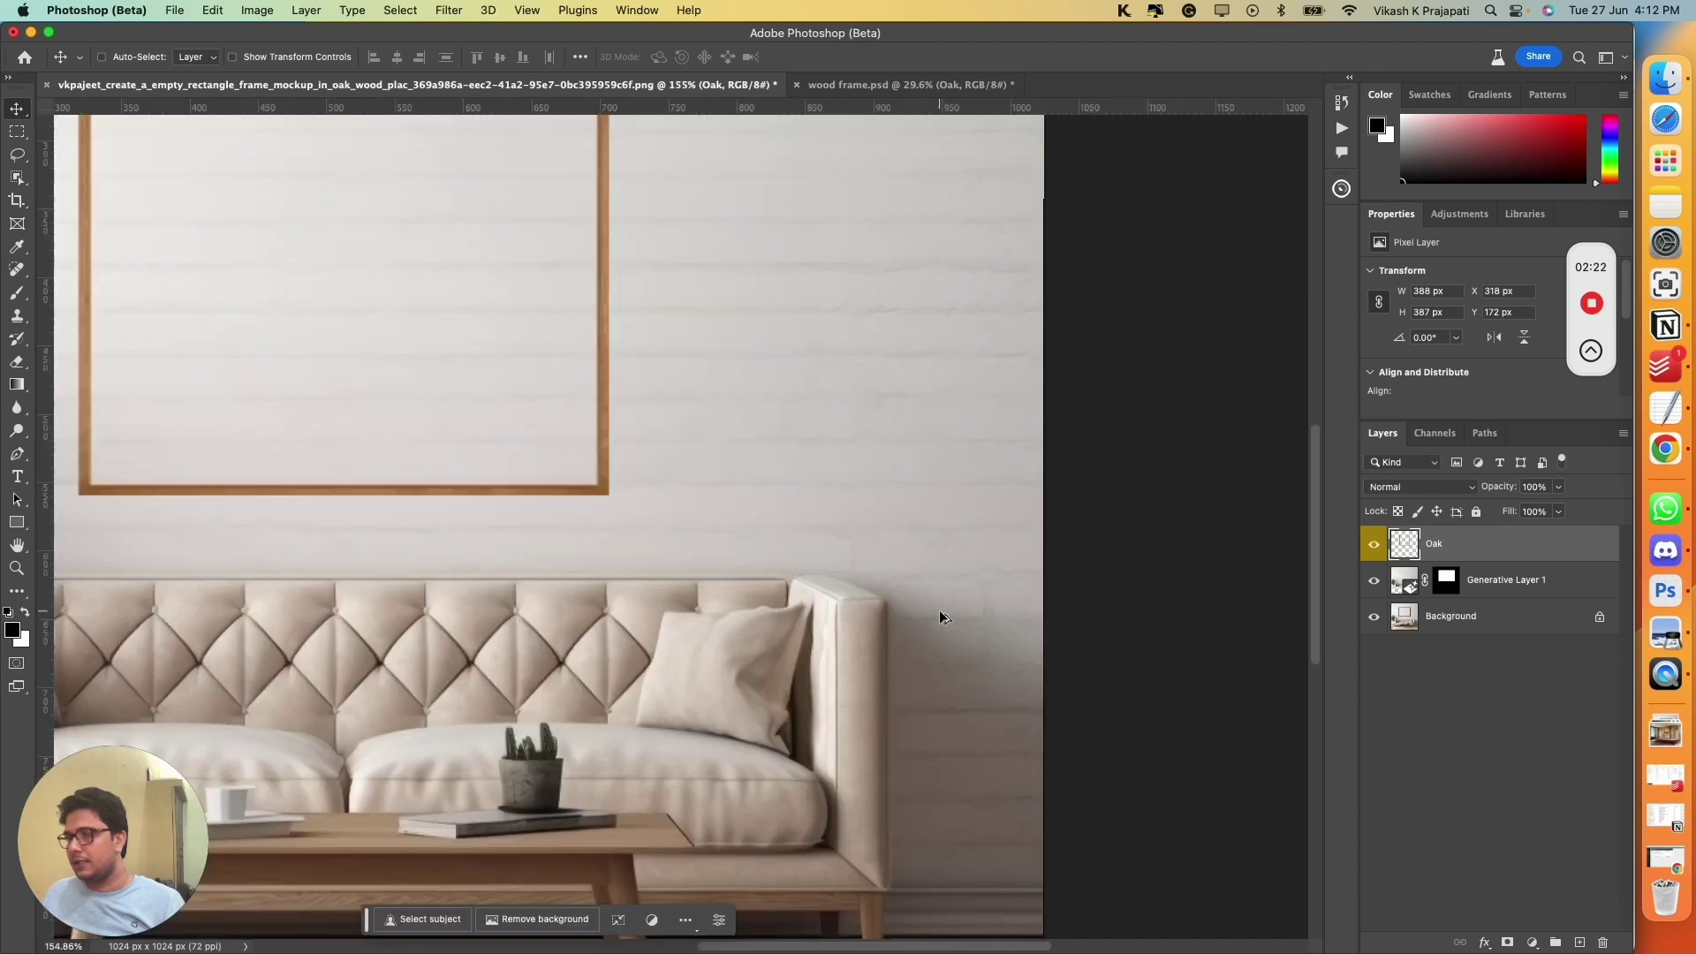
{"action": "left_click_drag", "start_coordinate": [700, 659], "coordinate": [870, 354]}
{"action": "scroll", "coordinate": [687, 484], "scroll_direction": "down", "scroll_amount": 3}
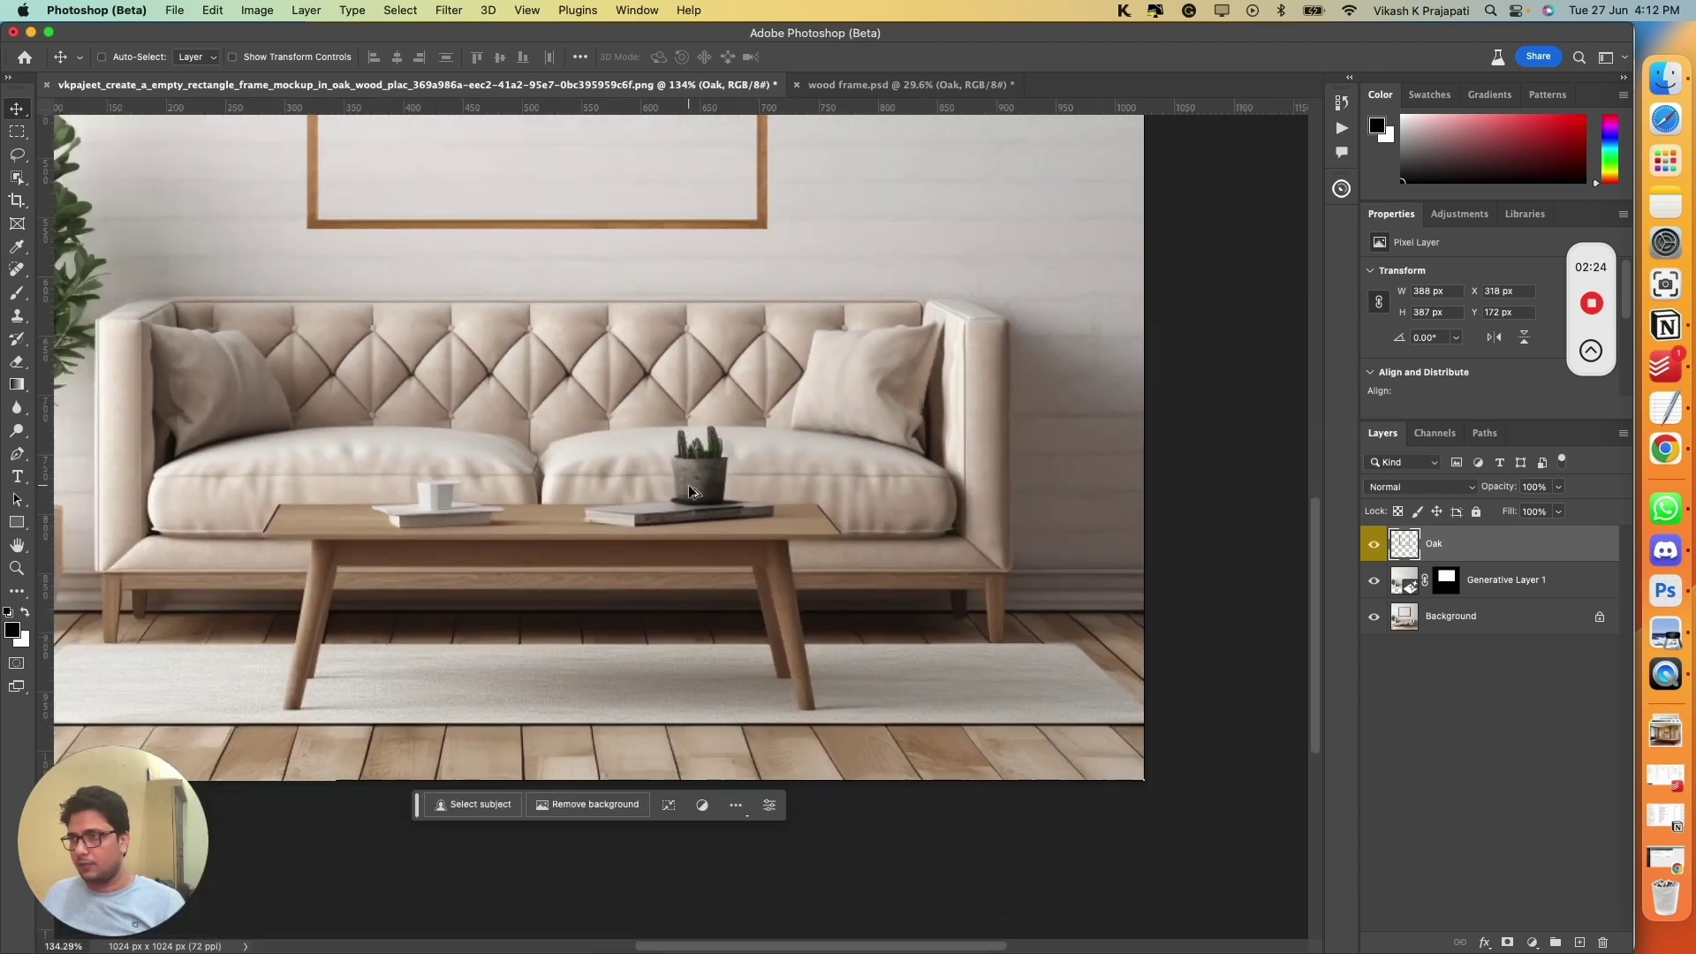
{"action": "scroll", "coordinate": [315, 390], "scroll_direction": "down", "scroll_amount": 3}
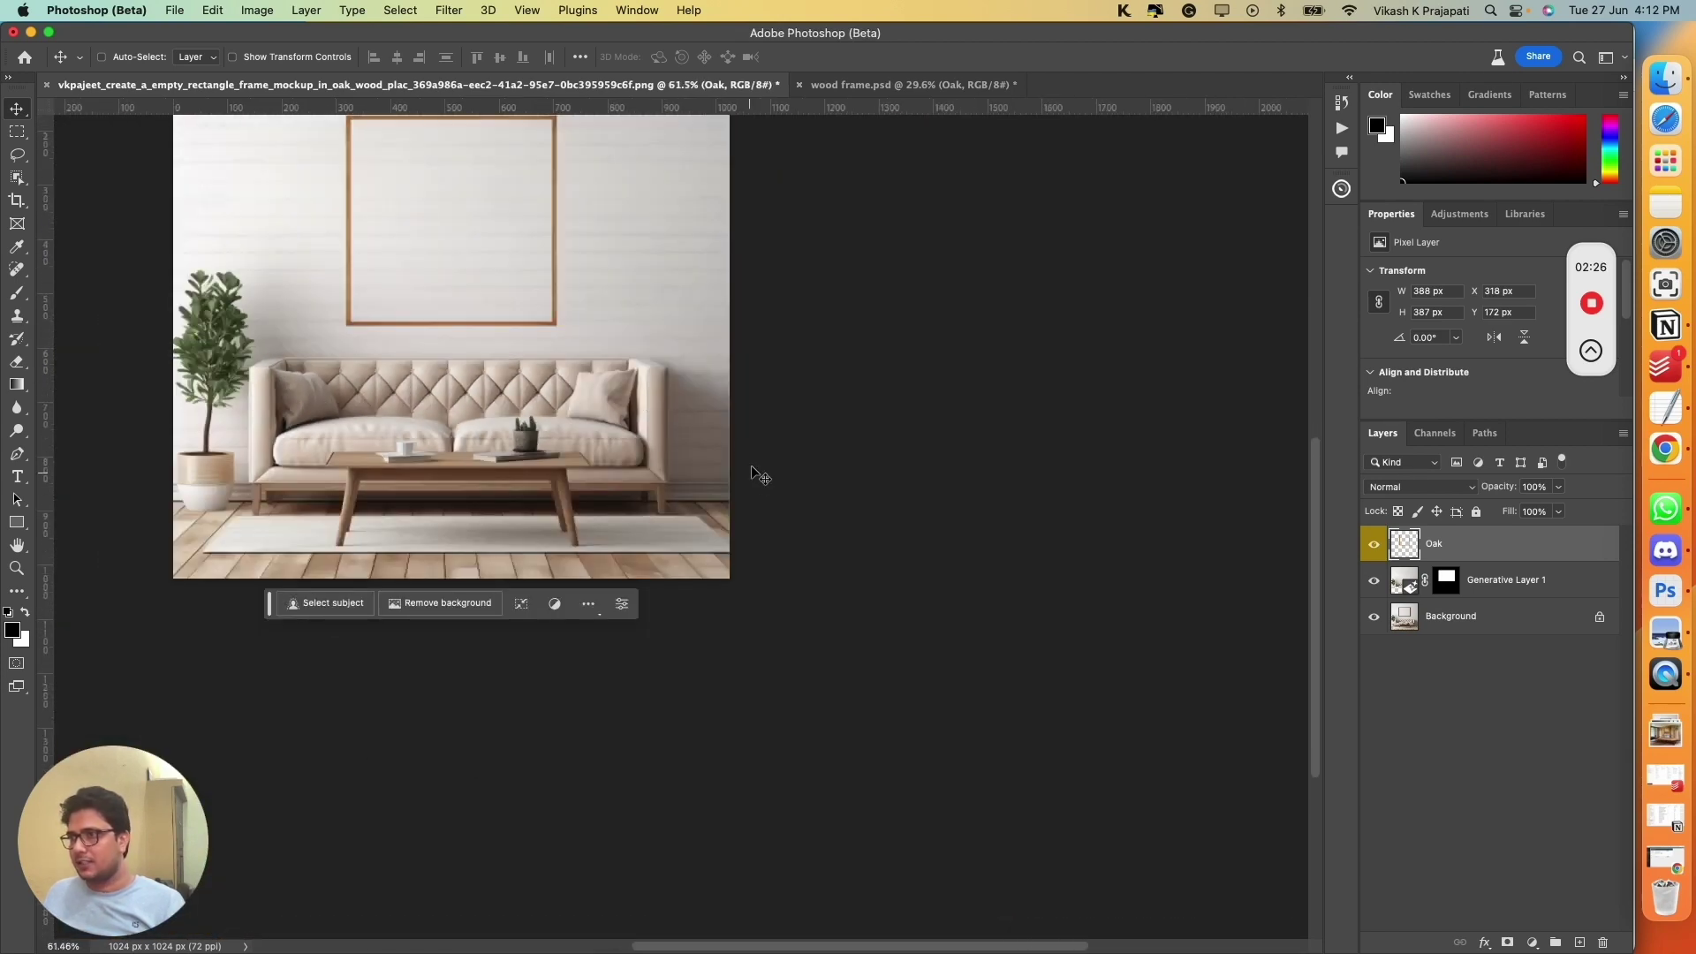
{"action": "scroll", "coordinate": [509, 395], "scroll_direction": "up", "scroll_amount": 3}
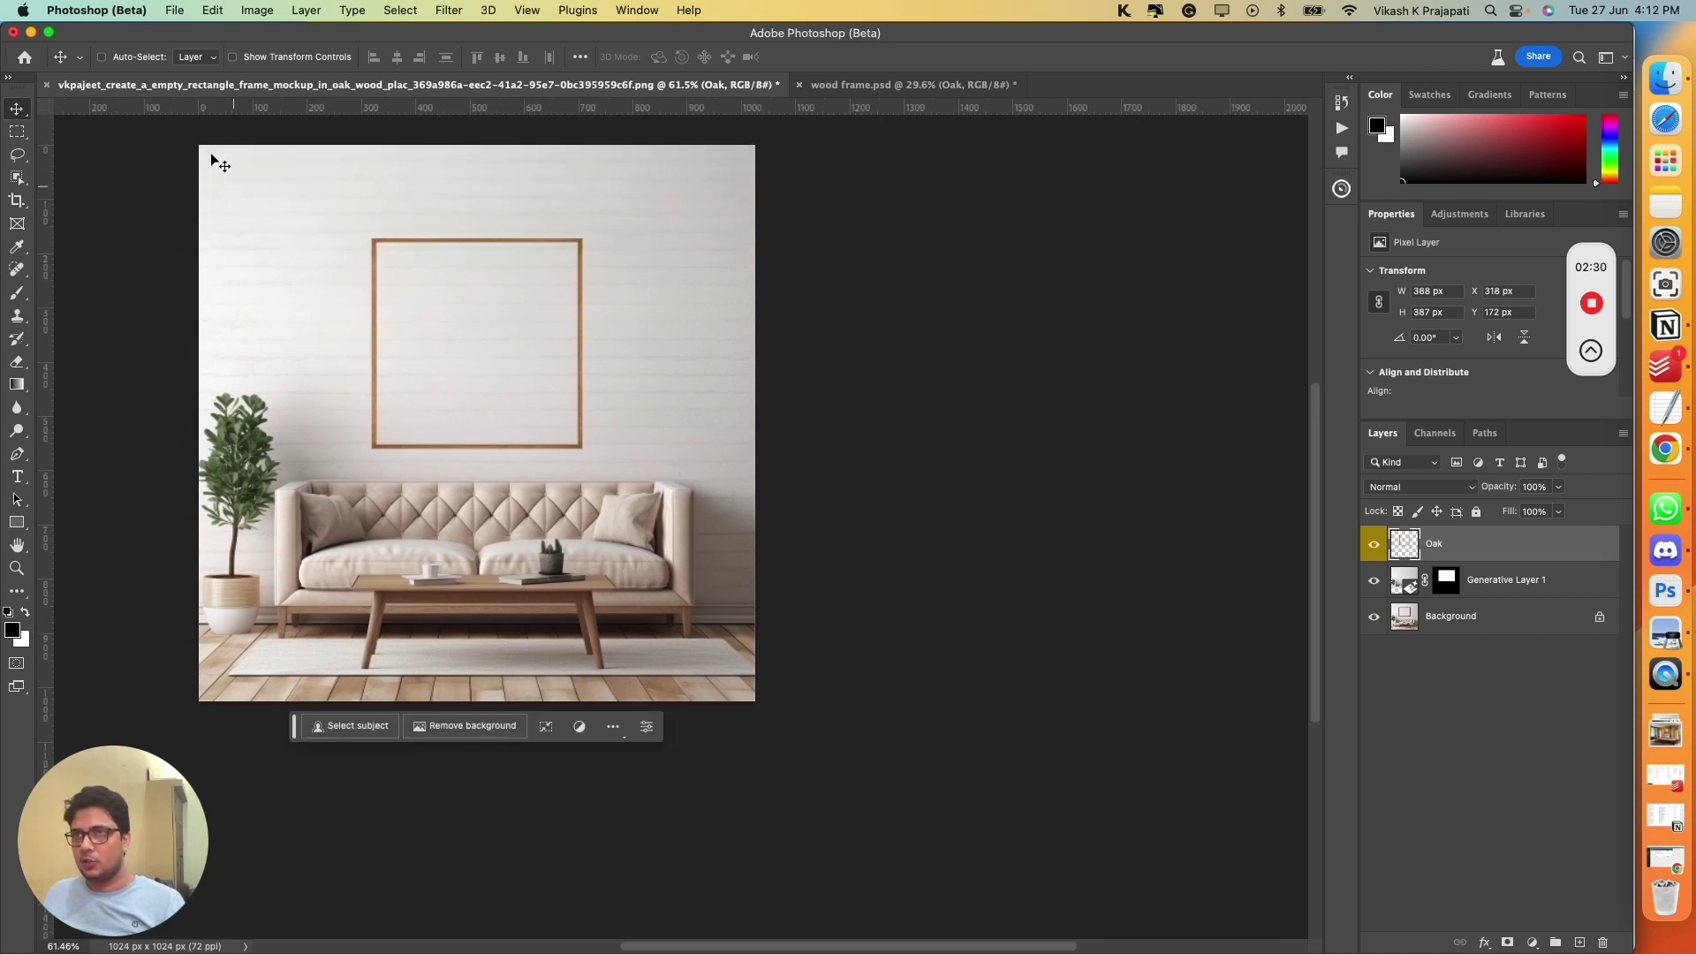
Step: Add a drop shadow to the Oak layer with angle 125°, distance 2 px, spread 8% and size 8 px
{"action": "left_click", "coordinate": [1483, 943]}
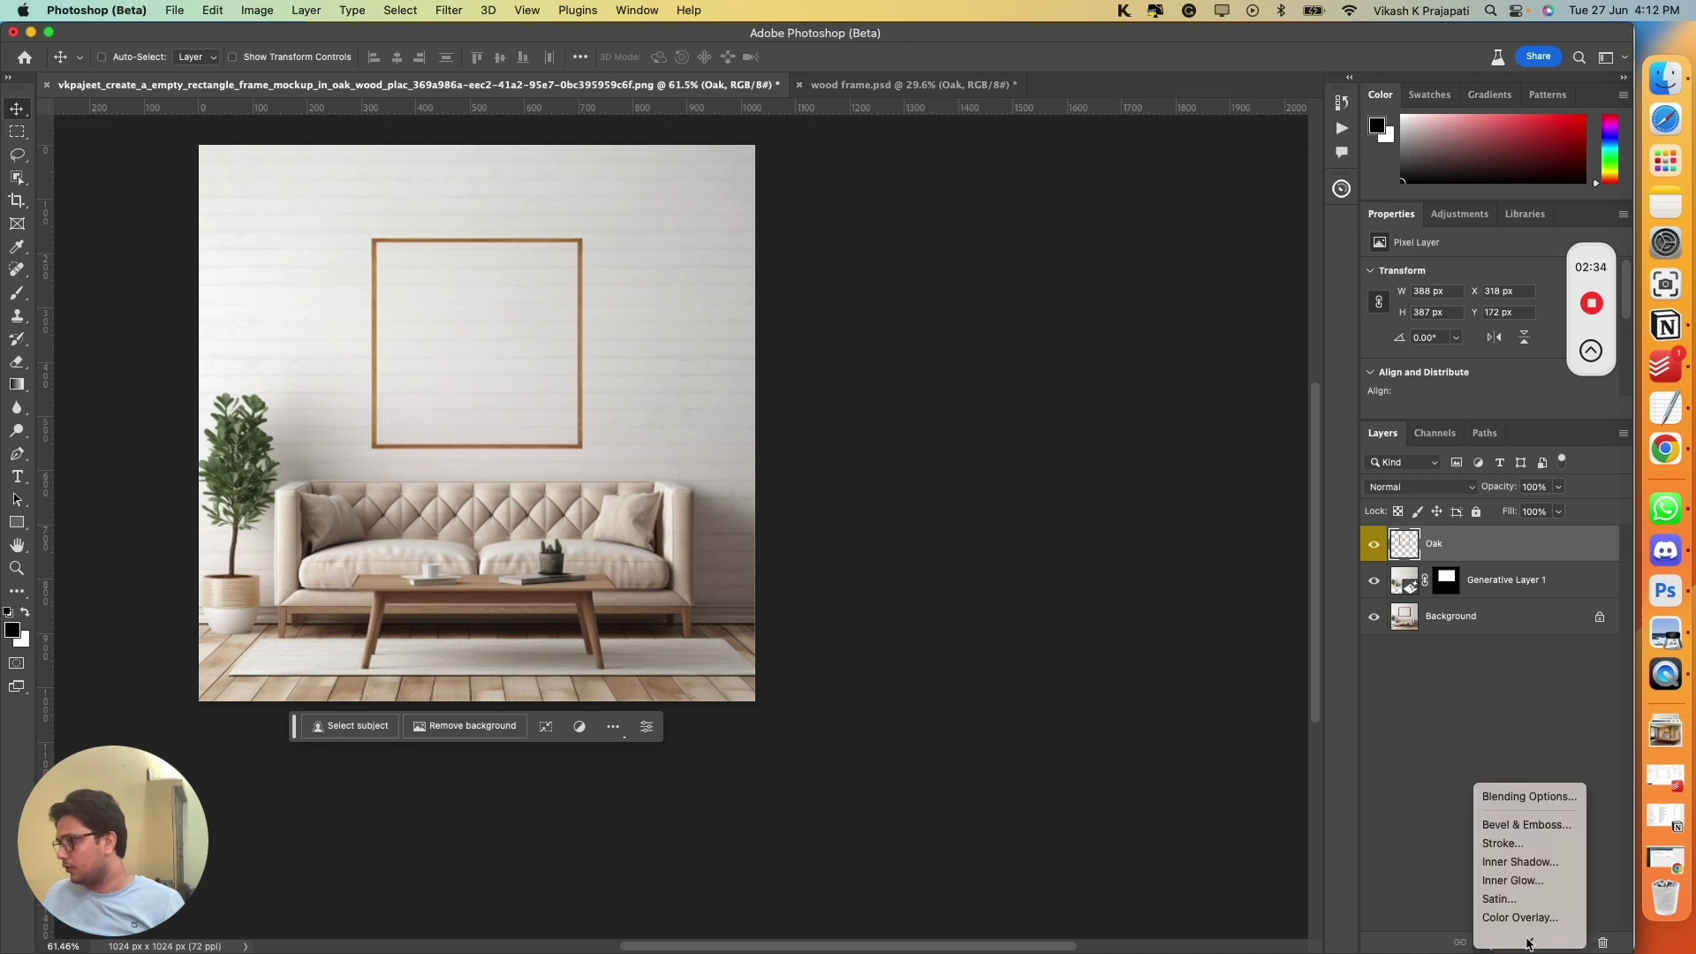
{"action": "left_click", "coordinate": [1528, 937]}
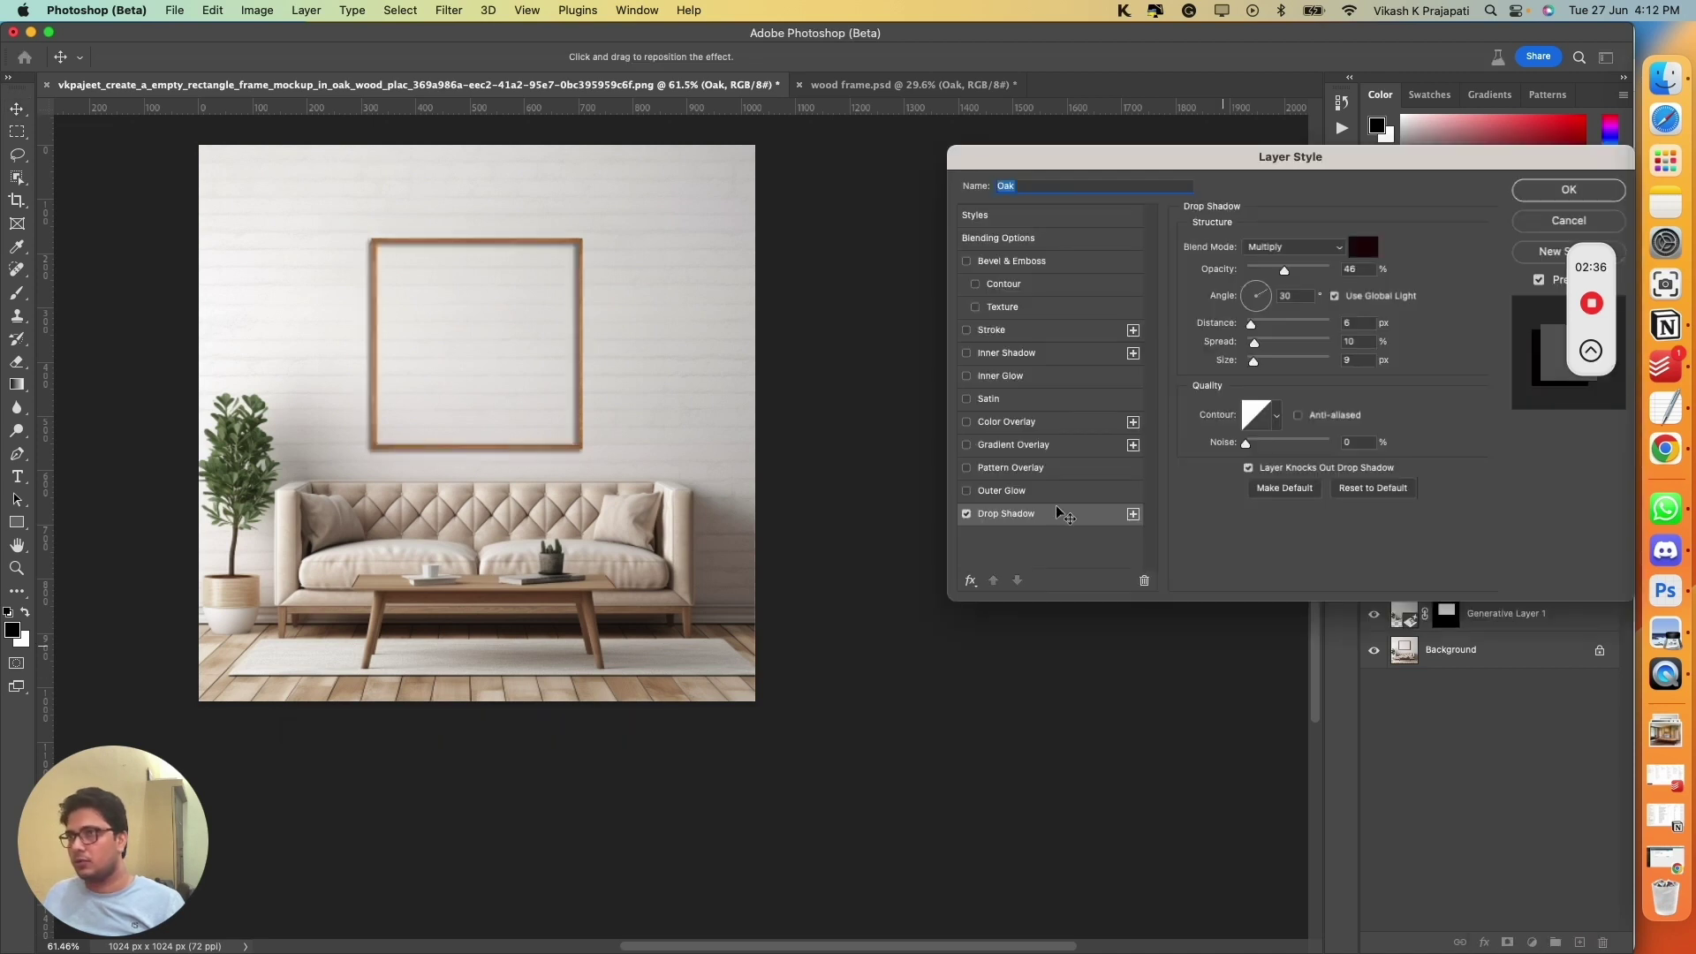
{"action": "left_click", "coordinate": [1246, 299]}
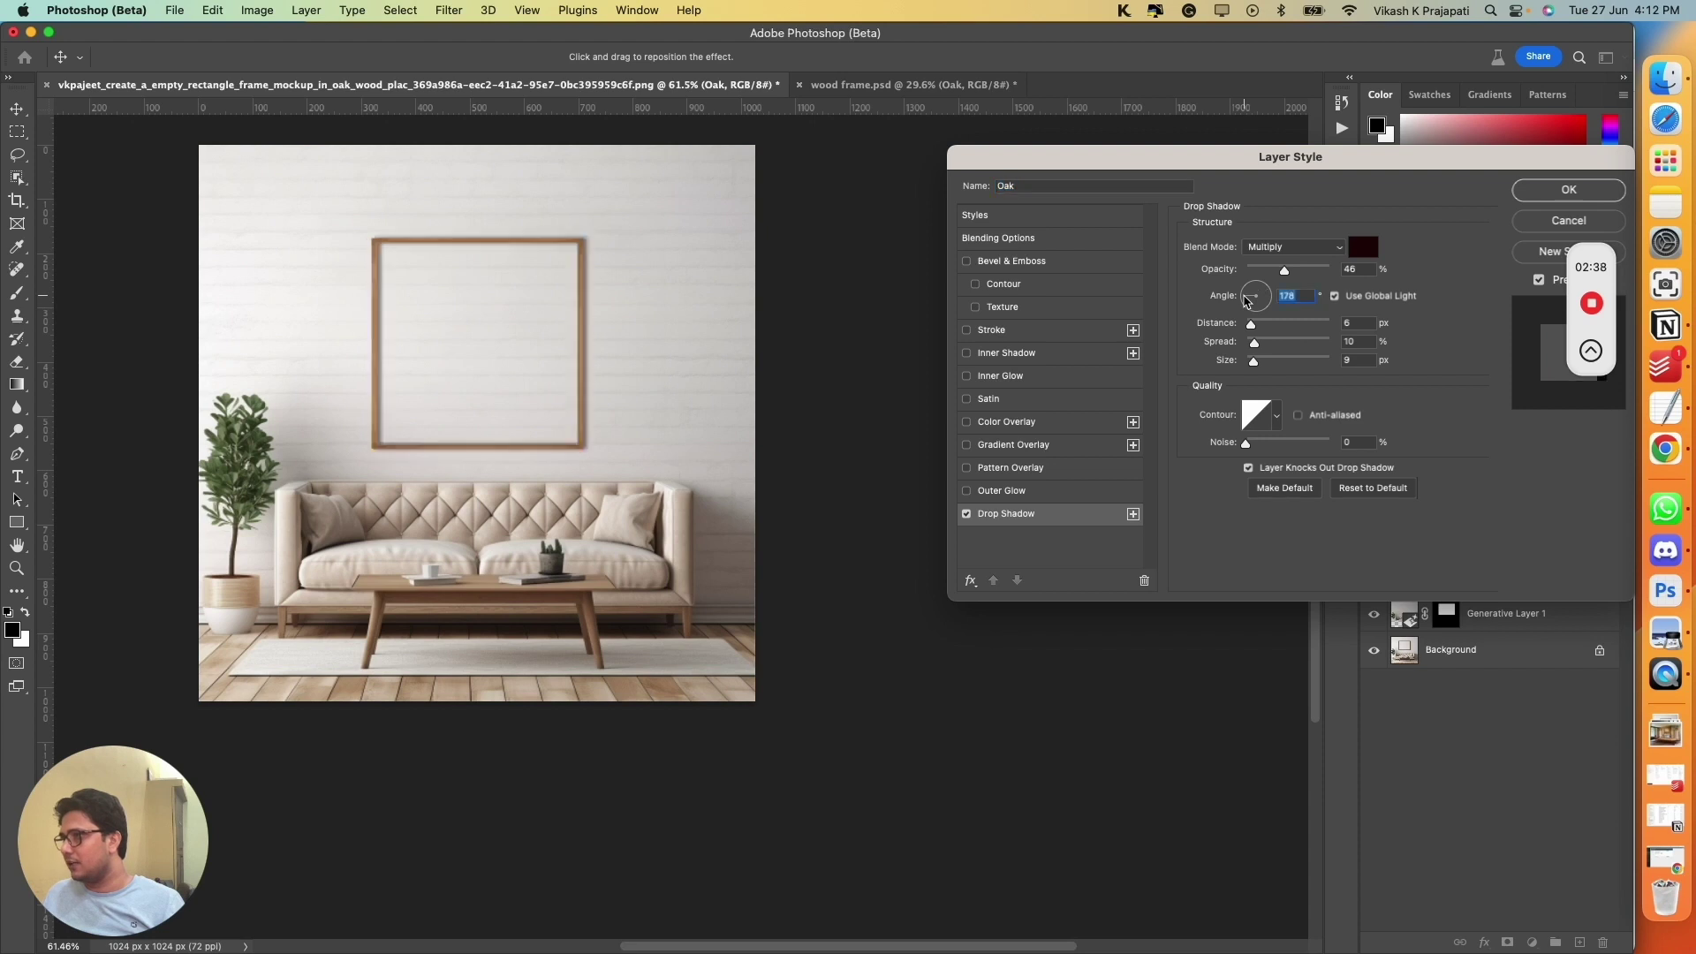
{"action": "left_click_drag", "start_coordinate": [1246, 301], "coordinate": [1250, 292]}
{"action": "left_click_drag", "start_coordinate": [1295, 159], "coordinate": [1030, 158]}
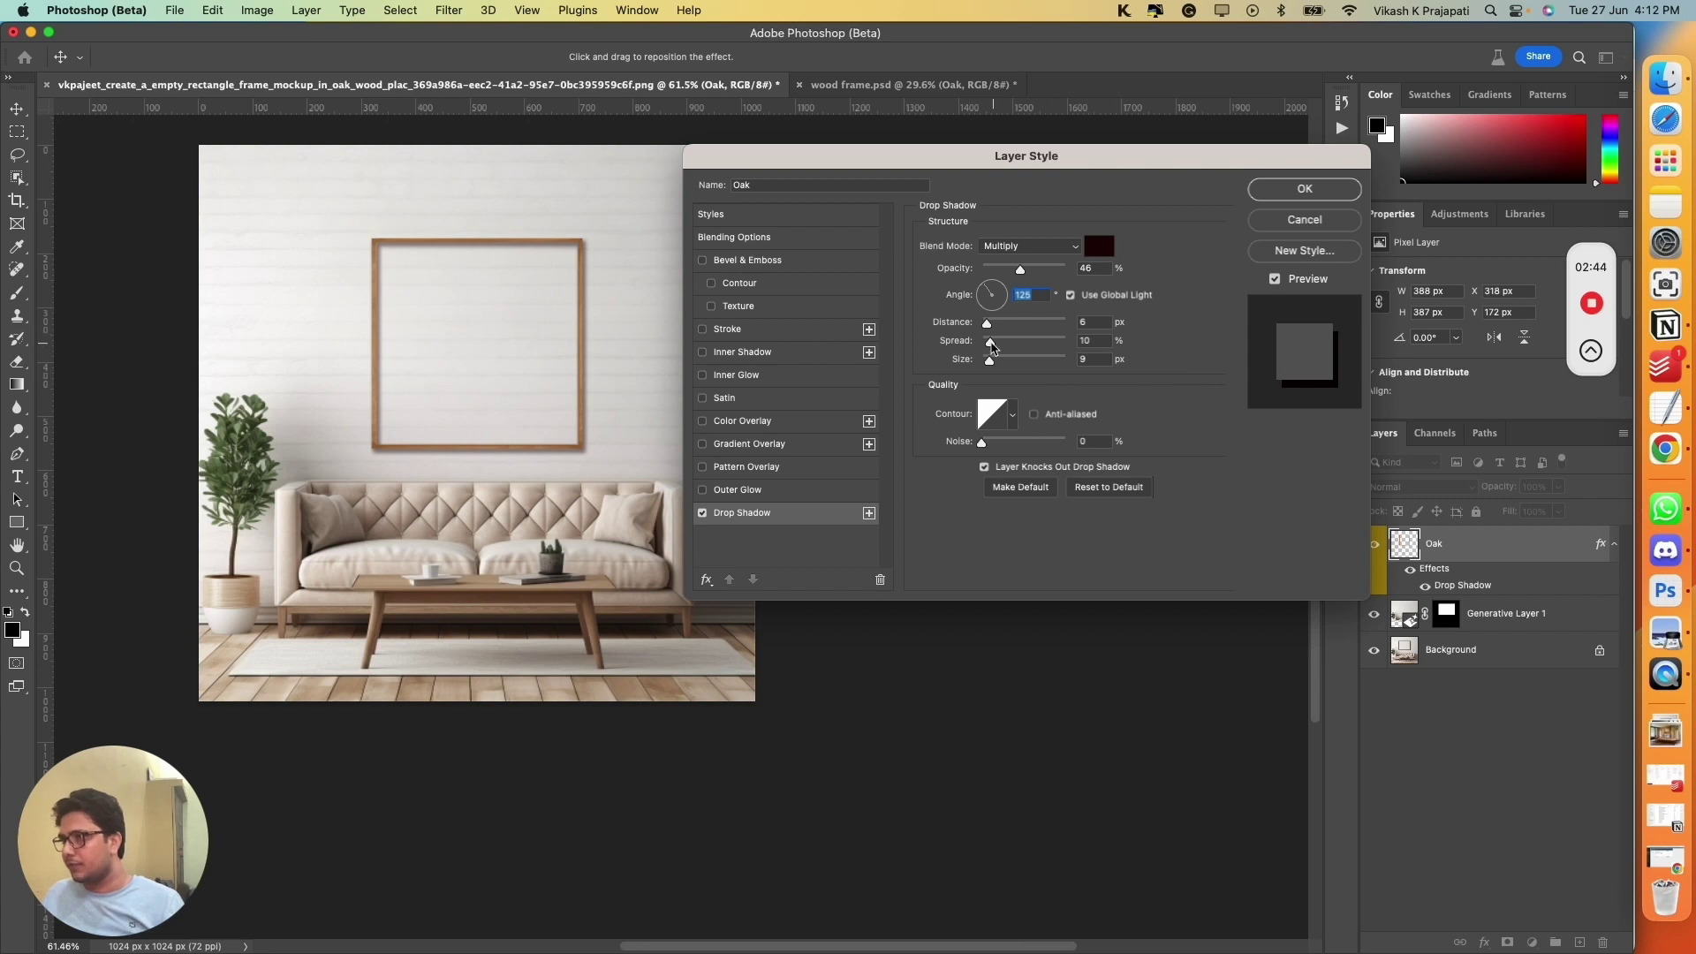
{"action": "left_click_drag", "start_coordinate": [992, 347], "coordinate": [988, 360]}
{"action": "scroll", "coordinate": [989, 362], "scroll_direction": "up", "scroll_amount": 5}
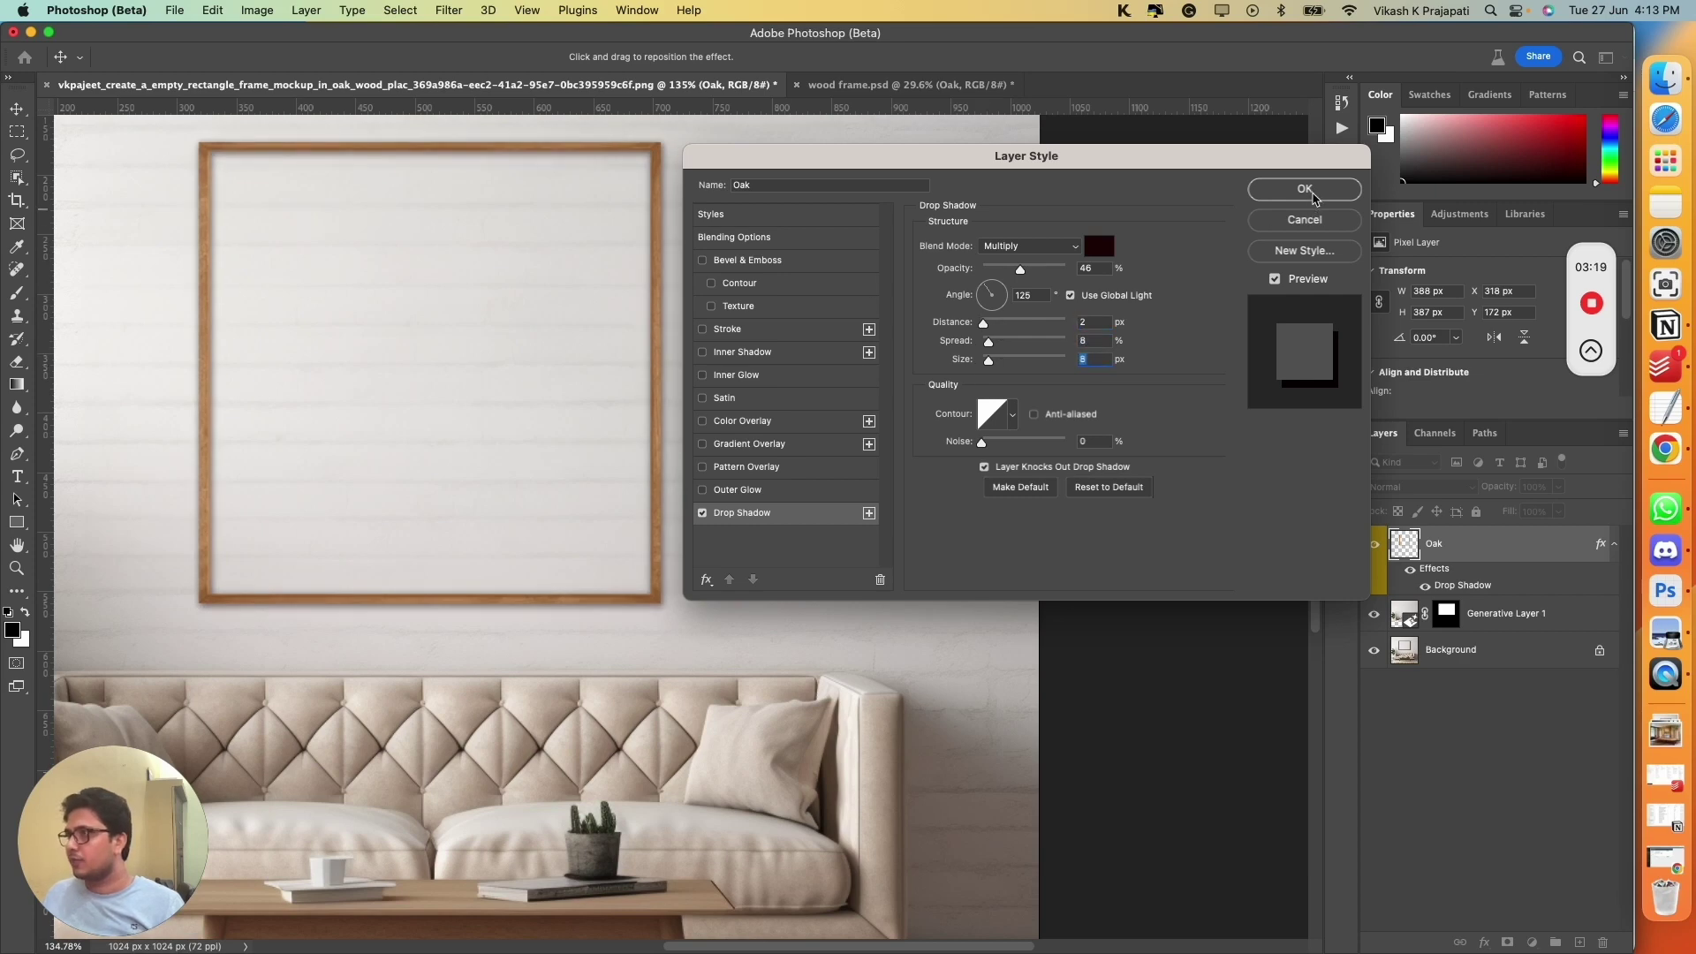
{"action": "left_click", "coordinate": [1311, 191]}
{"action": "scroll", "coordinate": [726, 415], "scroll_direction": "down", "scroll_amount": 5}
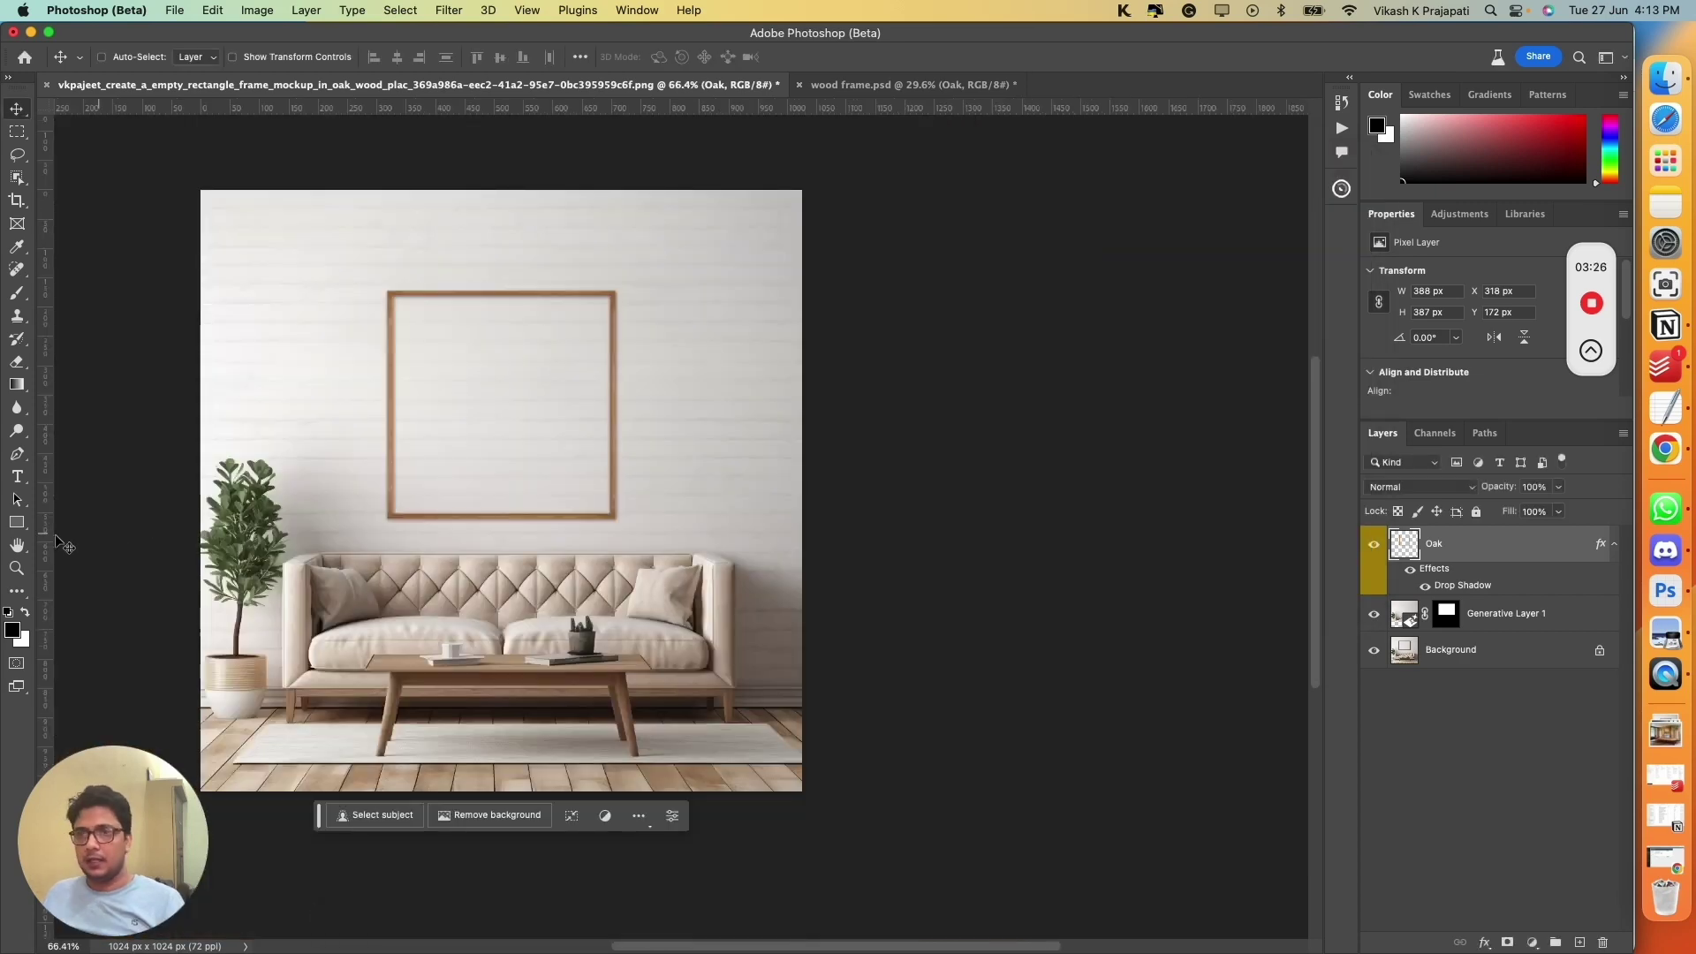
Step: Draw a rectangle shape about 369 × 372 px that fills the opening inside the oak frame
{"action": "left_click", "coordinate": [23, 526]}
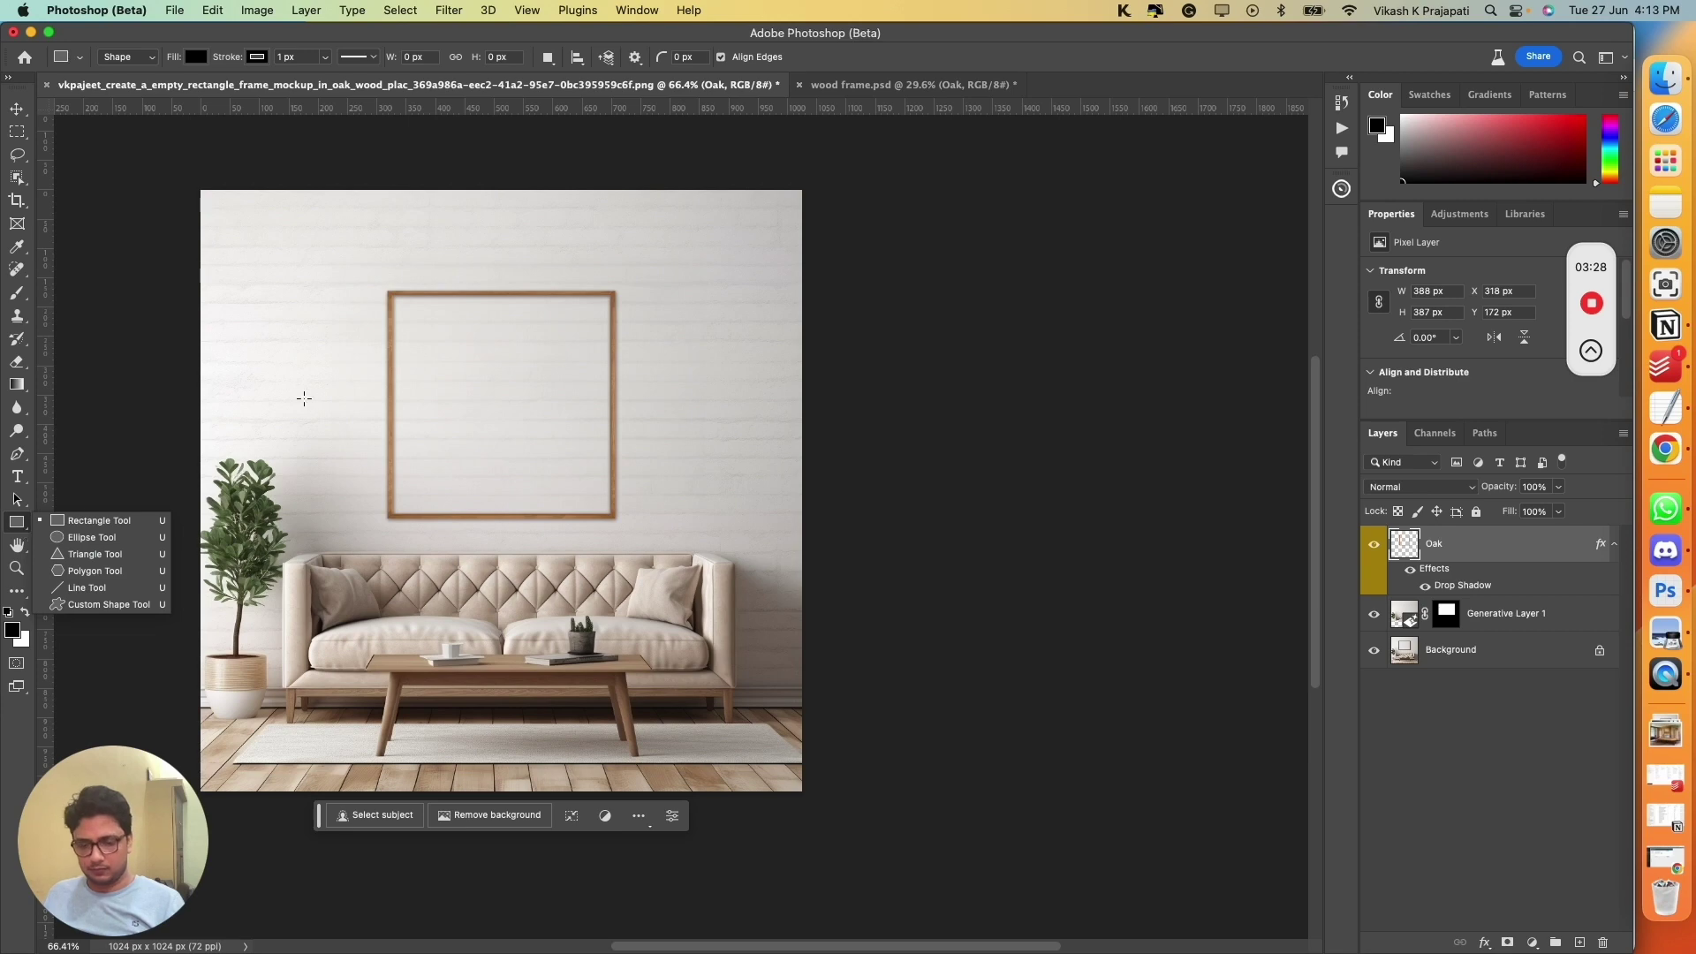
{"action": "scroll", "coordinate": [427, 242], "scroll_direction": "up", "scroll_amount": 5}
{"action": "scroll", "coordinate": [533, 350], "scroll_direction": "up", "scroll_amount": 2}
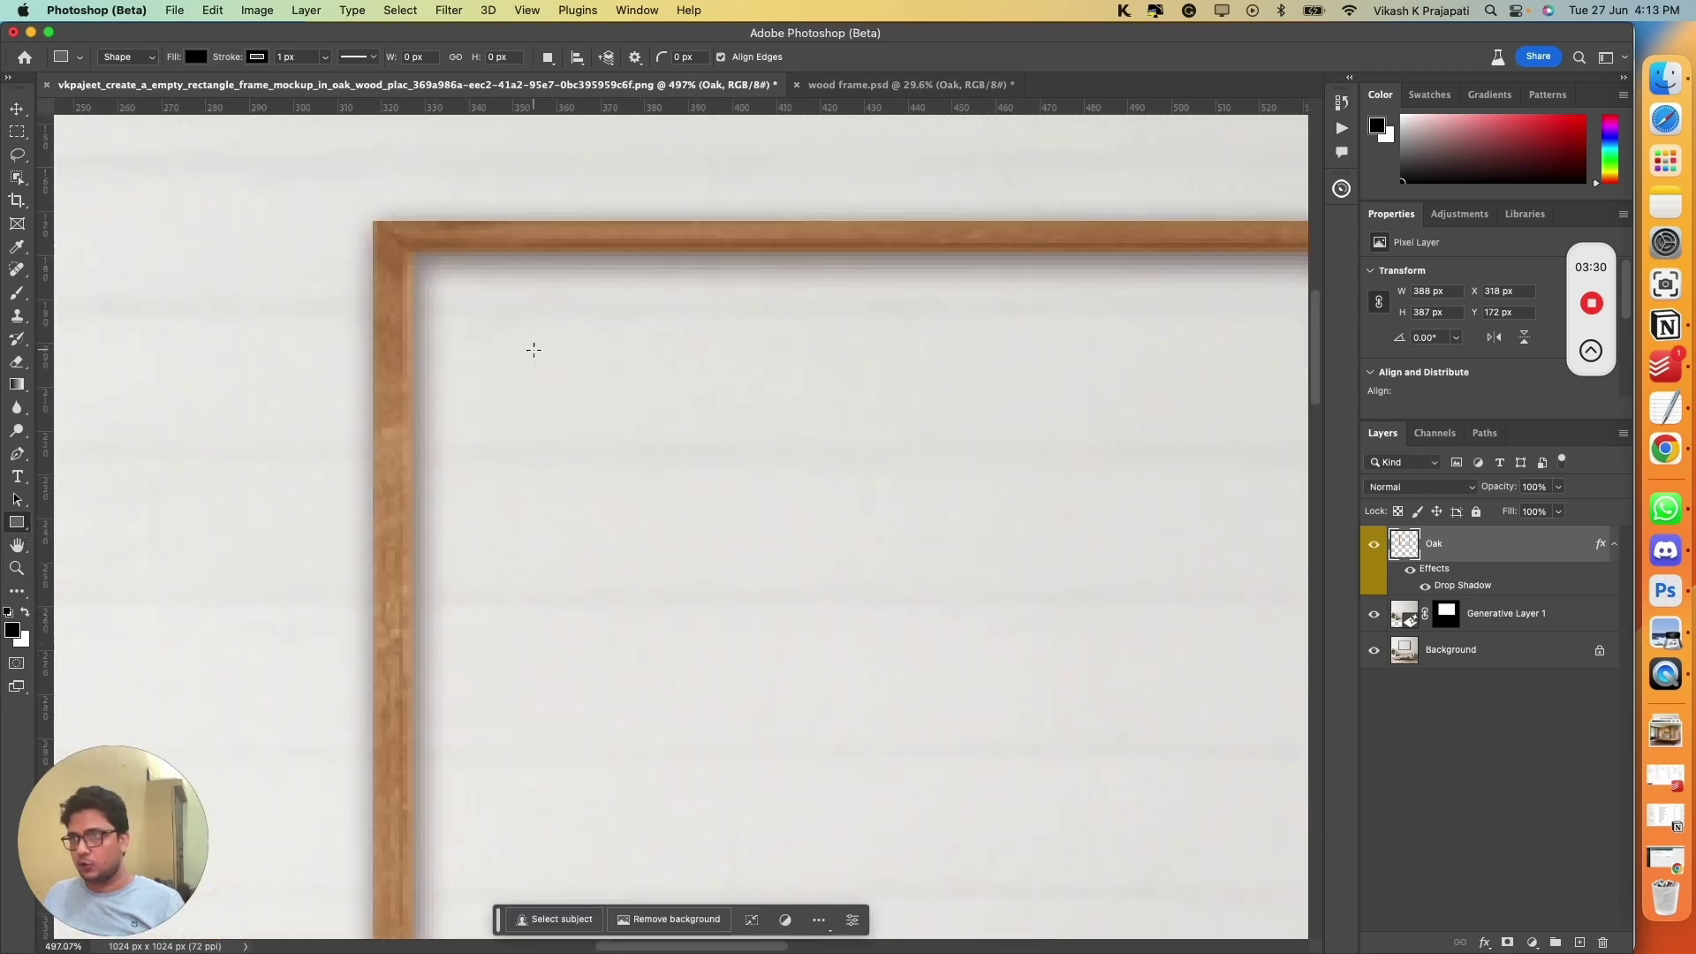
{"action": "scroll", "coordinate": [519, 322], "scroll_direction": "up", "scroll_amount": 1}
{"action": "scroll", "coordinate": [429, 279], "scroll_direction": "down", "scroll_amount": 2}
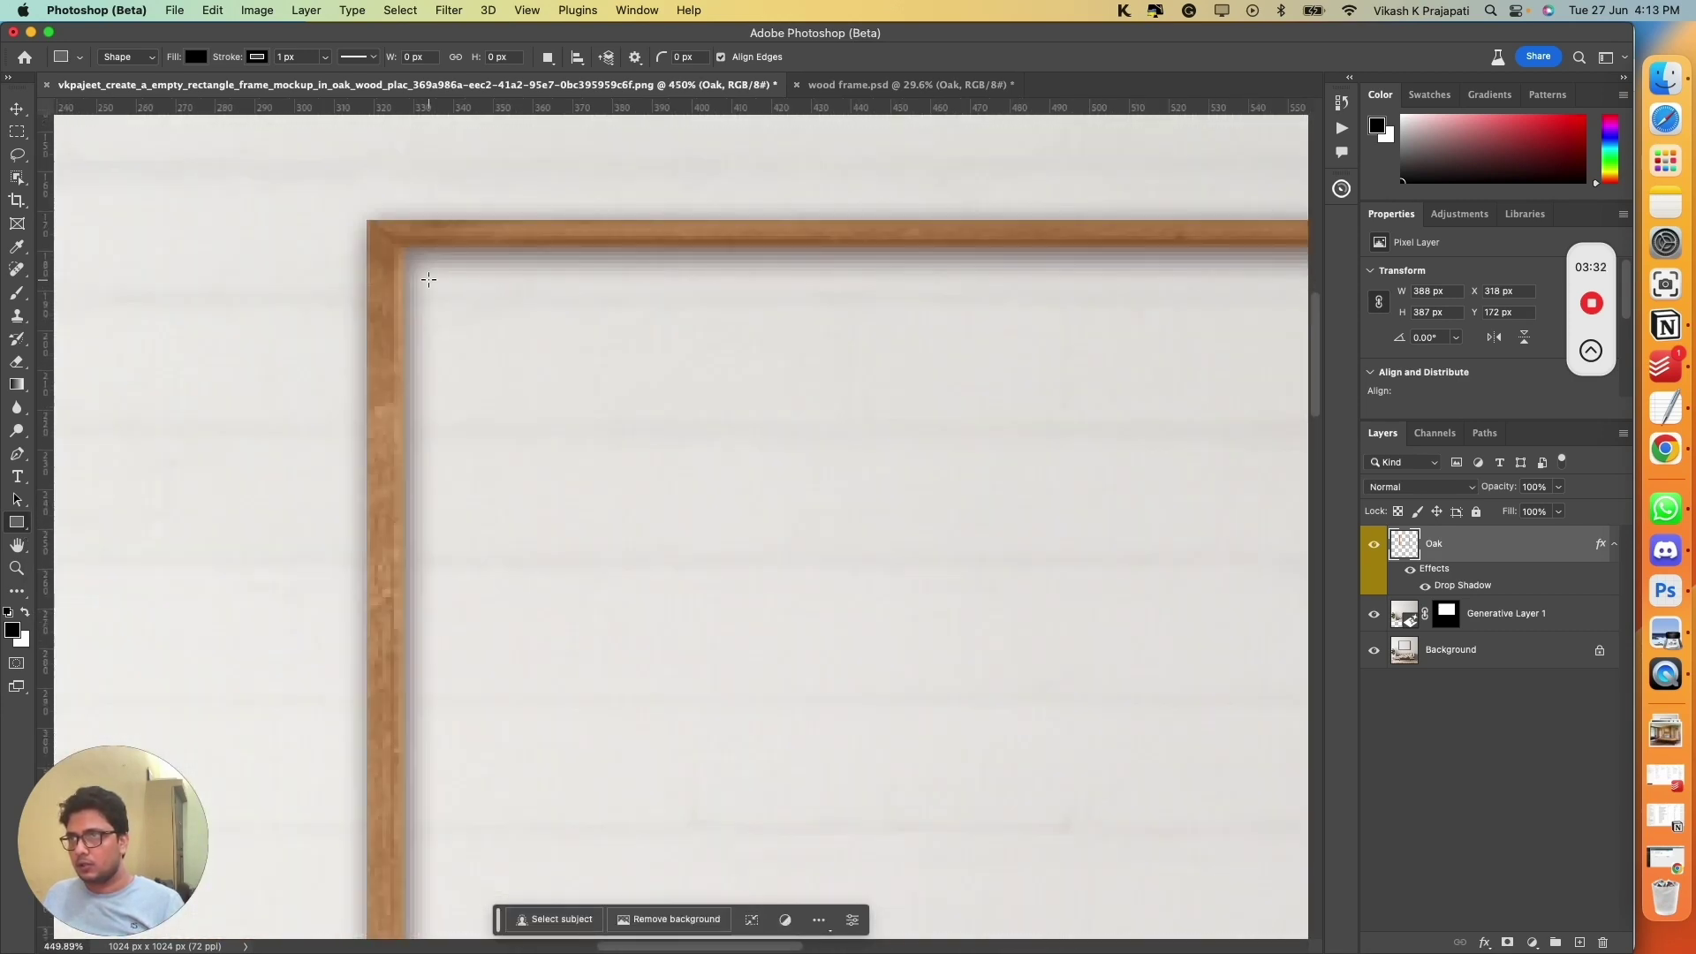
{"action": "left_click_drag", "start_coordinate": [405, 246], "coordinate": [1017, 910]}
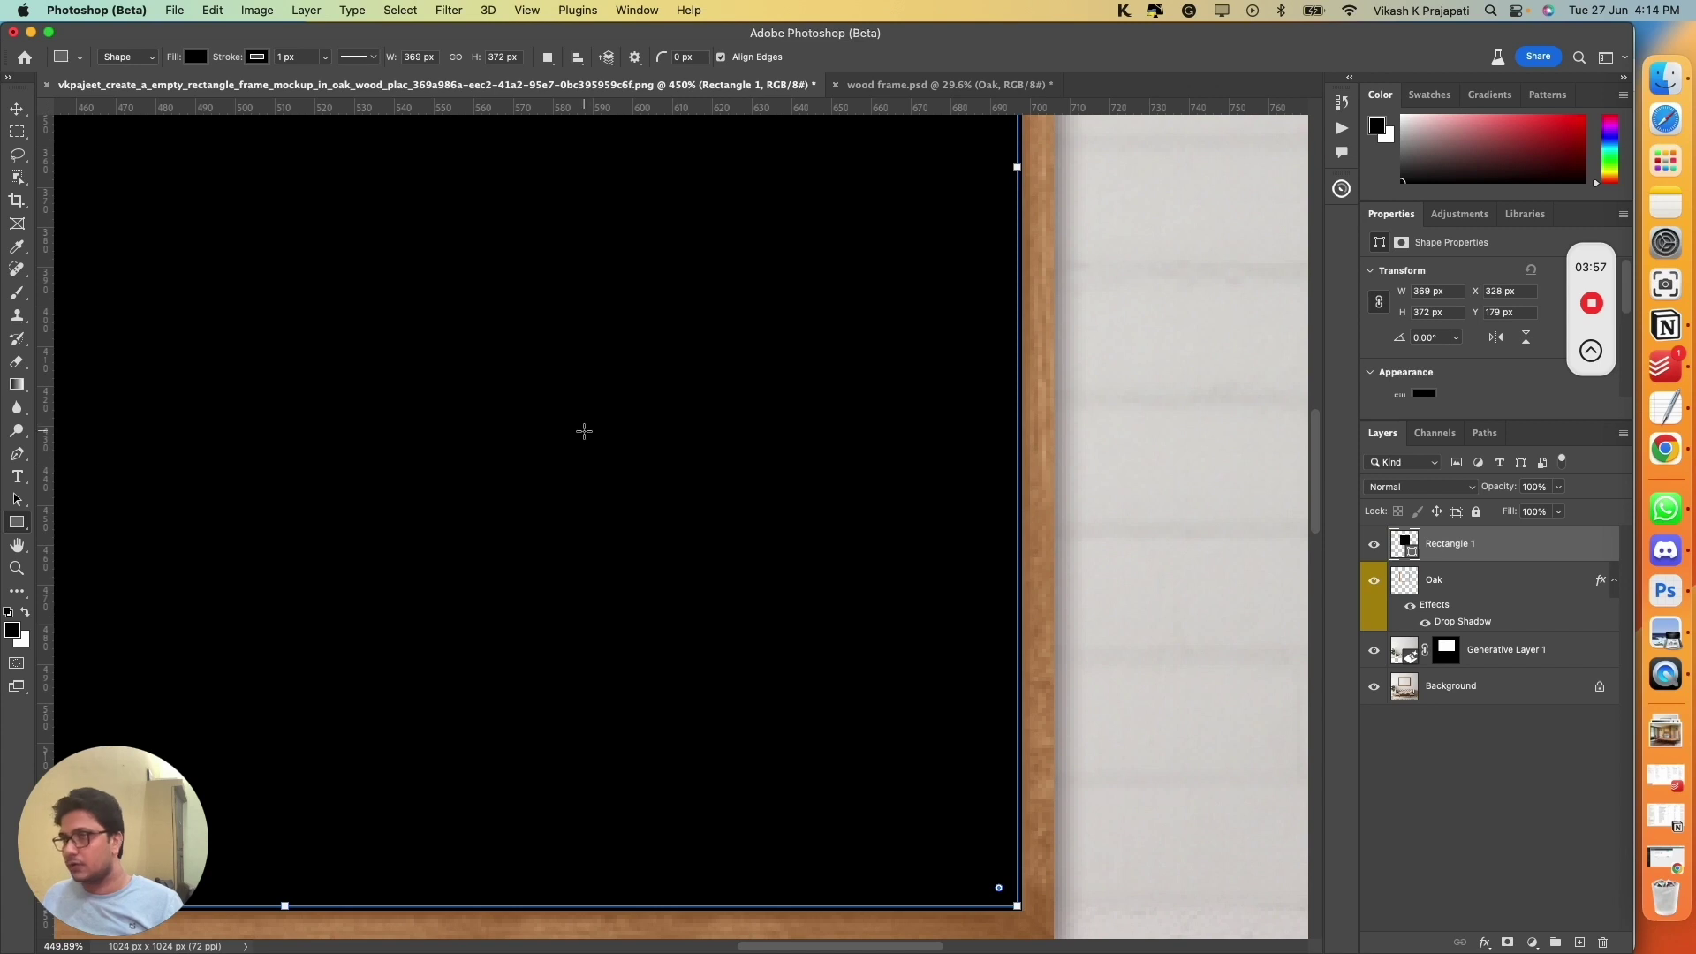
Step: Set the fill color of the rectangle inside the frame to white
{"action": "key", "text": "super+0"}
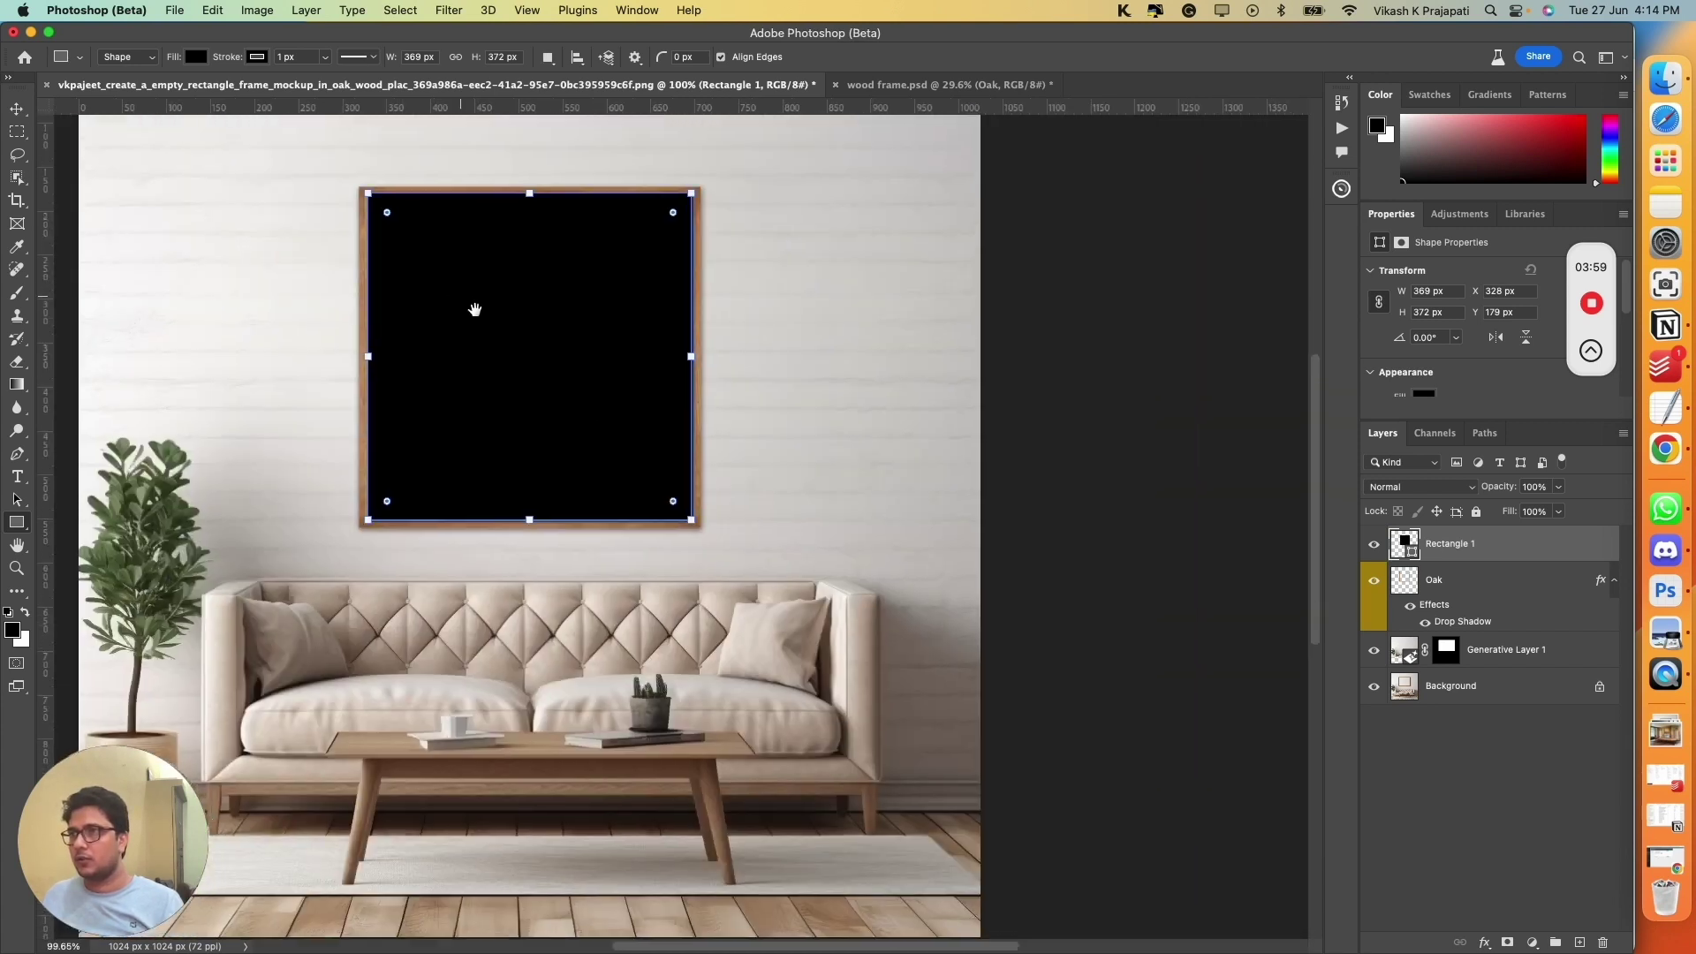
{"action": "left_click_drag", "start_coordinate": [475, 309], "coordinate": [560, 353]}
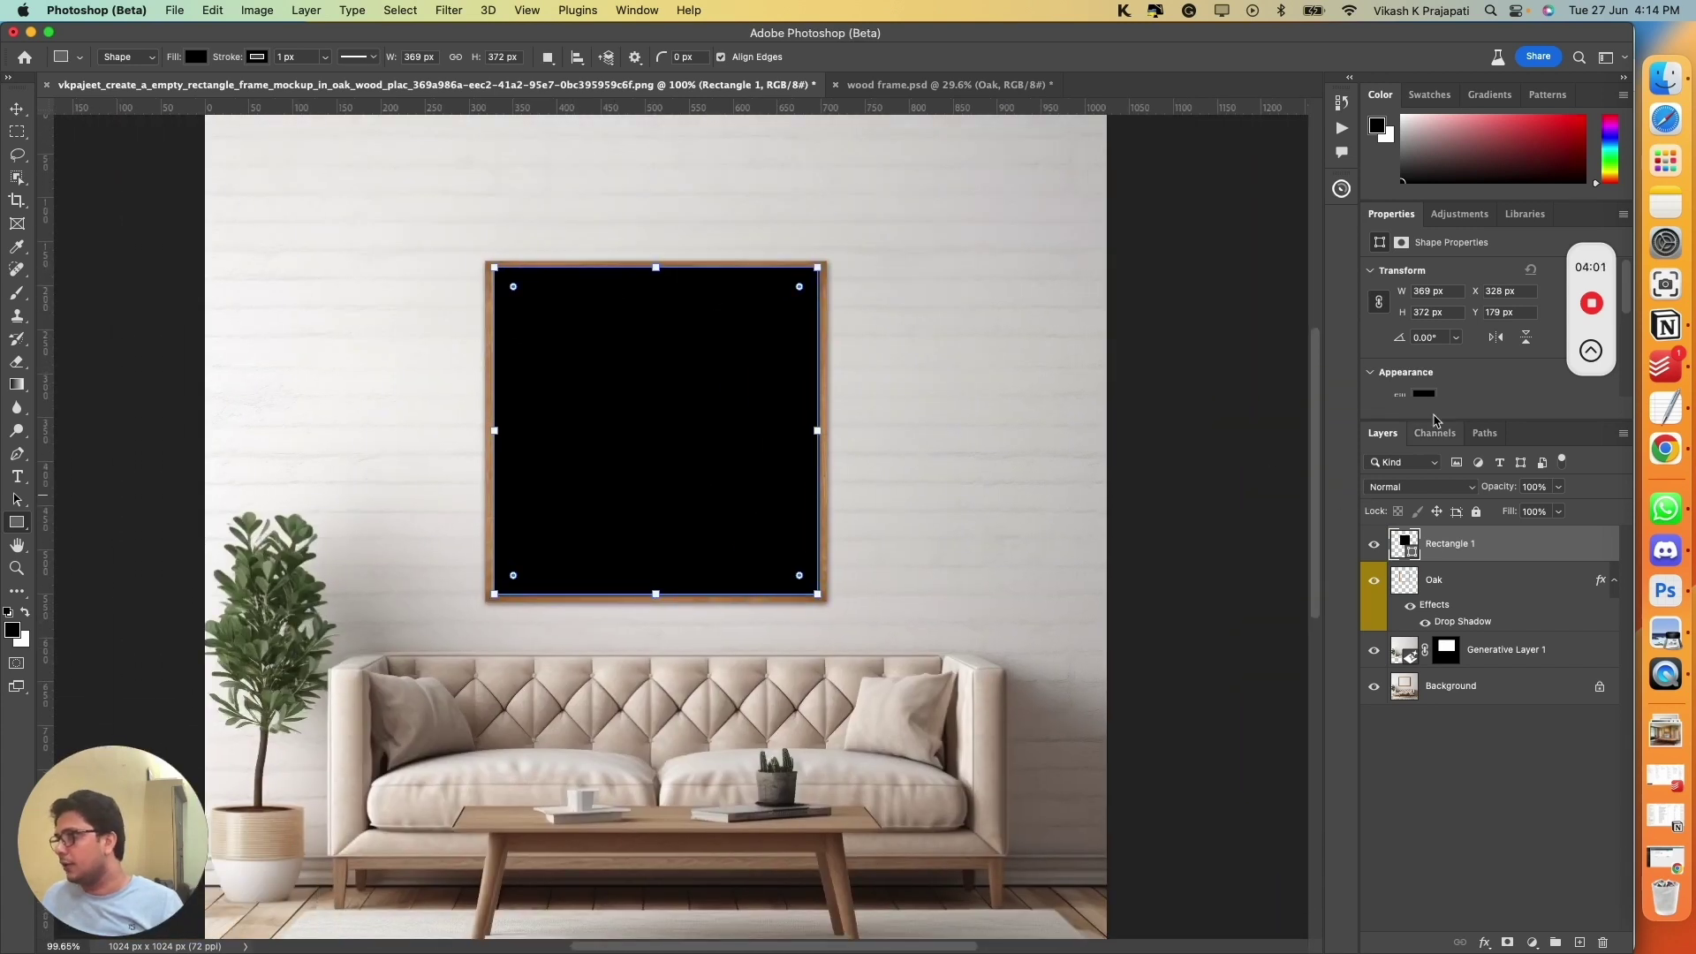
{"action": "left_click_drag", "start_coordinate": [1478, 420], "coordinate": [1477, 478]}
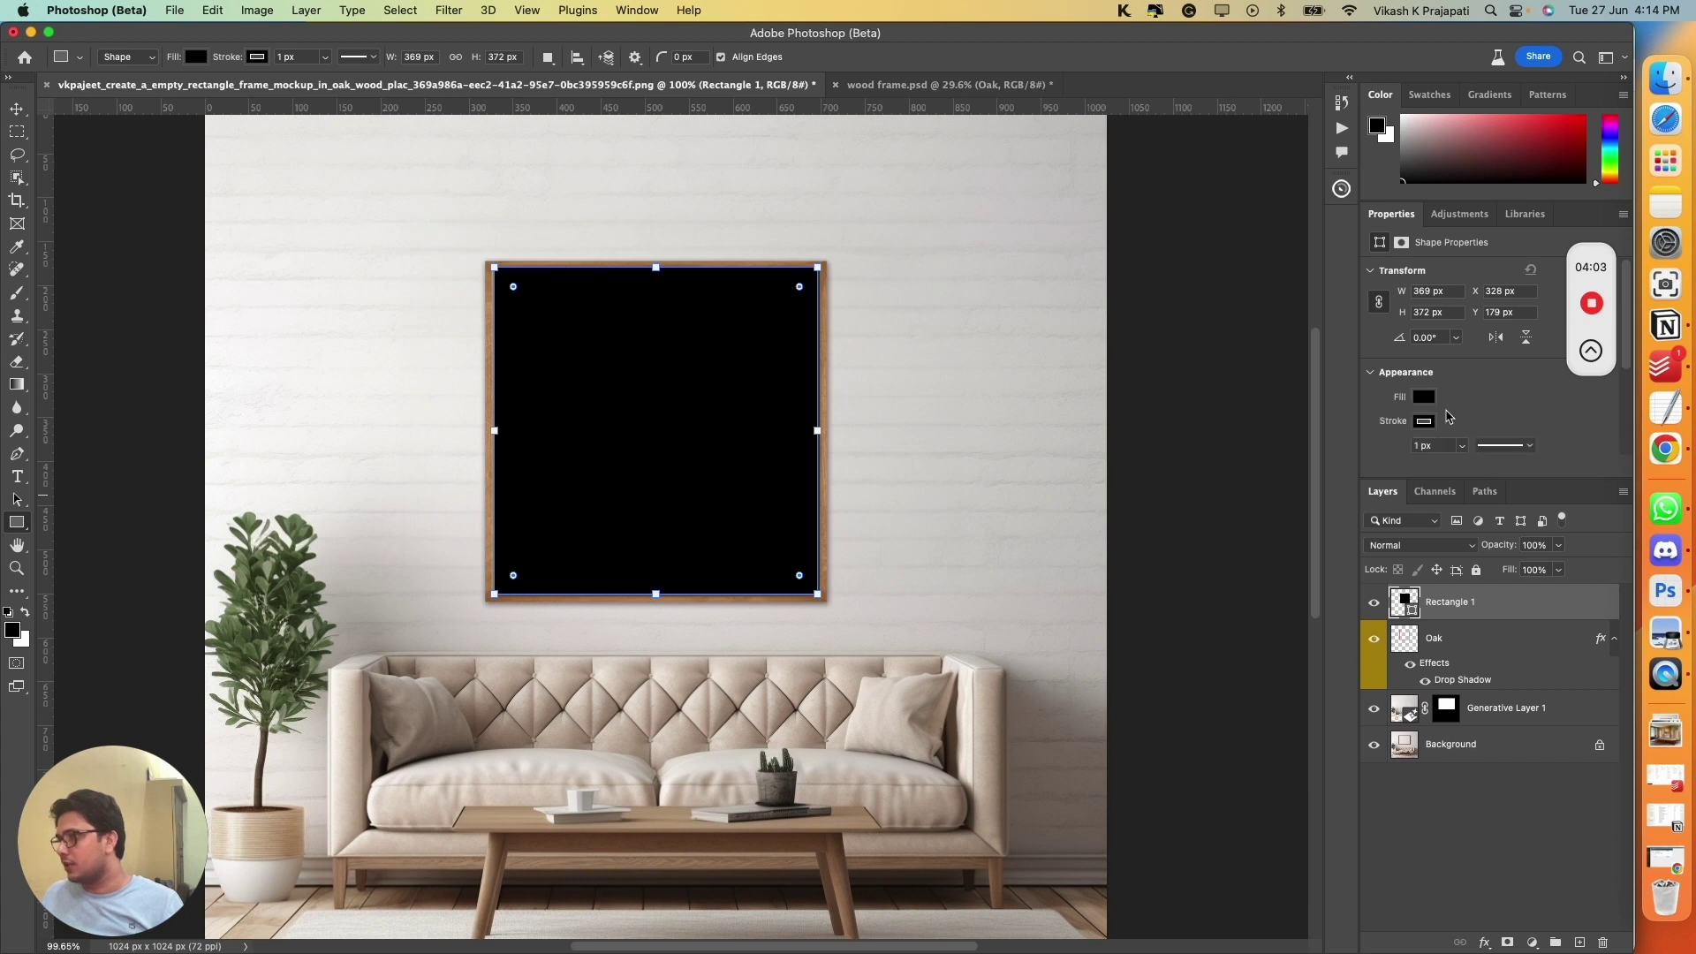
{"action": "left_click", "coordinate": [1425, 398]}
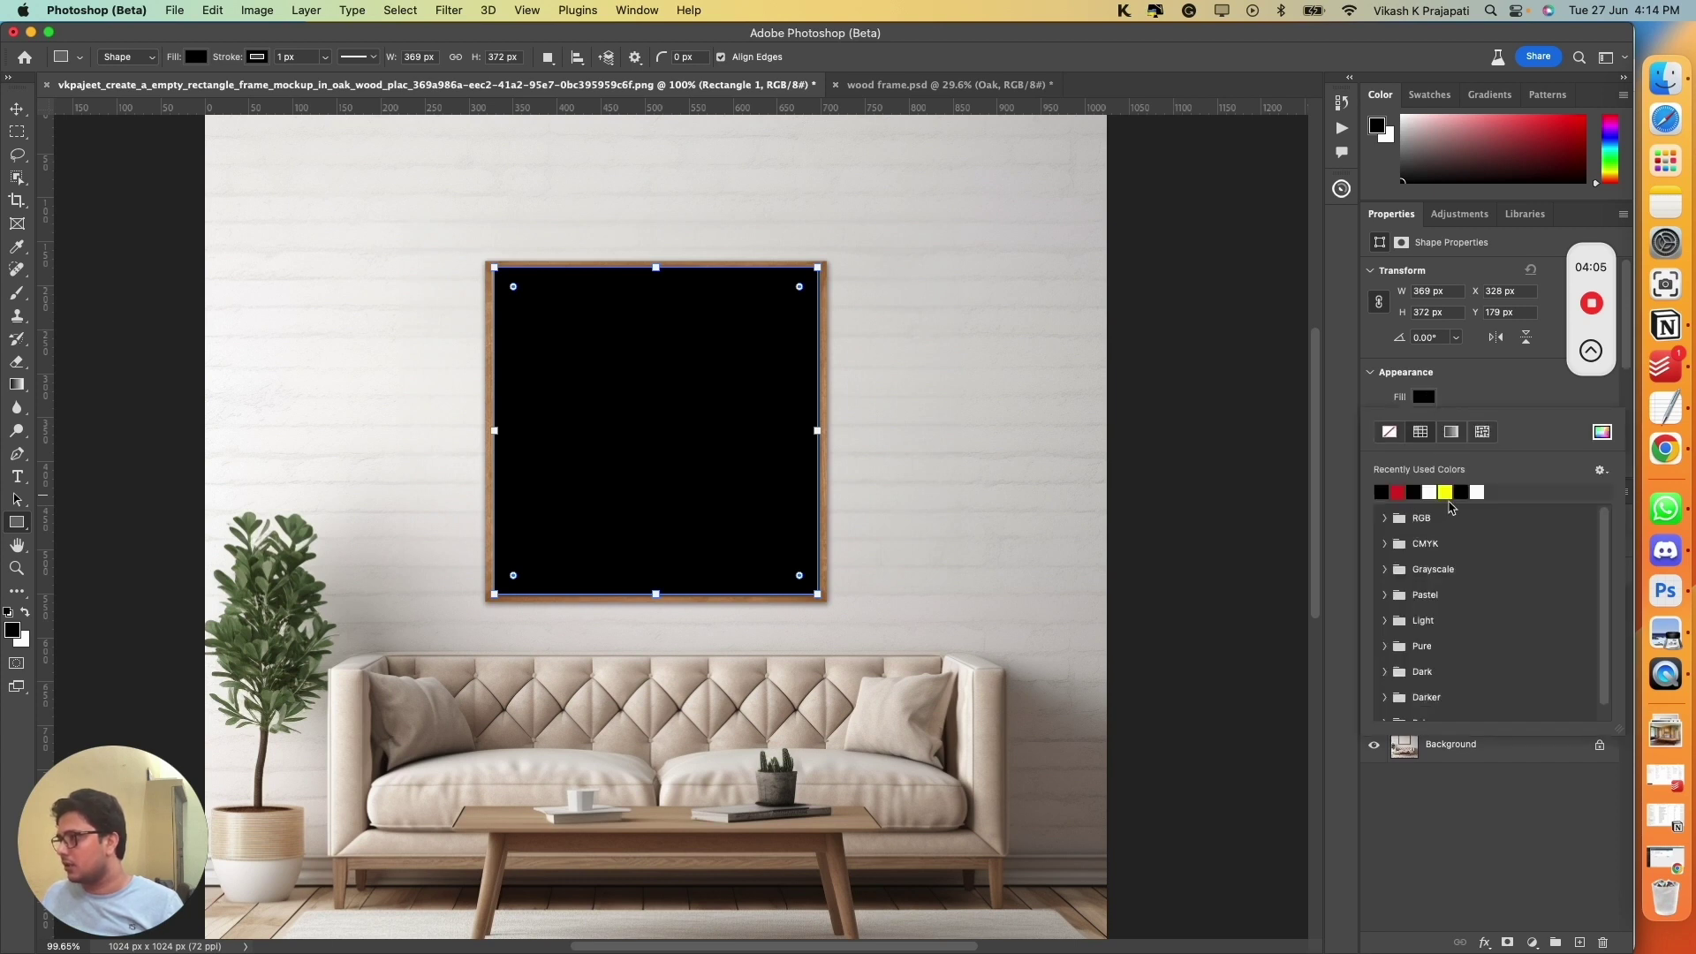
{"action": "left_click", "coordinate": [1430, 491]}
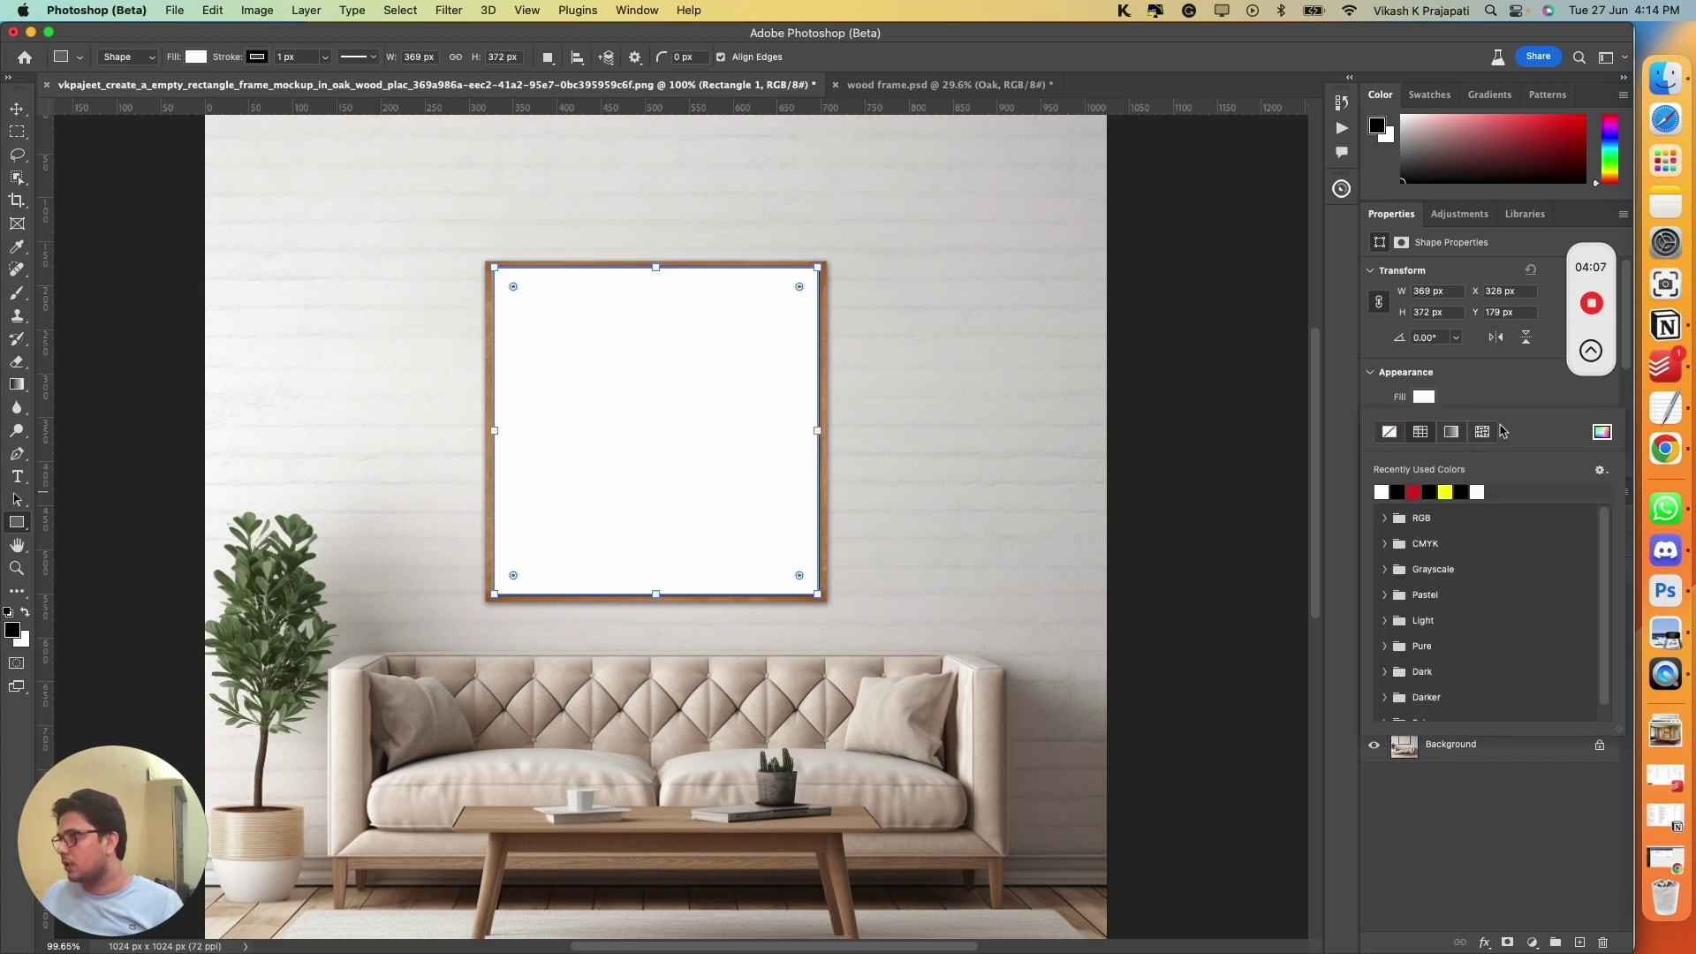
Step: Remove the stroke from the white rectangle inside the oak frame
{"action": "left_click", "coordinate": [1466, 402]}
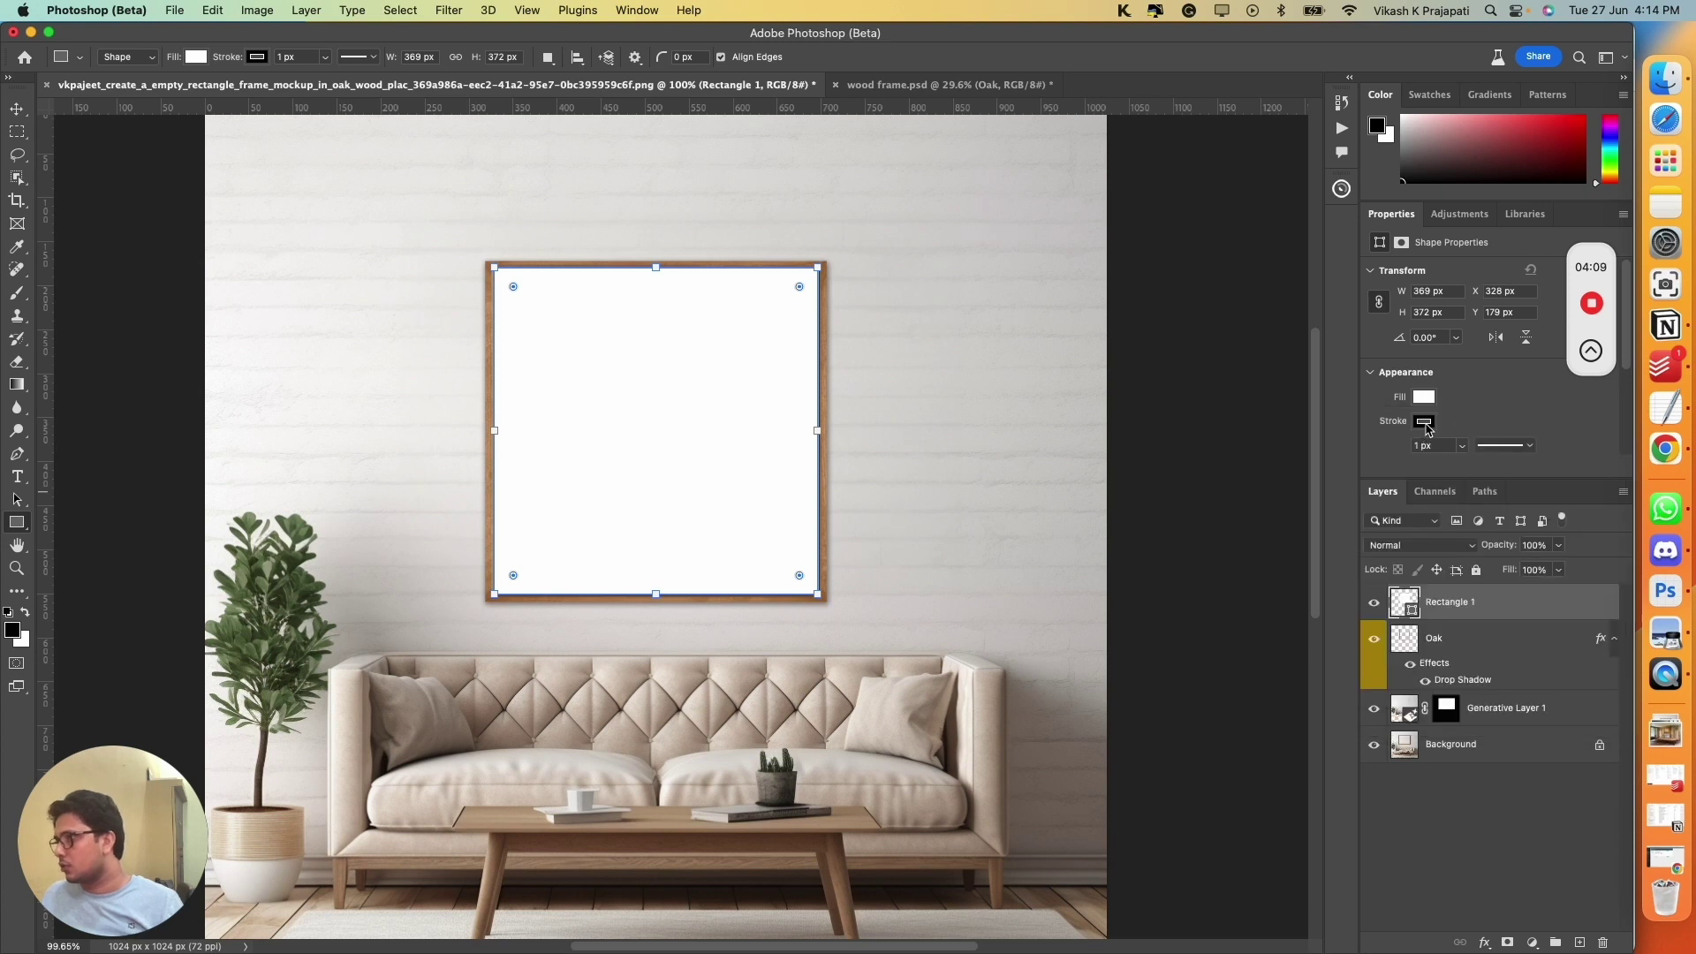
{"action": "left_click", "coordinate": [1423, 423]}
{"action": "left_click", "coordinate": [1388, 456]}
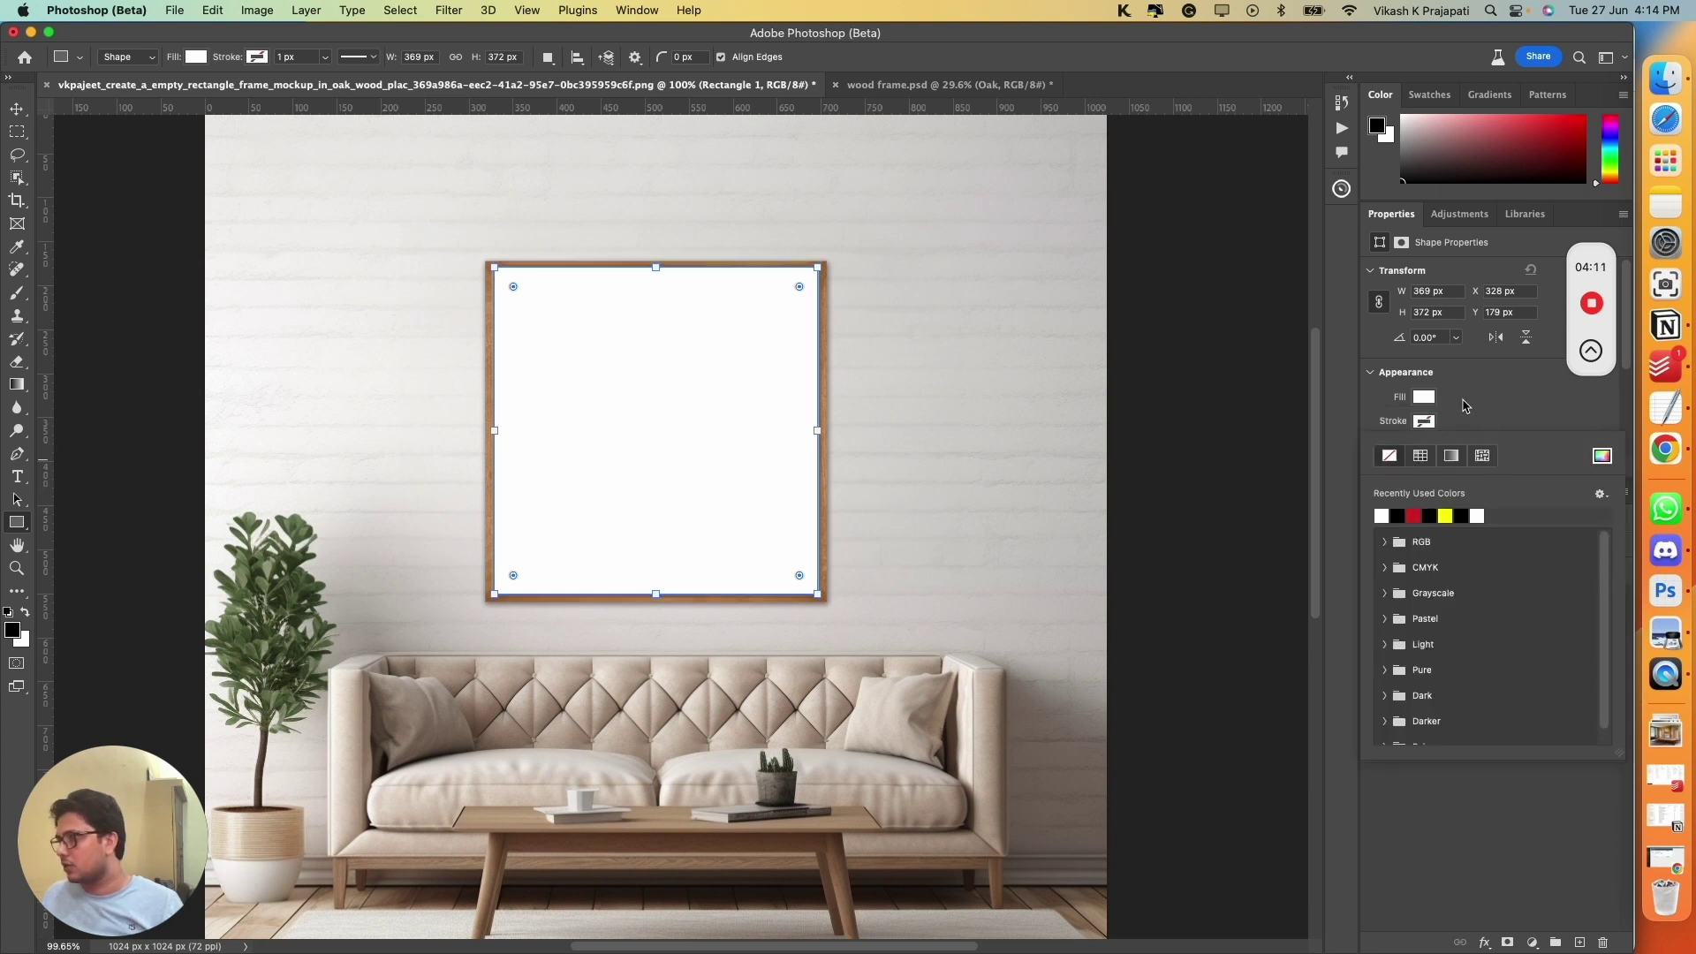
{"action": "left_click", "coordinate": [1464, 405]}
{"action": "key", "text": "Escape"}
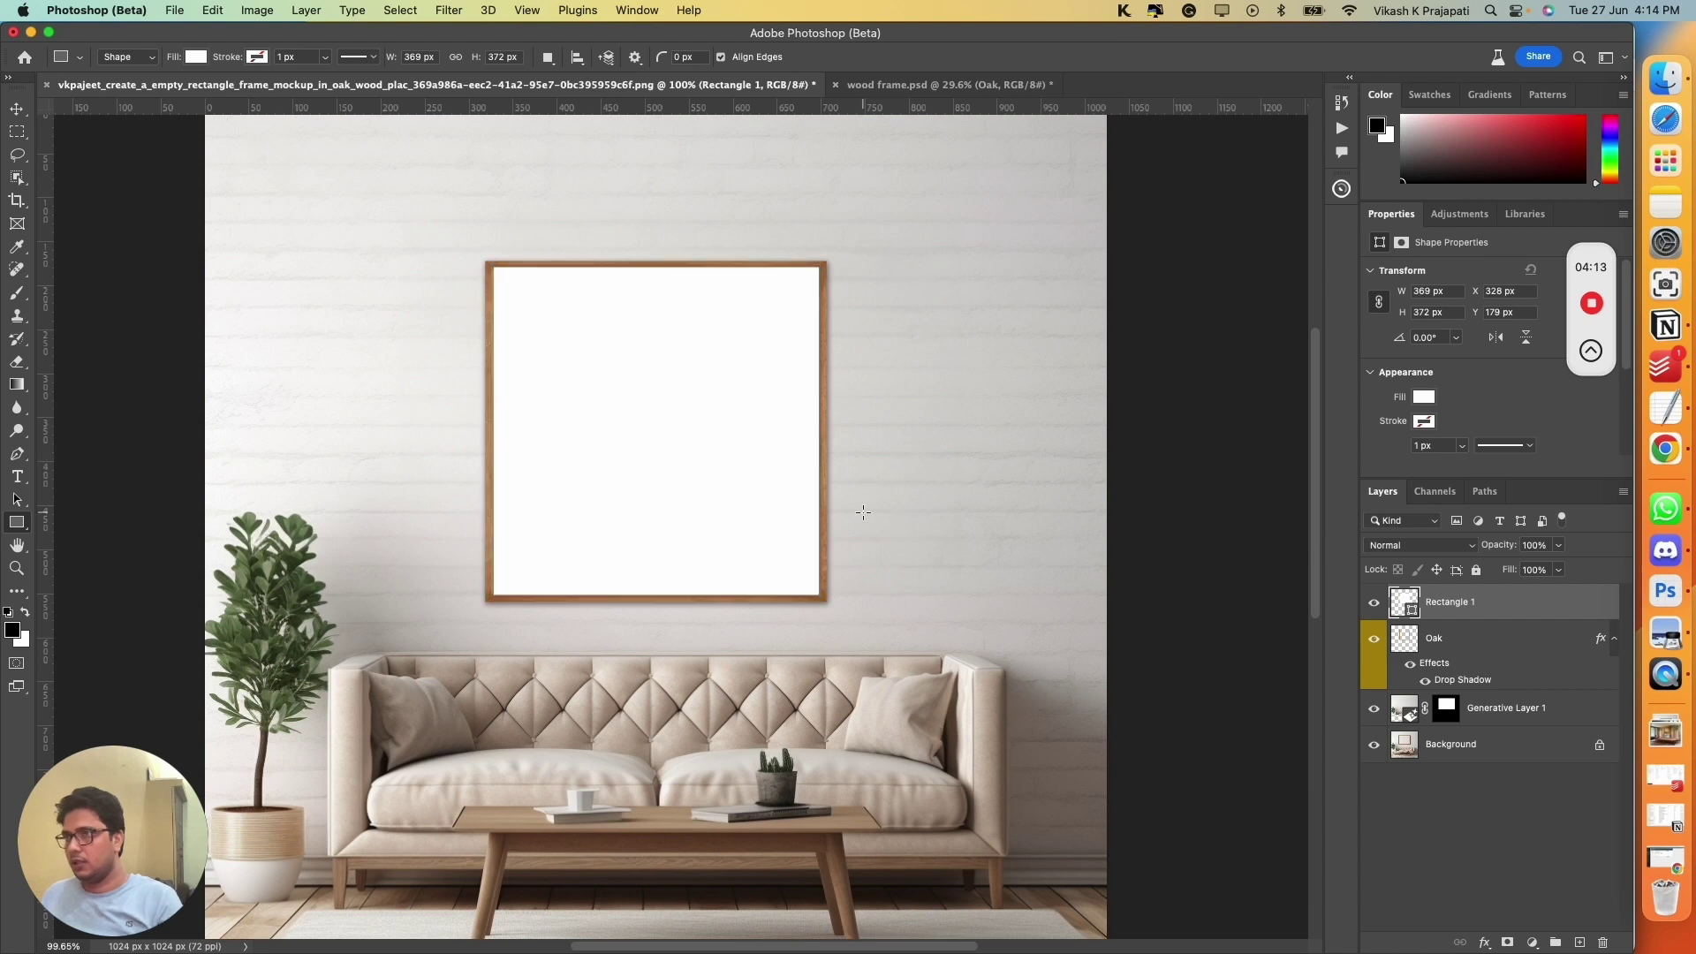
{"action": "scroll", "coordinate": [584, 328], "scroll_direction": "down", "scroll_amount": 2}
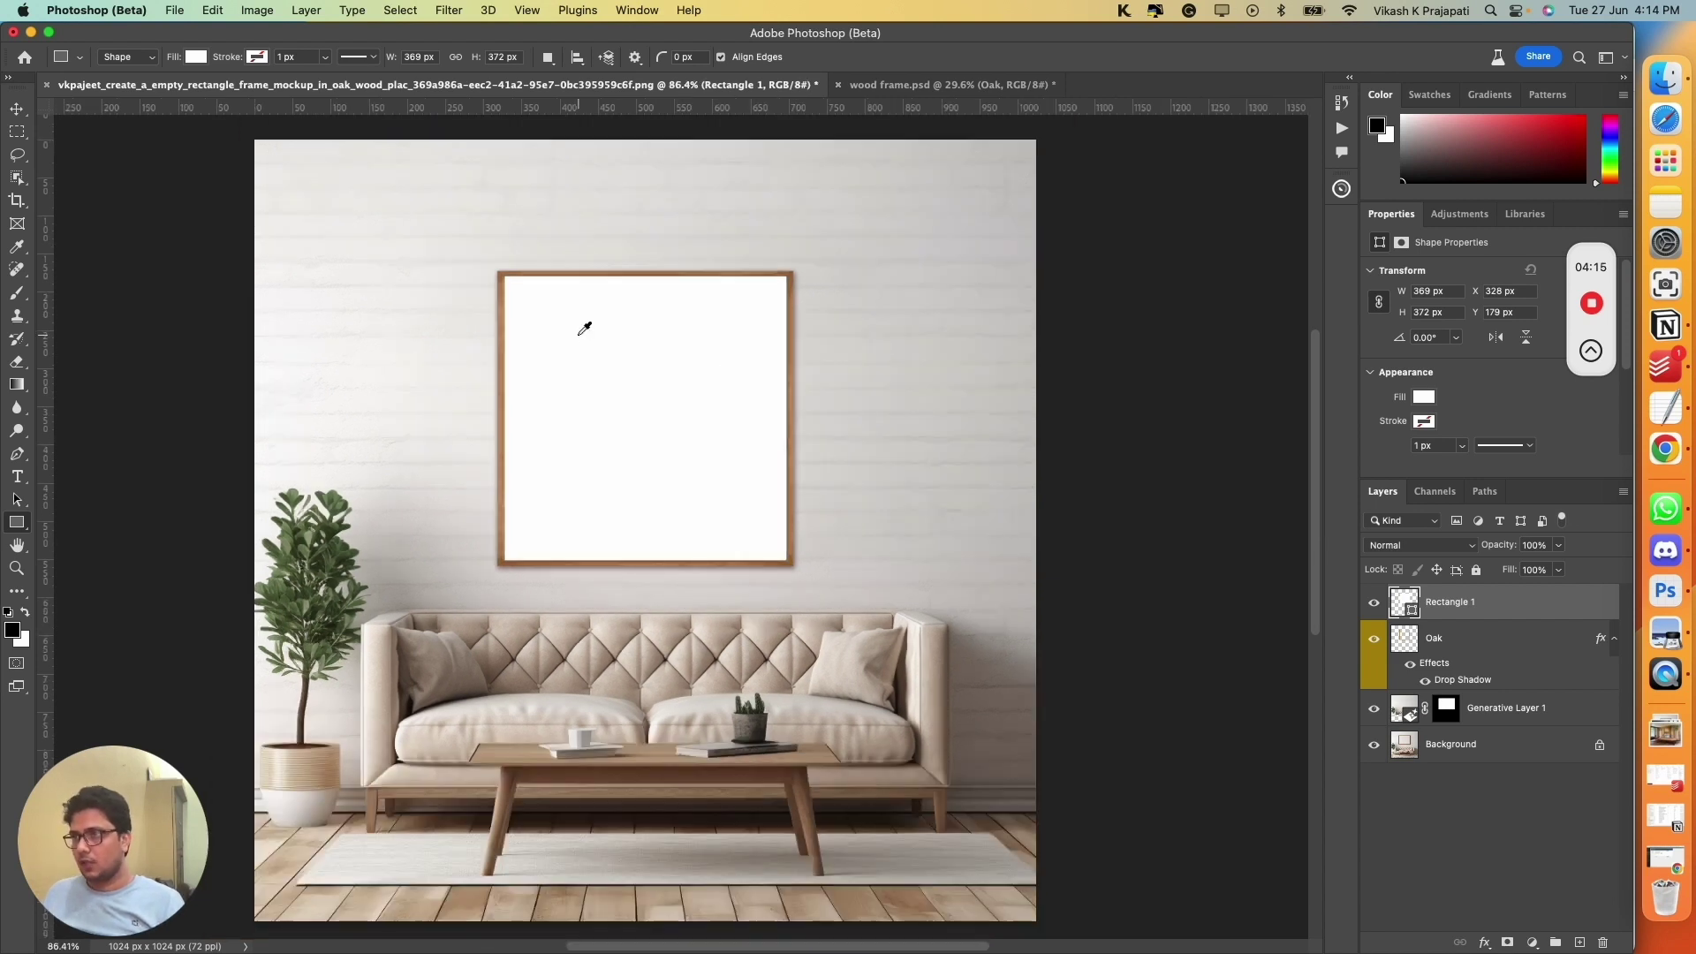
{"action": "key", "text": "v"}
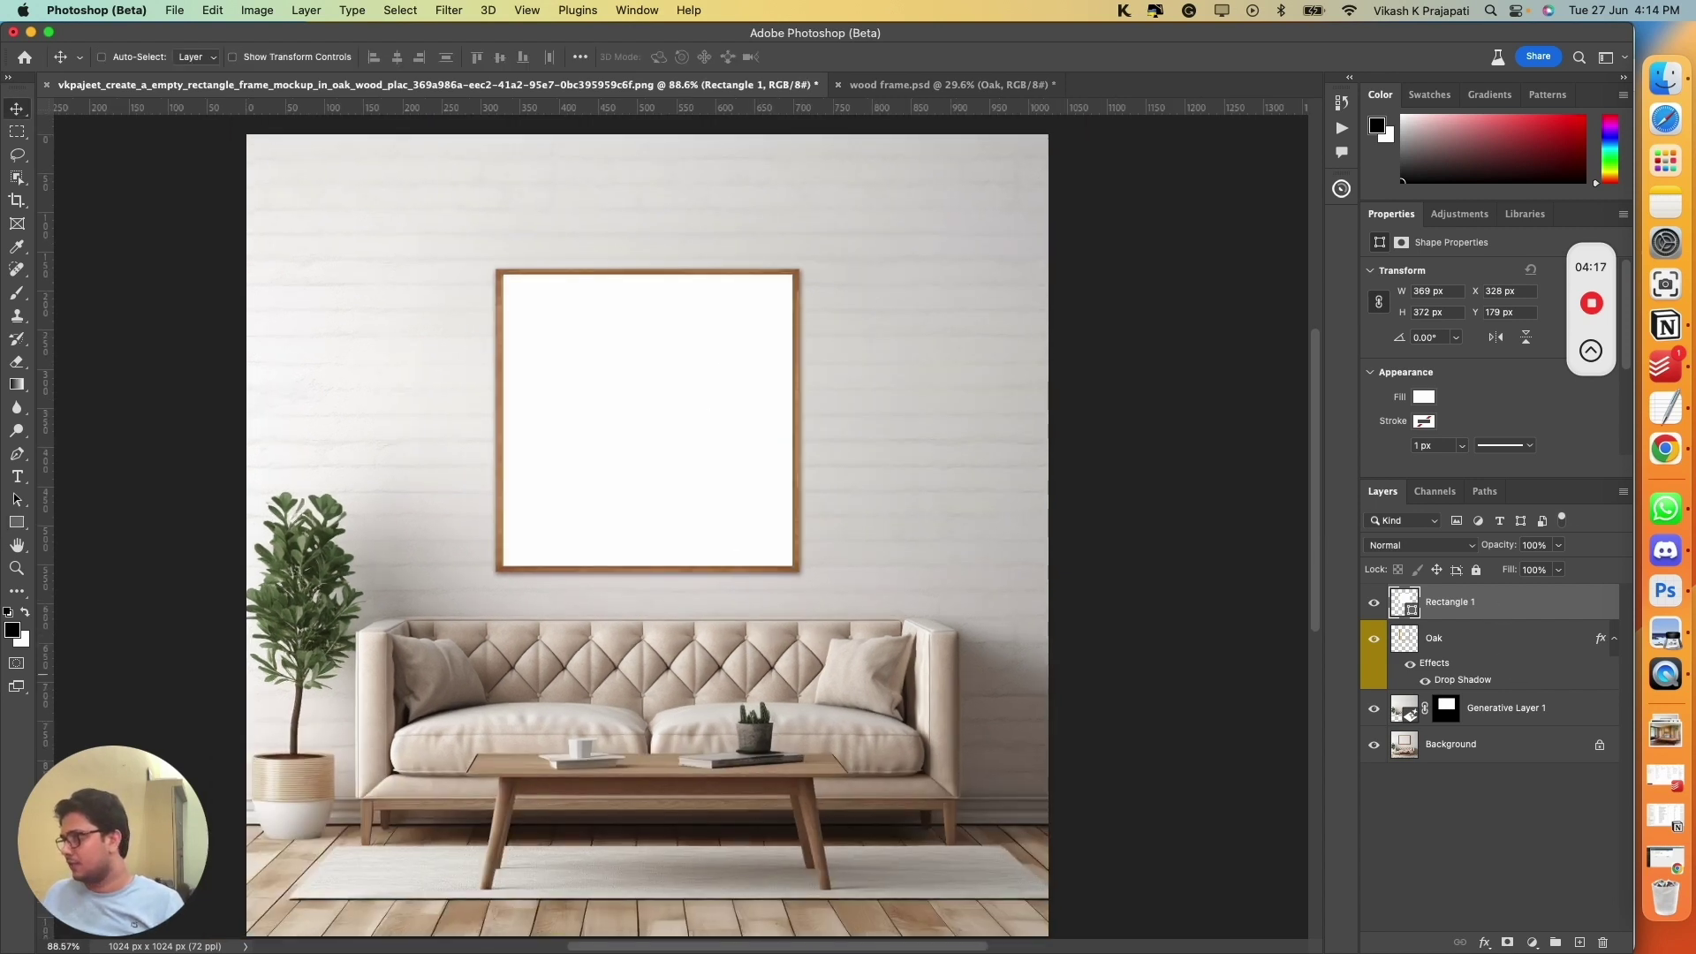
{"action": "right_click", "coordinate": [1494, 609]}
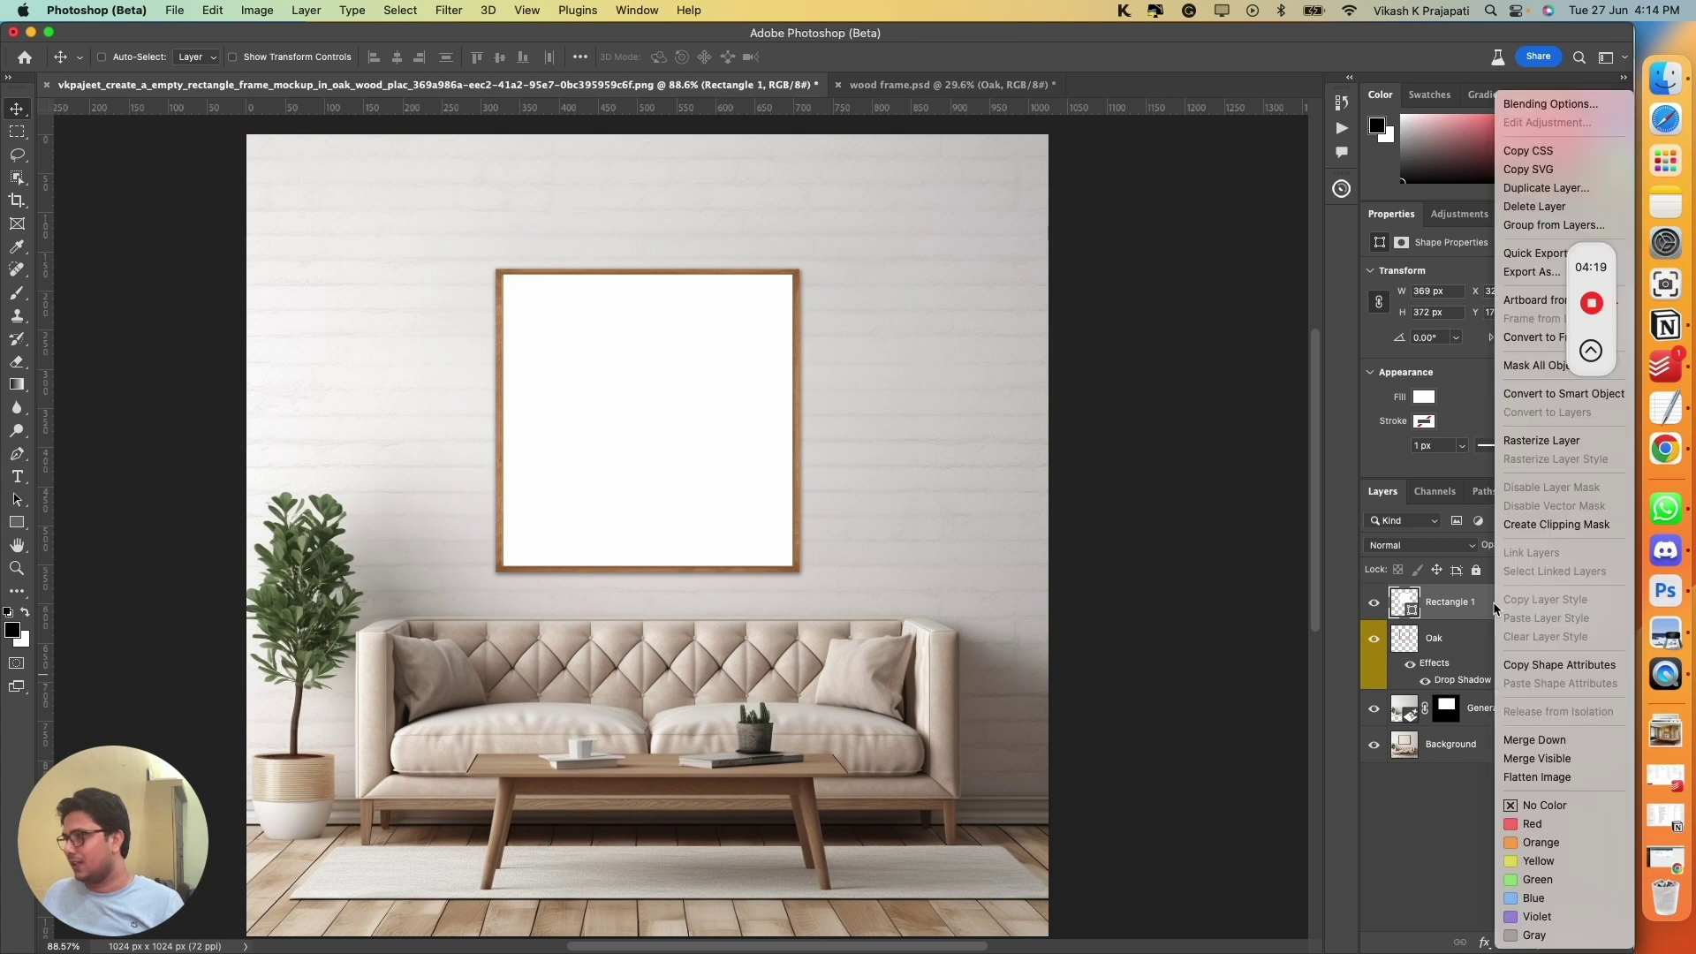
{"action": "left_click", "coordinate": [1535, 395]}
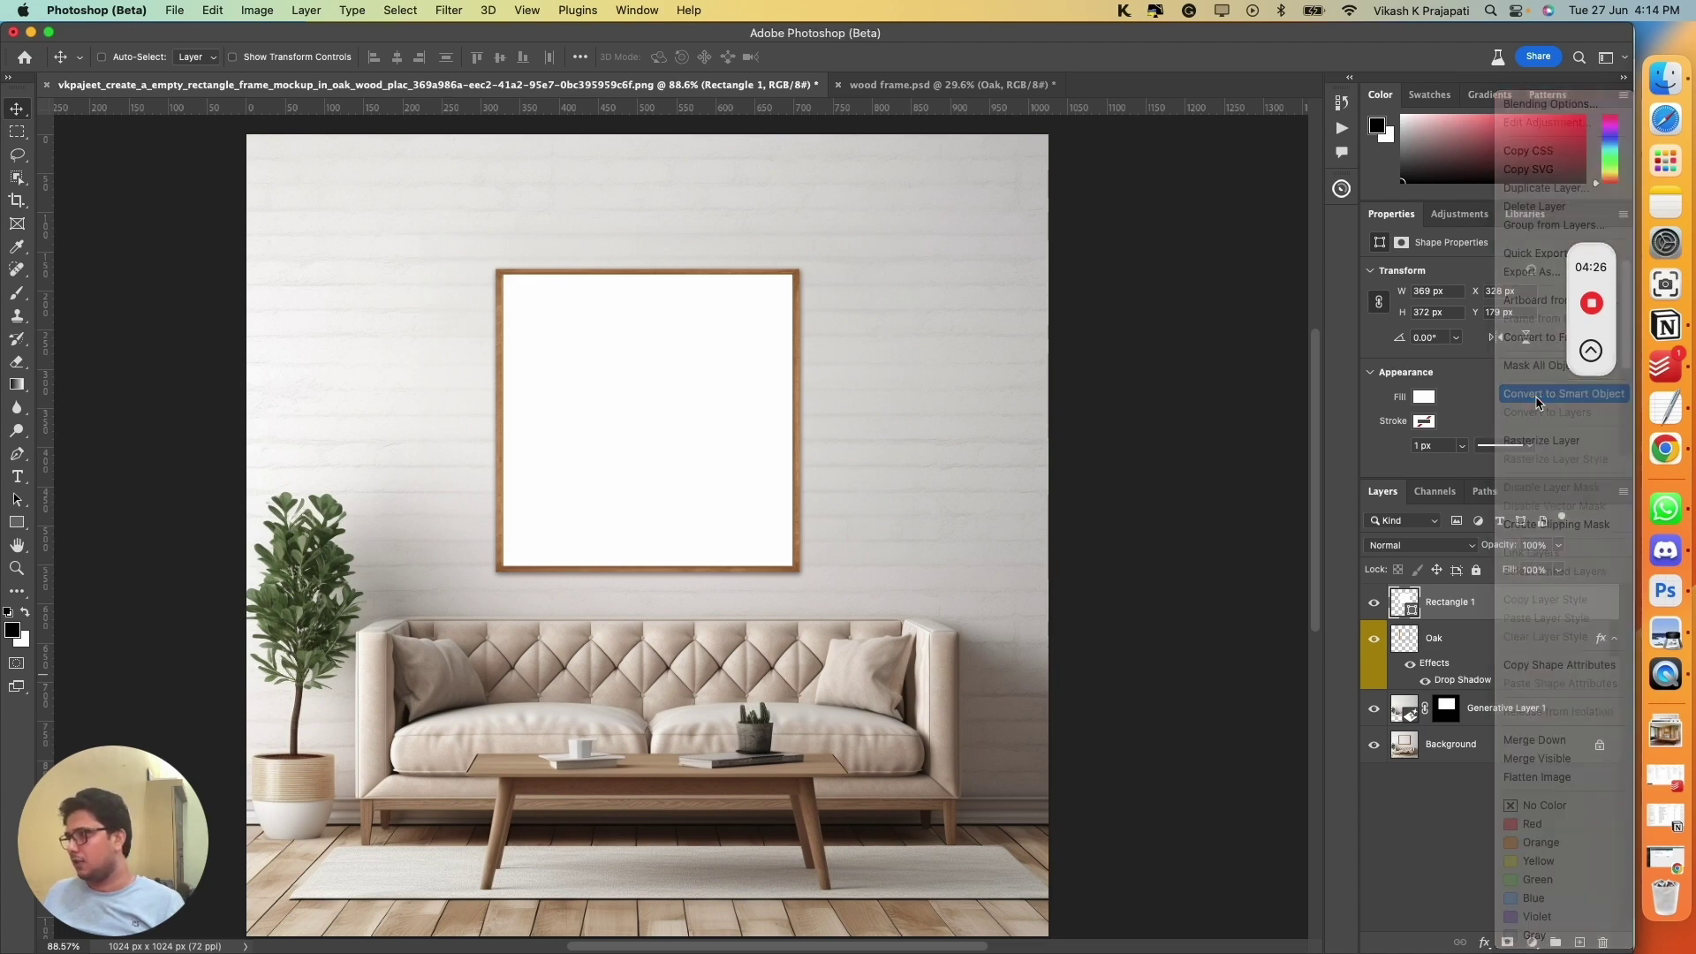
{"action": "double_click", "coordinate": [1448, 602]}
{"action": "type", "text": "@"}
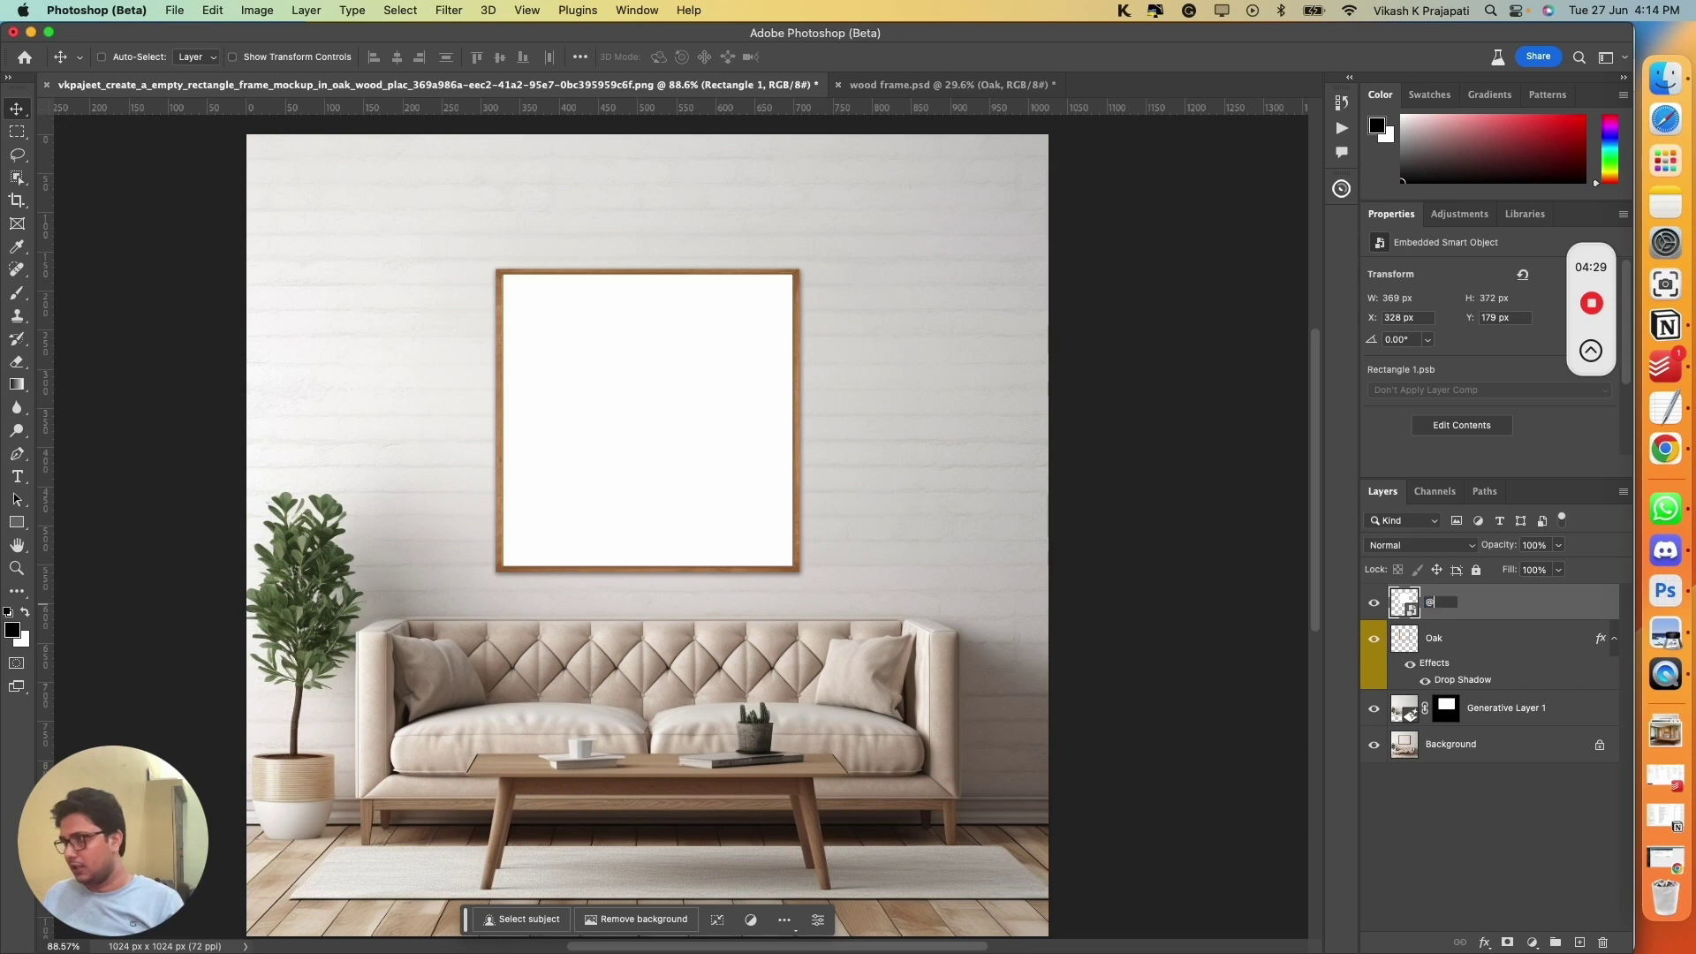
{"action": "type", "text": "design"}
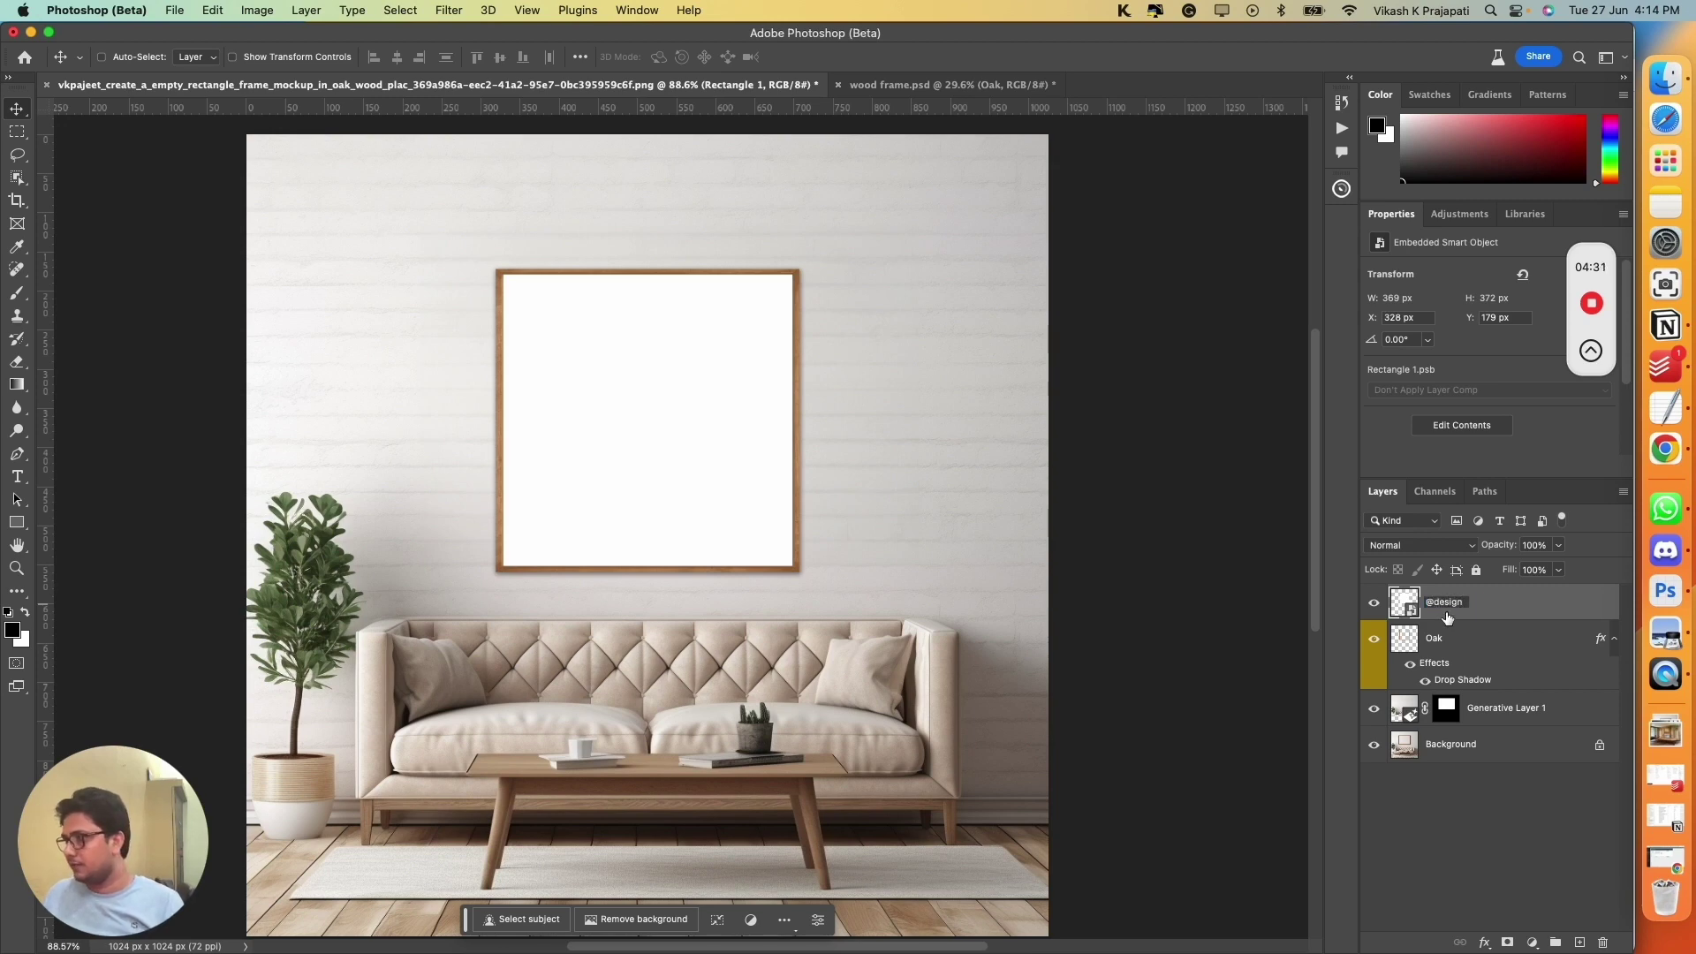
{"action": "key", "text": "Return"}
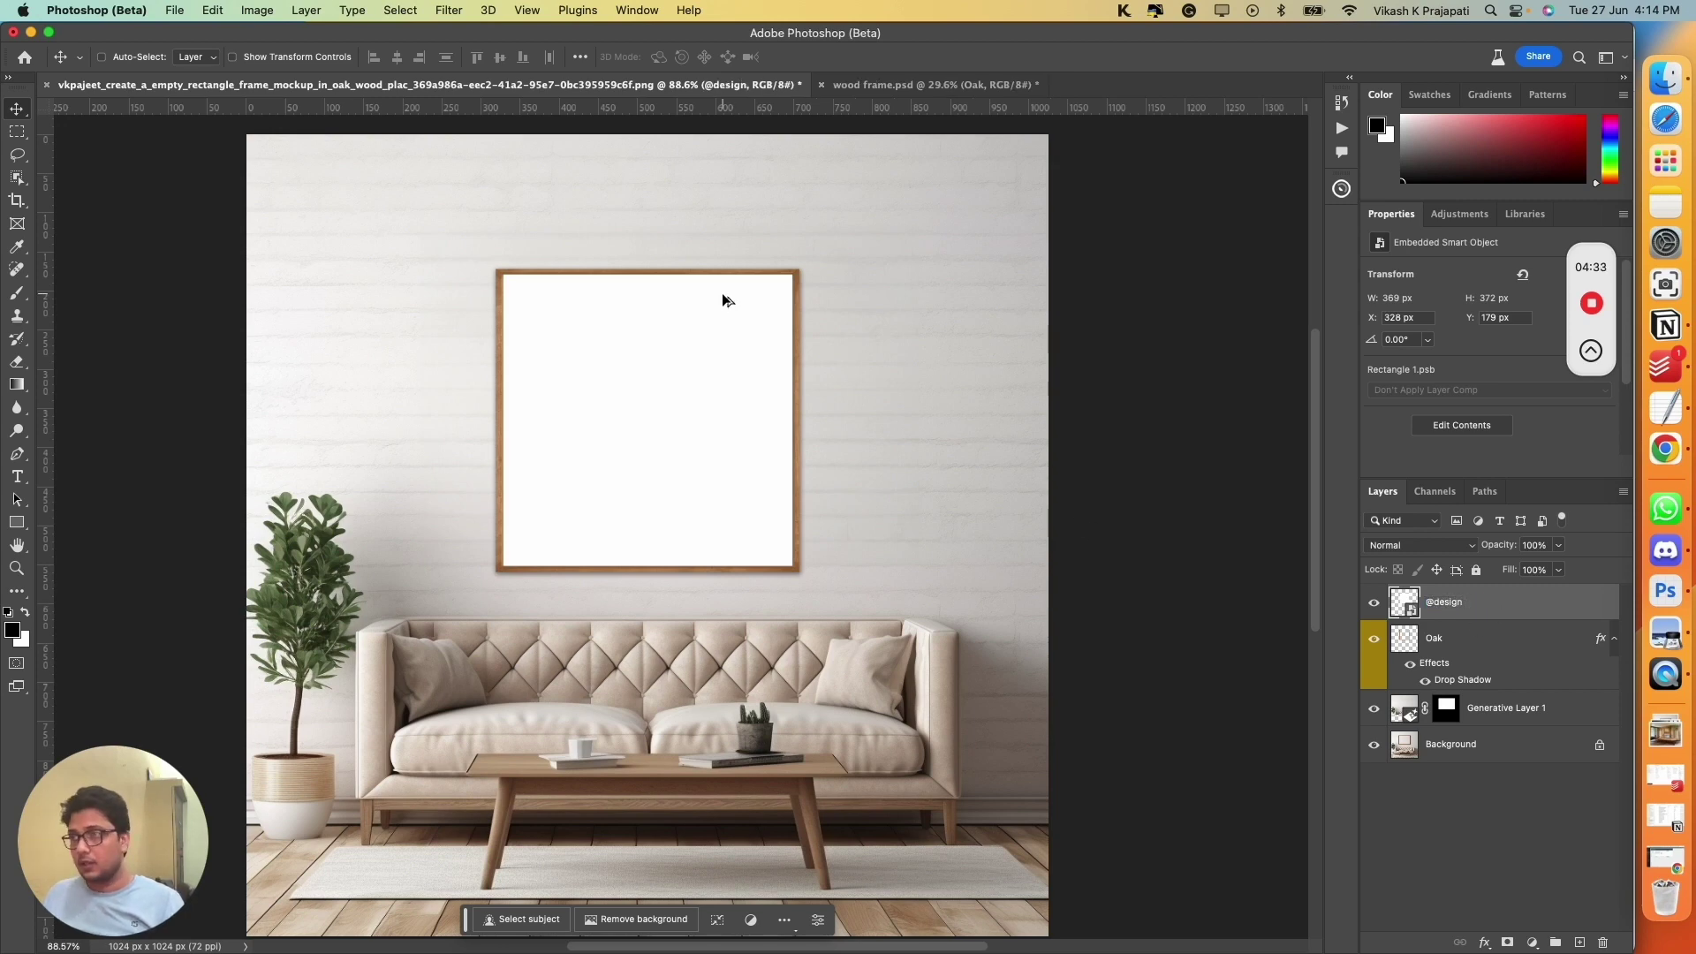
{"action": "scroll", "coordinate": [718, 298], "scroll_direction": "up", "scroll_amount": 5}
{"action": "left_click_drag", "start_coordinate": [874, 378], "coordinate": [931, 388]}
{"action": "scroll", "coordinate": [910, 387], "scroll_direction": "left", "scroll_amount": 6}
{"action": "scroll", "coordinate": [910, 387], "scroll_direction": "up", "scroll_amount": 1}
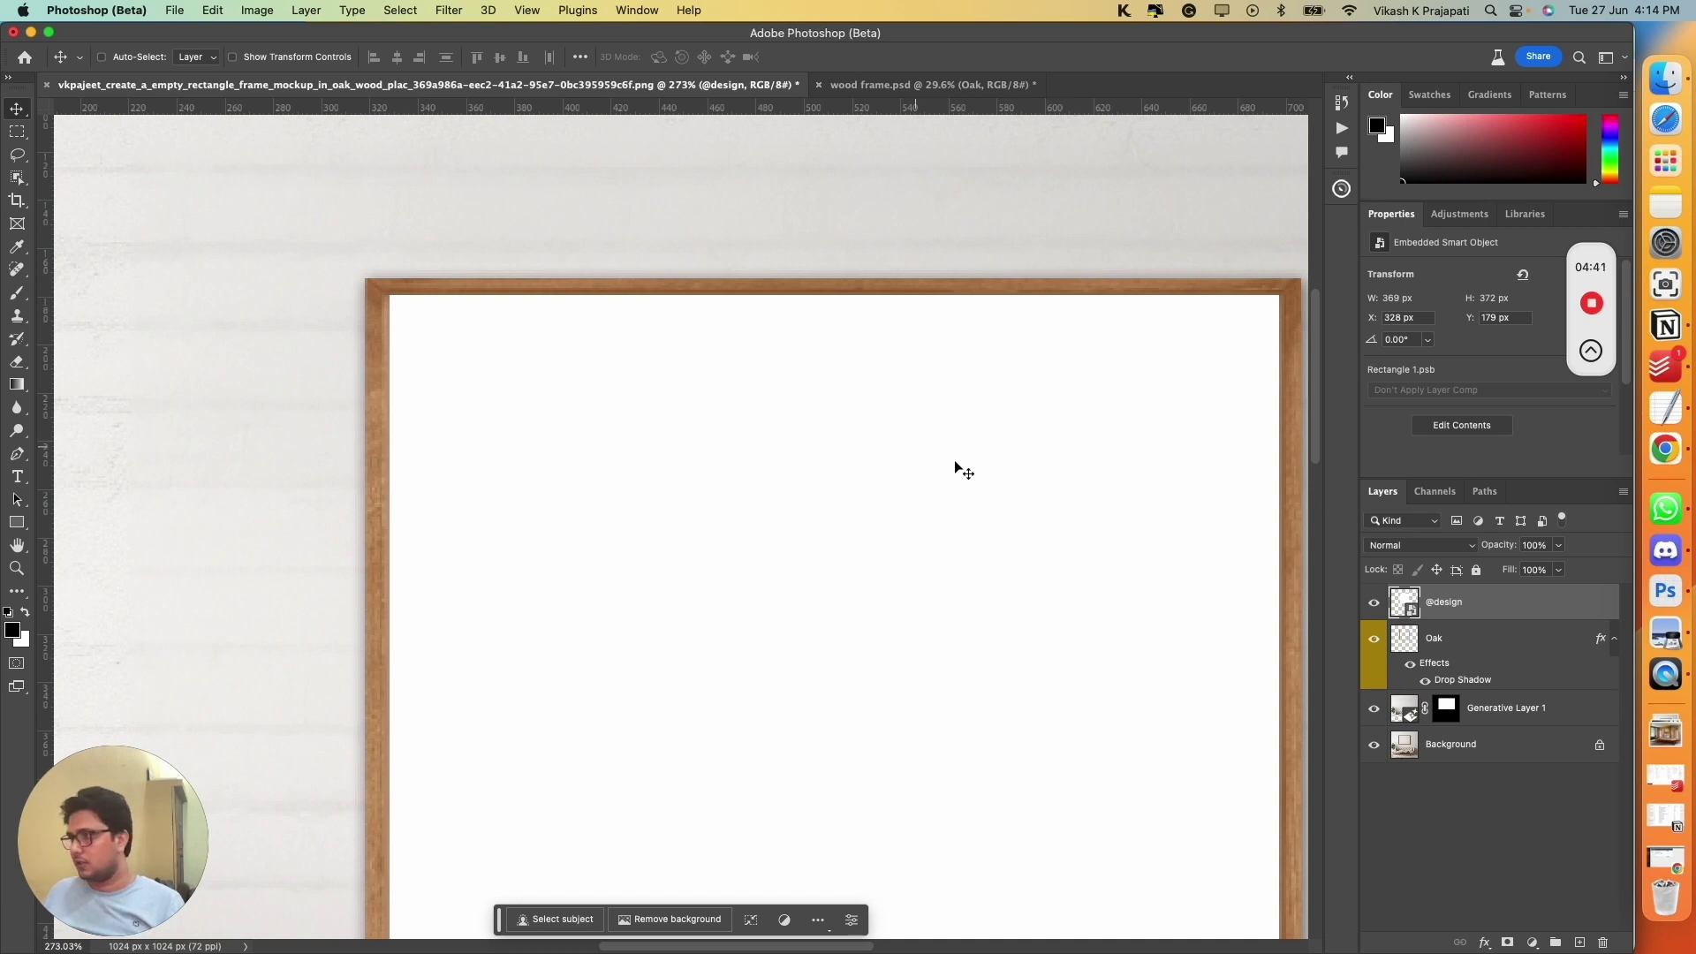
{"action": "scroll", "coordinate": [490, 415], "scroll_direction": "down", "scroll_amount": 2}
{"action": "scroll", "coordinate": [490, 415], "scroll_direction": "right", "scroll_amount": 2}
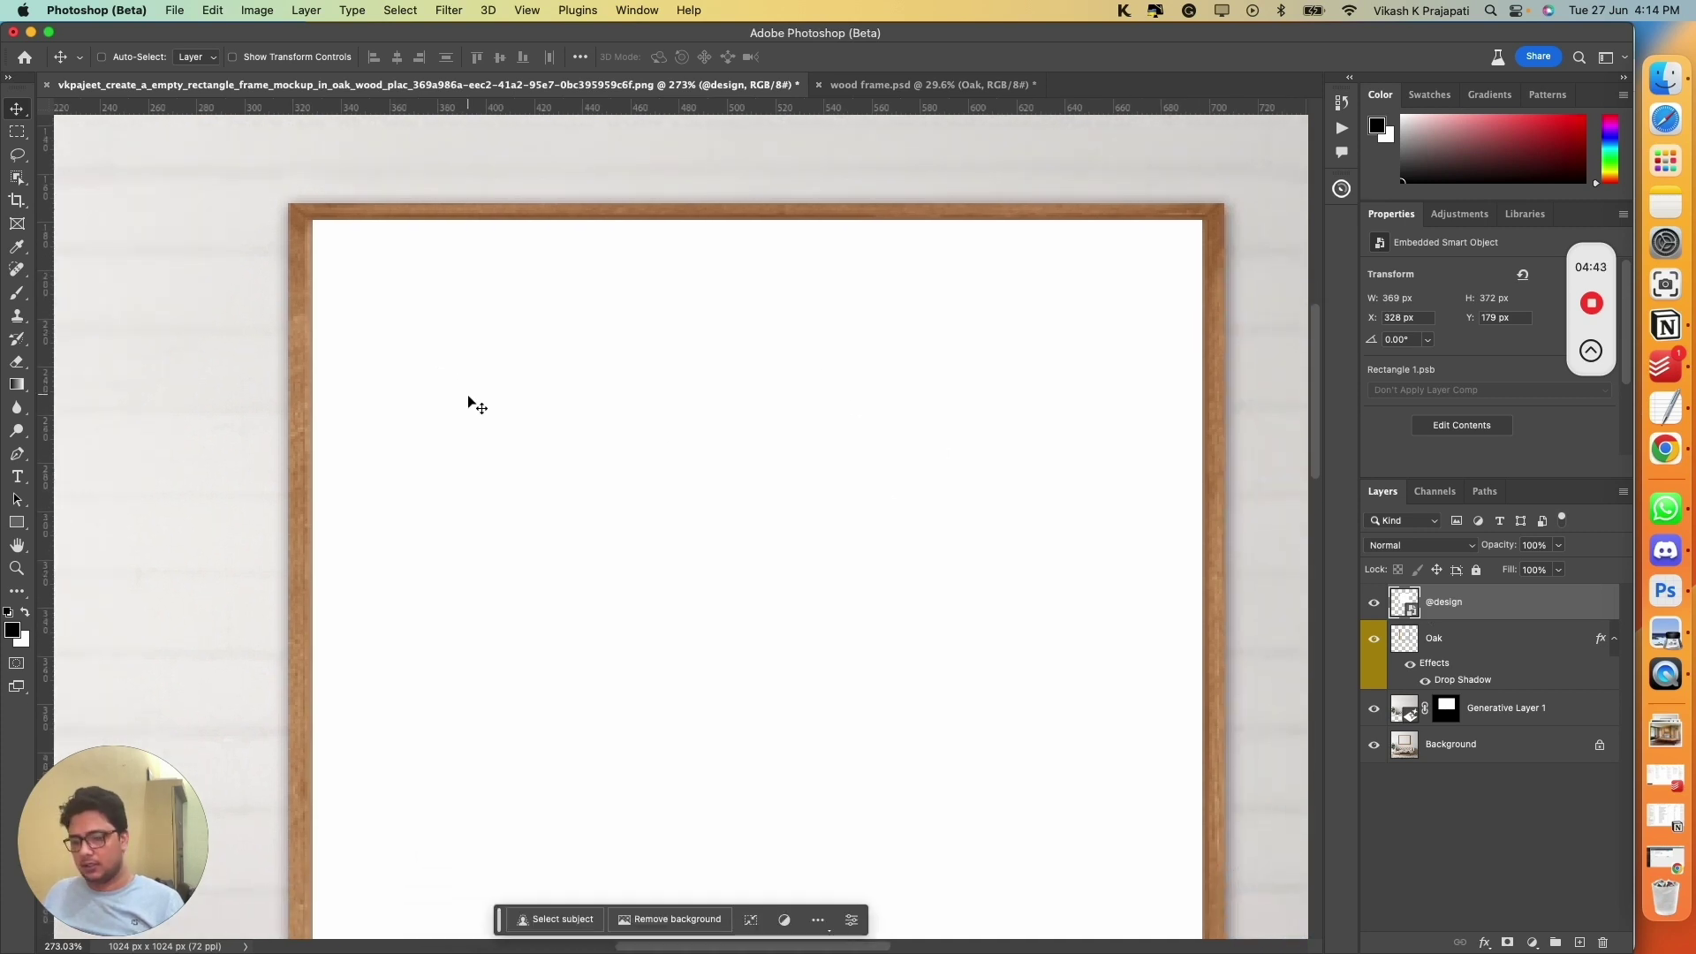
{"action": "scroll", "coordinate": [468, 393], "scroll_direction": "down", "scroll_amount": 5}
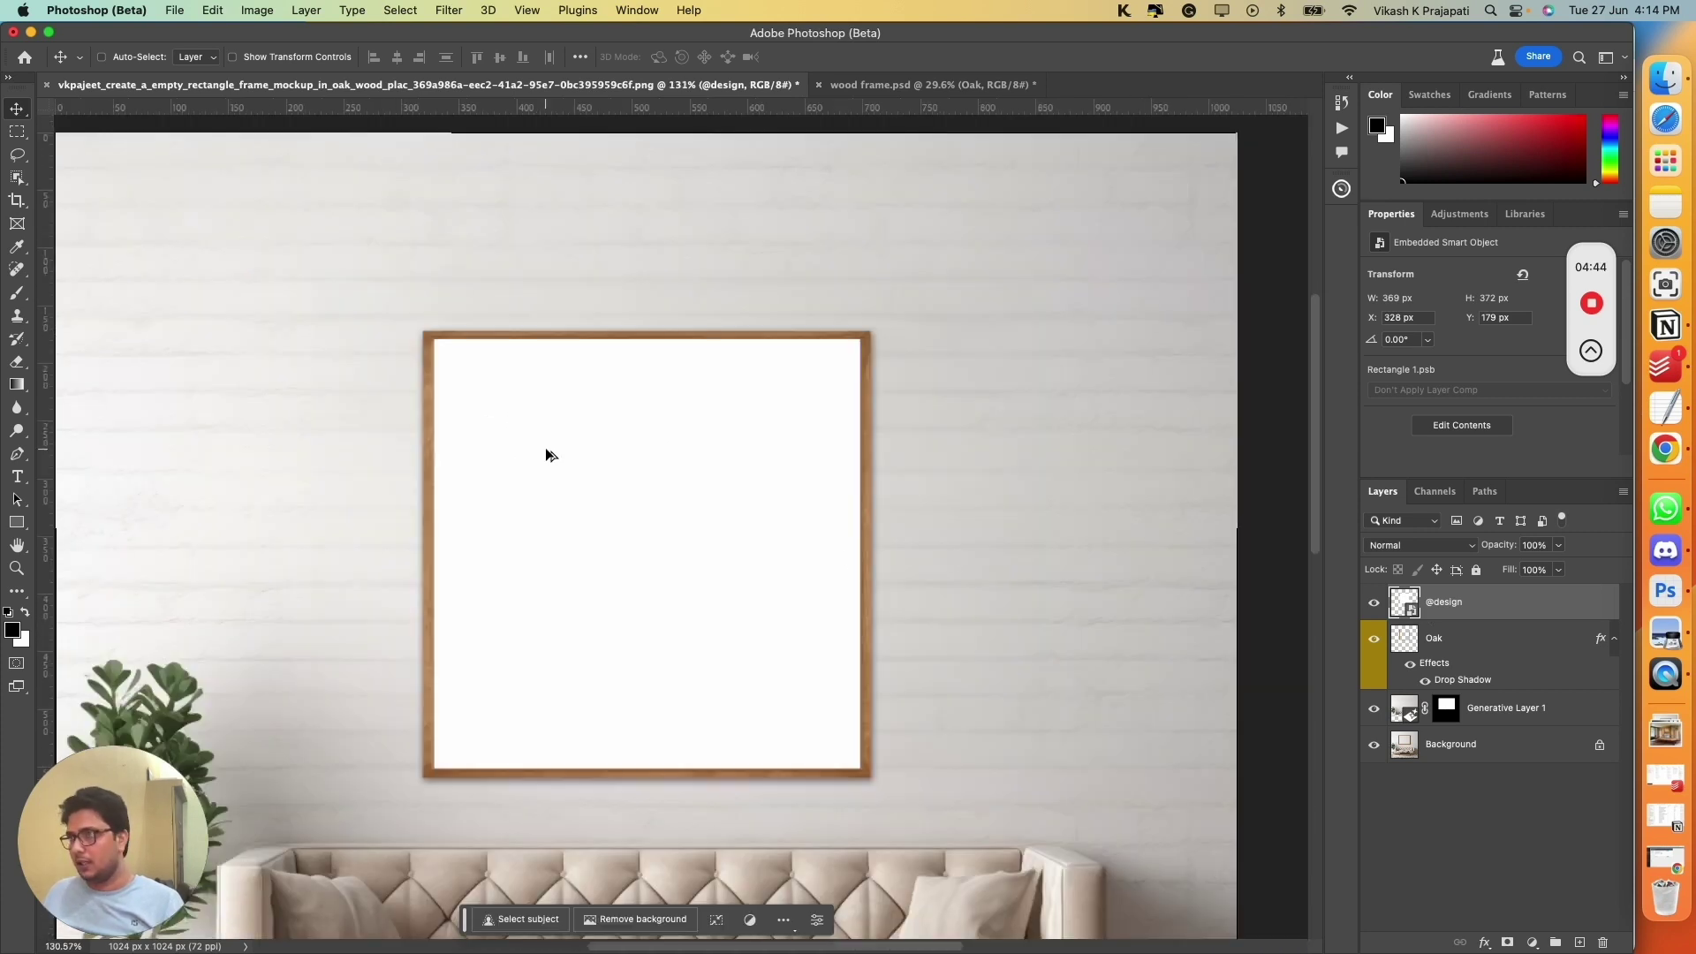
{"action": "left_click", "coordinate": [1484, 942]}
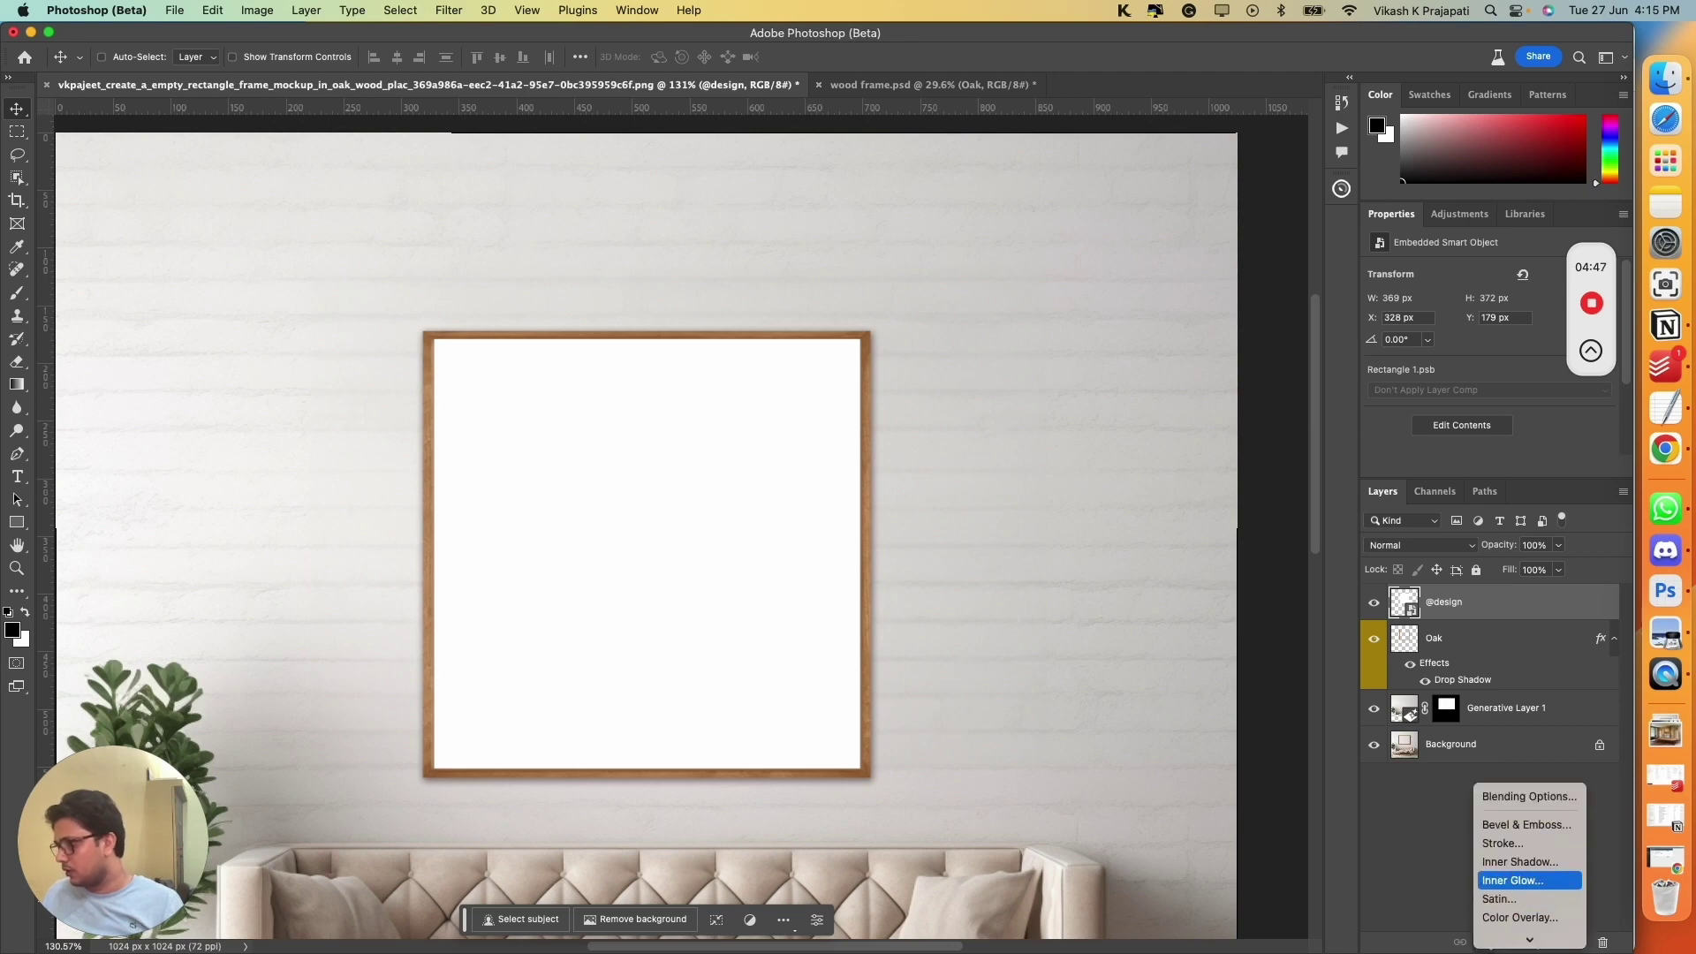
{"action": "left_click", "coordinate": [1514, 880]}
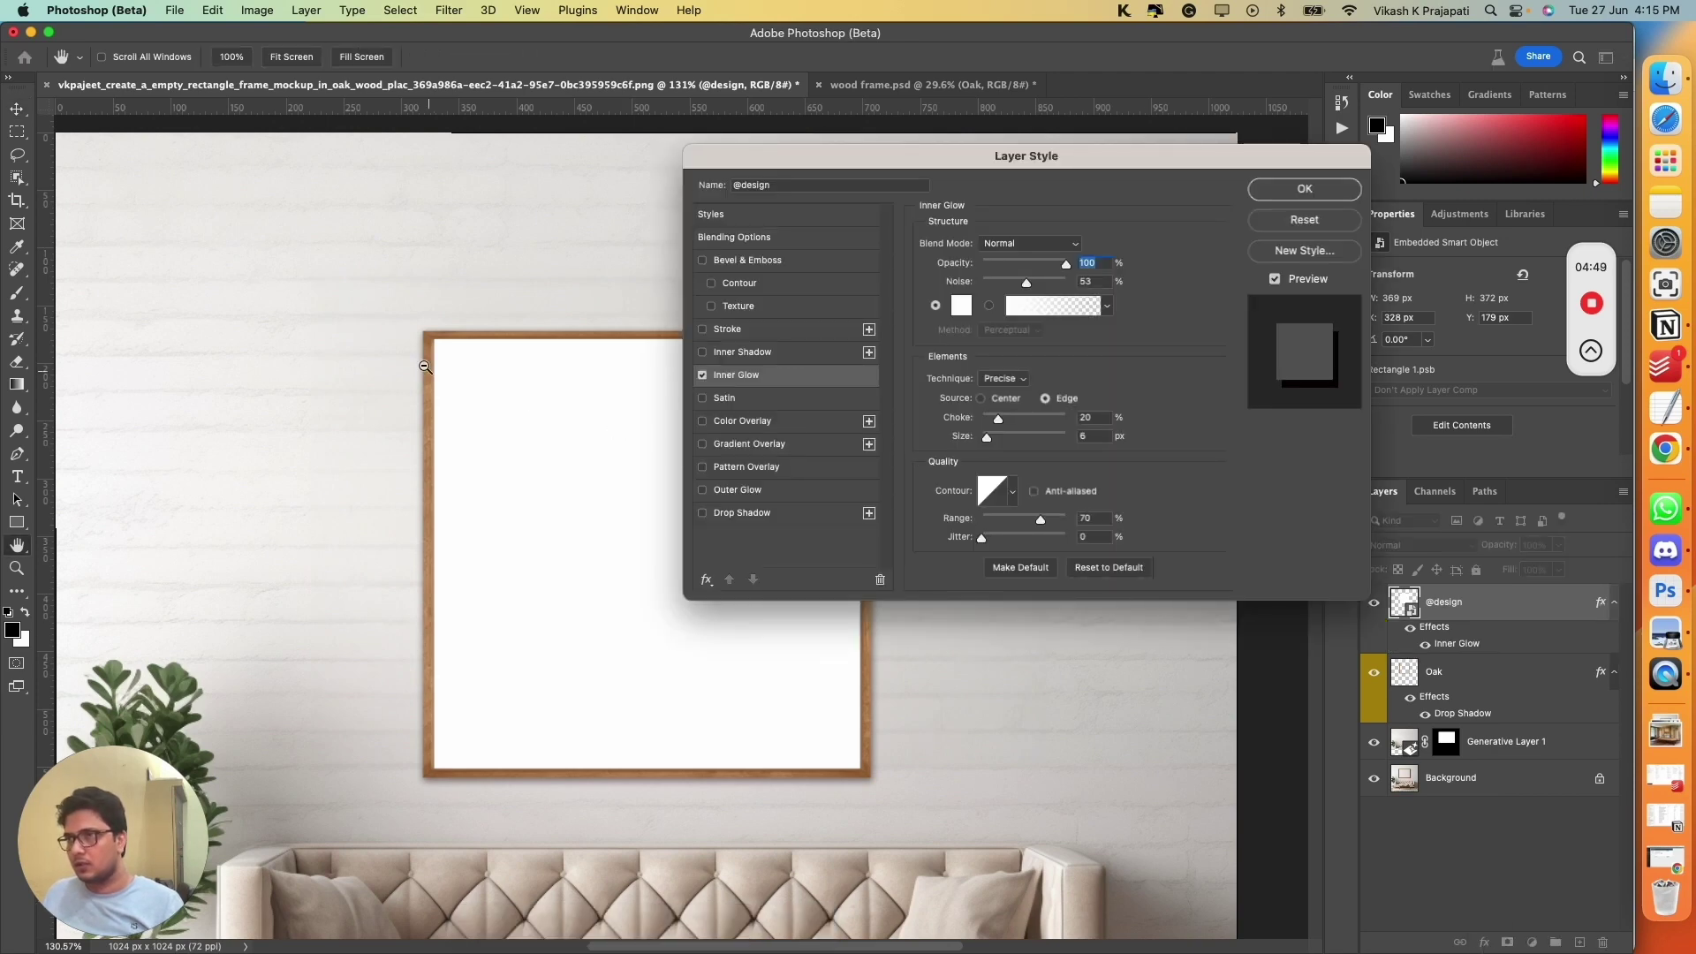
{"action": "mouse_move", "coordinate": [424, 367]}
{"action": "left_mouse_down"}
{"action": "mouse_move", "coordinate": [449, 388]}
{"action": "mouse_move", "coordinate": [484, 374]}
{"action": "mouse_move", "coordinate": [452, 354]}
{"action": "left_mouse_up"}
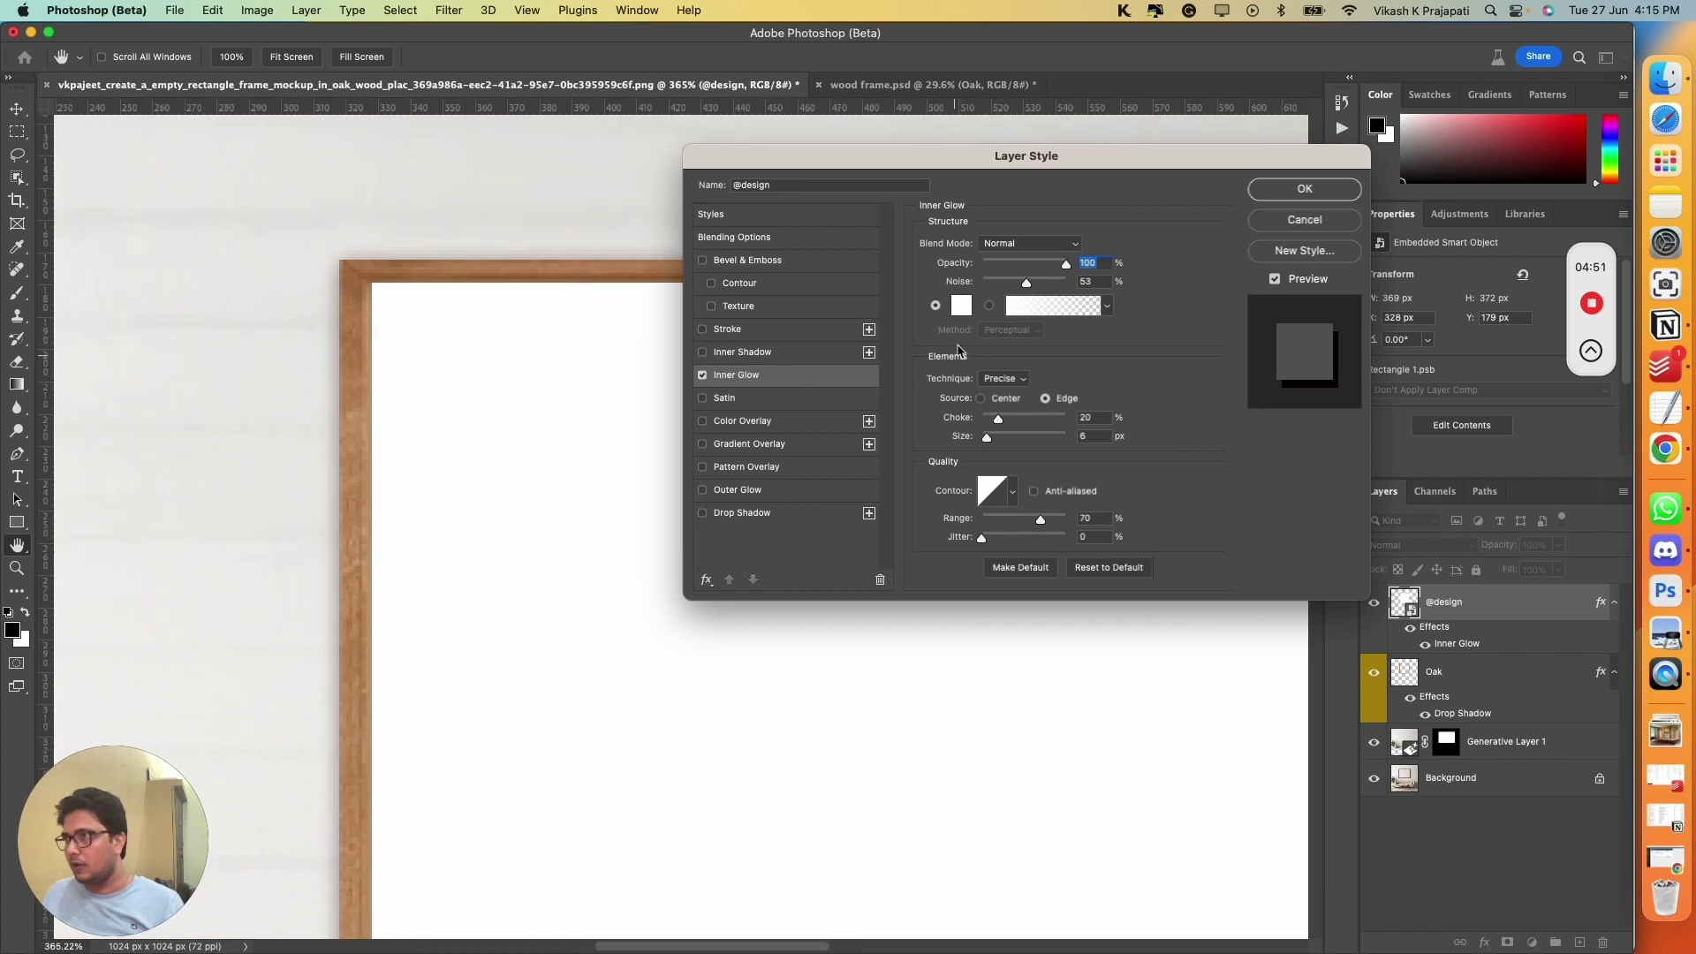
{"action": "left_click", "coordinate": [961, 305]}
{"action": "left_click_drag", "start_coordinate": [748, 466], "coordinate": [515, 685]}
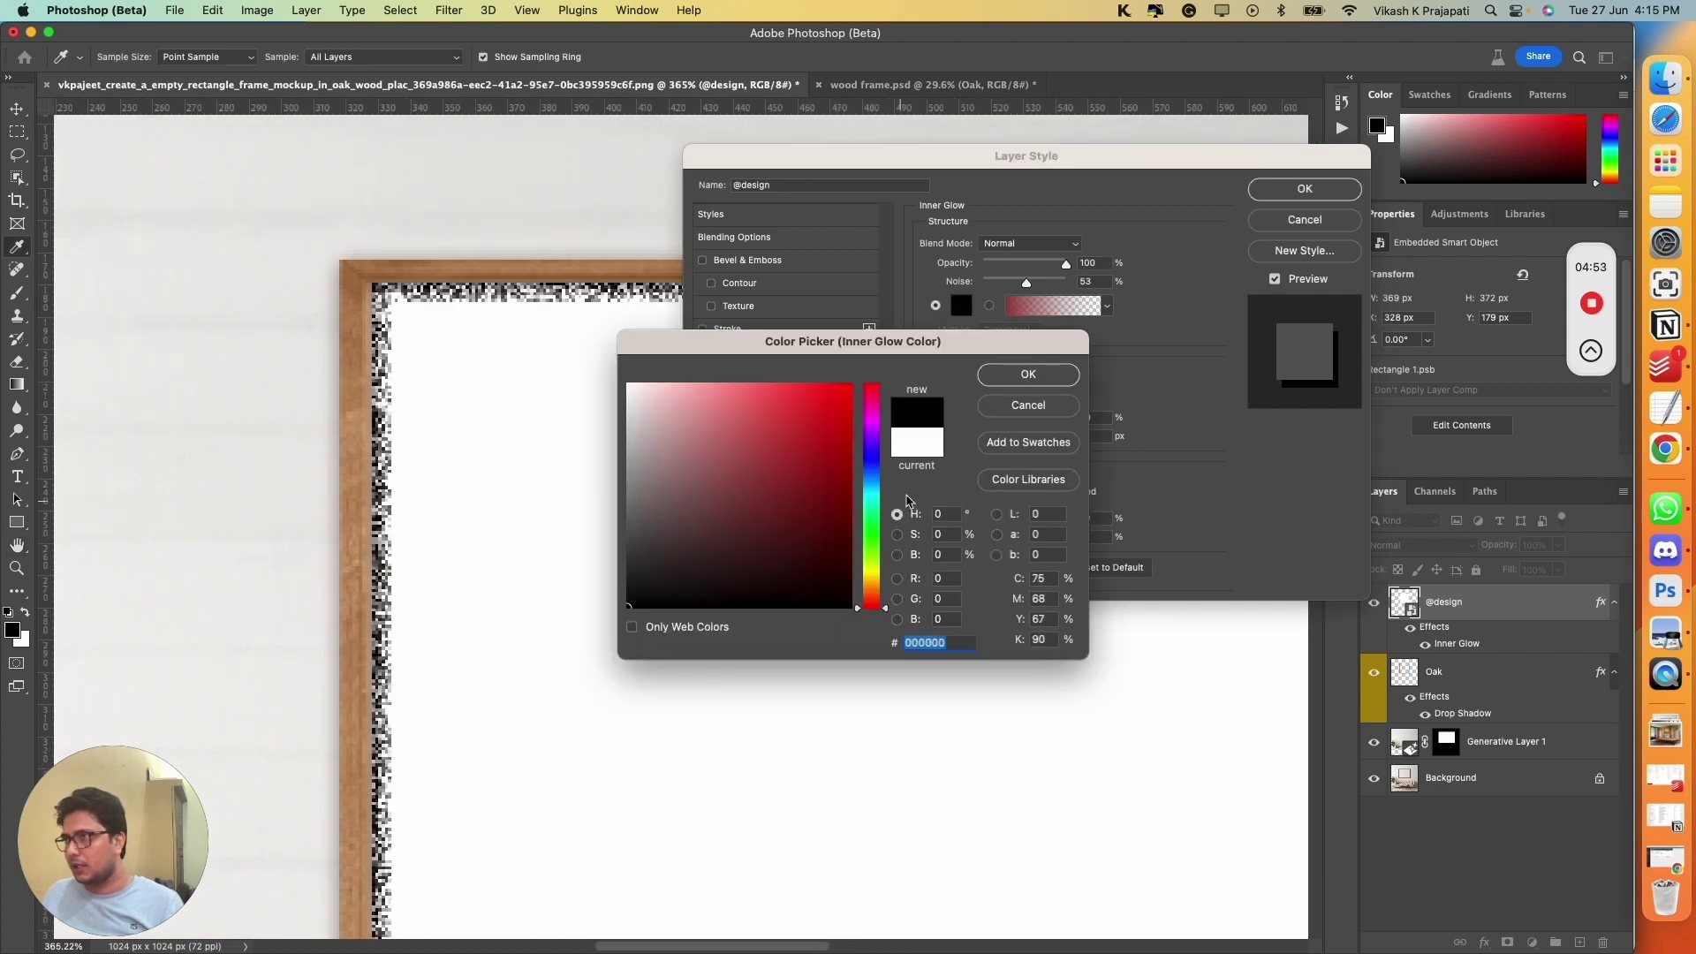
{"action": "left_click", "coordinate": [1026, 377]}
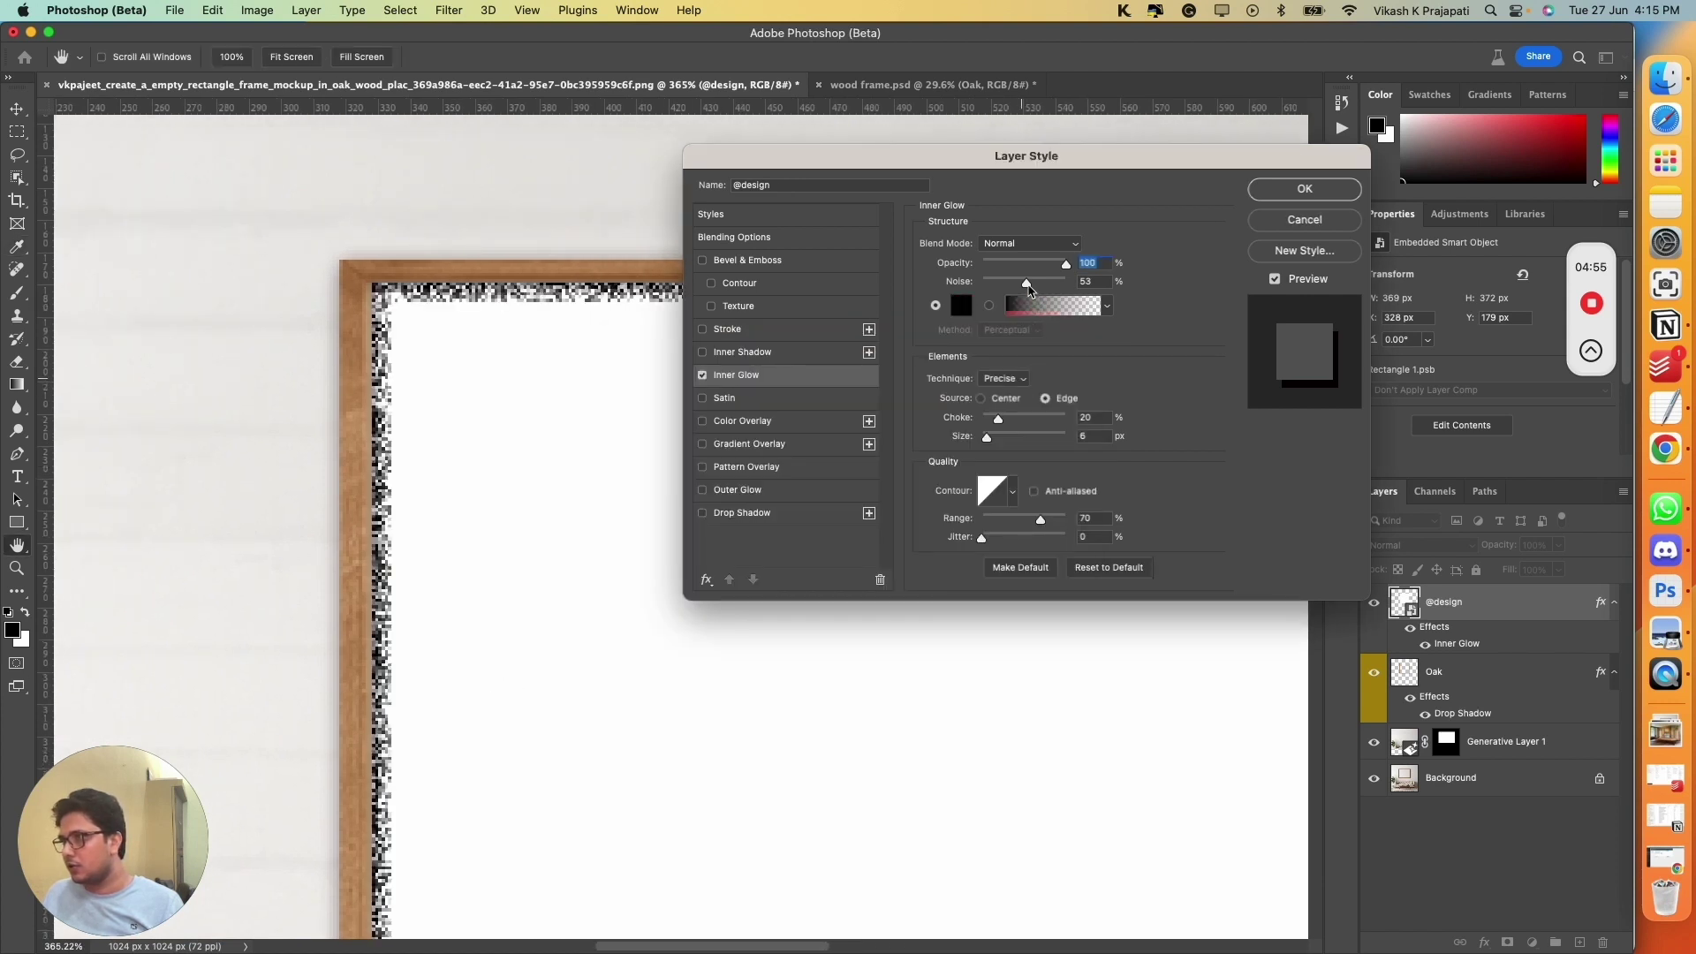
Step: Set the inner glow's noise to 0% and opacity to 44%, reduce its size to 4 px, and adjust the choke slightly above 0%
{"action": "left_click_drag", "start_coordinate": [1026, 283], "coordinate": [794, 297]}
{"action": "left_click_drag", "start_coordinate": [959, 263], "coordinate": [1021, 268]}
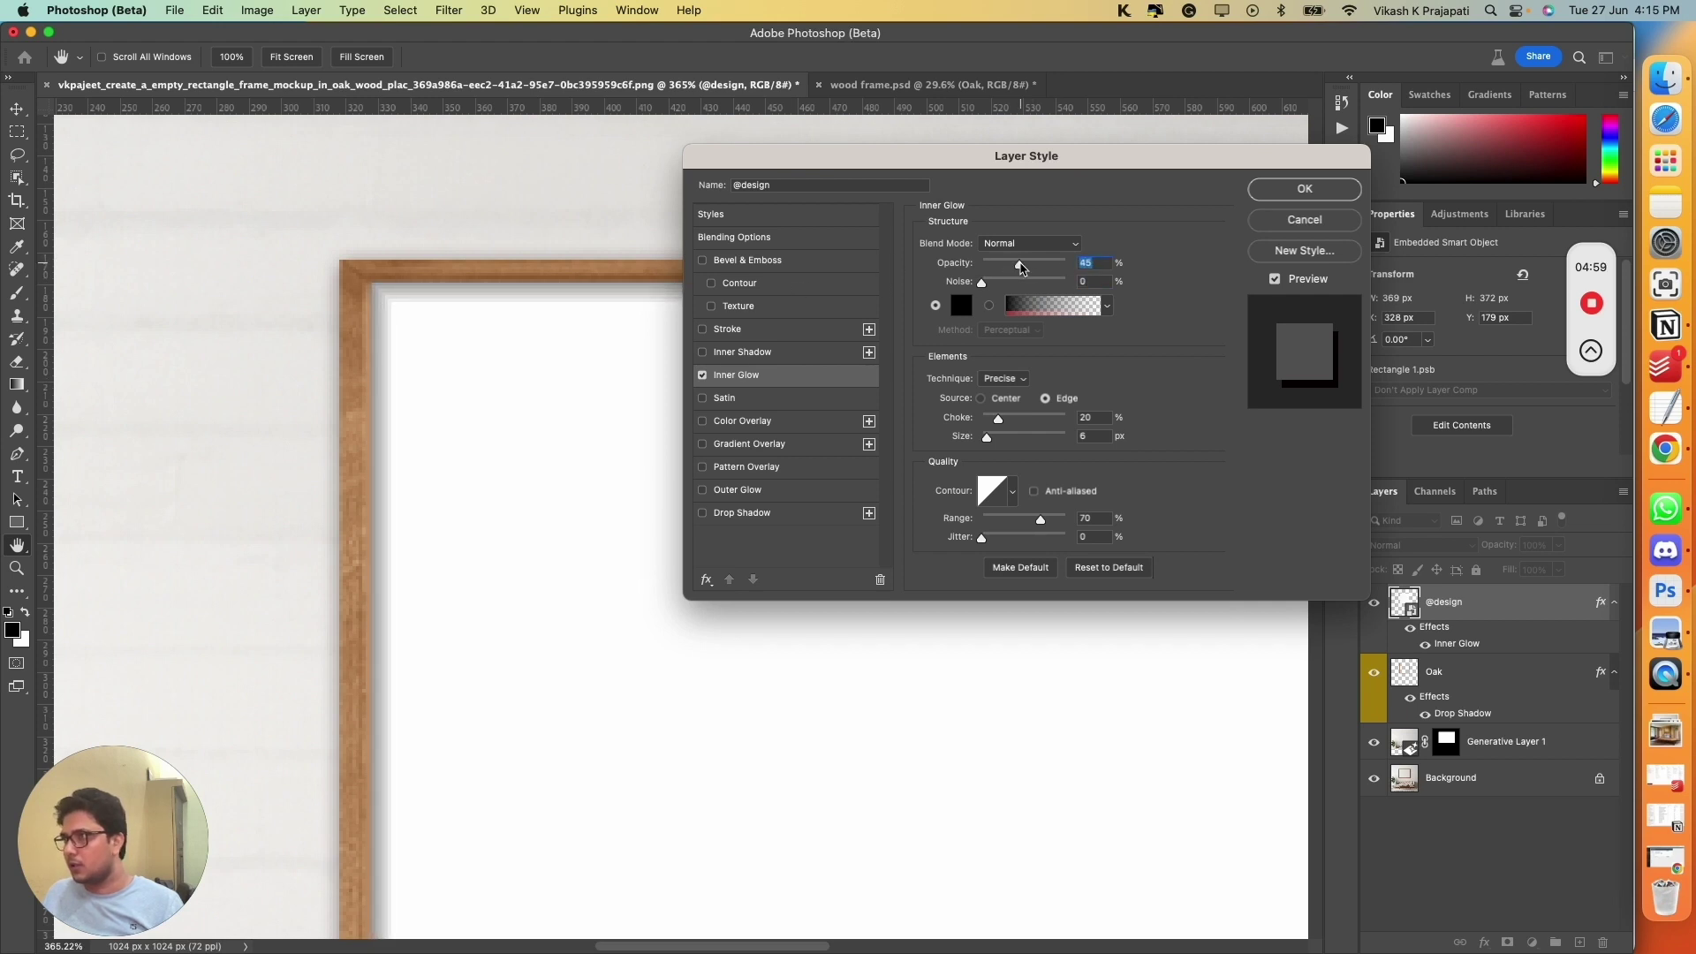
{"action": "mouse_move", "coordinate": [998, 421]}
{"action": "left_mouse_down"}
{"action": "mouse_move", "coordinate": [958, 424]}
{"action": "mouse_move", "coordinate": [987, 442]}
{"action": "left_mouse_up"}
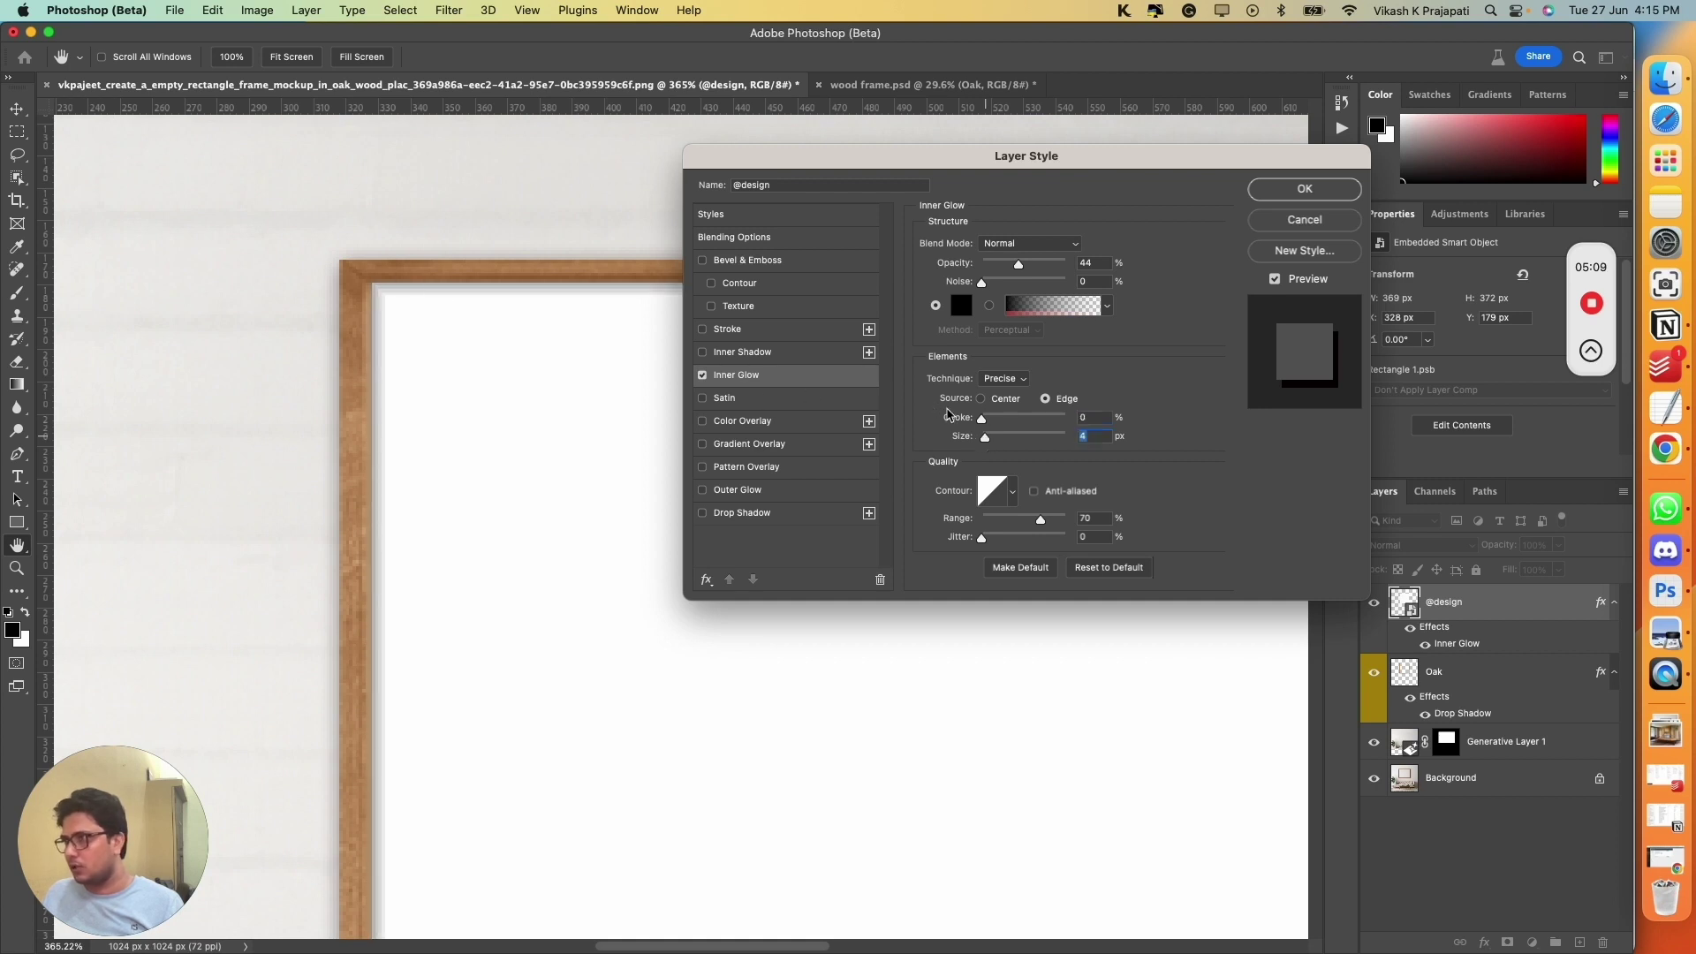
{"action": "left_click_drag", "start_coordinate": [981, 418], "coordinate": [994, 418]}
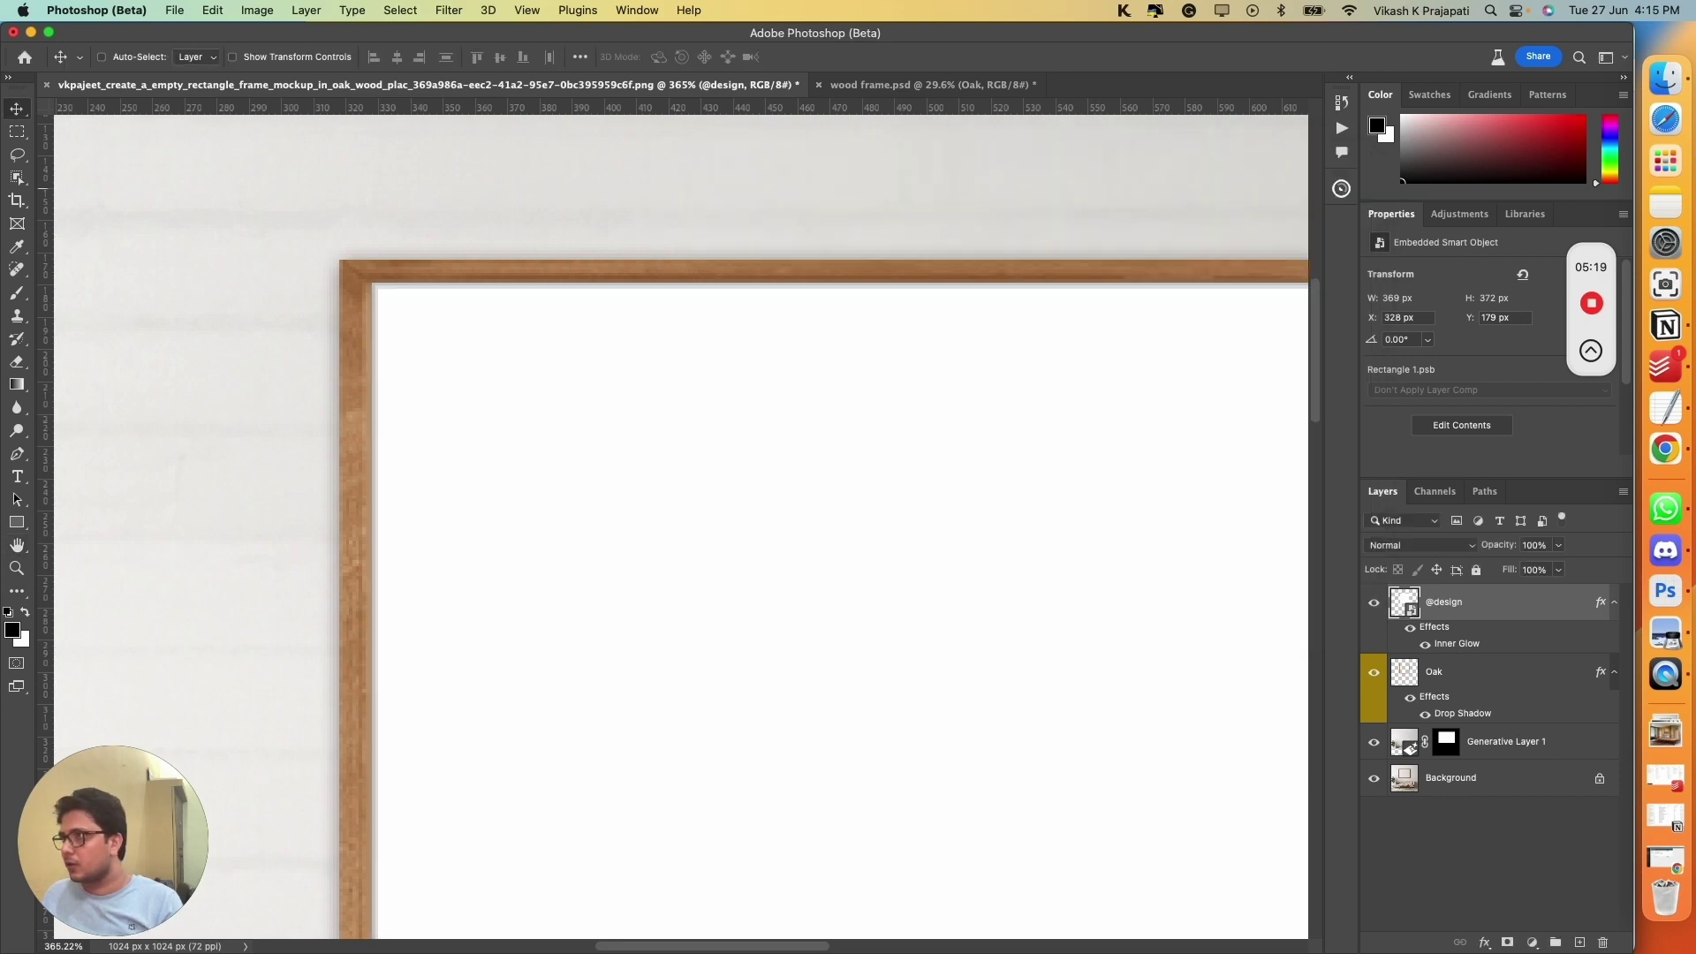
{"action": "scroll", "coordinate": [530, 466], "scroll_direction": "down", "scroll_amount": 5}
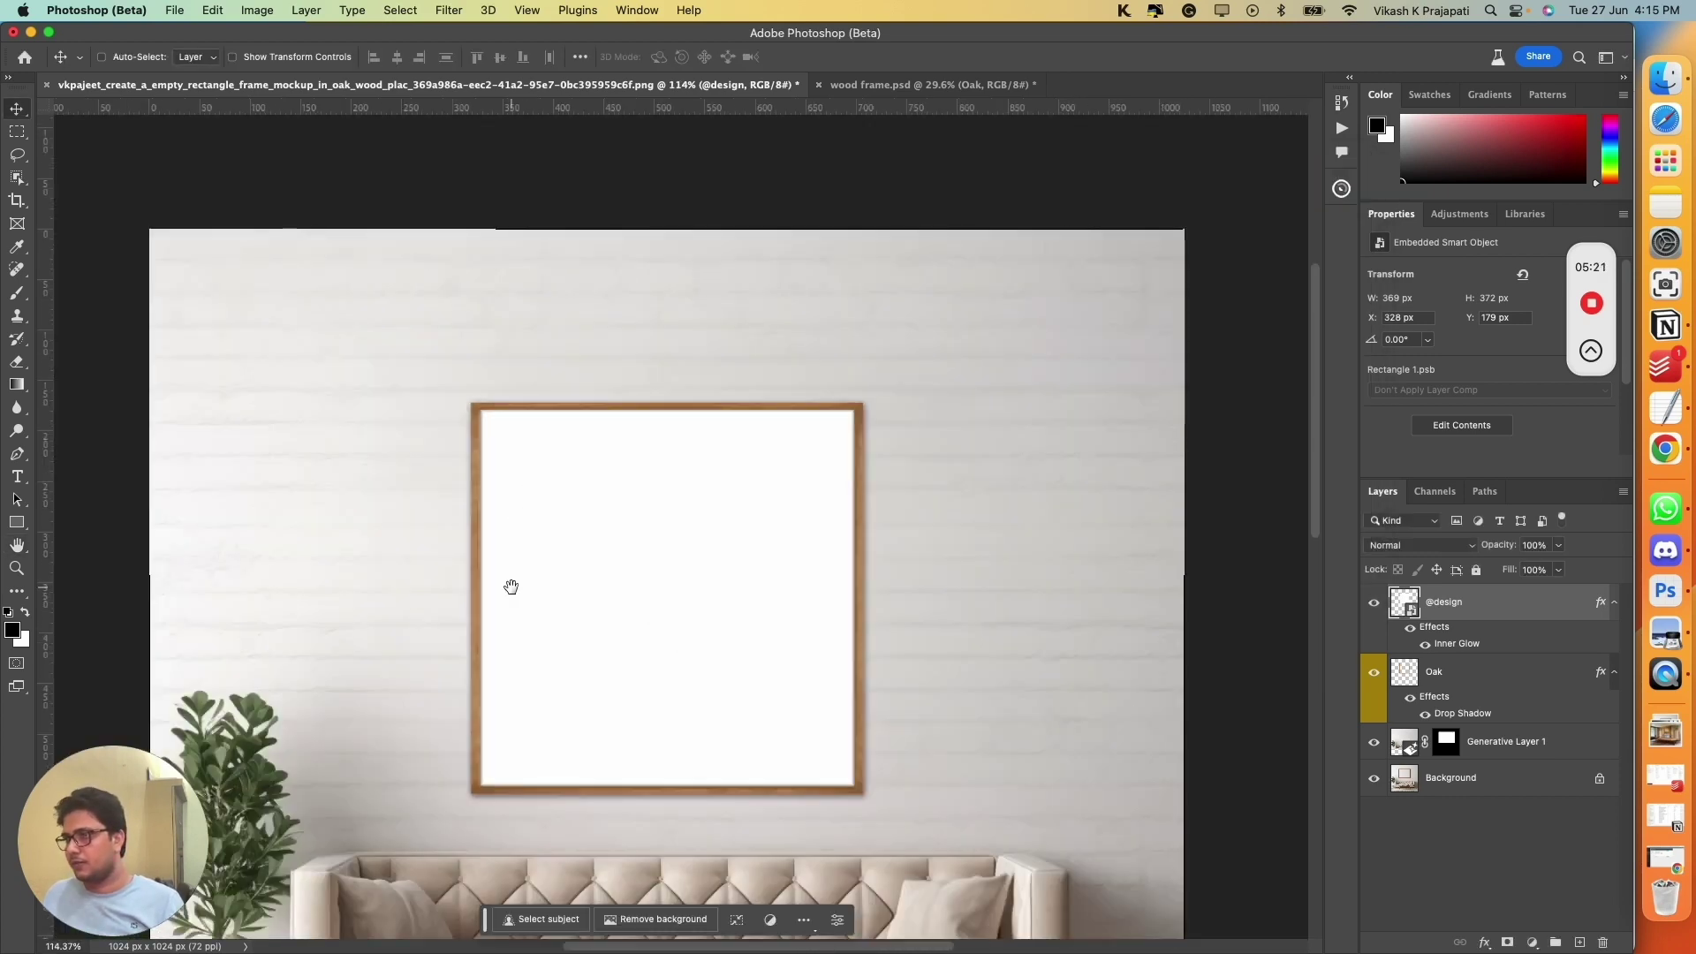
{"action": "left_click_drag", "start_coordinate": [511, 586], "coordinate": [511, 459]}
{"action": "scroll", "coordinate": [515, 401], "scroll_direction": "down", "scroll_amount": 3}
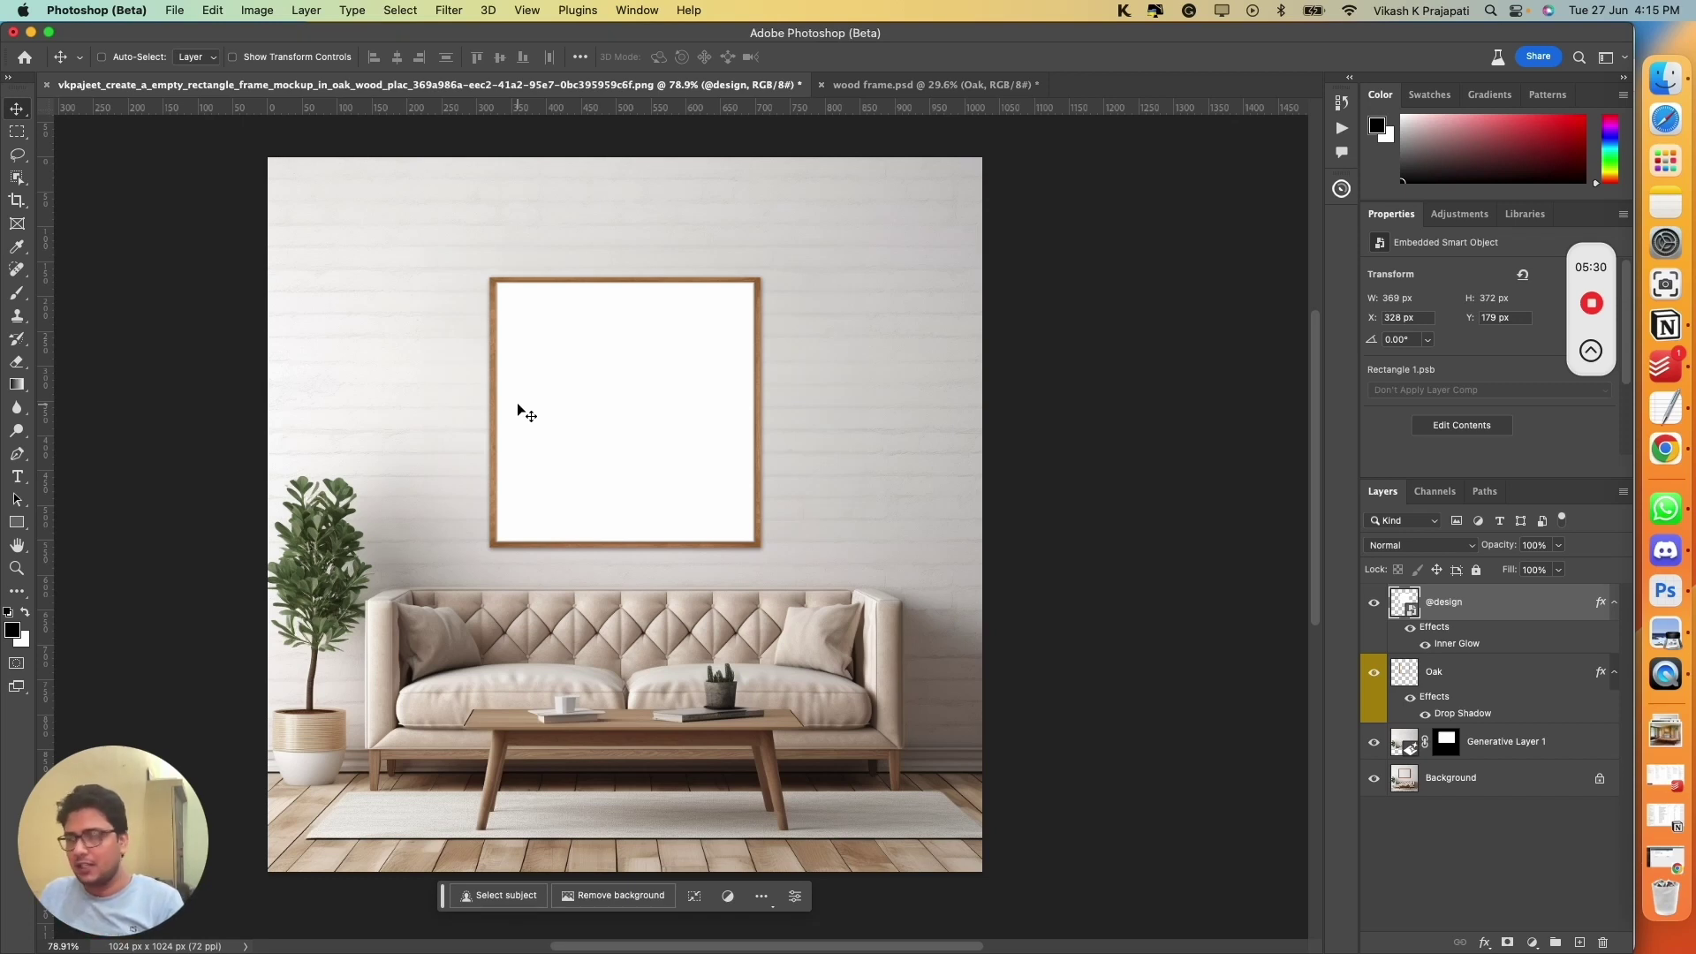
{"action": "double_click", "coordinate": [1406, 603]}
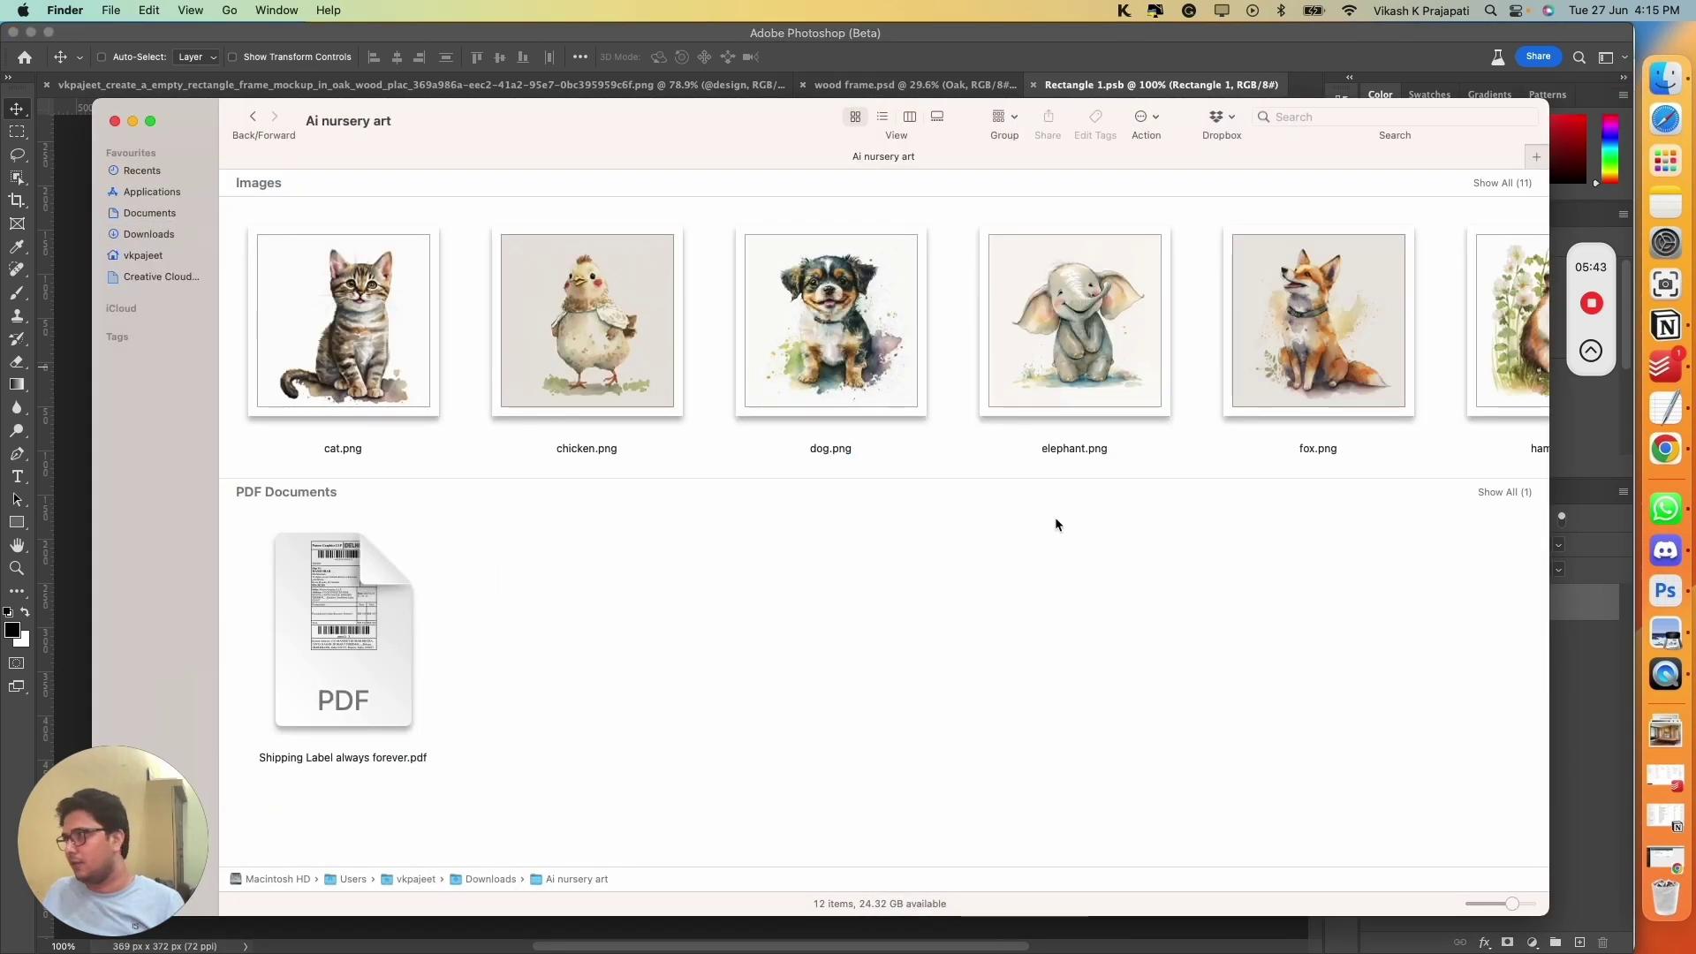
{"action": "left_click", "coordinate": [1509, 182]}
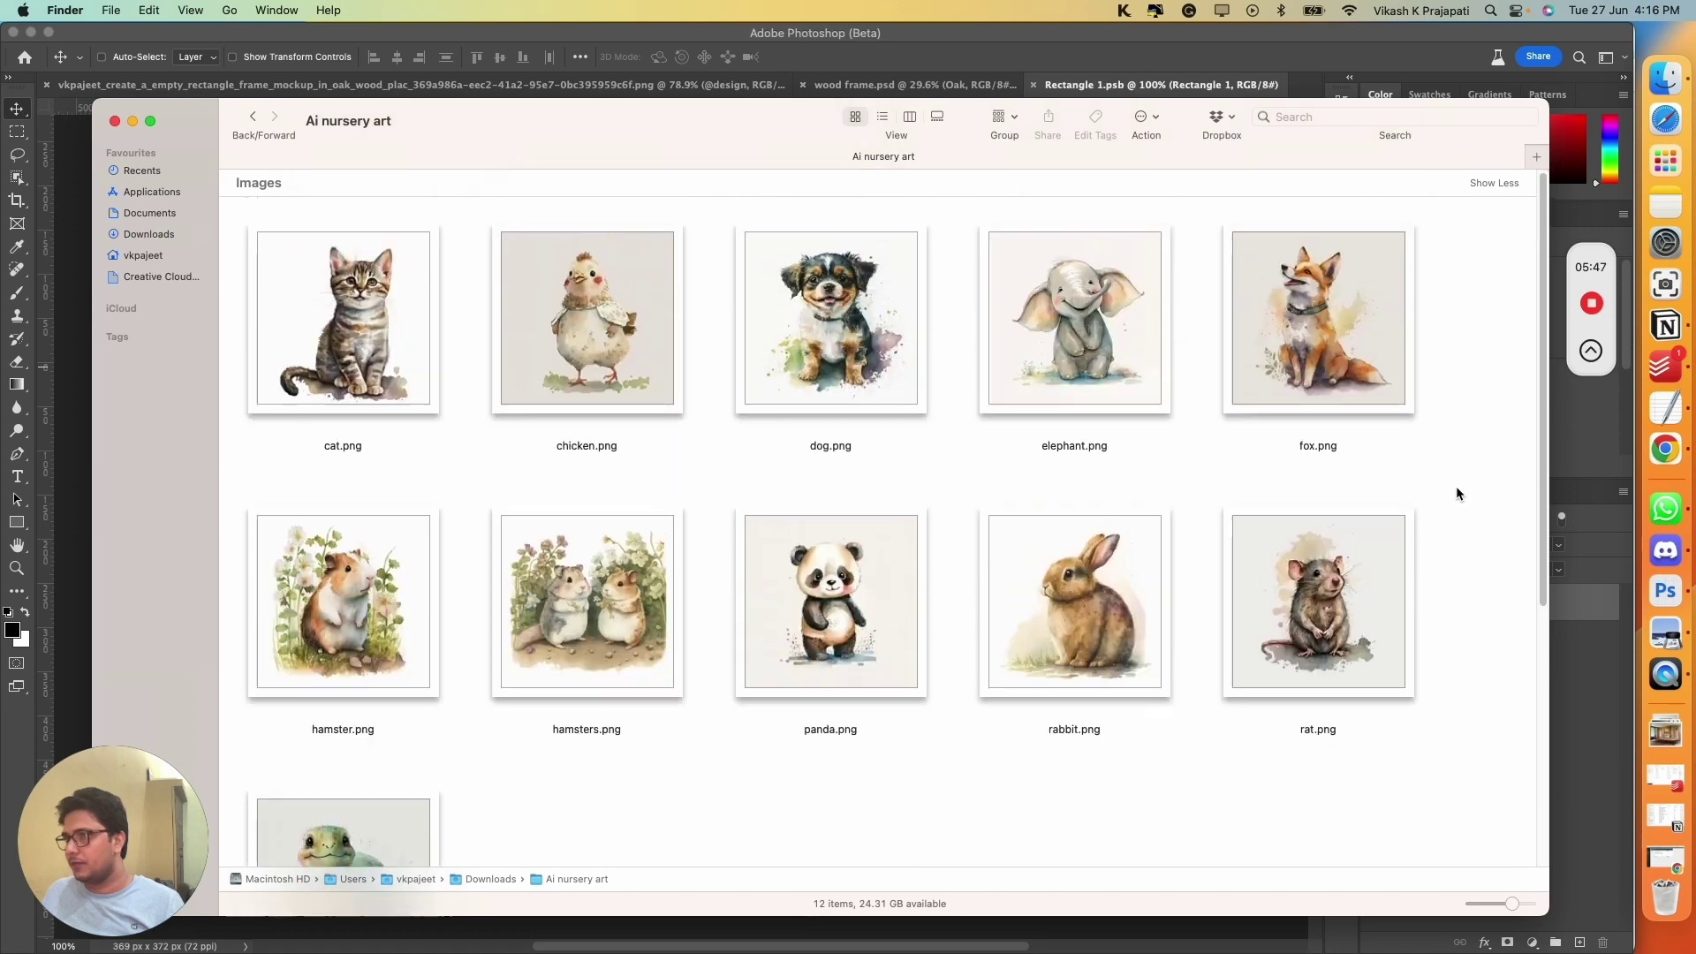
{"action": "left_click", "coordinate": [874, 601]}
{"action": "left_click_drag", "start_coordinate": [875, 600], "coordinate": [664, 579]}
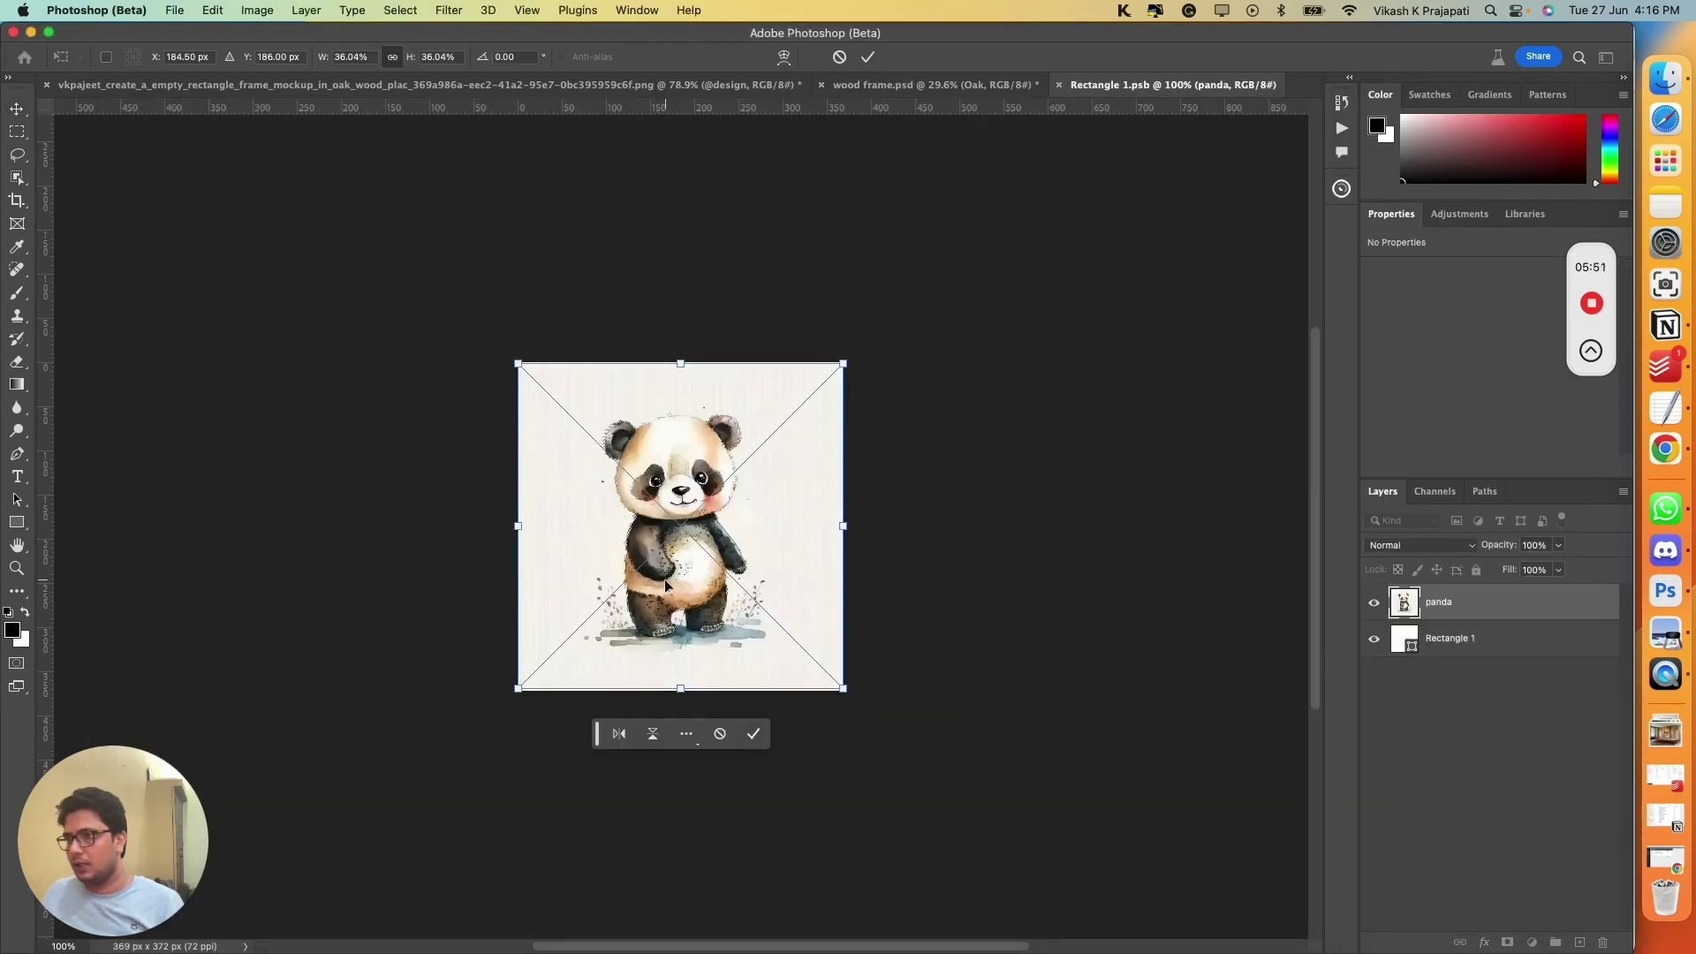
{"action": "key", "text": "Return"}
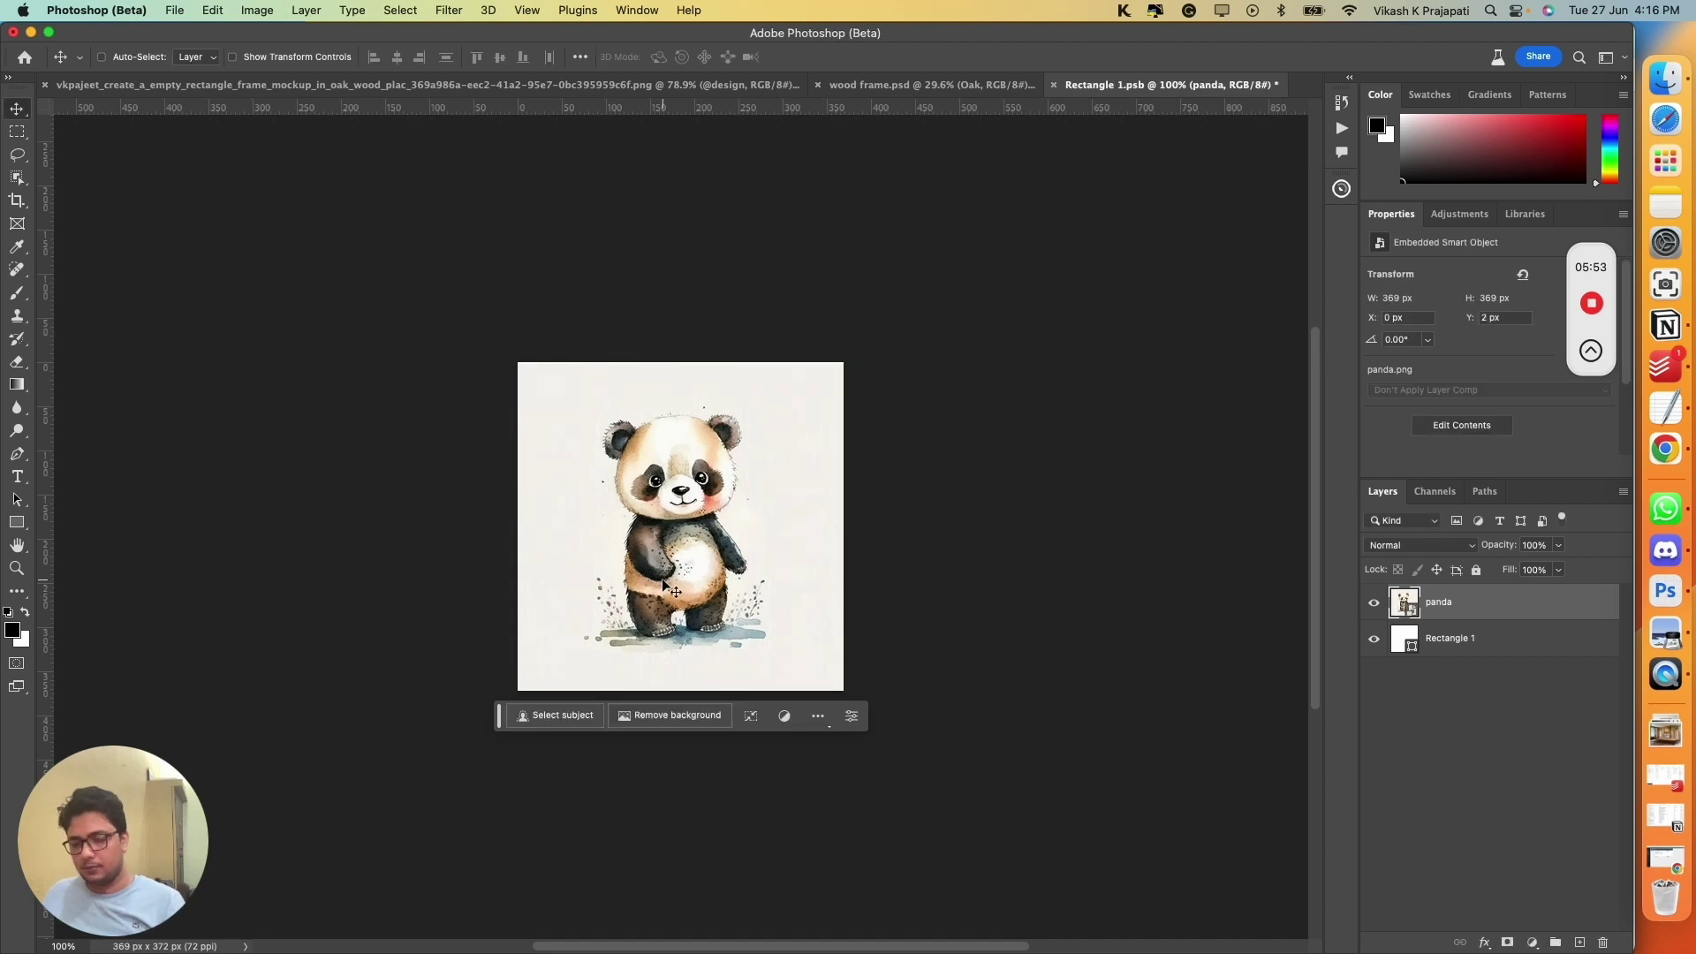
Step: Save and close the smart object's contents, and check the panda artwork in the oak frame of the living-room mockup
{"action": "key", "text": "super"}
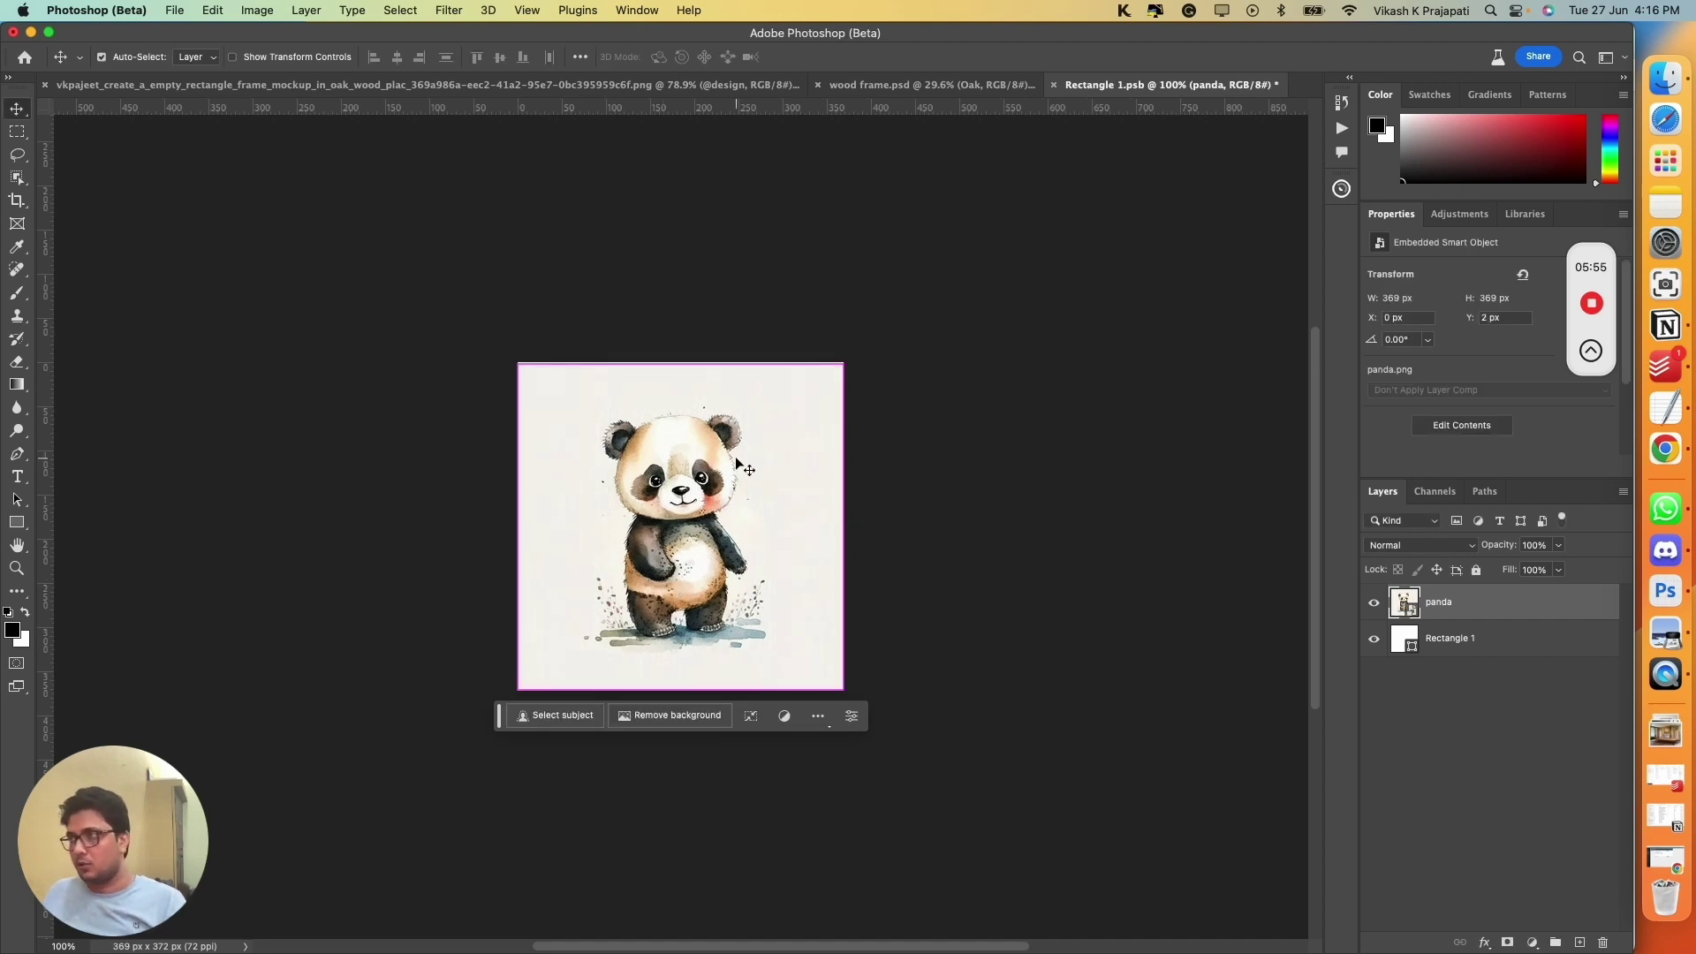
{"action": "key", "text": "super+s"}
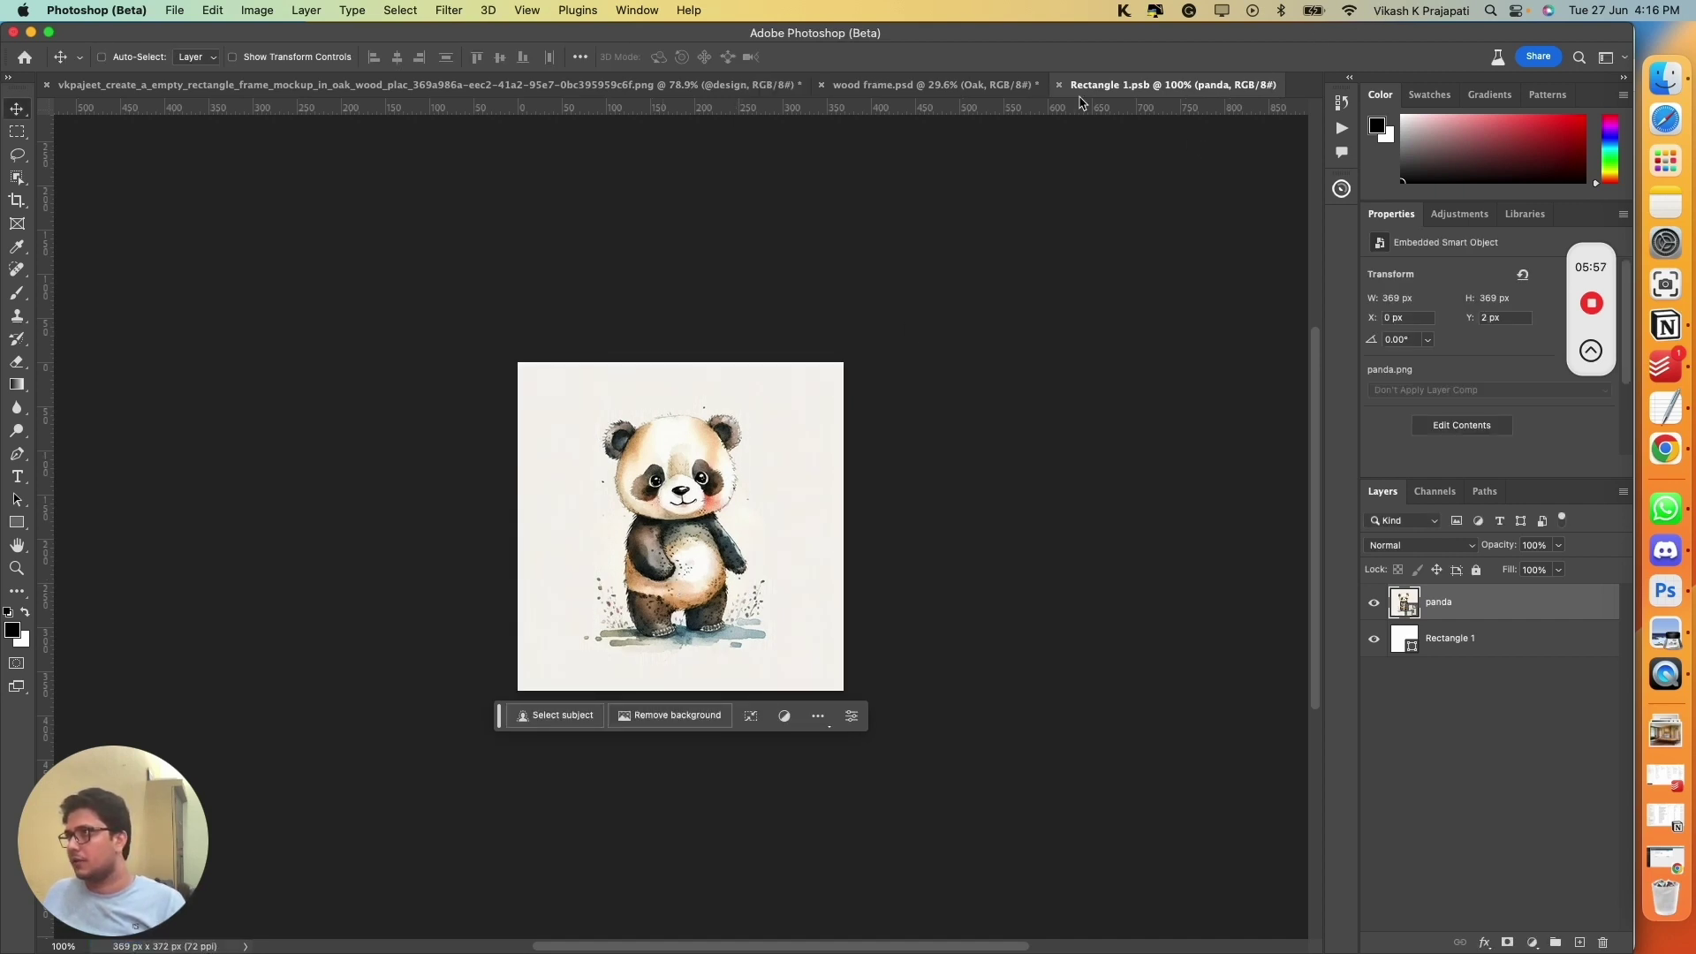
{"action": "left_click", "coordinate": [1058, 84]}
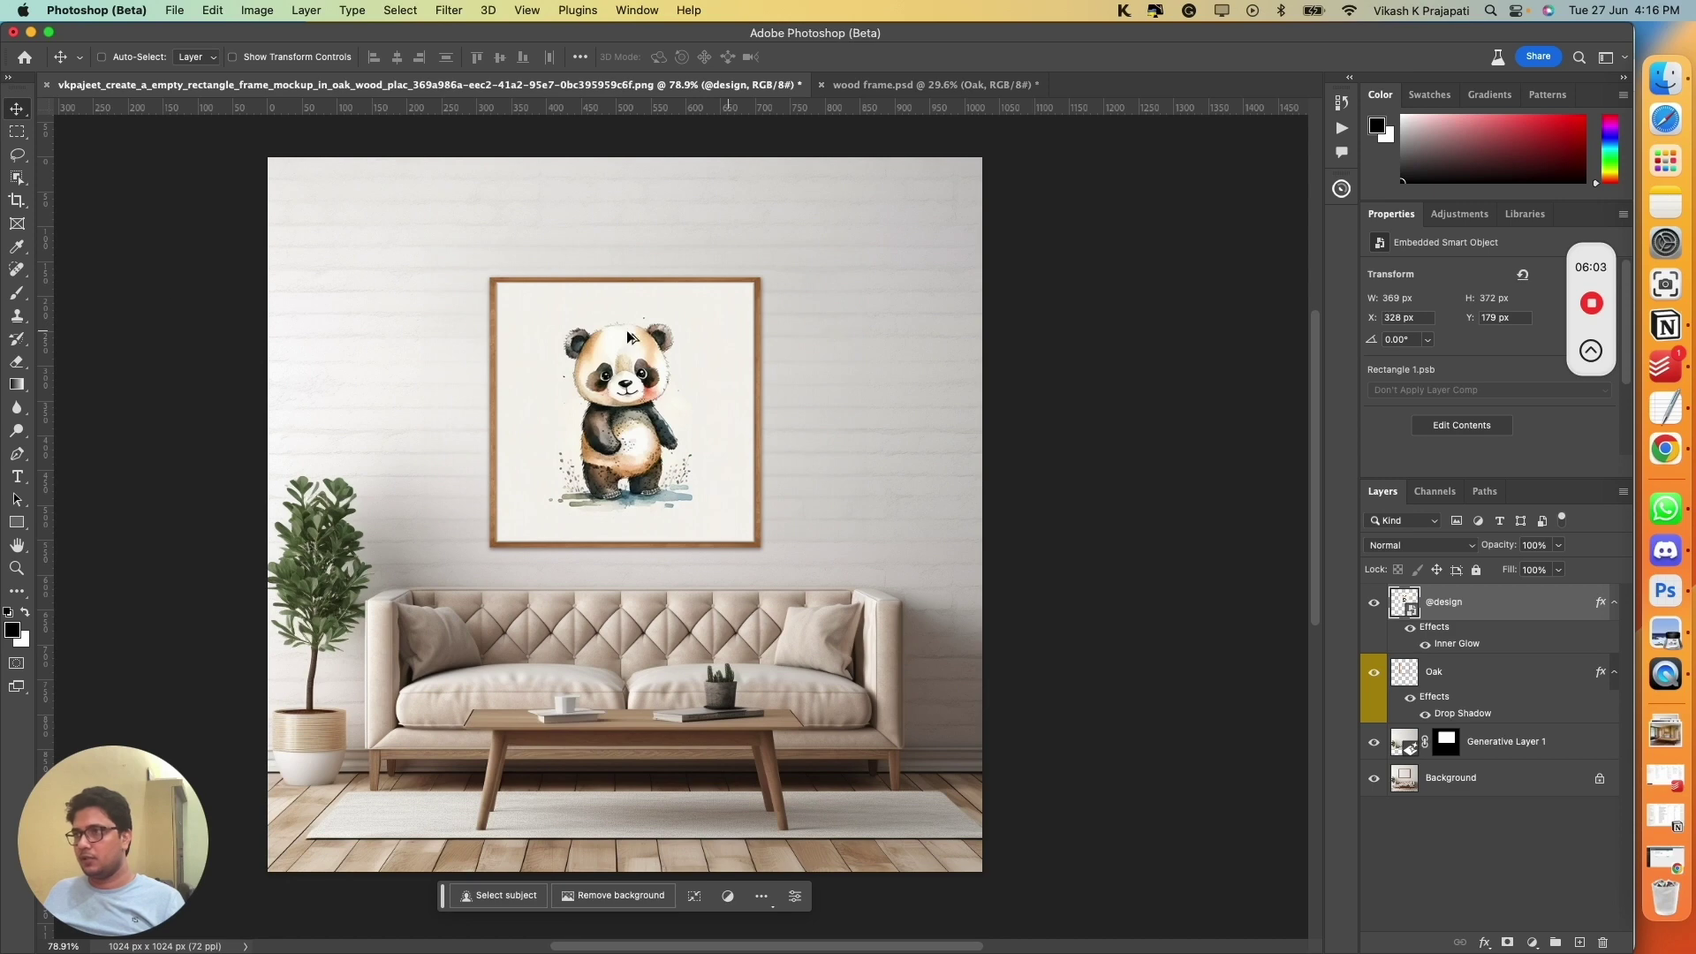
{"action": "scroll", "coordinate": [614, 299], "scroll_direction": "up", "scroll_amount": 5}
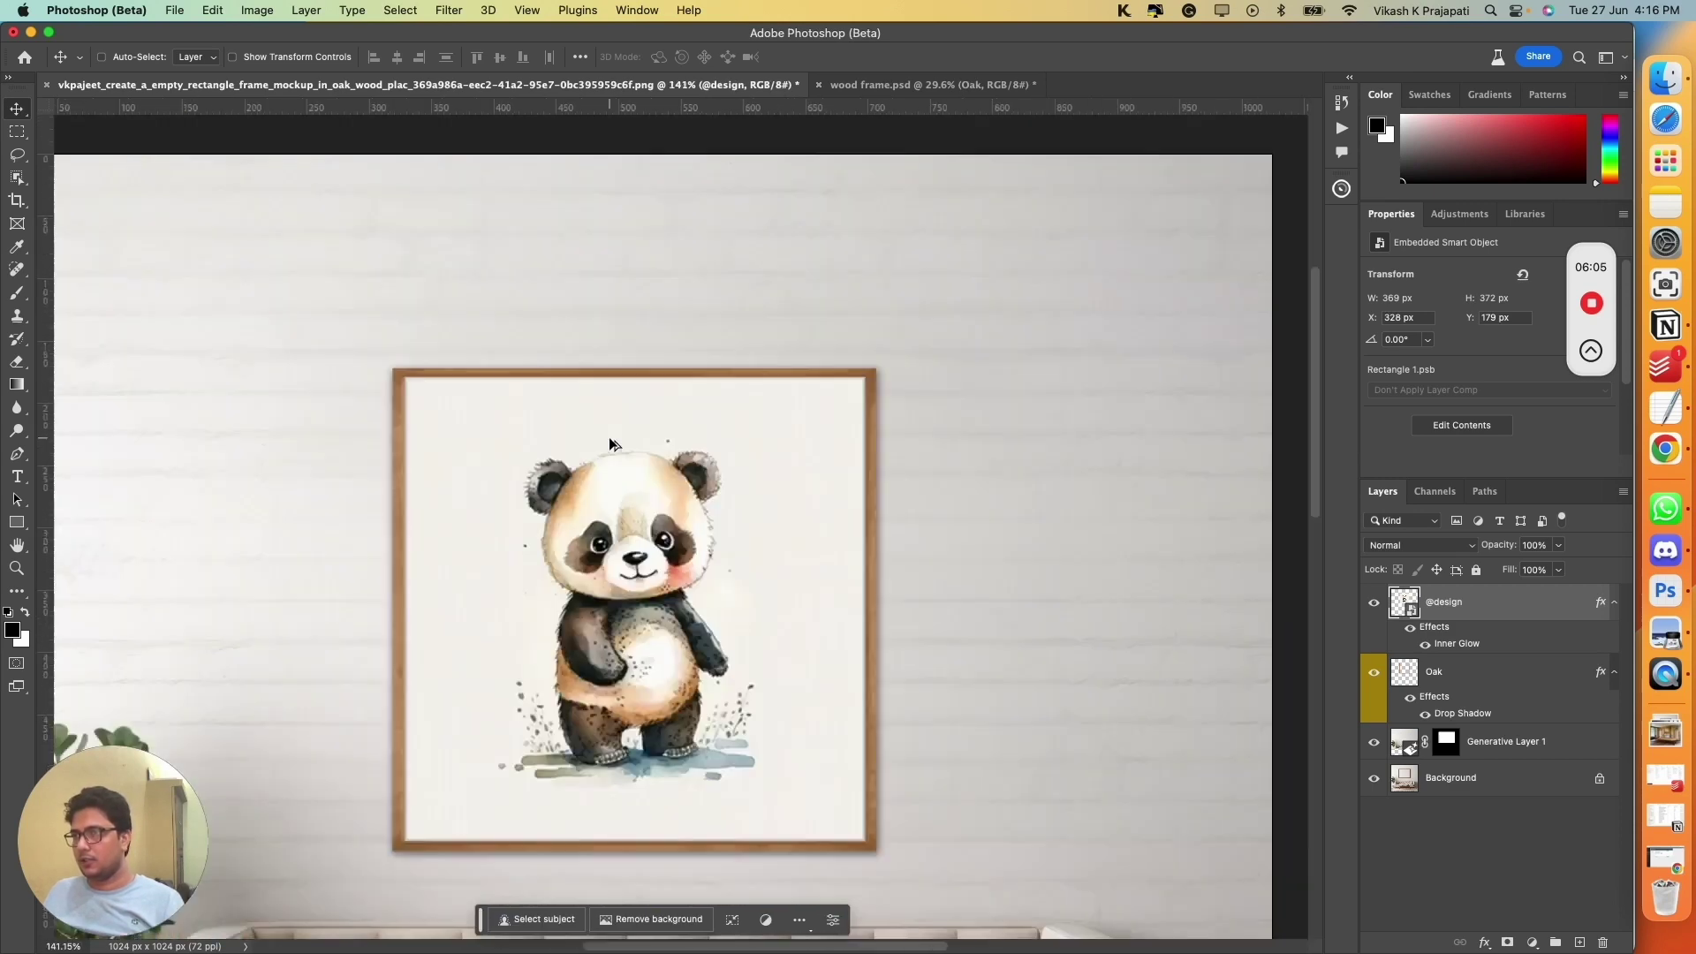
{"action": "scroll", "coordinate": [608, 437], "scroll_direction": "down", "scroll_amount": 3}
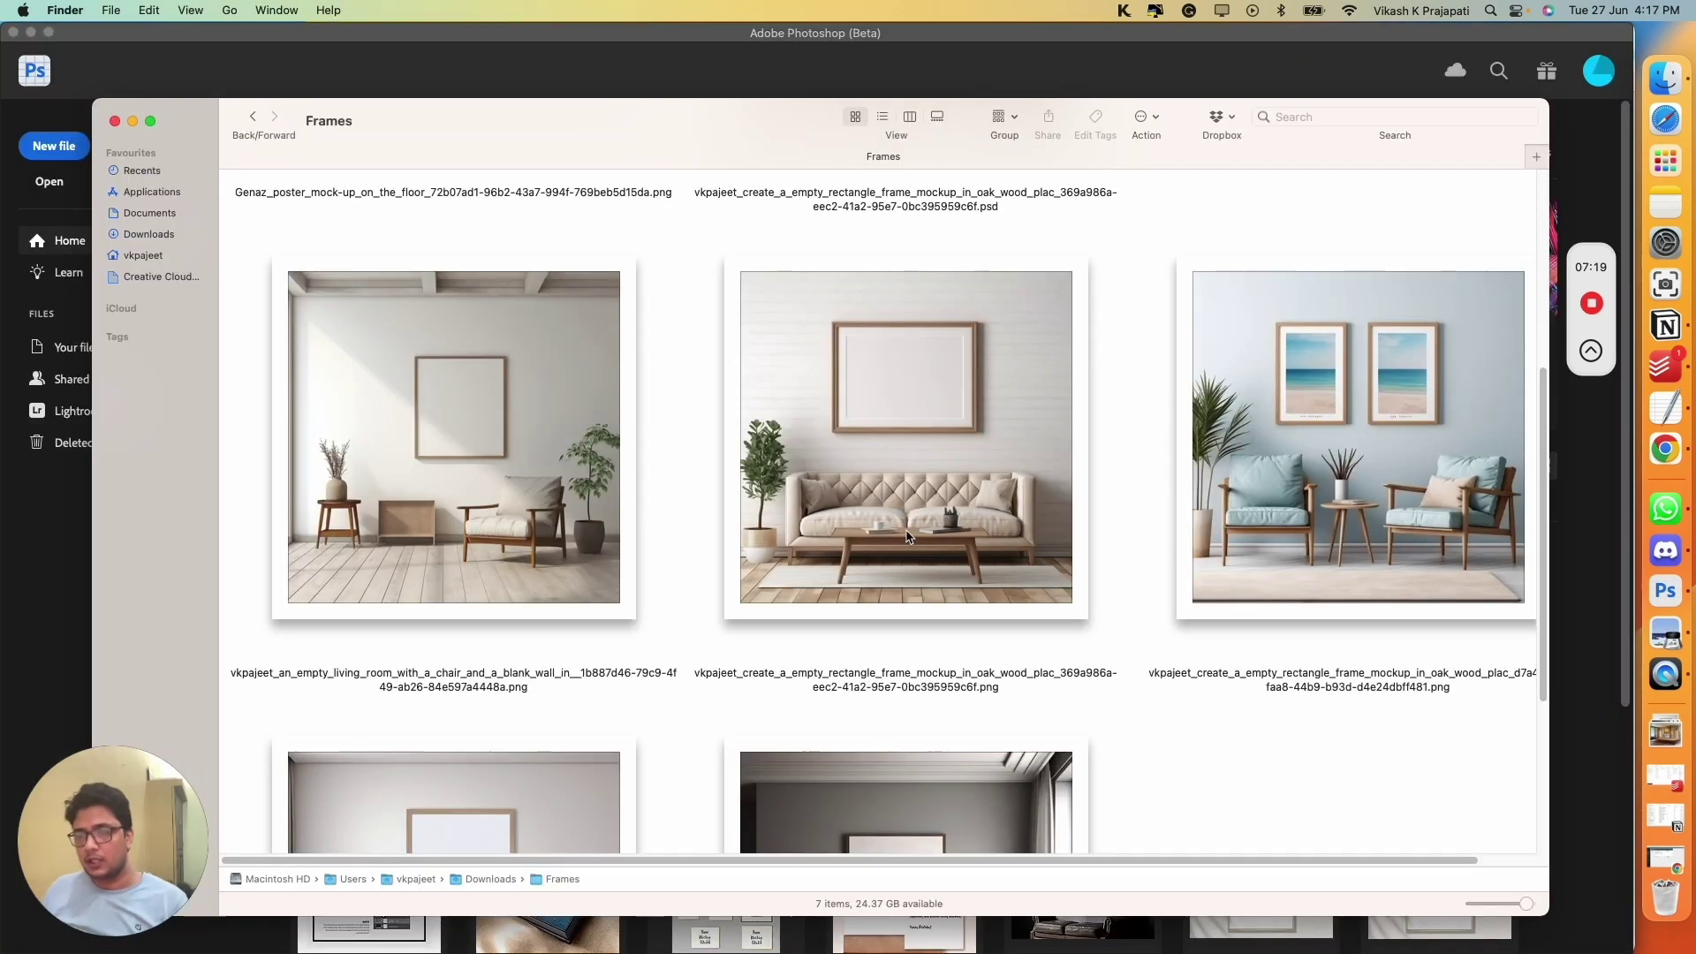
Step: Look through the other room images with empty frames in the Frames folder in Finder
{"action": "scroll", "coordinate": [905, 528], "scroll_direction": "down", "scroll_amount": 5}
{"action": "scroll", "coordinate": [904, 528], "scroll_direction": "down", "scroll_amount": 2}
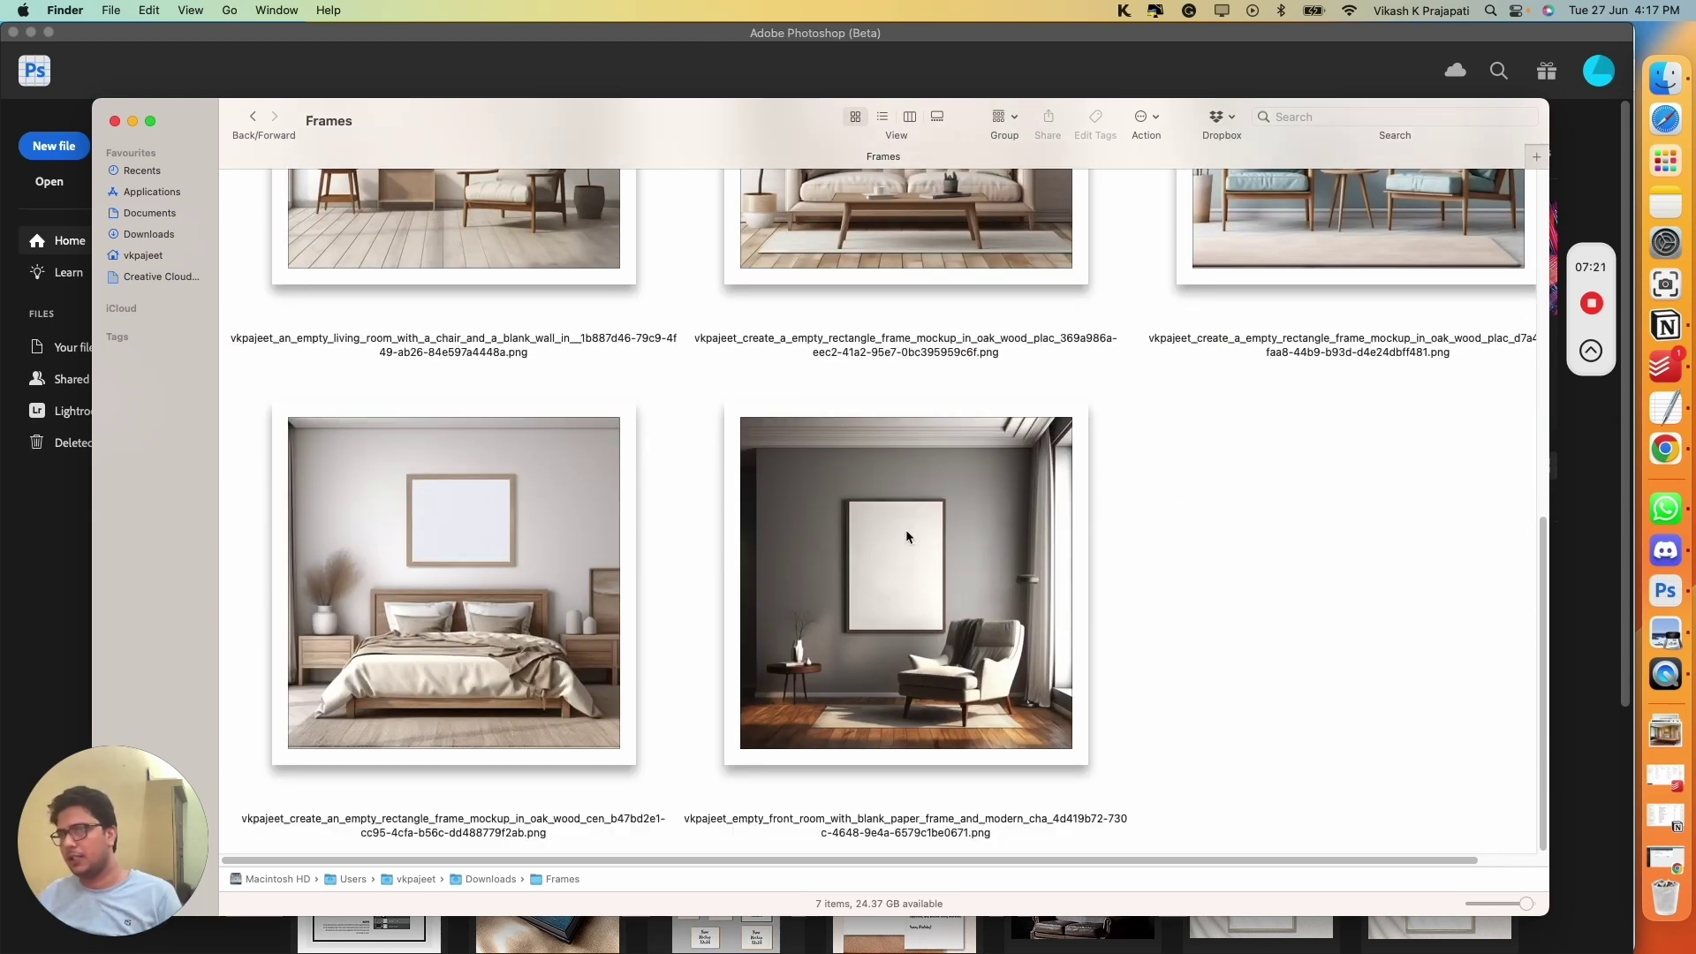
{"action": "scroll", "coordinate": [904, 528], "scroll_direction": "up", "scroll_amount": 3}
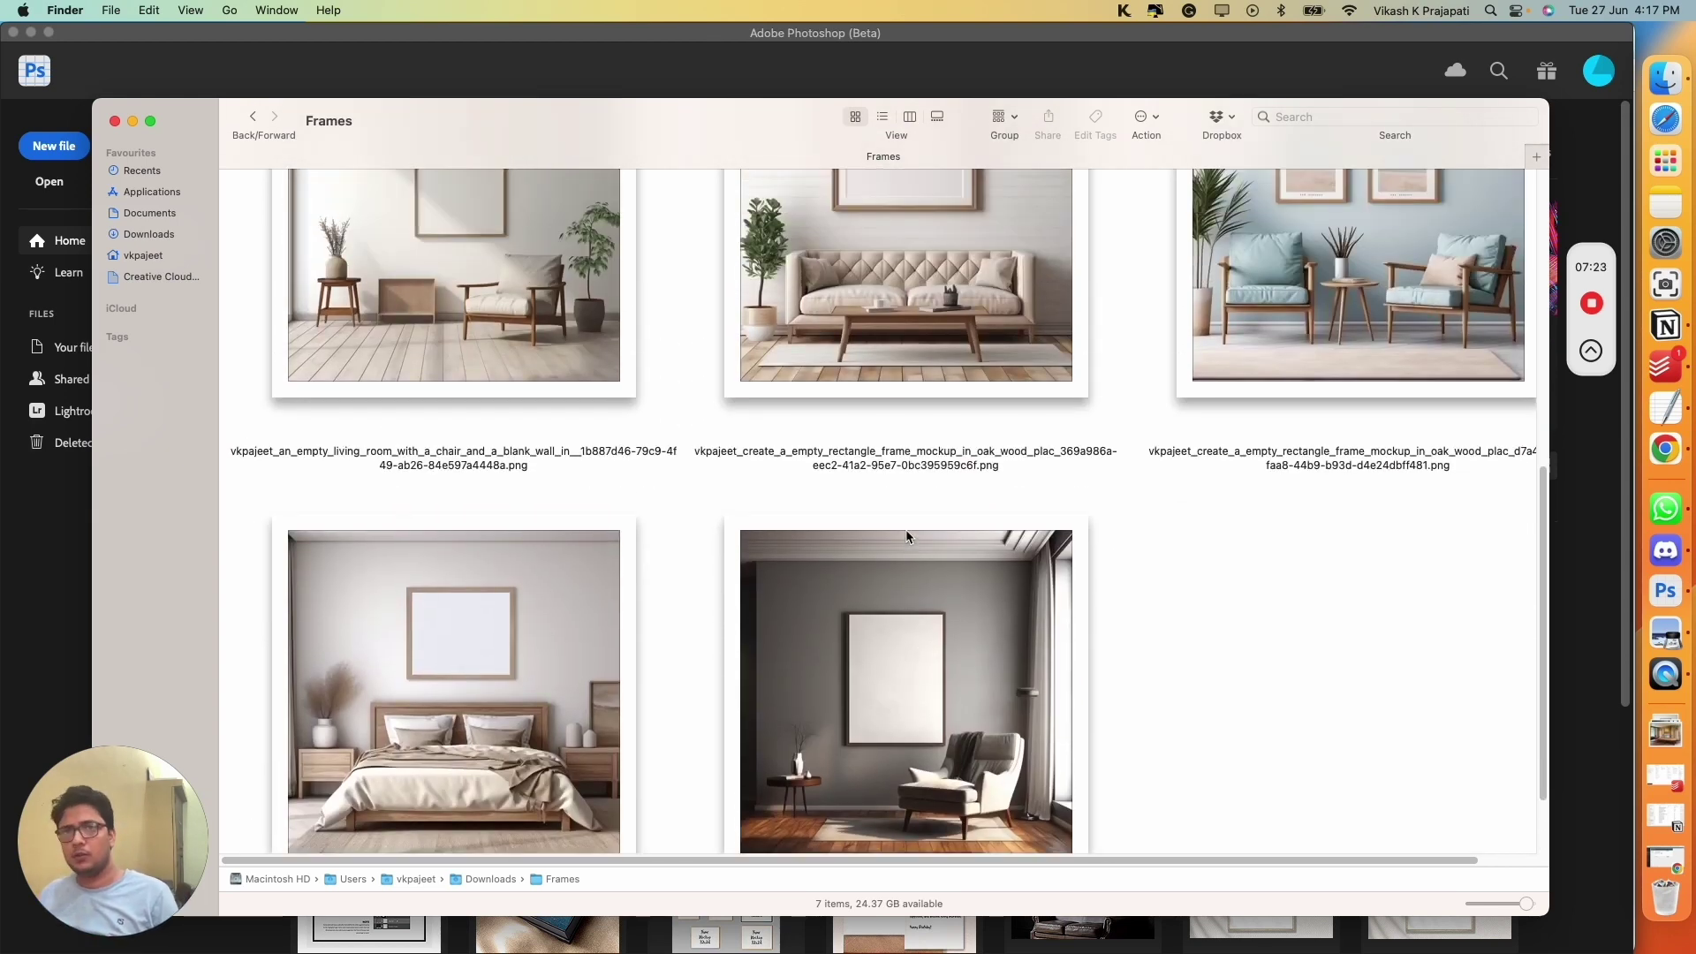
{"action": "scroll", "coordinate": [906, 535], "scroll_direction": "up", "scroll_amount": 1}
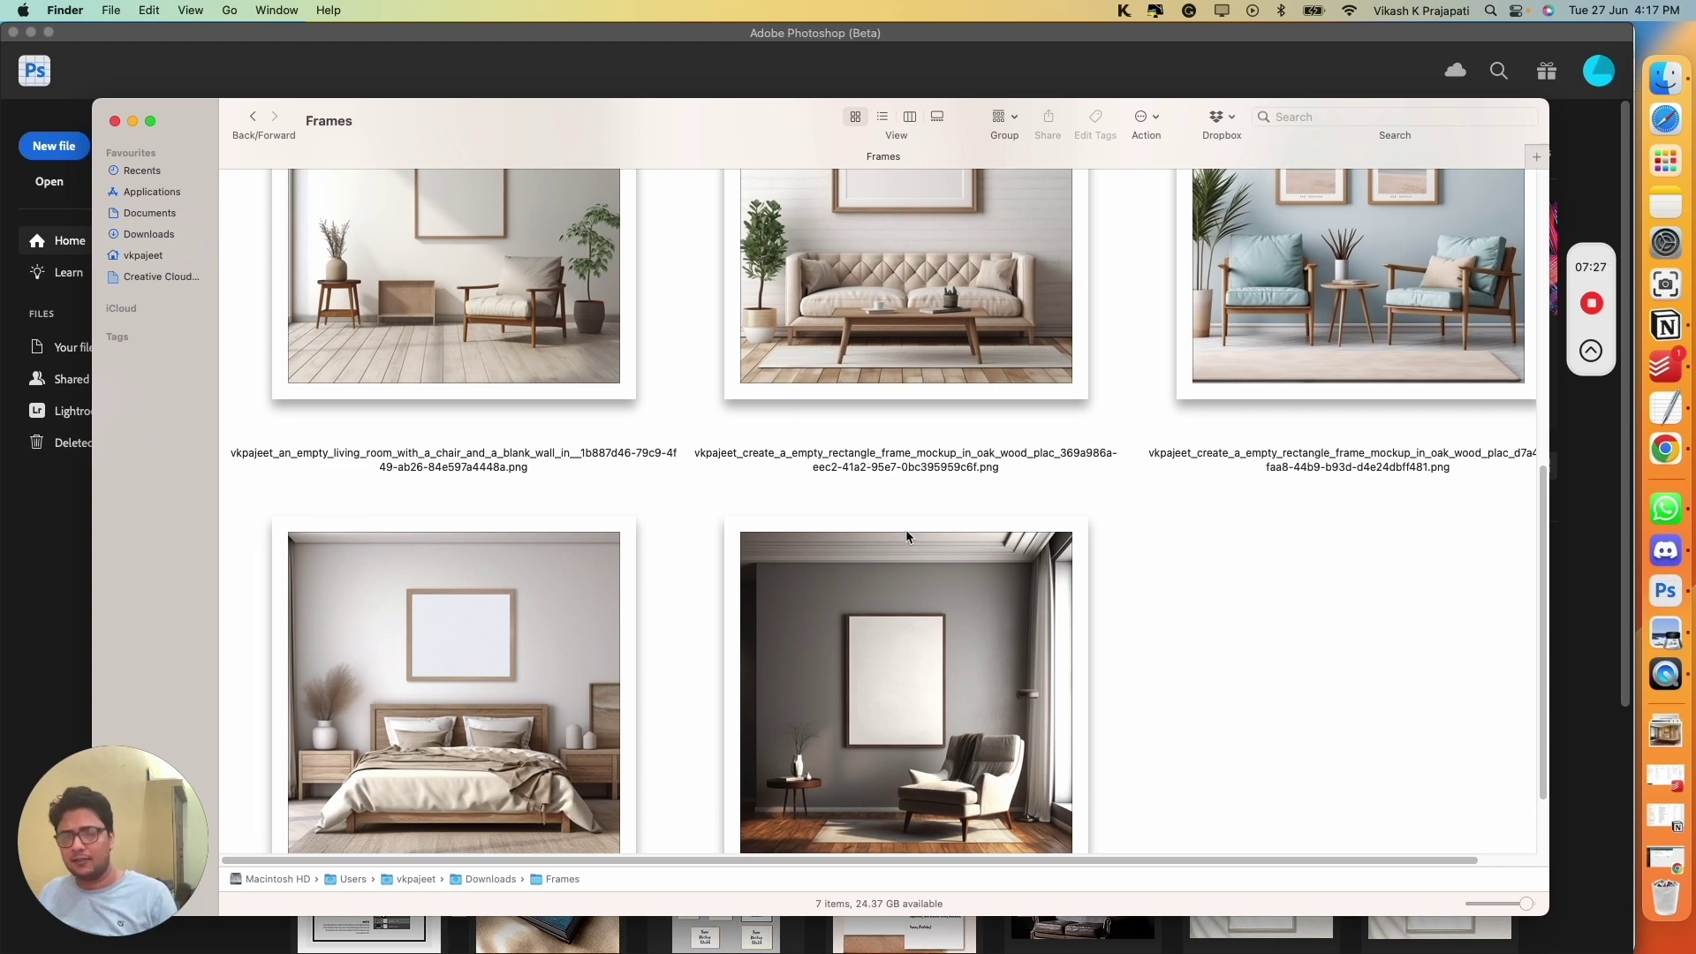
Step: Open the Genaz poster mock-up PNG with the red KICKK E poster from Finder's Frames folder in Photoshop
{"action": "scroll", "coordinate": [906, 535], "scroll_direction": "up", "scroll_amount": 5}
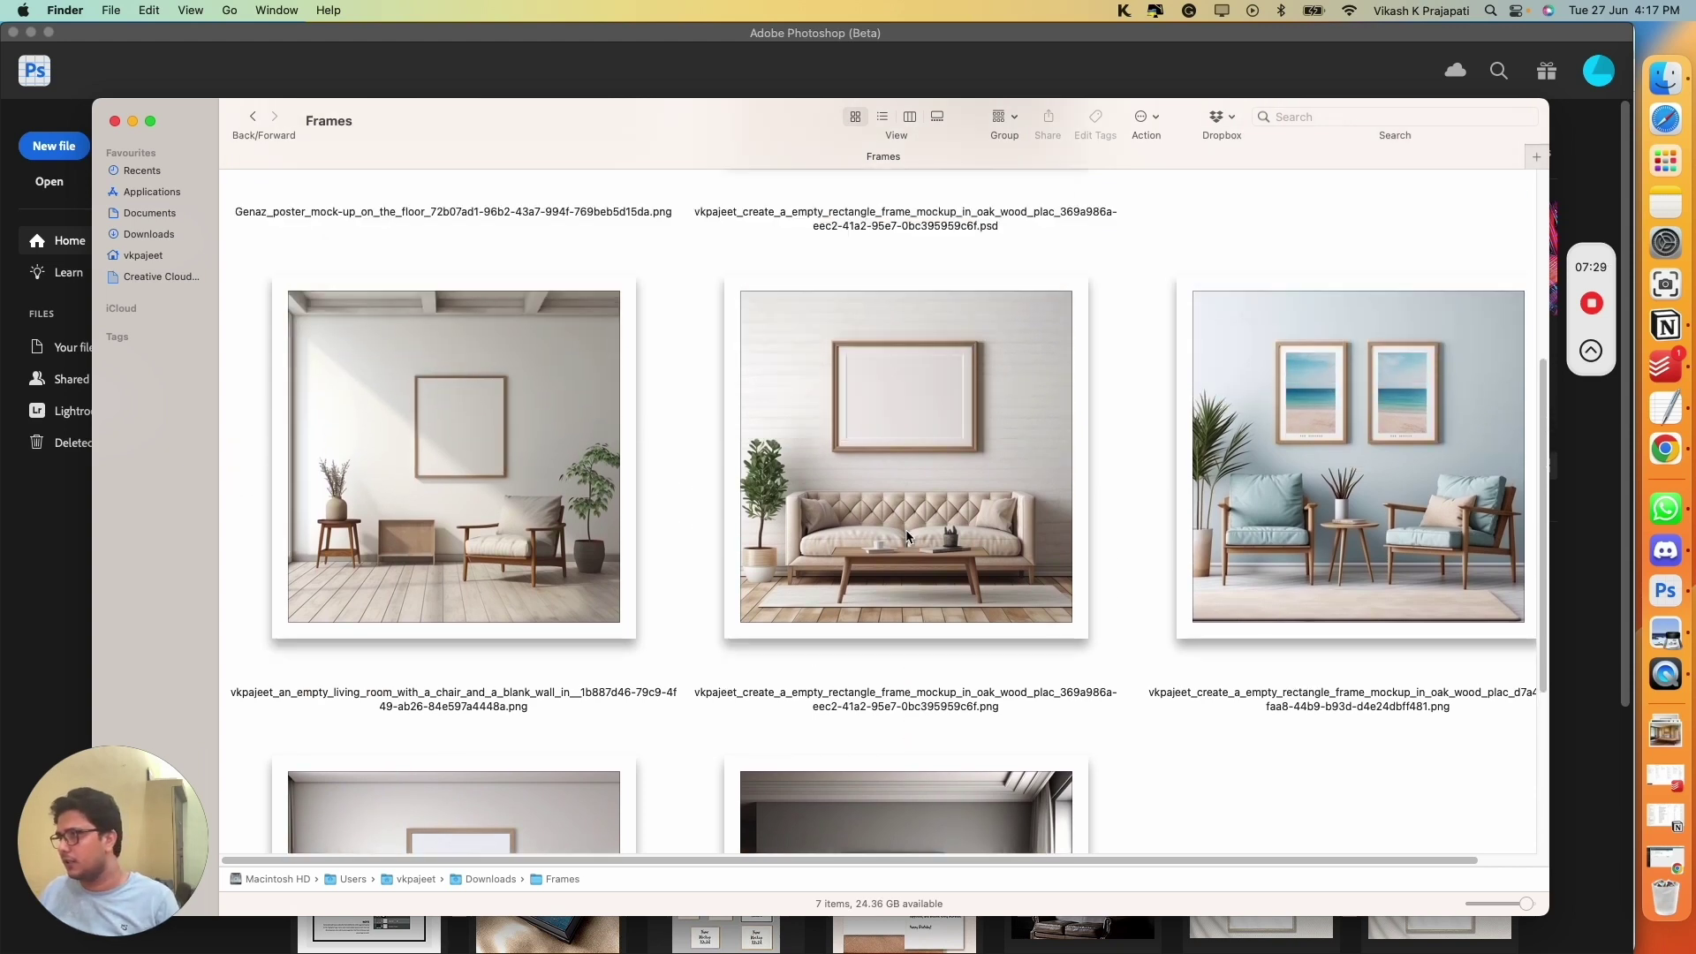
{"action": "scroll", "coordinate": [906, 535], "scroll_direction": "up", "scroll_amount": 8}
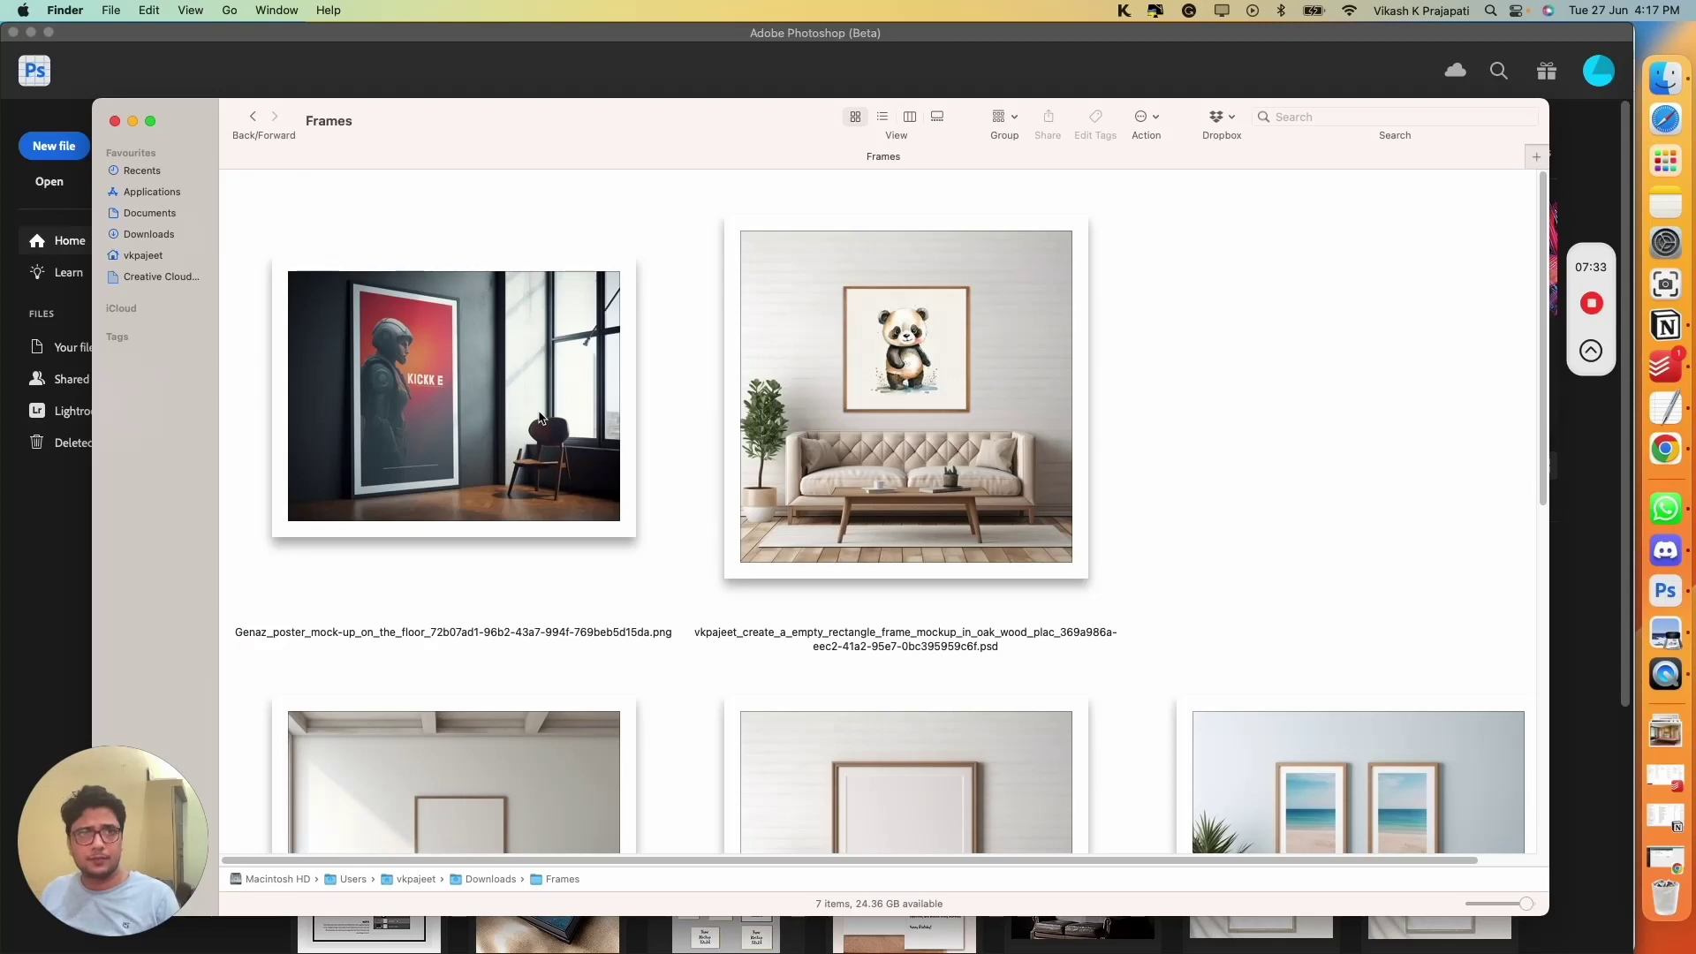
{"action": "left_click", "coordinate": [489, 389]}
{"action": "right_click", "coordinate": [474, 325]}
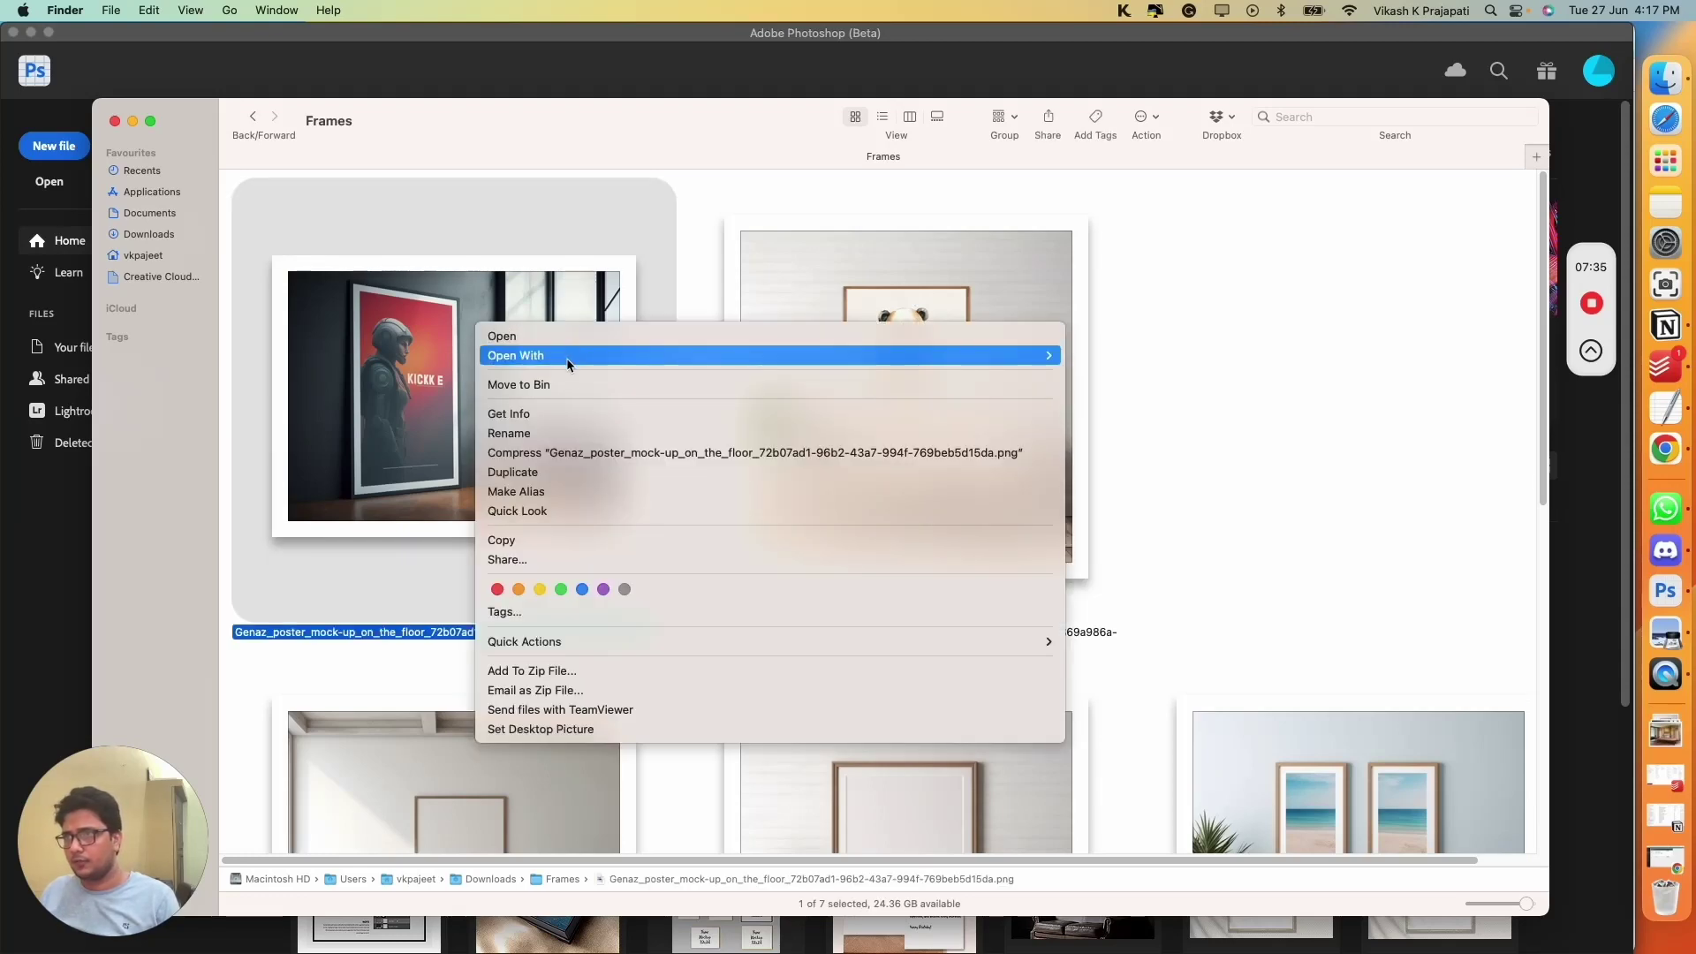
{"action": "mouse_move", "coordinate": [567, 364]}
{"action": "left_click", "coordinate": [1157, 408]}
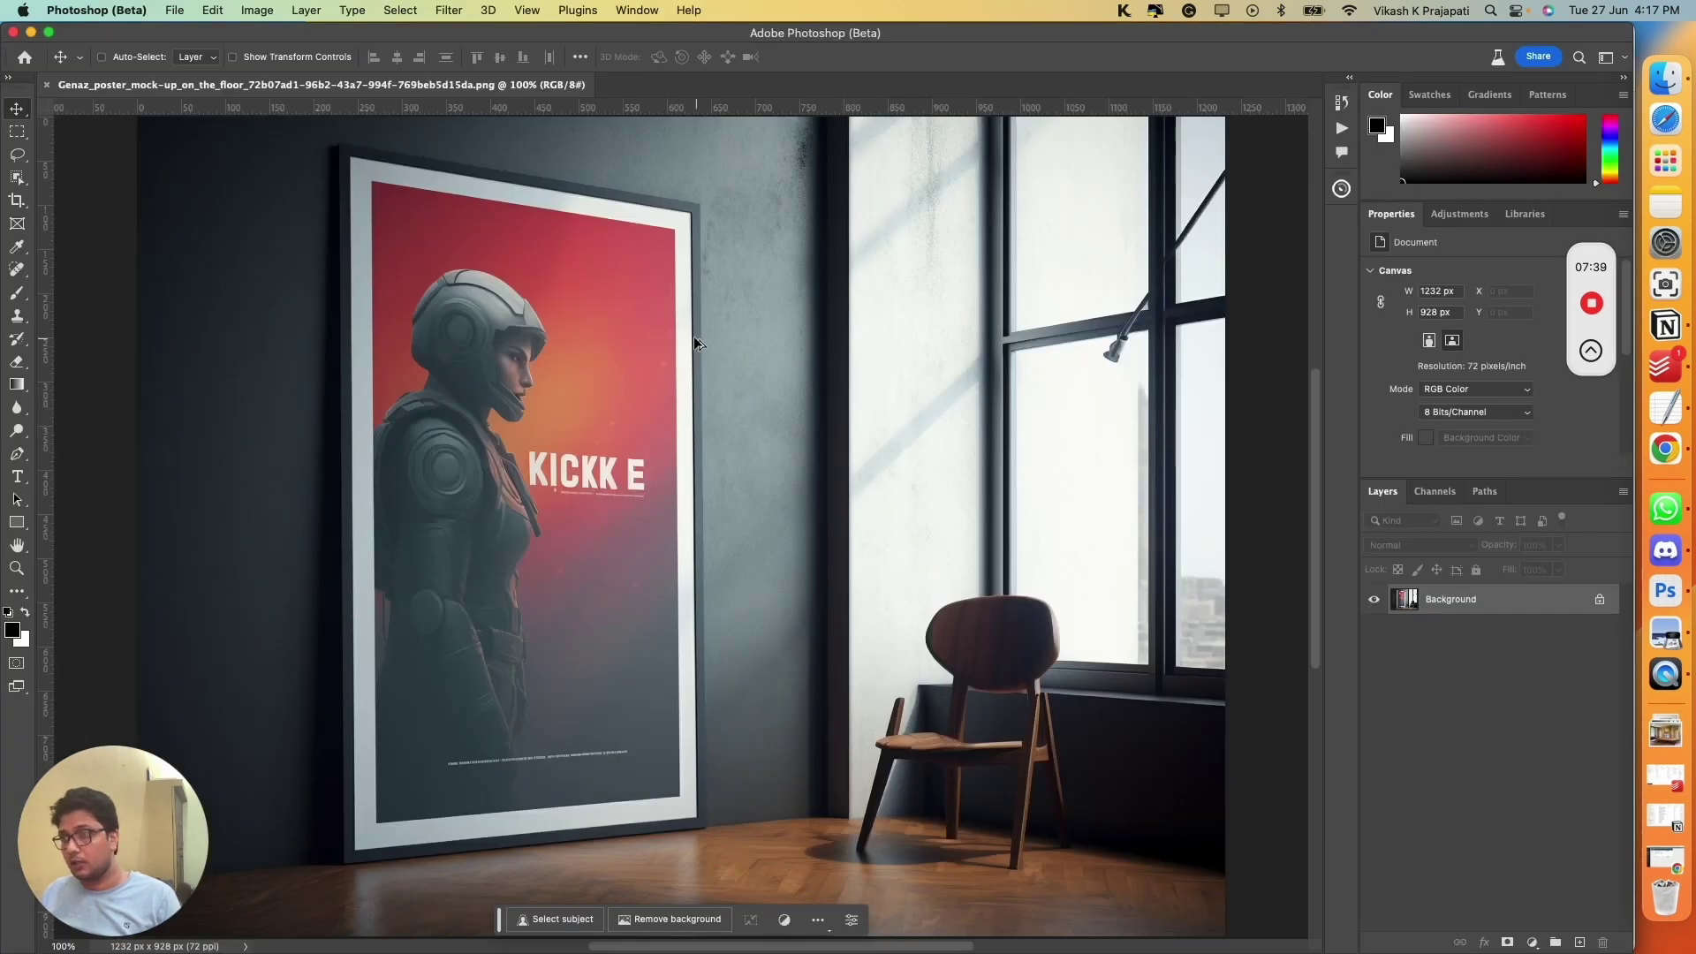
Step: Draw a rectangle shape about 388 by 777 px over the red poster inside the dark frame
{"action": "scroll", "coordinate": [694, 342], "scroll_direction": "down", "scroll_amount": 2}
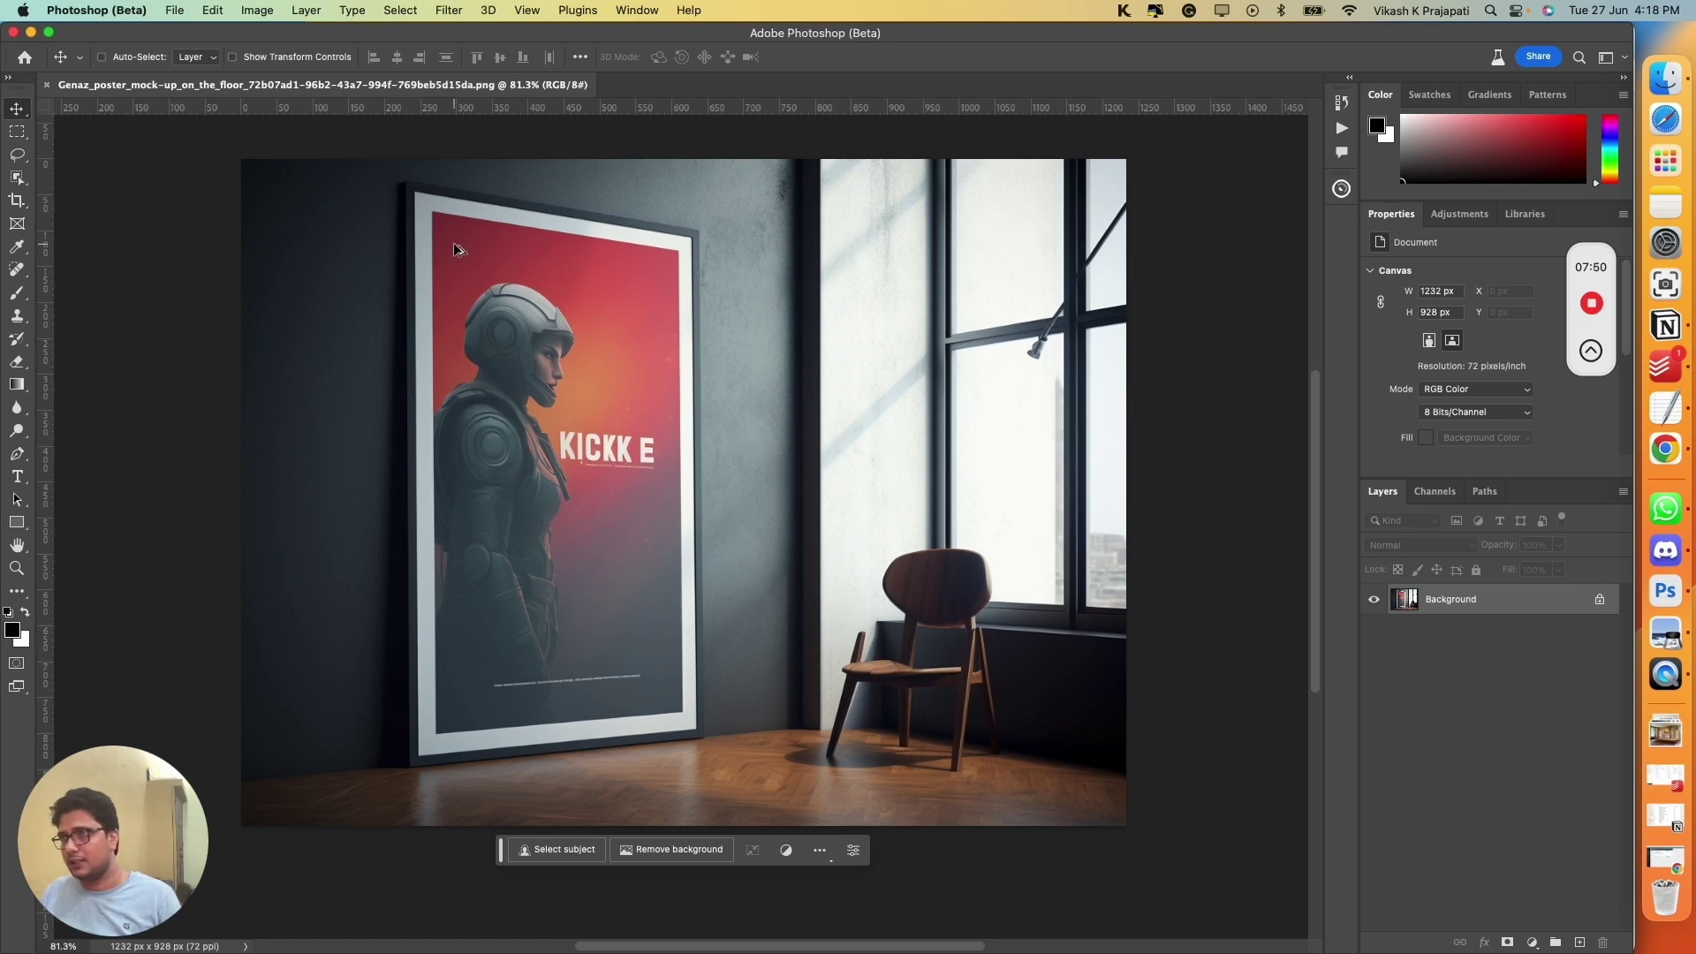
{"action": "scroll", "coordinate": [453, 241], "scroll_direction": "up", "scroll_amount": 3}
{"action": "scroll", "coordinate": [483, 330], "scroll_direction": "down", "scroll_amount": 3}
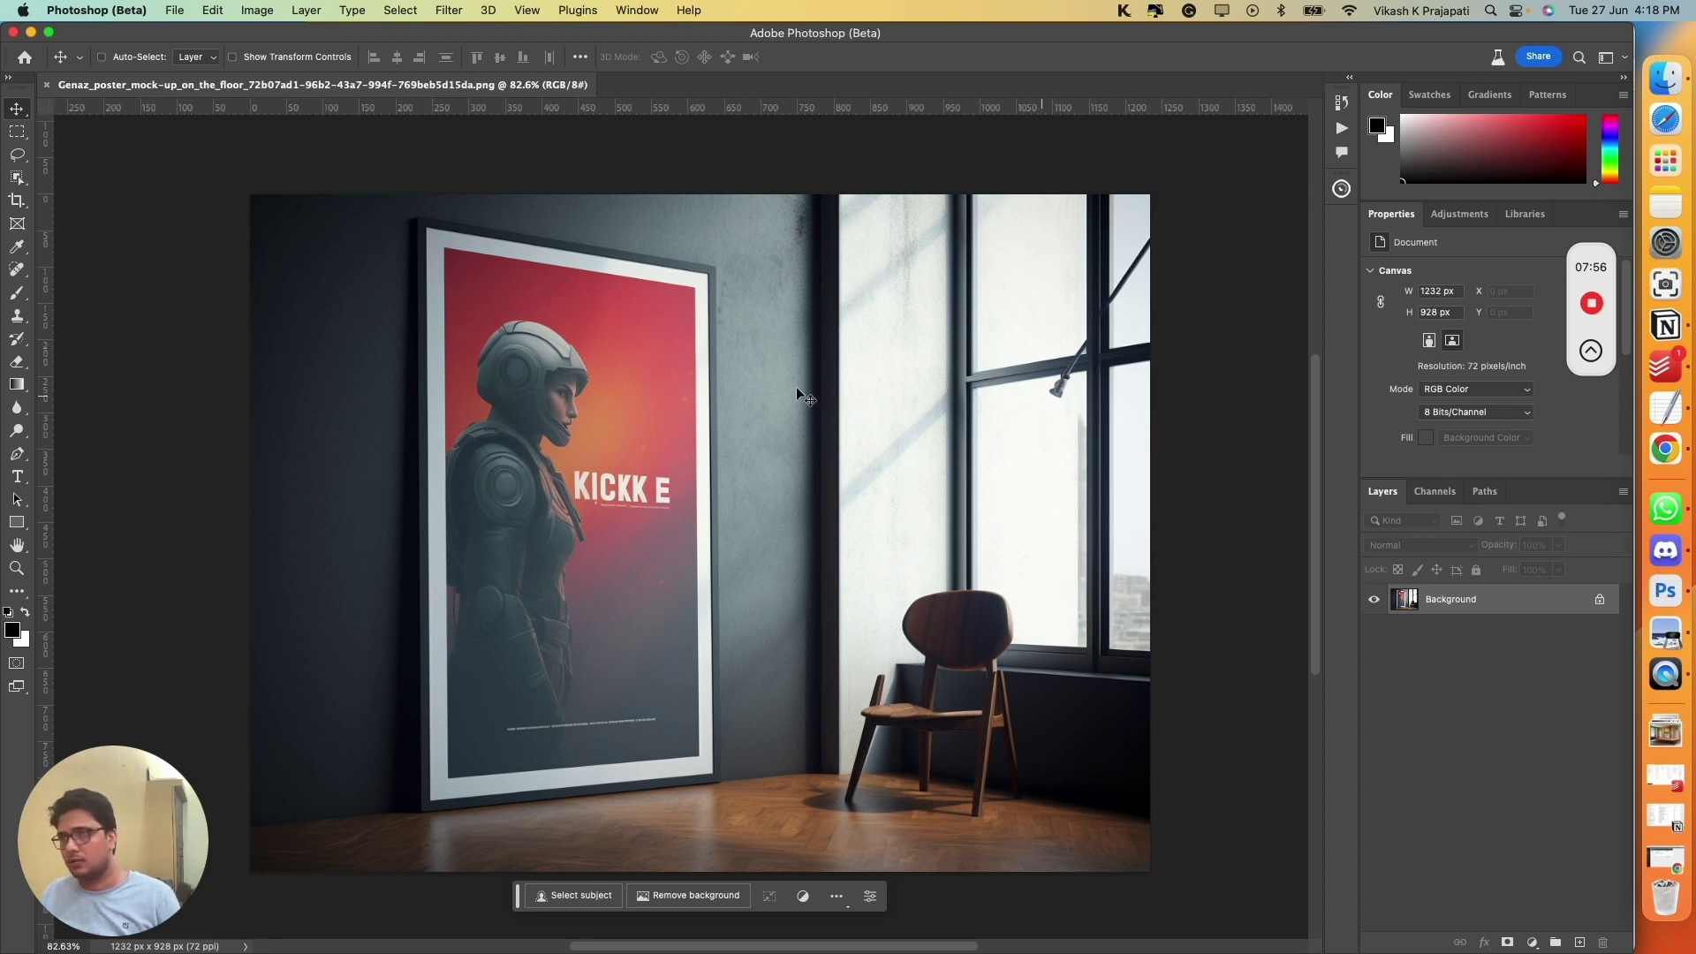
{"action": "left_click", "coordinate": [16, 522]}
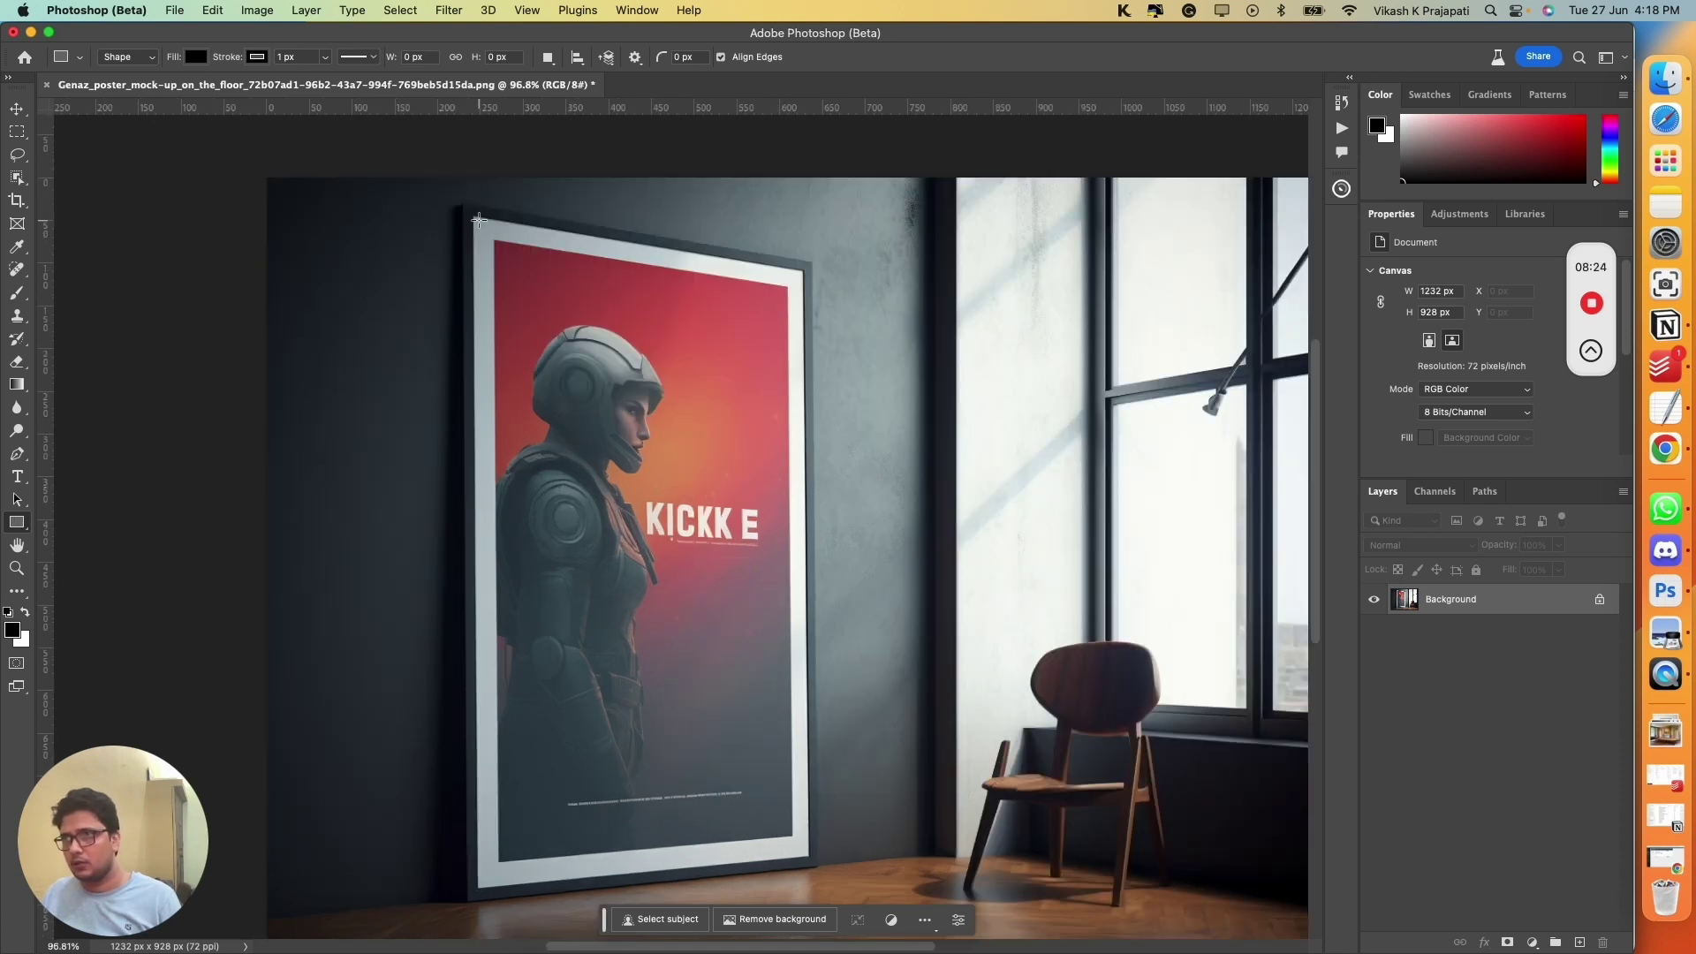
{"action": "left_click_drag", "start_coordinate": [476, 217], "coordinate": [807, 885]}
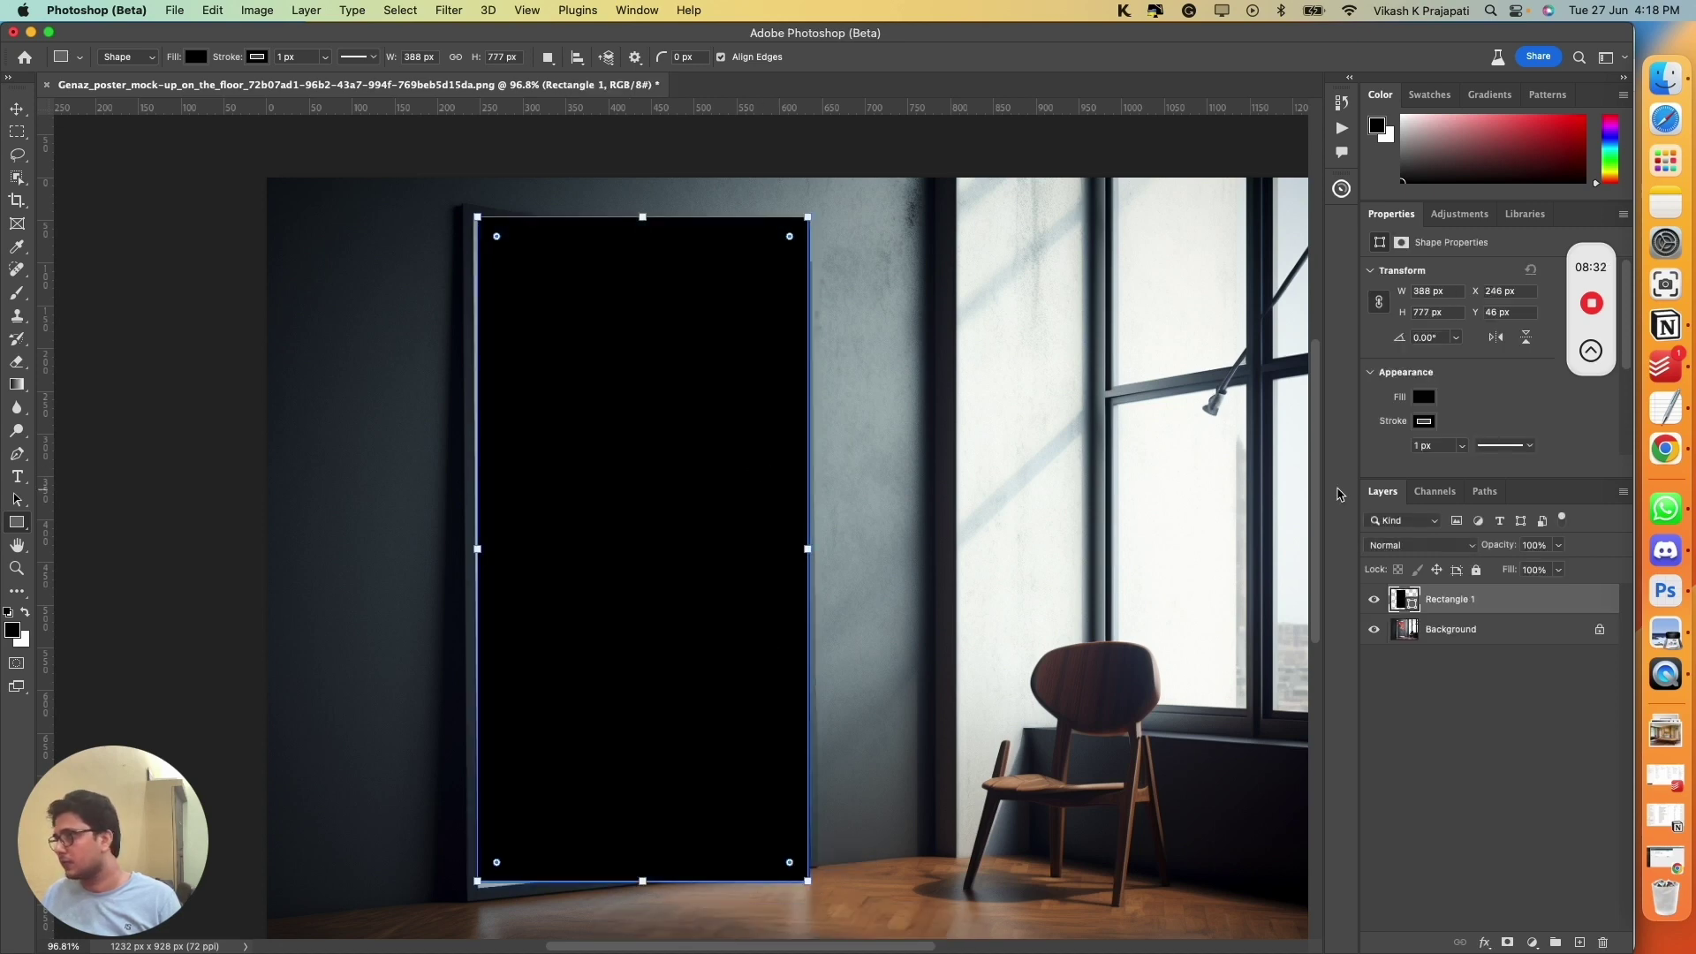
Step: Remove the rectangle's stroke and fill it with yellow from the recently used colors
{"action": "left_click", "coordinate": [1423, 421]}
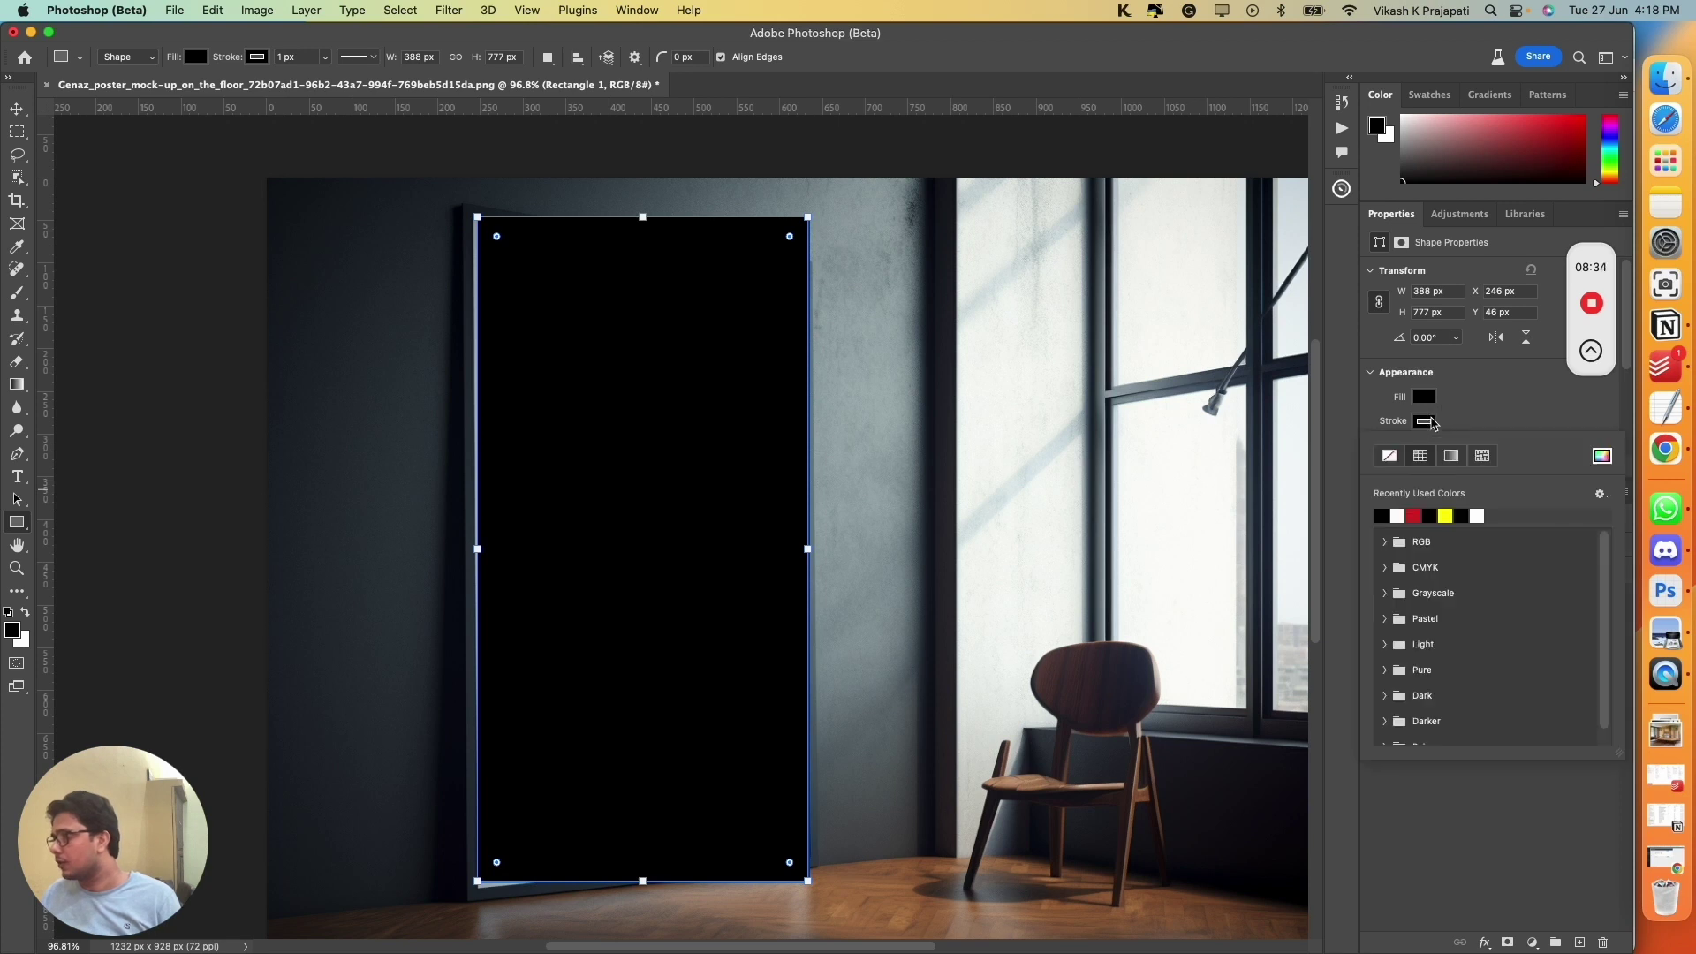
{"action": "left_click", "coordinate": [1392, 460]}
{"action": "left_click", "coordinate": [1423, 398]}
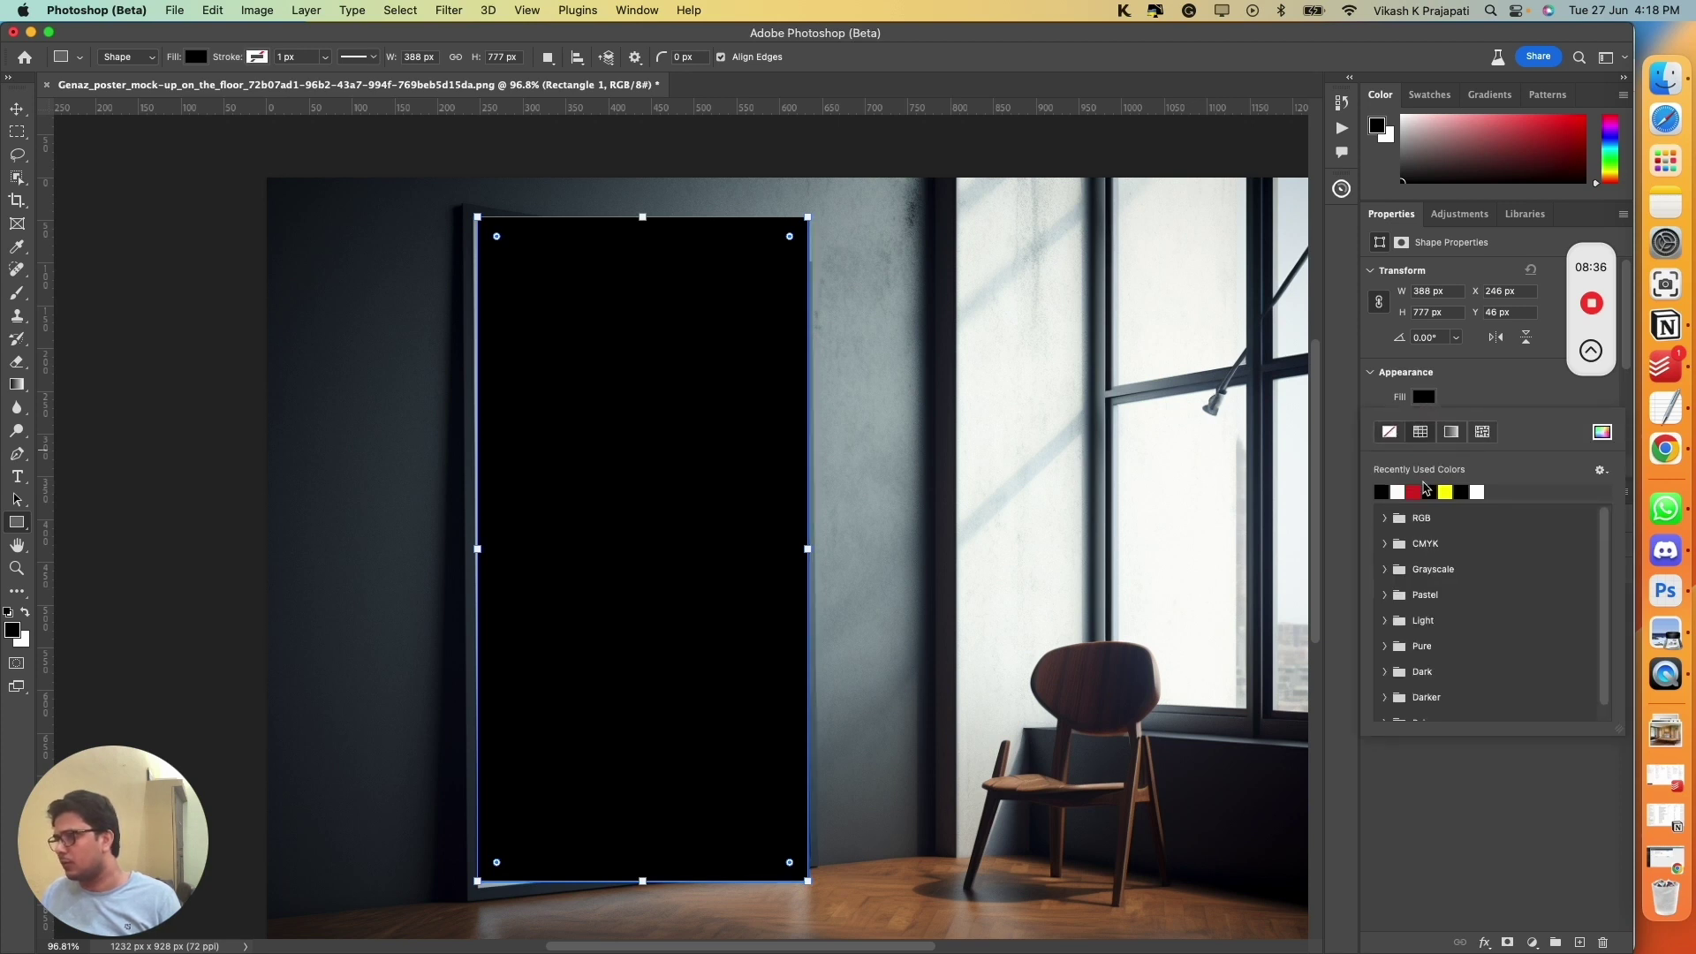
{"action": "left_click", "coordinate": [1445, 491]}
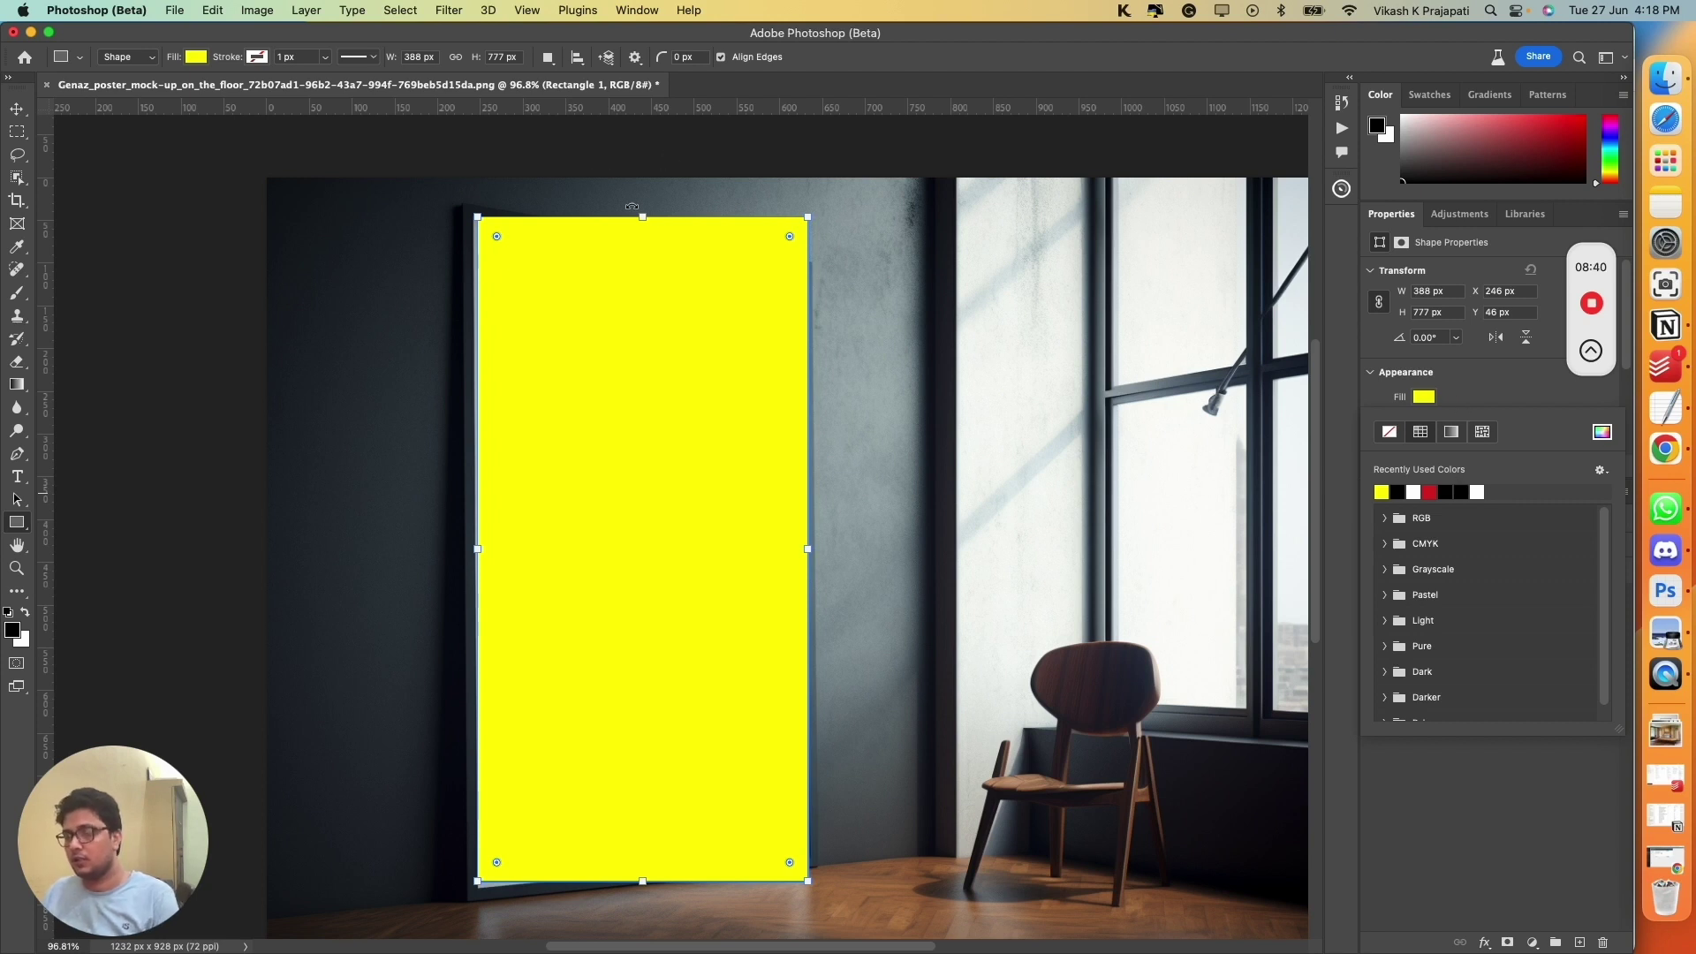
{"action": "key", "text": "Escape"}
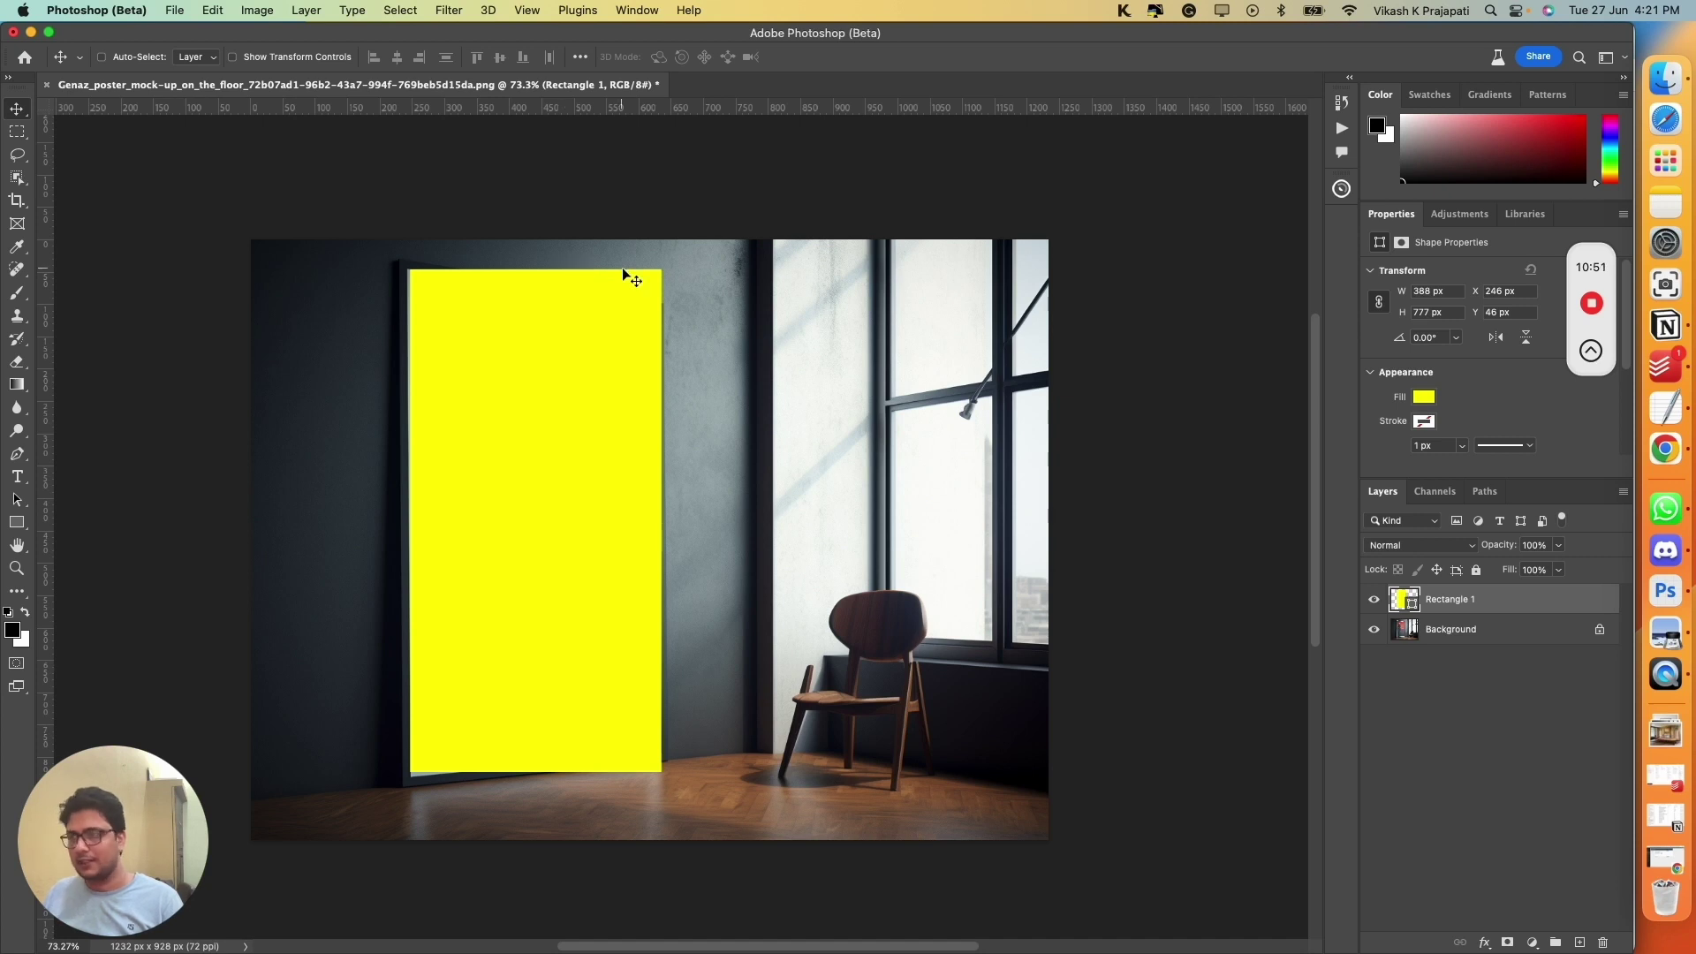
Step: Convert the Rectangle 1 layer to a smart object and lower its opacity to 77% with Free Transform active
{"action": "right_click", "coordinate": [1506, 604]}
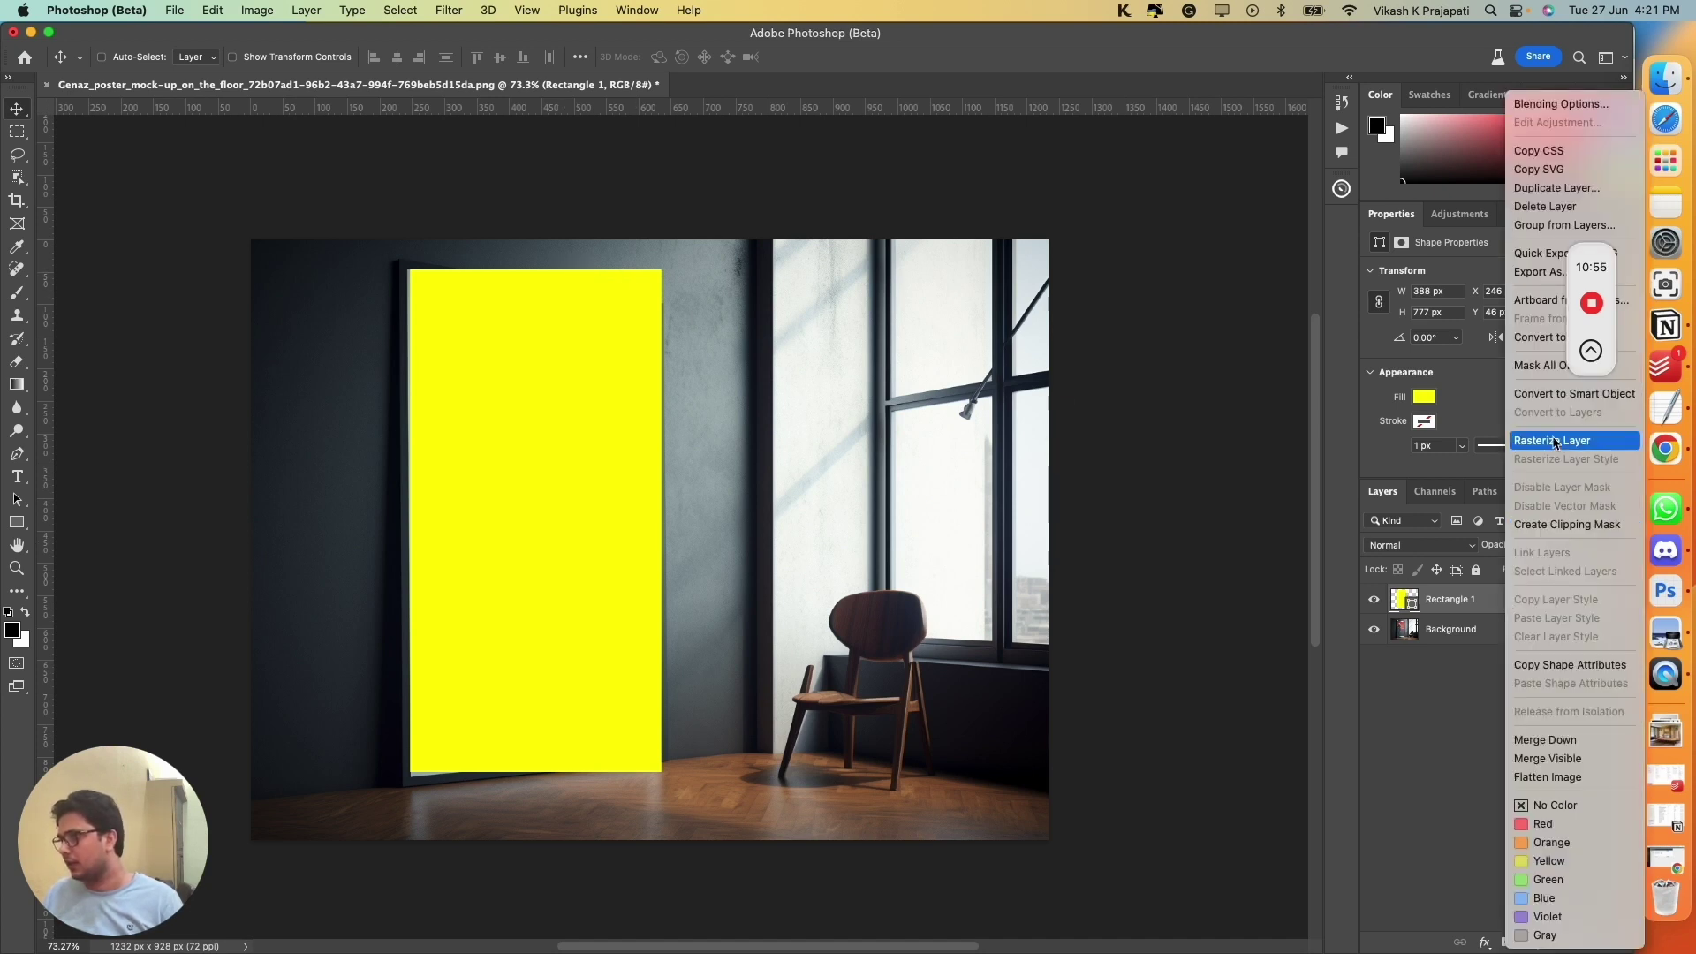
{"action": "left_click", "coordinate": [1543, 402]}
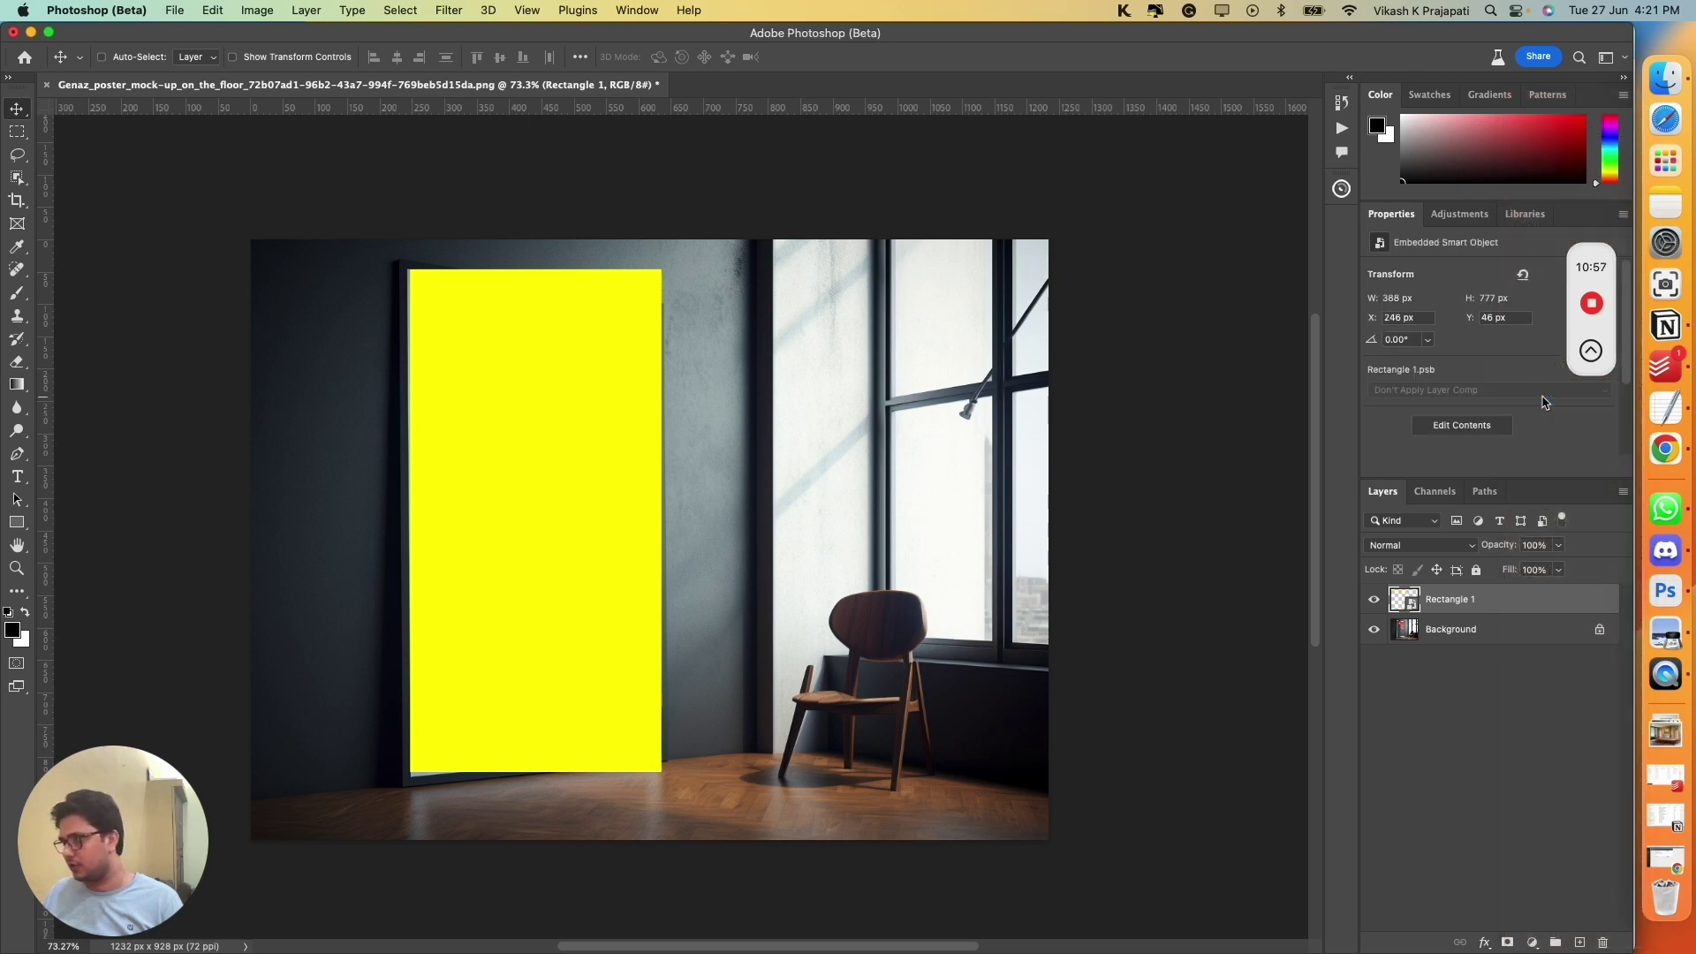
{"action": "scroll", "coordinate": [597, 322], "scroll_direction": "up", "scroll_amount": 2}
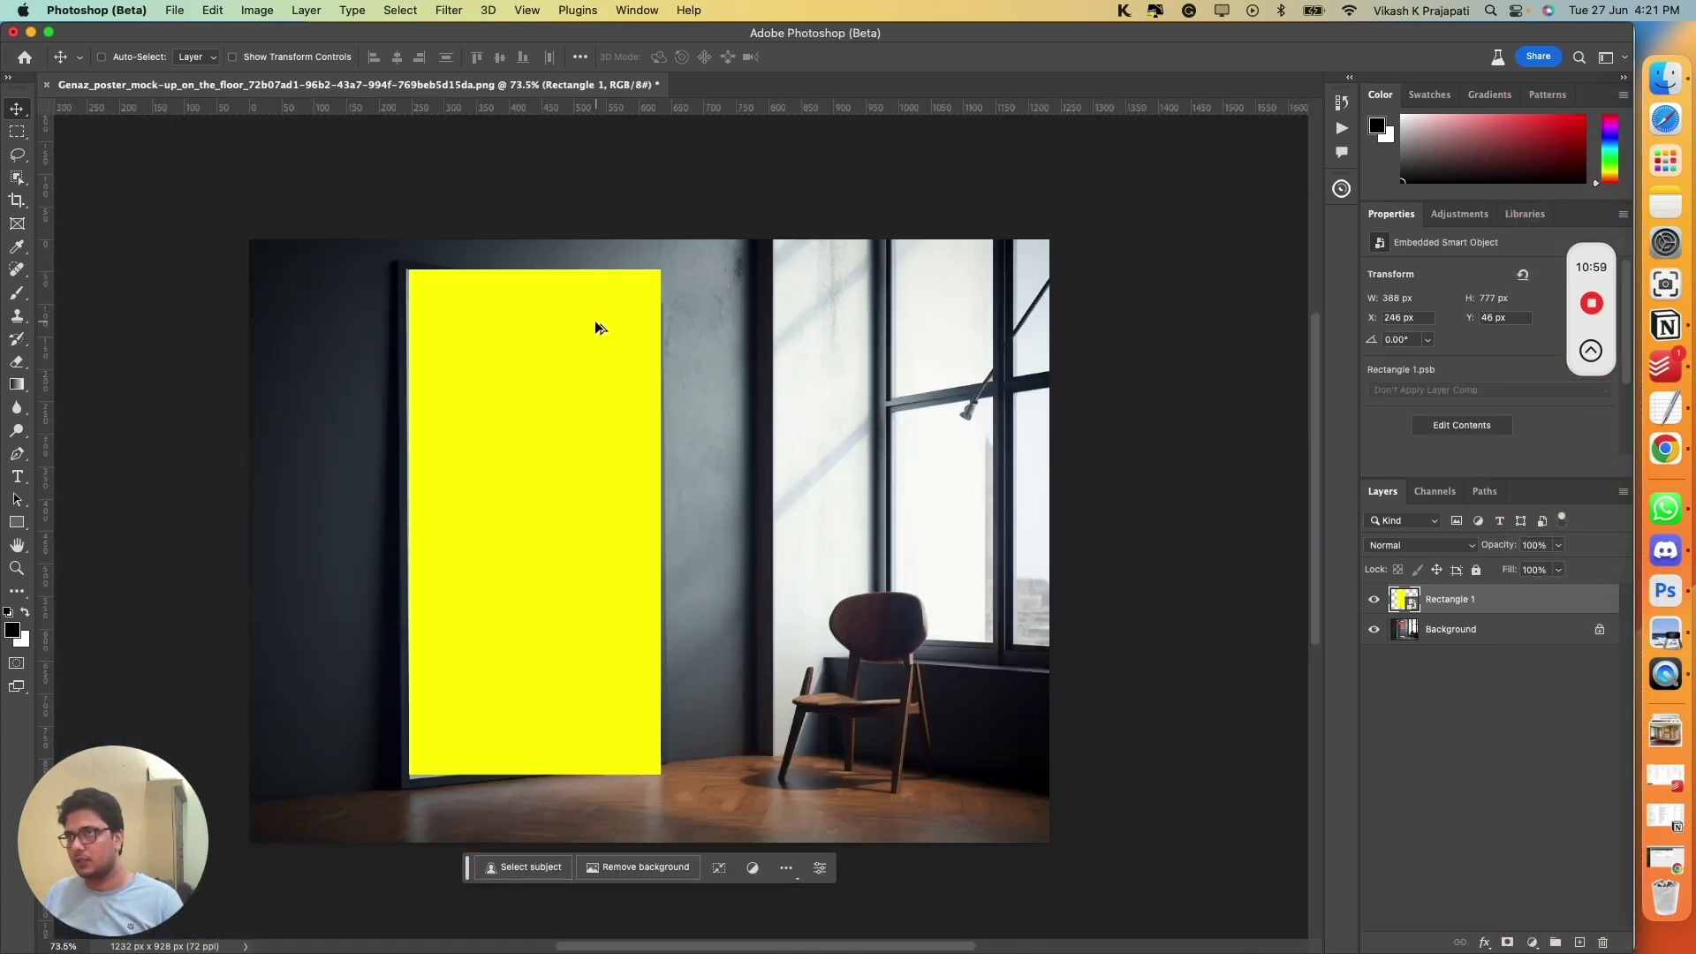
{"action": "key", "text": "super+t"}
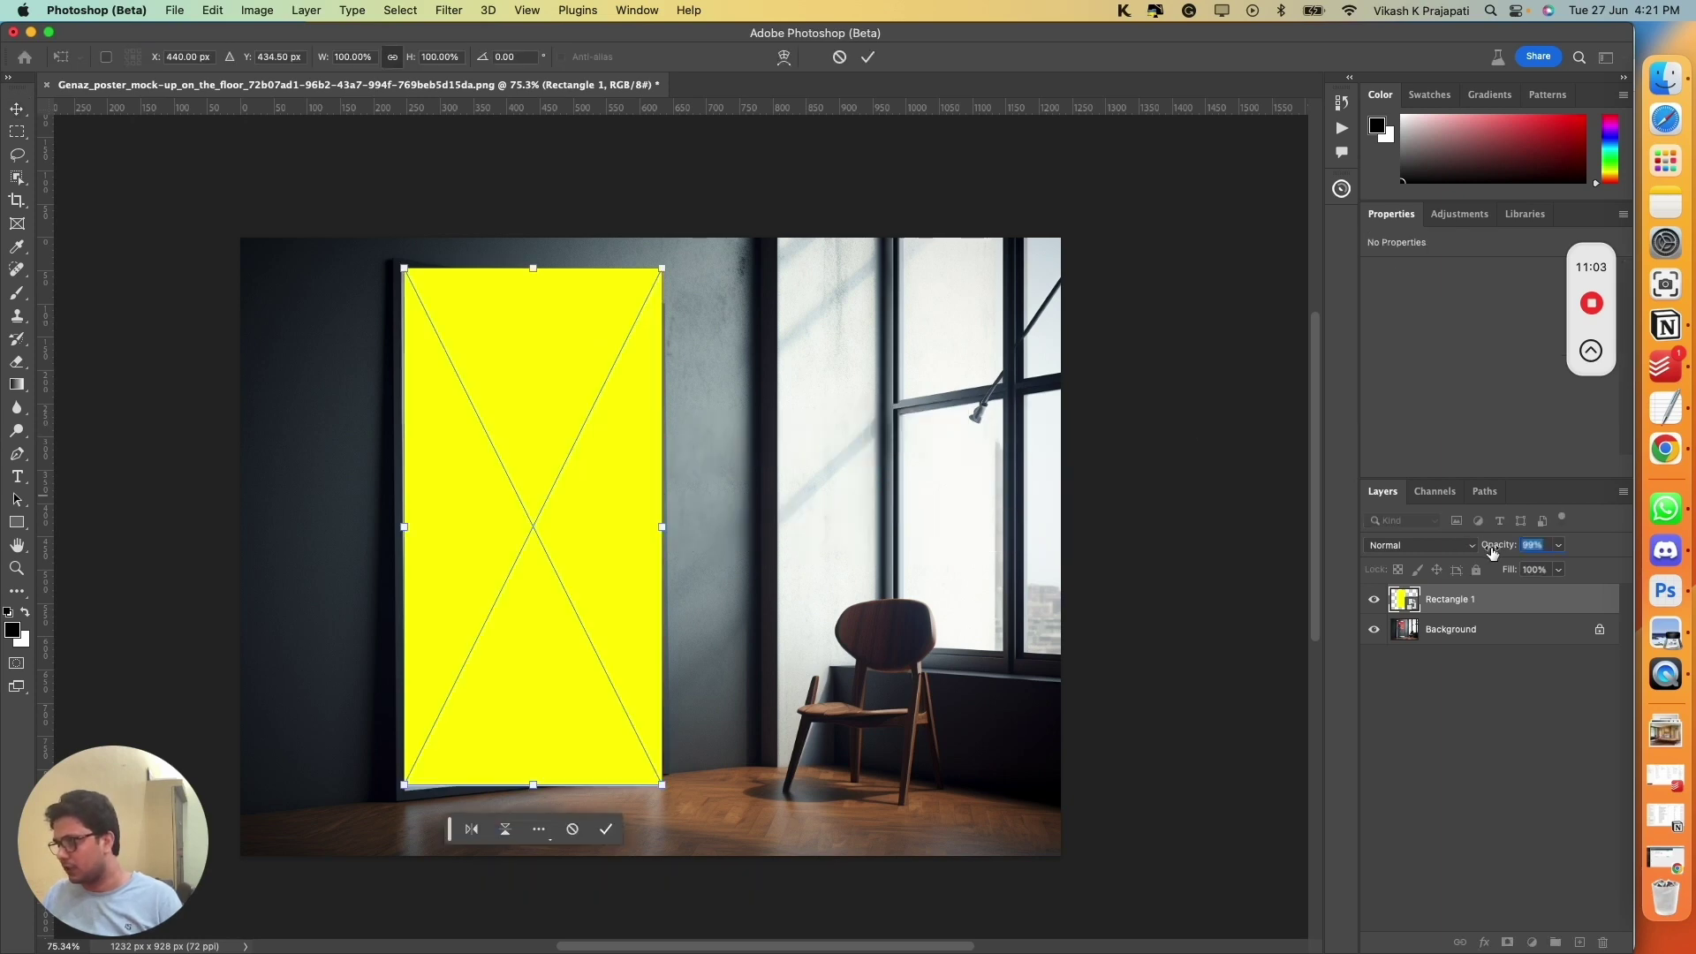
{"action": "left_click_drag", "start_coordinate": [1494, 548], "coordinate": [1472, 549]}
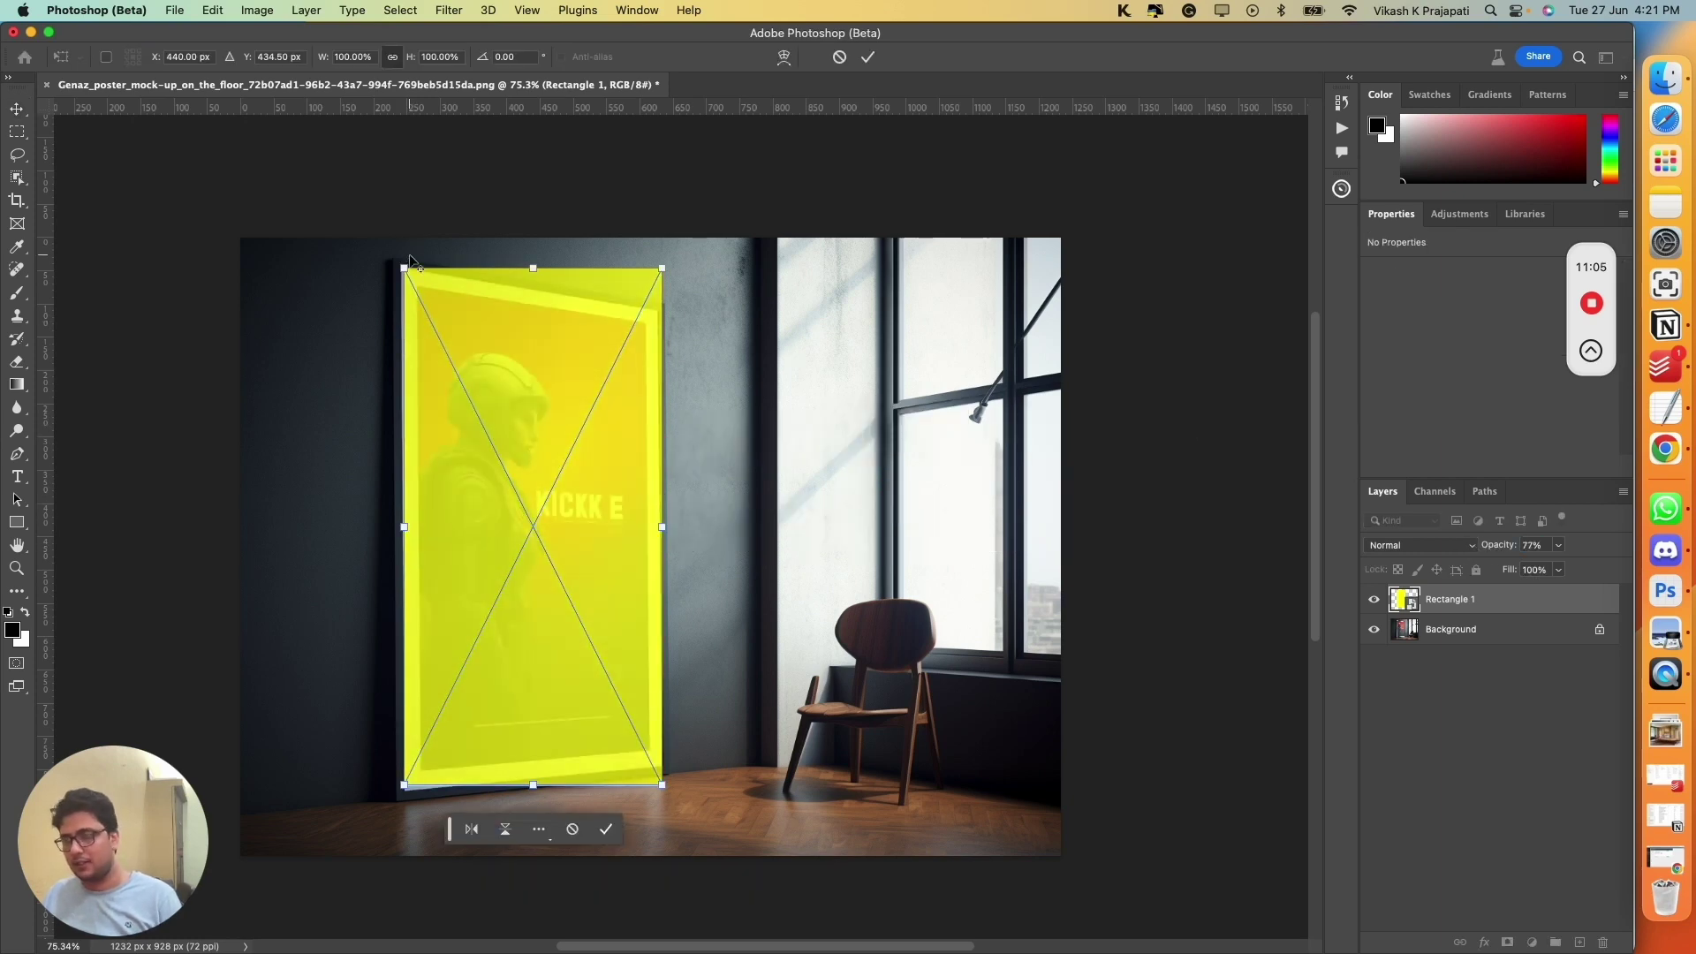
Step: Distort the yellow rectangle so its upper-left and lower-left corners meet the inner corners of the poster frame
{"action": "scroll", "coordinate": [408, 256], "scroll_direction": "up", "scroll_amount": 10}
{"action": "scroll", "coordinate": [408, 253], "scroll_direction": "up", "scroll_amount": 2}
{"action": "scroll", "coordinate": [408, 253], "scroll_direction": "down", "scroll_amount": 2}
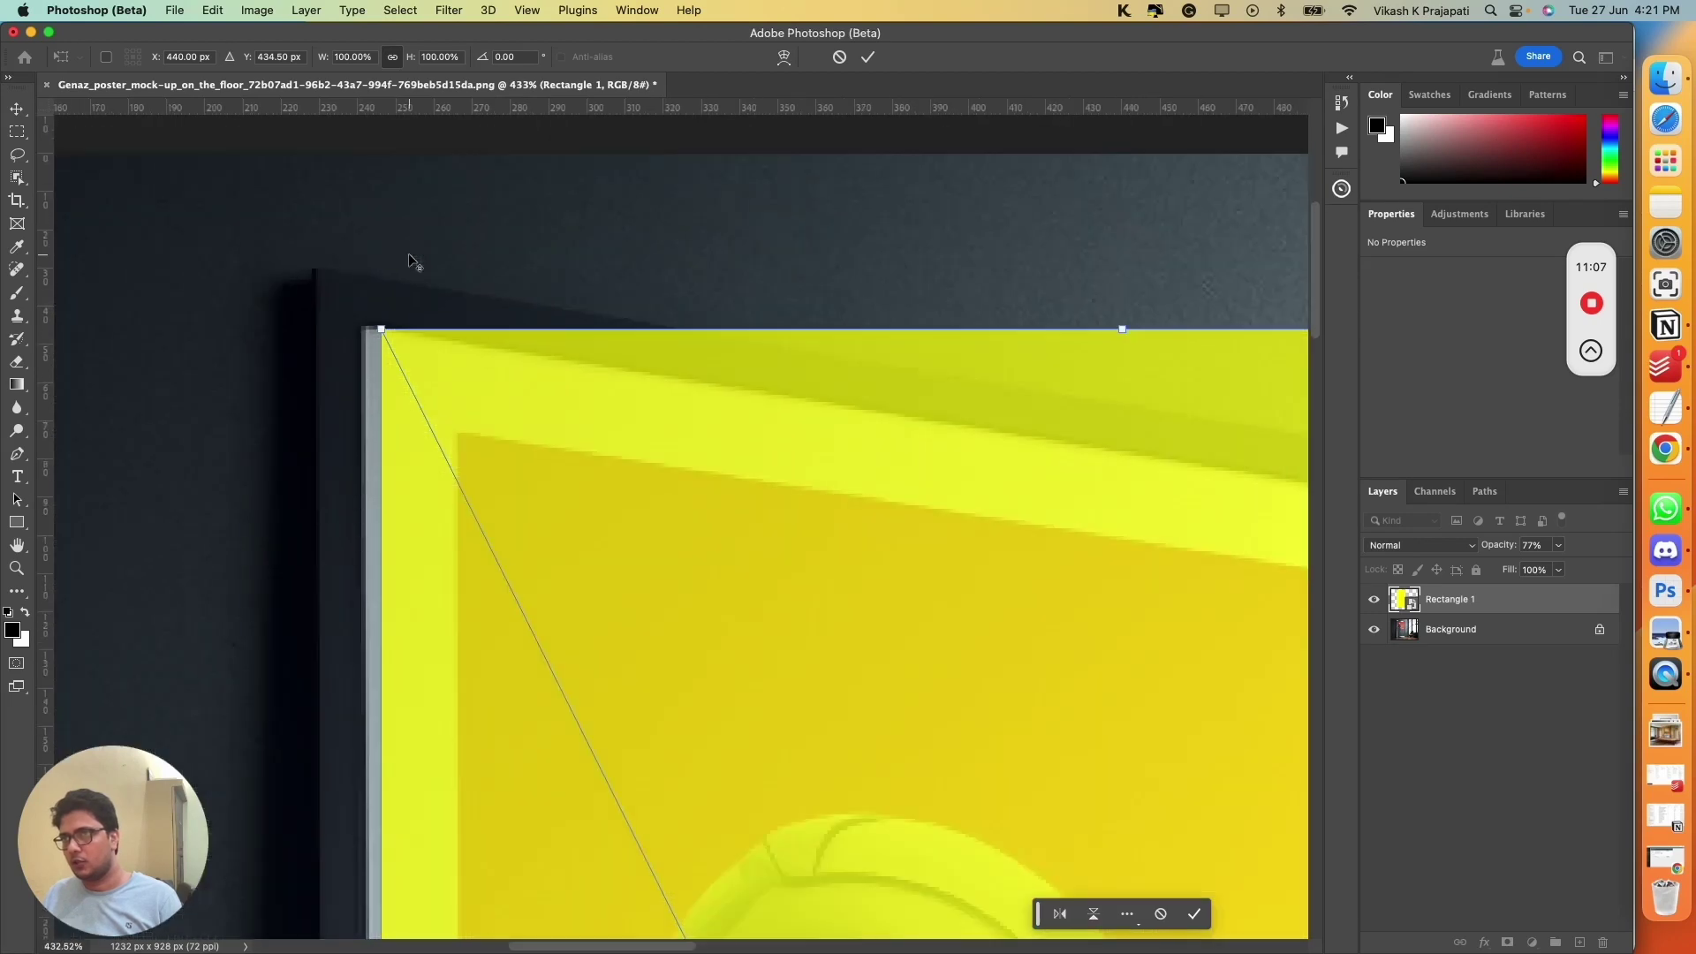
{"action": "left_click_drag", "start_coordinate": [389, 416], "coordinate": [526, 413]}
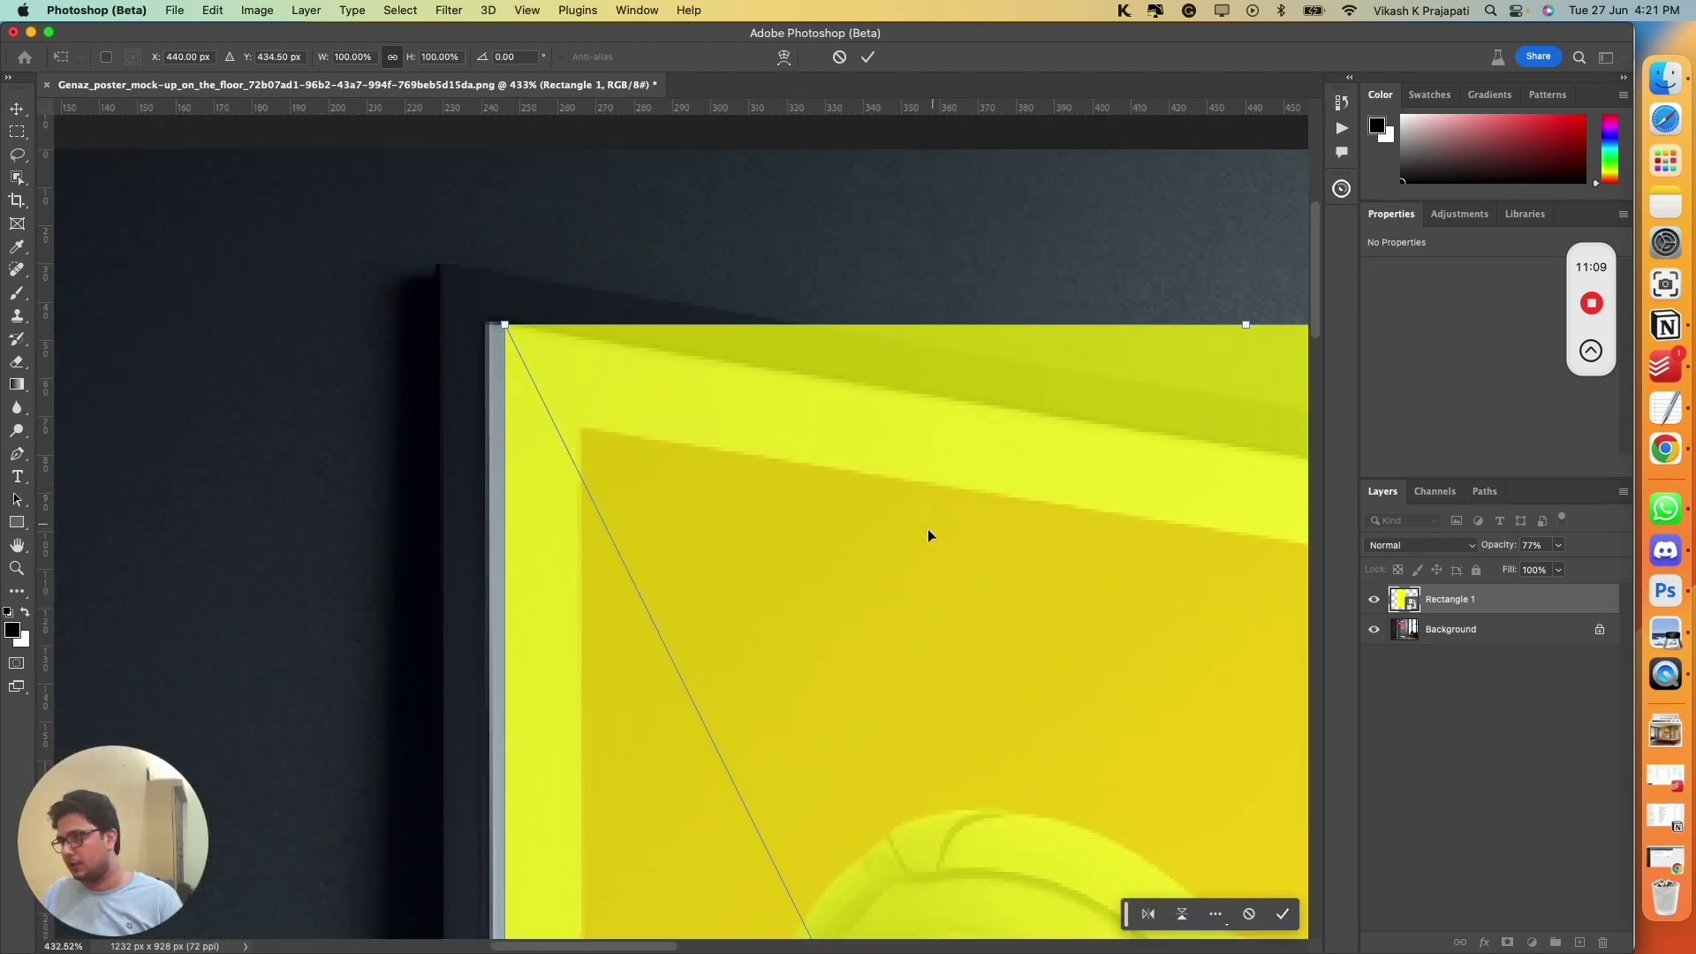
{"action": "right_click", "coordinate": [879, 458]}
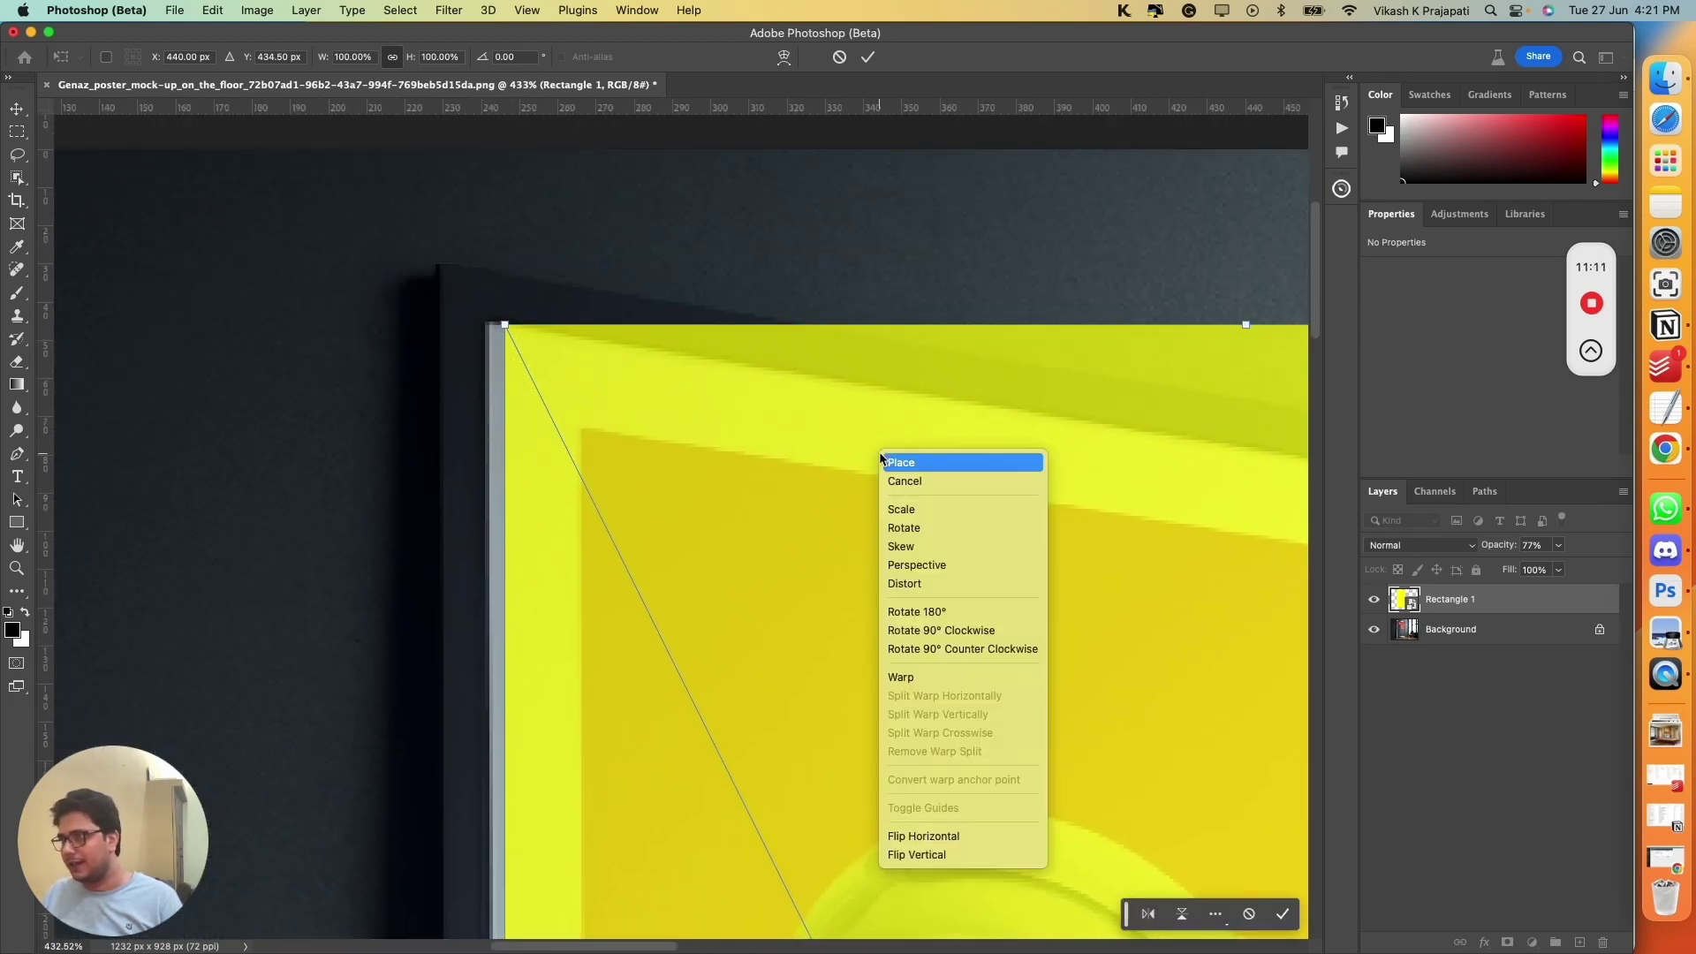
{"action": "left_click", "coordinate": [951, 583]}
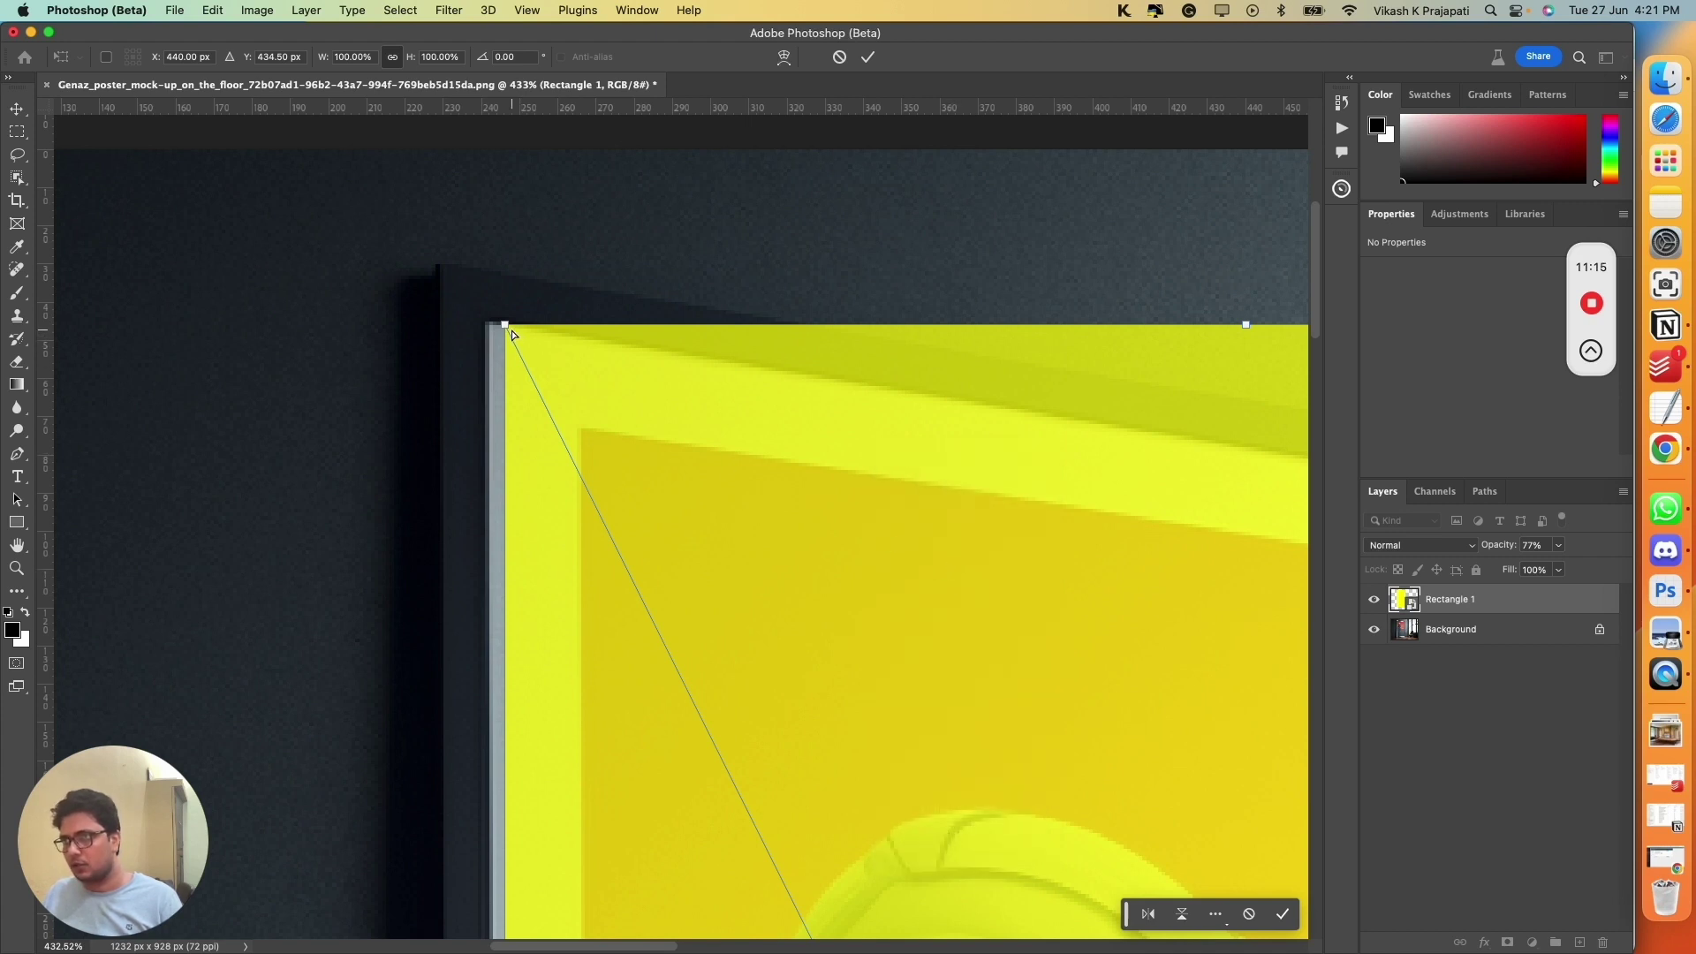
{"action": "left_click_drag", "start_coordinate": [509, 329], "coordinate": [488, 318]}
{"action": "scroll", "coordinate": [558, 851], "scroll_direction": "down", "scroll_amount": 10}
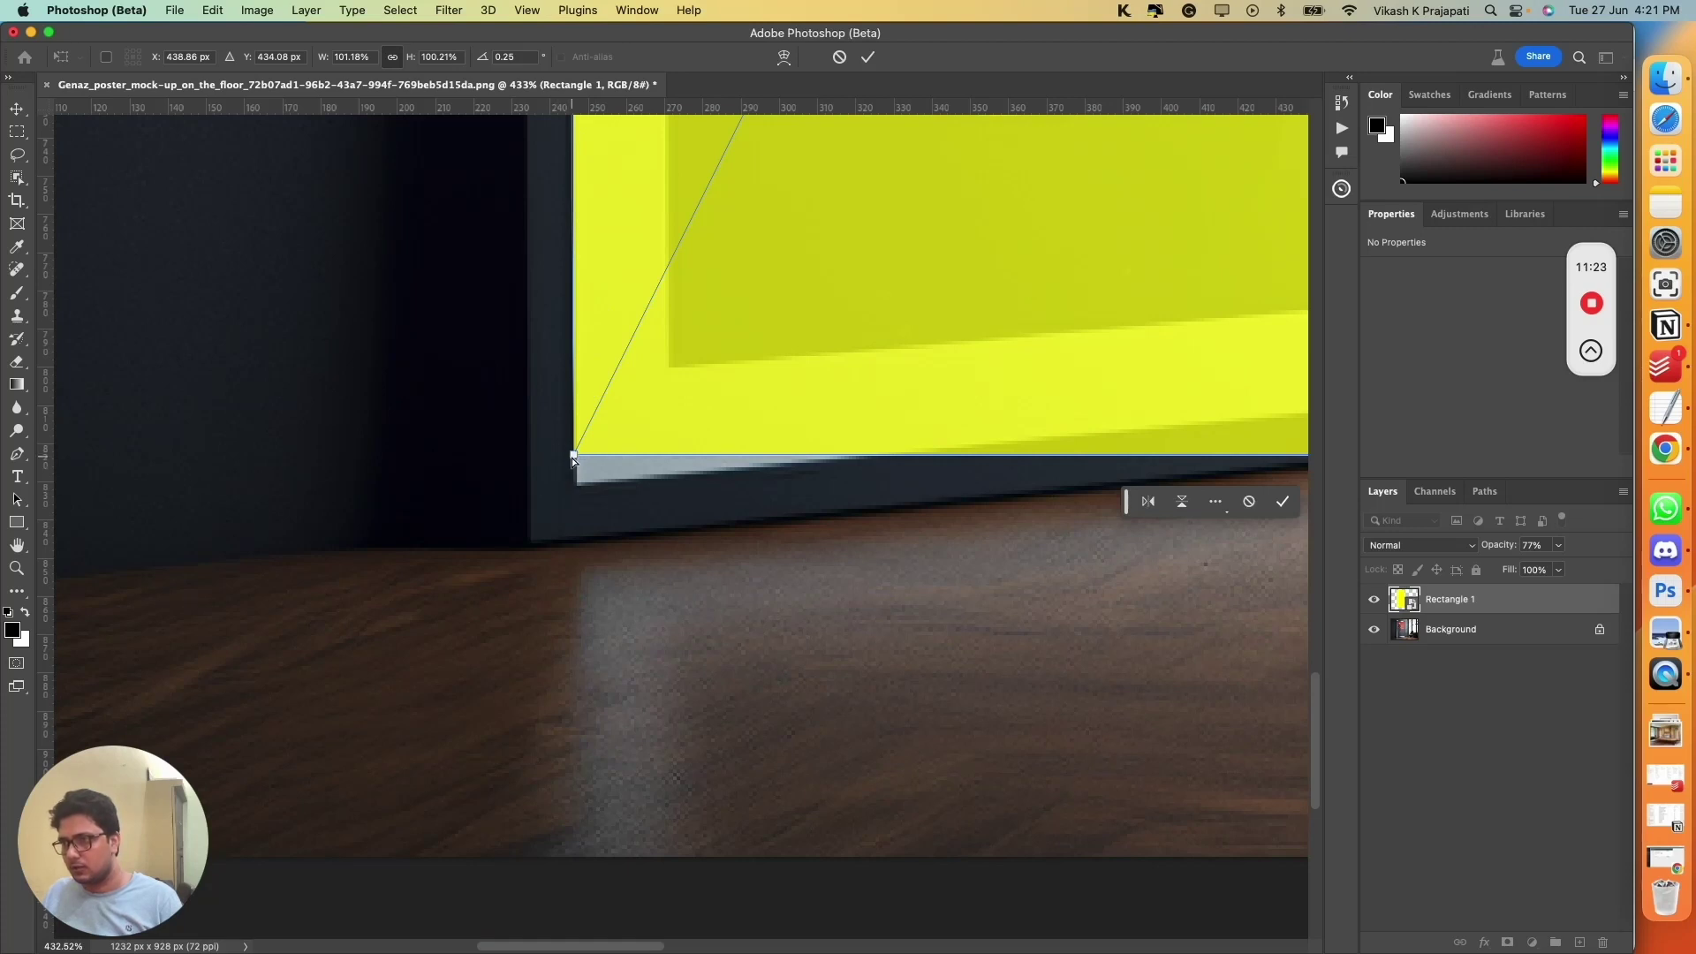
{"action": "left_click_drag", "start_coordinate": [574, 457], "coordinate": [574, 491]}
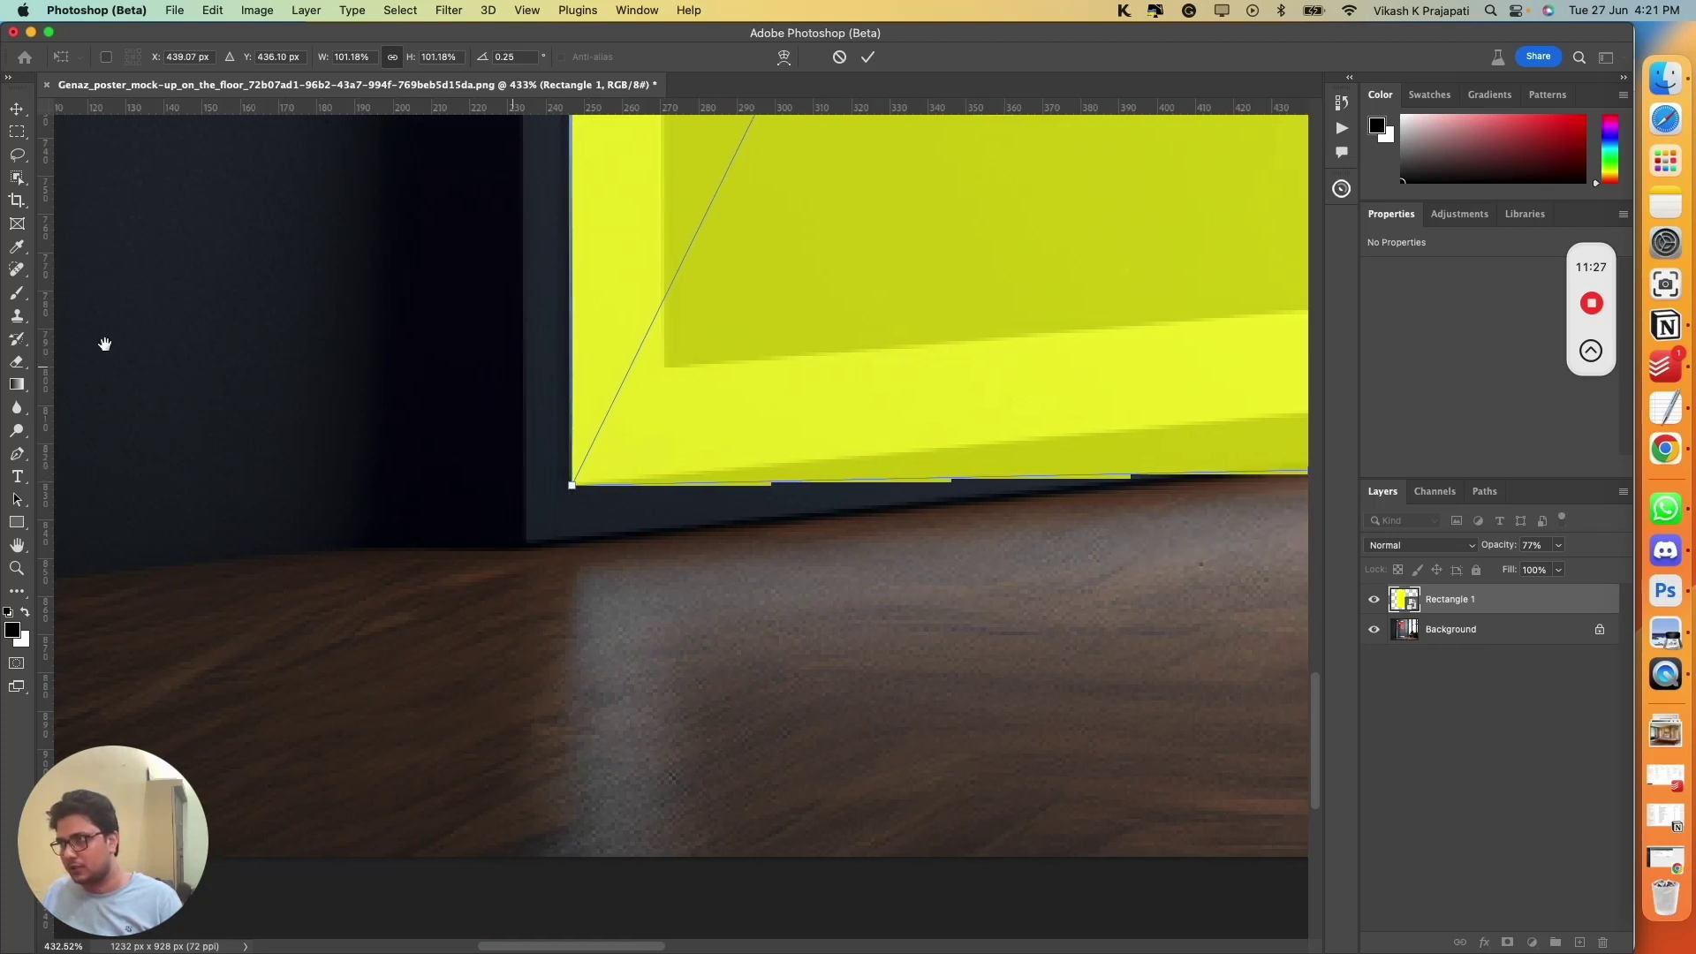
Step: Distort the rectangle's lower-right and upper-right corners onto the frame's inner corners and apply the transformation
{"action": "scroll", "coordinate": [291, 345], "scroll_direction": "right", "scroll_amount": 15}
{"action": "left_click_drag", "start_coordinate": [385, 495], "coordinate": [387, 513]}
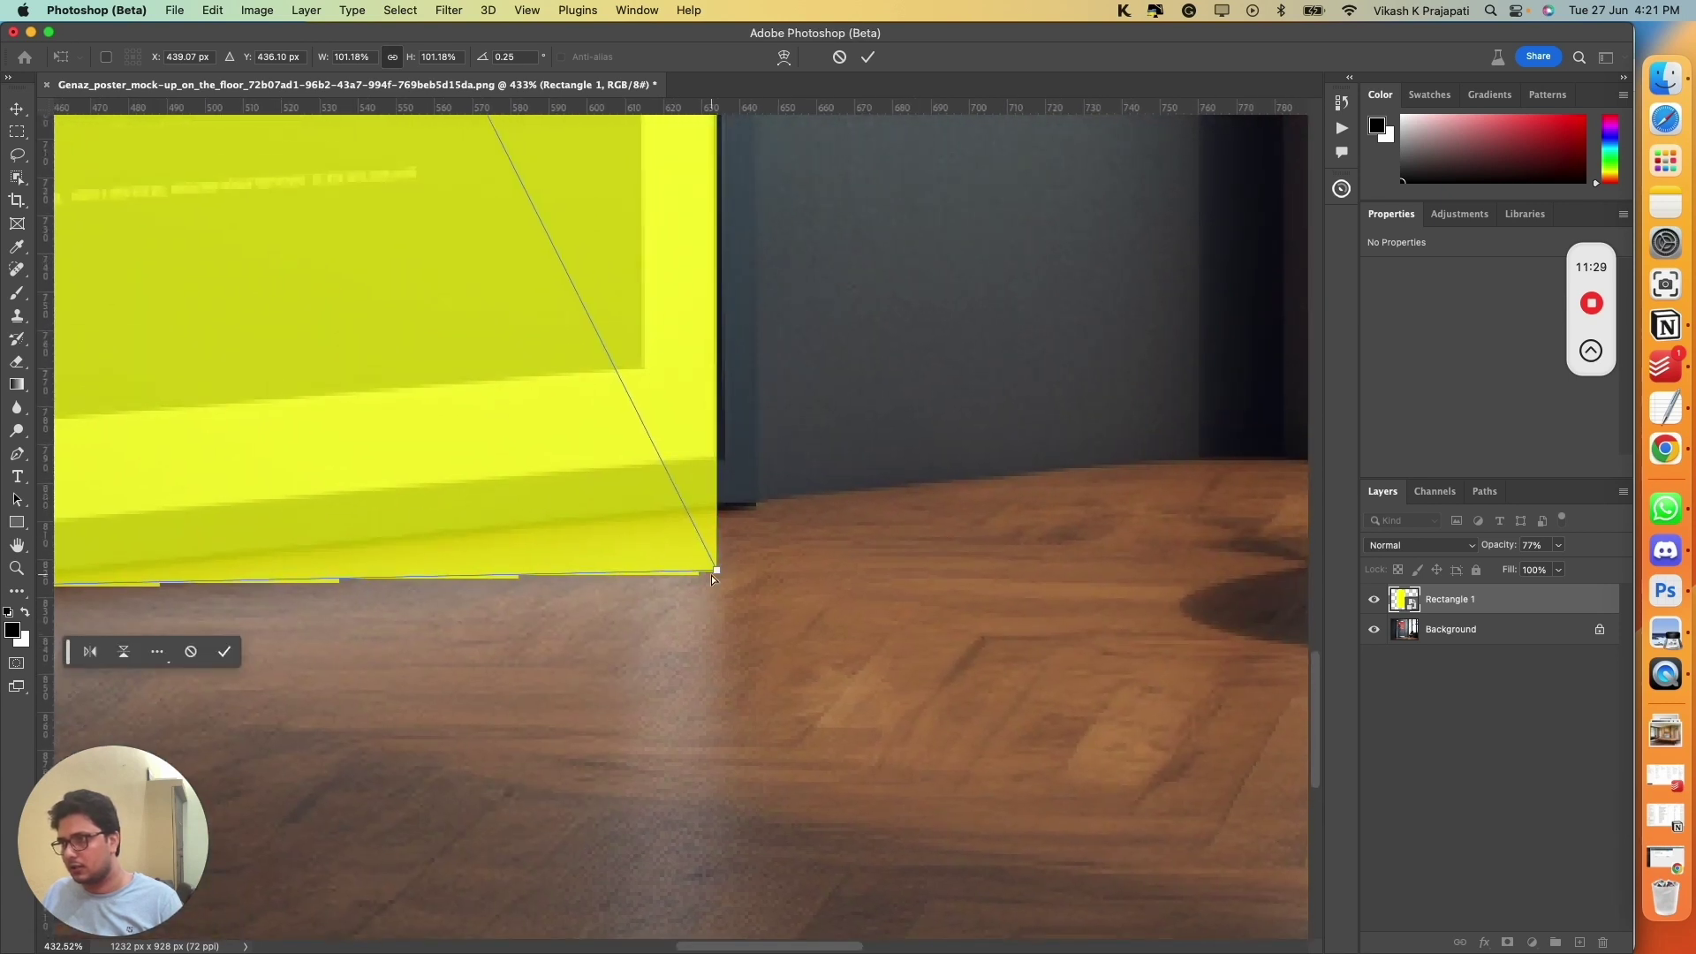
{"action": "left_click_drag", "start_coordinate": [712, 571], "coordinate": [713, 455]}
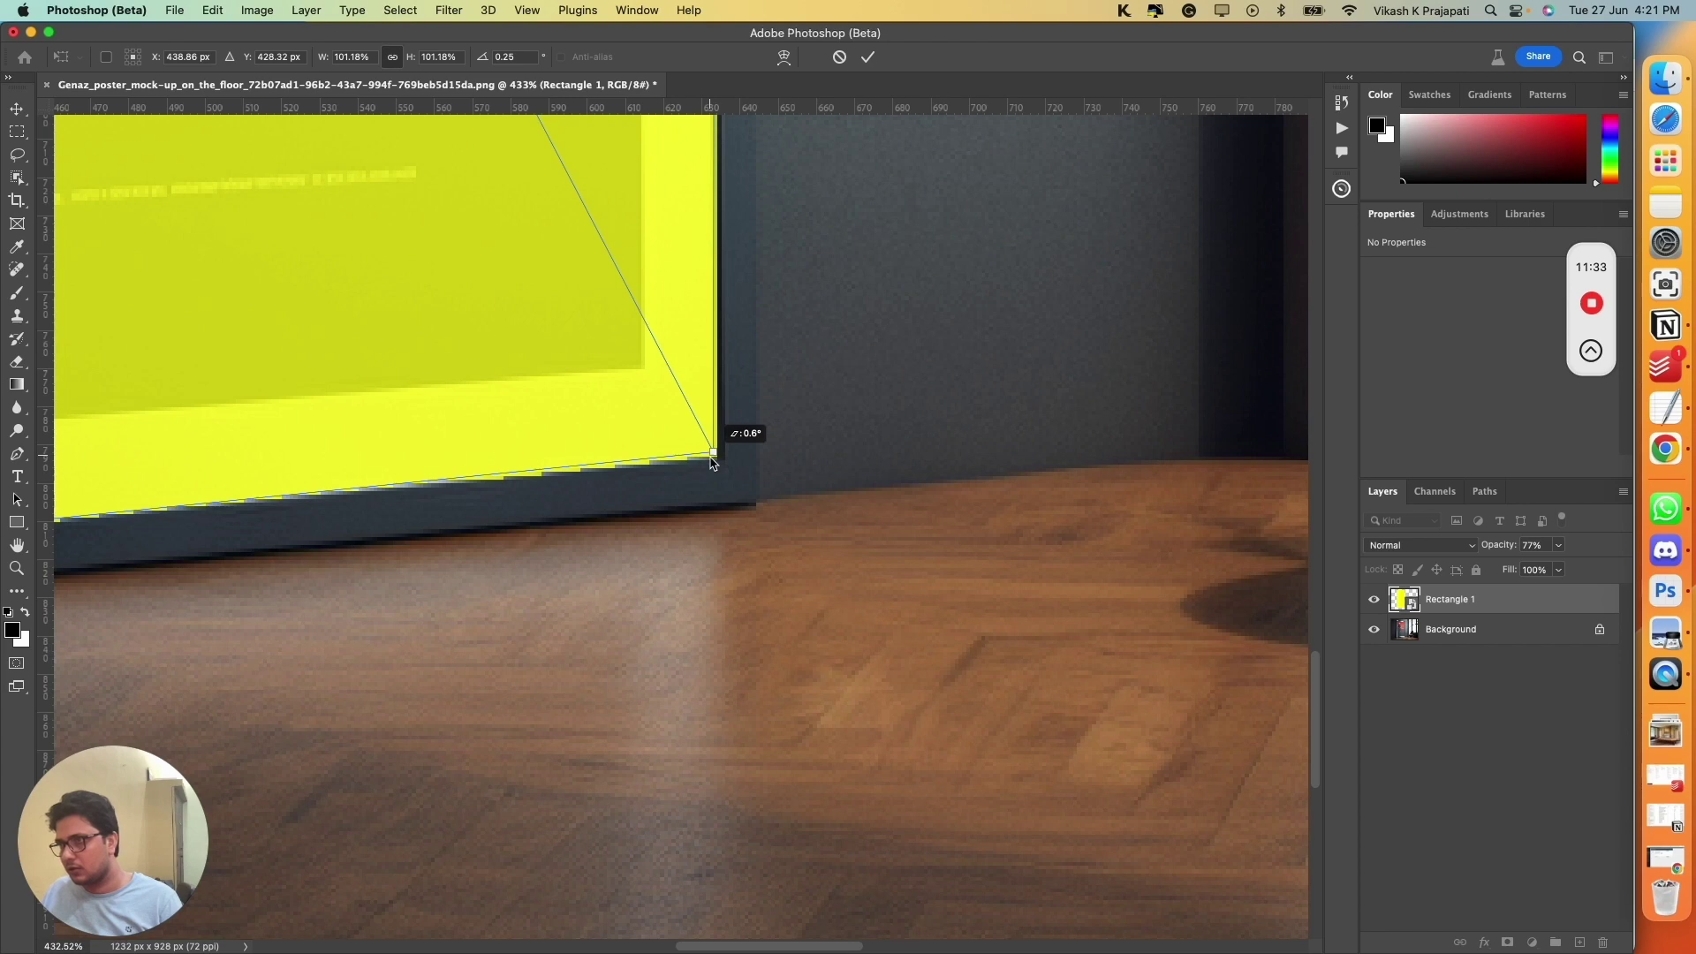
{"action": "left_click_drag", "start_coordinate": [712, 461], "coordinate": [713, 460]}
{"action": "scroll", "coordinate": [583, 579], "scroll_direction": "up", "scroll_amount": 10}
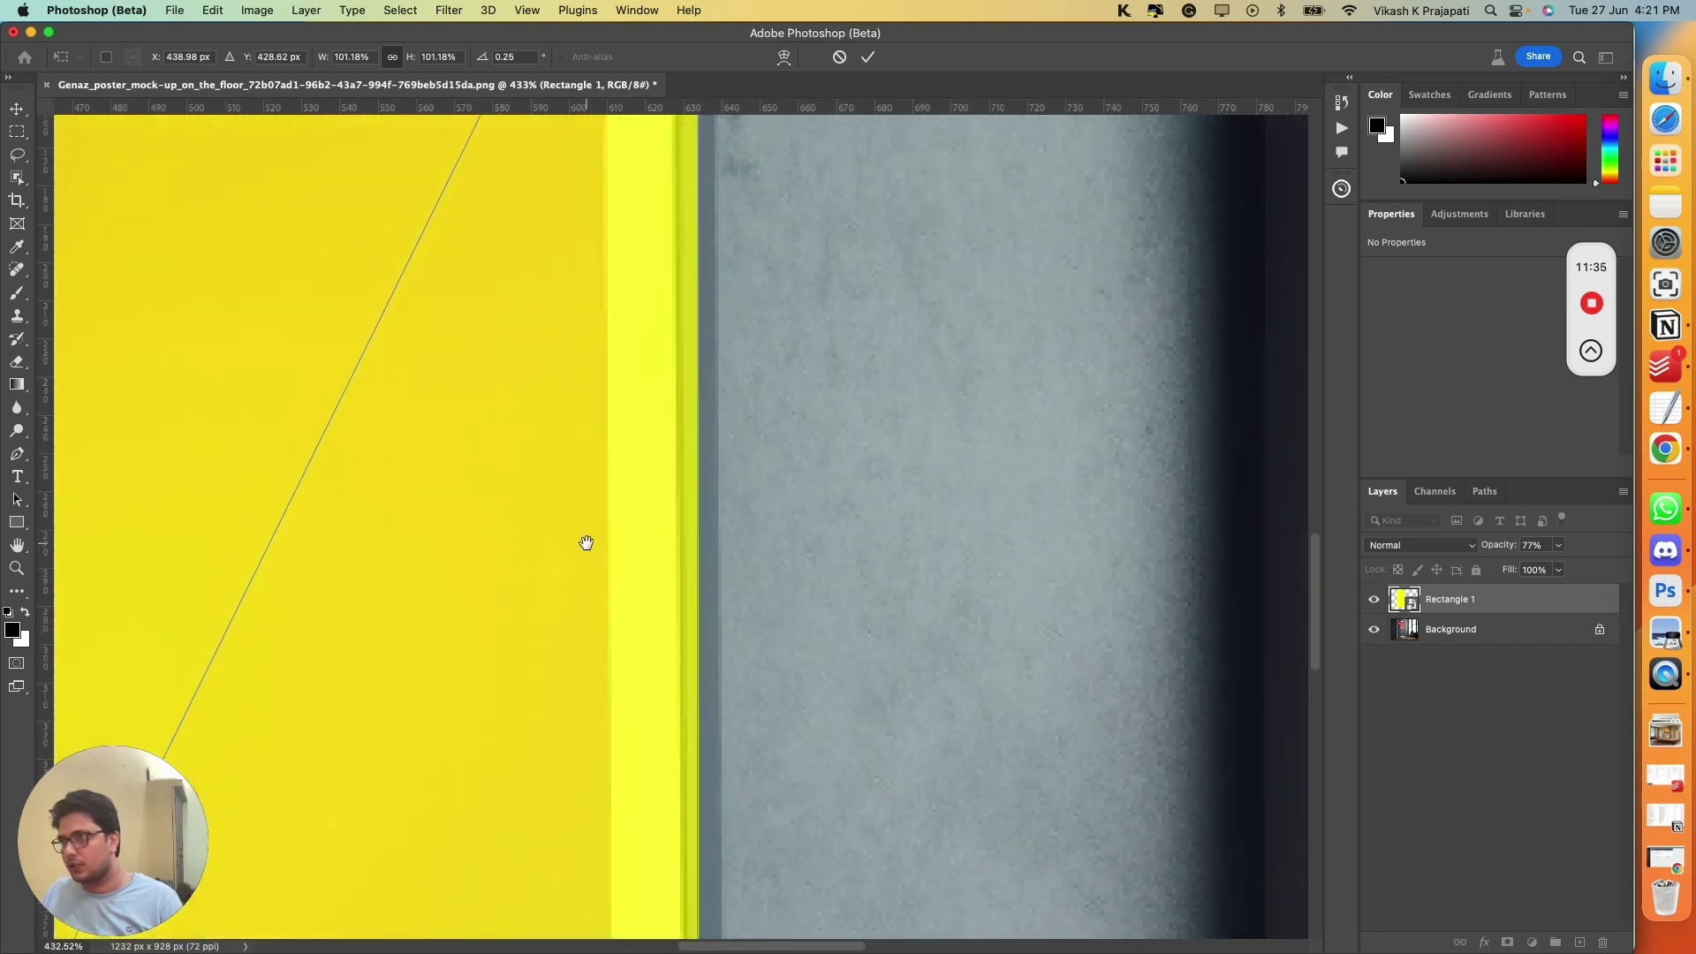
{"action": "scroll", "coordinate": [586, 543], "scroll_direction": "up", "scroll_amount": 8}
{"action": "left_click_drag", "start_coordinate": [587, 670], "coordinate": [821, 465]}
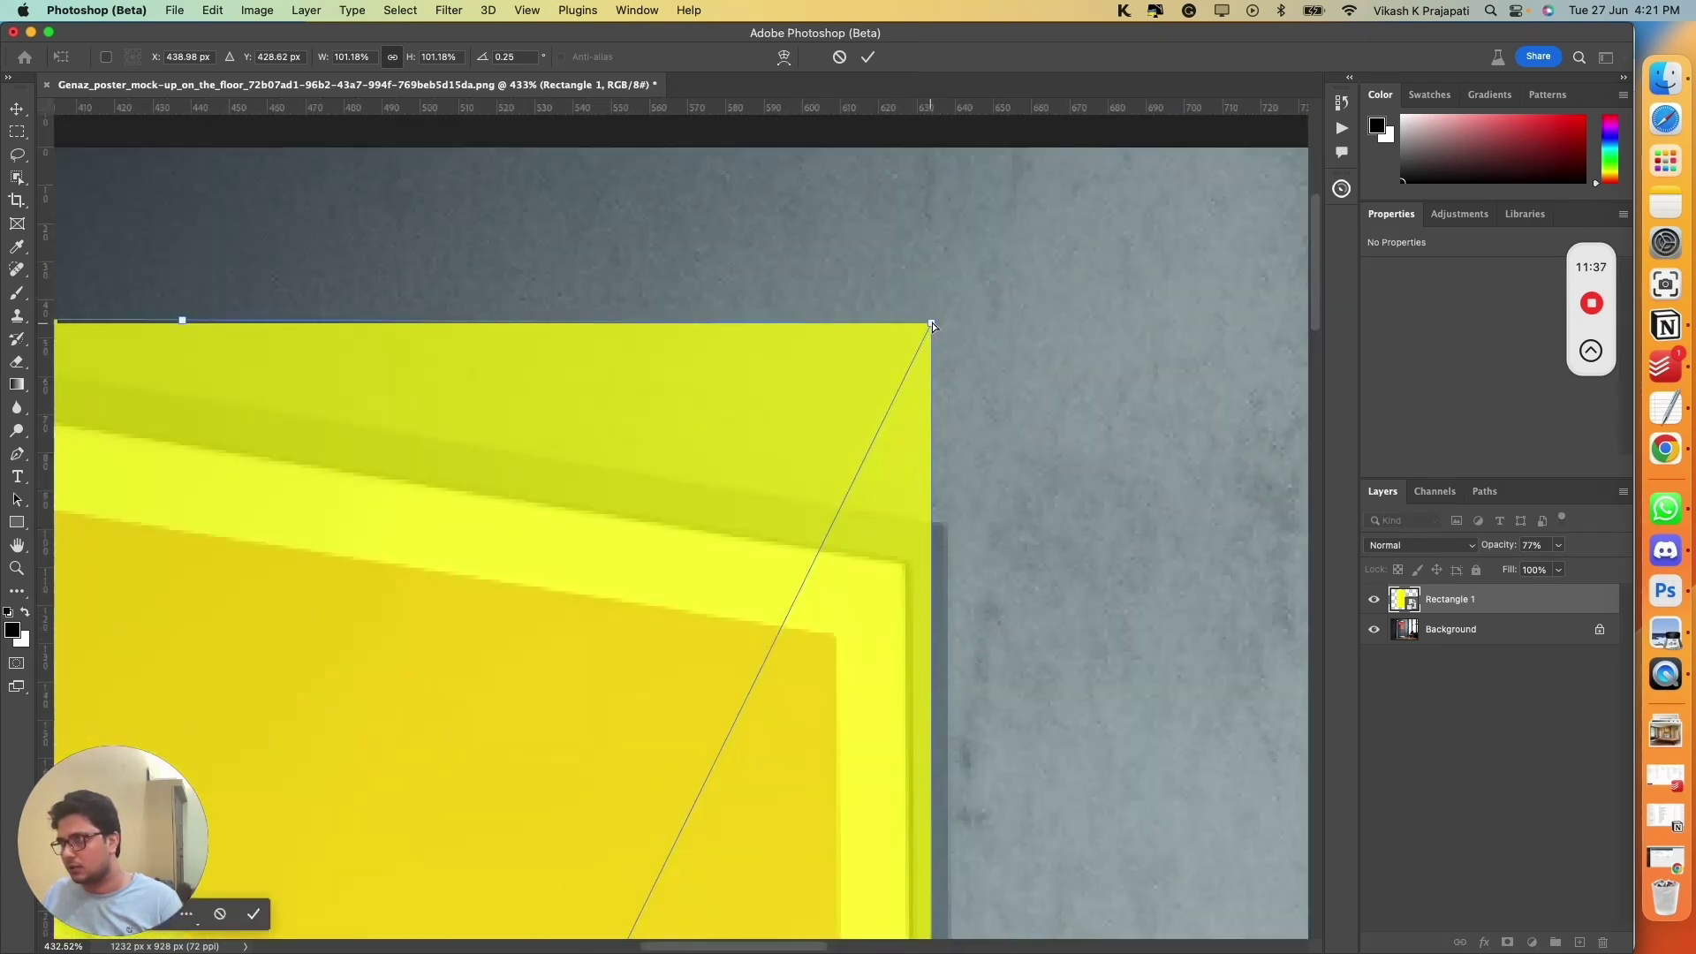
{"action": "left_click_drag", "start_coordinate": [932, 326], "coordinate": [907, 562]}
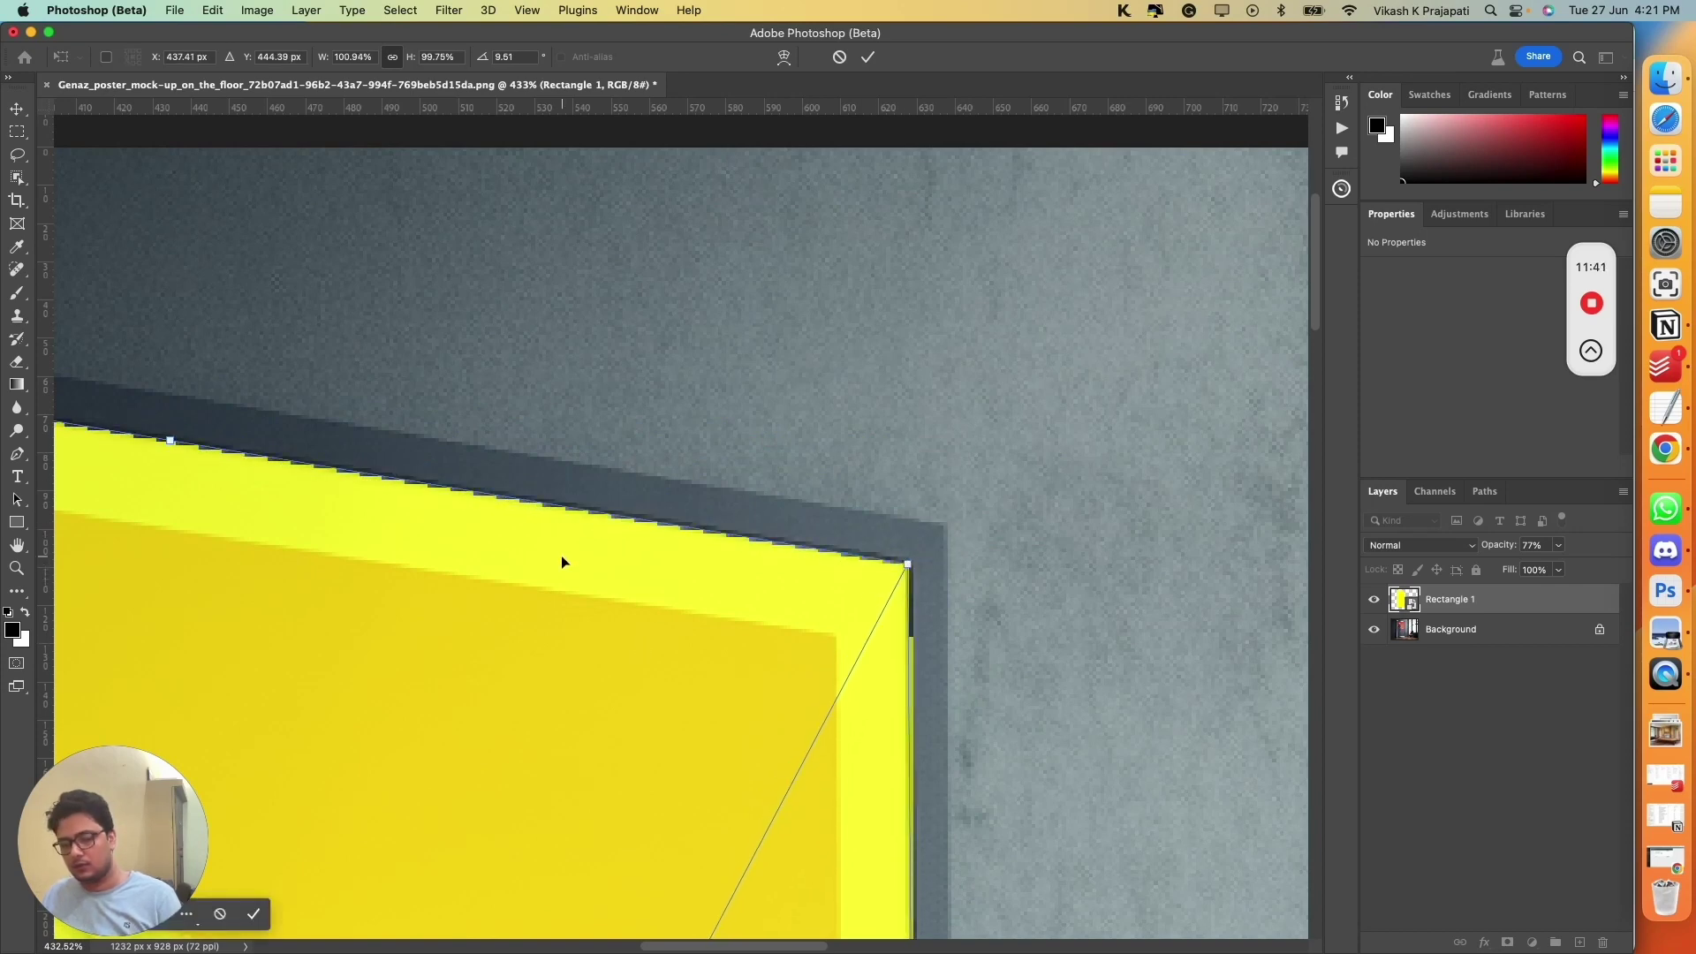
{"action": "scroll", "coordinate": [561, 562], "scroll_direction": "down", "scroll_amount": 10}
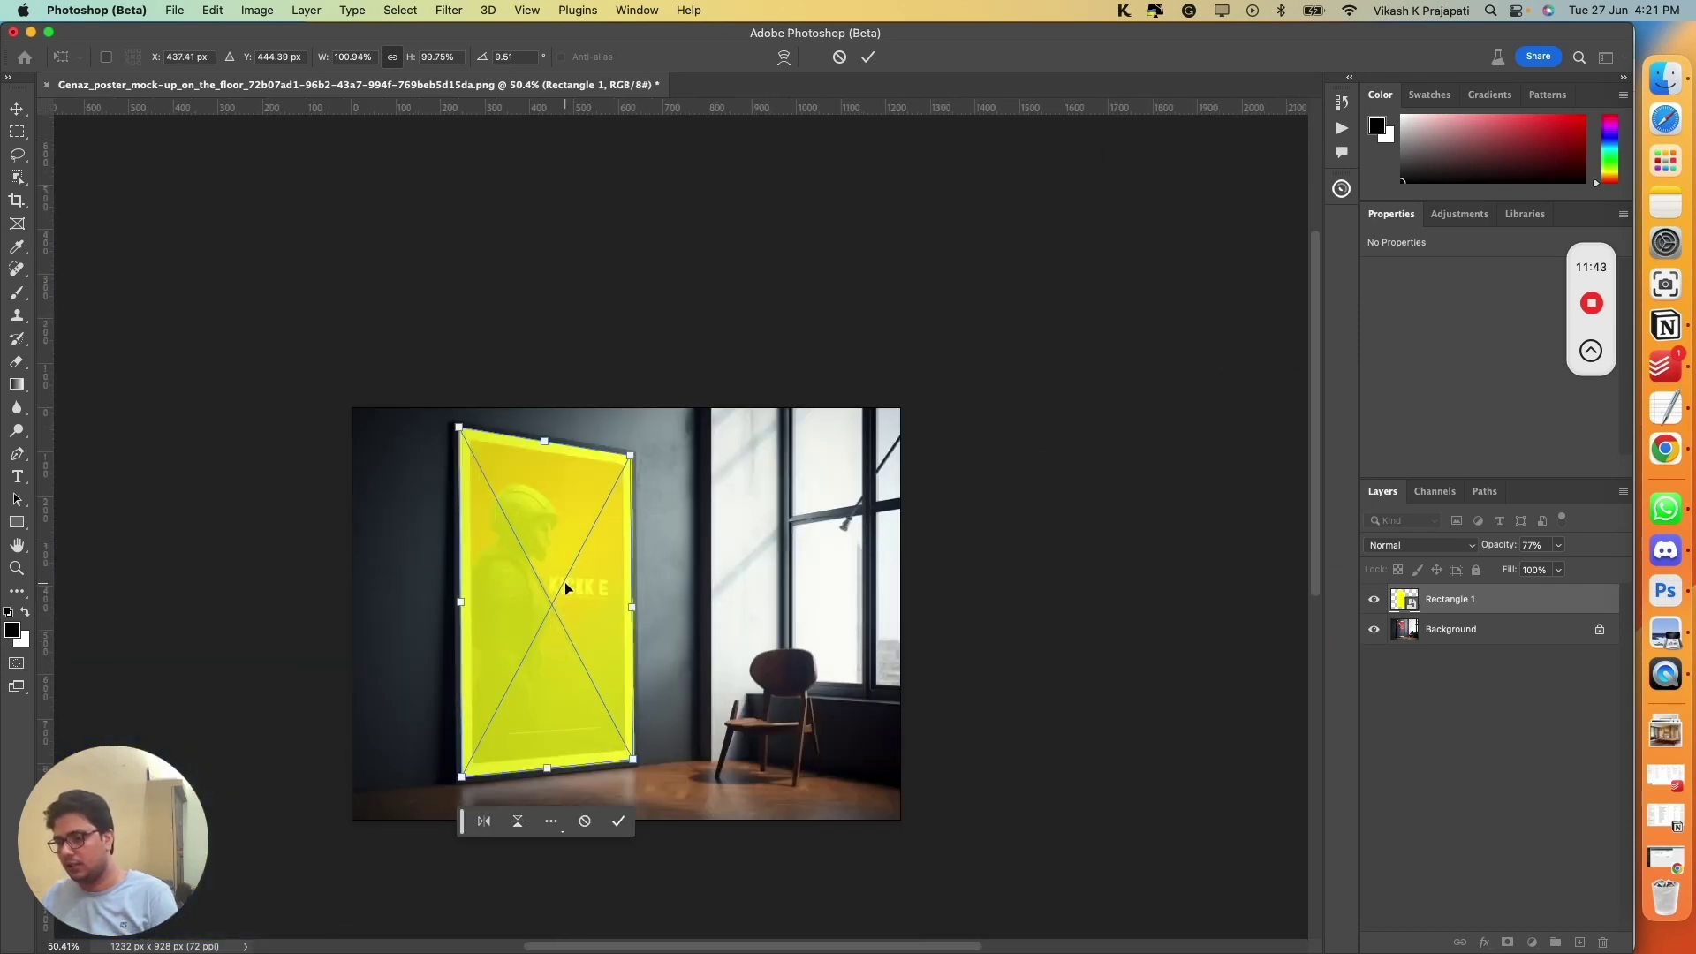
{"action": "key", "text": "Return"}
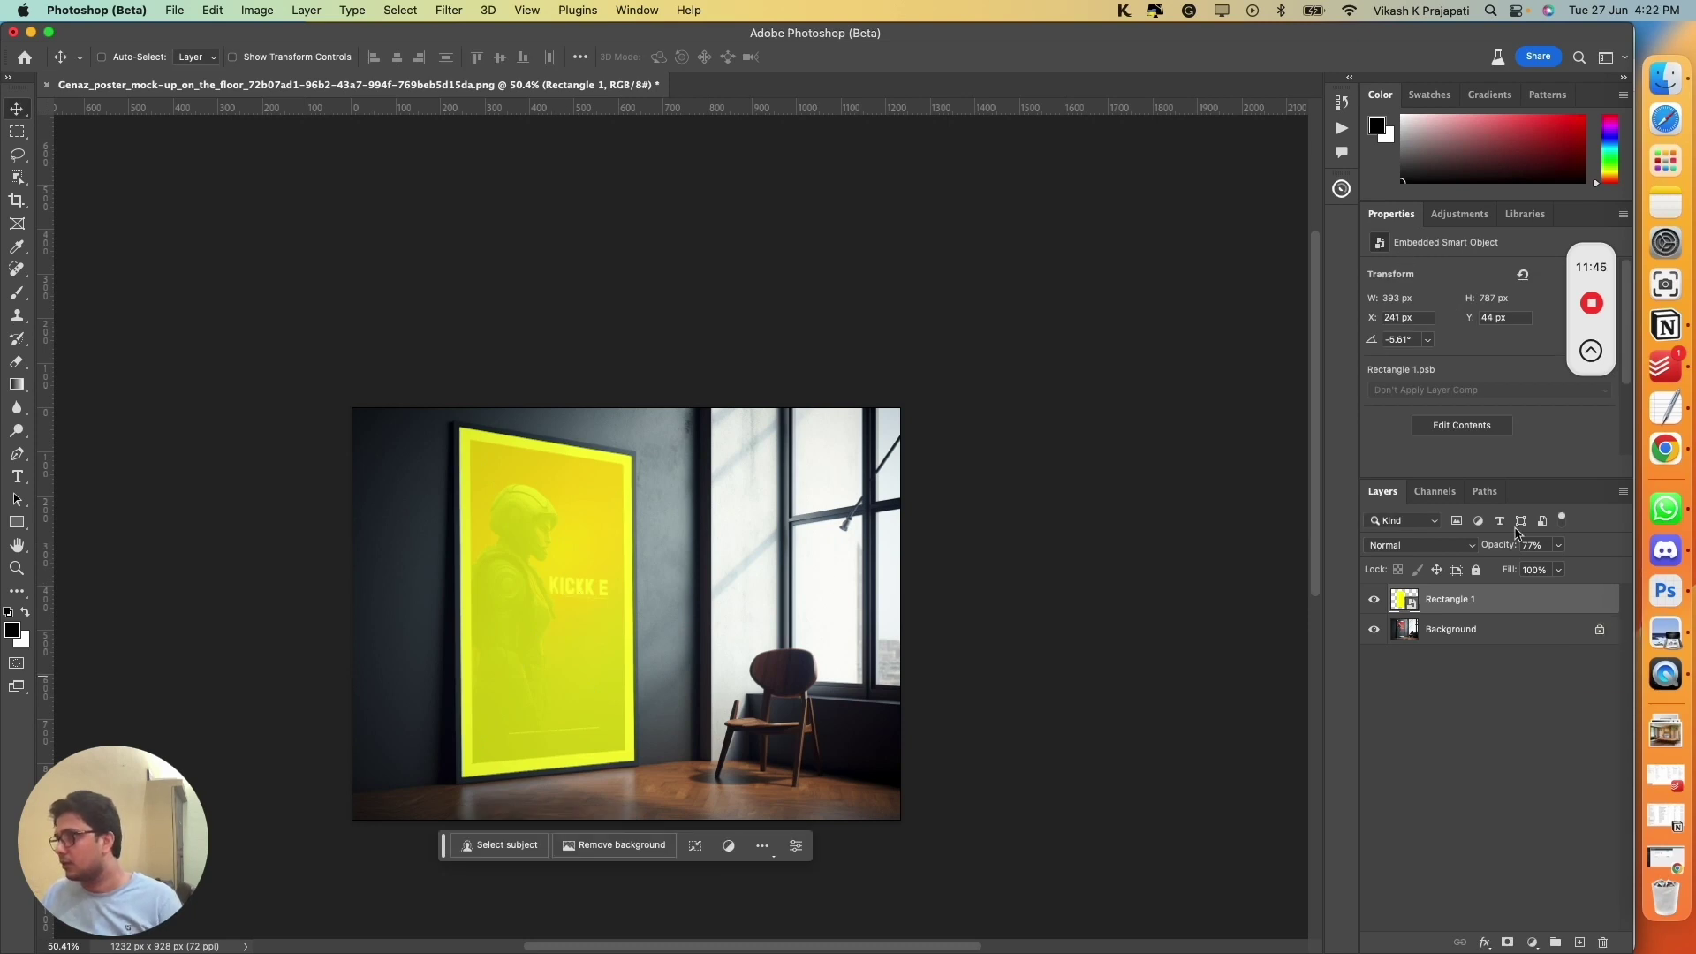
Step: Restore the rectangle layer's opacity to 100%, and view the smart object's contents before closing them again
{"action": "left_click_drag", "start_coordinate": [1498, 554], "coordinate": [1536, 545]}
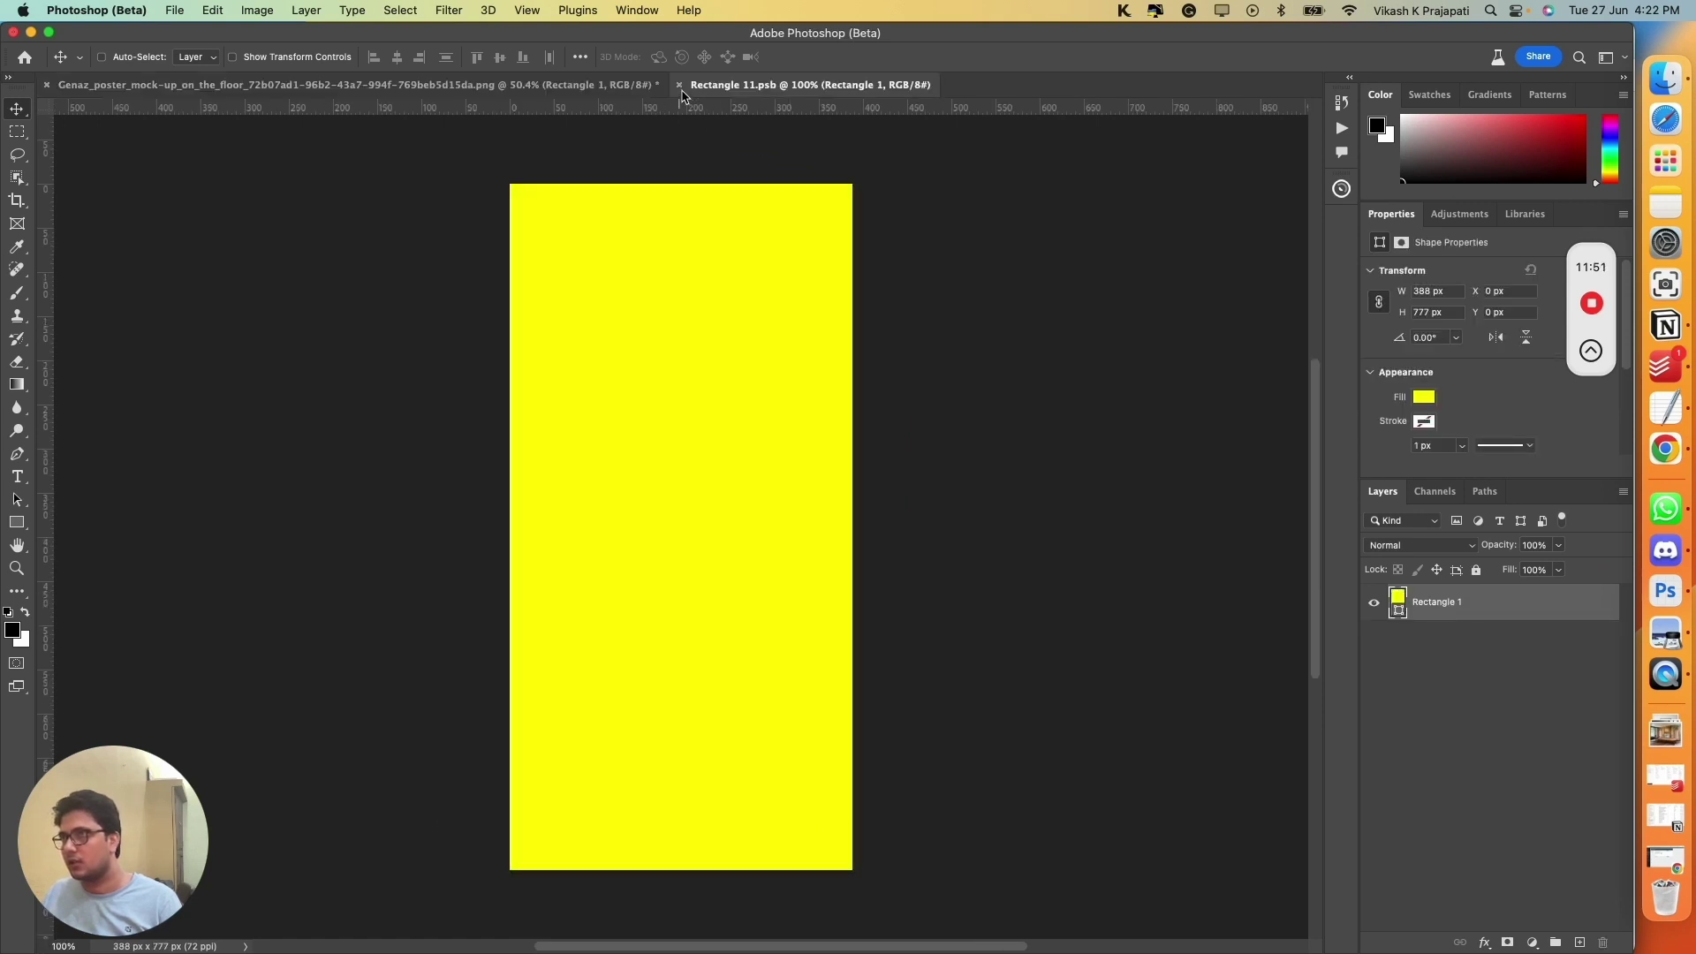
{"action": "left_click", "coordinate": [679, 86]}
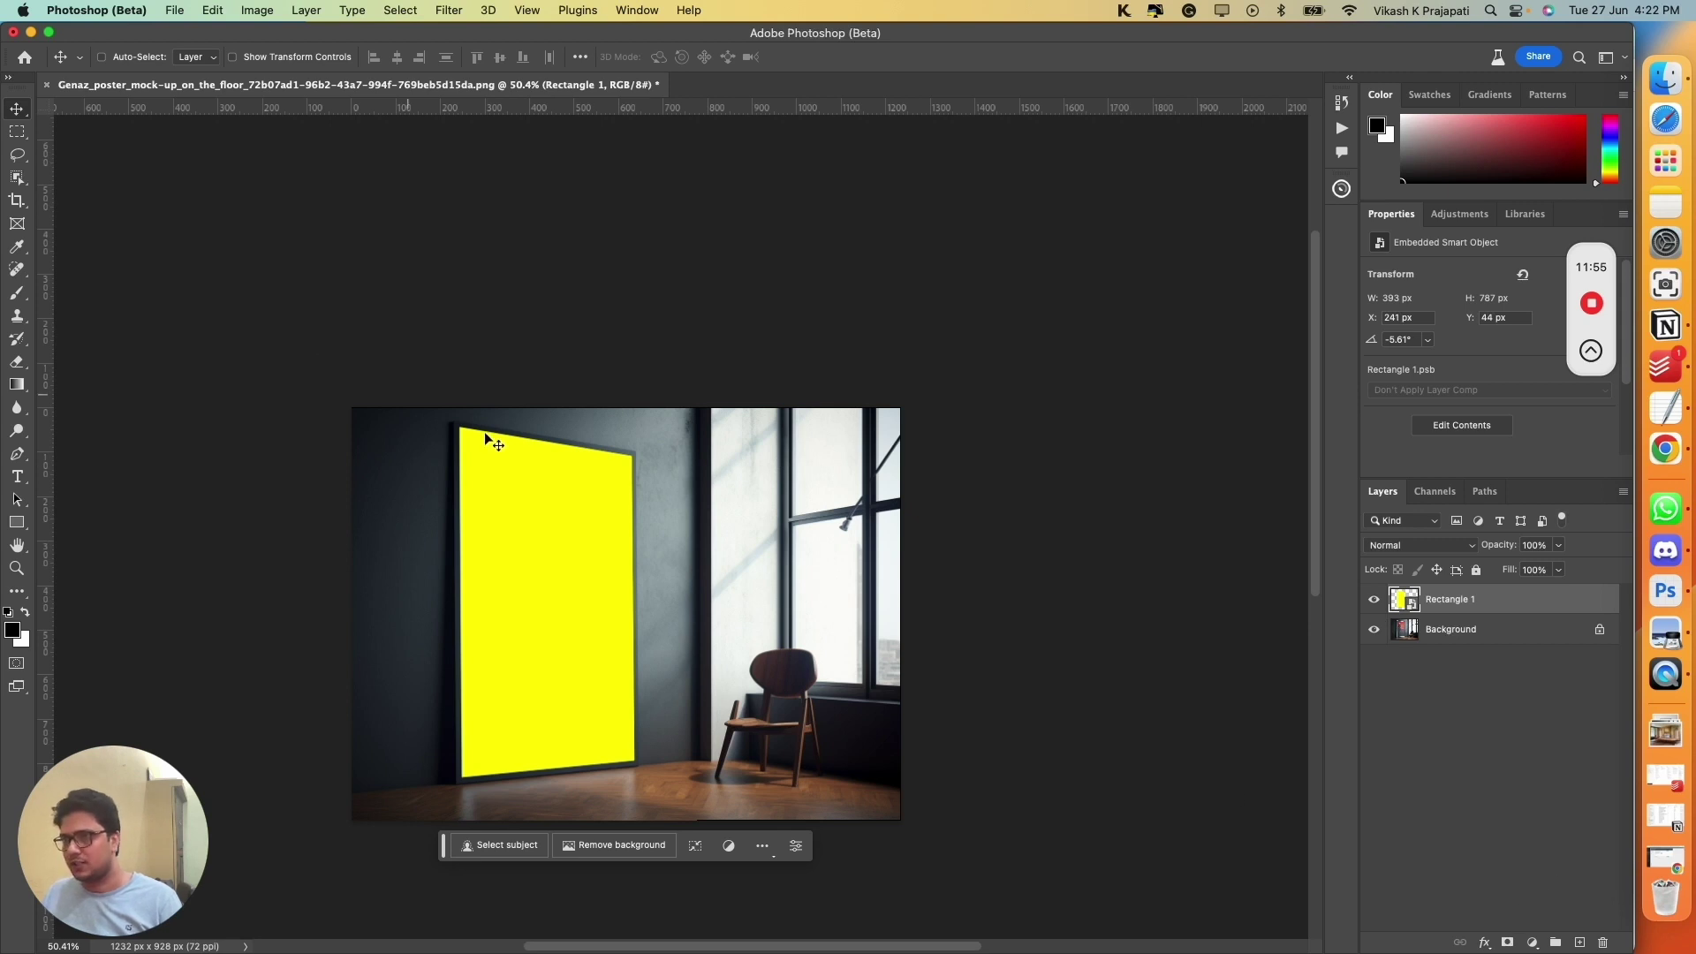
Step: Apply a black Inner Glow to Rectangle 1 with 44% opacity, 0% noise, 5% choke and 2 px size
{"action": "left_click", "coordinate": [1484, 942]}
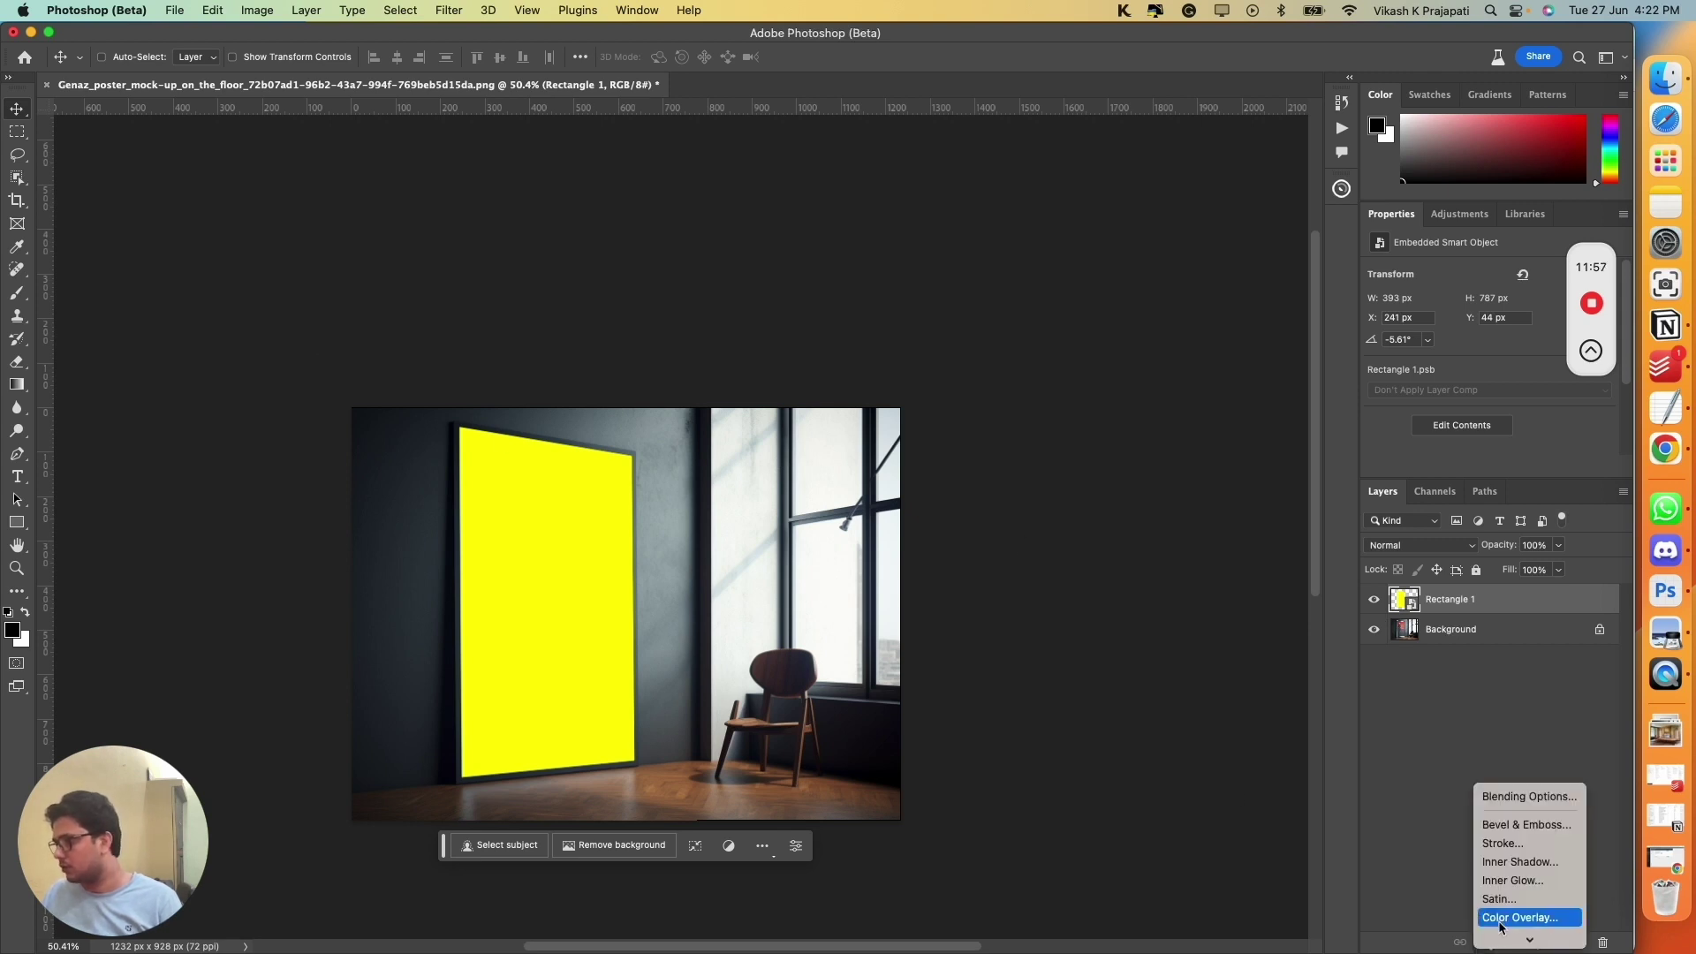
{"action": "left_click", "coordinate": [1514, 880]}
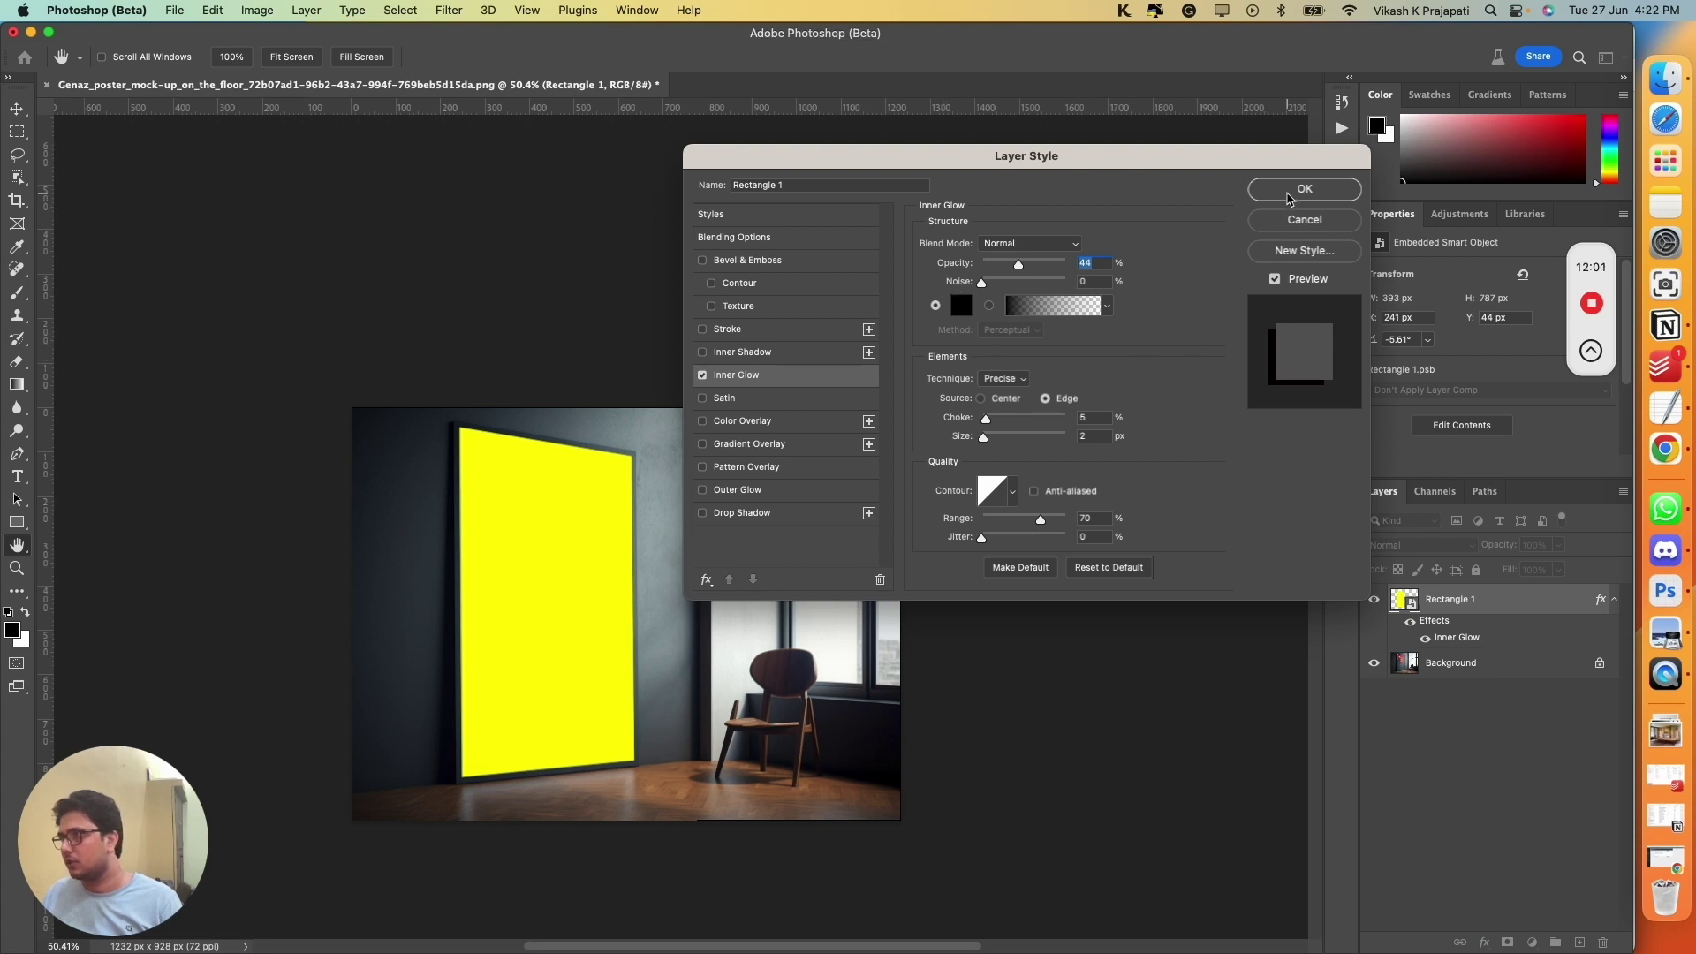
{"action": "left_click", "coordinate": [1288, 199]}
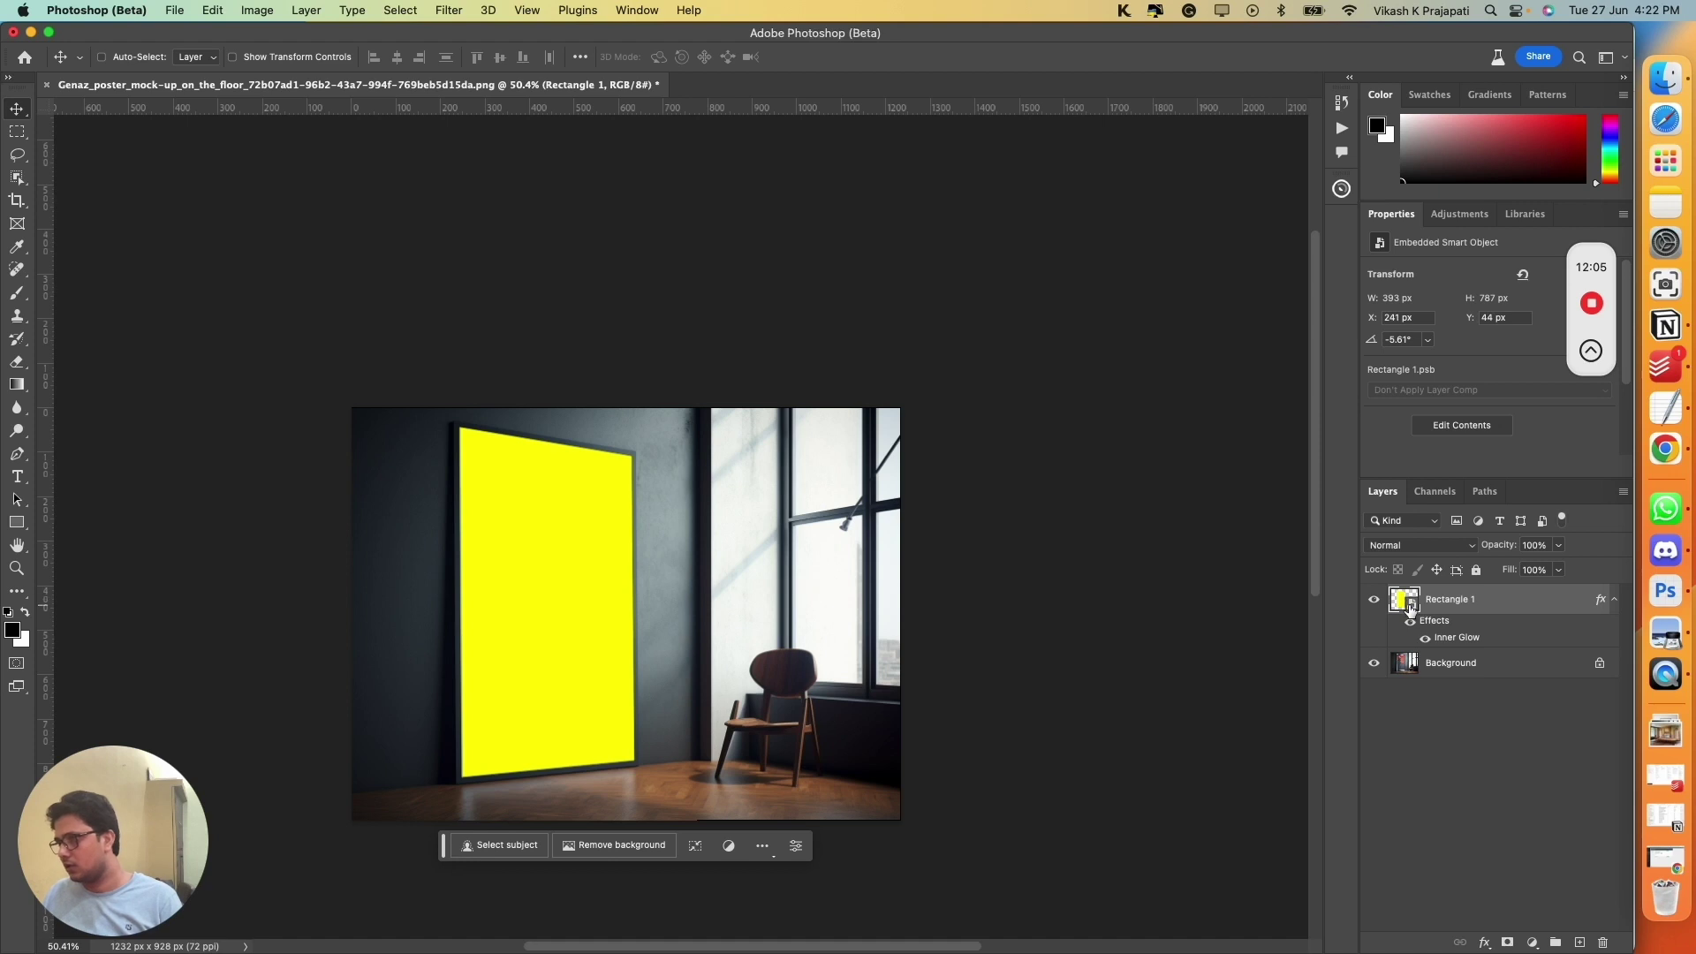
Step: Open Rectangle 1's smart object contents and paint dark red brush strokes on a new layer
{"action": "double_click", "coordinate": [1404, 600]}
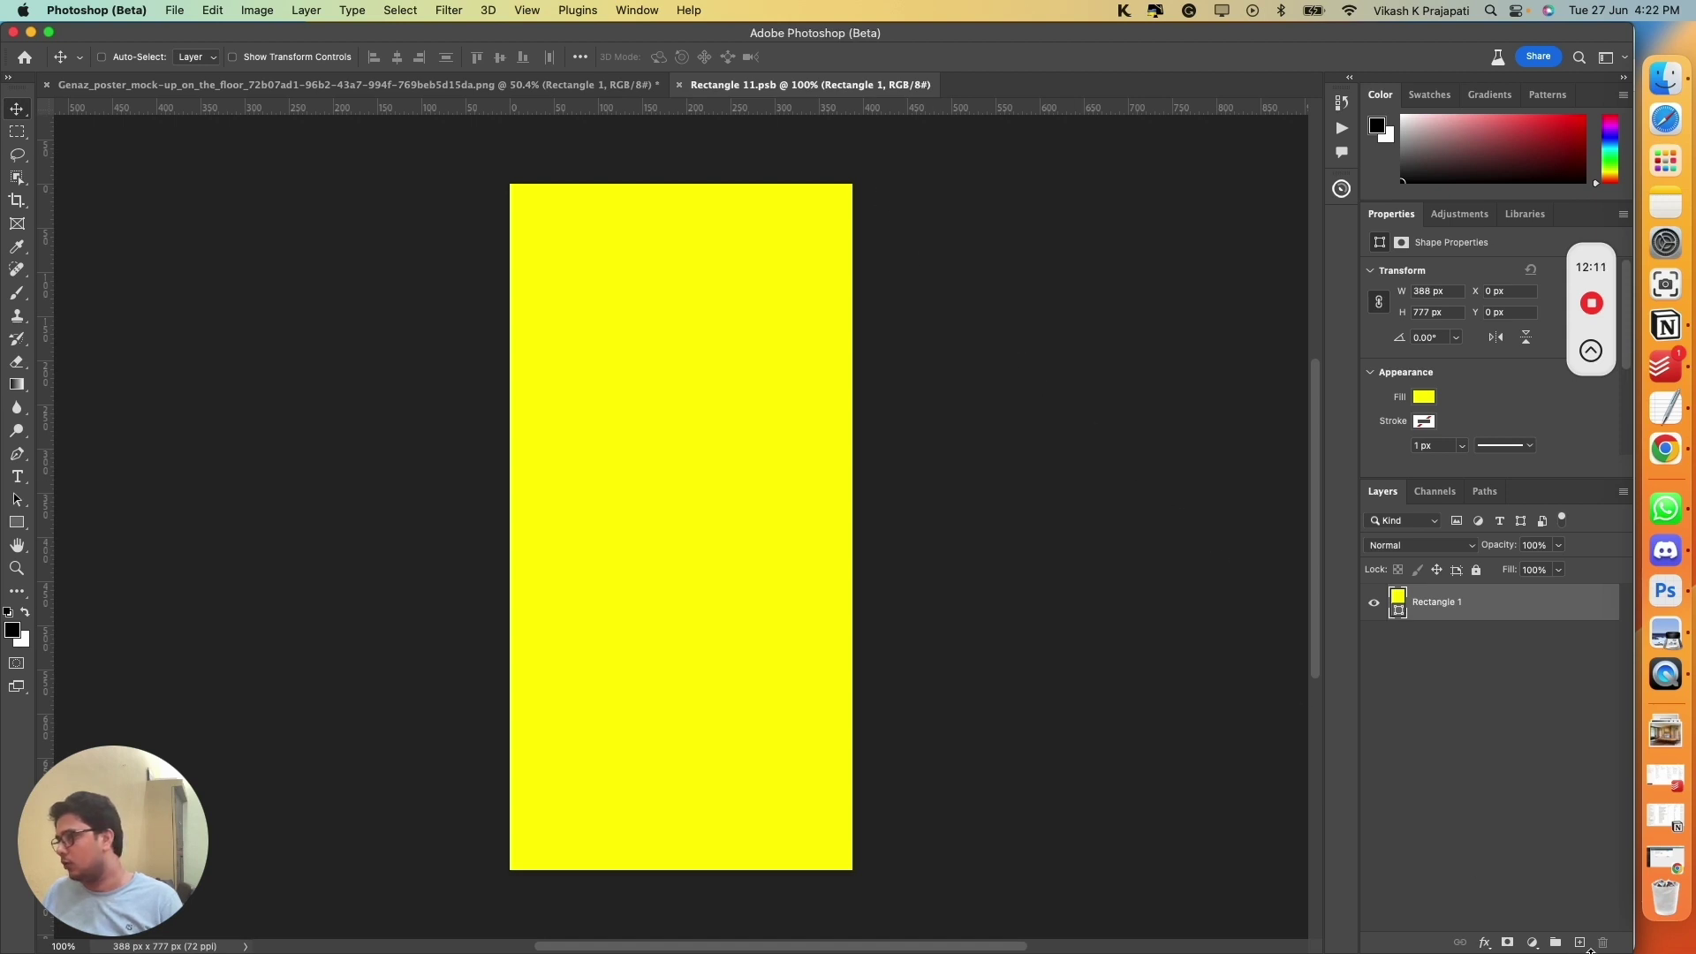
{"action": "left_click", "coordinate": [1580, 942]}
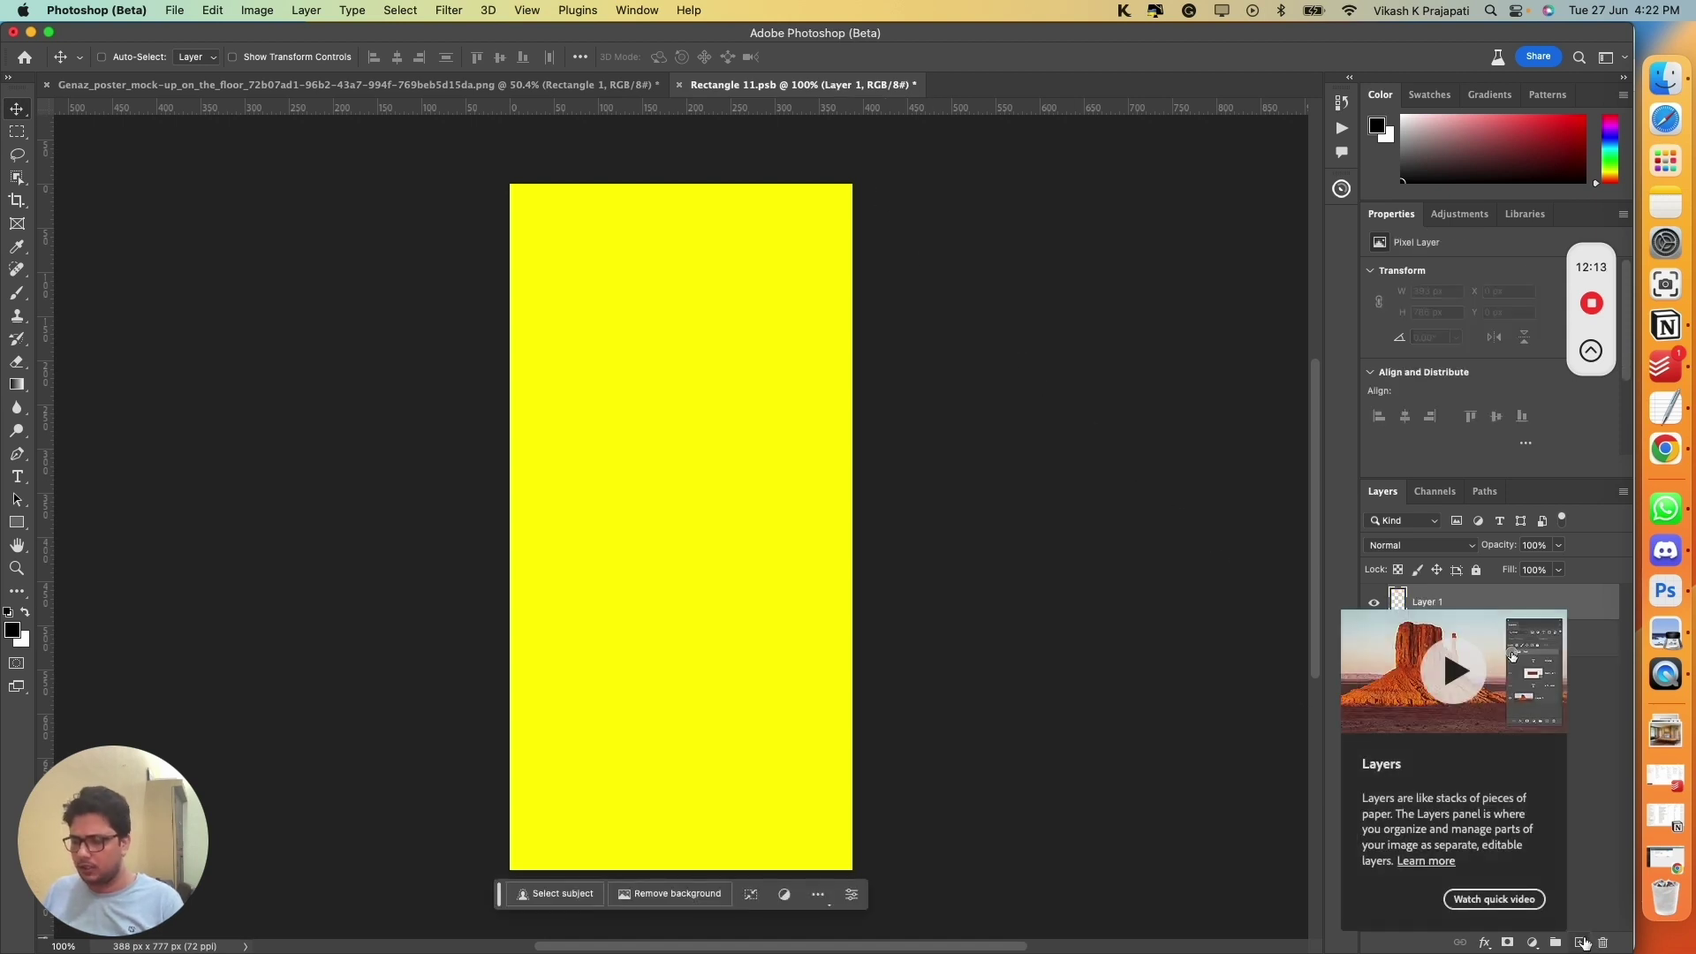
{"action": "key", "text": "b"}
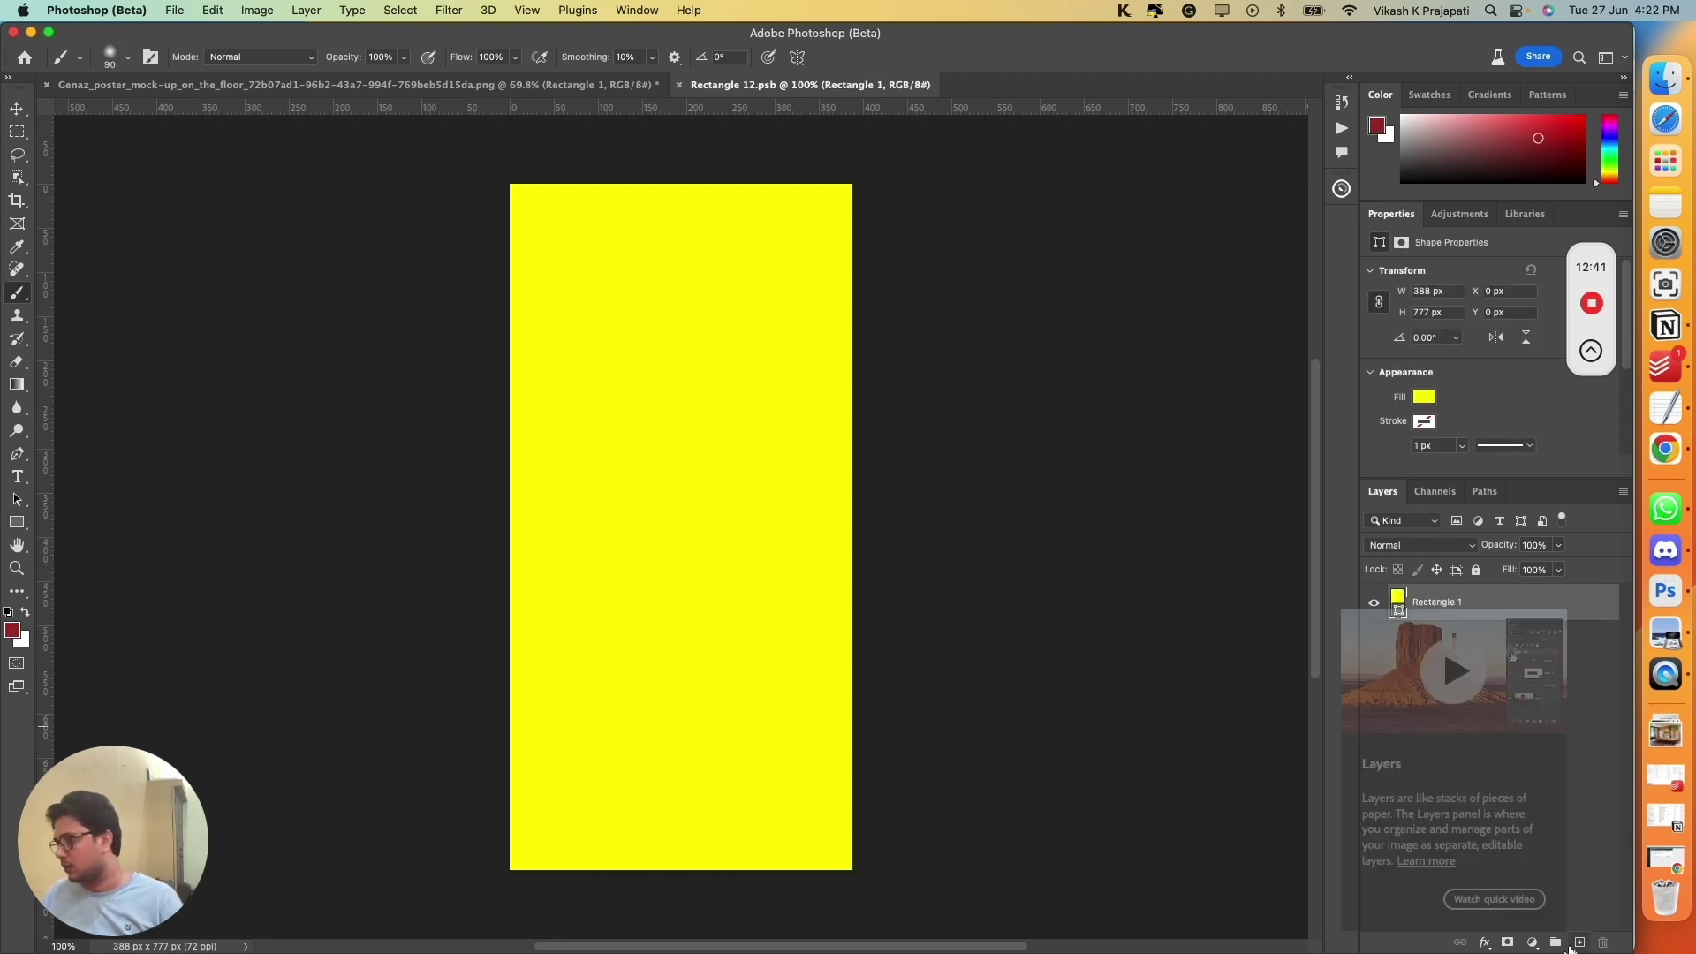
{"action": "left_click", "coordinate": [1581, 942]}
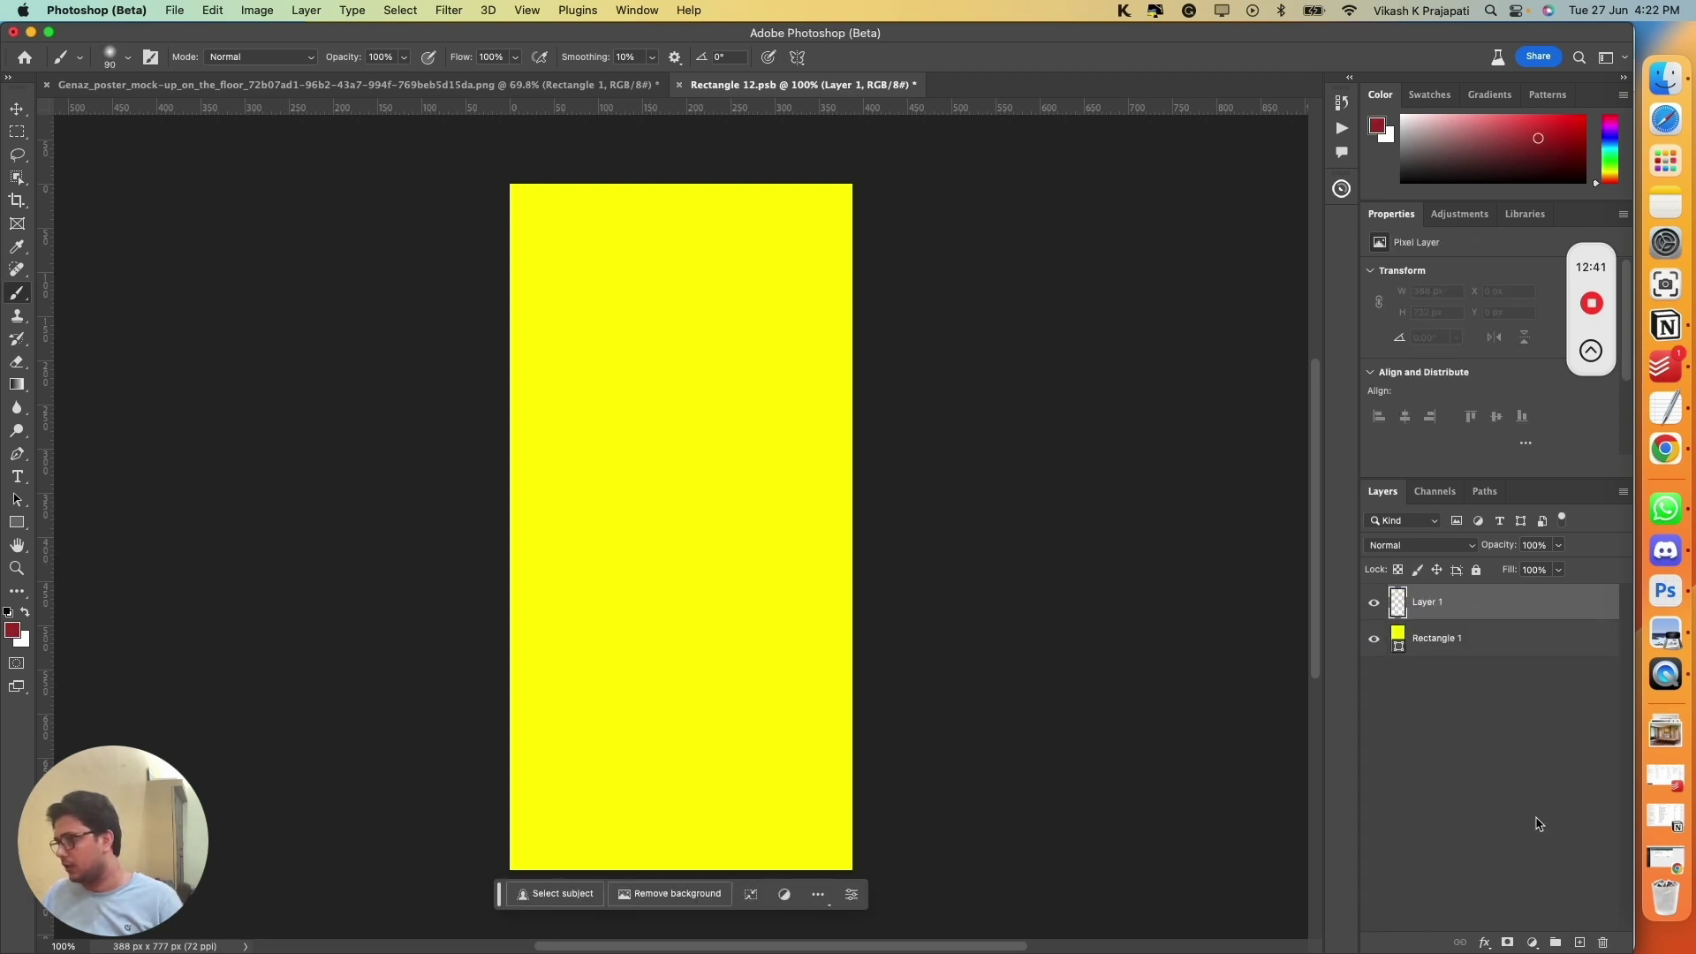
{"action": "mouse_move", "coordinate": [588, 329]}
{"action": "left_mouse_down"}
{"action": "mouse_move", "coordinate": [674, 360]}
{"action": "mouse_move", "coordinate": [760, 662]}
{"action": "mouse_move", "coordinate": [698, 806]}
{"action": "left_mouse_up"}
{"action": "mouse_move", "coordinate": [742, 240]}
{"action": "left_mouse_down"}
{"action": "mouse_move", "coordinate": [651, 485]}
{"action": "mouse_move", "coordinate": [644, 670]}
{"action": "mouse_move", "coordinate": [552, 761]}
{"action": "left_mouse_up"}
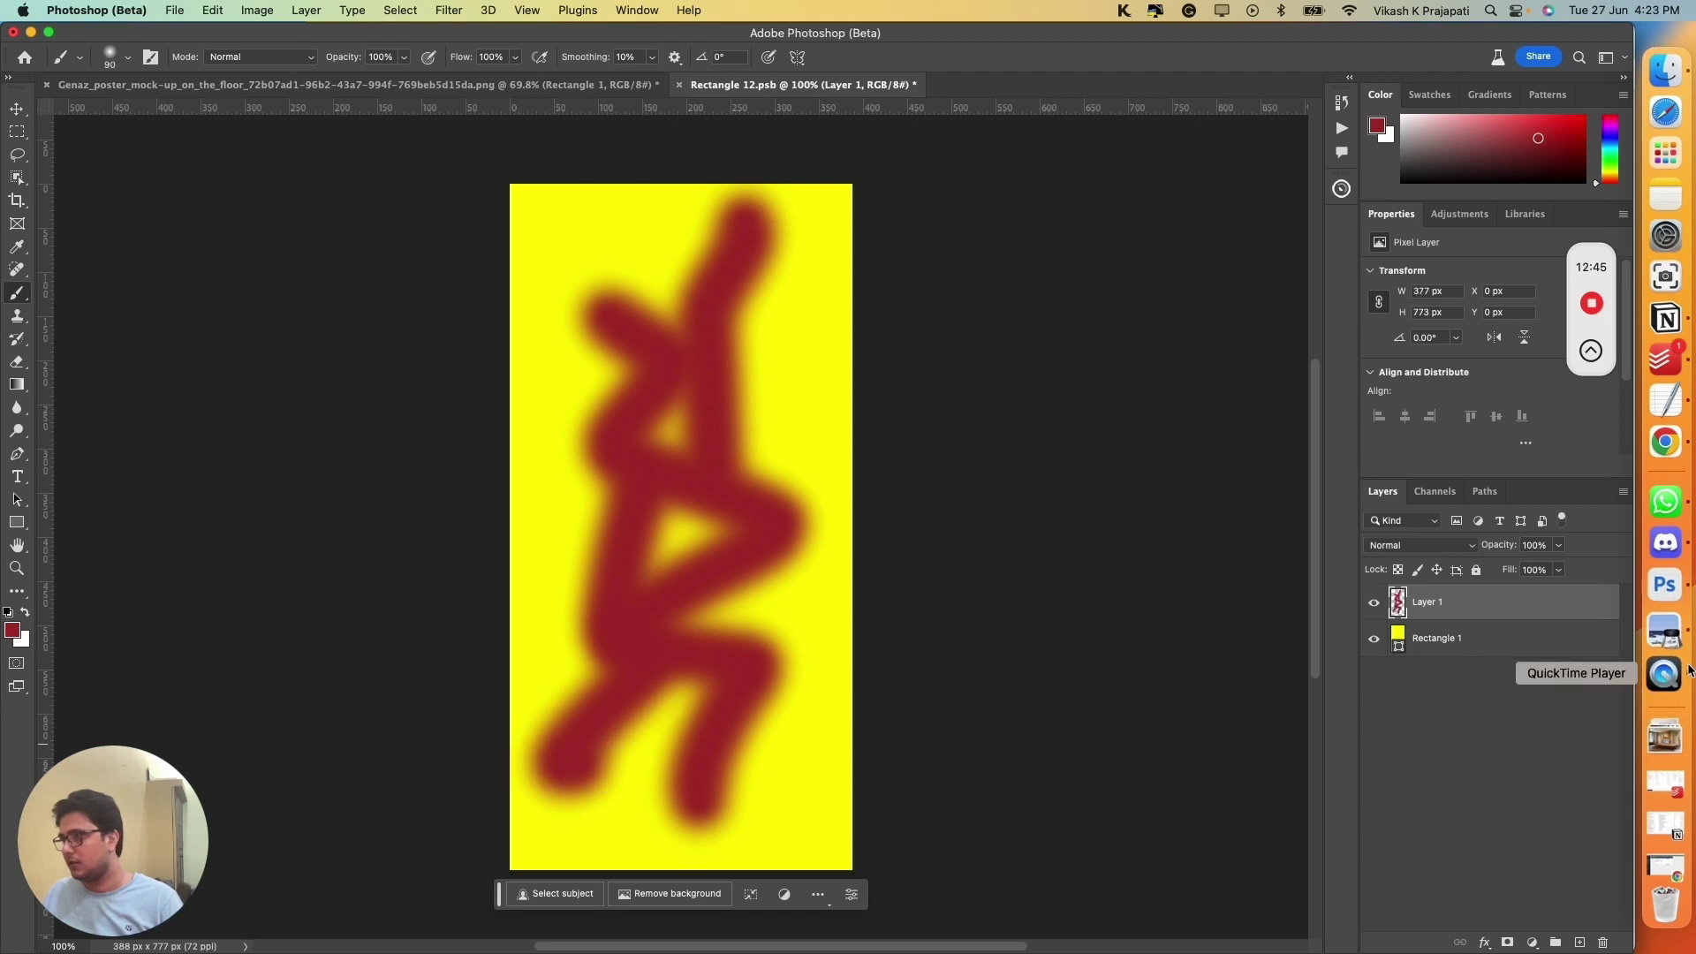
Step: Fill the Rectangle 1 layer with white, then save and close the smart object to update the mockup
{"action": "left_click", "coordinate": [1509, 642]}
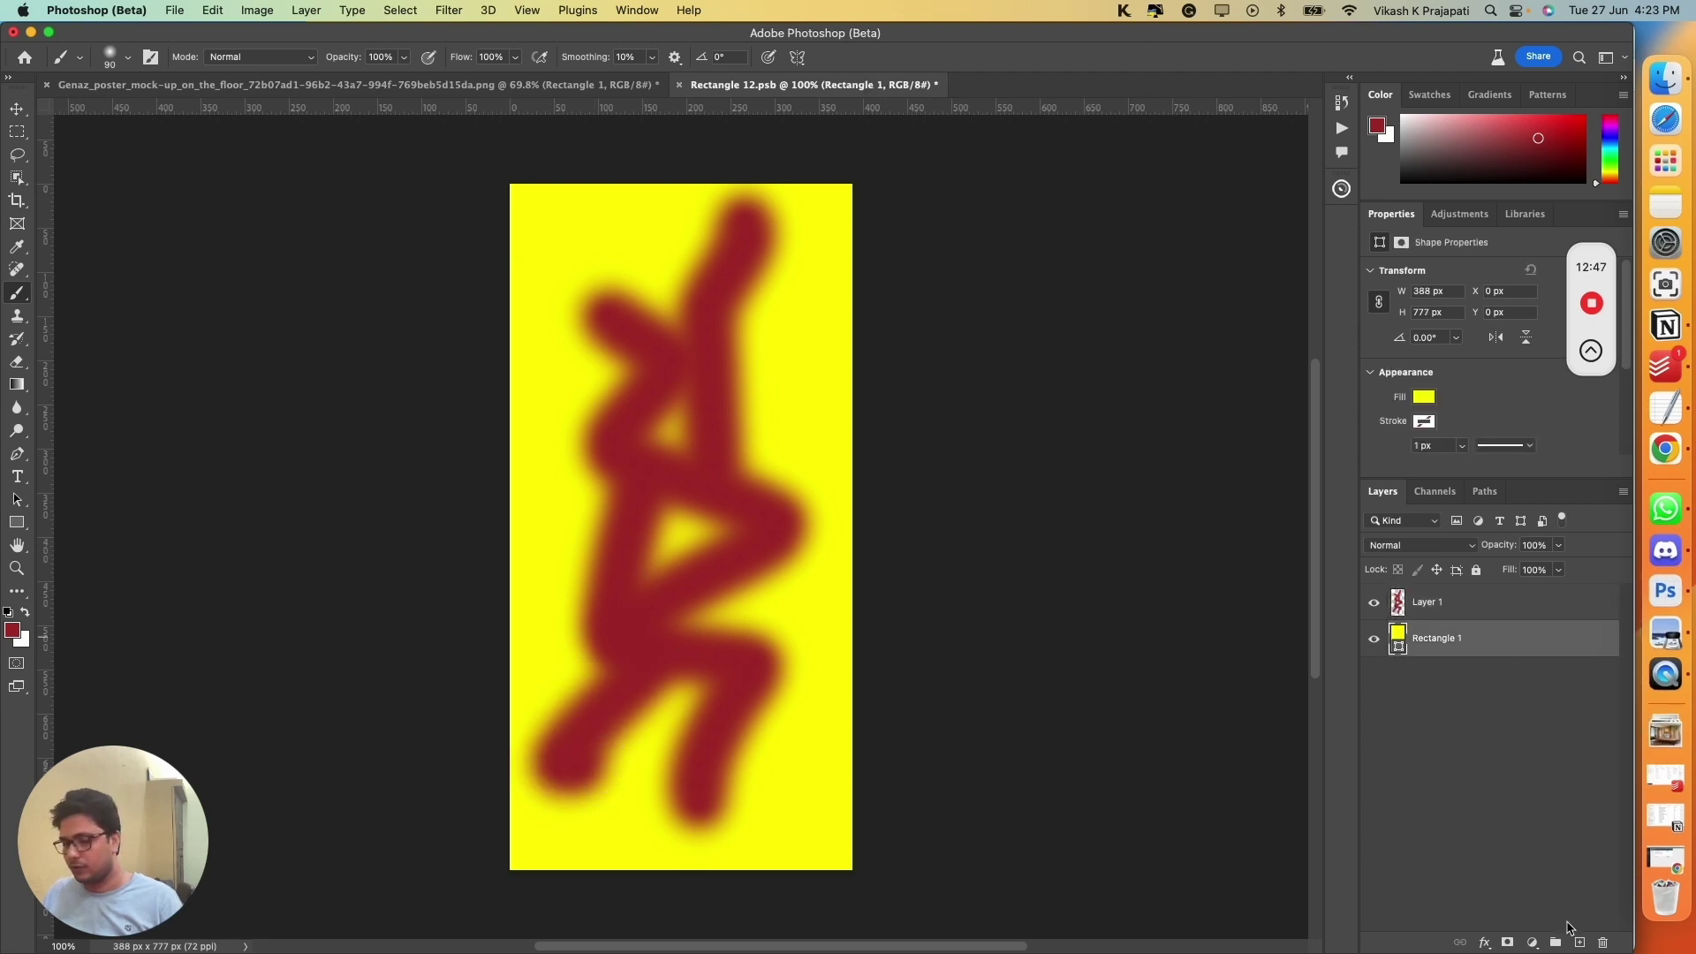
{"action": "key", "text": "alt+BackSpace"}
{"action": "key", "text": "super+BackSpace"}
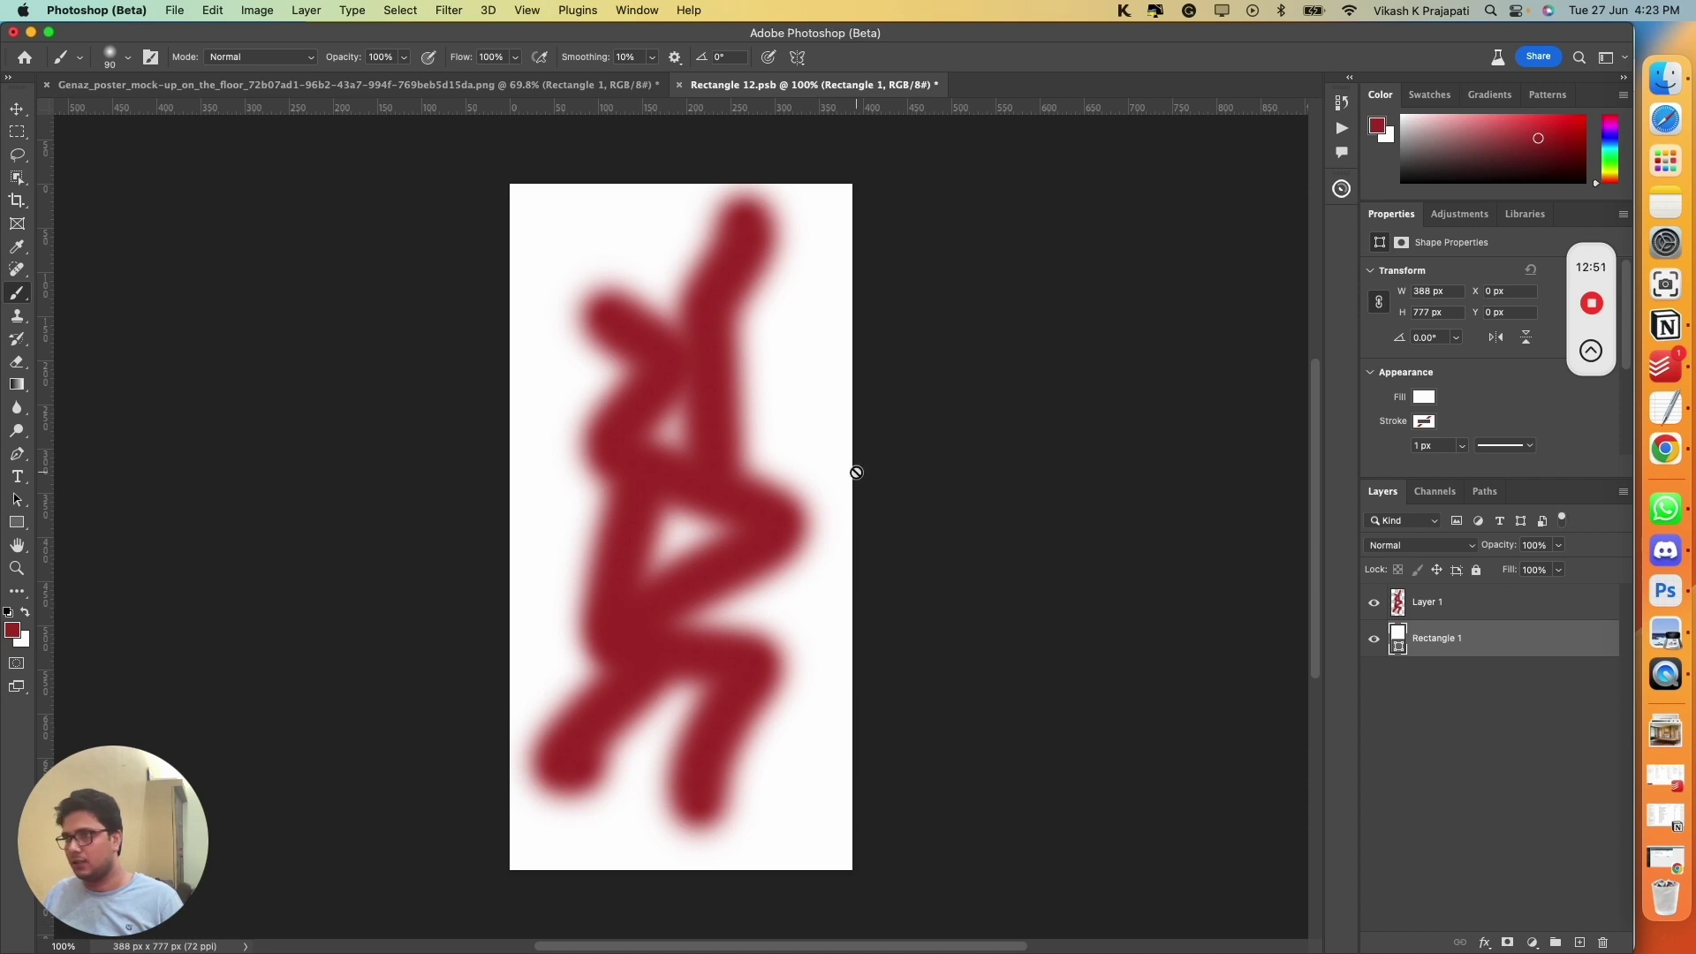
{"action": "key", "text": "super+s"}
{"action": "key", "text": "super+w"}
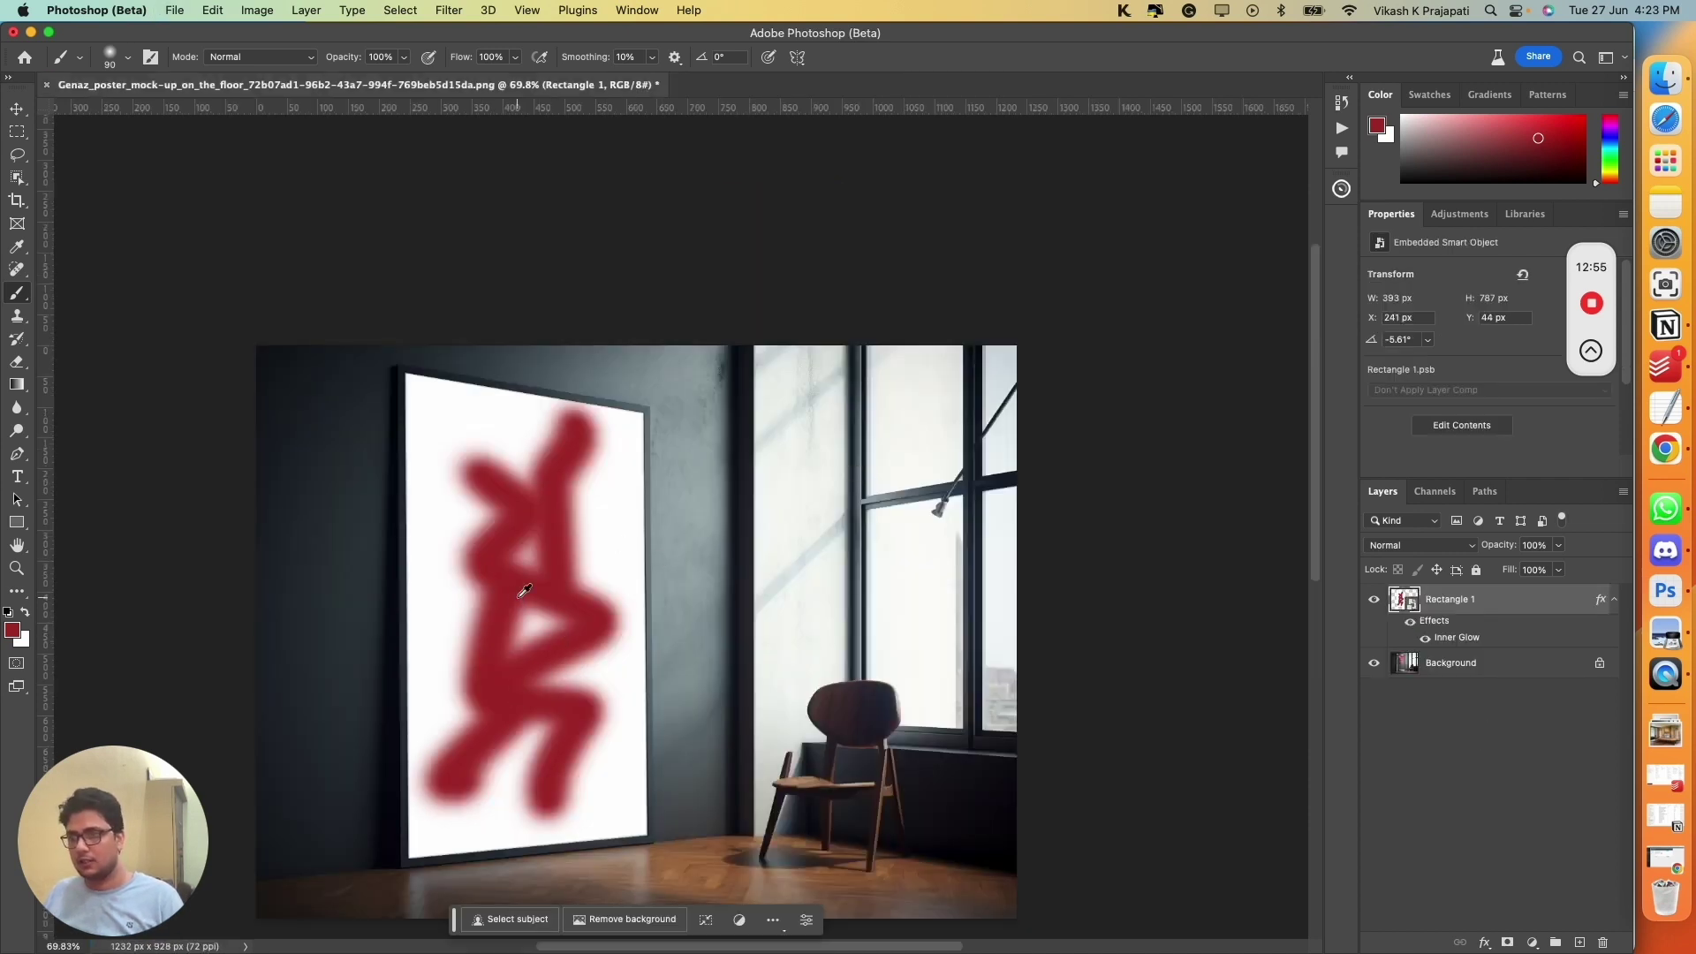
{"action": "scroll", "coordinate": [518, 598], "scroll_direction": "down", "scroll_amount": 5}
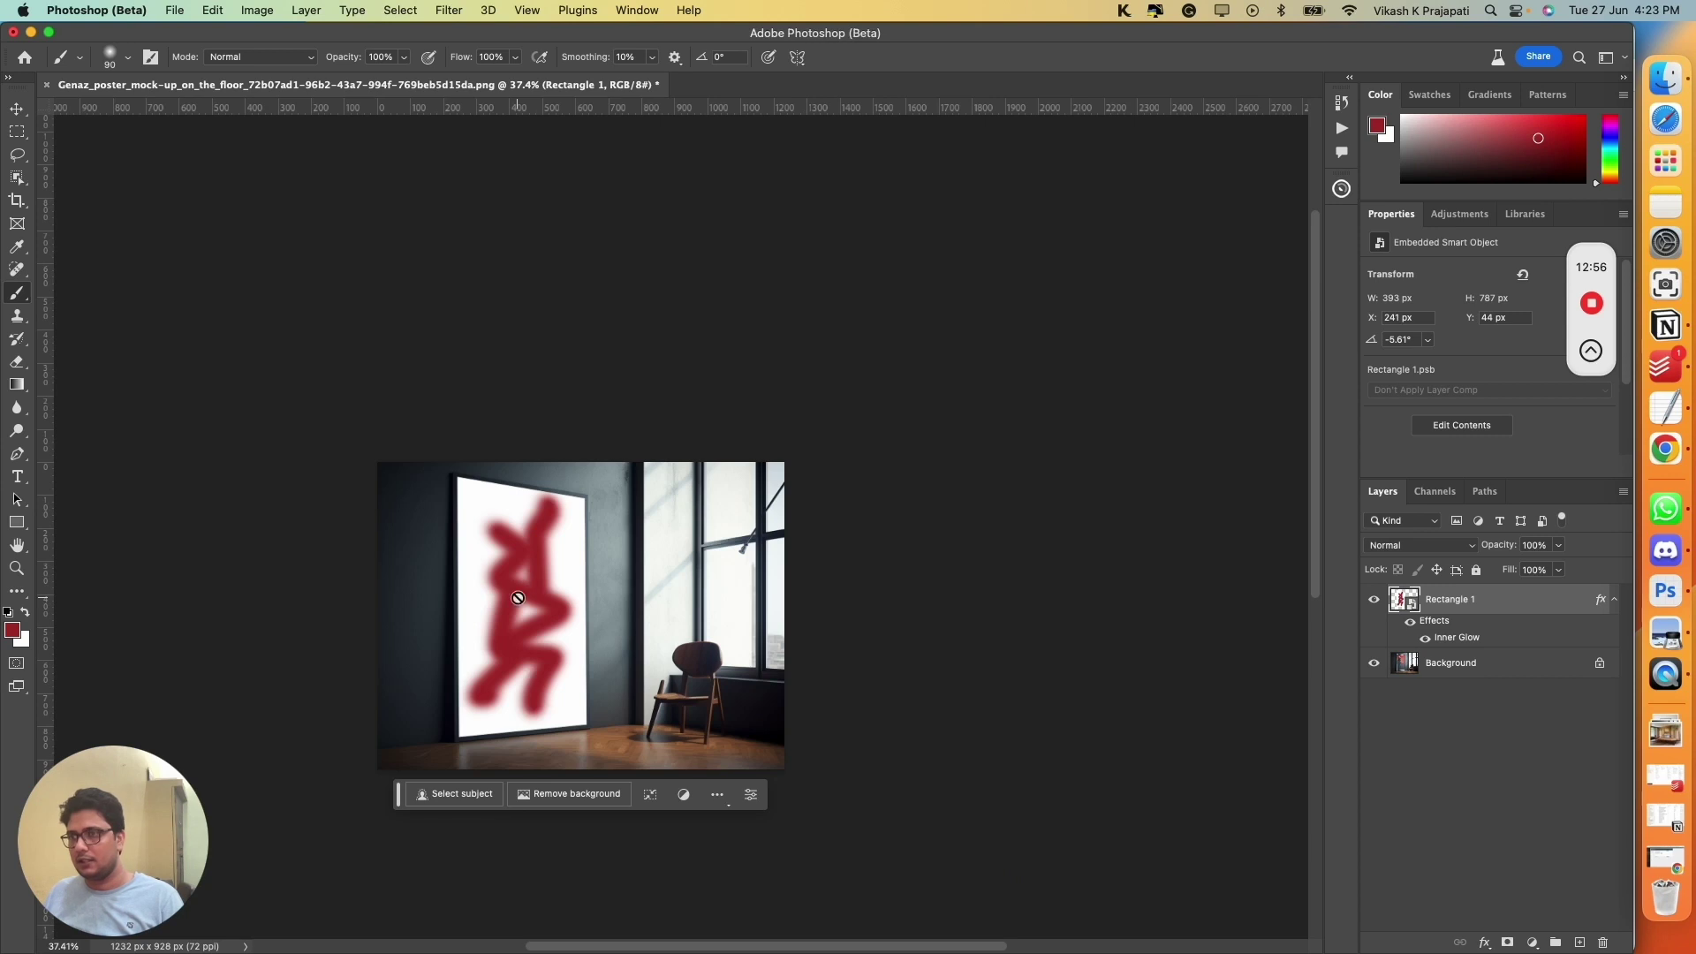
Step: Reopen the Rectangle 1 smart object's contents and delete the painted layer
{"action": "double_click", "coordinate": [1411, 606]}
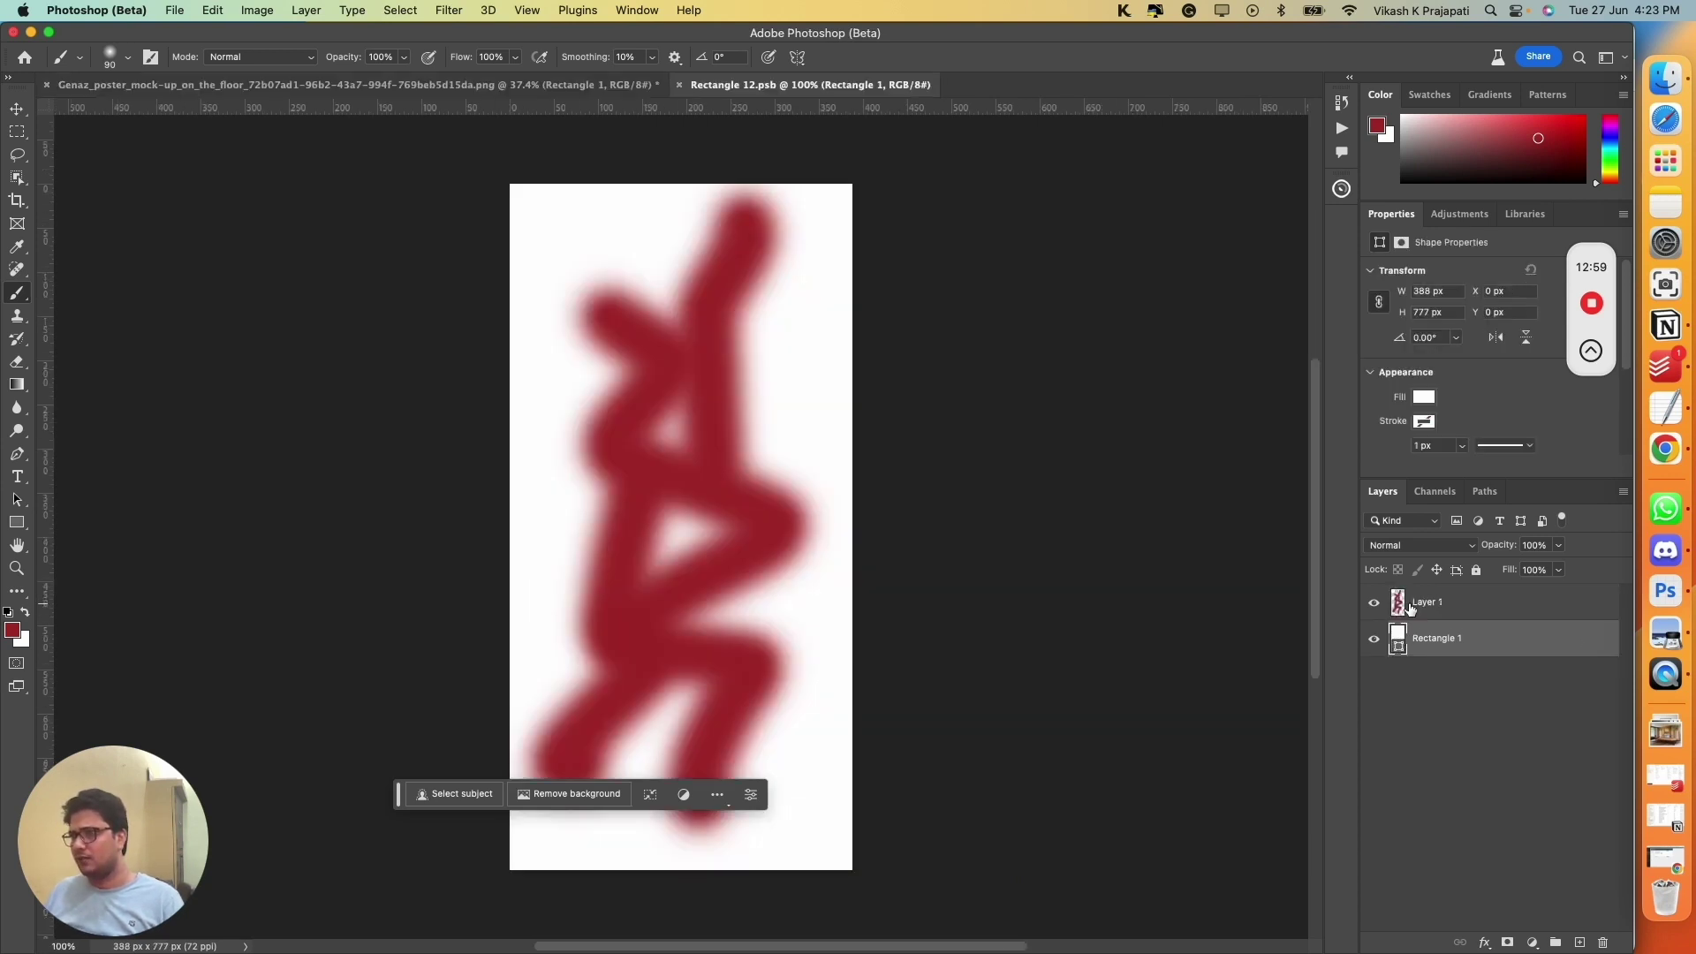
{"action": "left_click", "coordinate": [1468, 601]}
{"action": "key", "text": "BackSpace"}
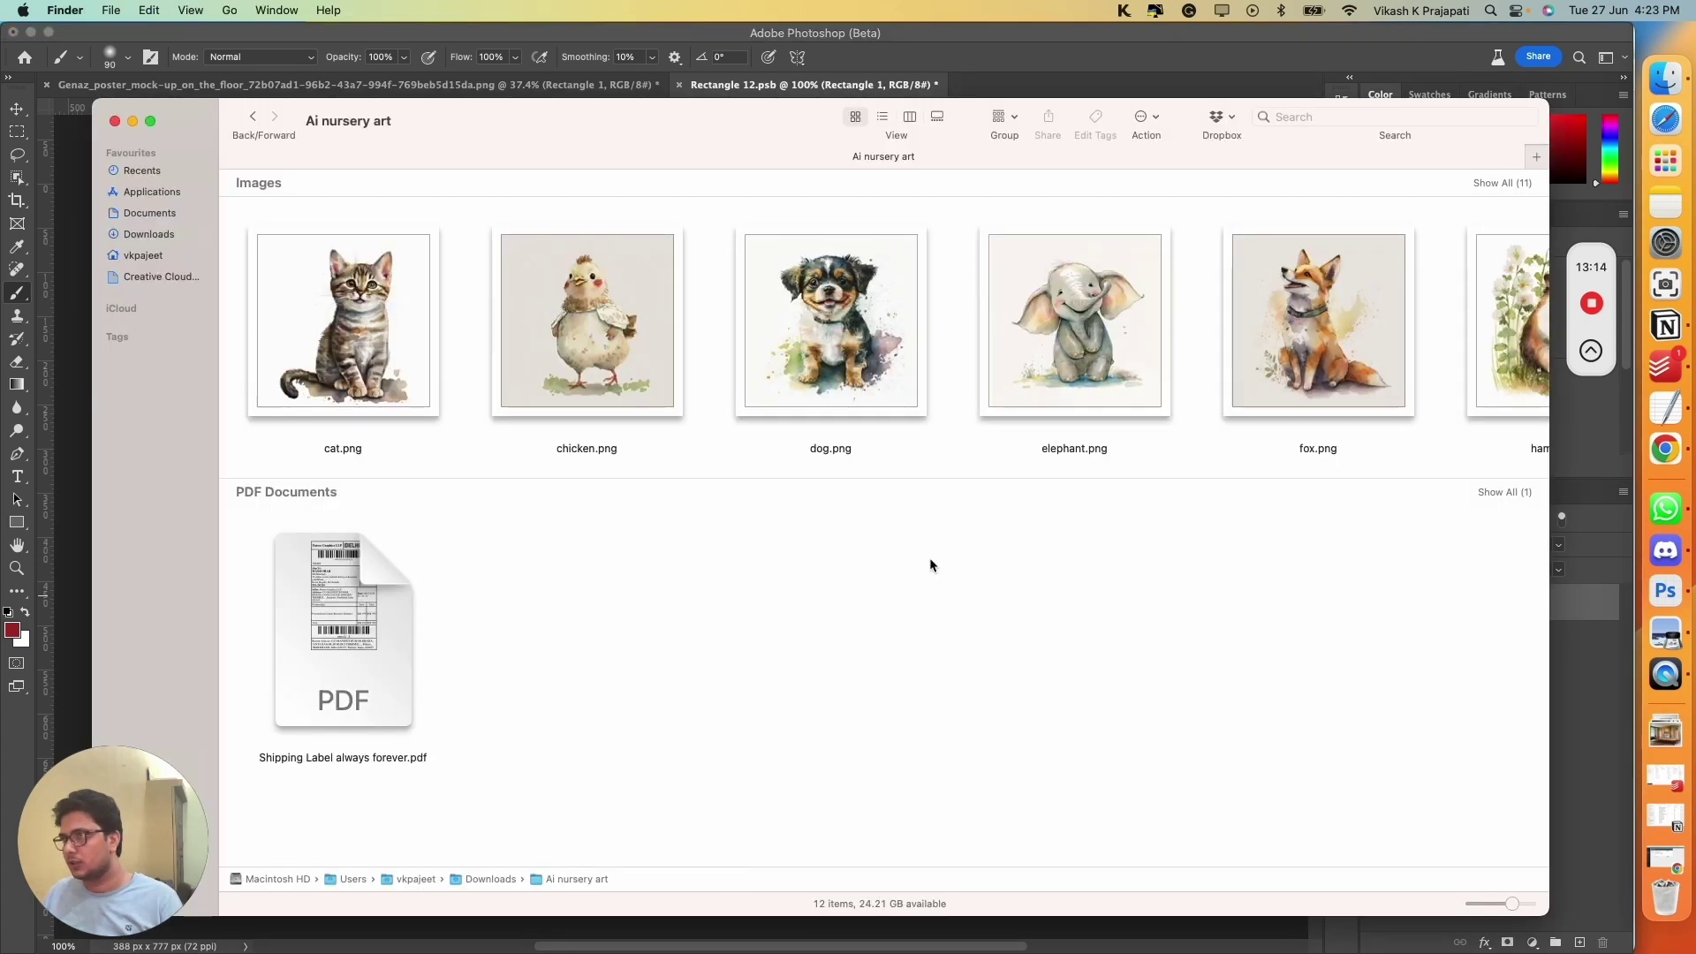
Step: Place elephant.png from the Ai nursery art folder at the poster's full width in the smart object
{"action": "left_click", "coordinate": [1086, 415]}
{"action": "left_click_drag", "start_coordinate": [1136, 360], "coordinate": [830, 466]}
{"action": "key", "text": "ctrl+Up"}
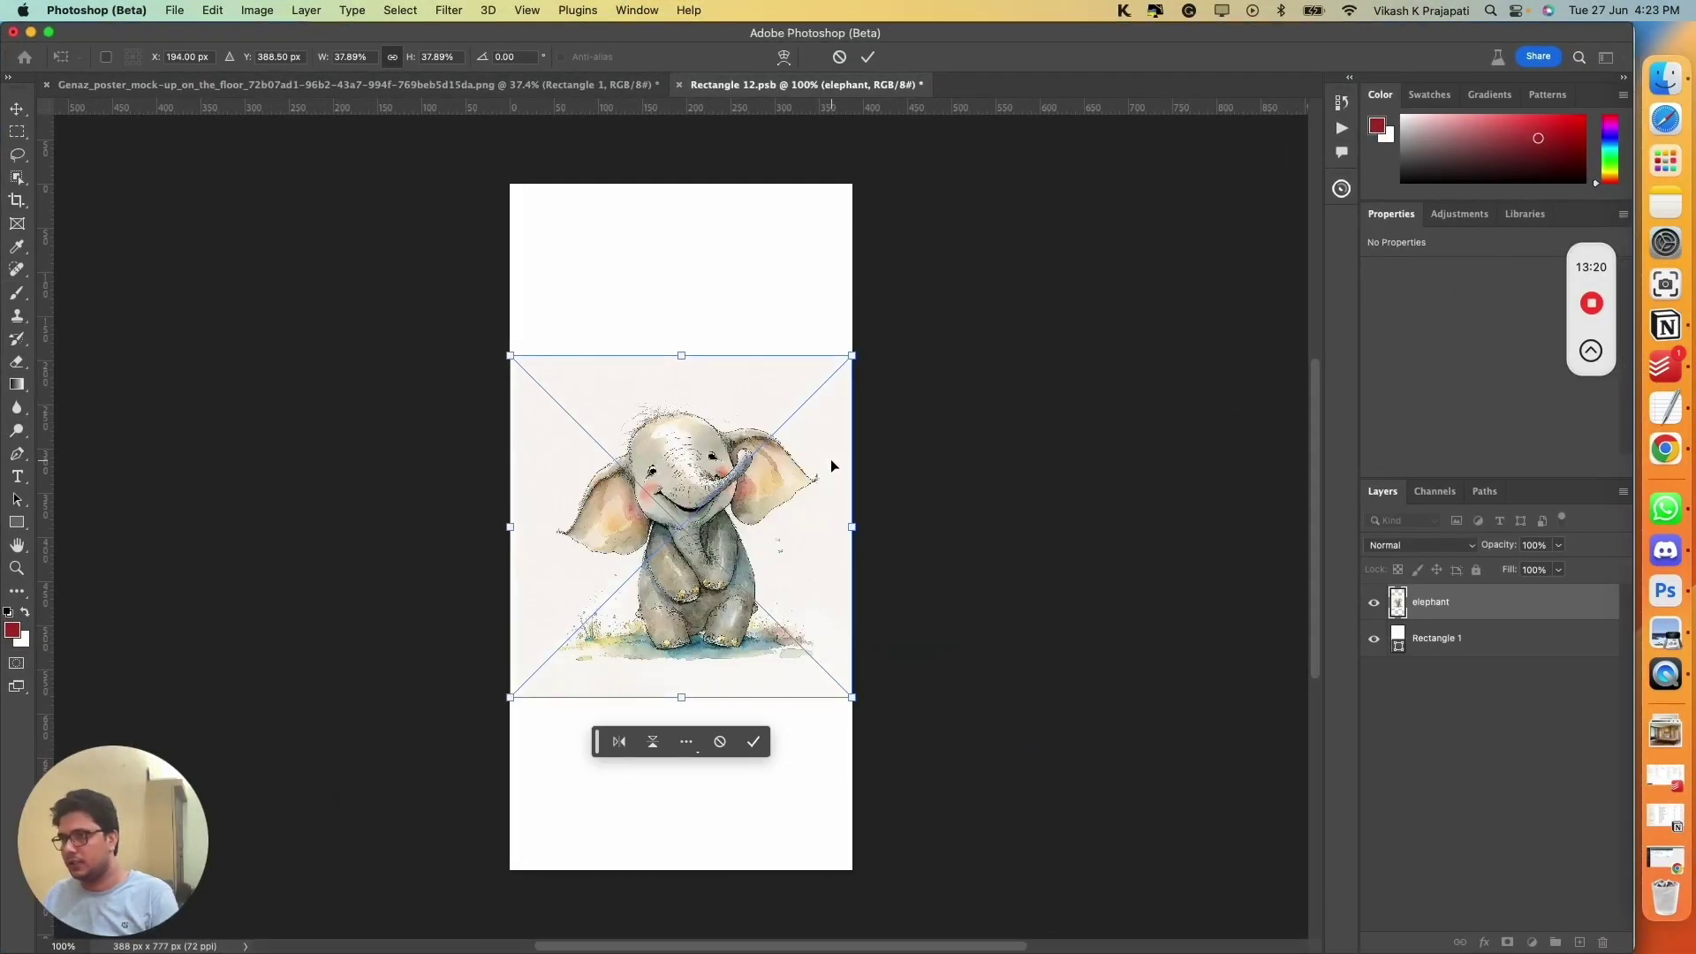
{"action": "key", "text": "Return"}
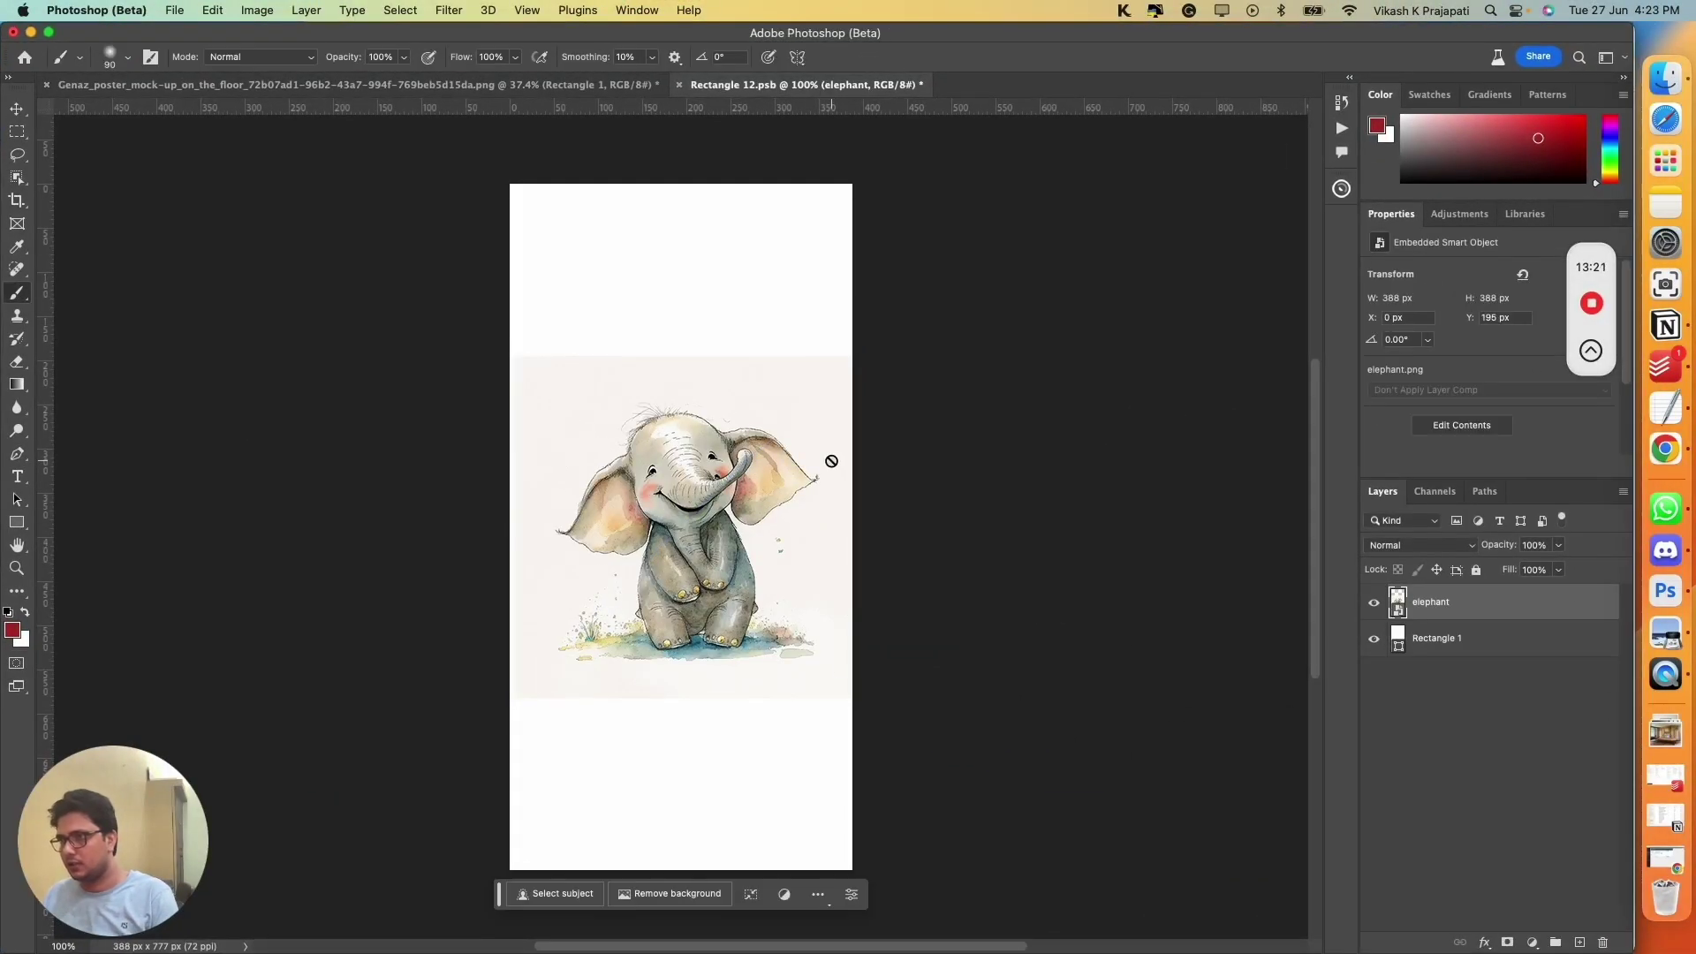
{"action": "left_click", "coordinate": [1534, 943]}
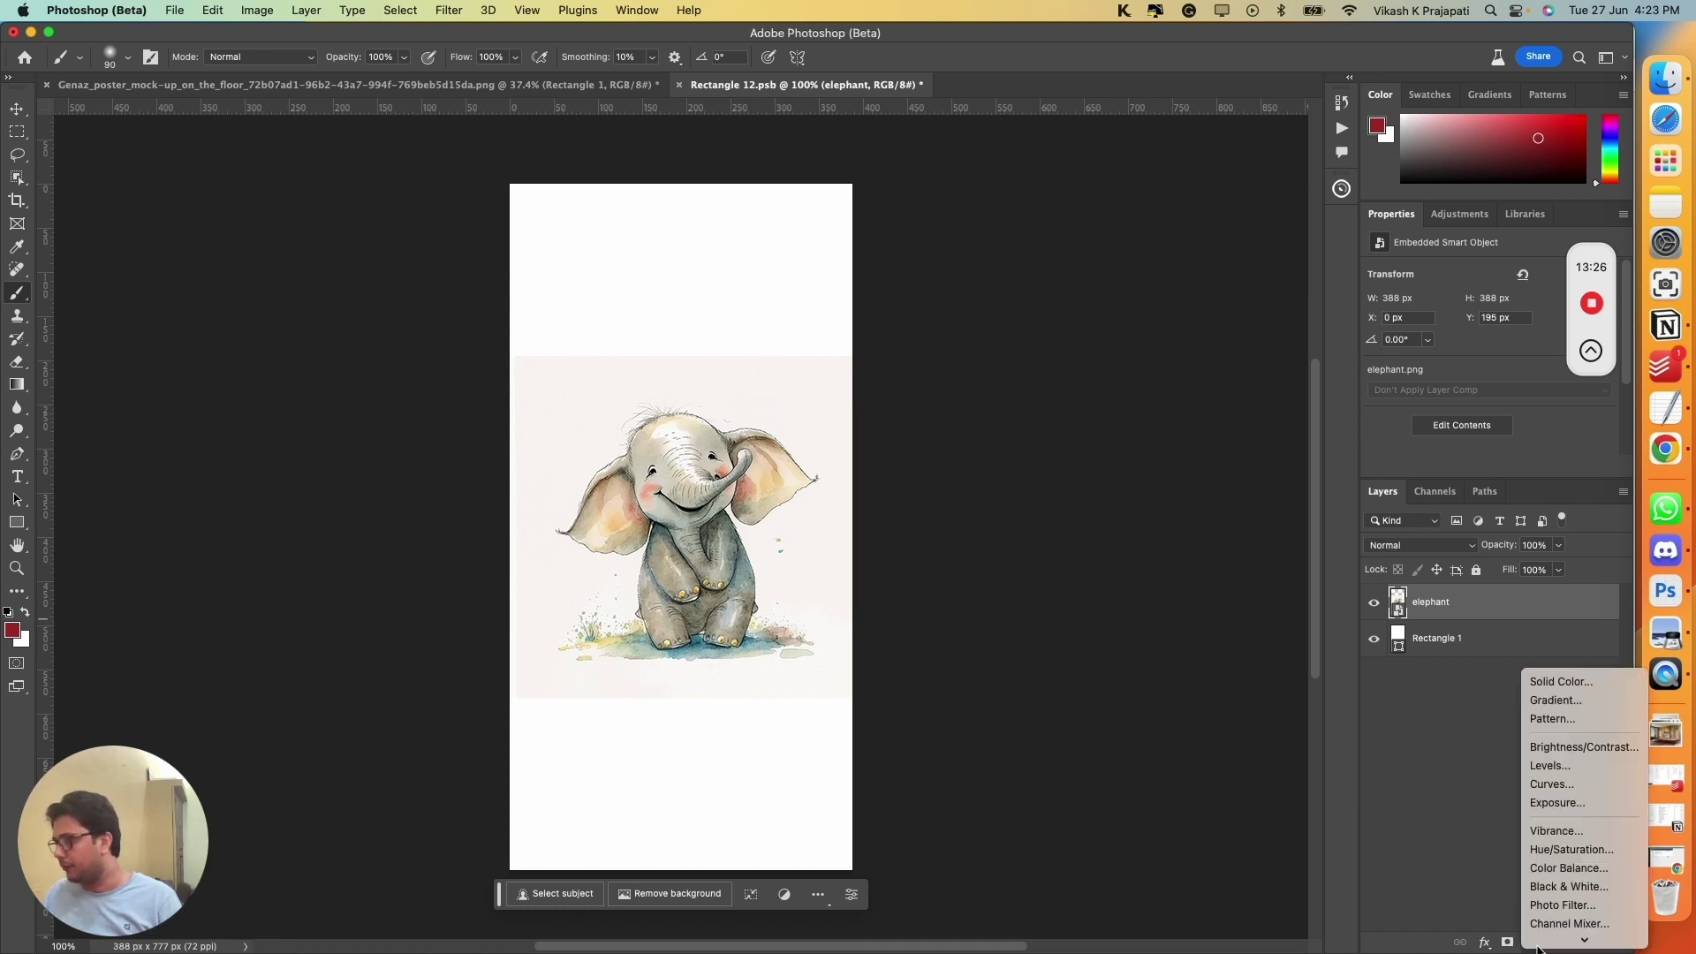
{"action": "left_click", "coordinate": [1587, 678]}
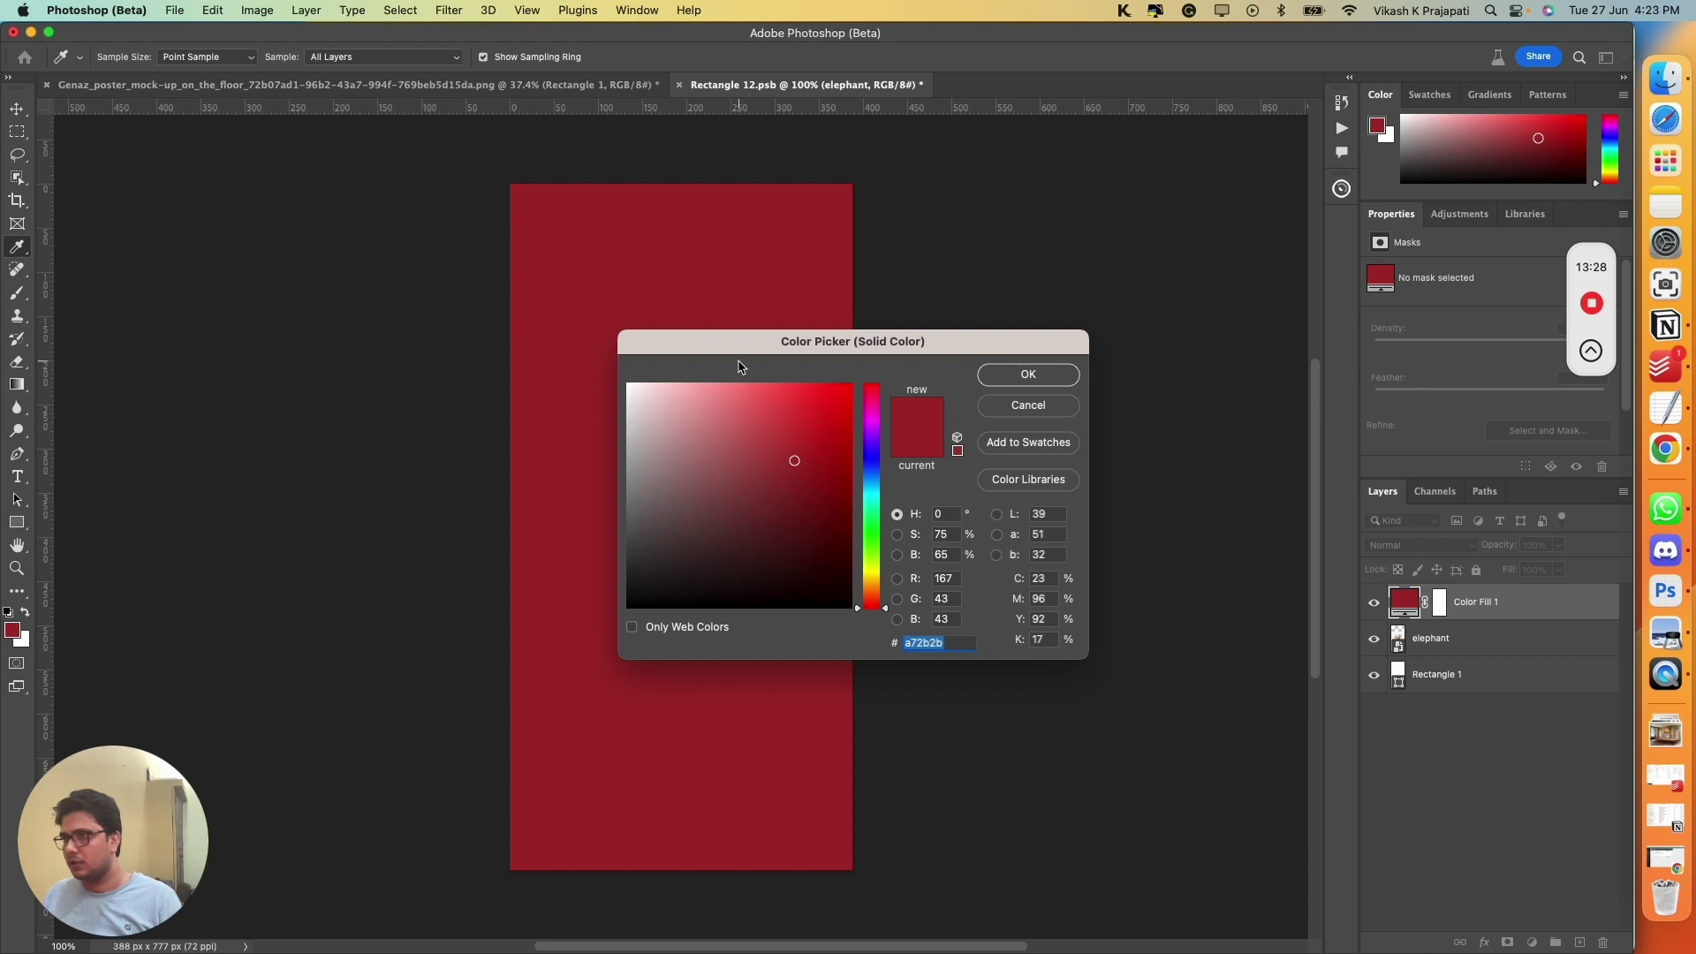
{"action": "left_click", "coordinate": [985, 409]}
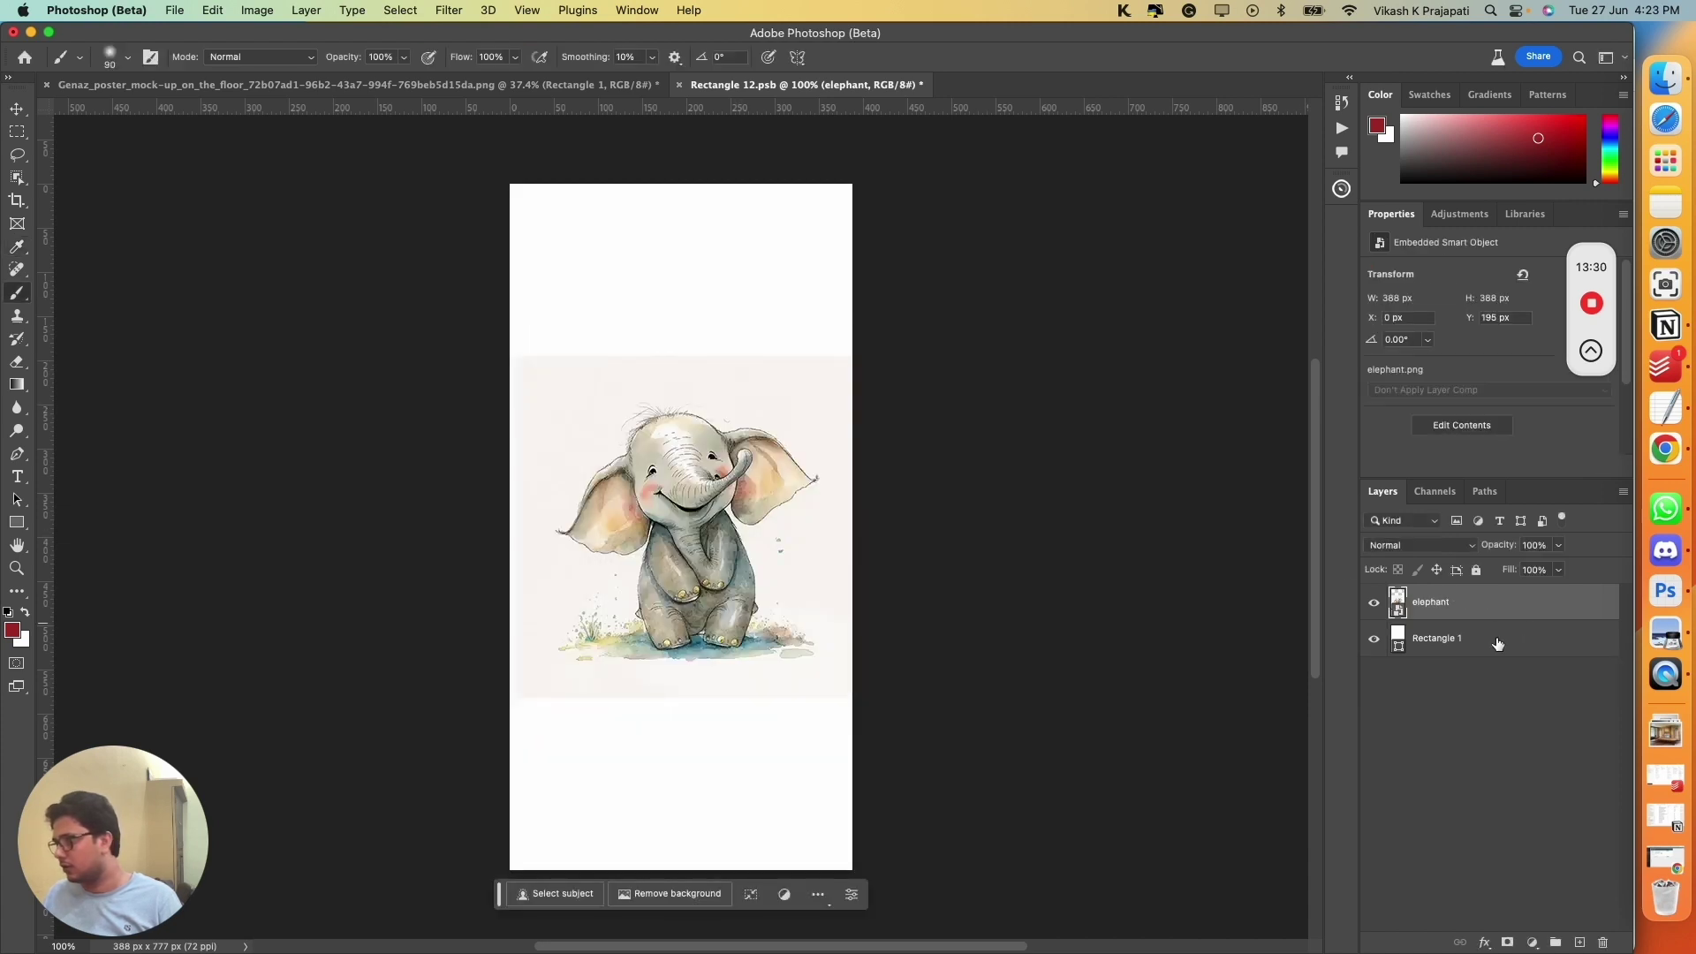
Step: Add a Solid Color fill layer between Rectangle 1 and the elephant, sampling its colour from the artwork's off-white background
{"action": "left_click", "coordinate": [1497, 641]}
{"action": "left_click", "coordinate": [1534, 943]}
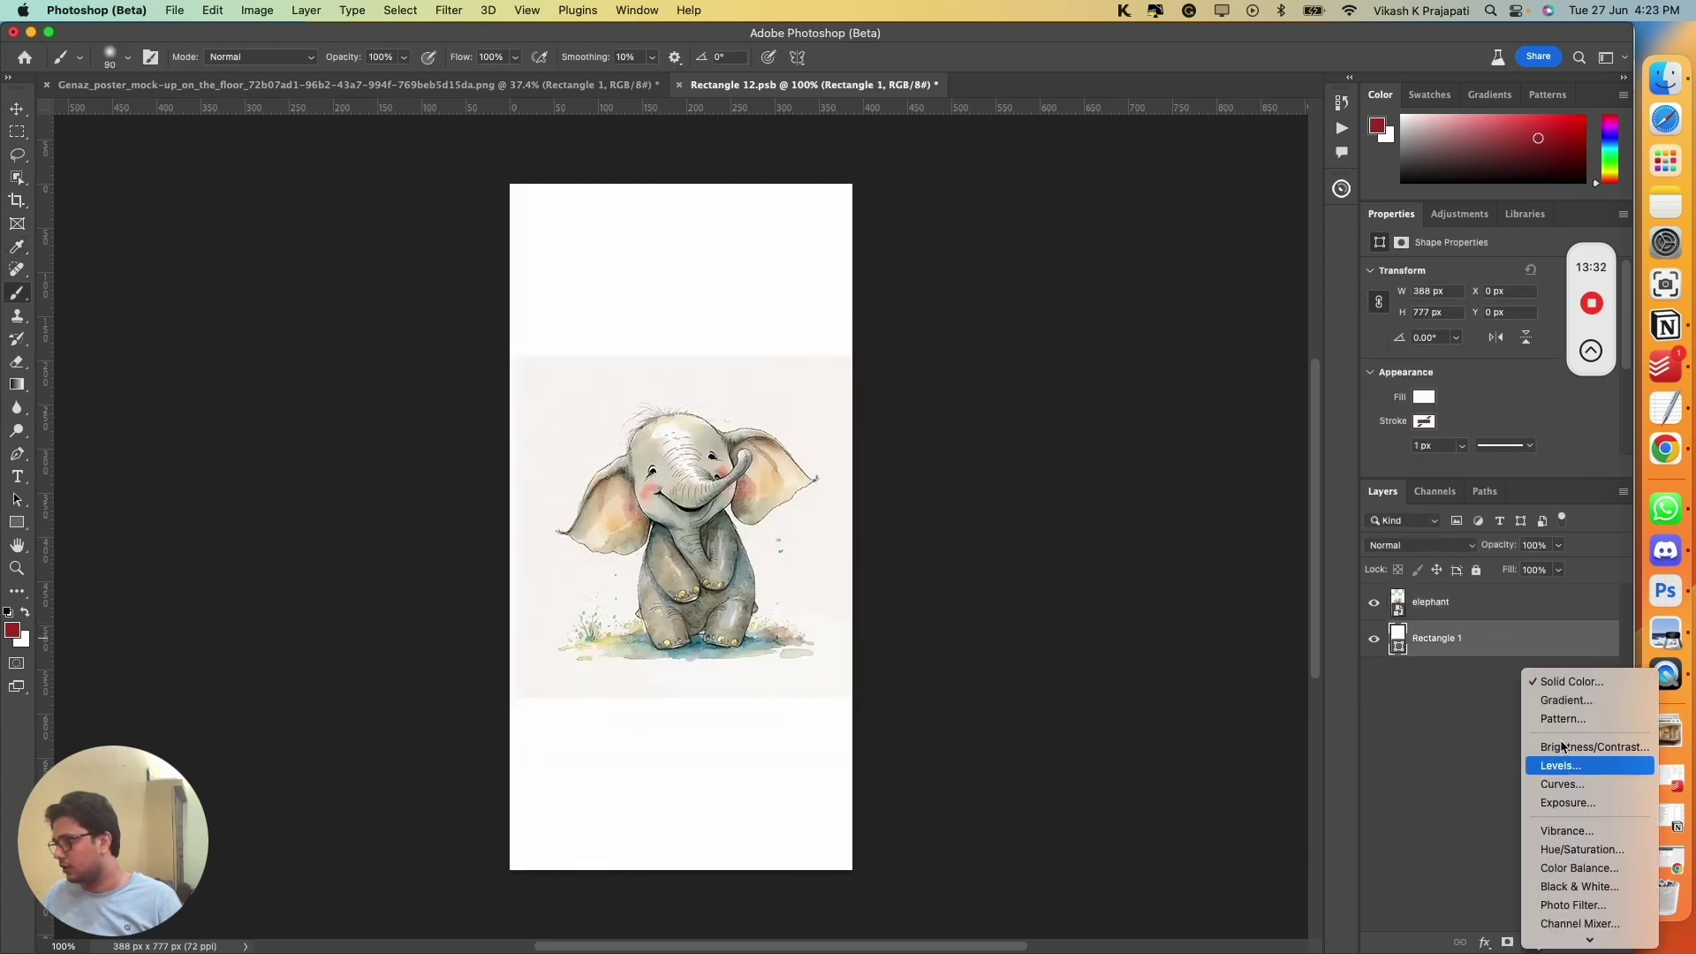
{"action": "left_click", "coordinate": [1576, 682]}
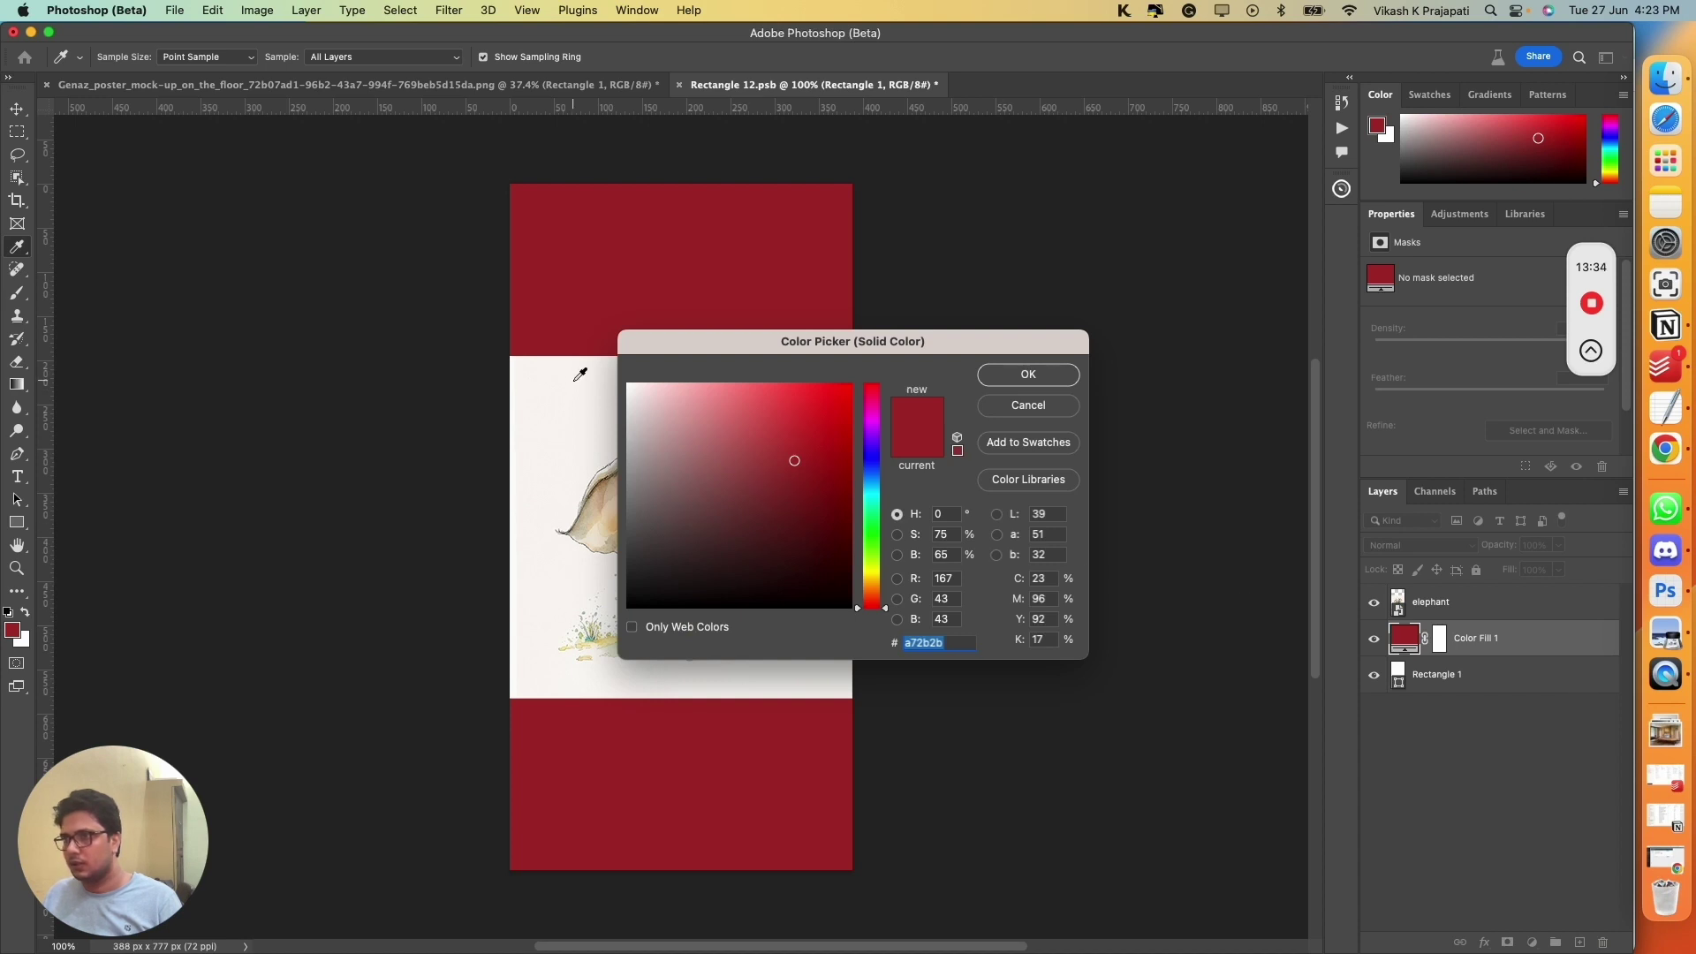
{"action": "left_click", "coordinate": [577, 379]}
{"action": "left_click", "coordinate": [1017, 380]}
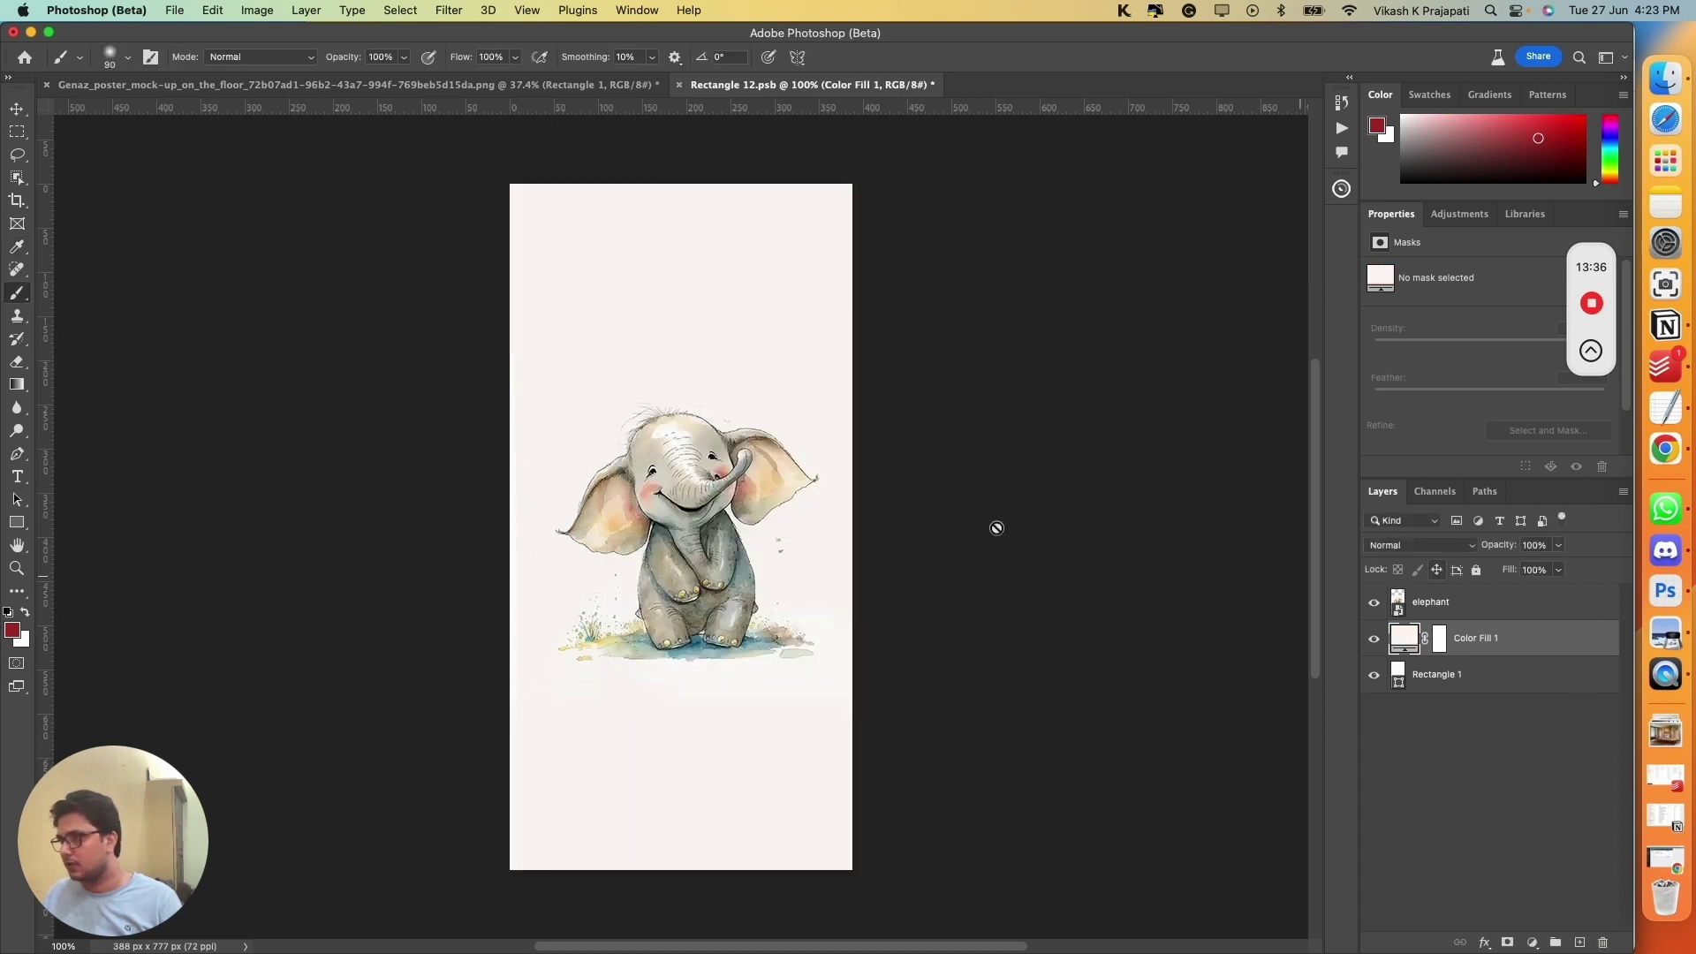
Step: Save and close the smart object, and inspect the elephant artwork in the floor-standing poster frame
{"action": "key", "text": "v"}
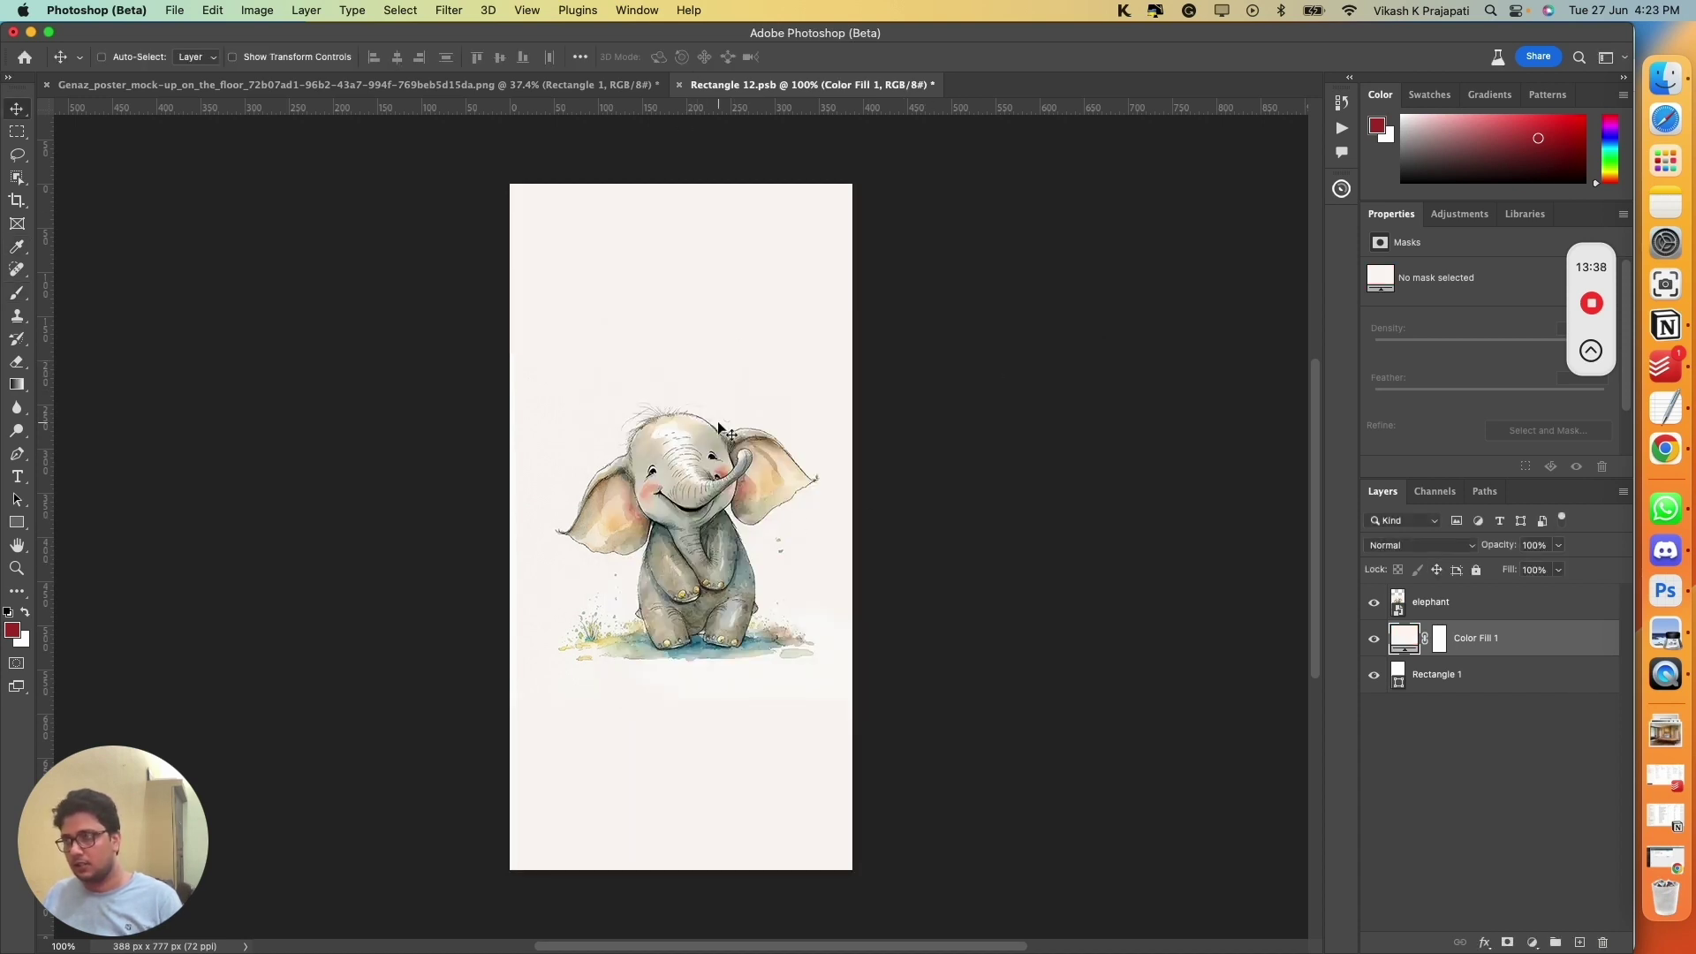
{"action": "key", "text": "ctrl+s"}
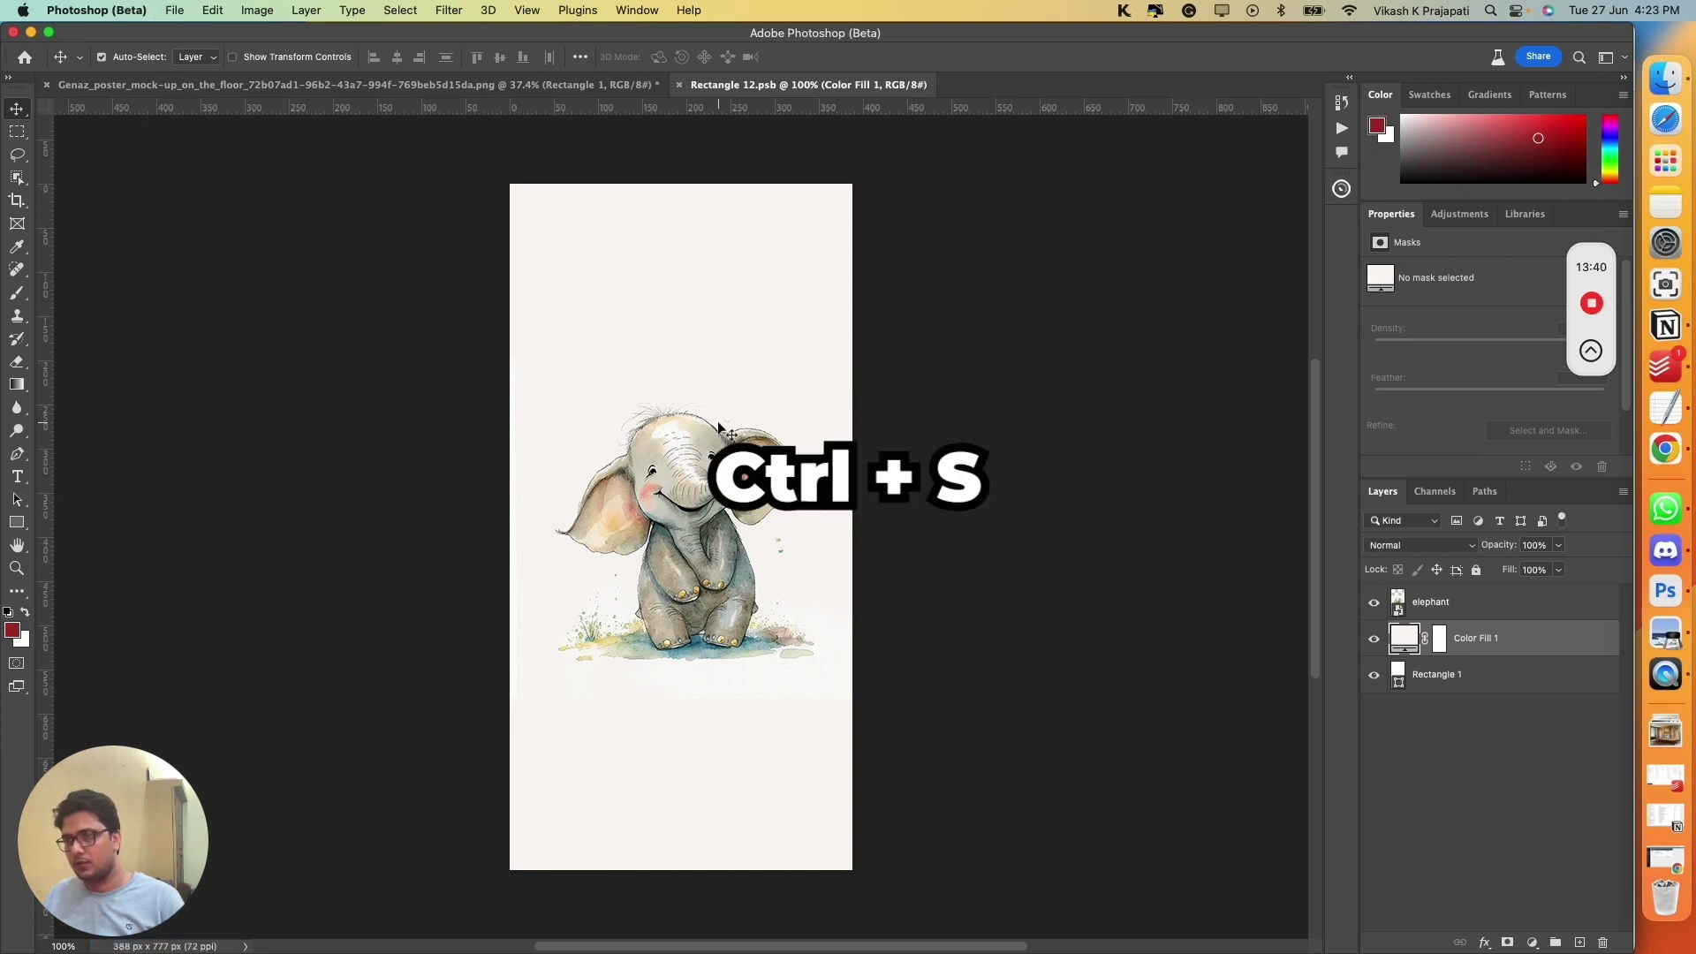
{"action": "key", "text": "ctrl+w"}
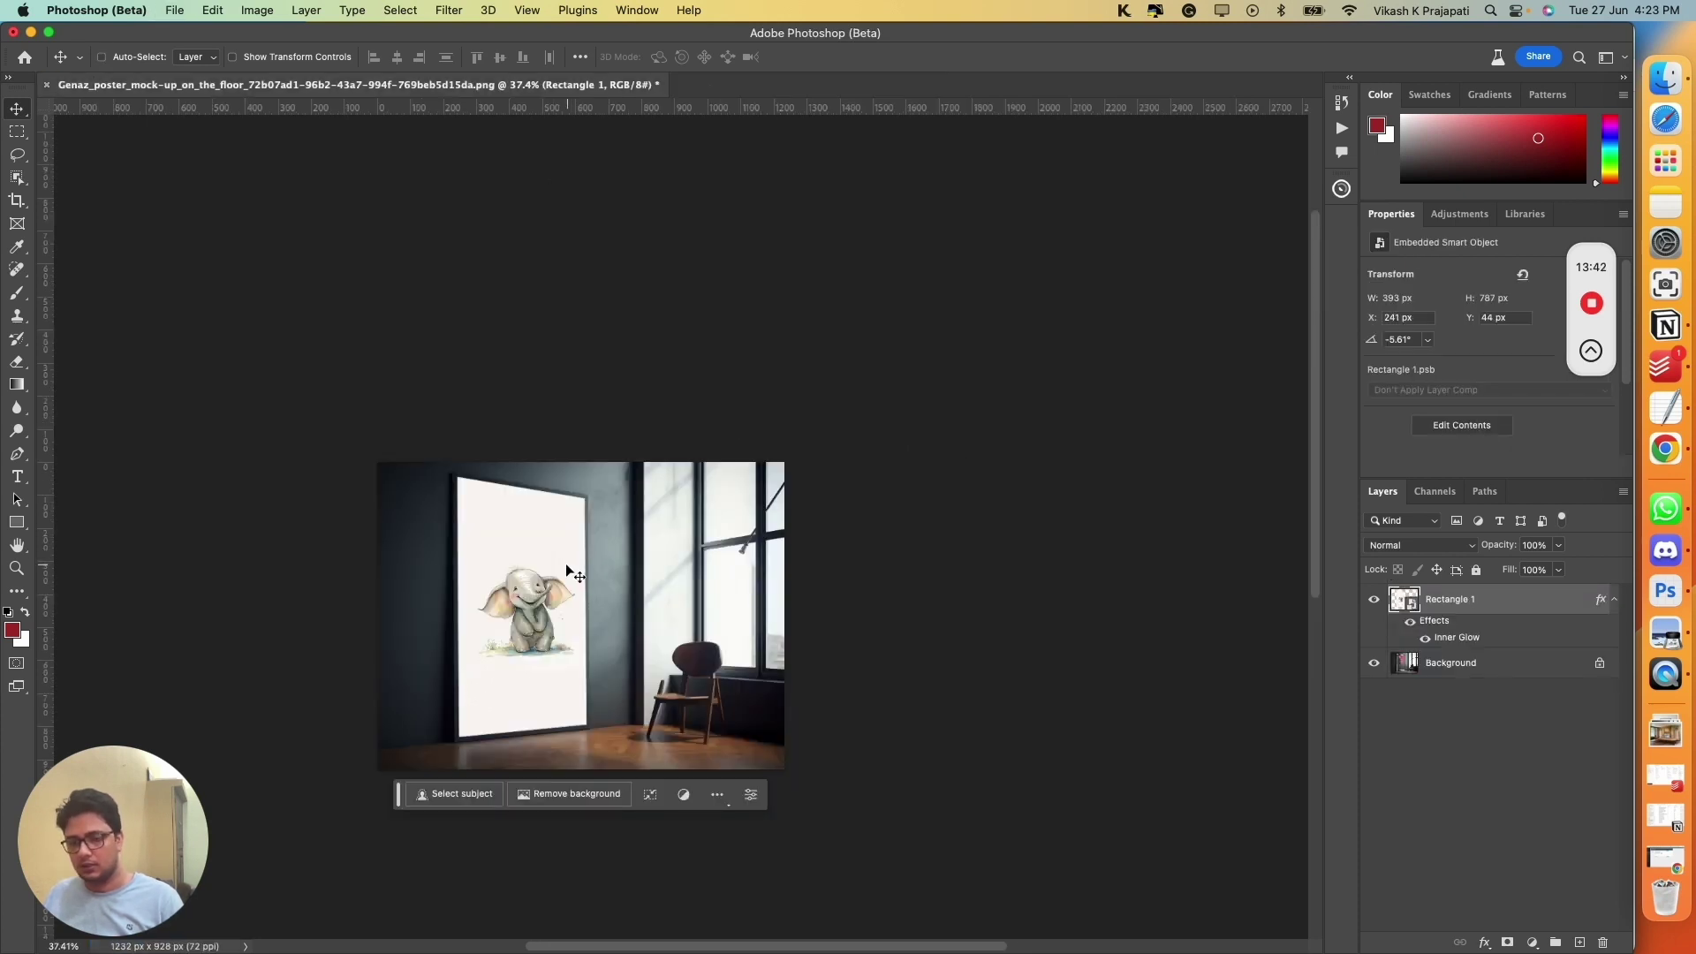
{"action": "scroll", "coordinate": [501, 587], "scroll_direction": "up", "scroll_amount": 3}
{"action": "scroll", "coordinate": [507, 580], "scroll_direction": "up", "scroll_amount": 1}
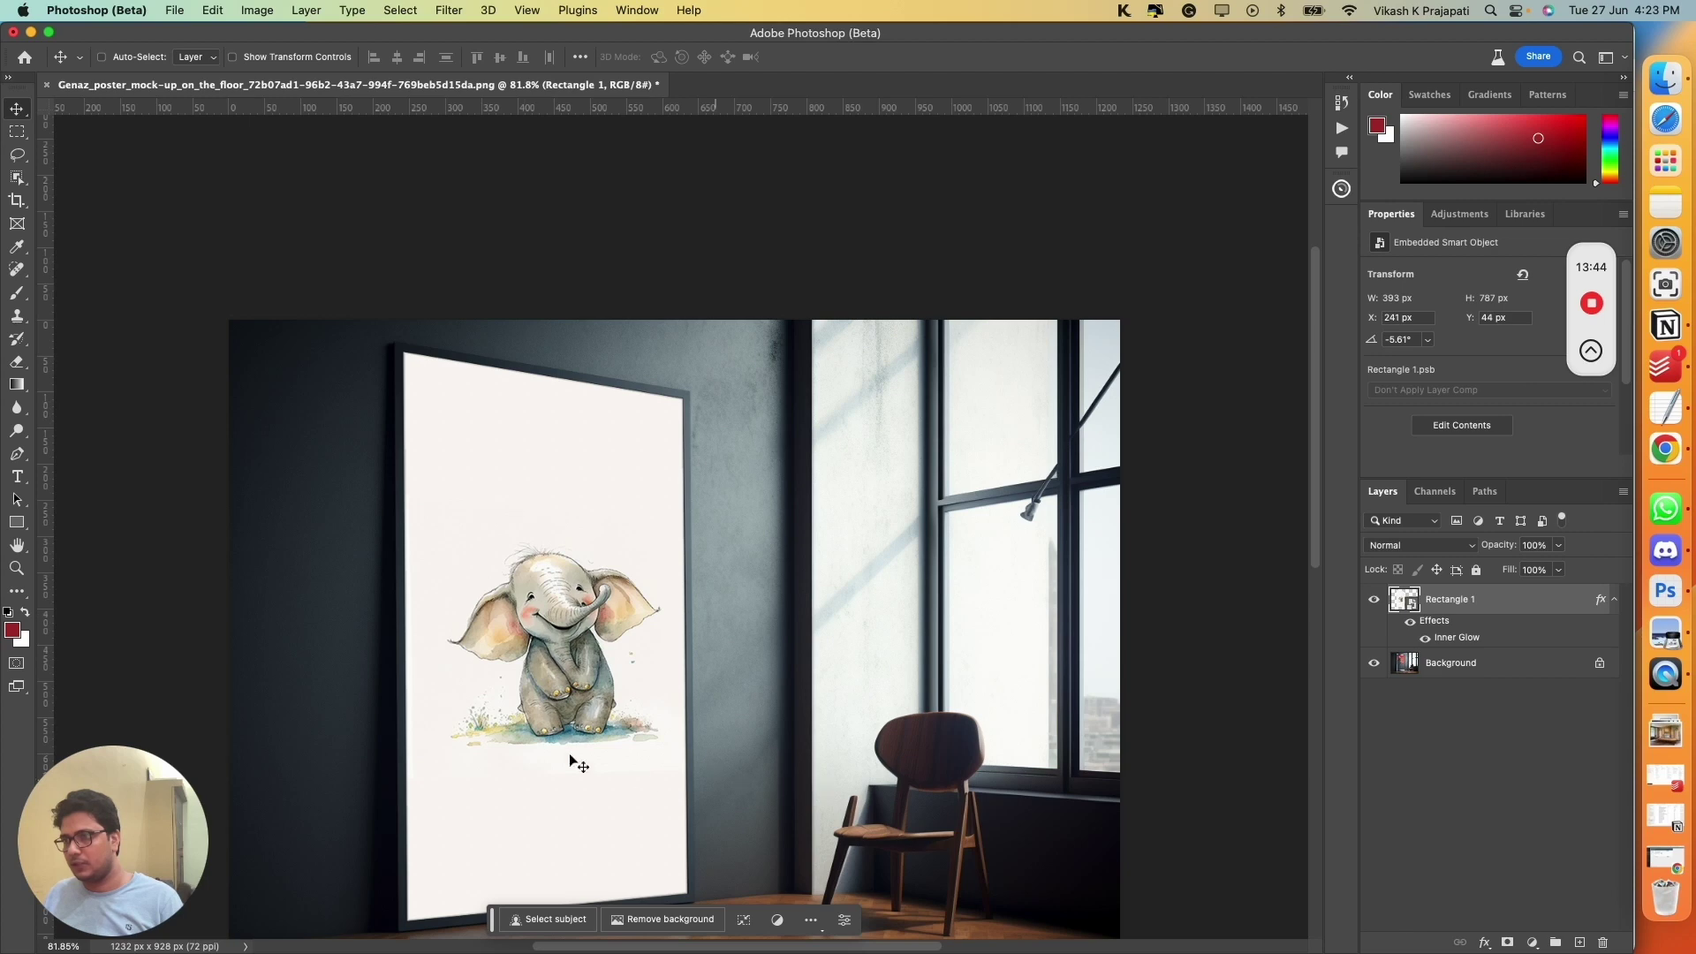
{"action": "scroll", "coordinate": [621, 611], "scroll_direction": "down", "scroll_amount": 5}
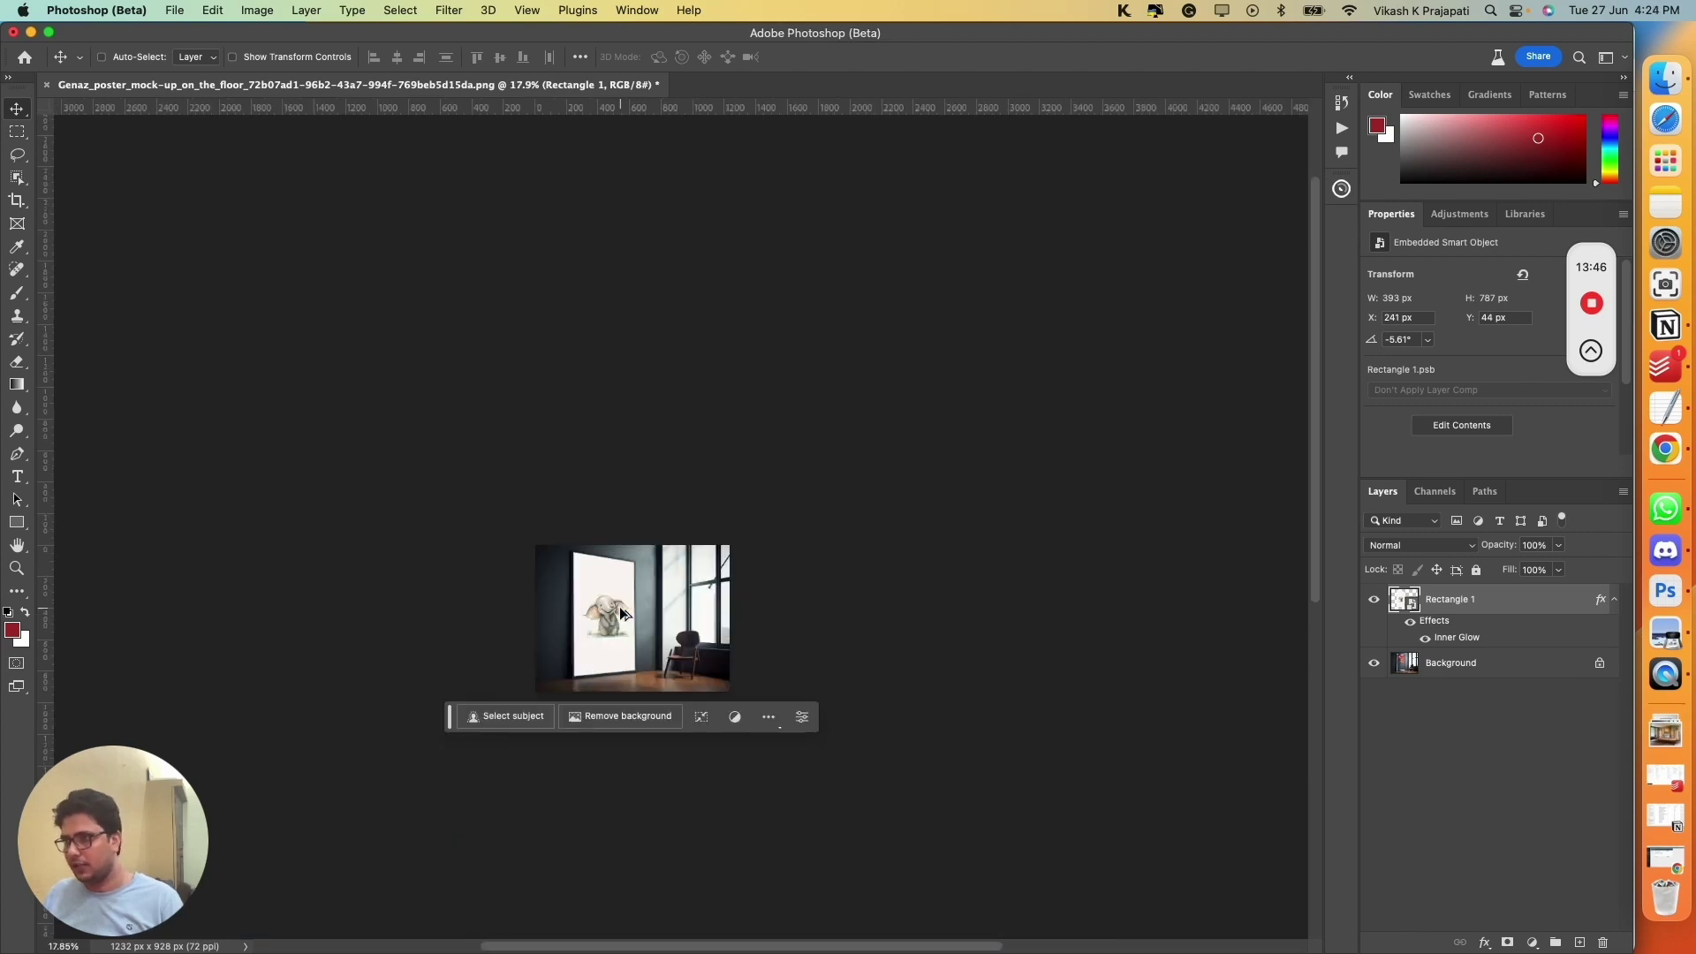
{"action": "scroll", "coordinate": [621, 611], "scroll_direction": "up", "scroll_amount": 8}
{"action": "scroll", "coordinate": [620, 611], "scroll_direction": "down", "scroll_amount": 6}
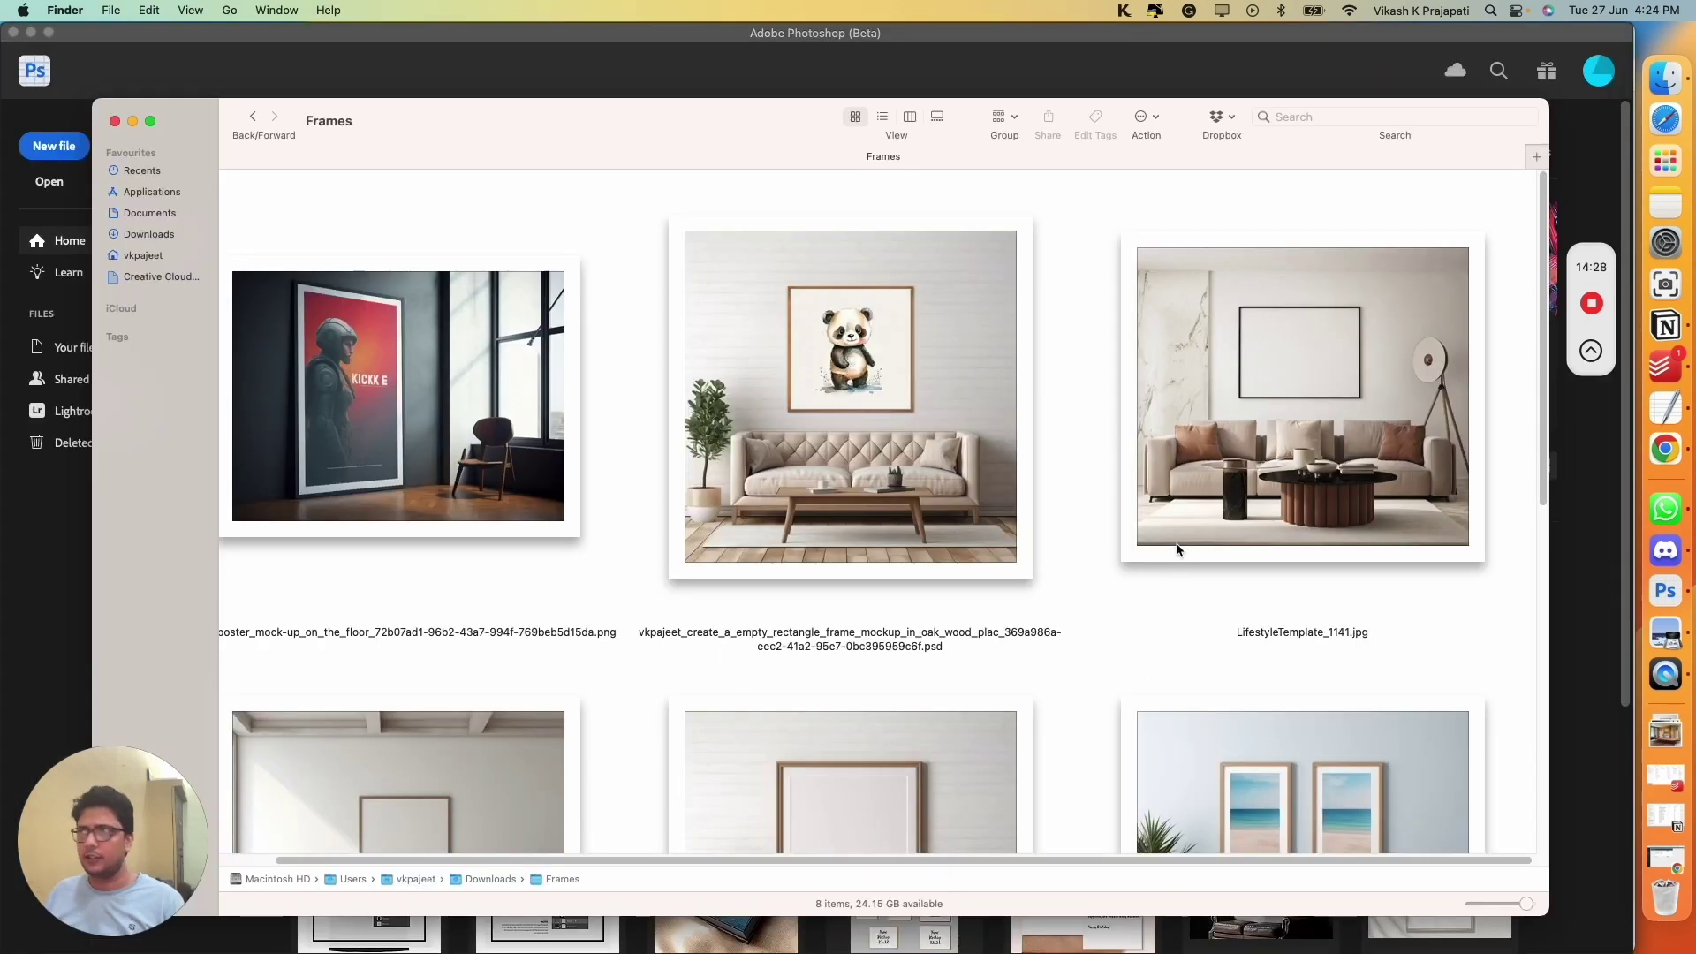
Step: Open LifestyleTemplate_1141.jpg from the Frames folder in Adobe Photoshop (Beta)
{"action": "left_click", "coordinate": [1194, 450]}
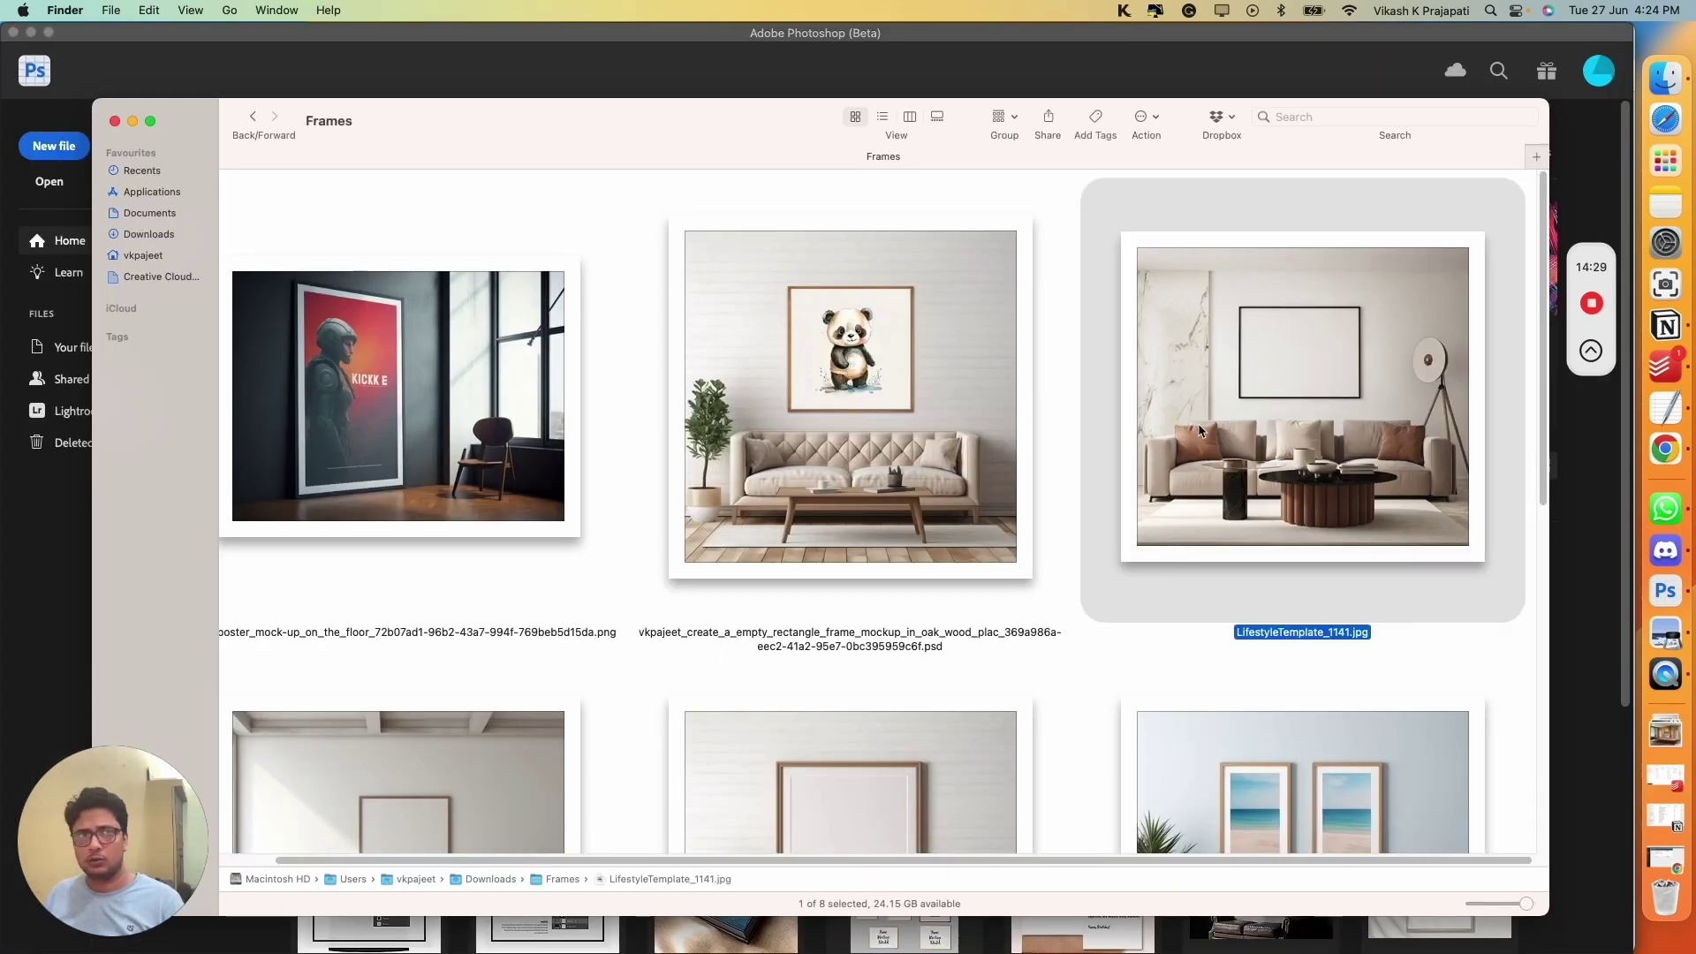
{"action": "right_click", "coordinate": [1210, 332]}
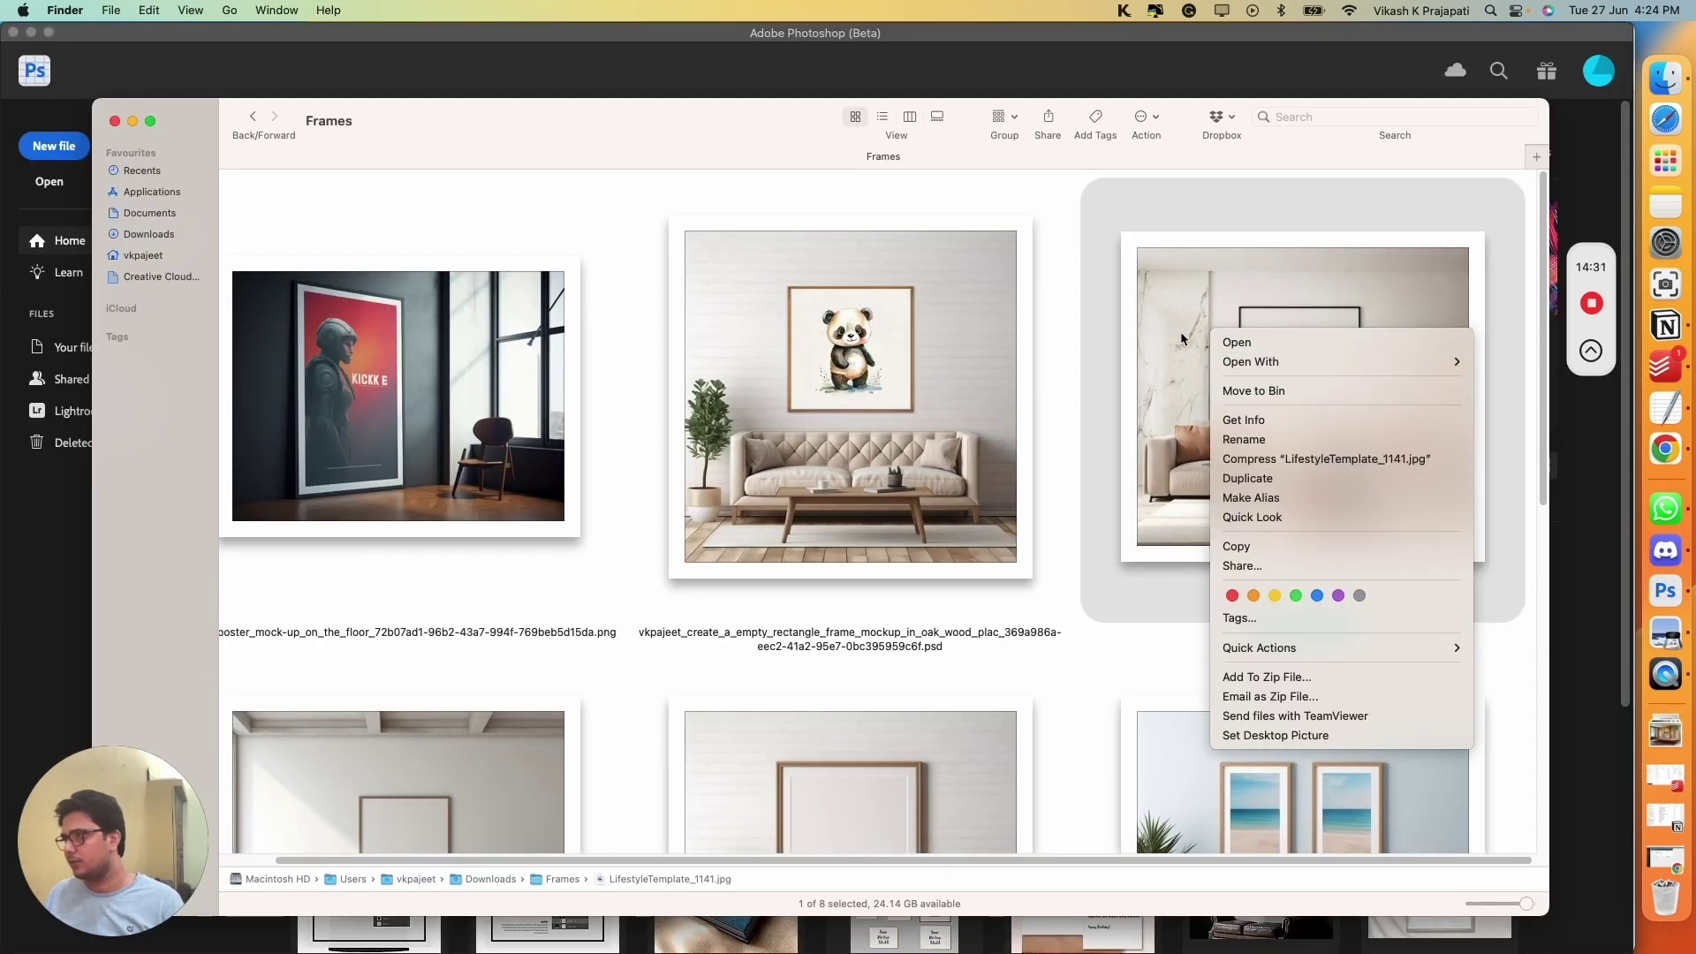
{"action": "mouse_move", "coordinate": [1260, 370]}
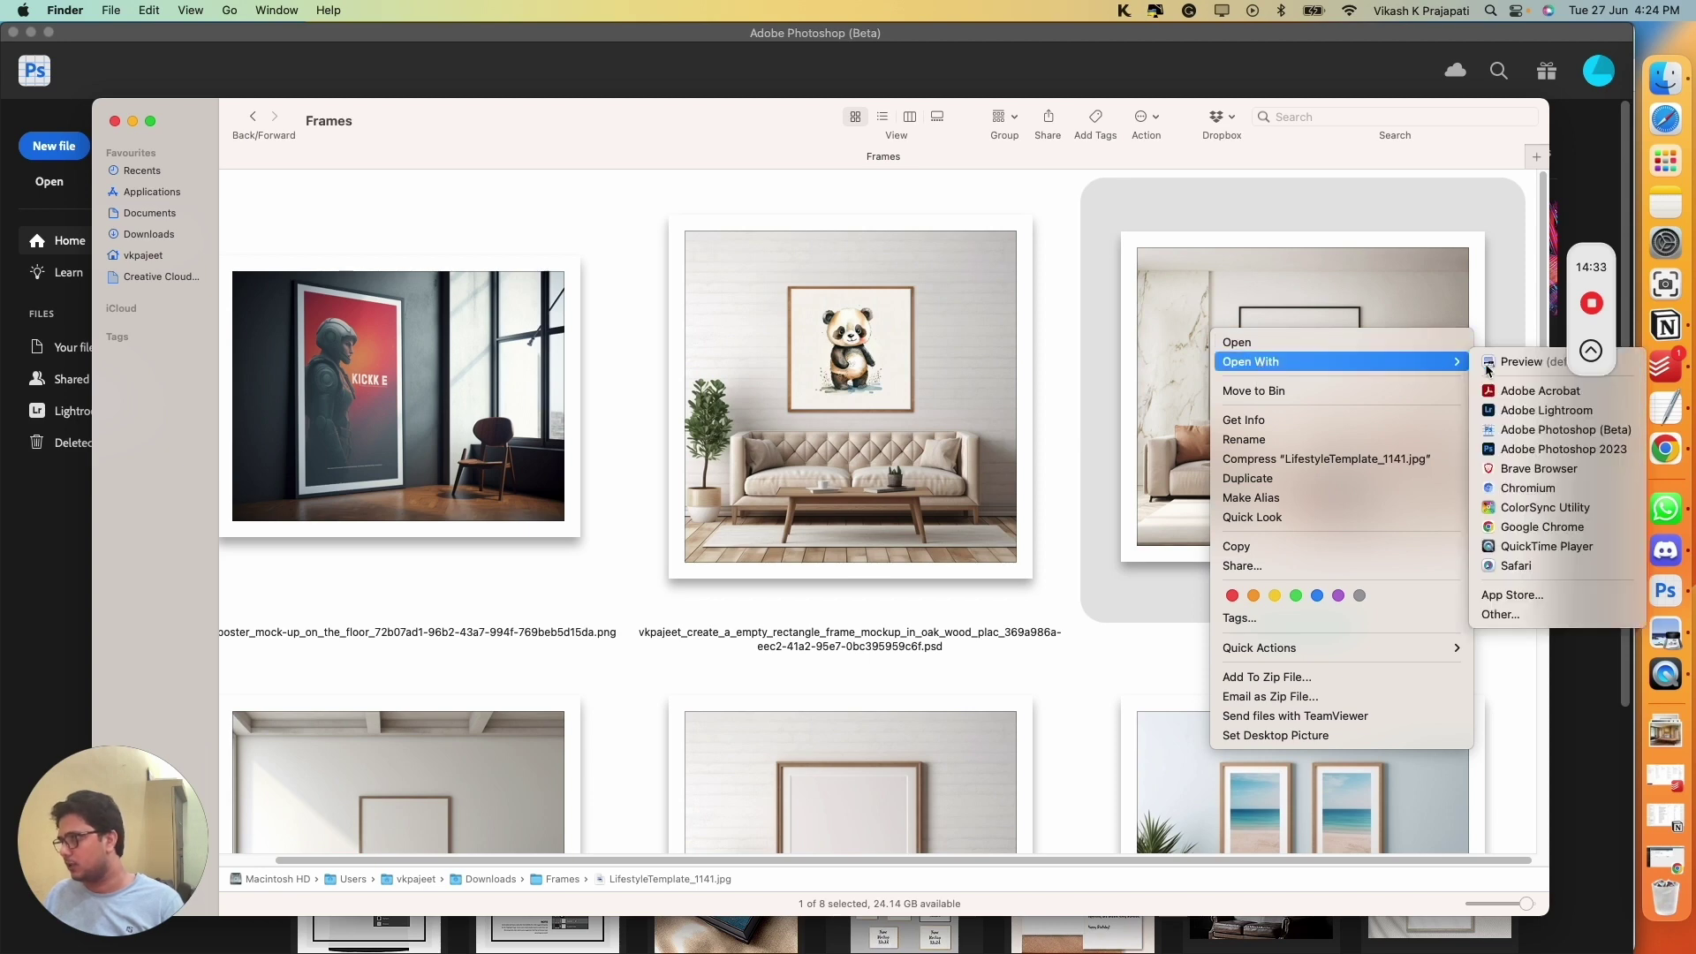
{"action": "left_click", "coordinate": [1565, 429]}
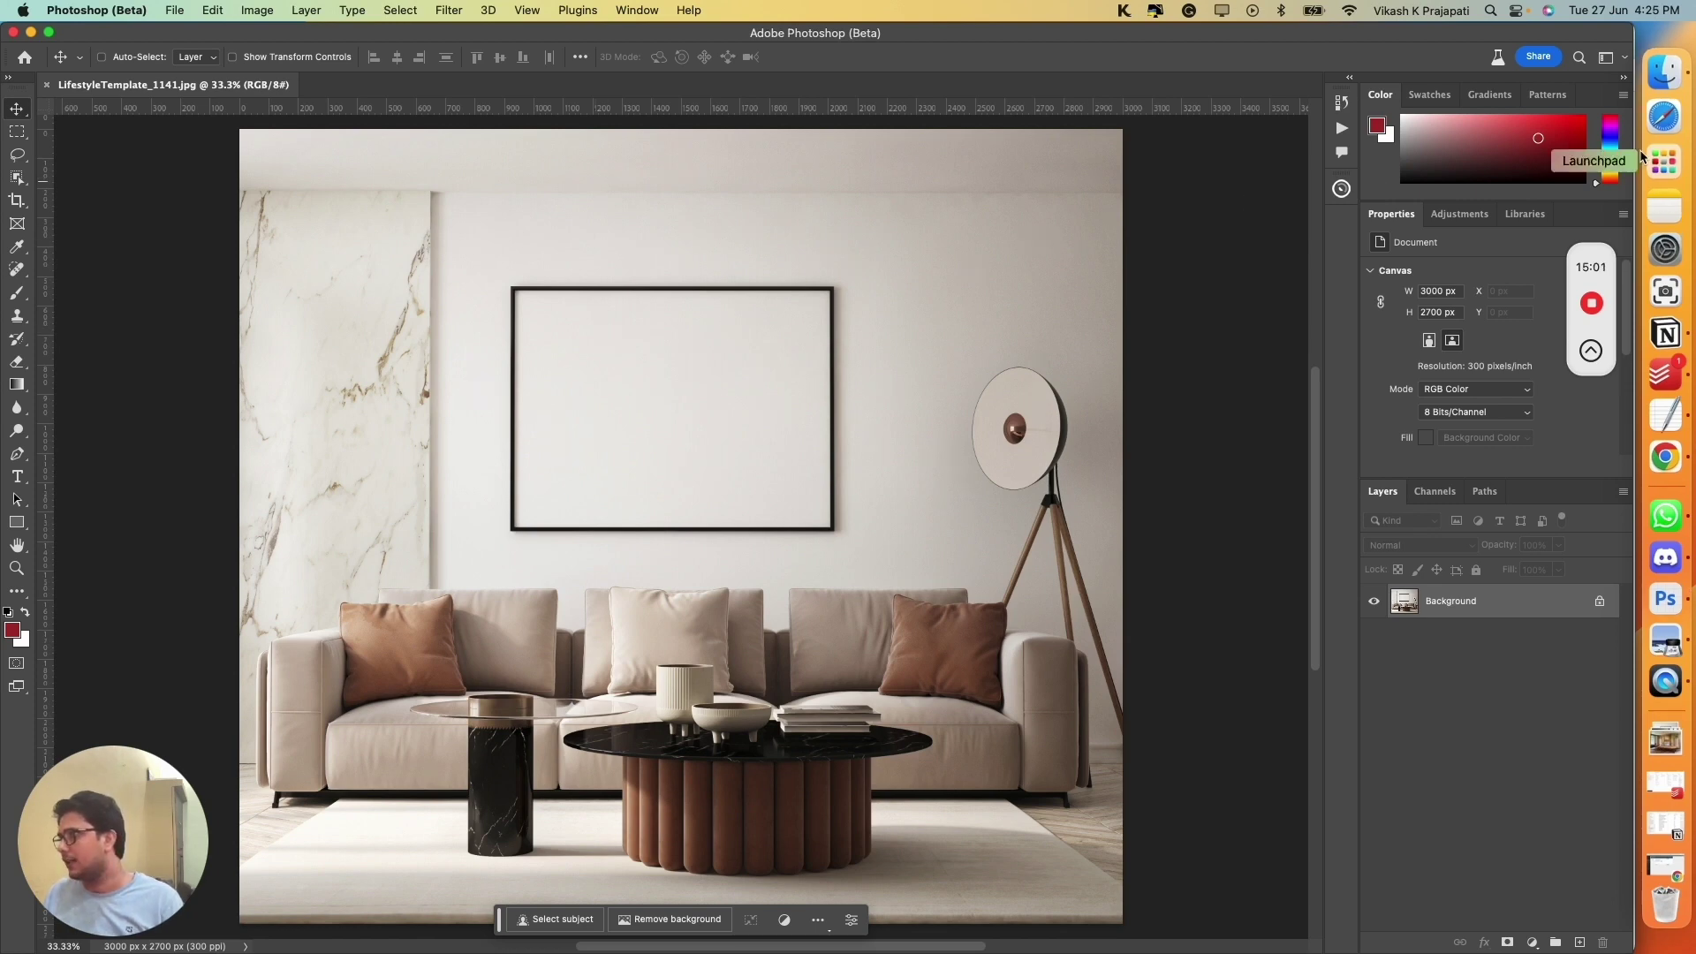
Step: Place fox.png from the nursery art folder into the LifestyleTemplate_1141.jpg document
{"action": "left_click", "coordinate": [1664, 77]}
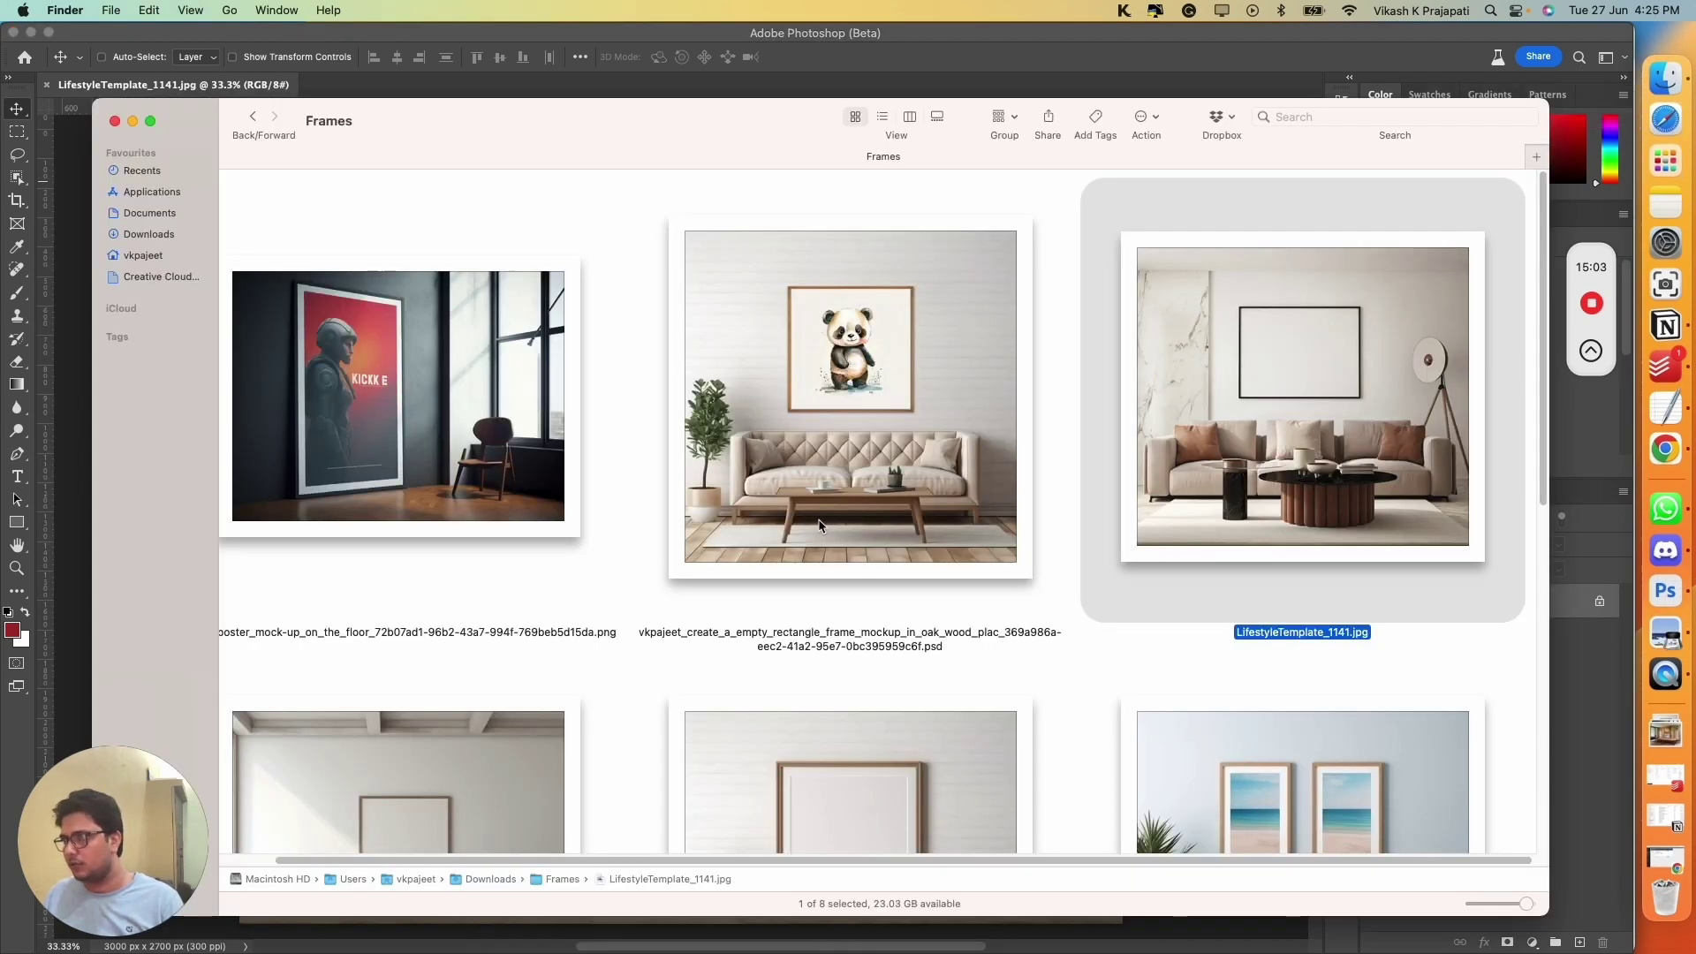
{"action": "scroll", "coordinate": [818, 517], "scroll_direction": "down", "scroll_amount": 10}
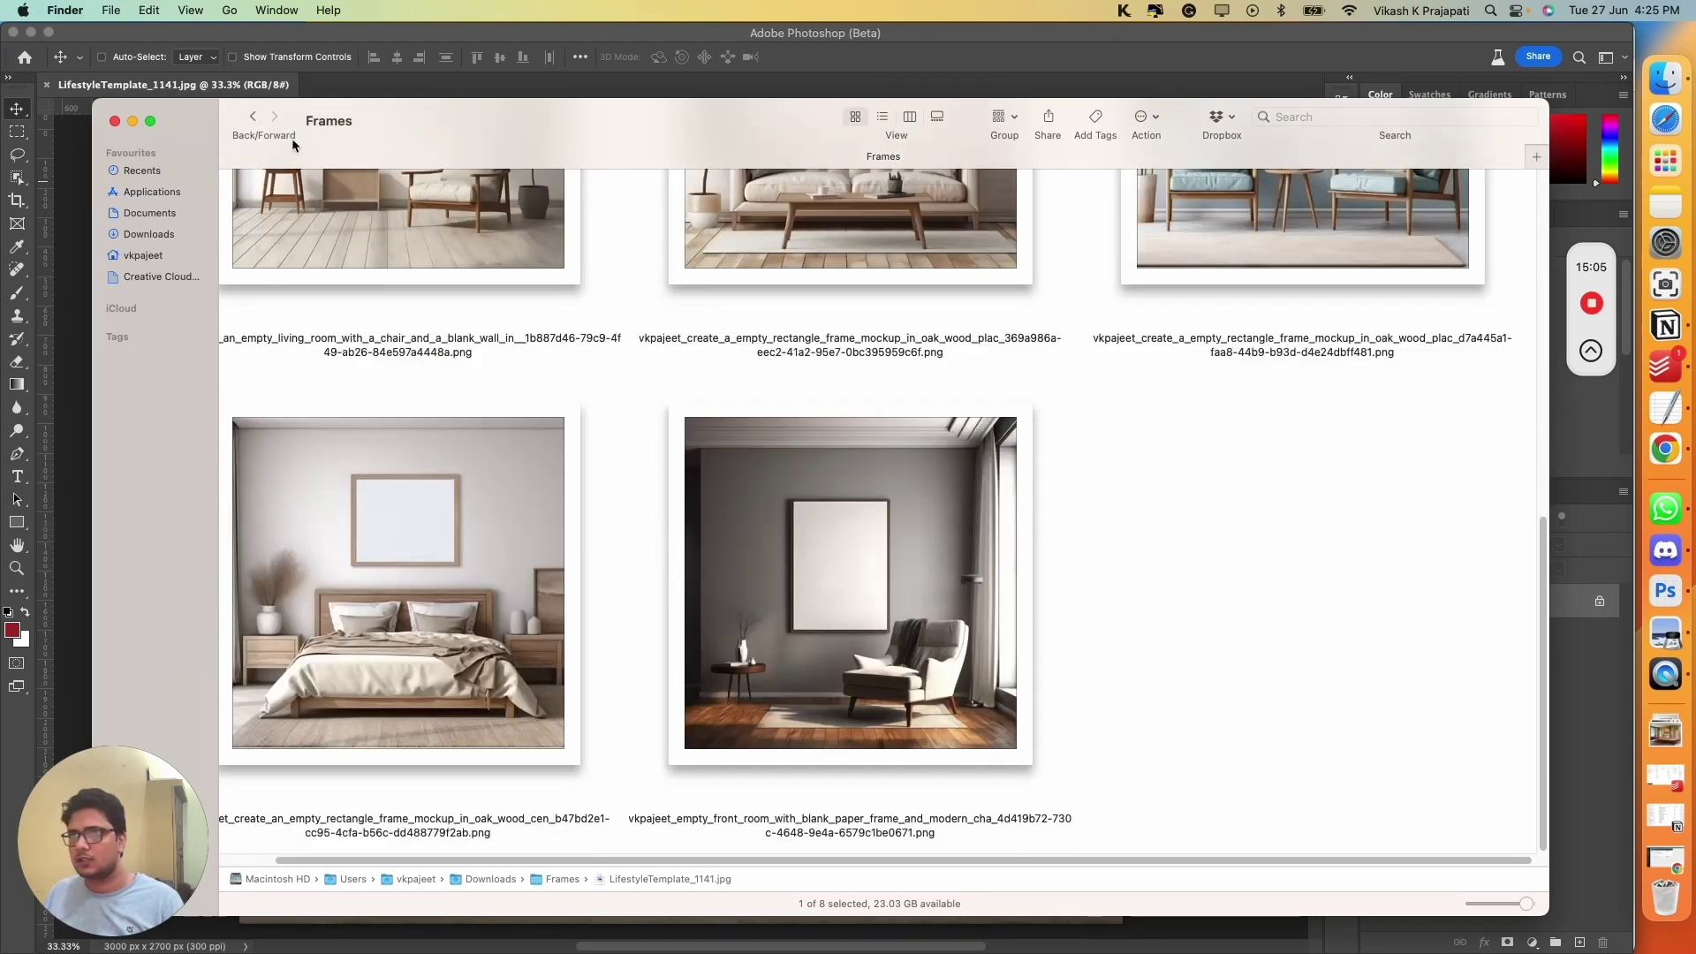
{"action": "left_click", "coordinate": [255, 120]}
{"action": "key", "text": "ctrl+Up"}
{"action": "left_click_drag", "start_coordinate": [1316, 303], "coordinate": [647, 429]}
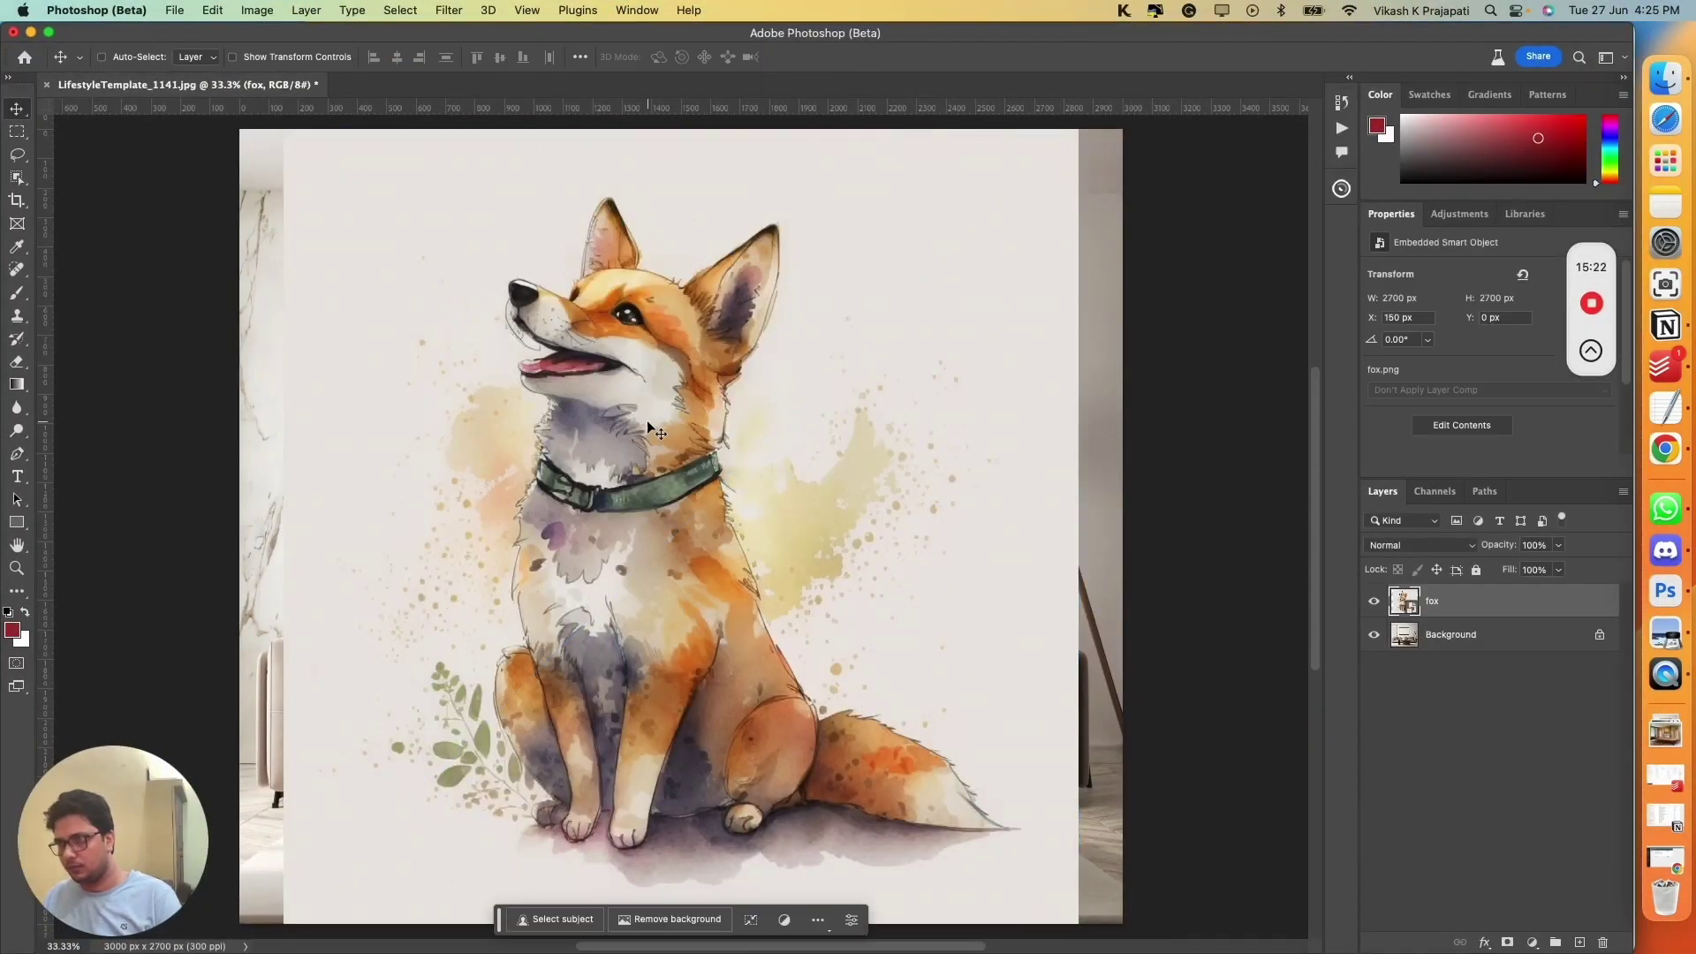
Step: Scale the fox artwork to about 808 px square, fitting the inner height of the black wall frame and centred in it
{"action": "left_click_drag", "start_coordinate": [681, 131], "coordinate": [664, 655]}
{"action": "left_click_drag", "start_coordinate": [664, 776], "coordinate": [662, 408]}
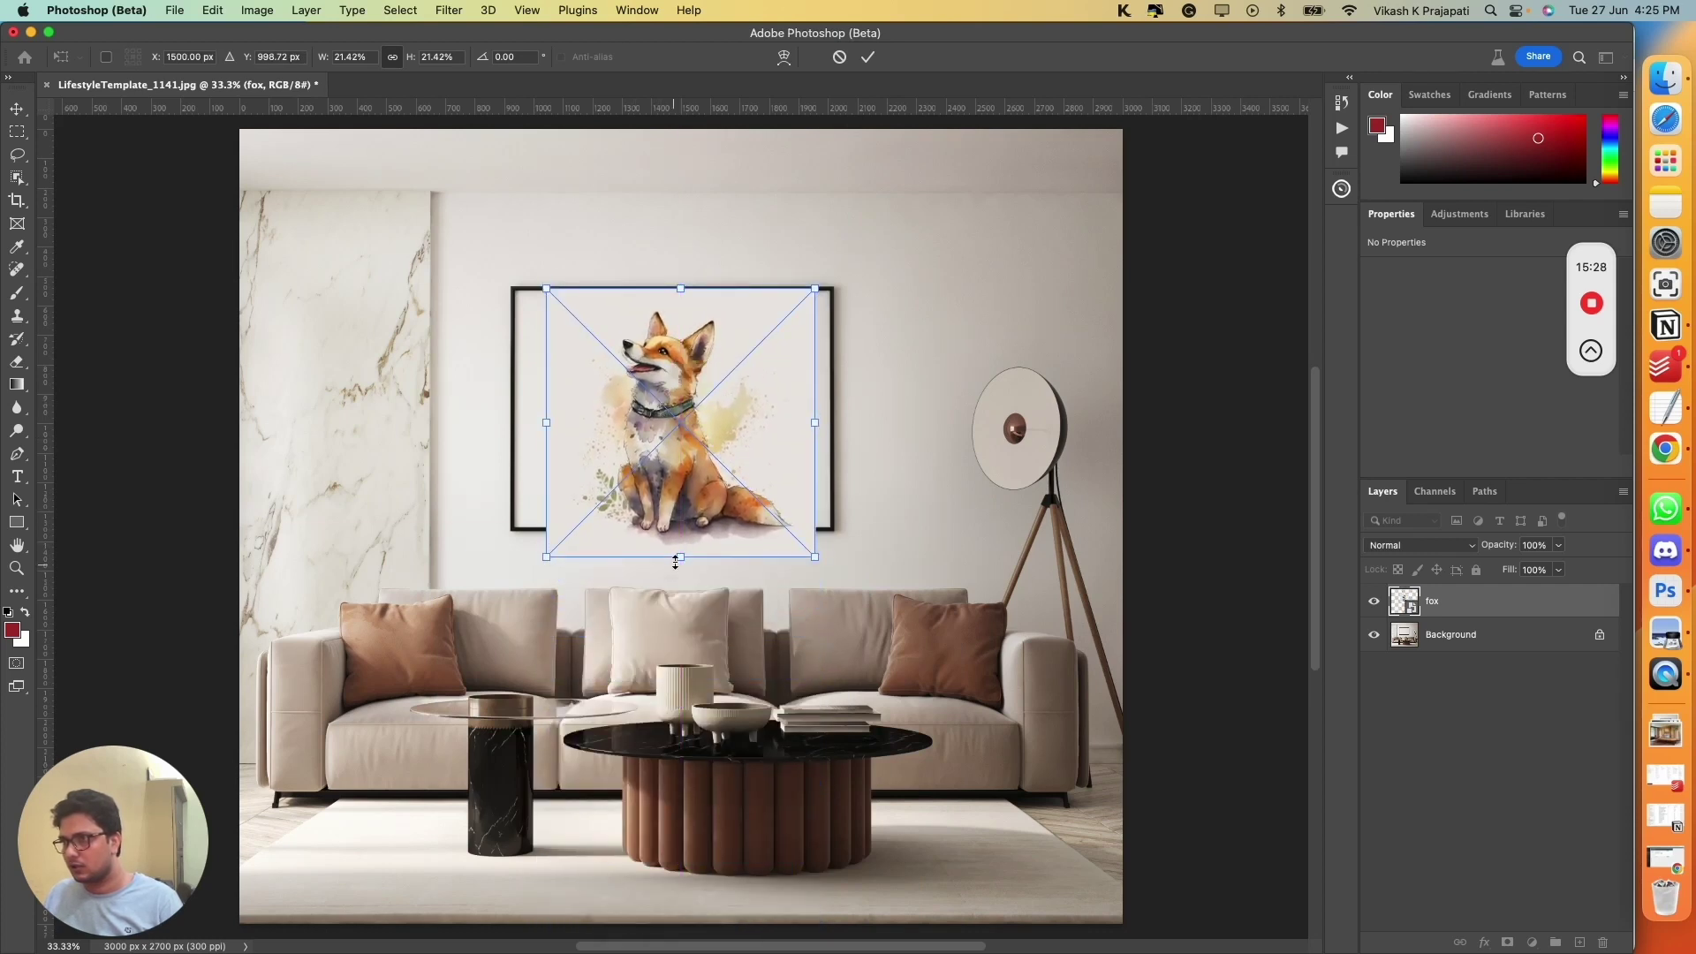
{"action": "left_click_drag", "start_coordinate": [680, 556], "coordinate": [680, 527]}
{"action": "key", "text": "Return"}
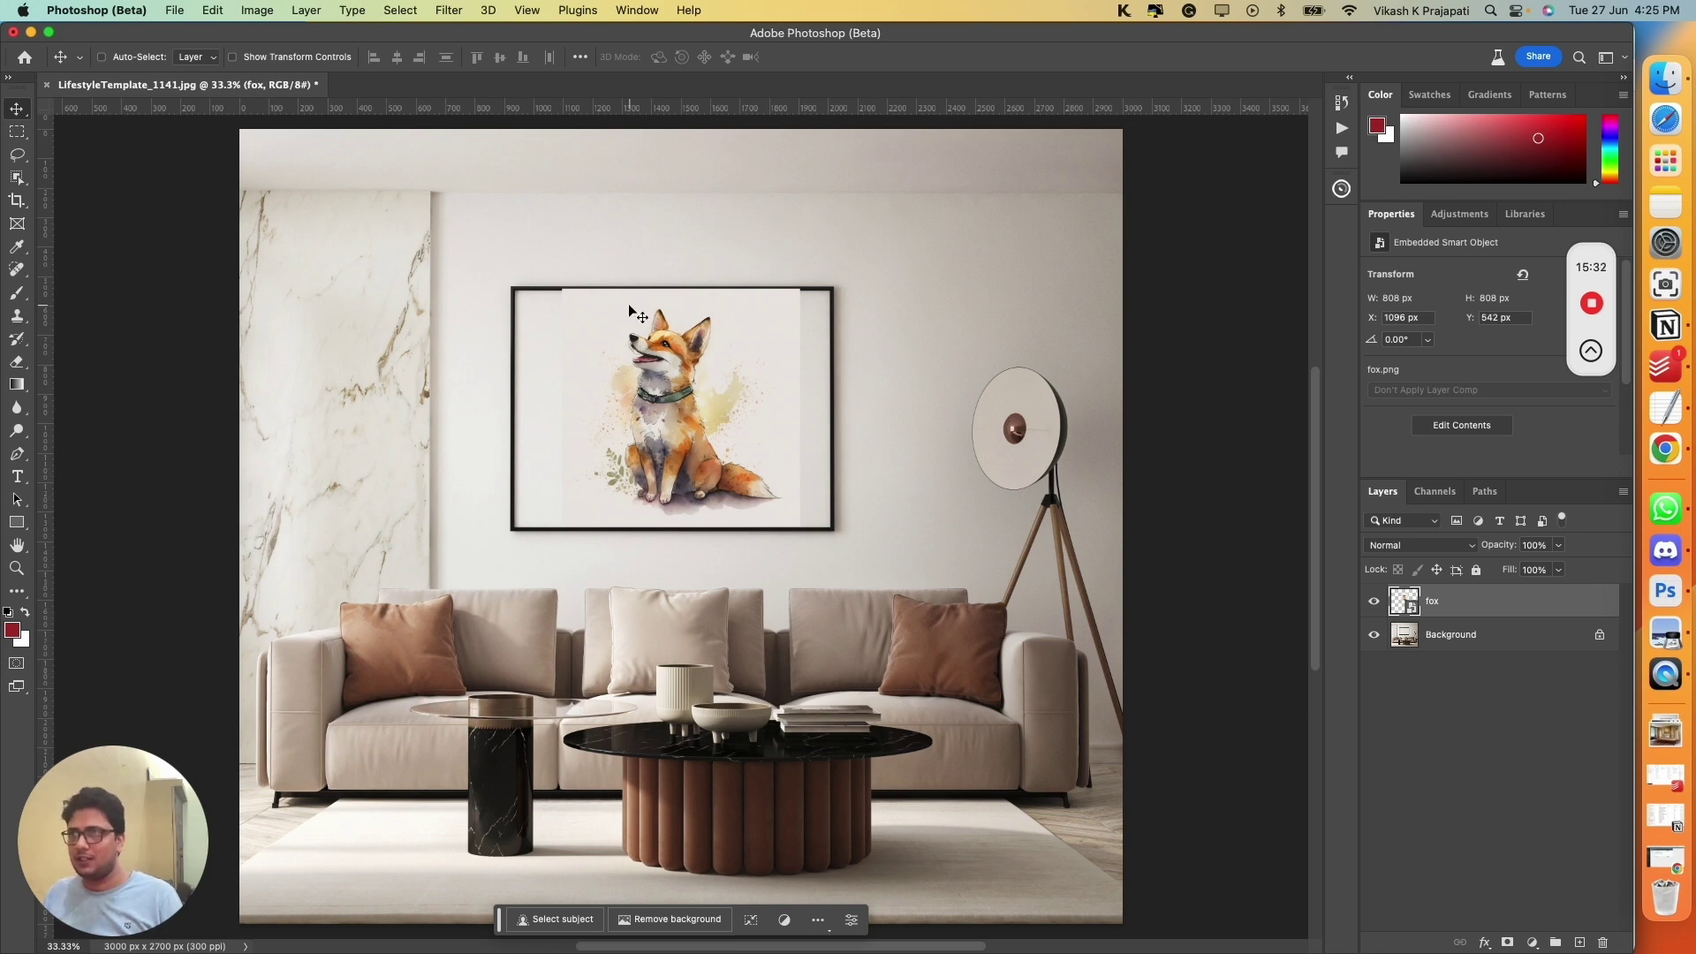
{"action": "scroll", "coordinate": [628, 304], "scroll_direction": "up", "scroll_amount": 3}
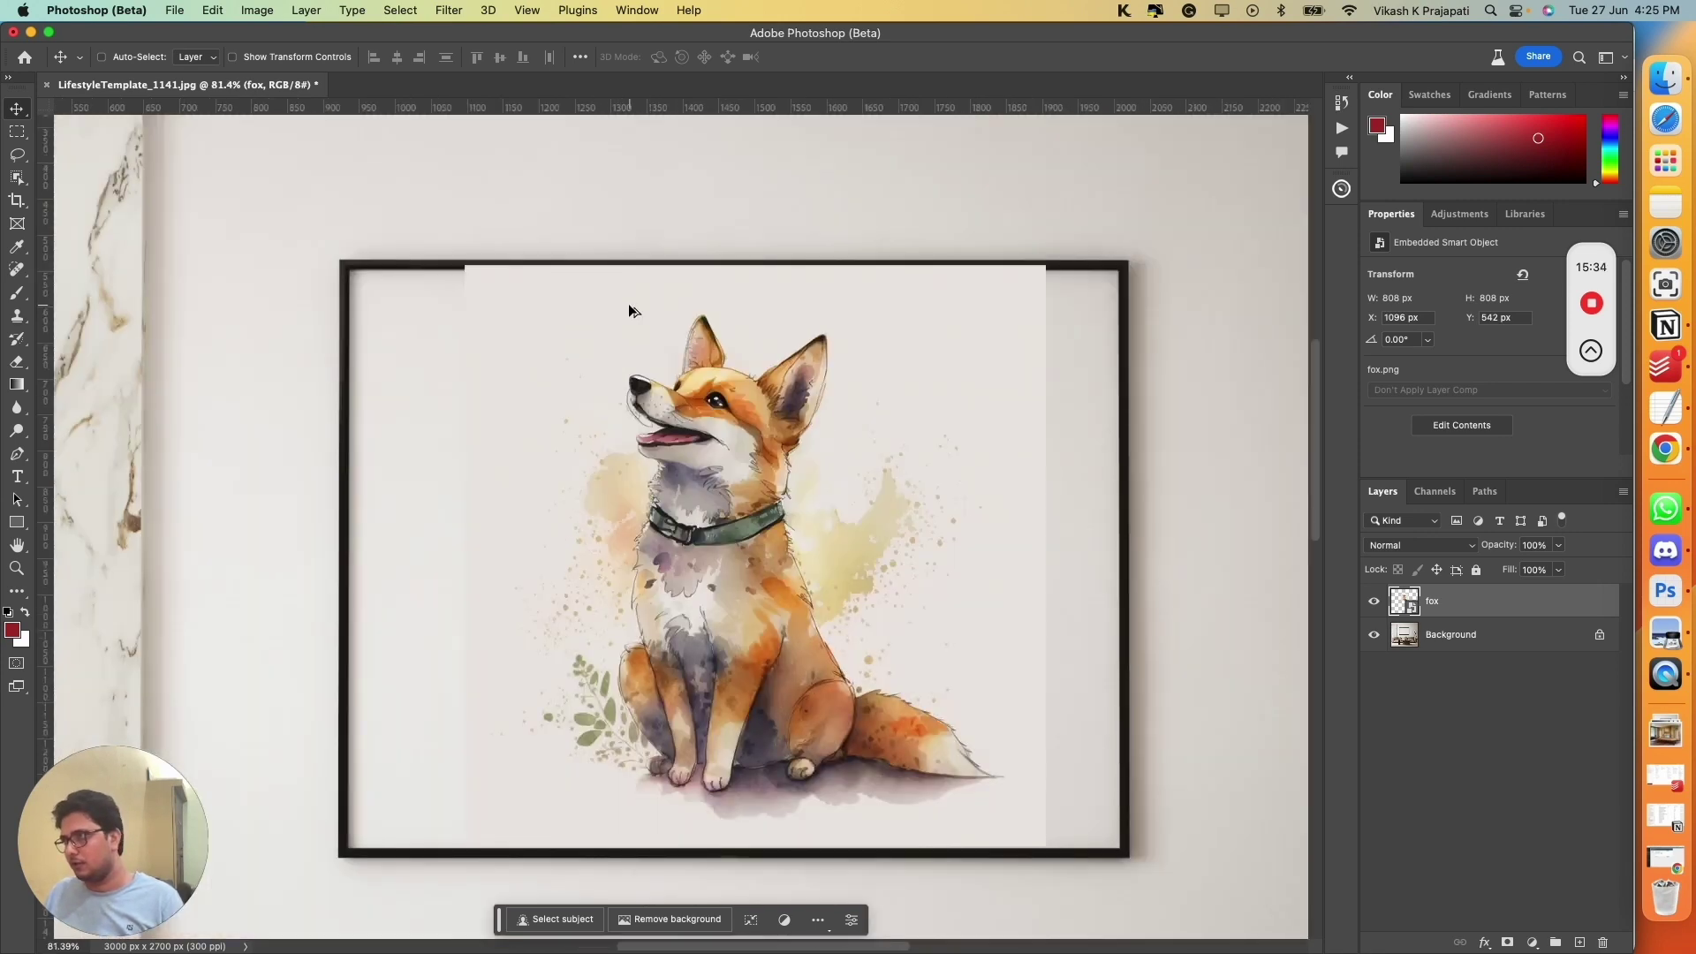
Step: Scale the fox artwork down to about 800 px square so its upper edge sits just inside the black frame
{"action": "scroll", "coordinate": [628, 304], "scroll_direction": "down", "scroll_amount": 5}
{"action": "scroll", "coordinate": [628, 304], "scroll_direction": "up", "scroll_amount": 4}
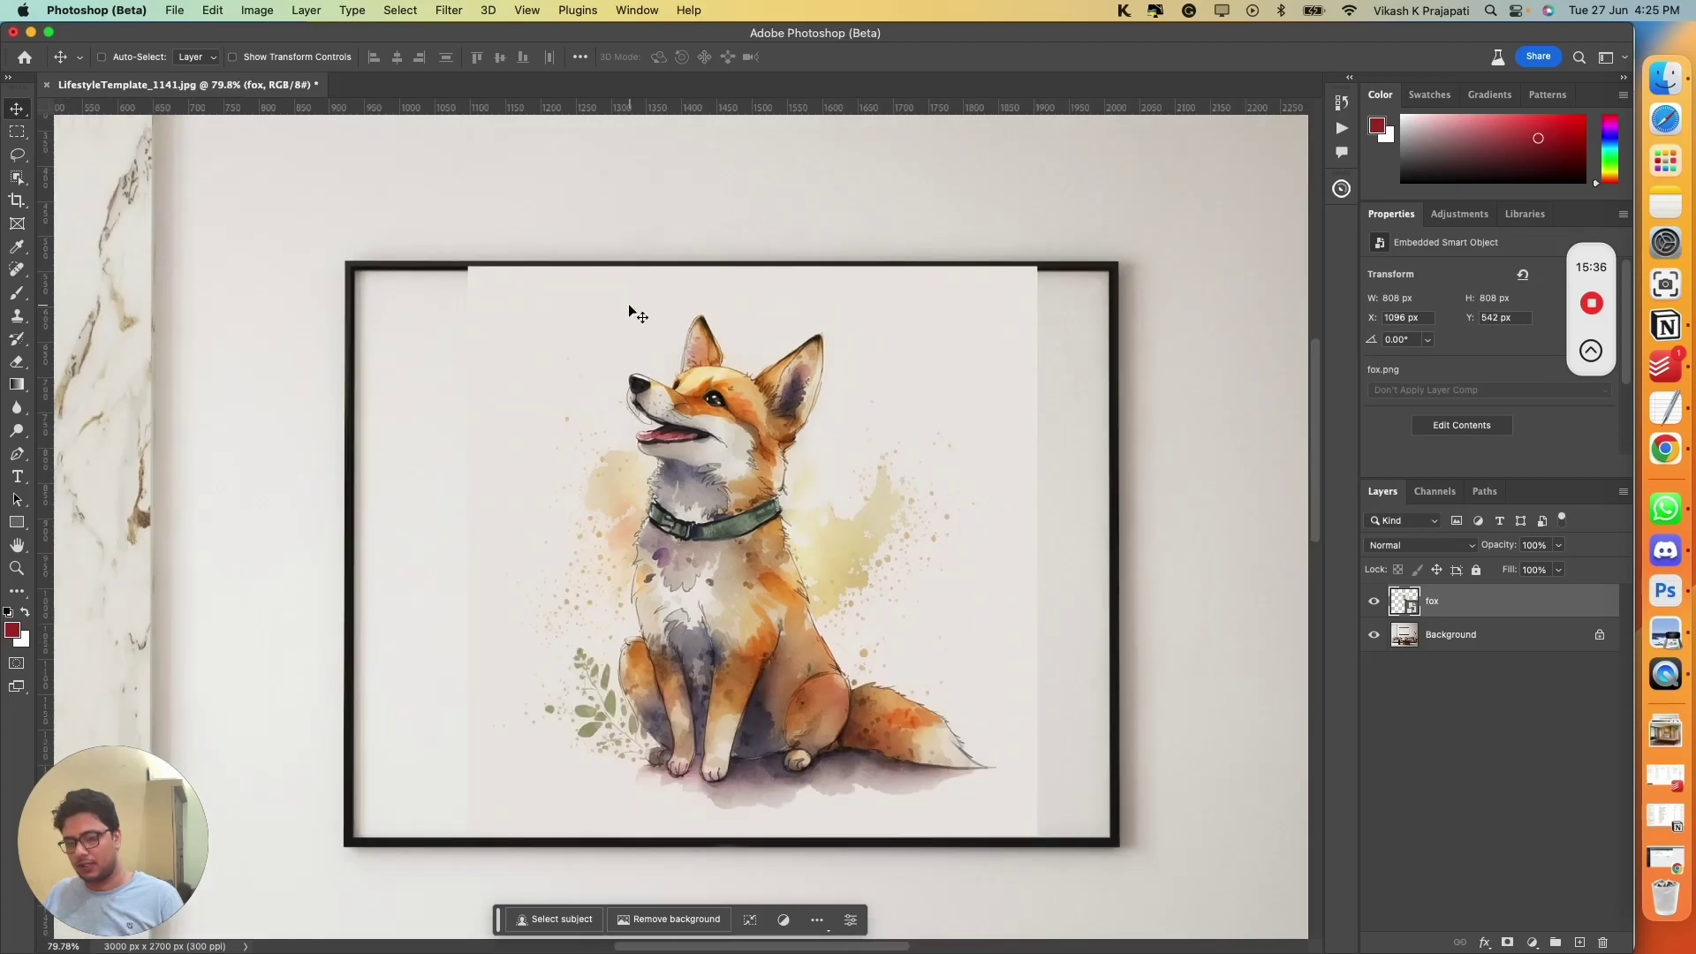
{"action": "scroll", "coordinate": [627, 304], "scroll_direction": "down", "scroll_amount": 2}
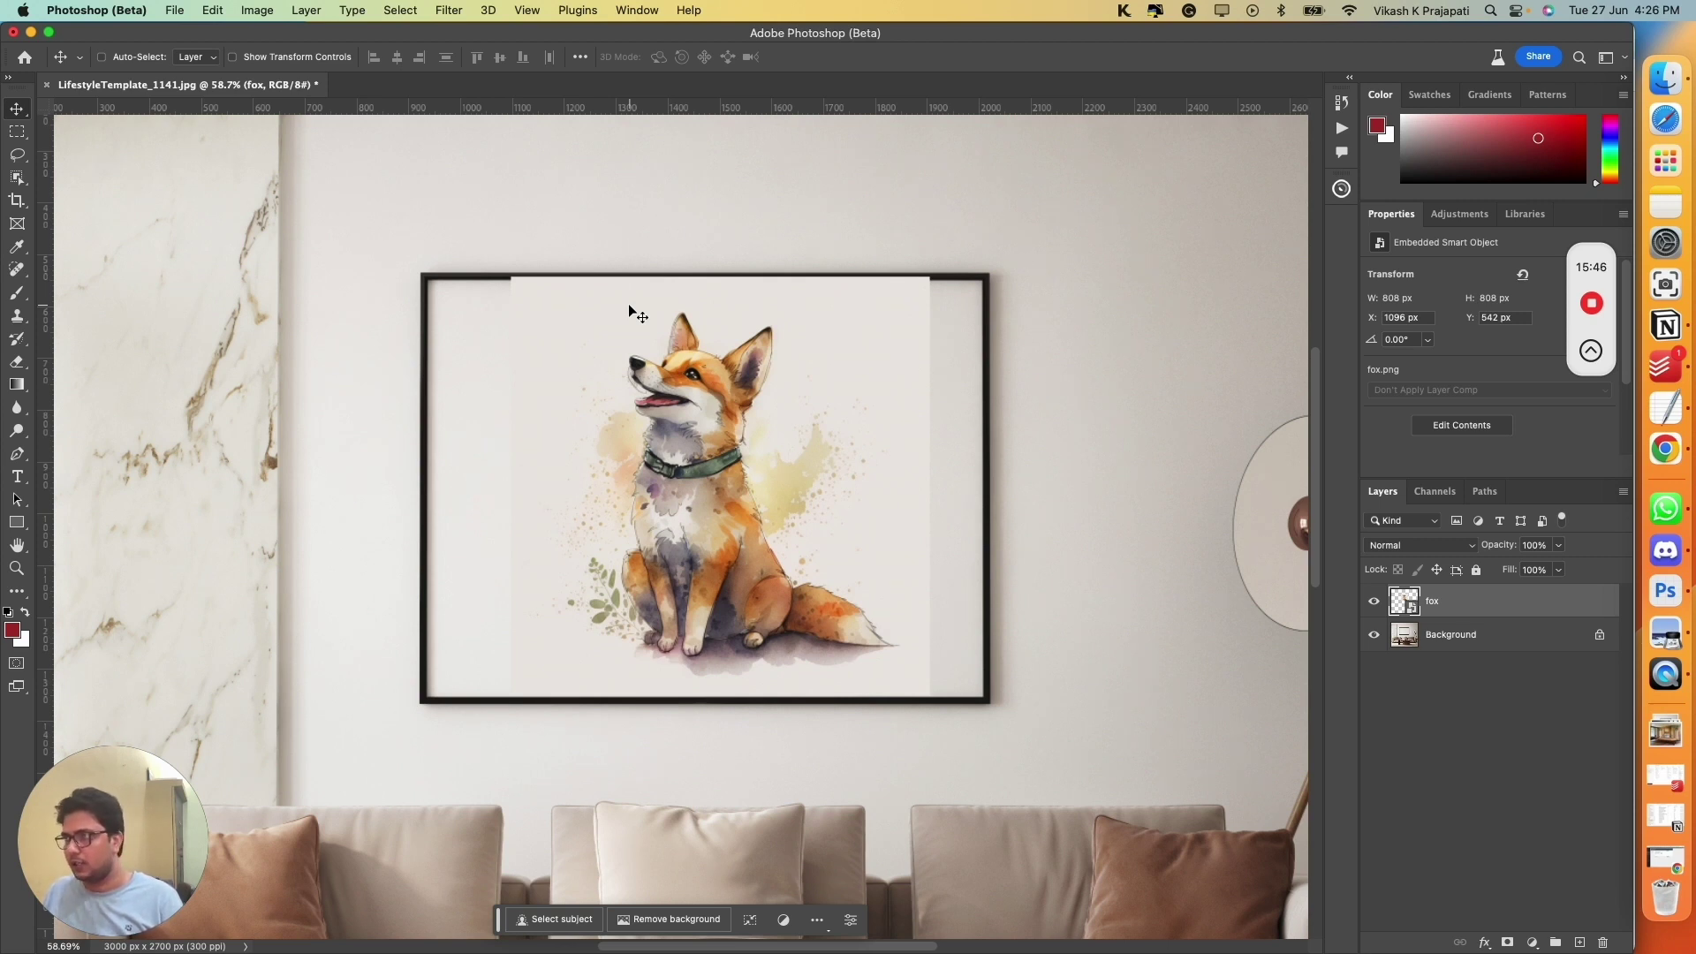
{"action": "key", "text": "super+t"}
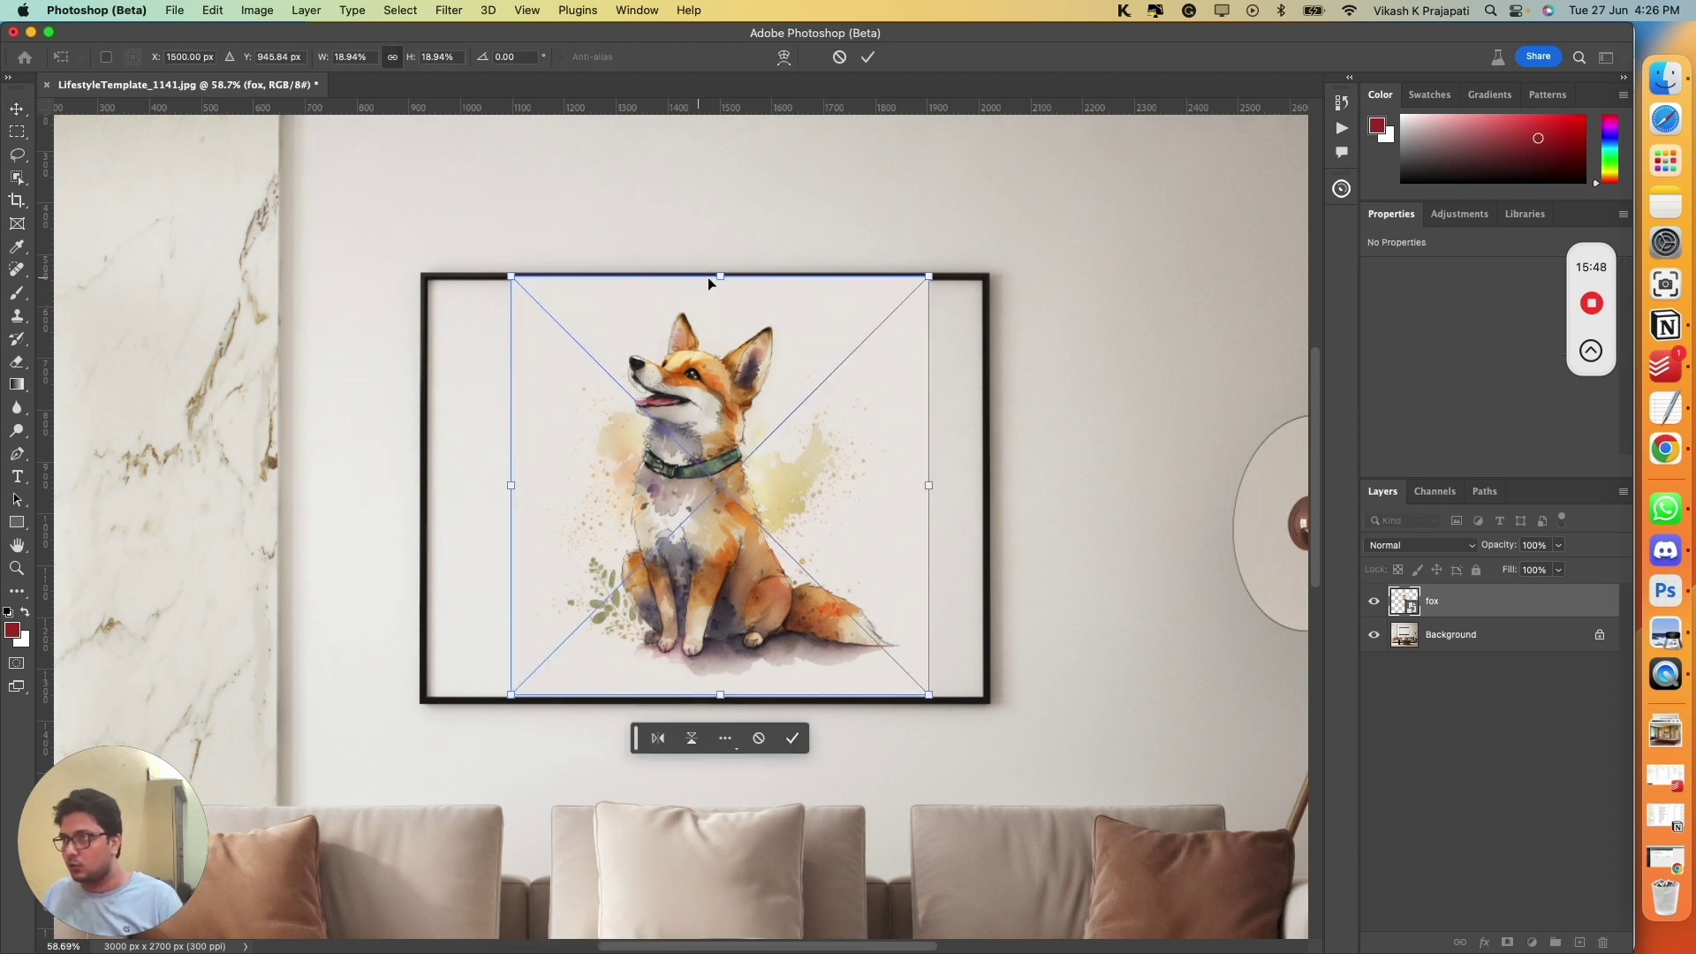
{"action": "left_click_drag", "start_coordinate": [719, 274], "coordinate": [721, 277]}
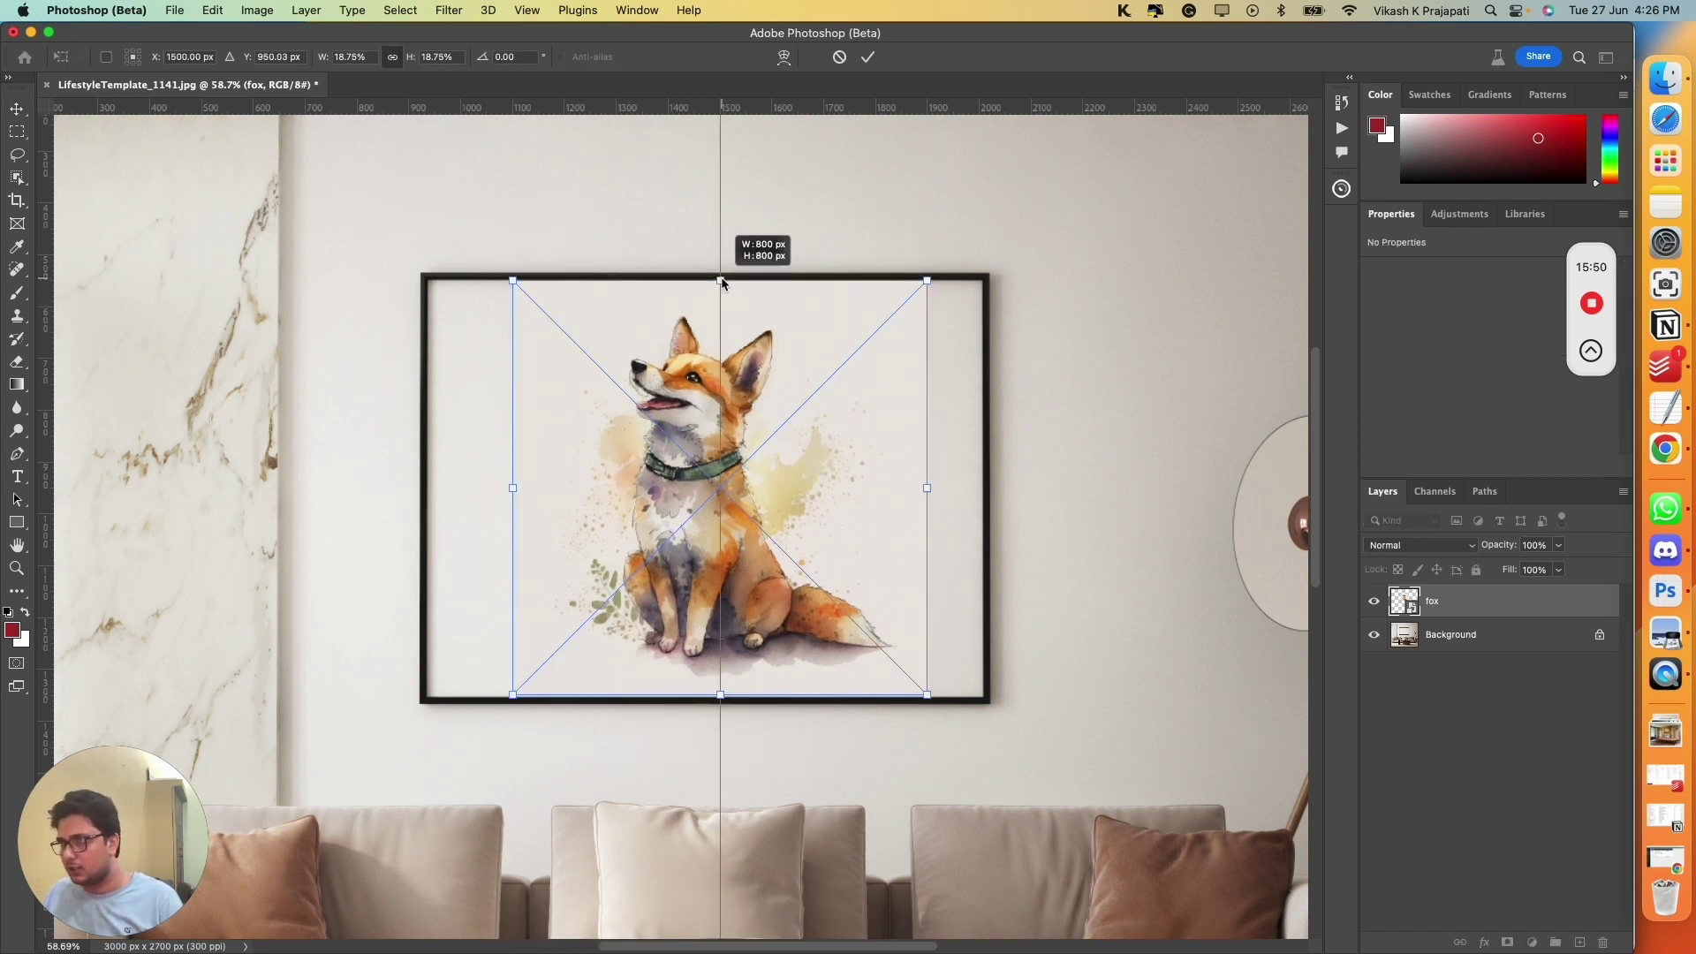
{"action": "key", "text": "Return"}
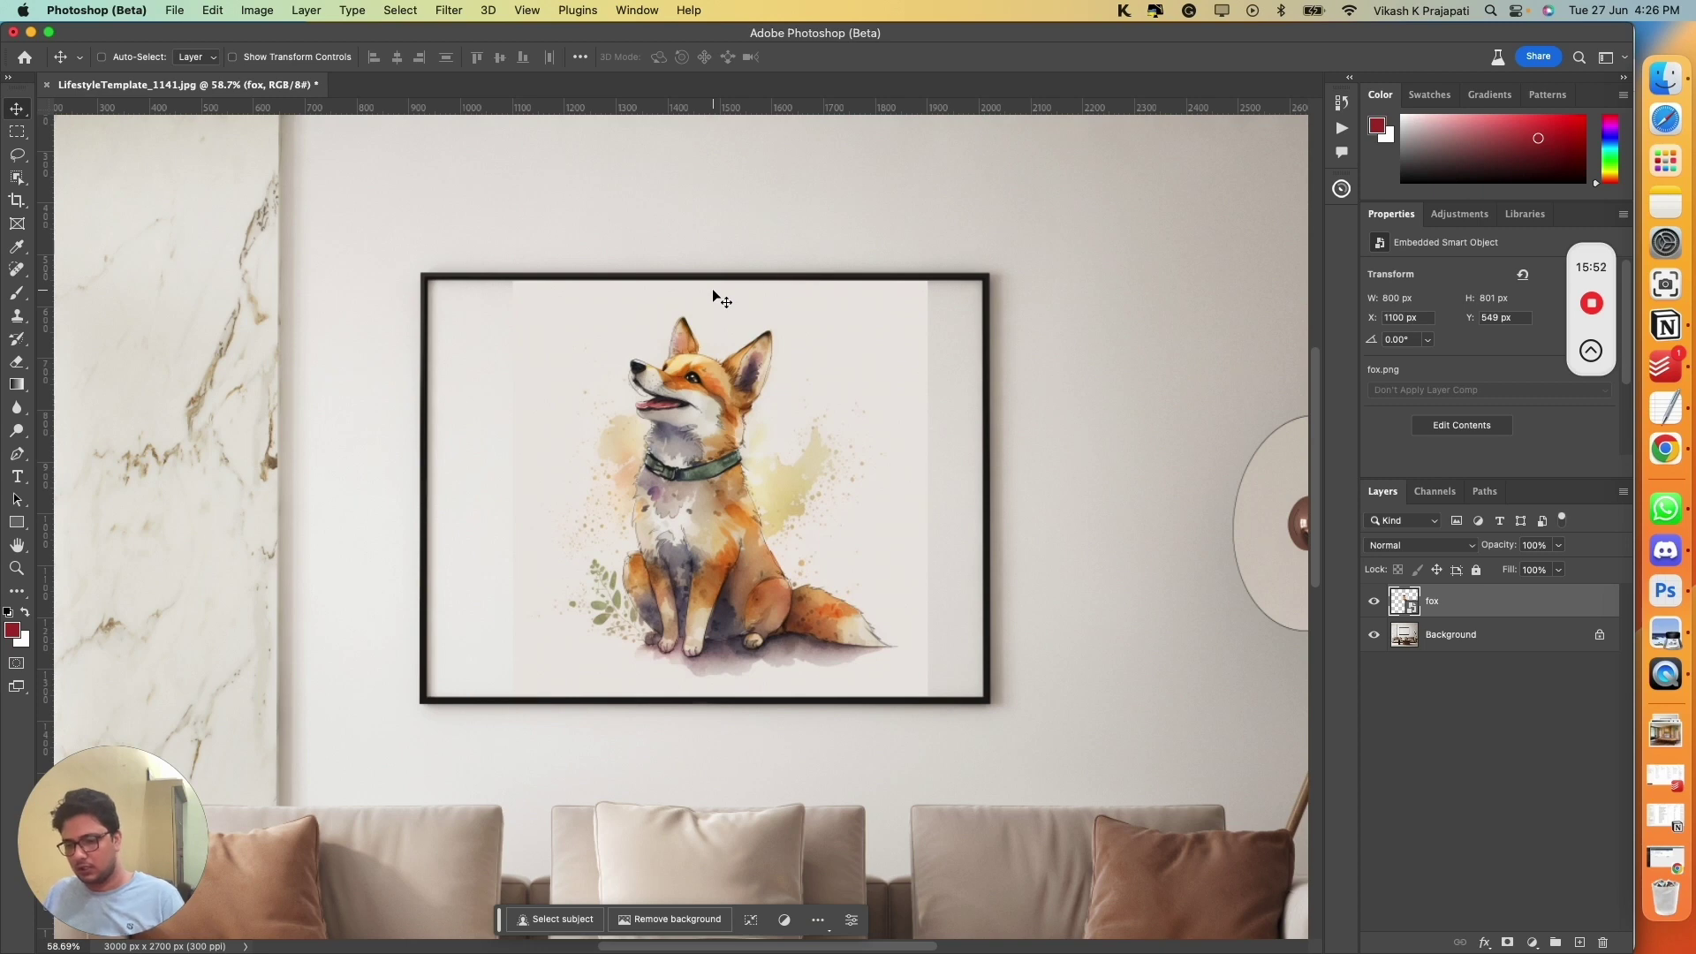
Step: Copy the frame's right half and adjoining wall, about 989 × 1182 px, from the Background to a new layer and check the copy
{"action": "left_click", "coordinate": [1487, 636]}
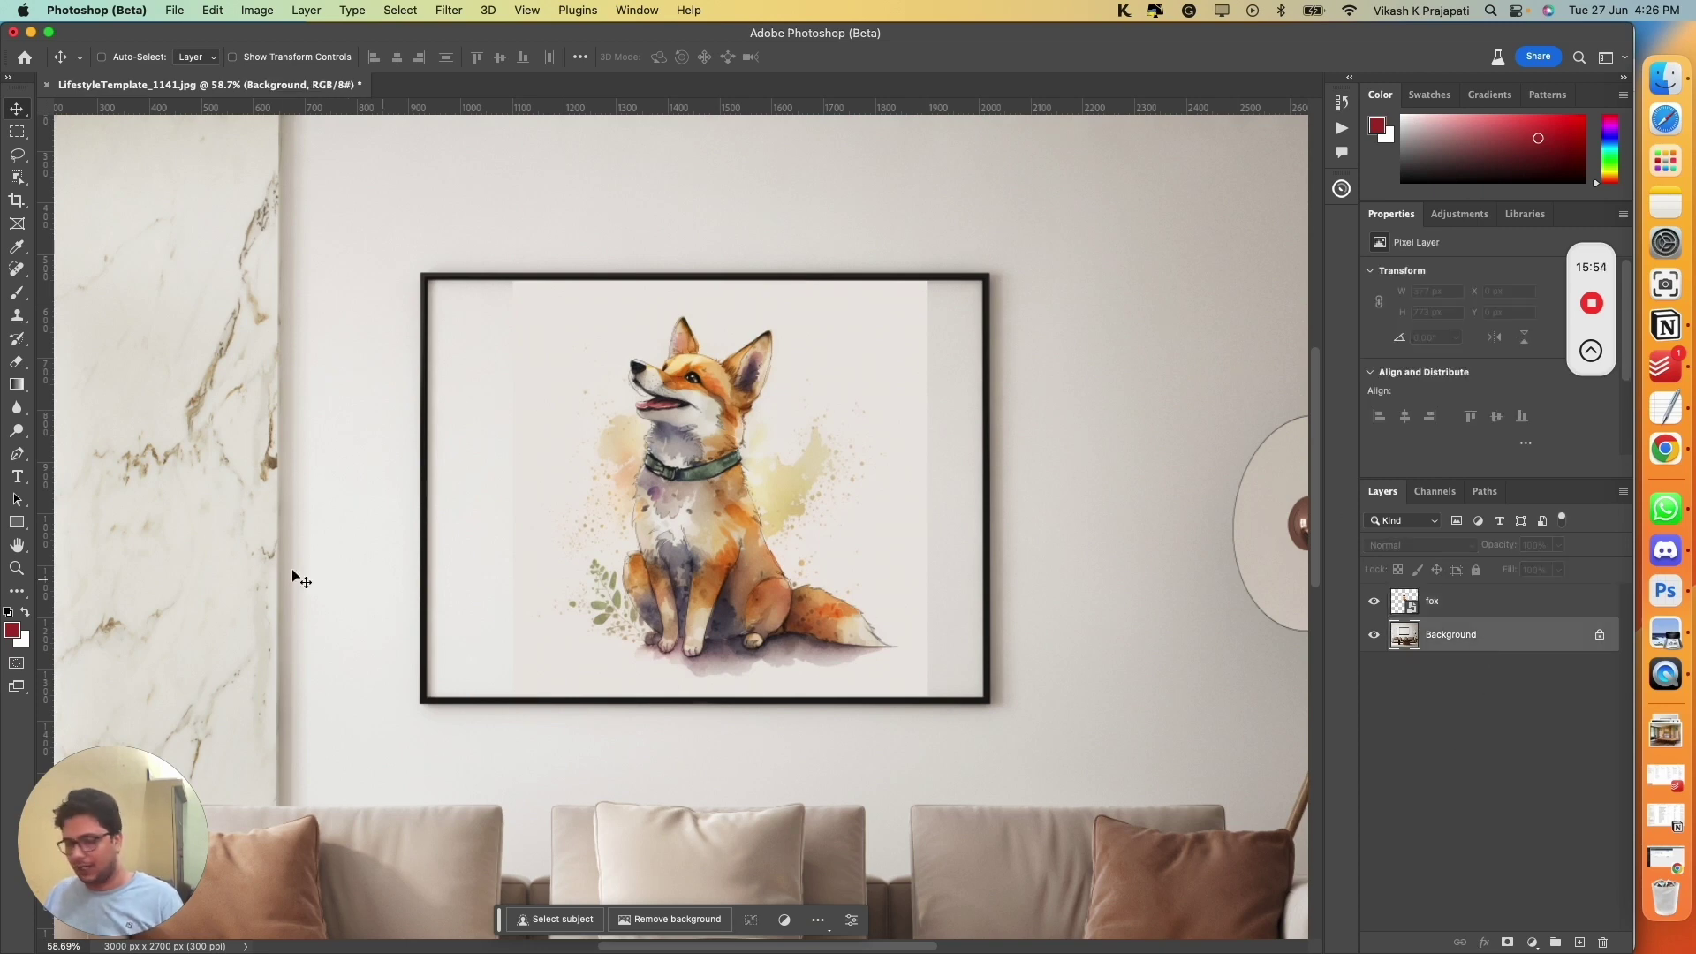
{"action": "scroll", "coordinate": [291, 569], "scroll_direction": "down", "scroll_amount": 5}
{"action": "scroll", "coordinate": [246, 454], "scroll_direction": "up", "scroll_amount": 5}
{"action": "scroll", "coordinate": [242, 449], "scroll_direction": "down", "scroll_amount": 4}
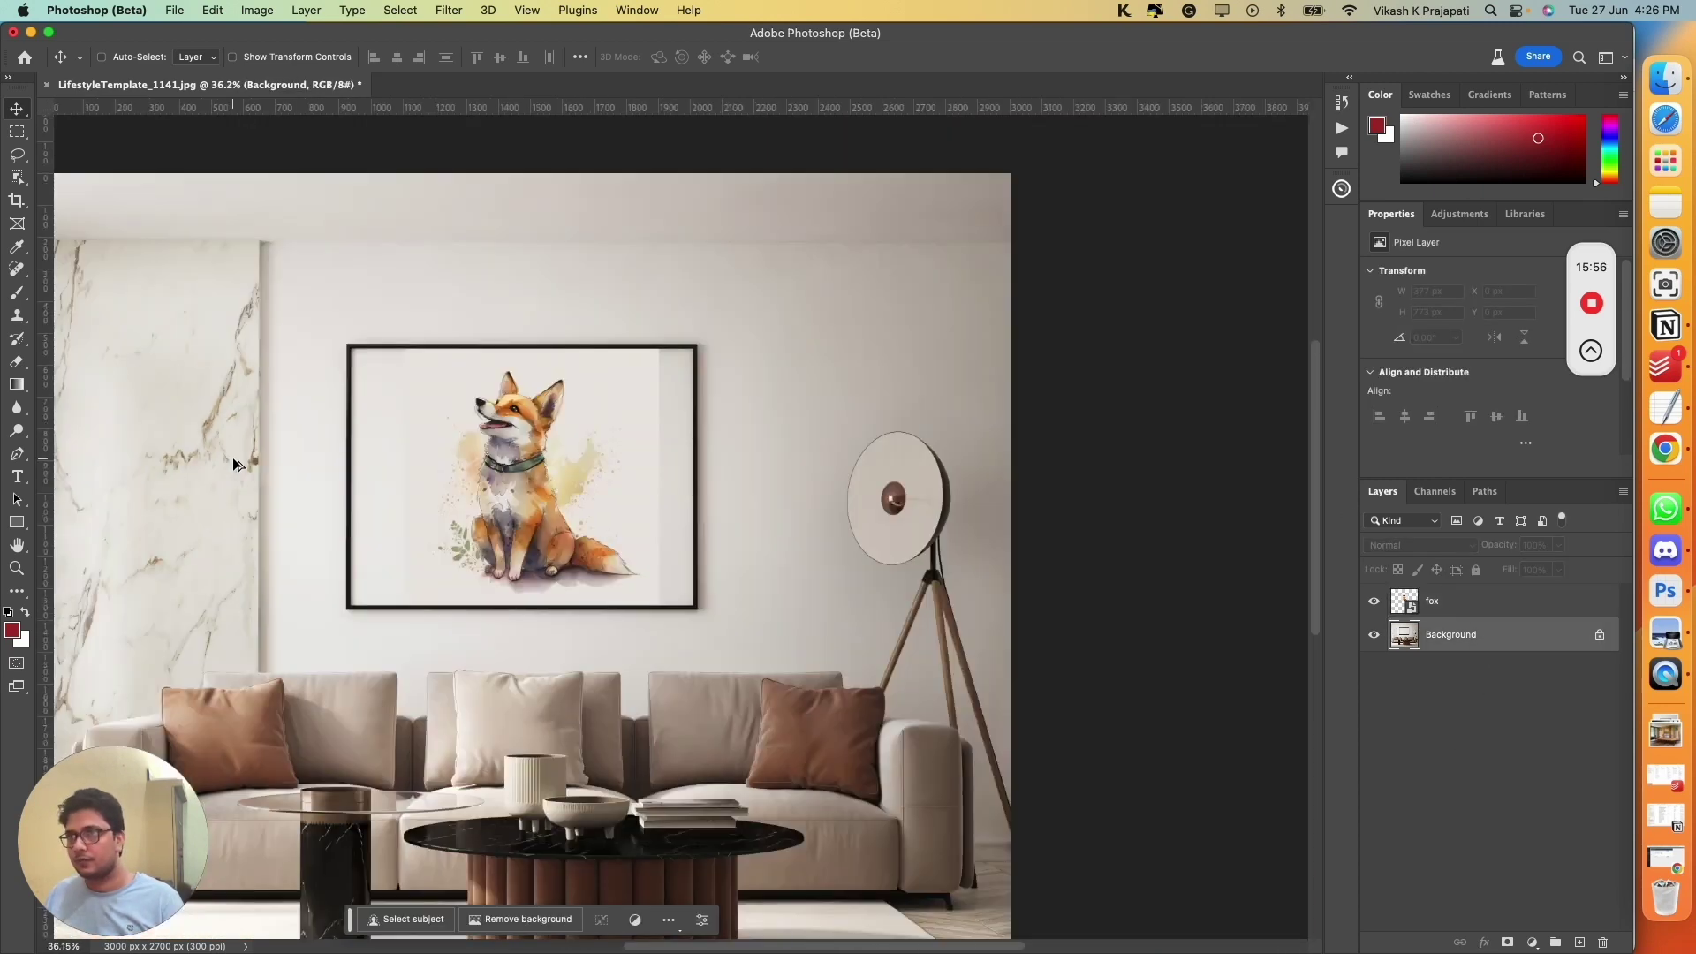
{"action": "left_click", "coordinate": [17, 131]}
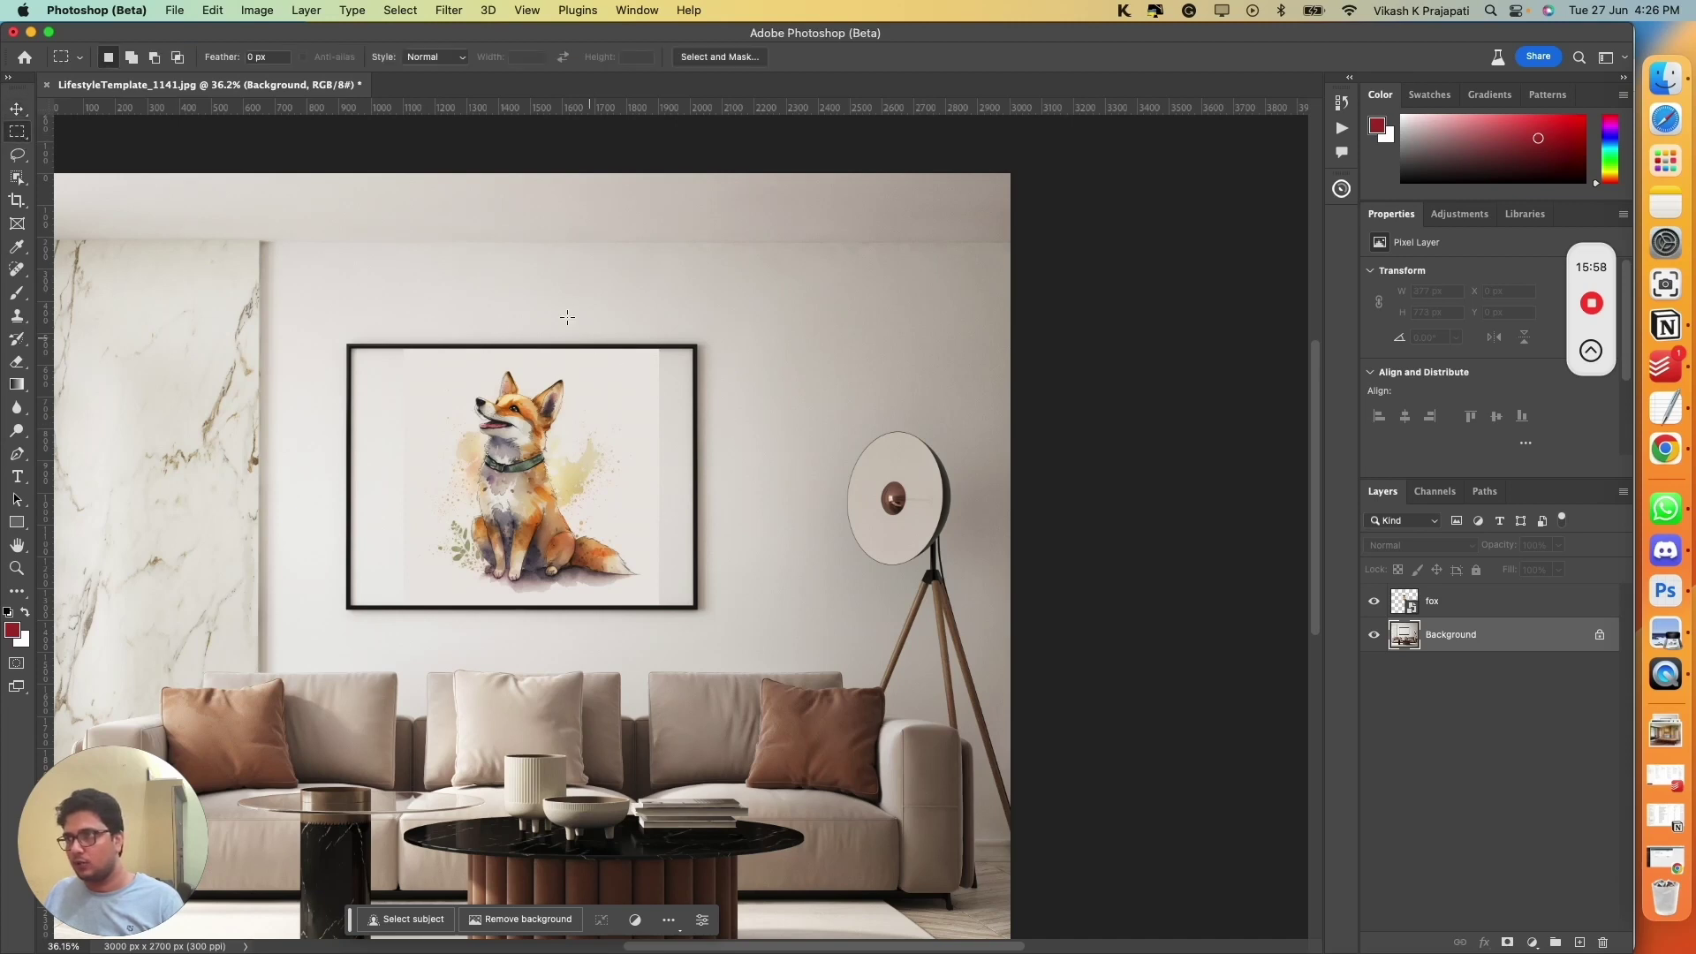
{"action": "left_click_drag", "start_coordinate": [522, 267], "coordinate": [823, 671]}
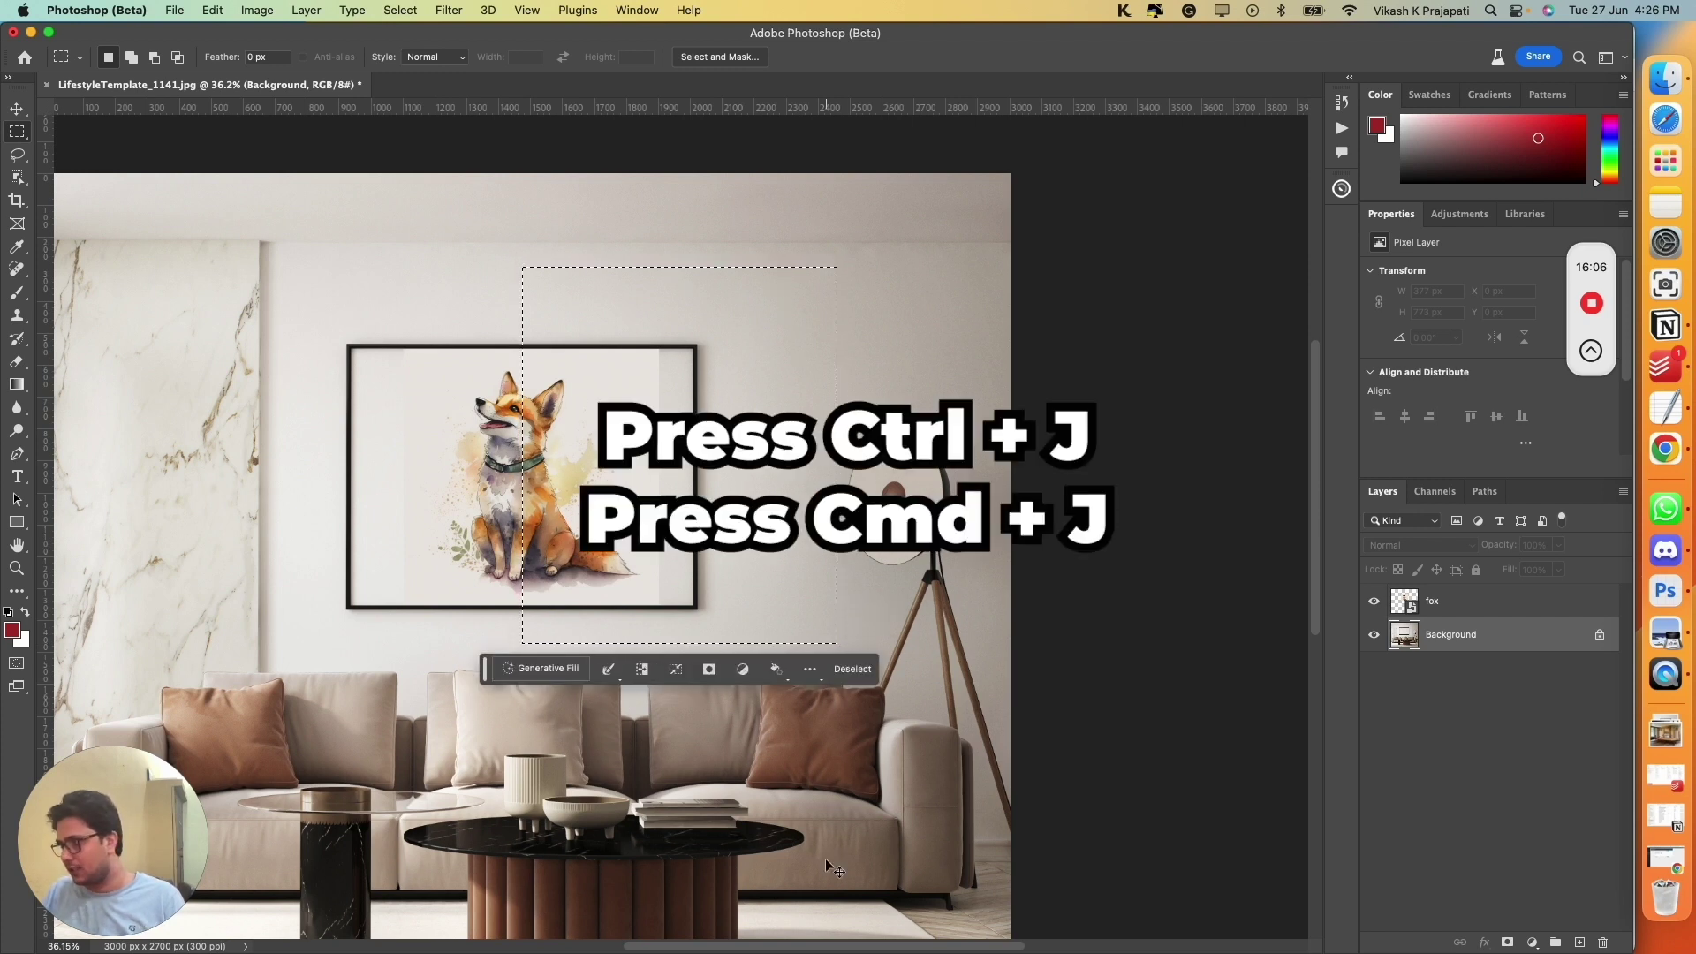
{"action": "key", "text": "super+j"}
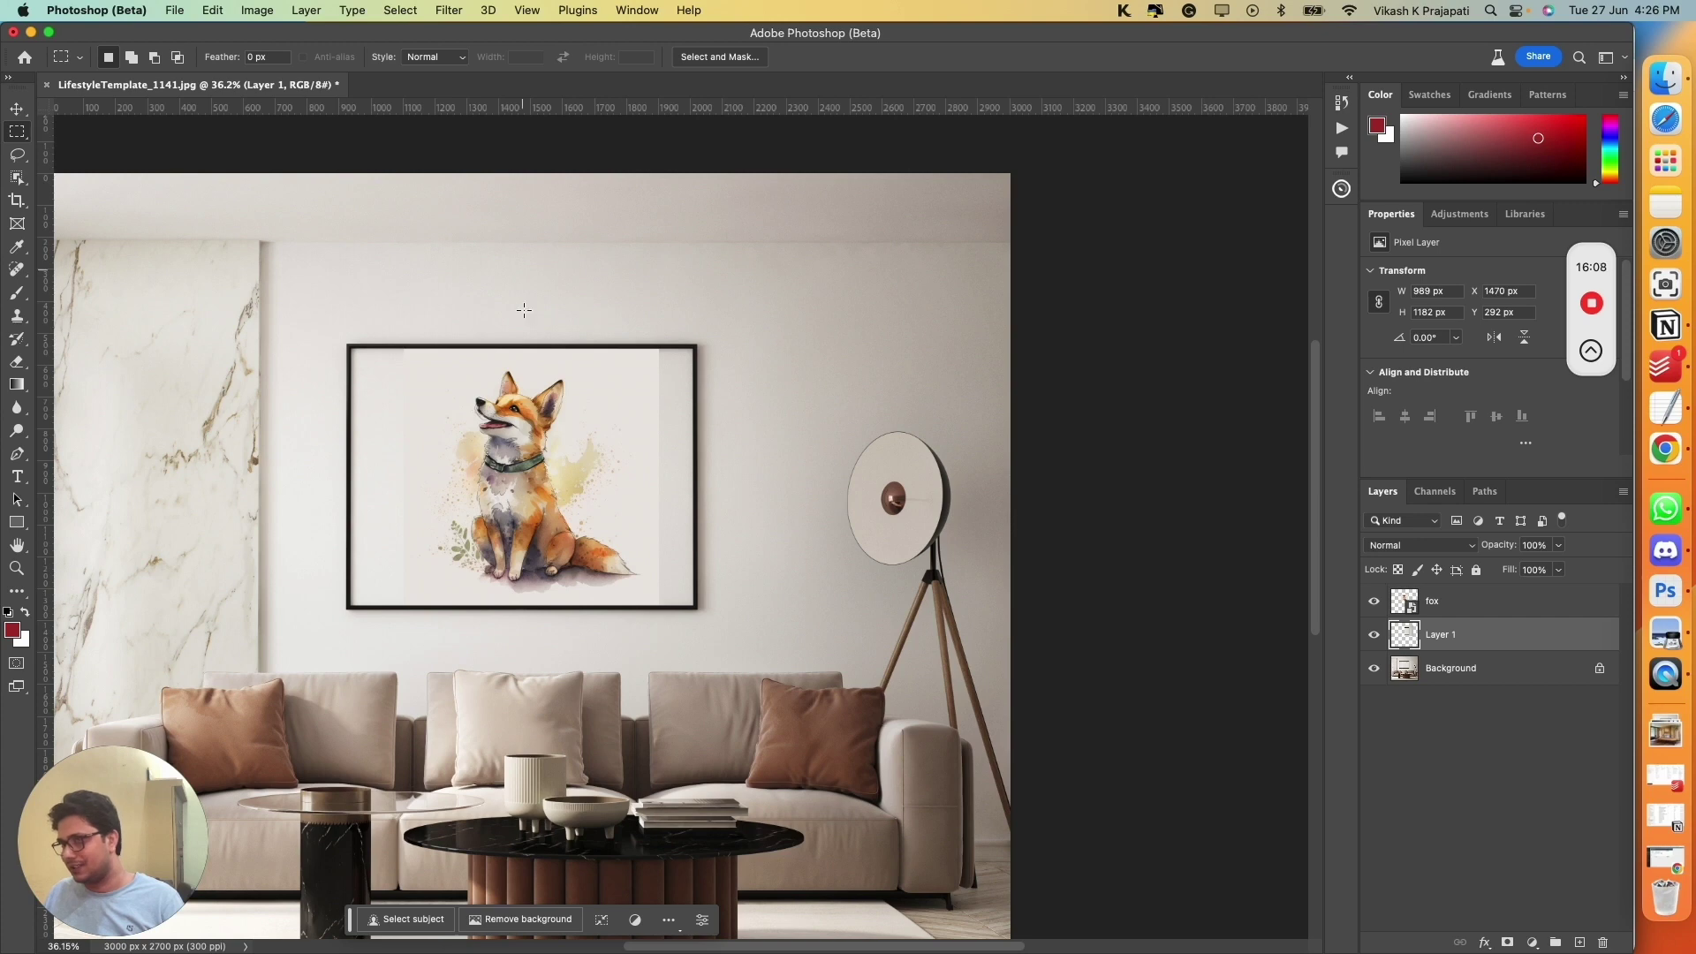
{"action": "left_click", "coordinate": [1373, 668]}
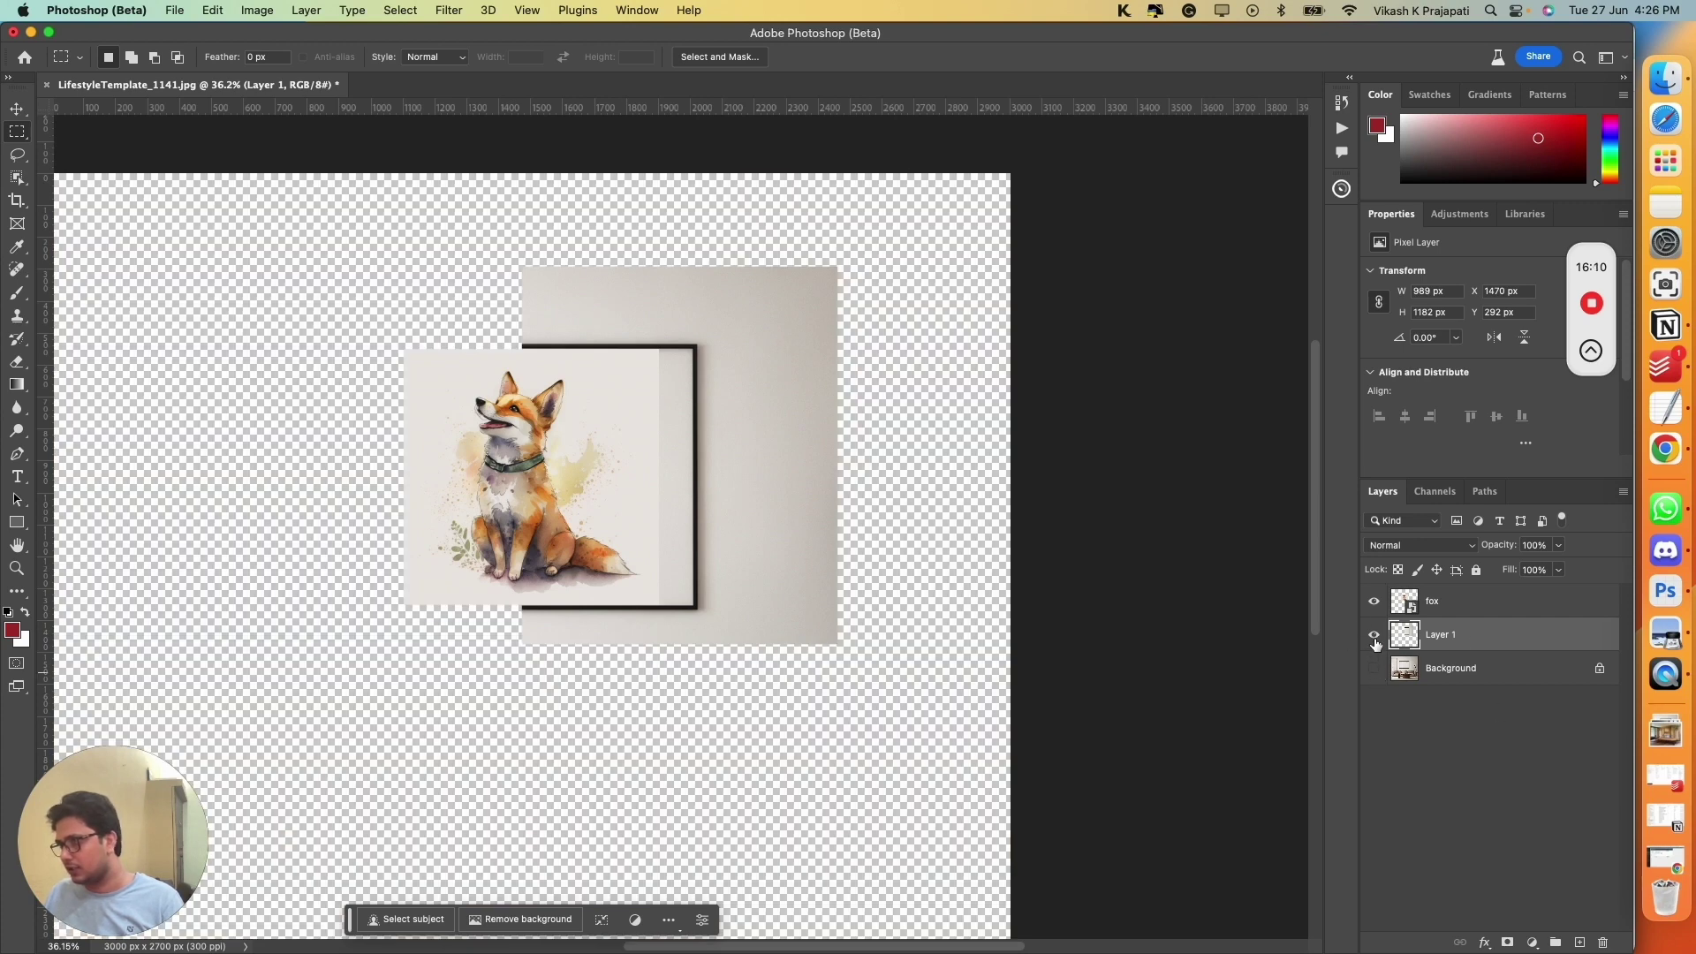
{"action": "left_click", "coordinate": [1374, 636]}
{"action": "left_click", "coordinate": [1373, 669]}
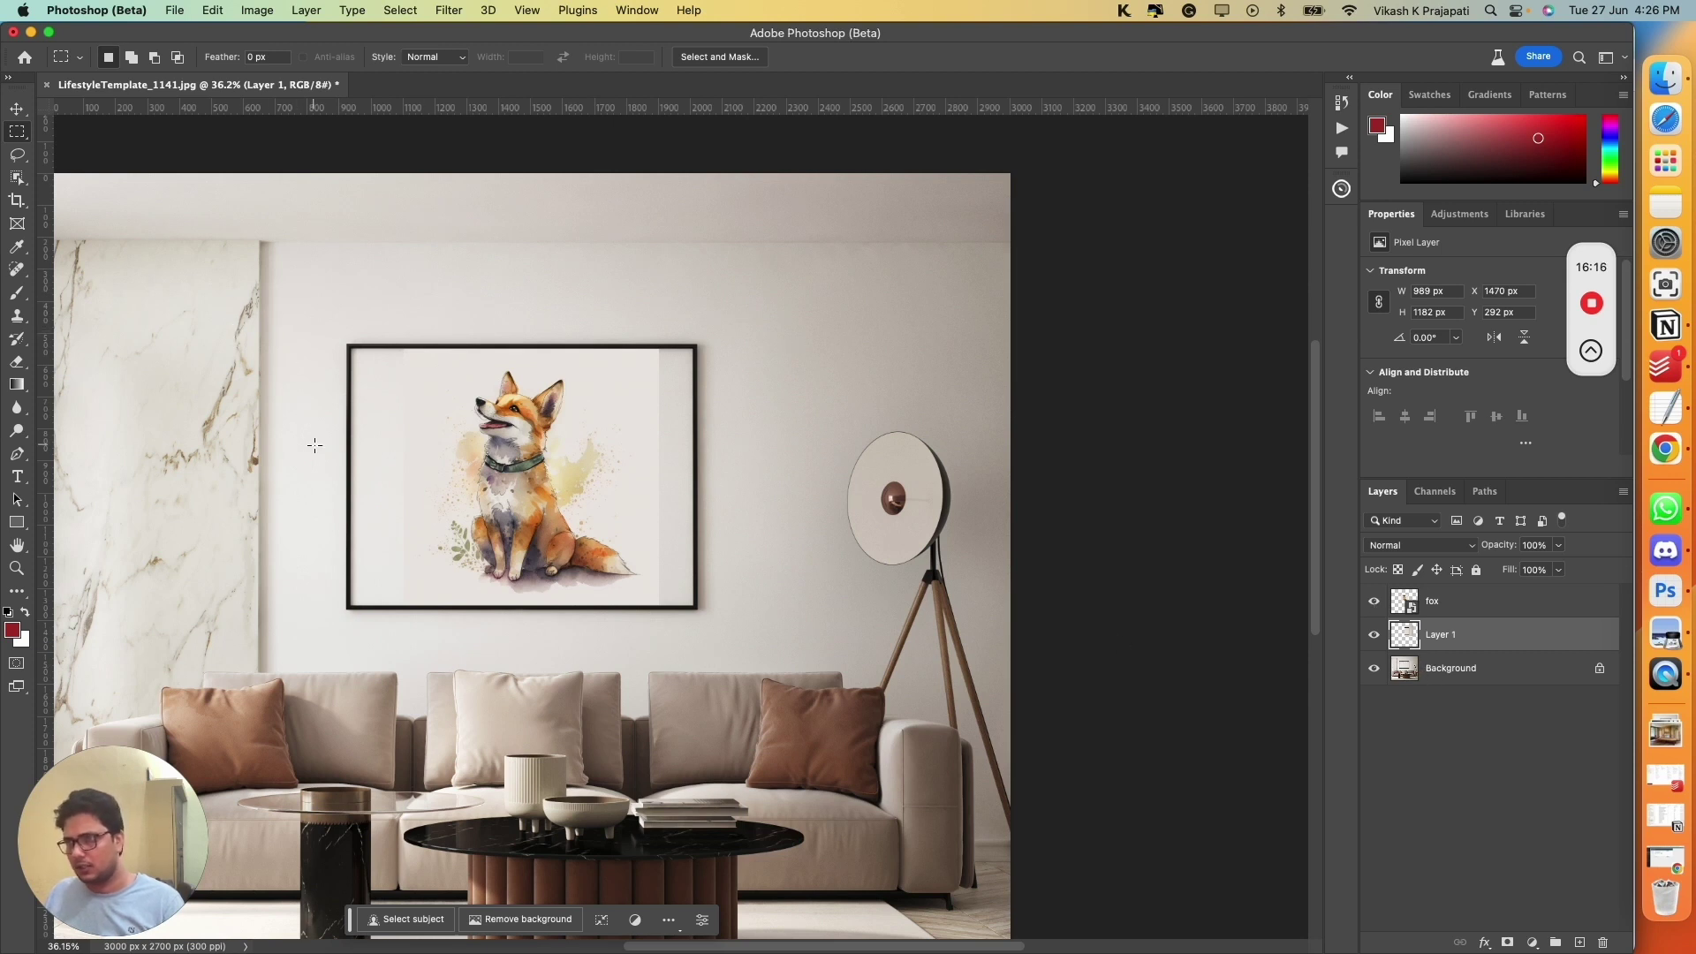
Step: Move the fox artwork horizontally toward the frame's left side, to X 940 px
{"action": "left_click", "coordinate": [1489, 609]}
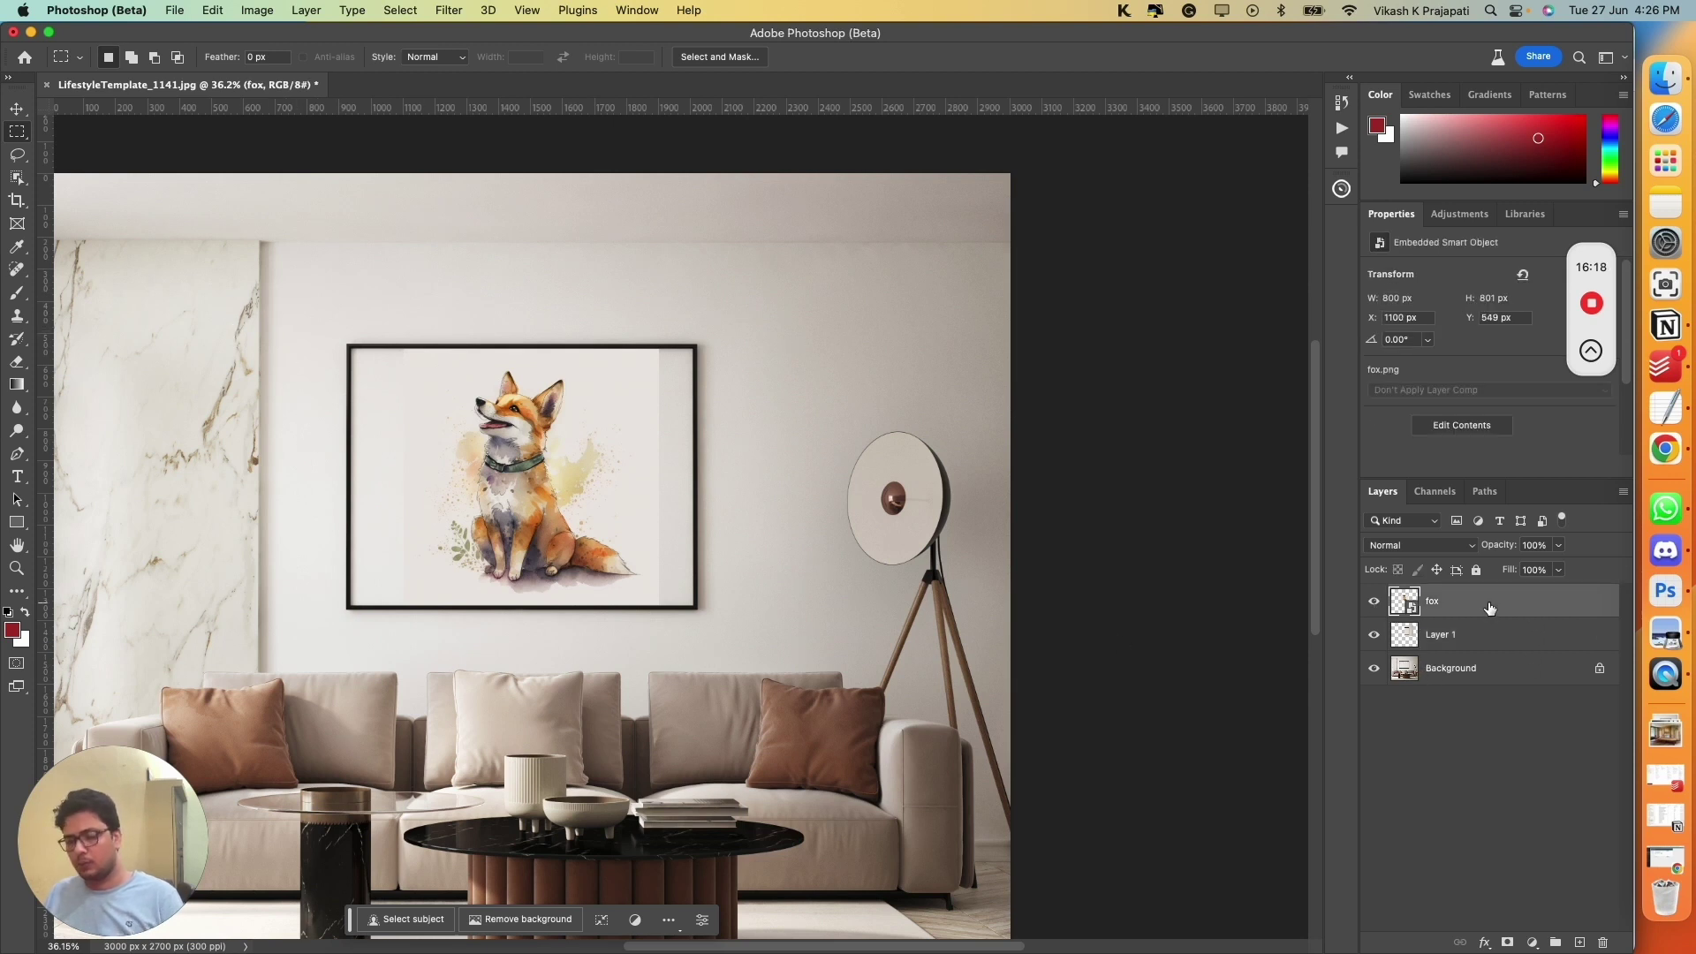
{"action": "key", "text": "v"}
{"action": "key", "text": "shift+Left"}
{"action": "key", "text": "shift+Left"}
{"action": "key", "text": "shift+Left"}
{"action": "key", "text": "shift+Left"}
{"action": "key", "text": "shift+Left"}
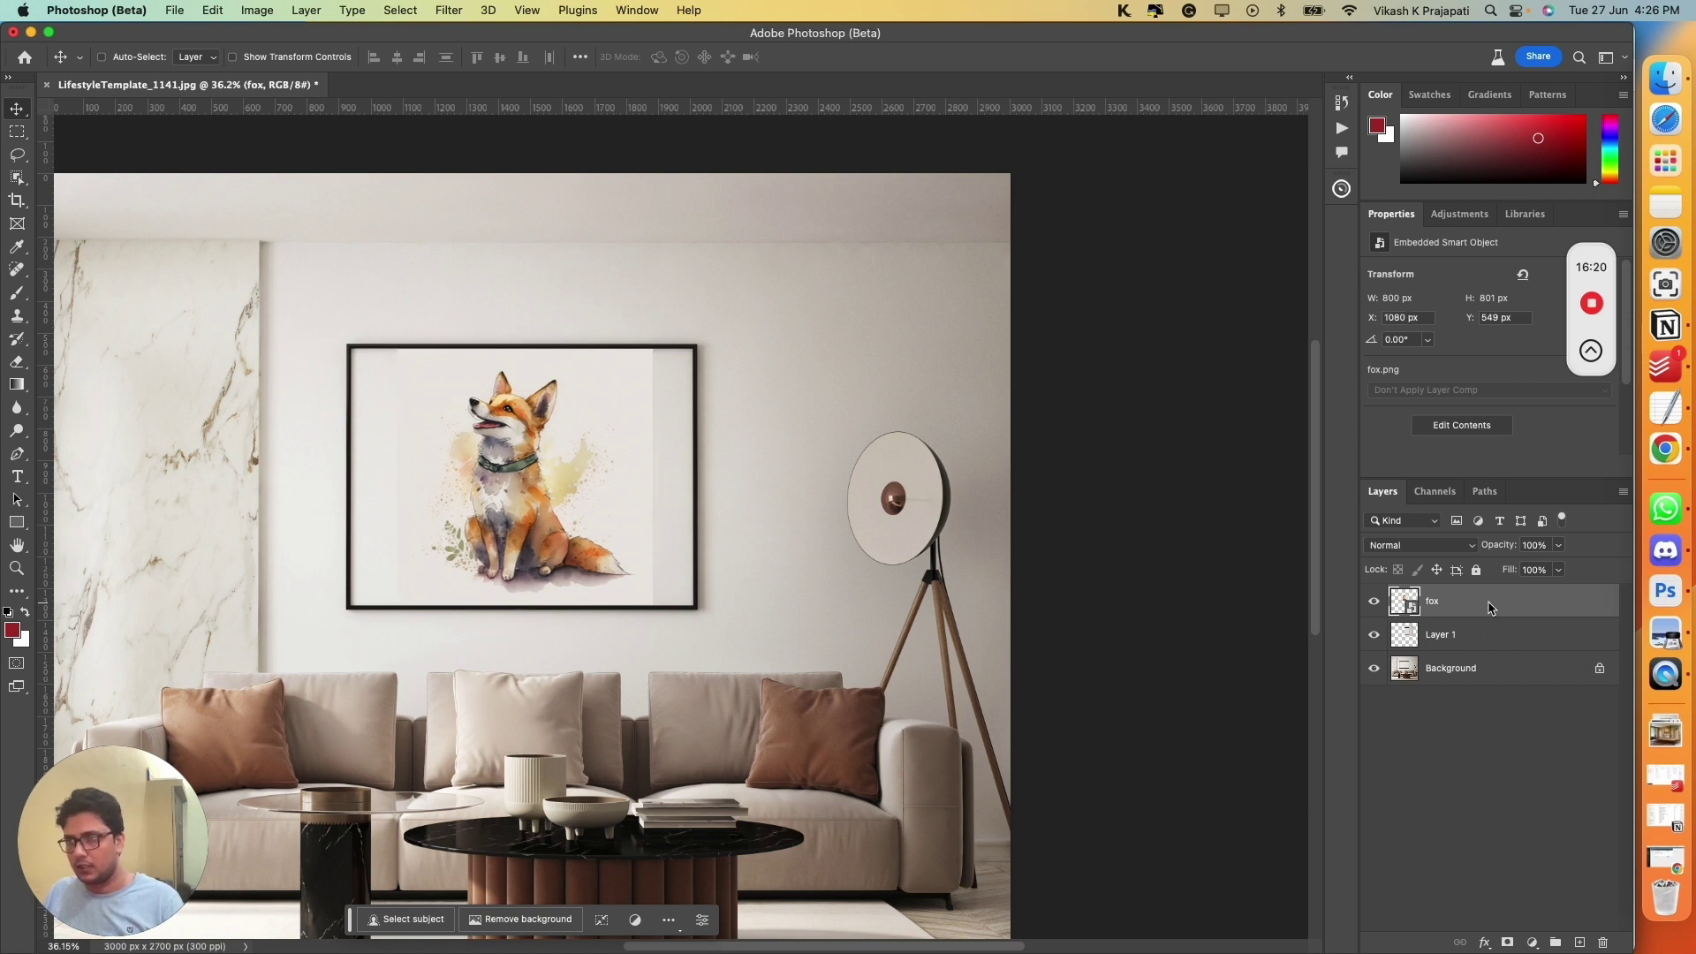
{"action": "key", "text": "shift+Left"}
{"action": "key", "text": "shift+Left"}
{"action": "key", "text": "shift+Left"}
{"action": "key", "text": "shift+Left"}
{"action": "key", "text": "shift+Left"}
{"action": "key", "text": "shift+Left"}
{"action": "key", "text": "shift+Left"}
{"action": "key", "text": "shift+Left"}
{"action": "key", "text": "shift+Left"}
{"action": "key", "text": "shift+Left"}
{"action": "key", "text": "shift+Left"}
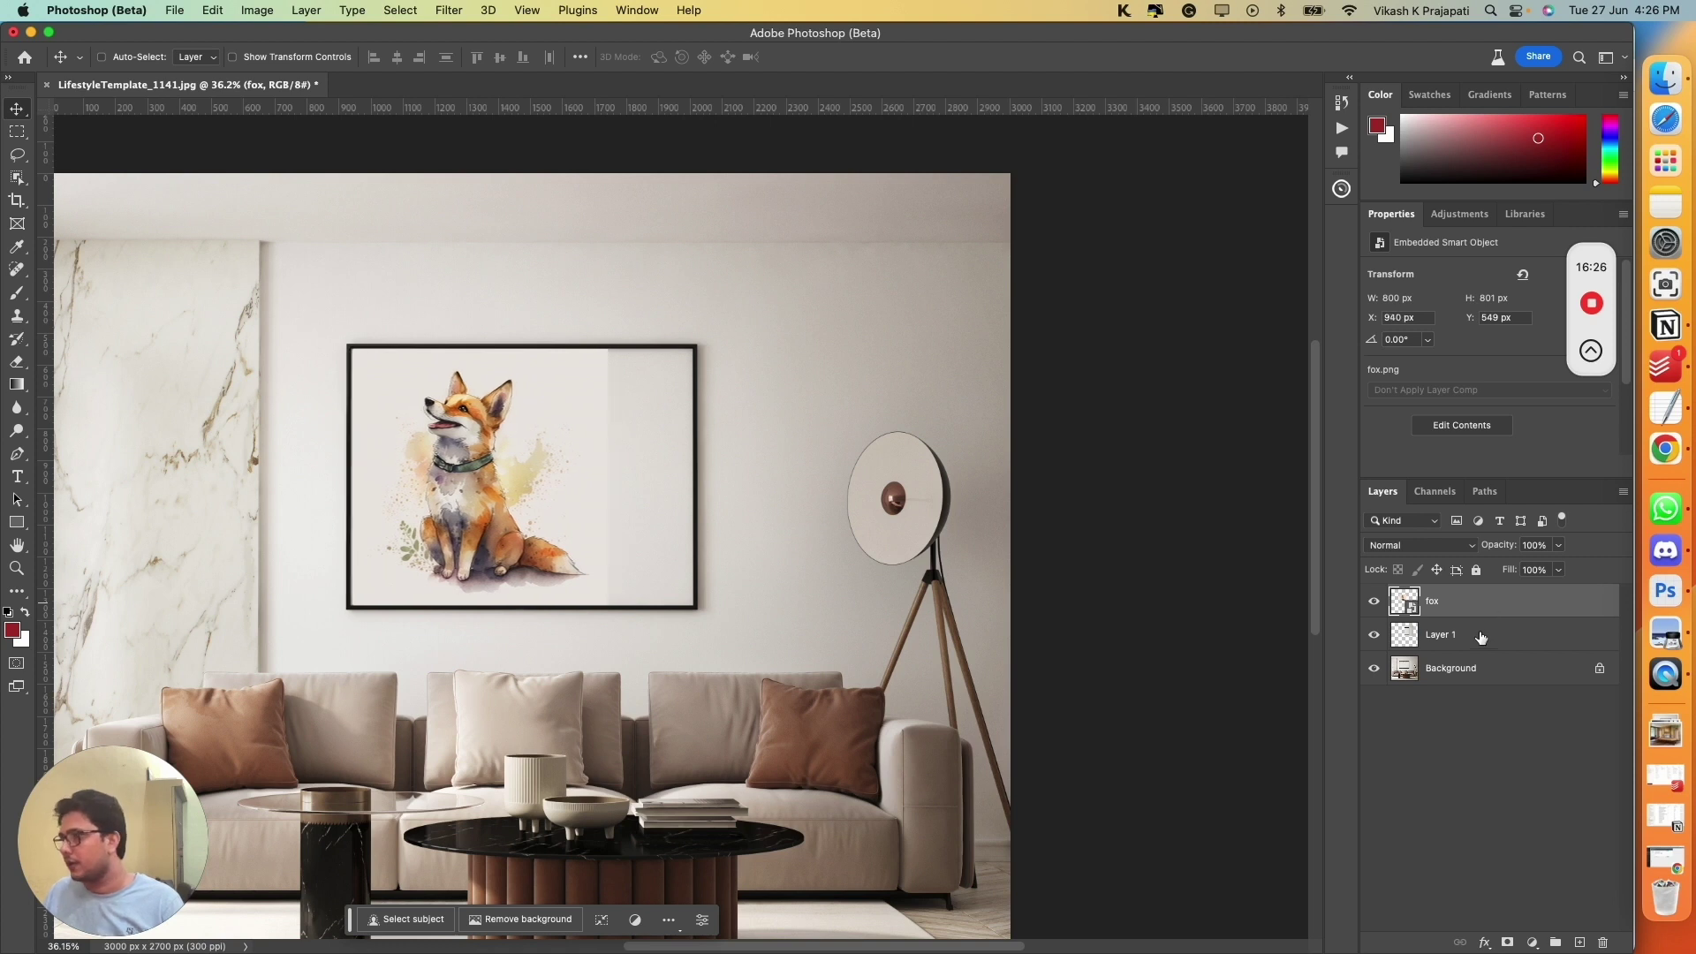
Step: Stretch the copied frame section leftward to about 1588 px wide, bringing its right frame edge against the fox artwork, and check the layer
{"action": "left_click", "coordinate": [1477, 640]}
{"action": "key", "text": "super+t"}
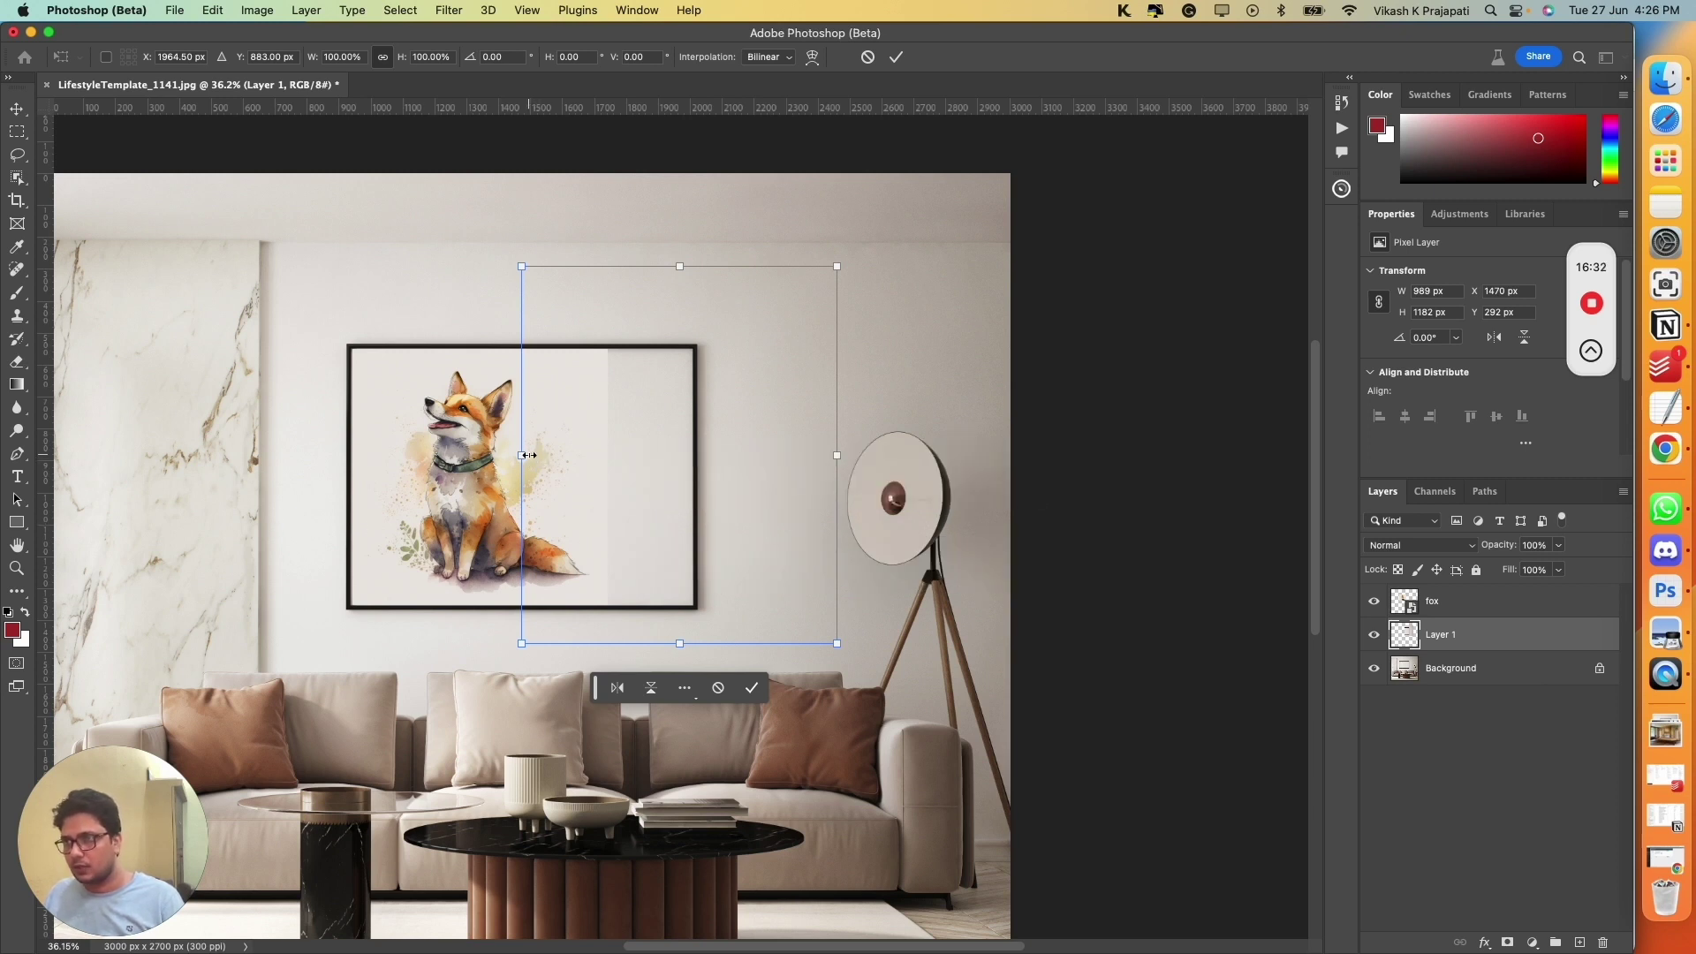
{"action": "left_click_drag", "start_coordinate": [524, 457], "coordinate": [338, 461]}
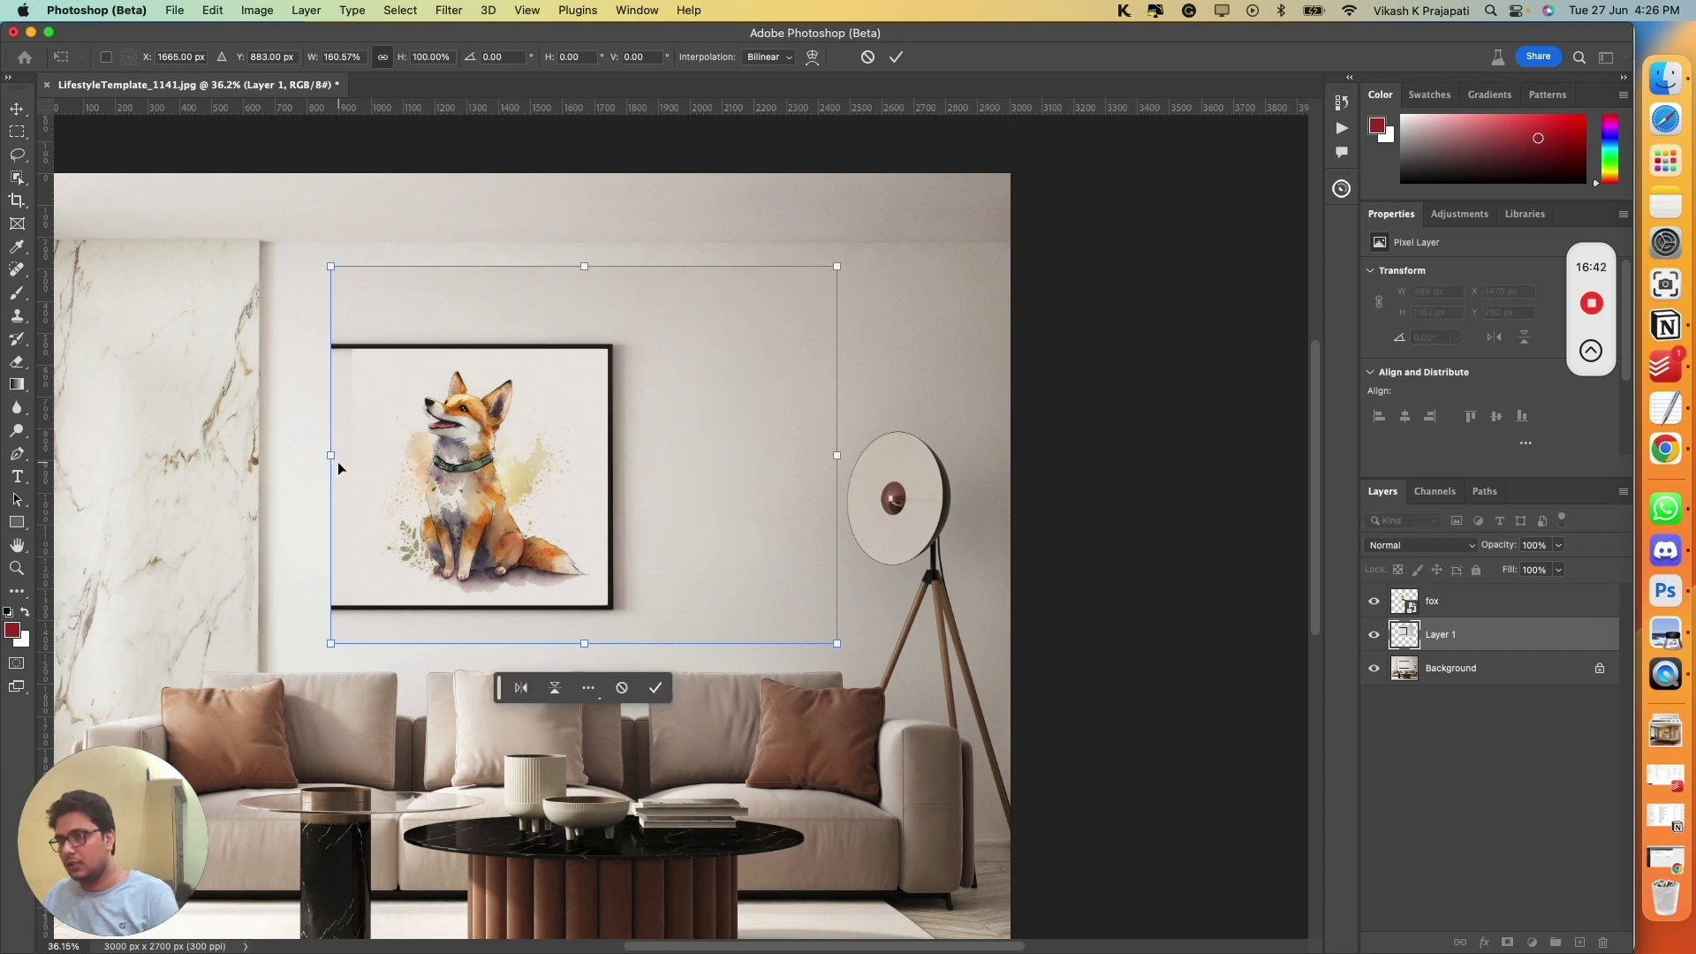
{"action": "key", "text": "Return"}
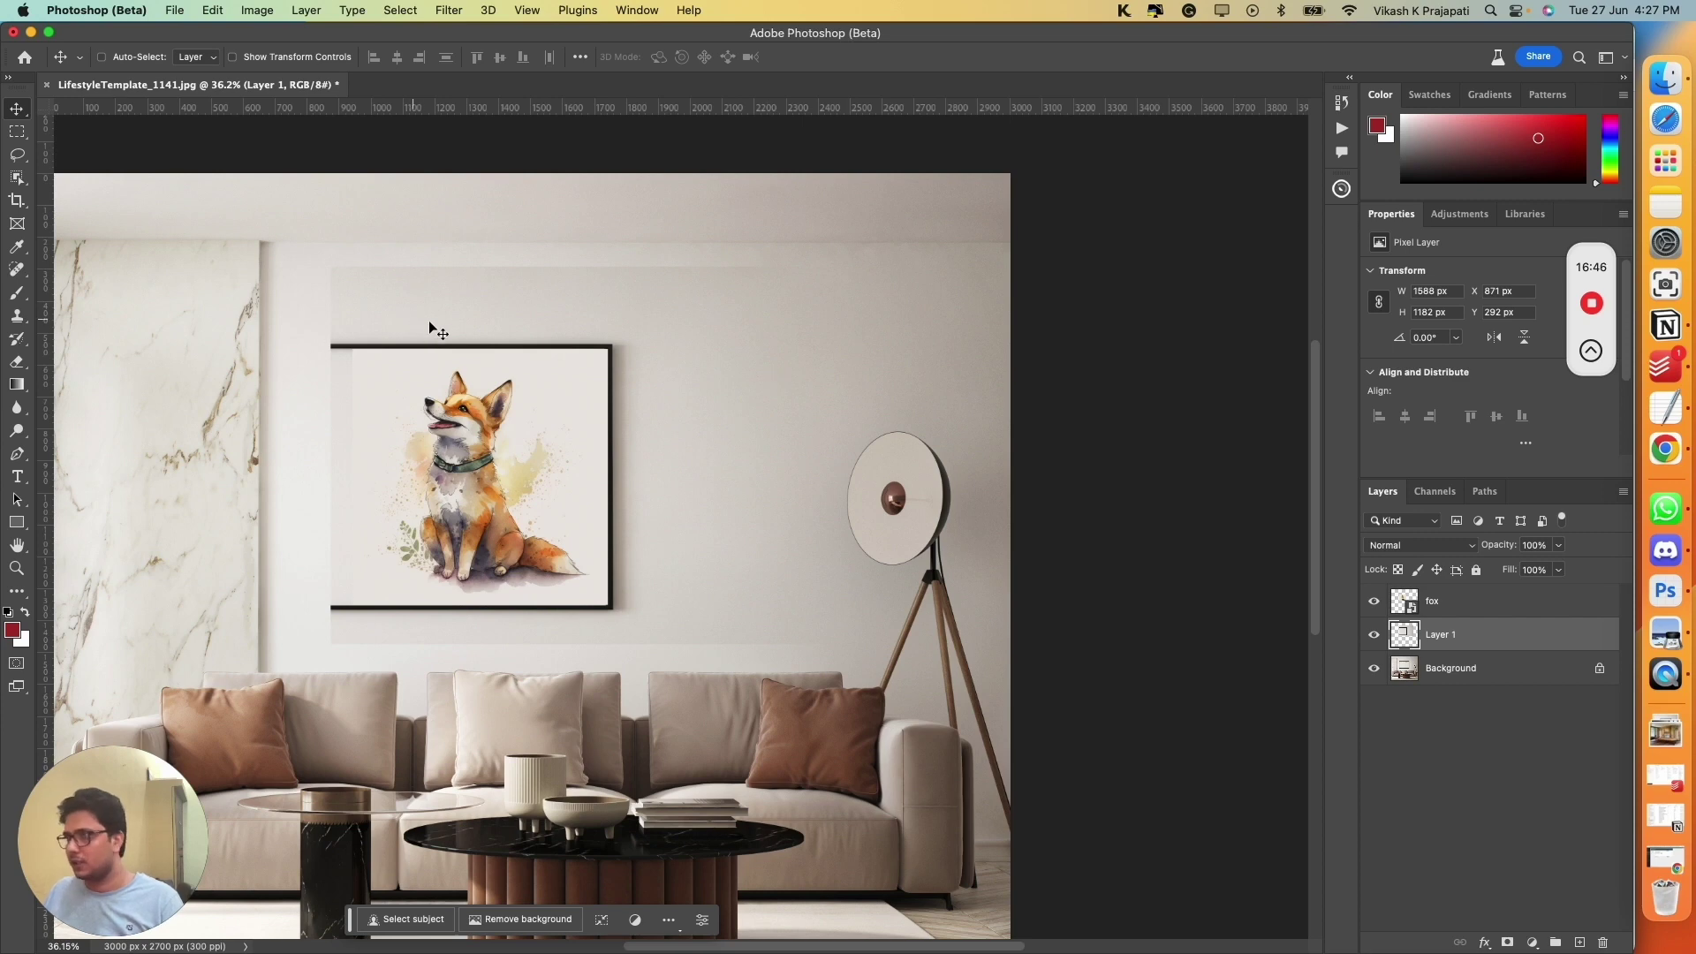
{"action": "left_click", "coordinate": [1374, 670]}
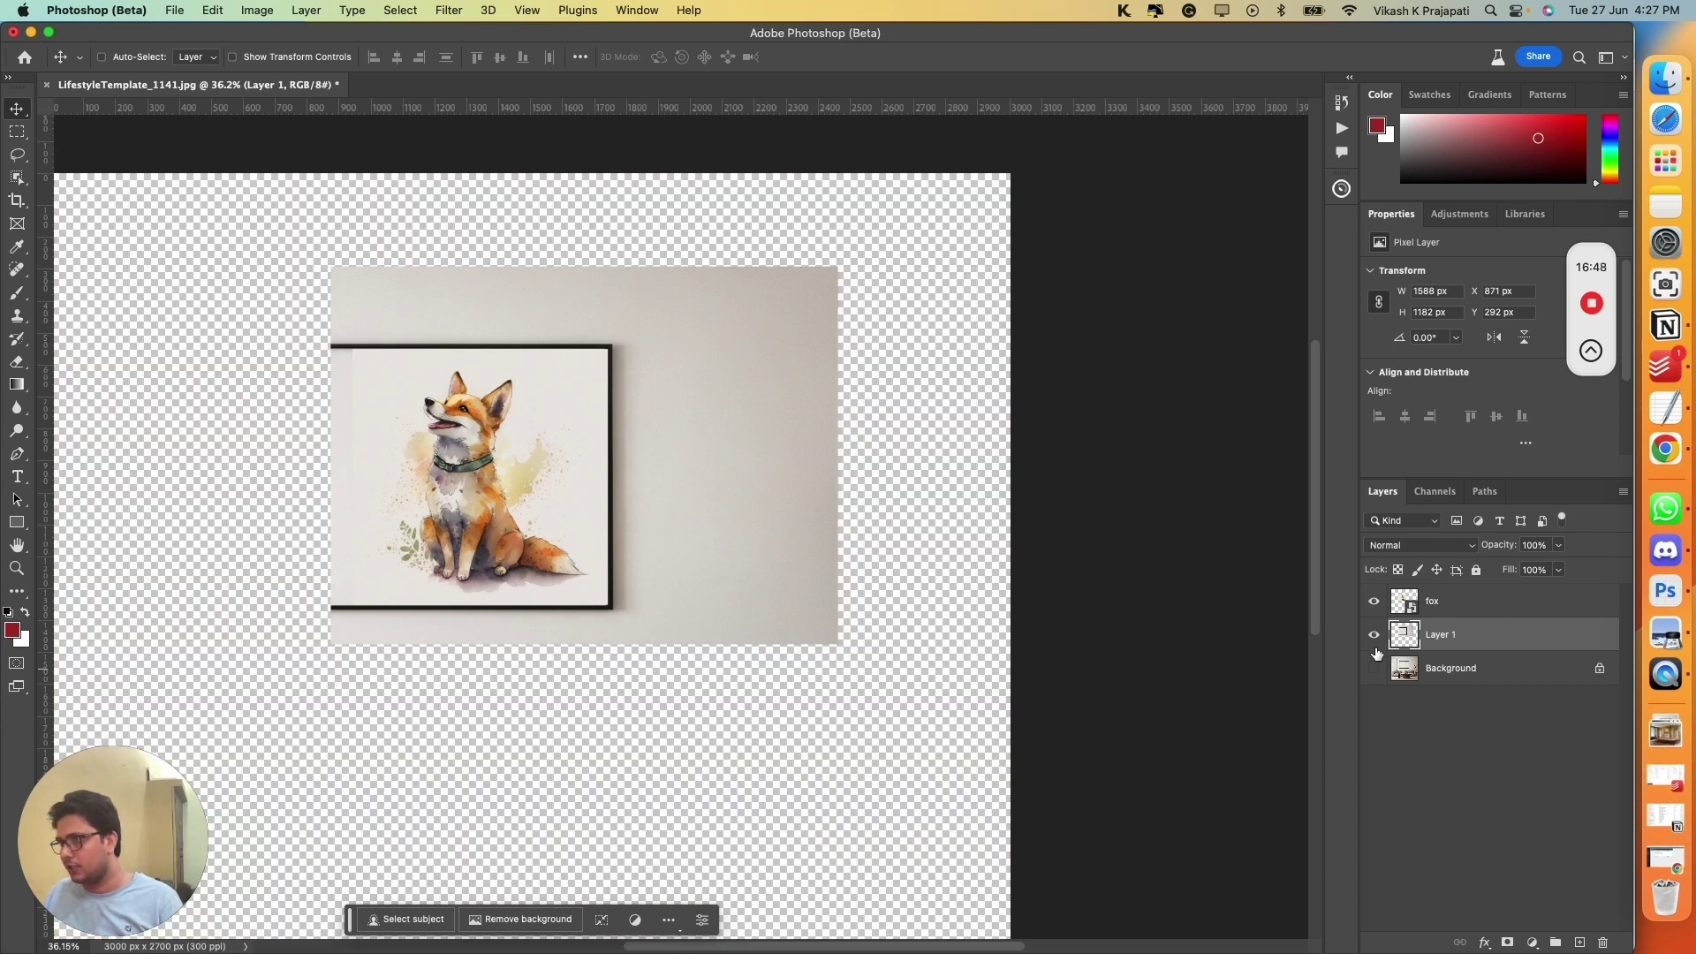
{"action": "left_click", "coordinate": [1374, 635]}
{"action": "left_click", "coordinate": [1374, 635]}
{"action": "left_click", "coordinate": [1374, 669]}
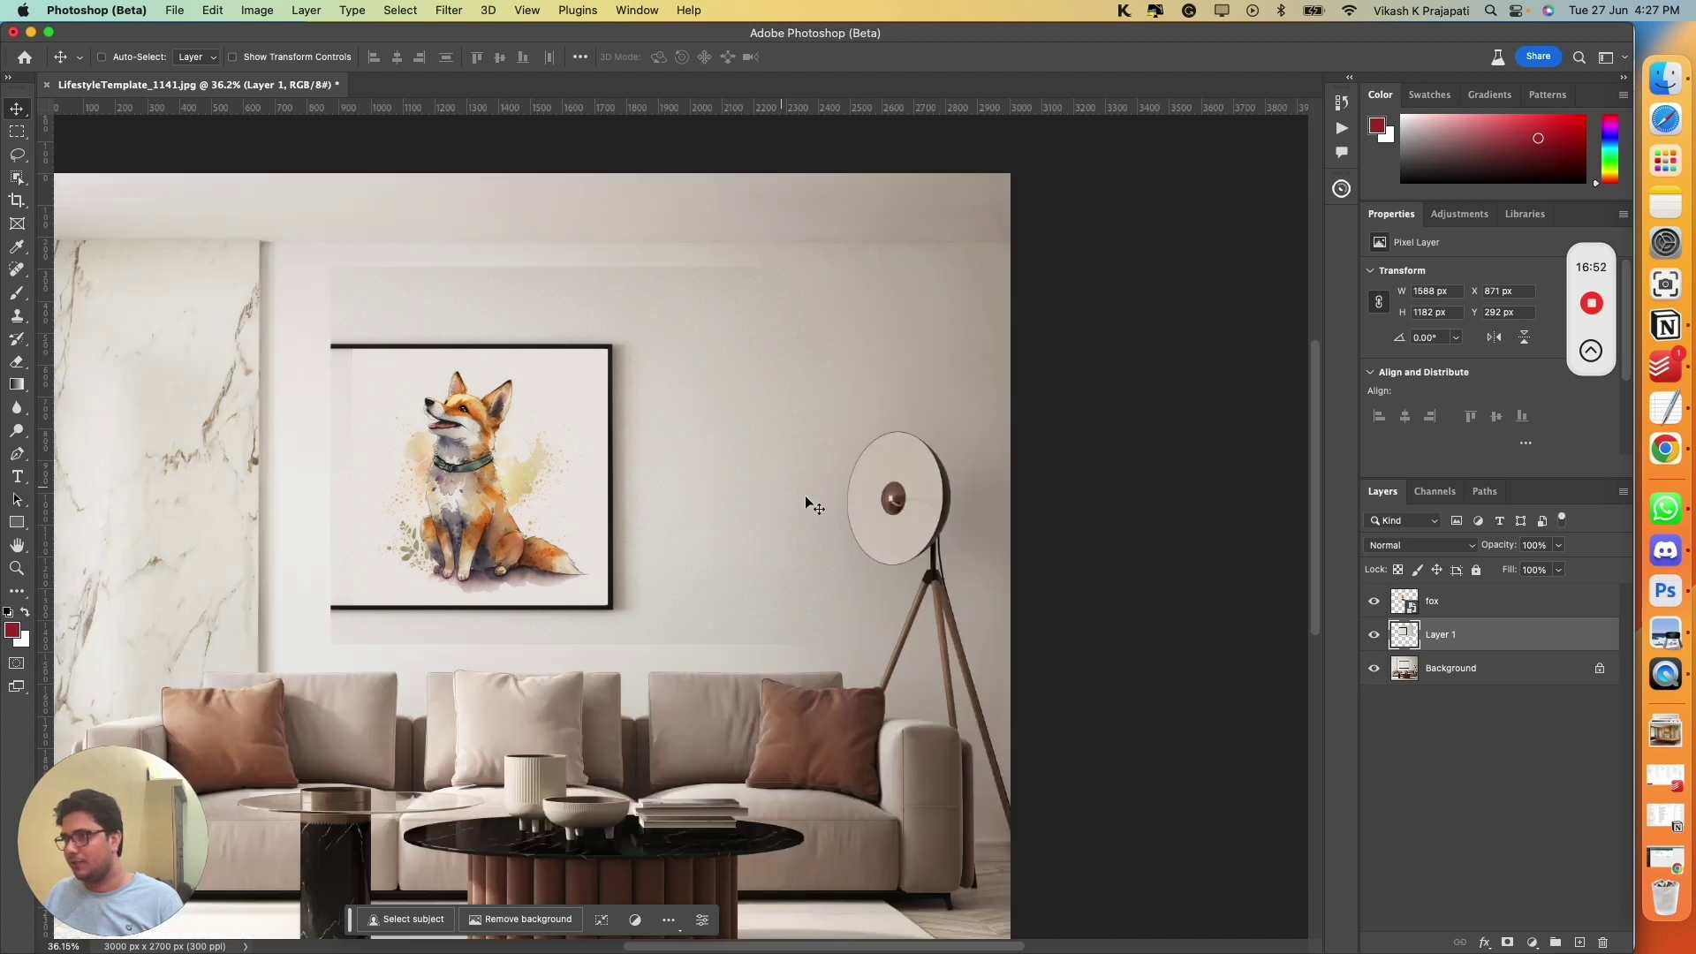
Step: Add a layer mask to the stretched frame section and paint it black along the wall above the frame with a 400 px brush
{"action": "left_click", "coordinate": [1509, 944]}
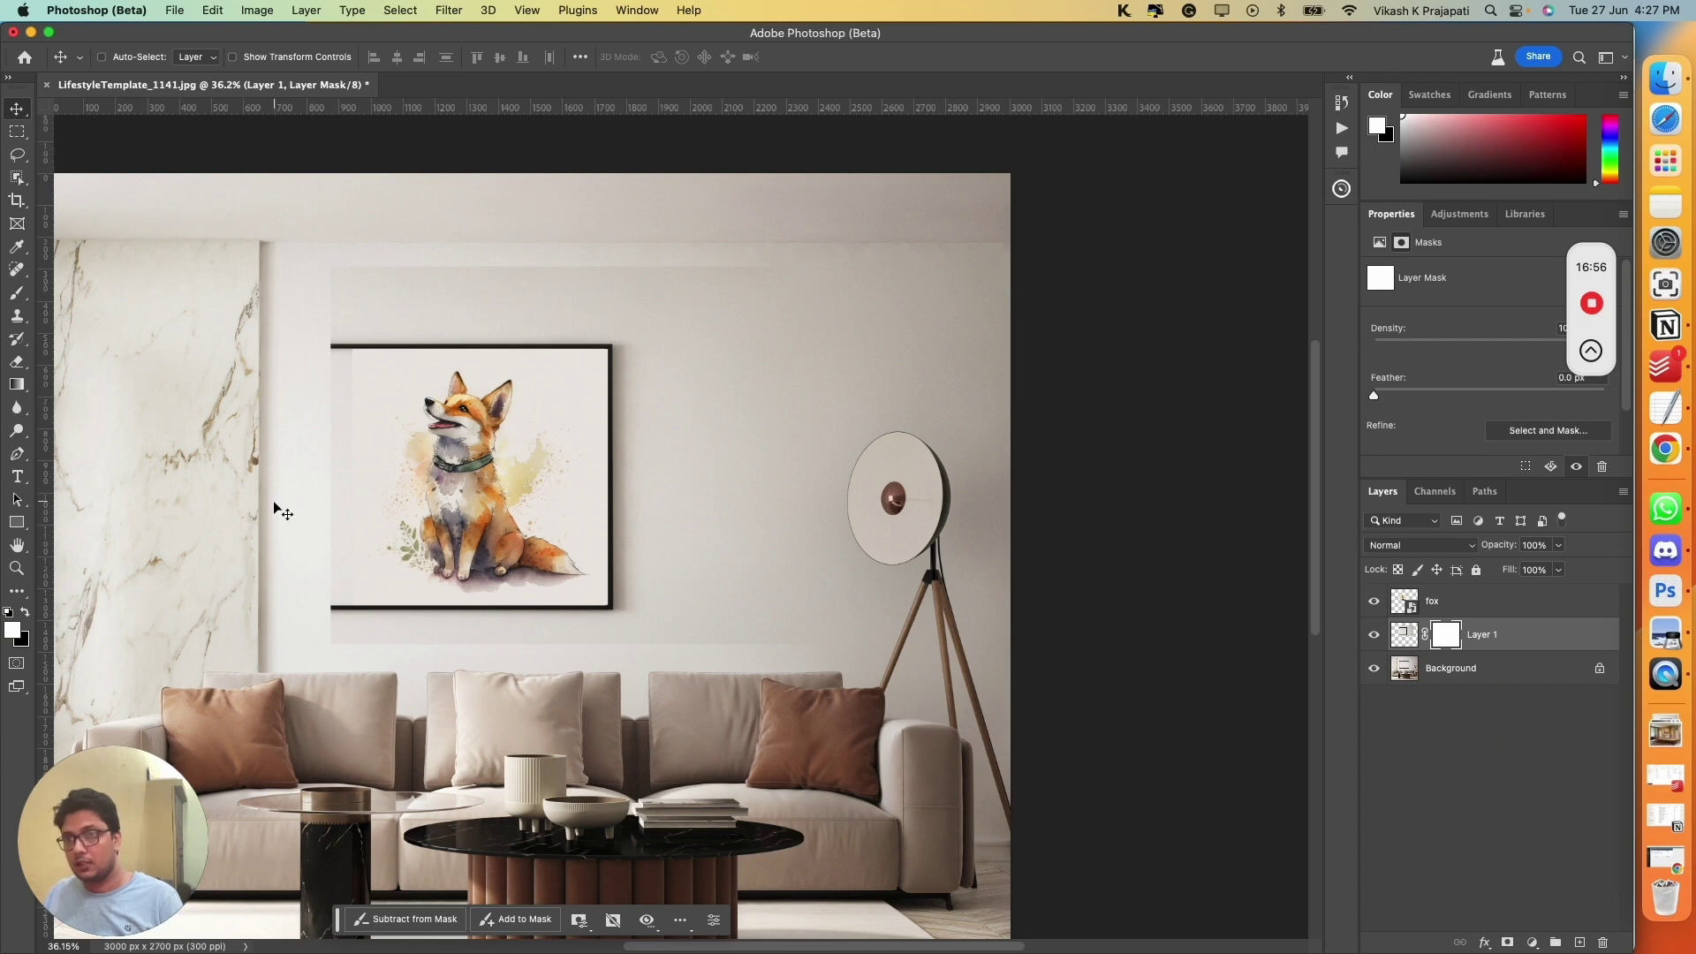
{"action": "key", "text": "b"}
{"action": "key", "text": "x"}
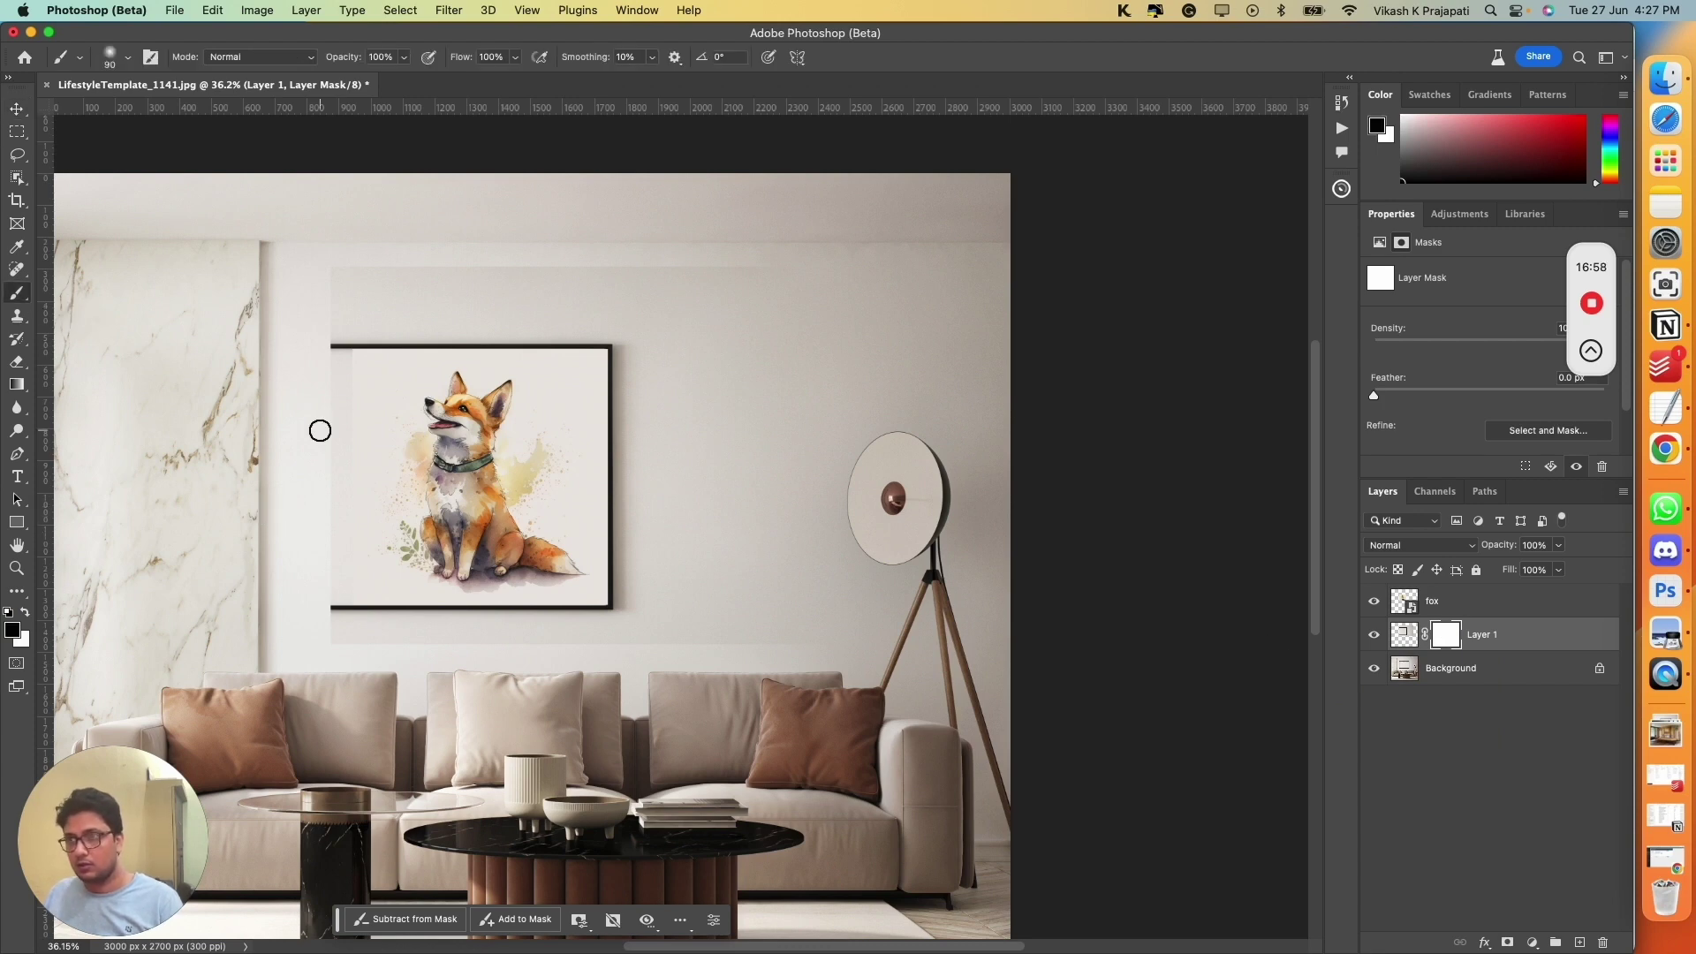
{"action": "scroll", "coordinate": [389, 291], "scroll_direction": "up", "scroll_amount": 3}
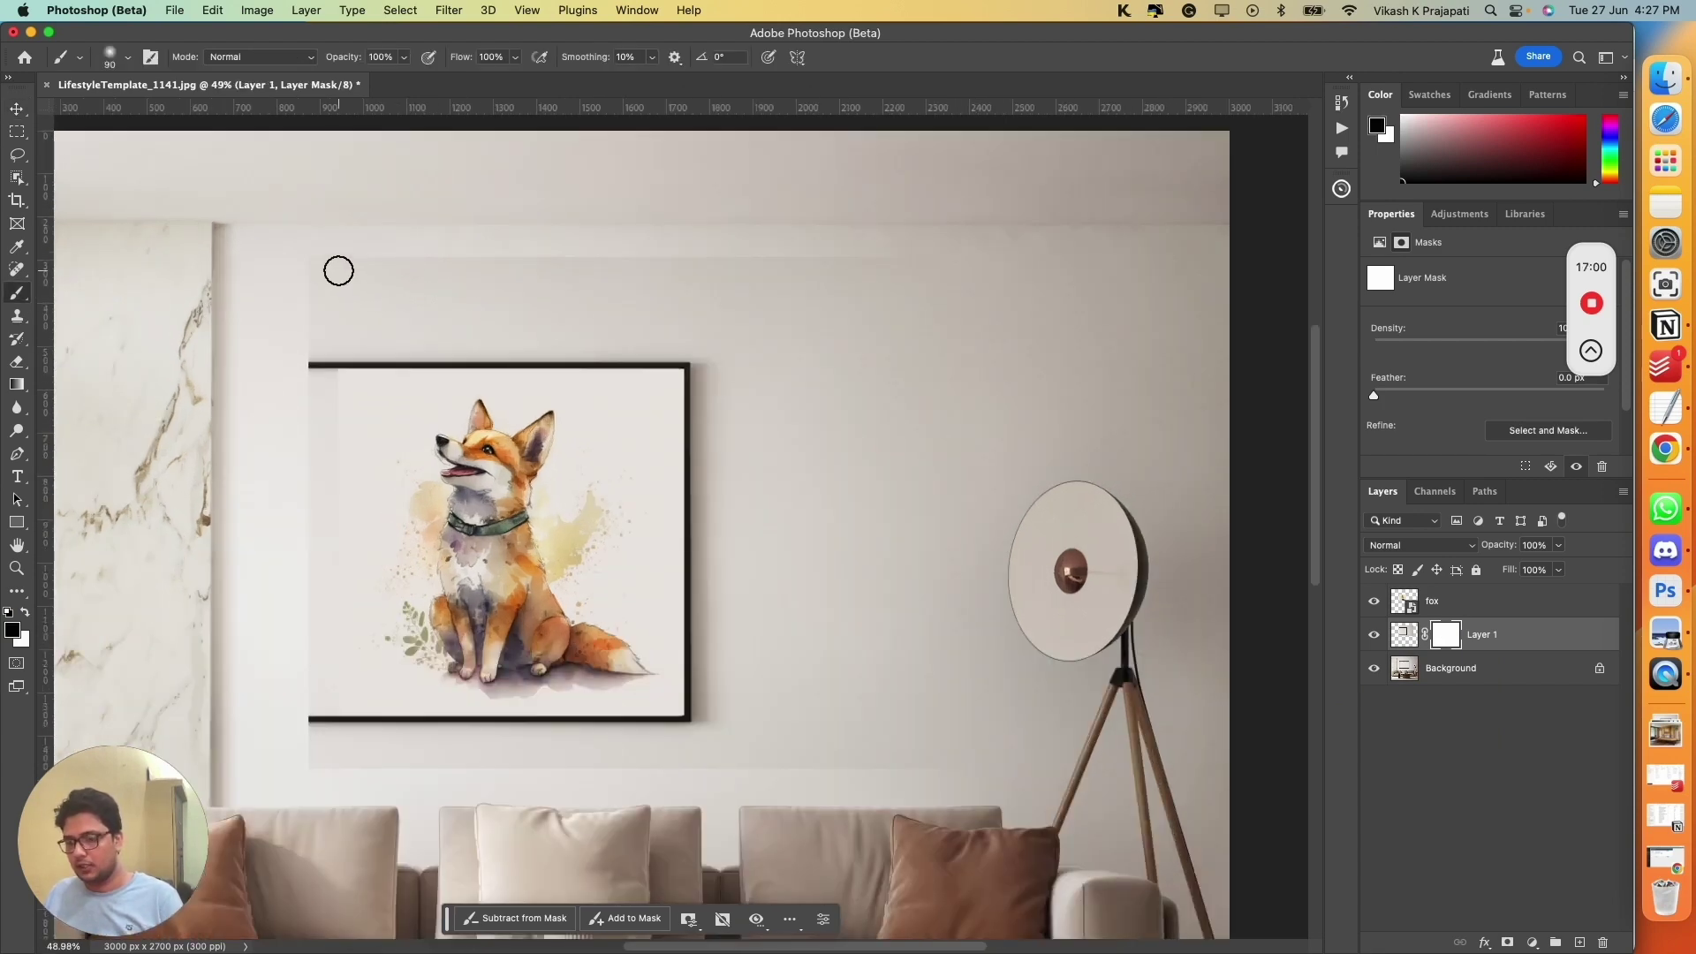
{"action": "key", "text": "bracketright"}
{"action": "key", "text": "bracketright"}
{"action": "key", "text": "bracketright"}
{"action": "key", "text": "bracketright"}
{"action": "key", "text": "bracketright"}
{"action": "key", "text": "bracketright"}
{"action": "key", "text": "bracketright"}
{"action": "key", "text": "bracketright"}
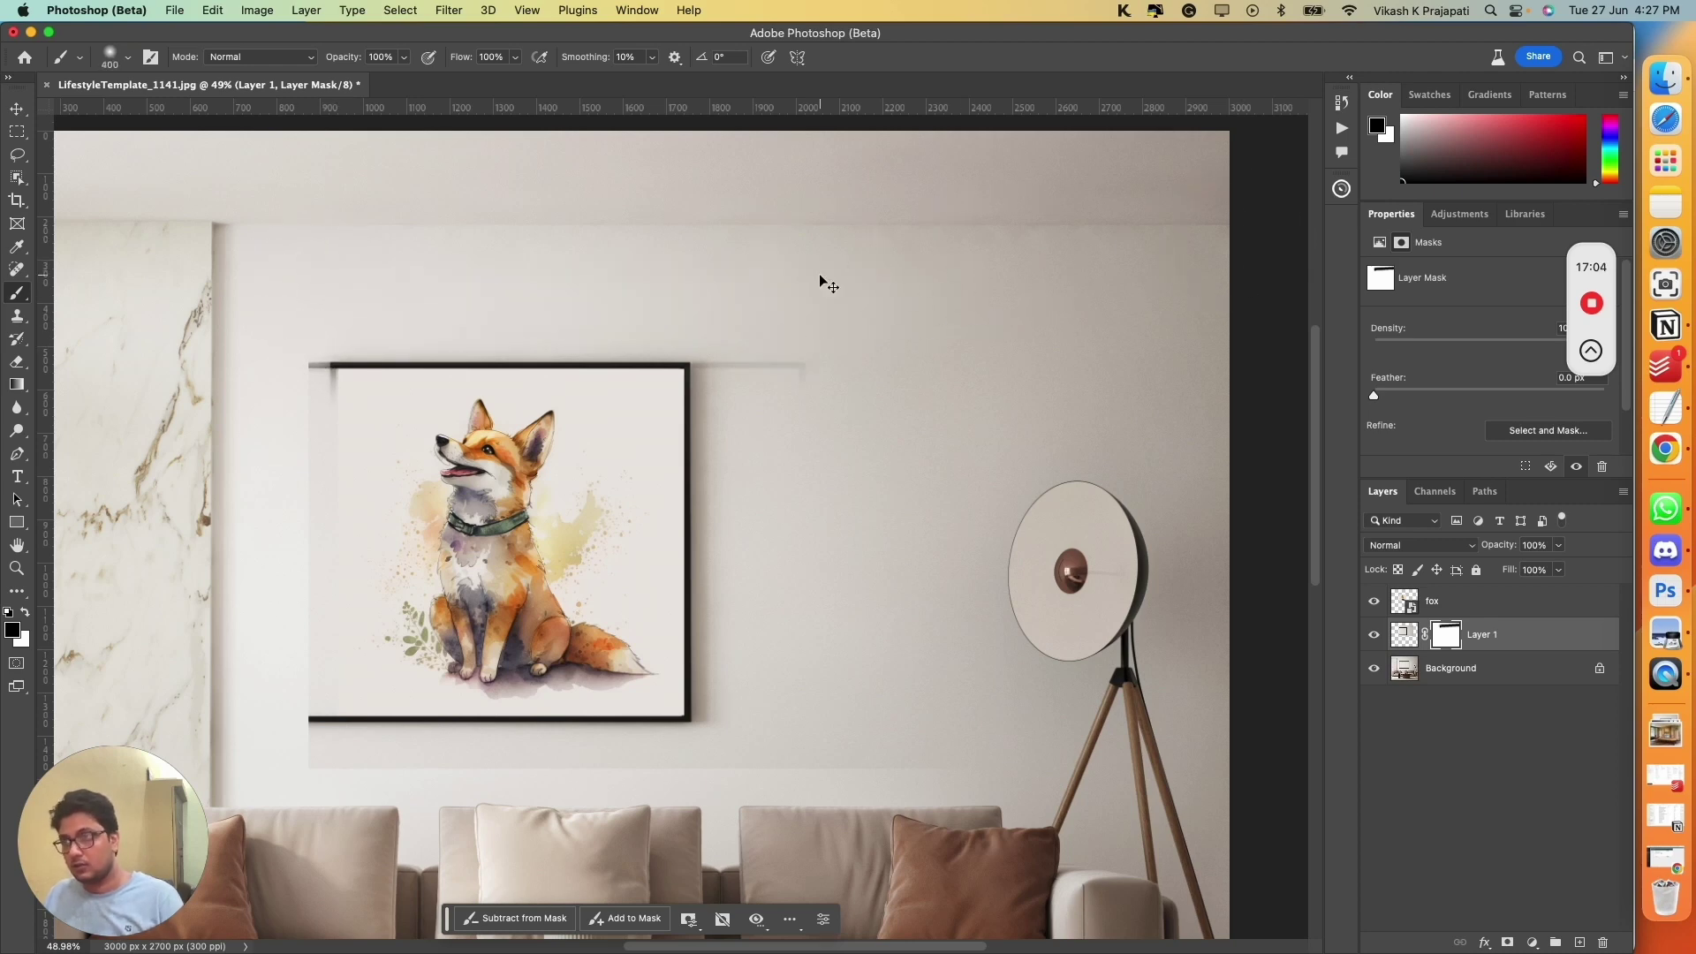
{"action": "mouse_move", "coordinate": [283, 239]}
{"action": "left_mouse_down"}
{"action": "mouse_move", "coordinate": [624, 212]}
{"action": "mouse_move", "coordinate": [1325, 220]}
{"action": "left_mouse_up"}
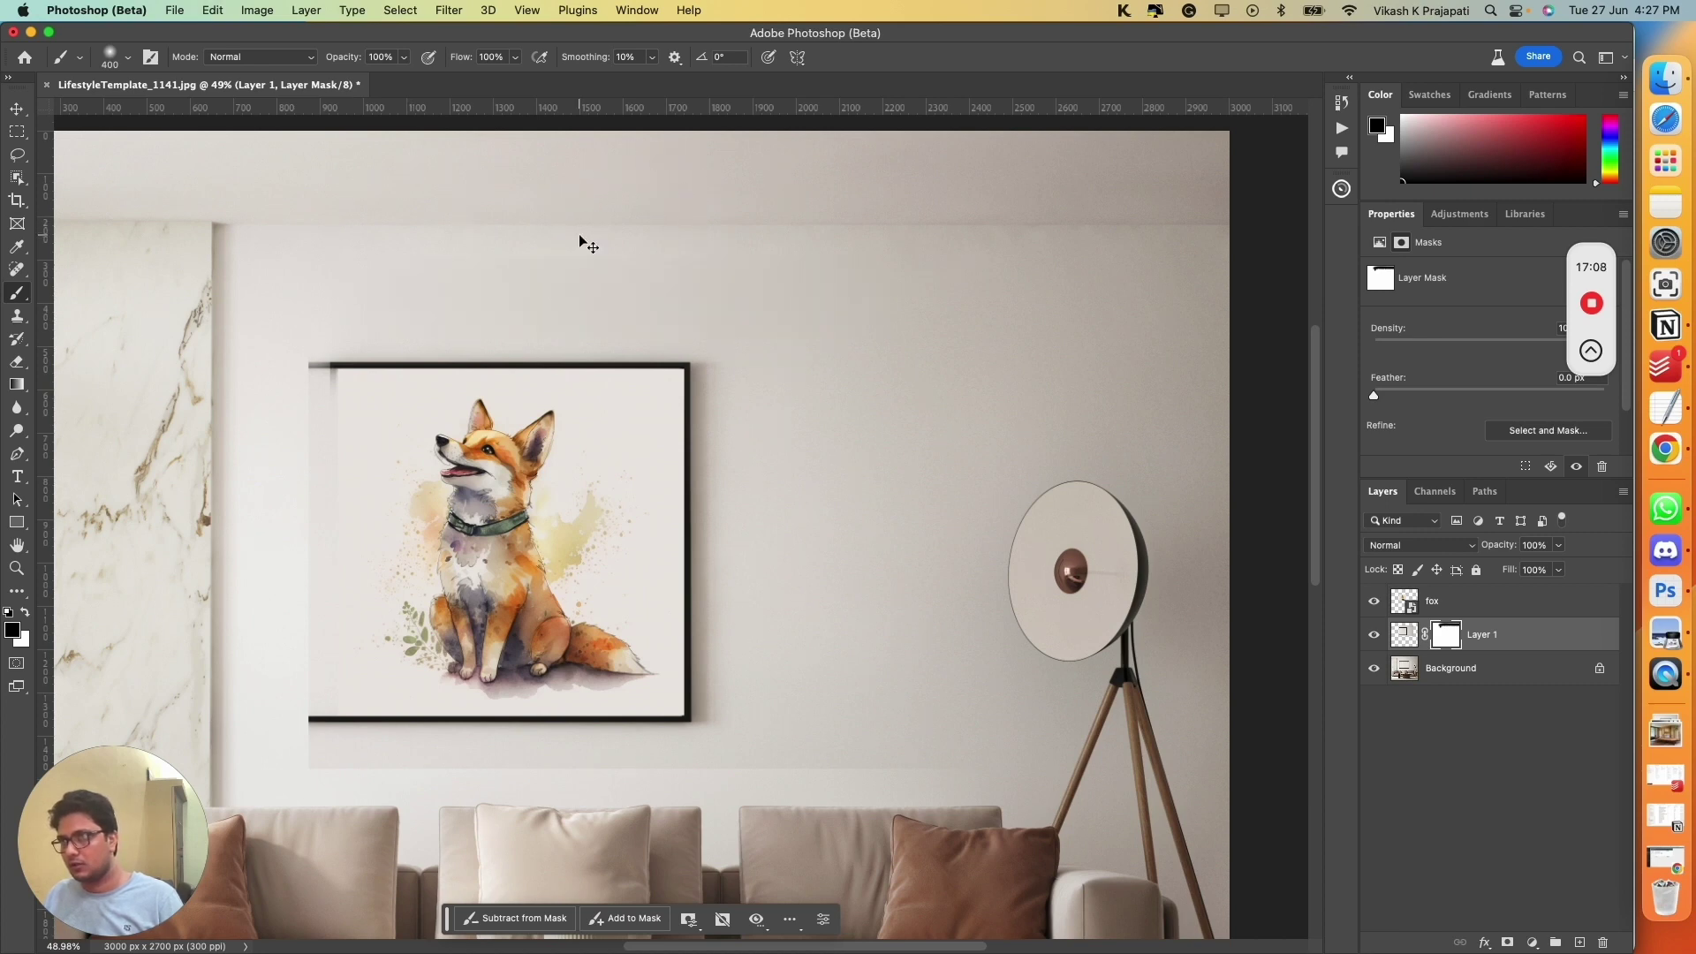
Step: Paint black on the mask with a 200 px brush to blend the wall below the frame and restore the frame's left edge
{"action": "key", "text": "bracketleft"}
{"action": "key", "text": "bracketleft"}
{"action": "key", "text": "bracketleft"}
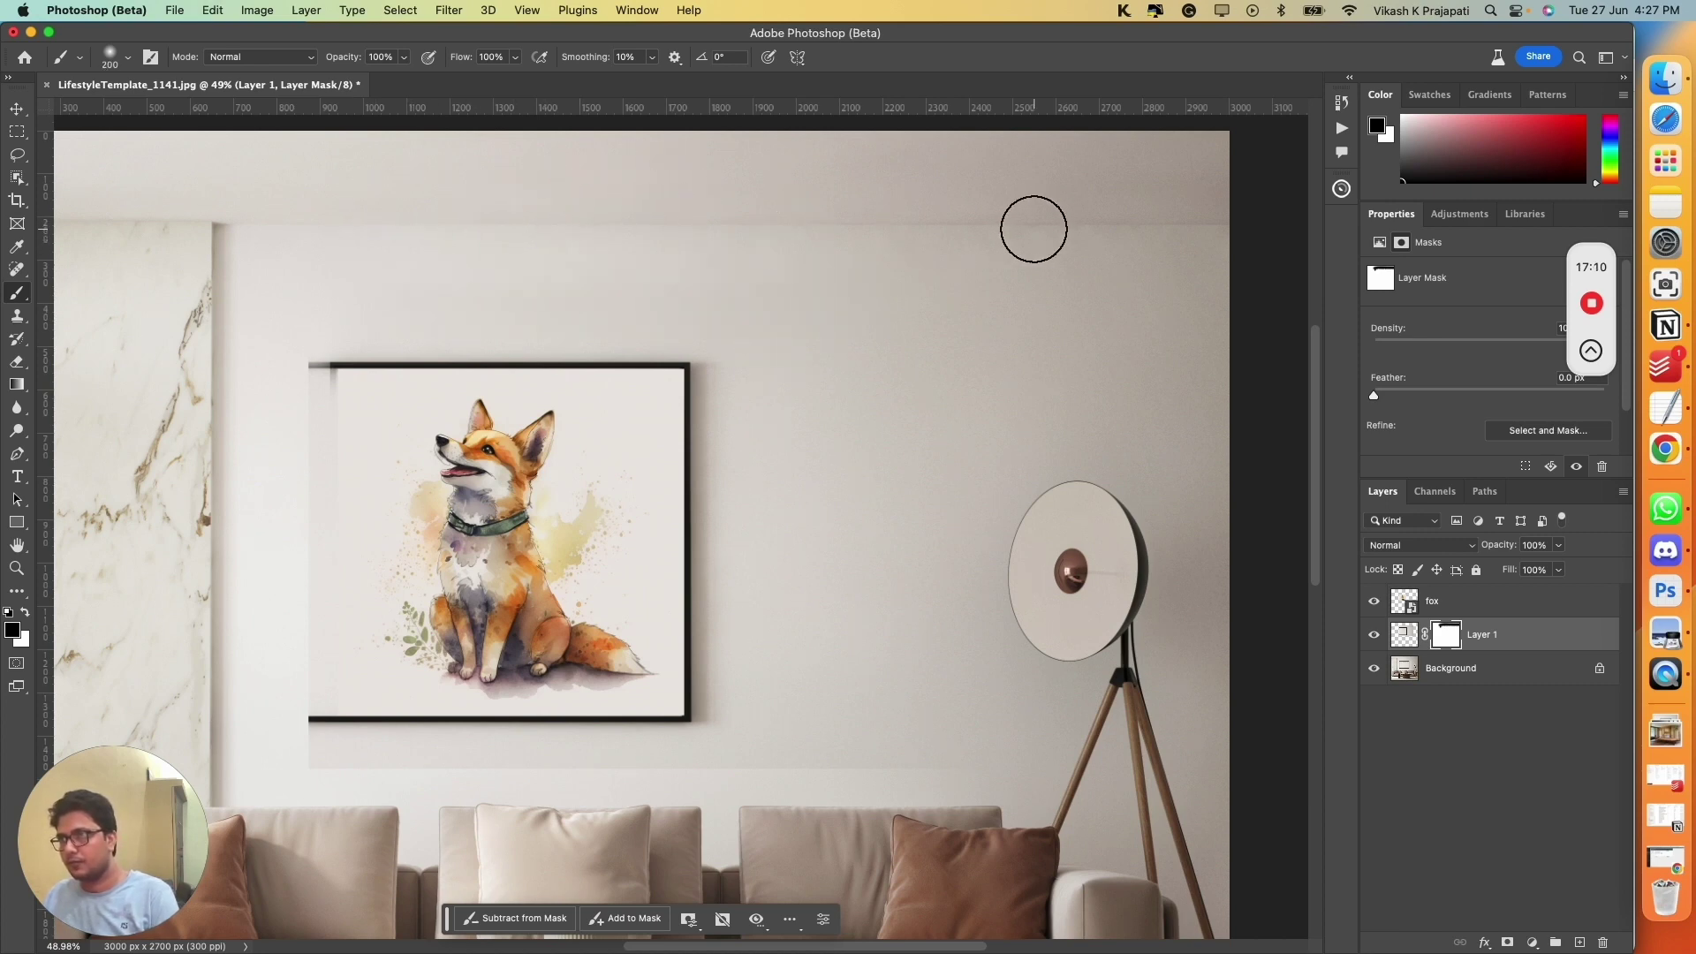
{"action": "scroll", "coordinate": [784, 591], "scroll_direction": "down", "scroll_amount": 5}
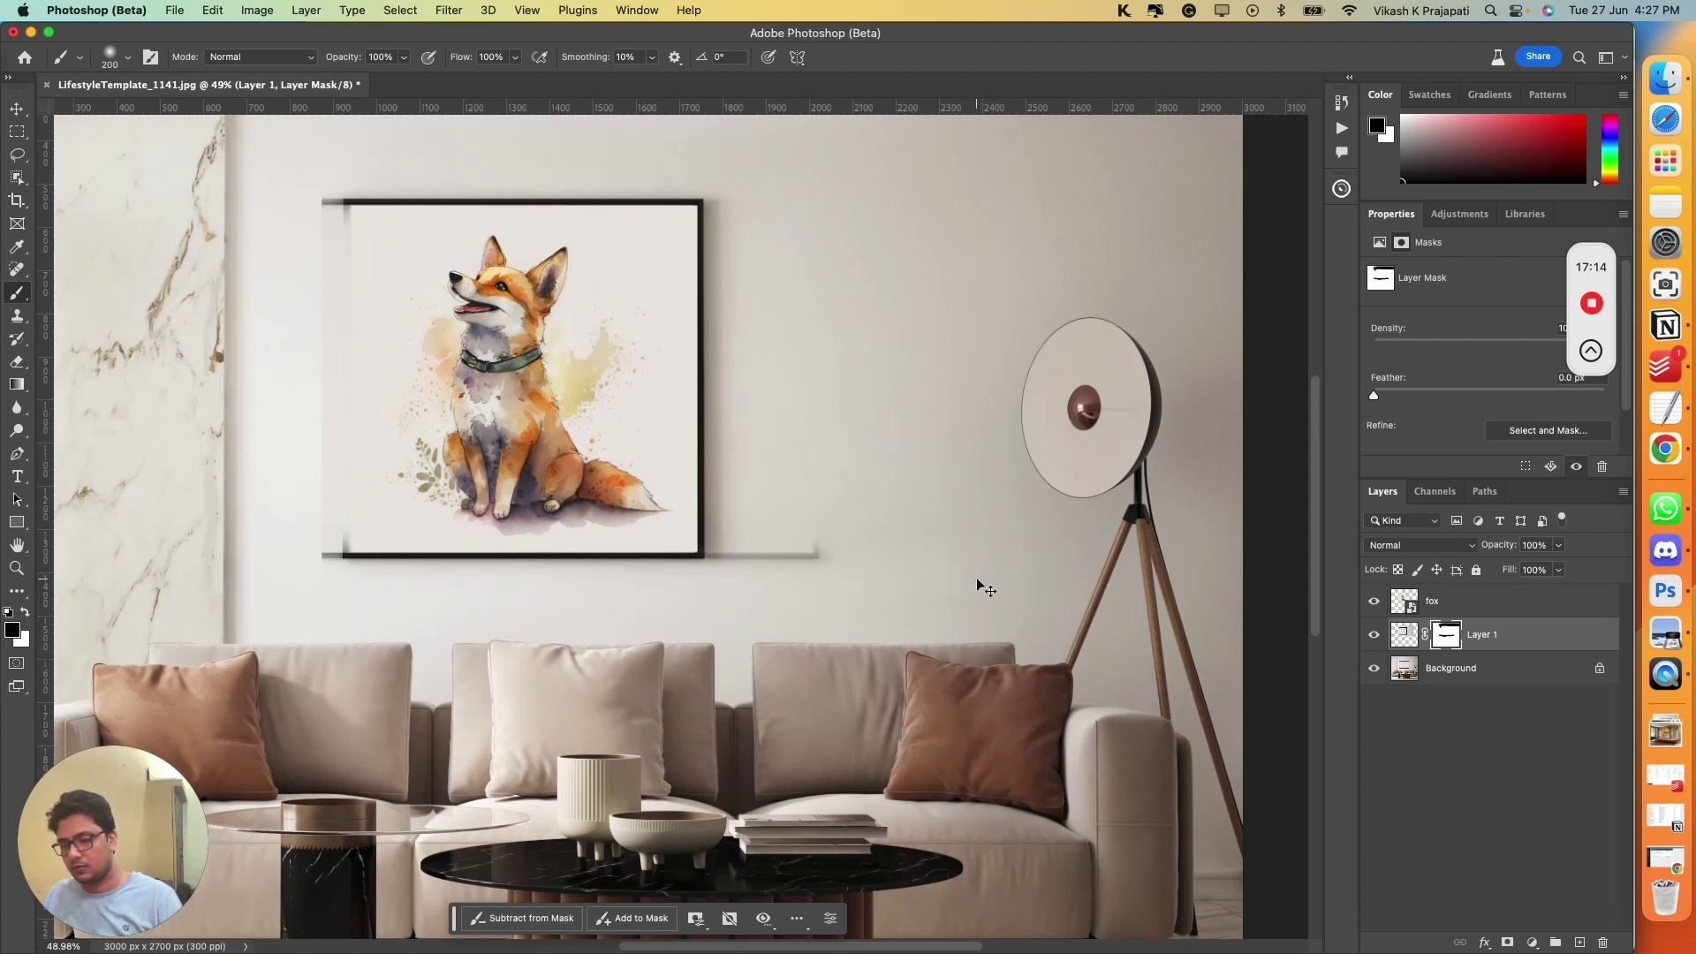
{"action": "mouse_move", "coordinate": [341, 606]}
{"action": "left_mouse_down"}
{"action": "mouse_move", "coordinate": [305, 603]}
{"action": "mouse_move", "coordinate": [335, 556]}
{"action": "left_mouse_up"}
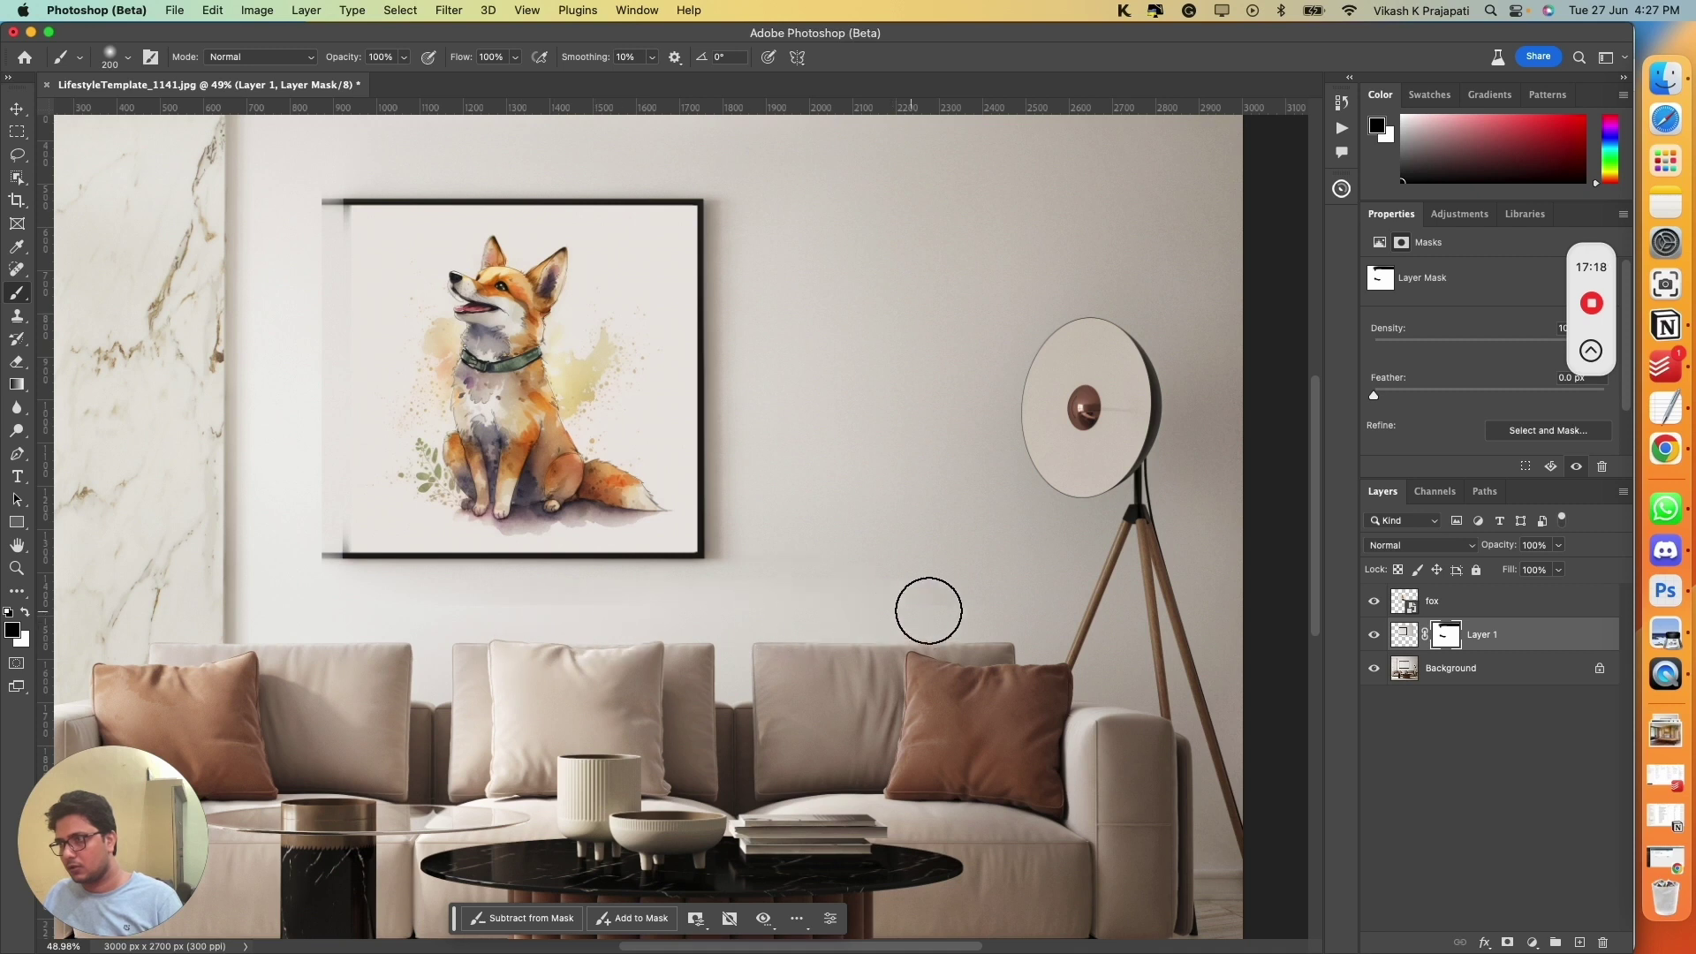
{"action": "mouse_move", "coordinate": [303, 447]}
{"action": "left_mouse_down"}
{"action": "mouse_move", "coordinate": [318, 192]}
{"action": "mouse_move", "coordinate": [299, 552]}
{"action": "mouse_move", "coordinate": [336, 154]}
{"action": "left_mouse_up"}
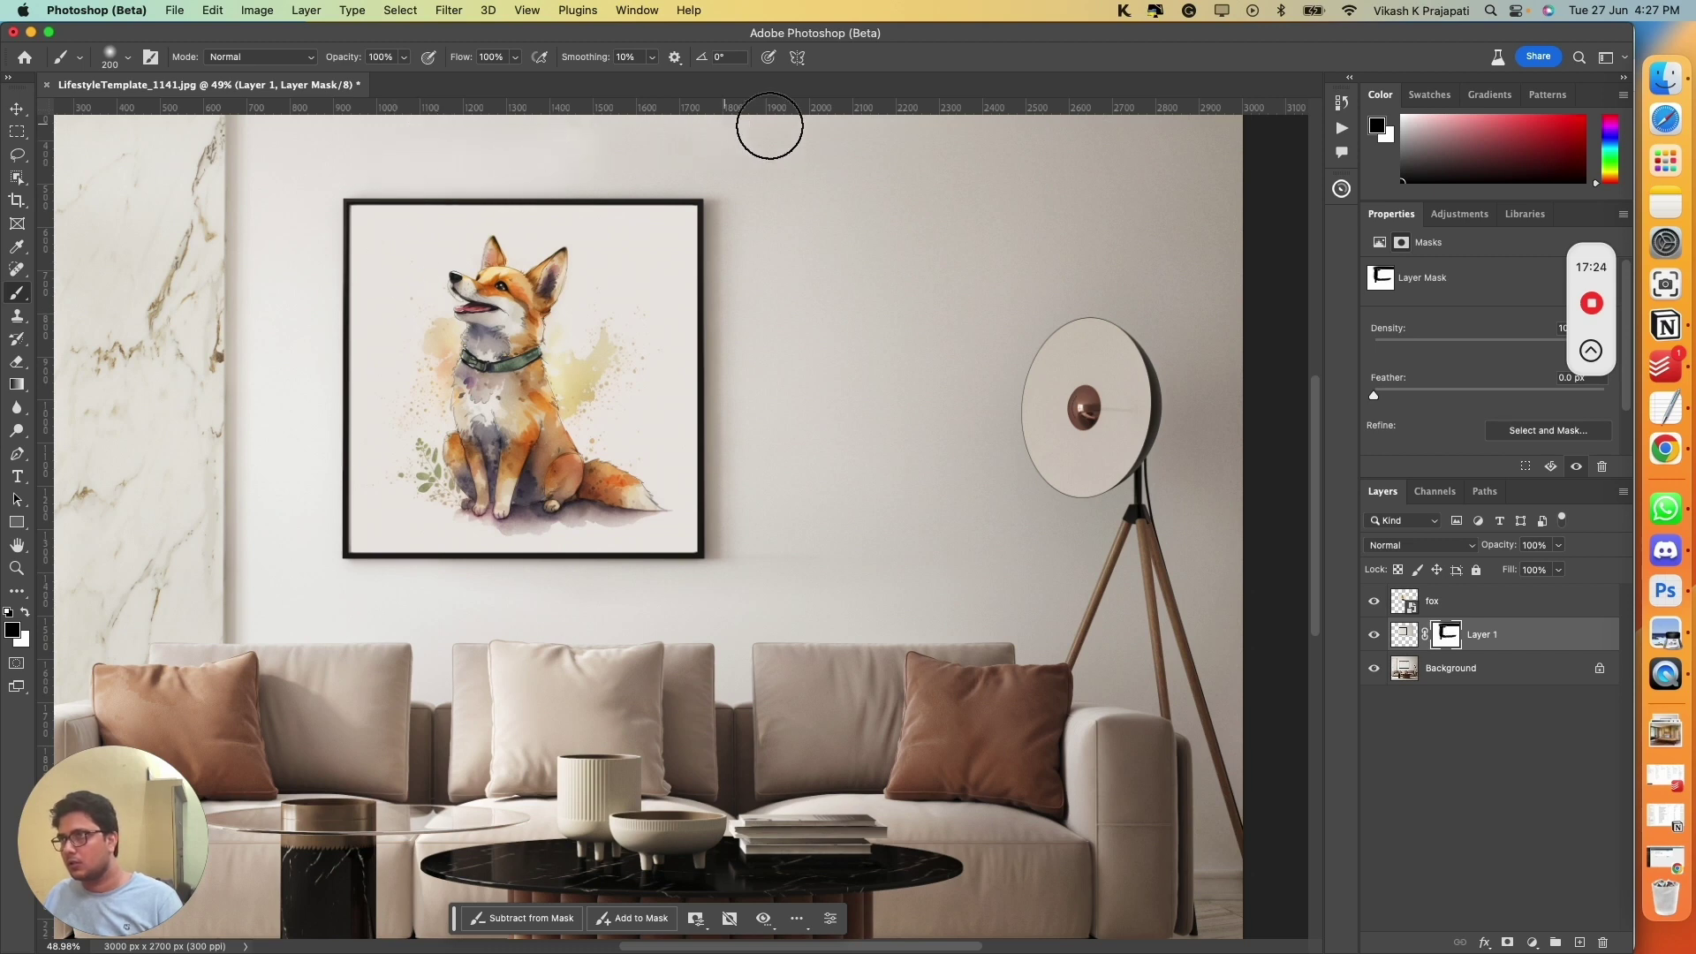
{"action": "left_click_drag", "start_coordinate": [897, 275], "coordinate": [892, 312]}
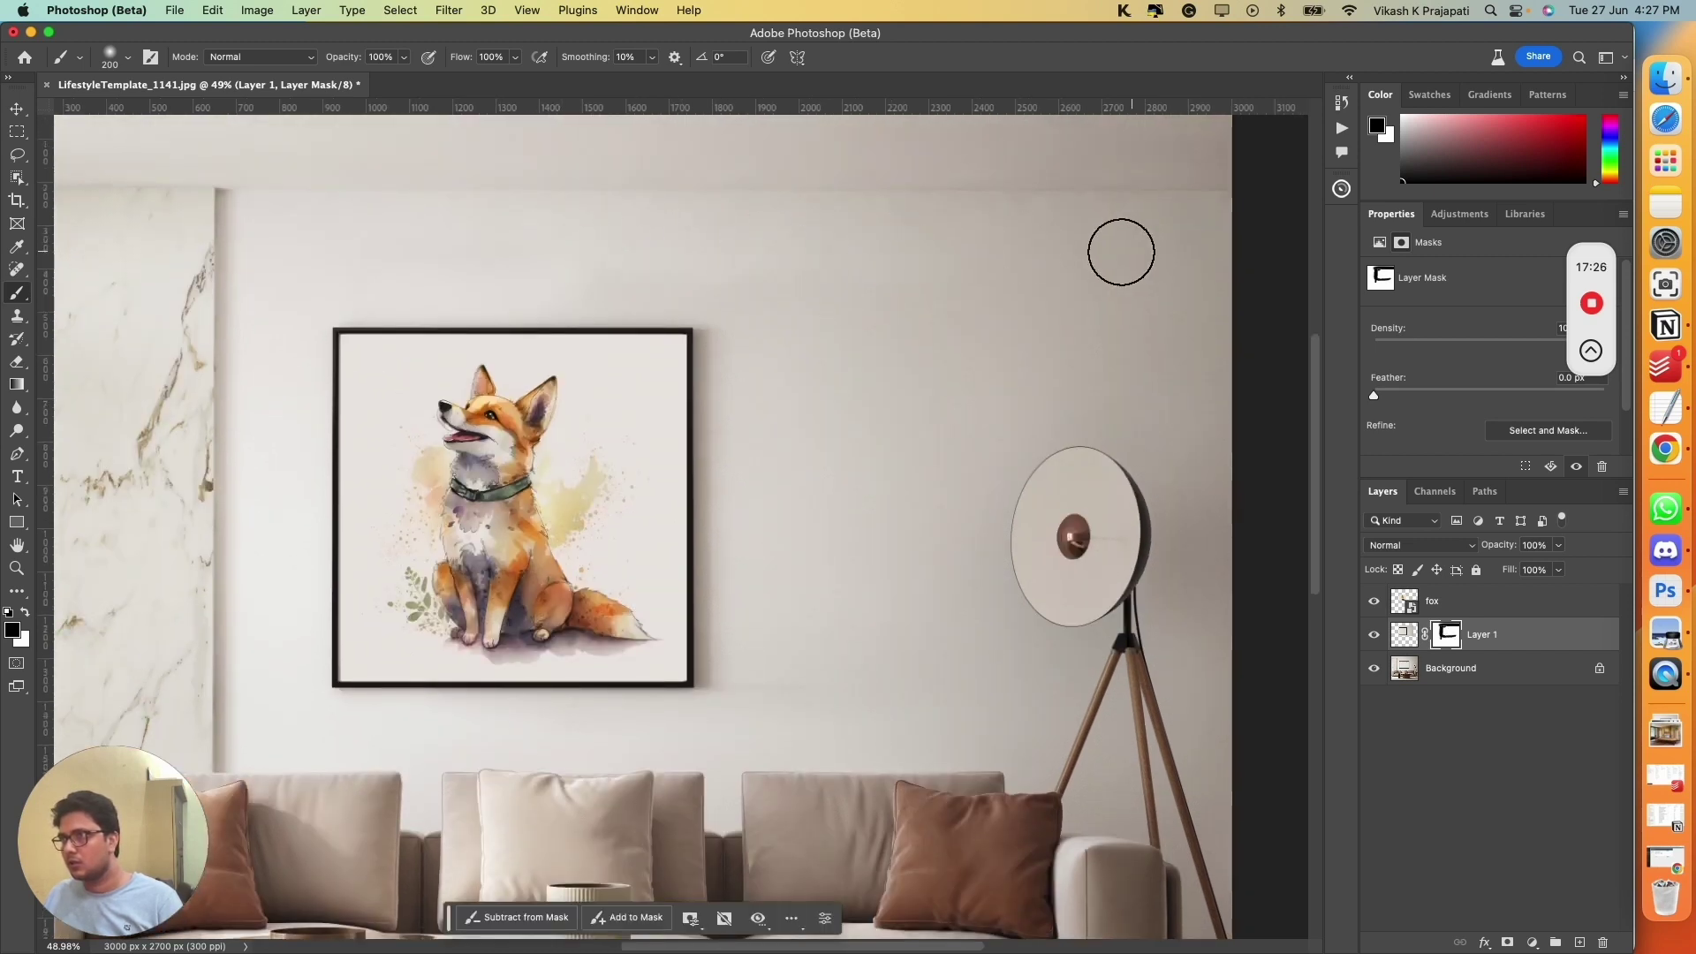
Step: Compare the edited living-room scene with the original Background layer and examine the reshaped frame around the fox artwork
{"action": "scroll", "coordinate": [962, 583], "scroll_direction": "down", "scroll_amount": 6}
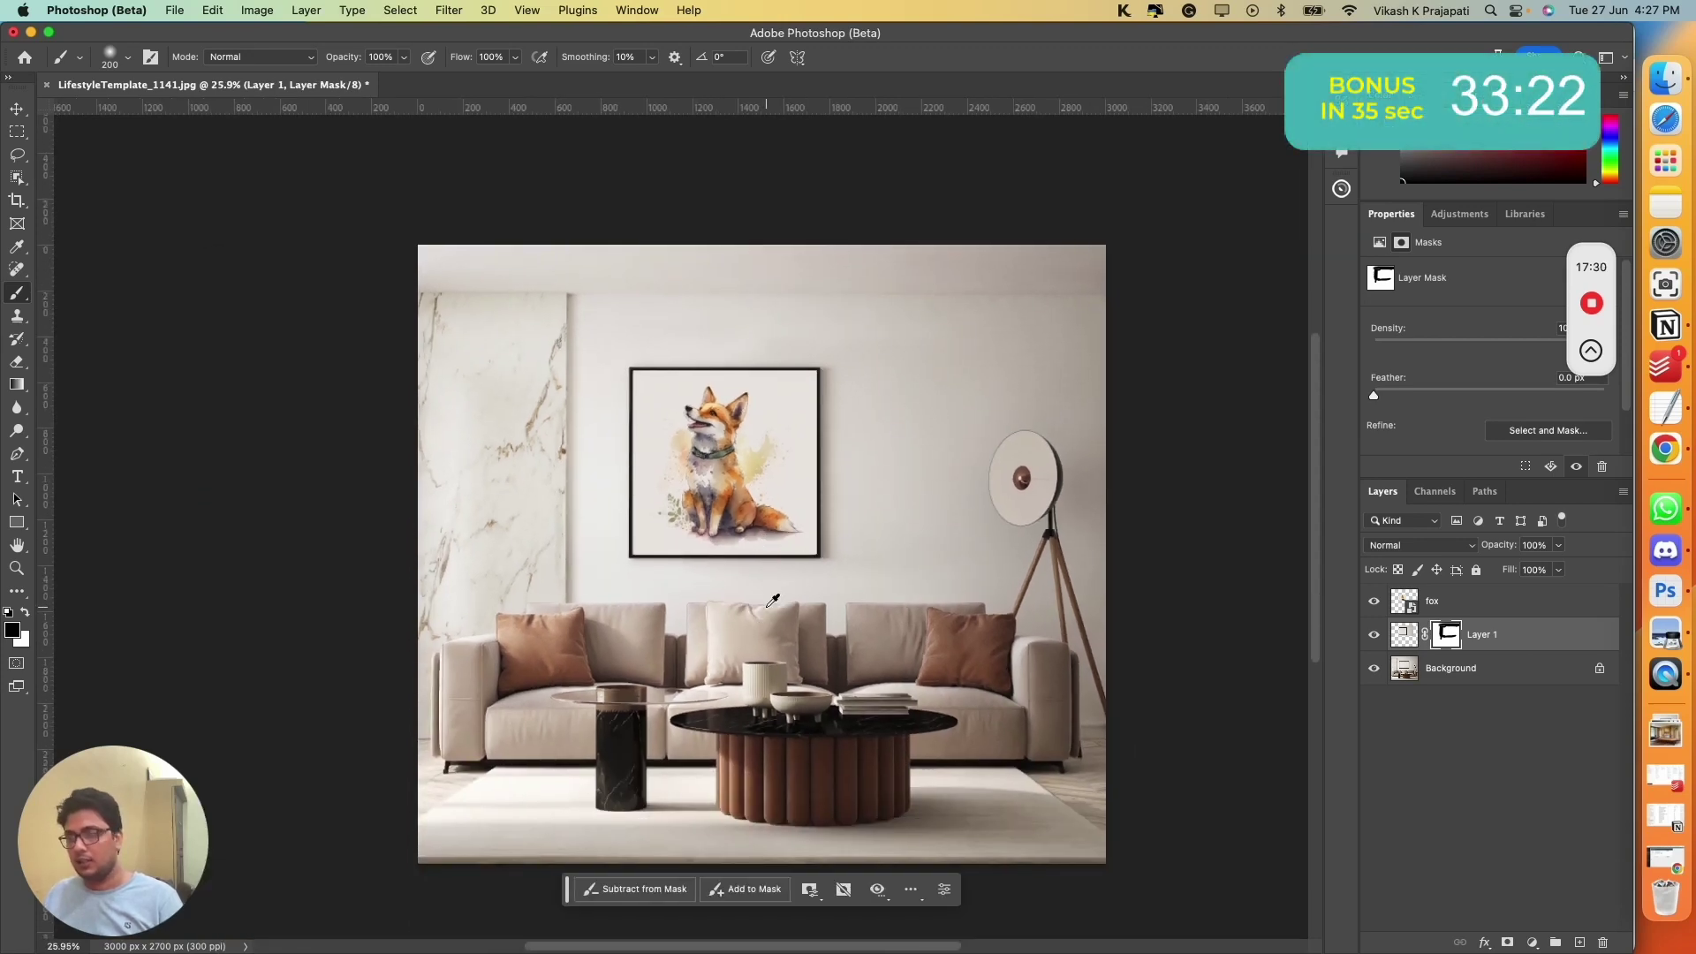
{"action": "scroll", "coordinate": [765, 607], "scroll_direction": "up", "scroll_amount": 4}
{"action": "scroll", "coordinate": [766, 606], "scroll_direction": "down", "scroll_amount": 3}
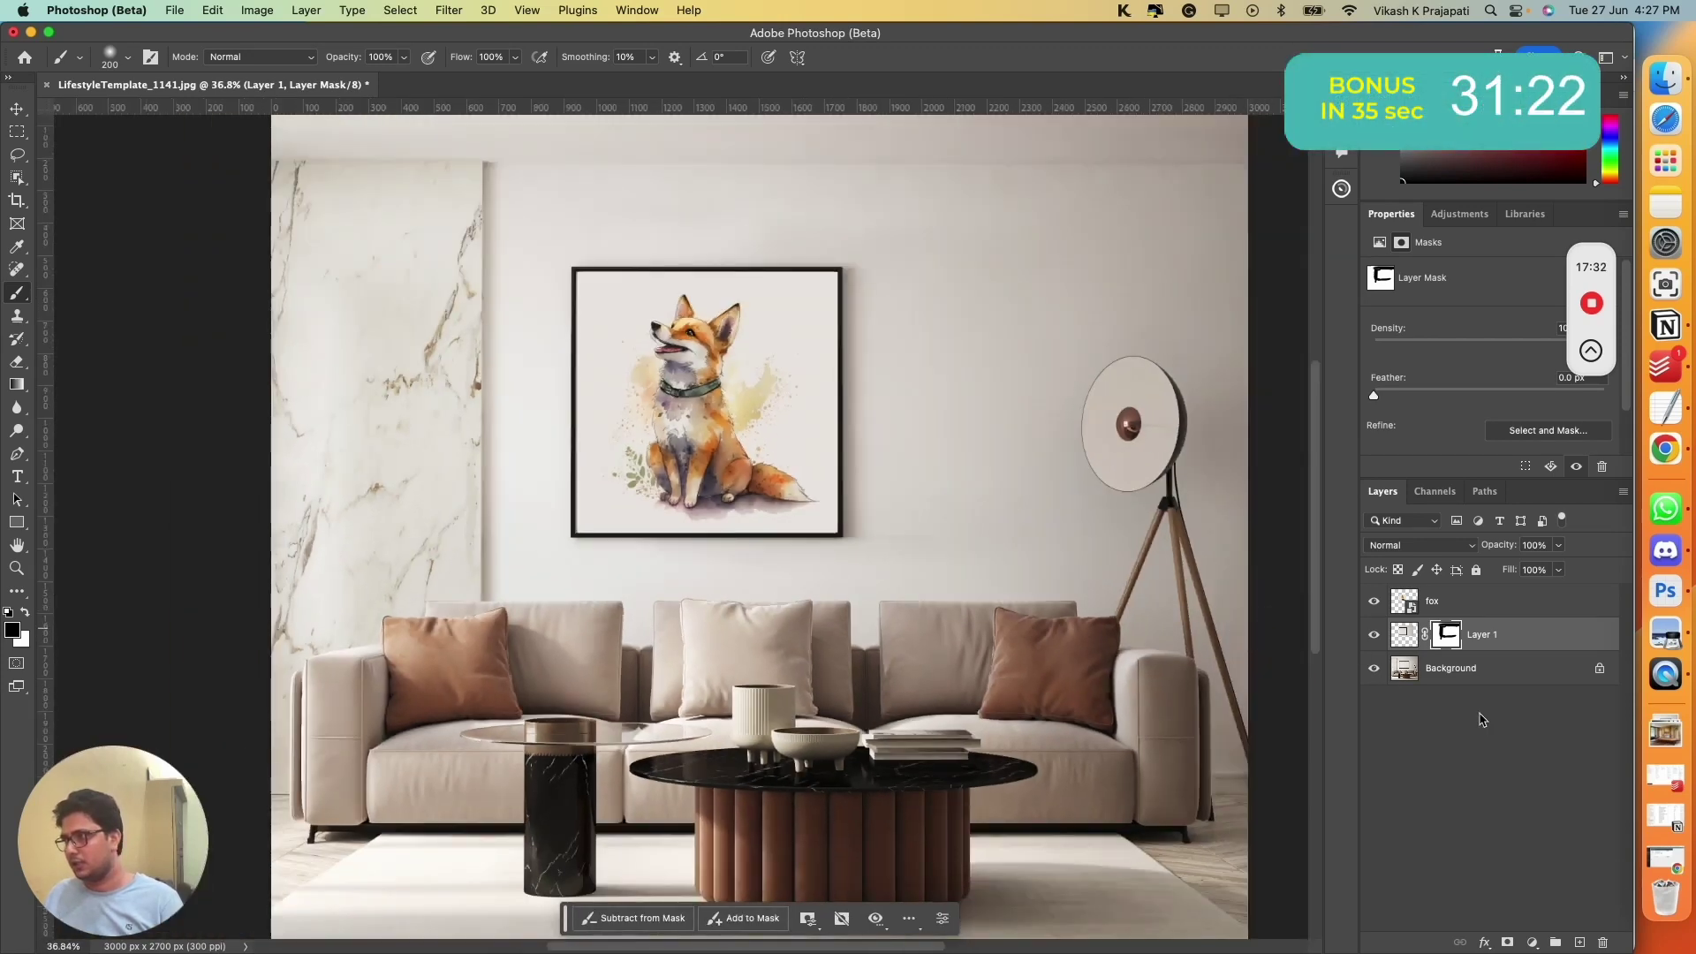
{"action": "left_click", "coordinate": [1374, 672]}
{"action": "left_click", "coordinate": [1373, 671]}
{"action": "left_click", "coordinate": [1374, 671], "text": "alt"}
{"action": "left_click", "coordinate": [1373, 671], "text": "alt"}
{"action": "left_click", "coordinate": [1374, 671], "text": "alt"}
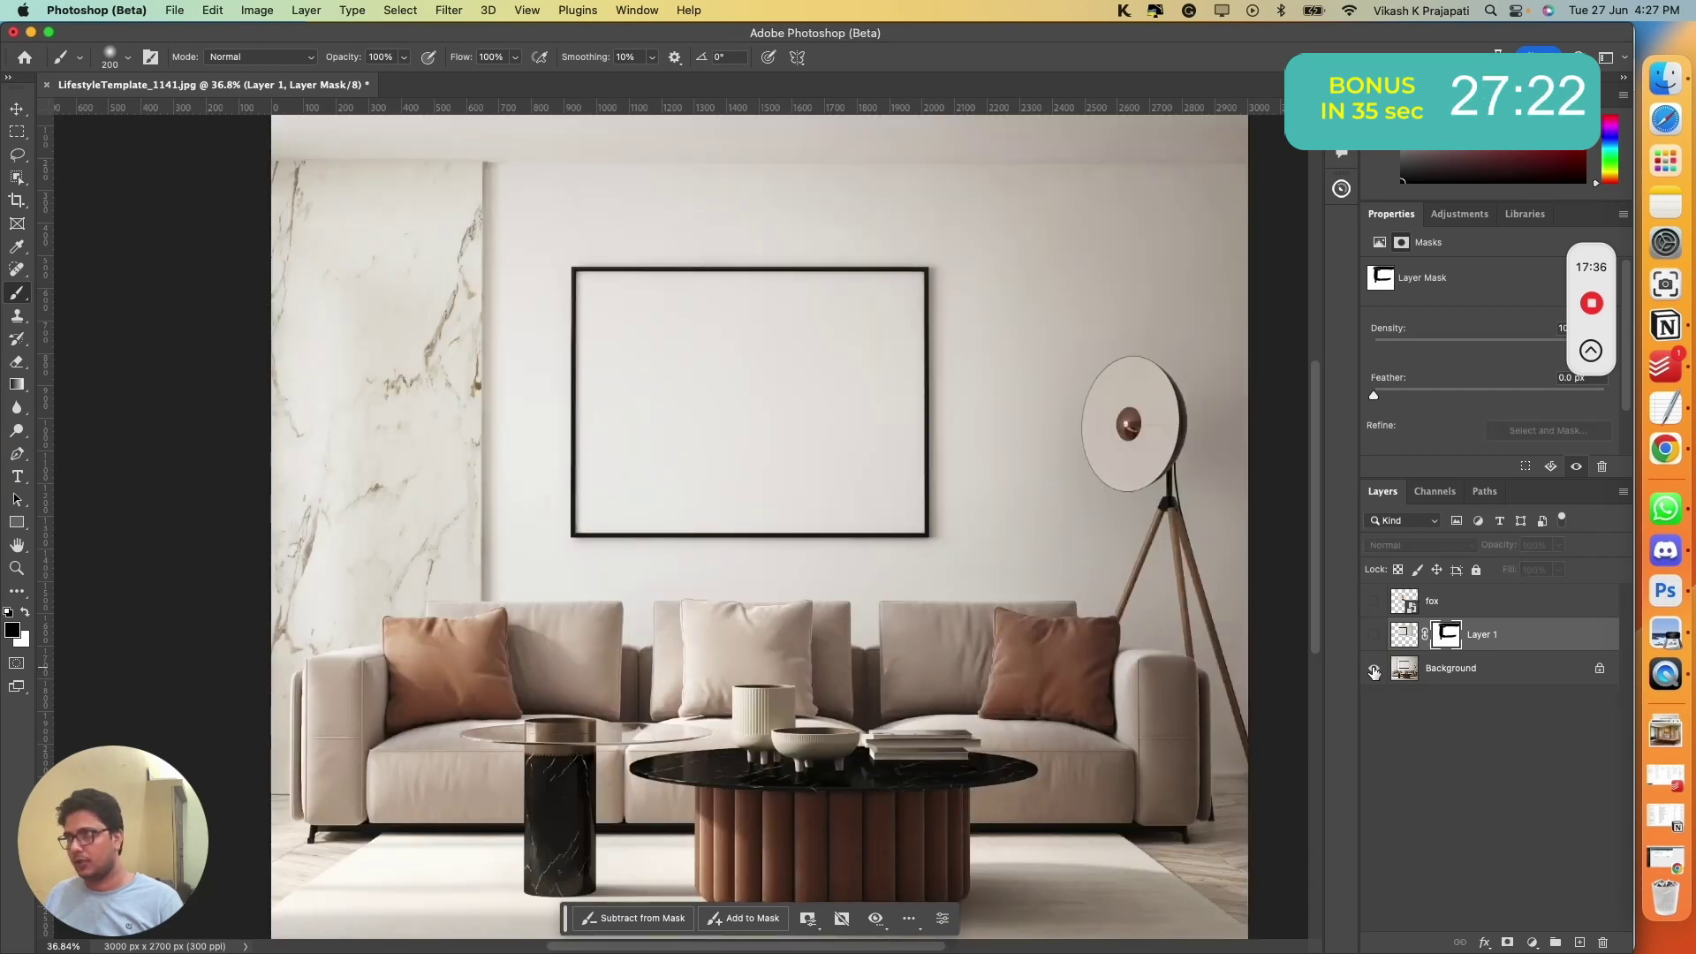
{"action": "left_click", "coordinate": [1373, 671], "text": "alt"}
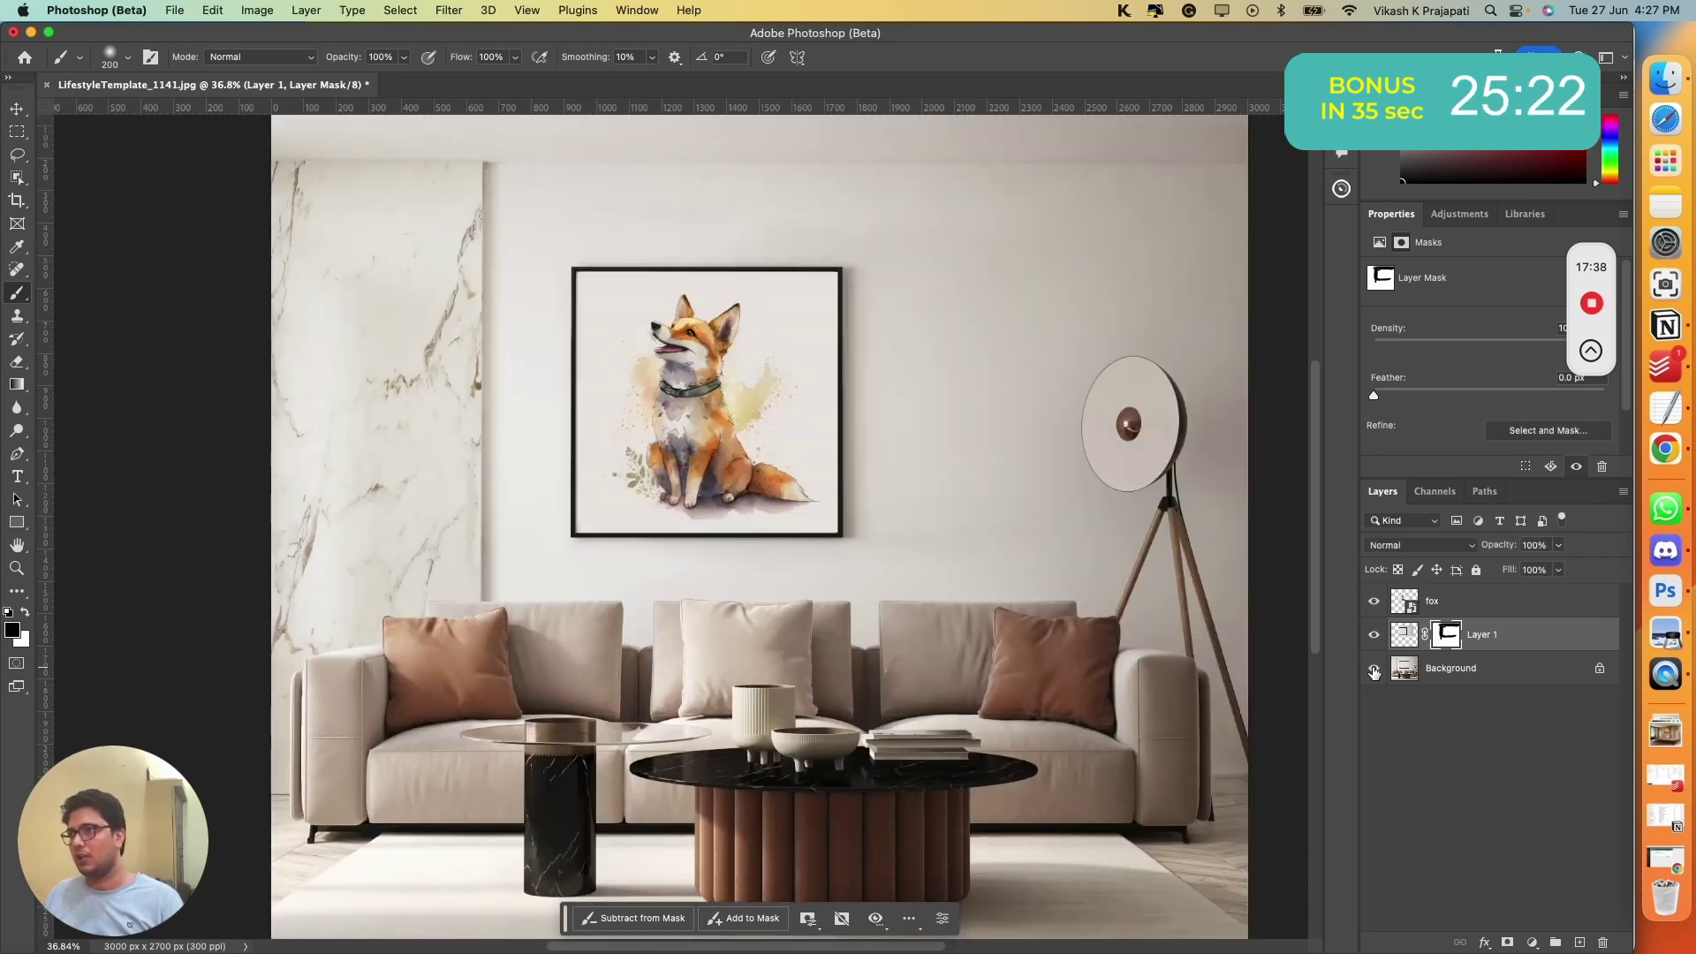
{"action": "scroll", "coordinate": [470, 673], "scroll_direction": "down", "scroll_amount": 3}
{"action": "scroll", "coordinate": [471, 673], "scroll_direction": "up", "scroll_amount": 4}
{"action": "scroll", "coordinate": [466, 676], "scroll_direction": "down", "scroll_amount": 2}
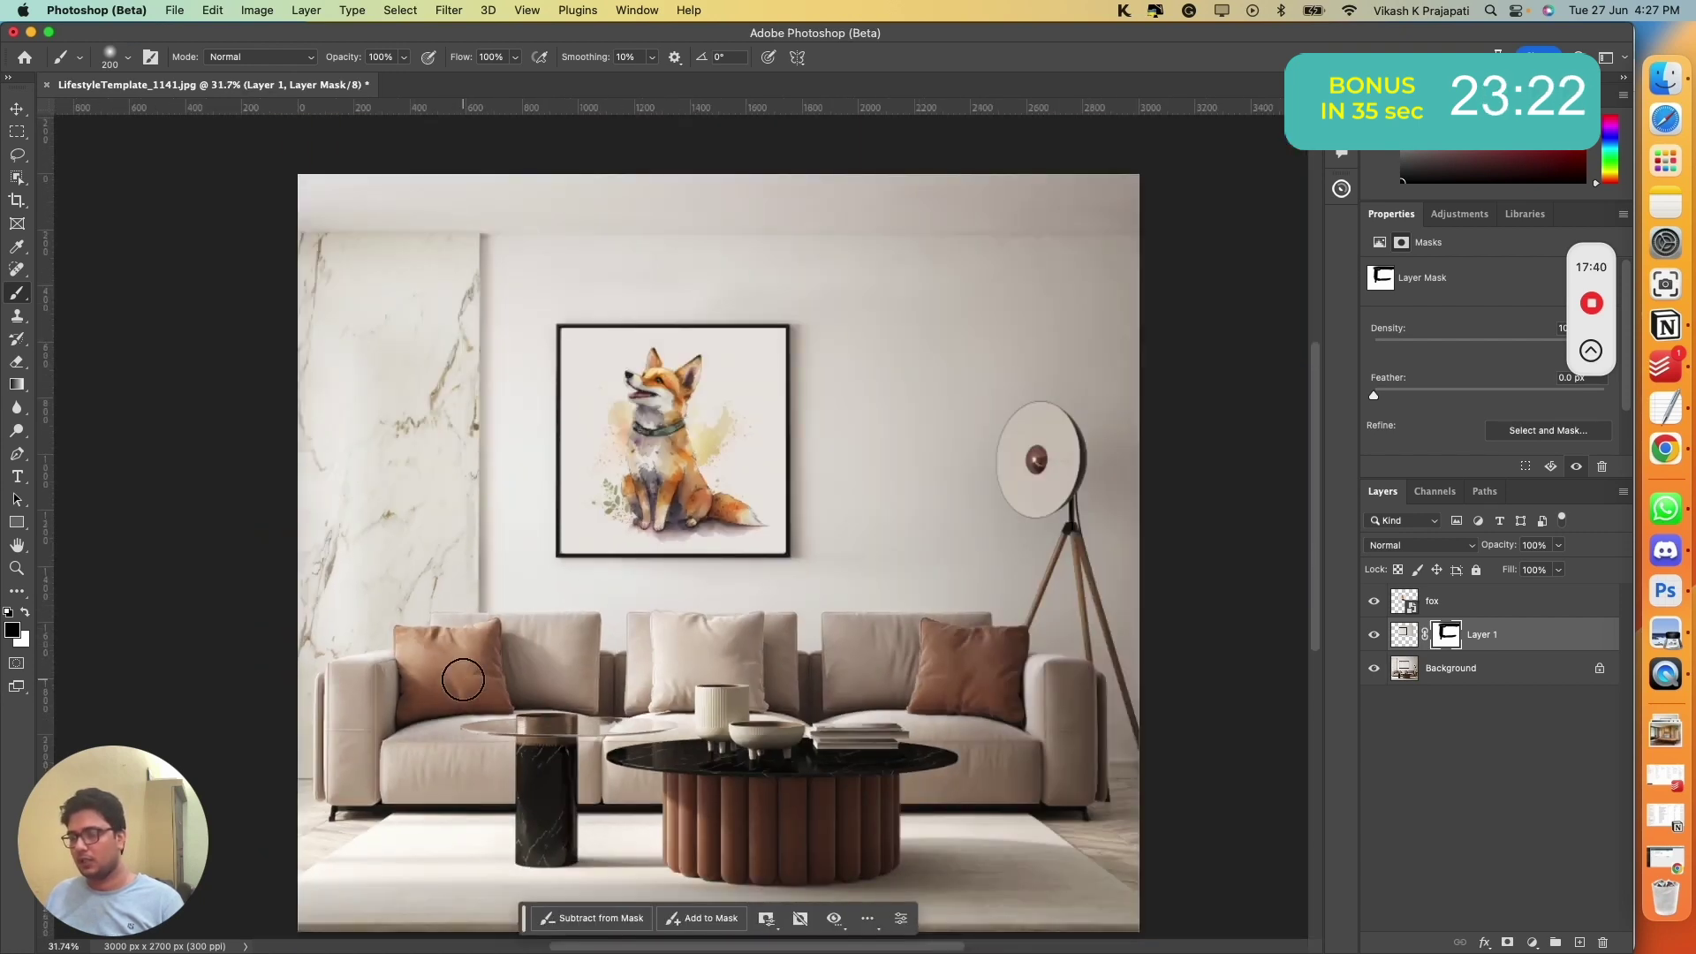